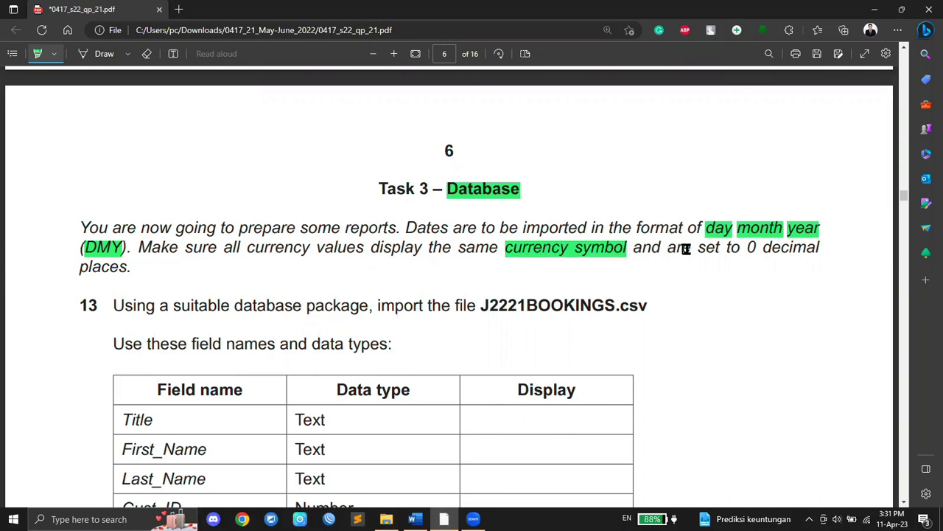
Step: Highlight '0', 'database' and 'J2221BOOKINGS.csv' in the exam paper, then open Windows search
left_click_drag(740, 249, 759, 249)
scroll(167, 324, "down", 1)
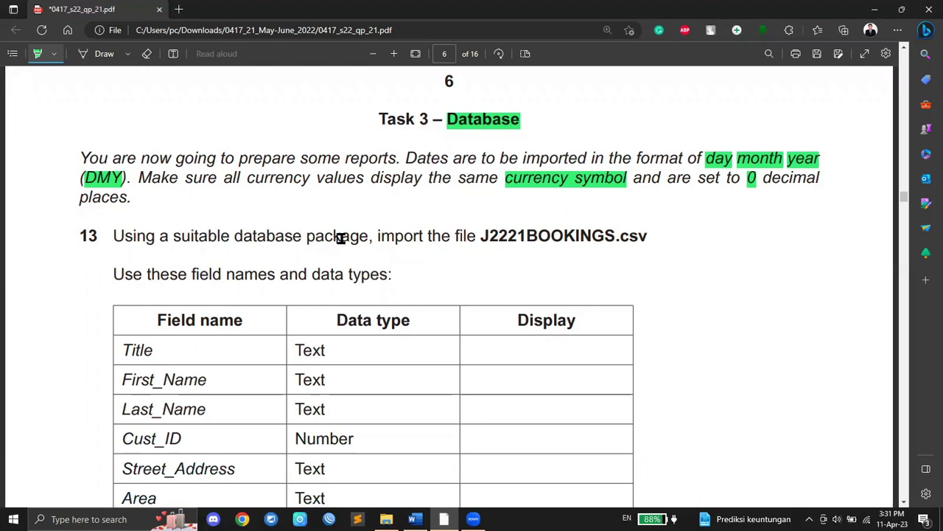
left_click_drag(235, 236, 295, 234)
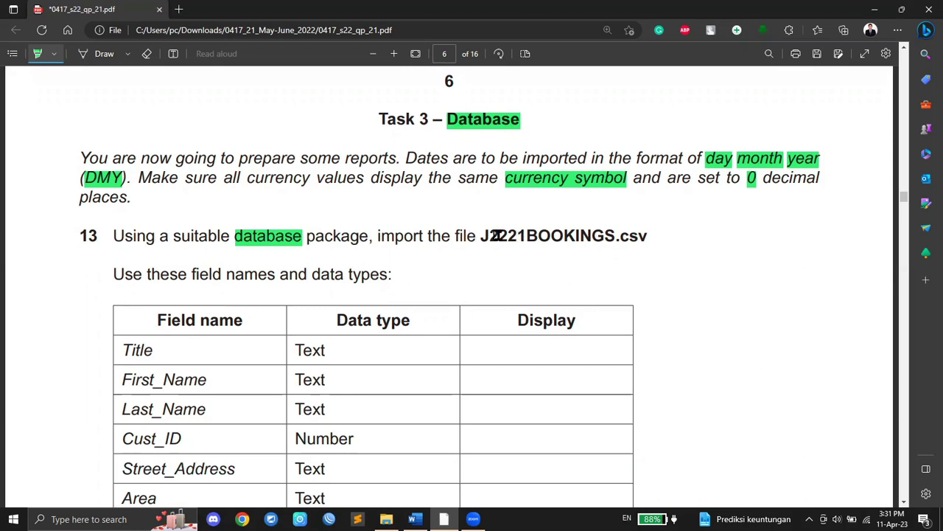
mouse_move(482, 236)
left_mouse_down()
mouse_move(668, 234)
mouse_move(655, 231)
left_mouse_up()
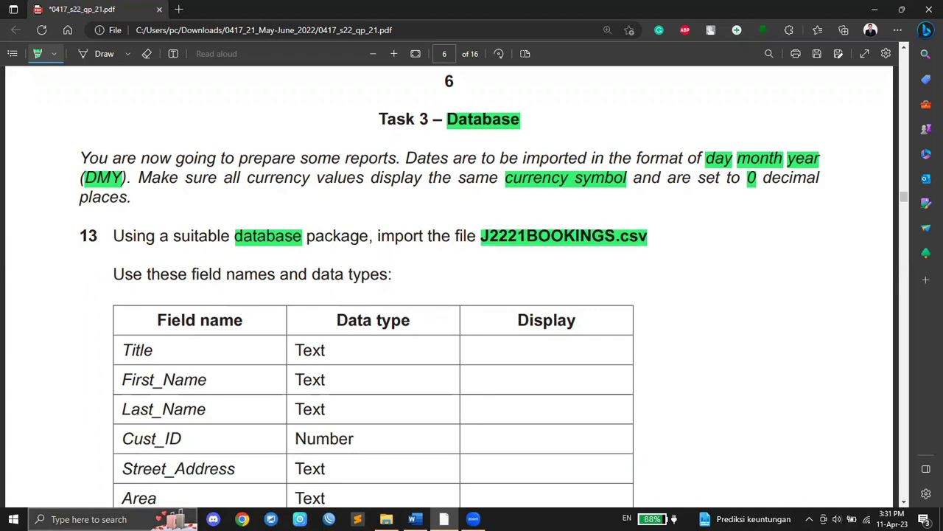
key("super+s")
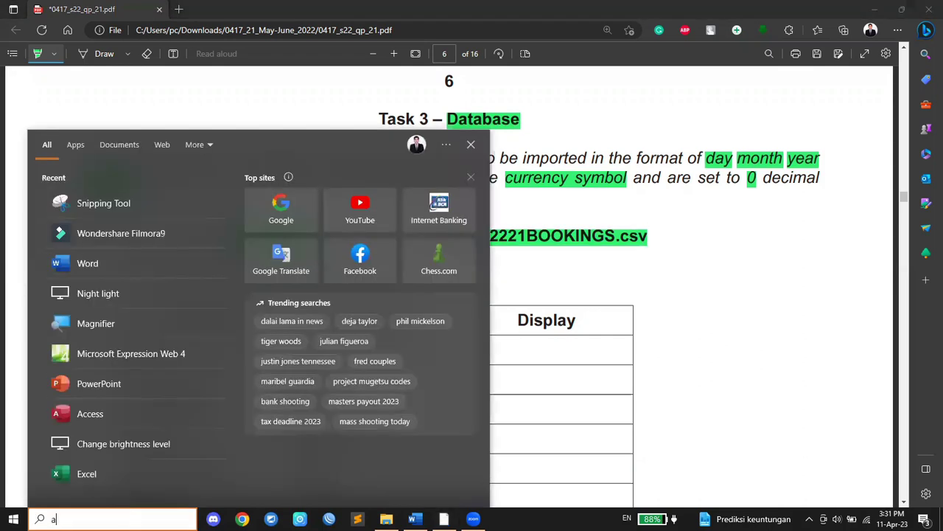
Step: Launch Access, create the blank database Database1, and close the empty Table1 without saving
type("acc")
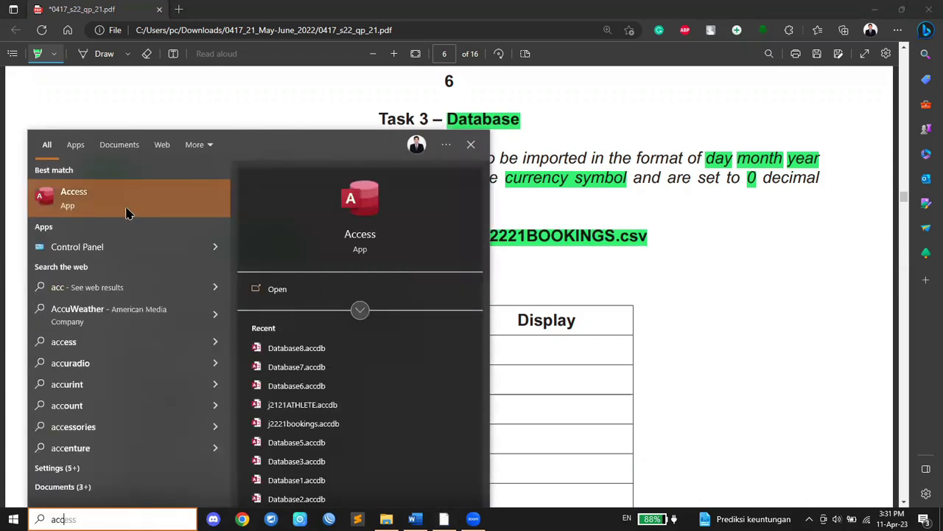
left_click(127, 215)
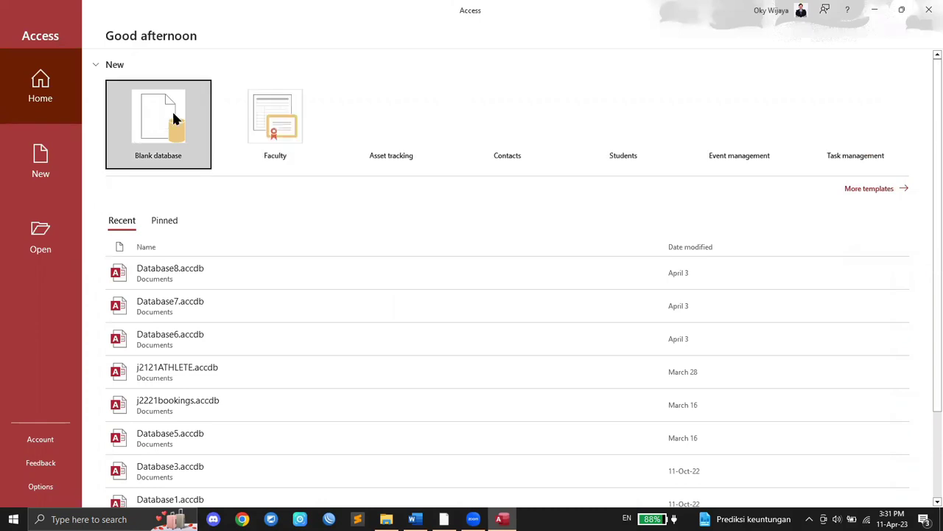
left_click(68, 168)
left_click(180, 140)
left_click(529, 249)
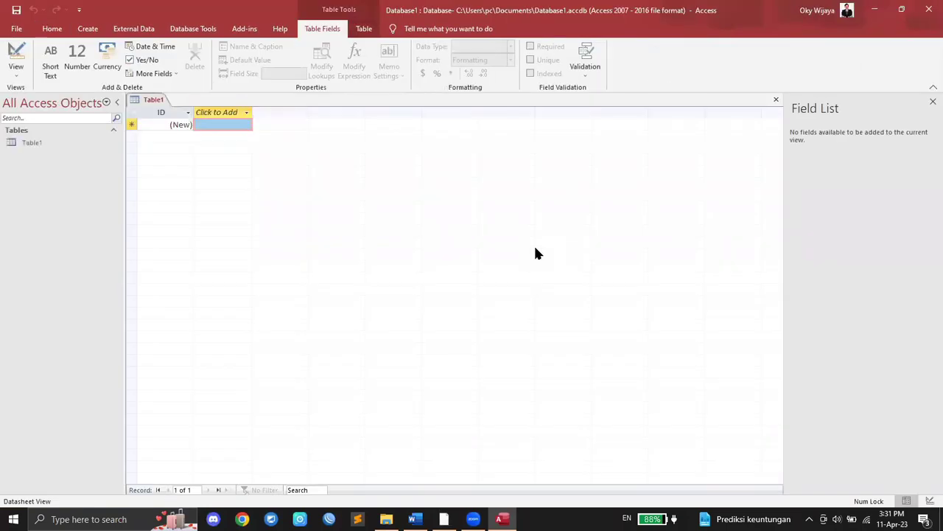
right_click(151, 100)
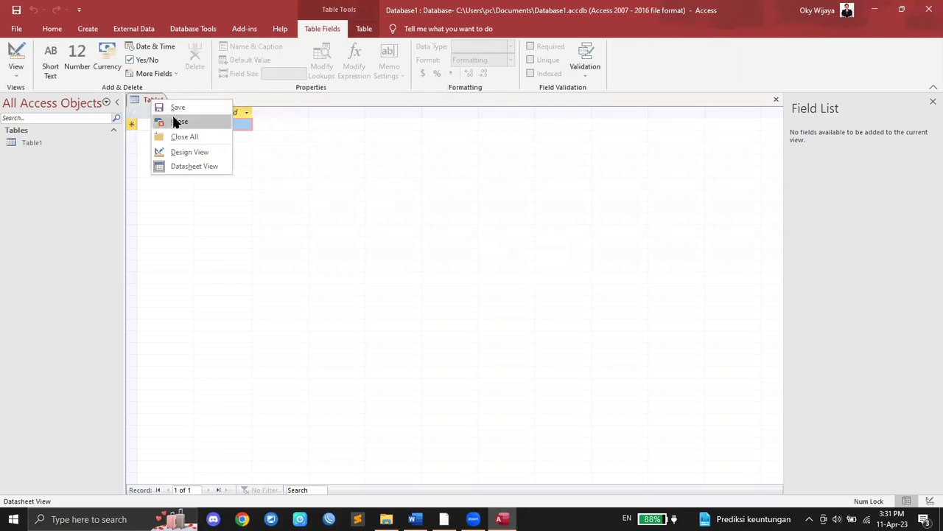
left_click(177, 120)
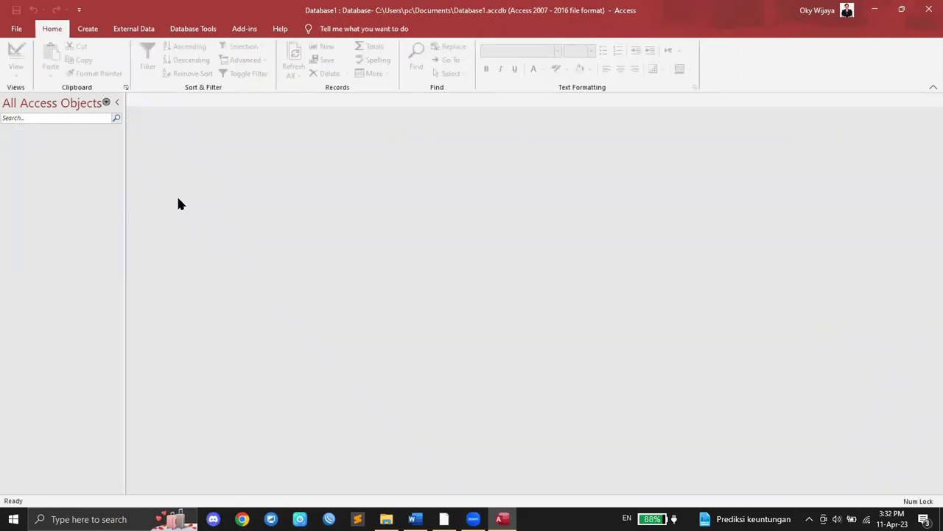
Step: Start a Text File import from External Data > New Data Source > From File
left_click(443, 519)
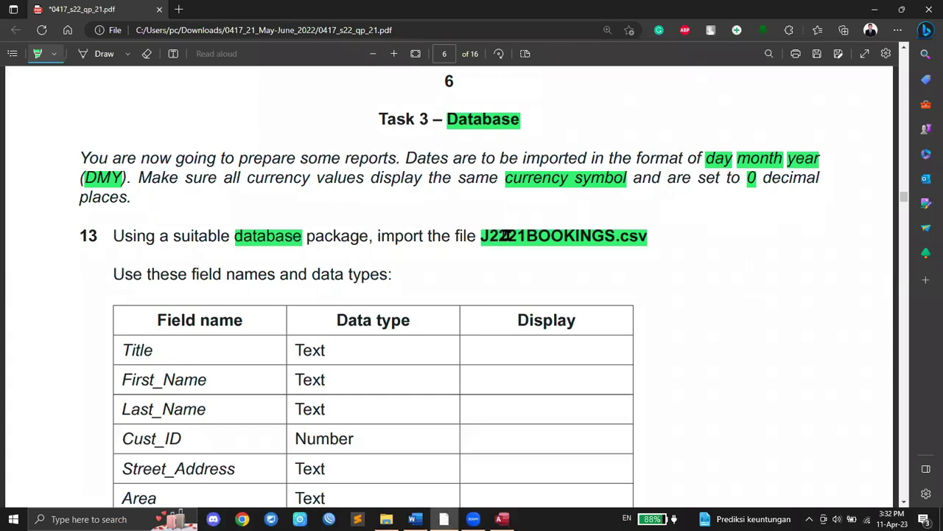
left_click(502, 518)
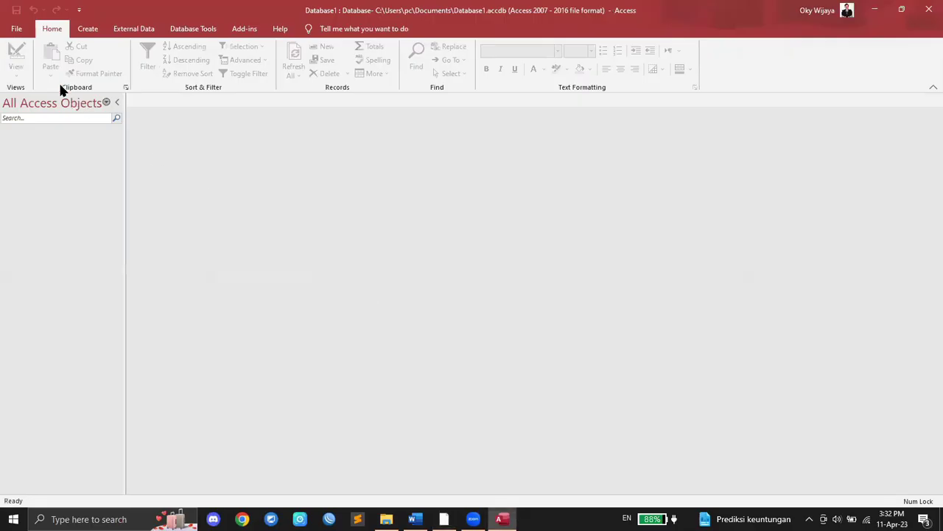
left_click(131, 31)
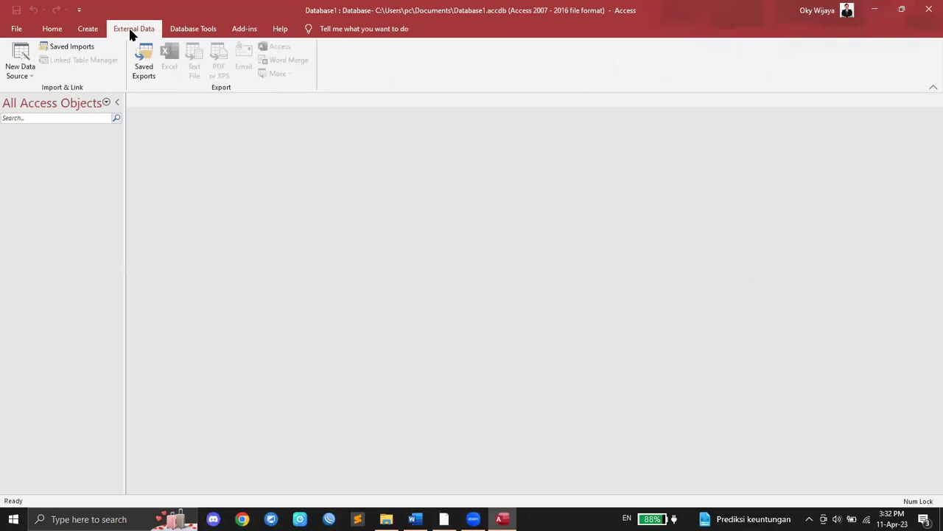
left_click(31, 74)
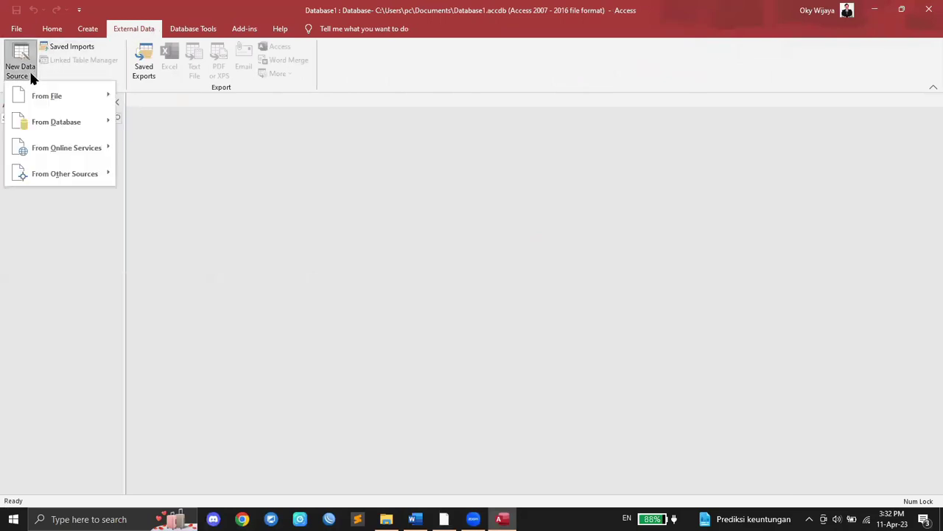
mouse_move(60, 106)
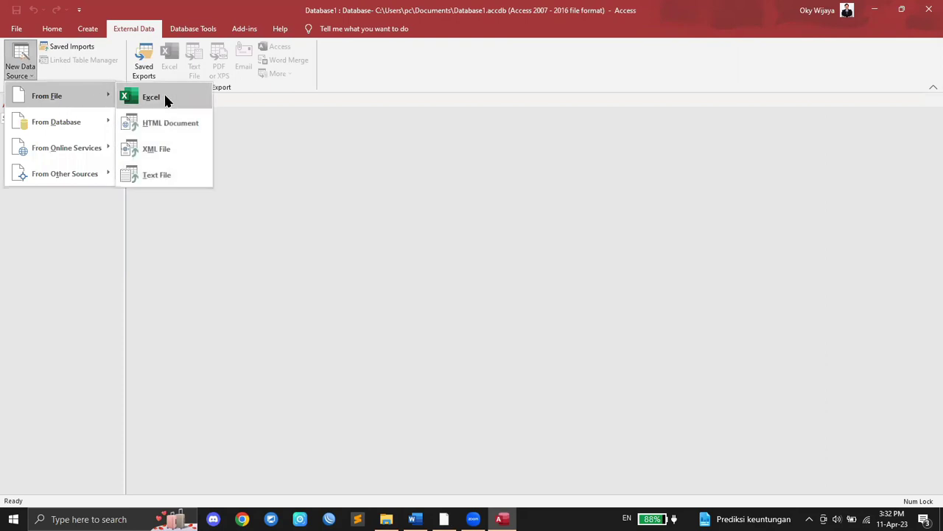
left_click(184, 179)
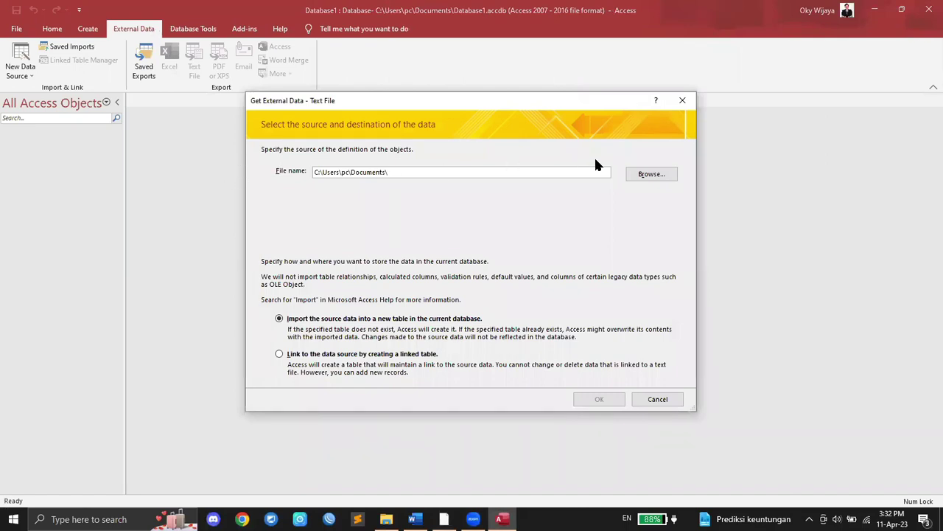
Step: Pick J2221BOOKINGS.csv from Downloads > 0417_21_May-June_2022 > source files as the import source
left_click(648, 177)
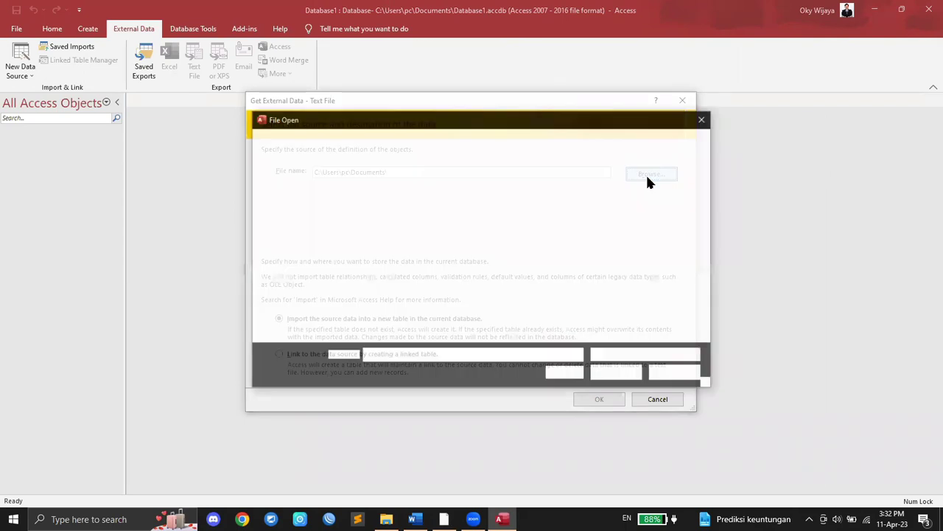
left_click(290, 261)
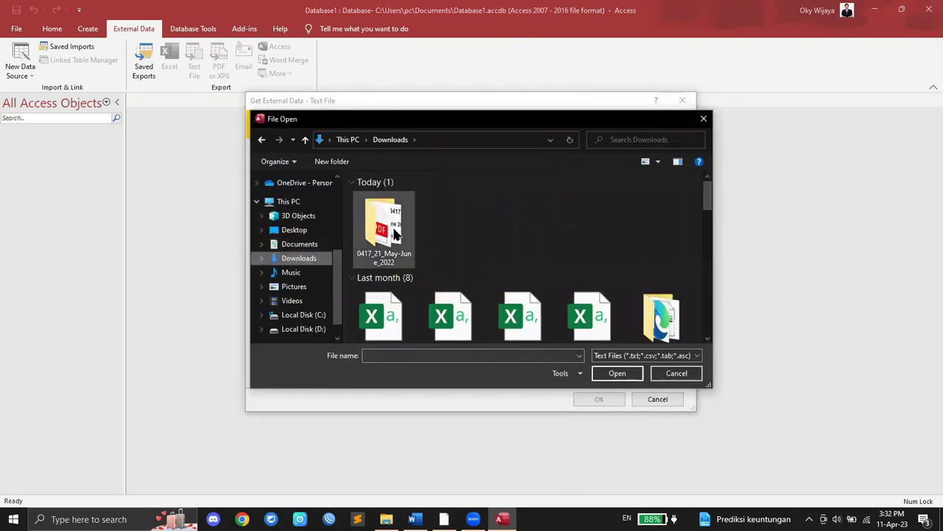
left_click(395, 234)
double_click(395, 234)
double_click(392, 218)
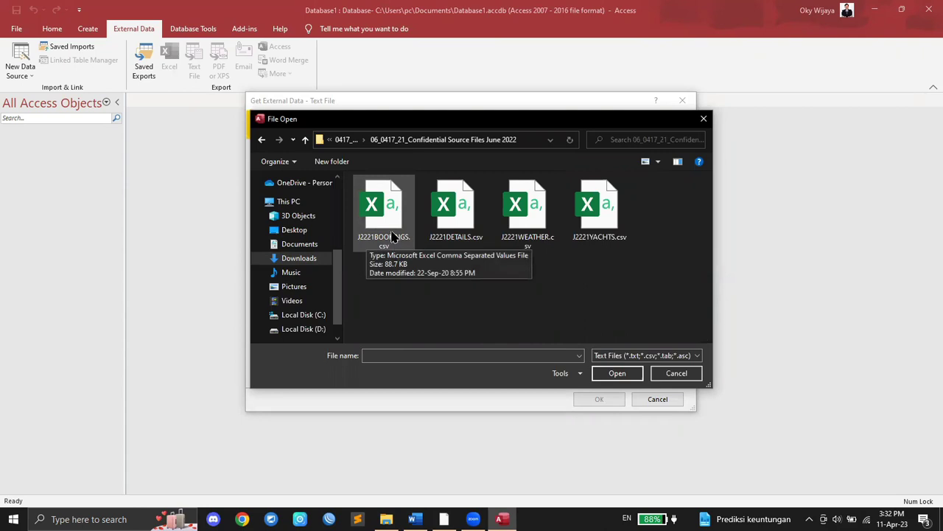
left_click(385, 214)
left_click(617, 373)
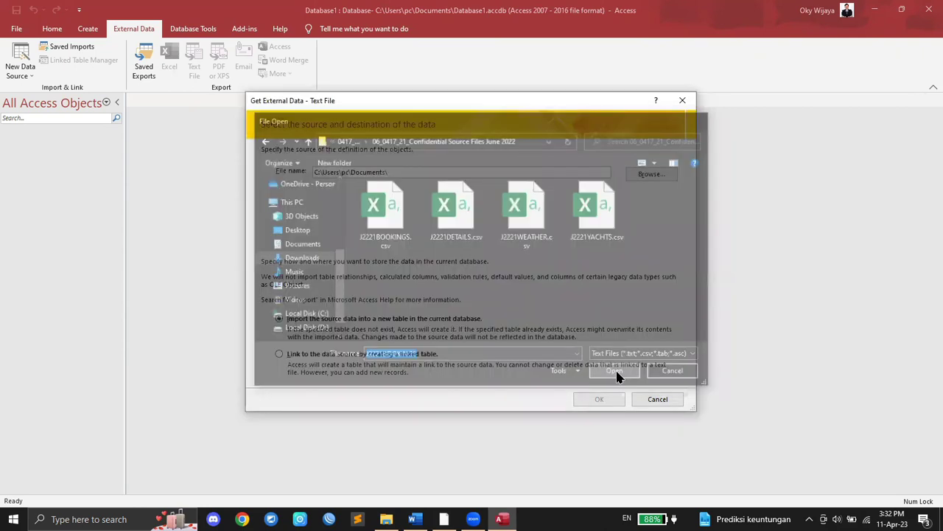
left_click(598, 402)
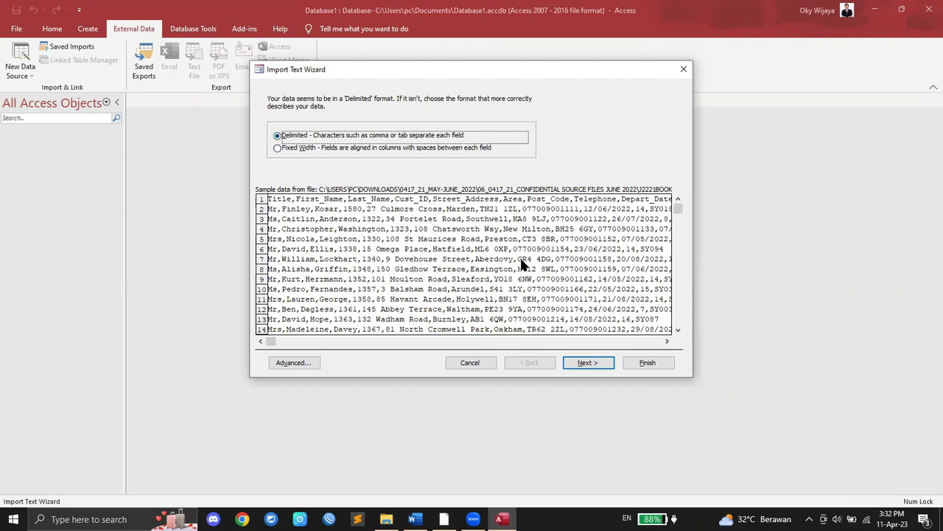
Step: Set Comma as the delimiter with first row as field names, and open the Advanced specification
left_click(589, 363)
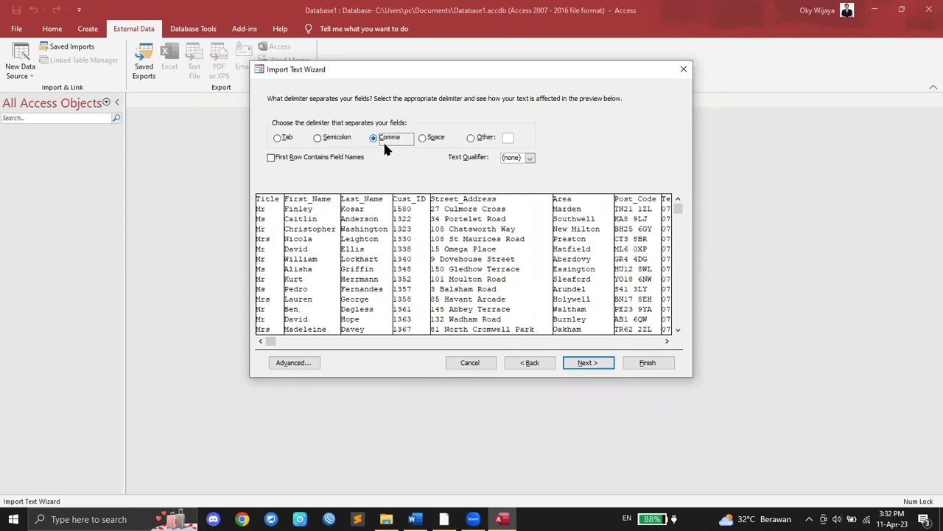
left_click(271, 158)
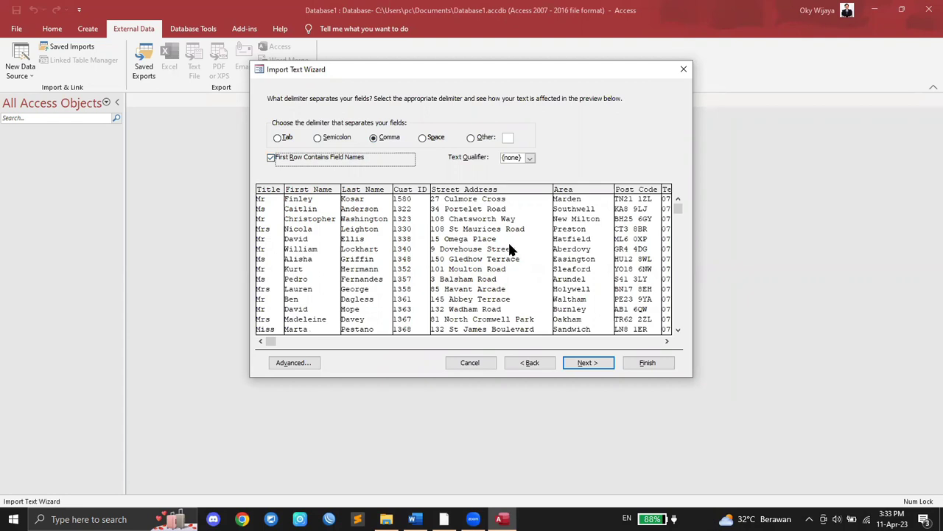
left_click(310, 362)
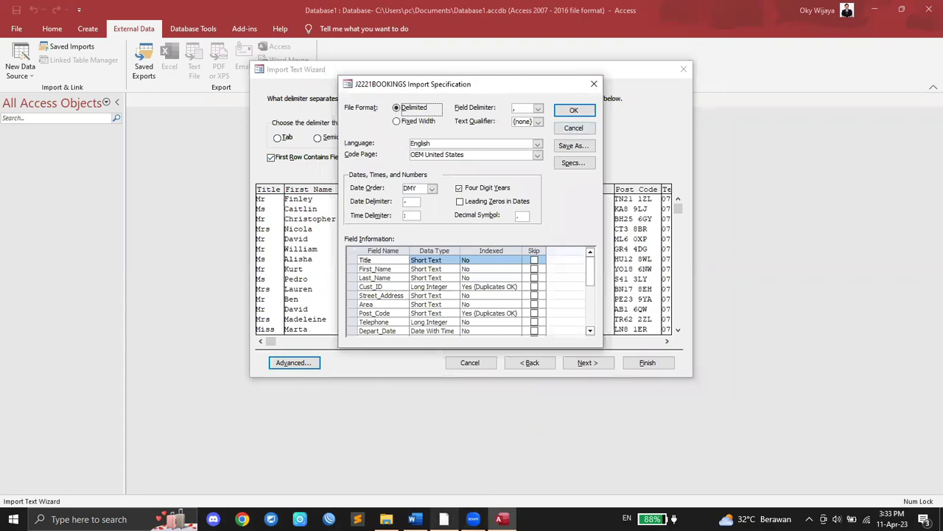
Step: Compare the paper's field table with the First_Name and Last_Name data types
left_click(444, 519)
scroll(406, 316, "down", 3)
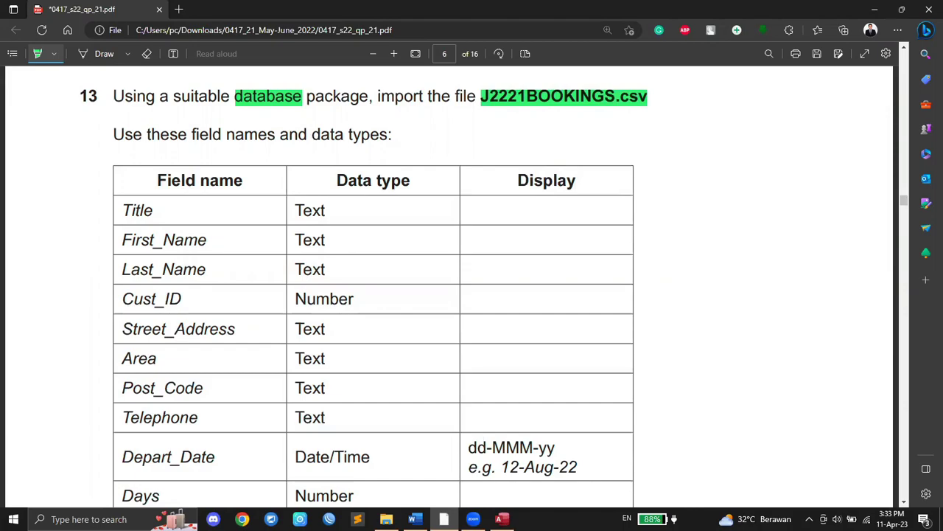
left_click(502, 519)
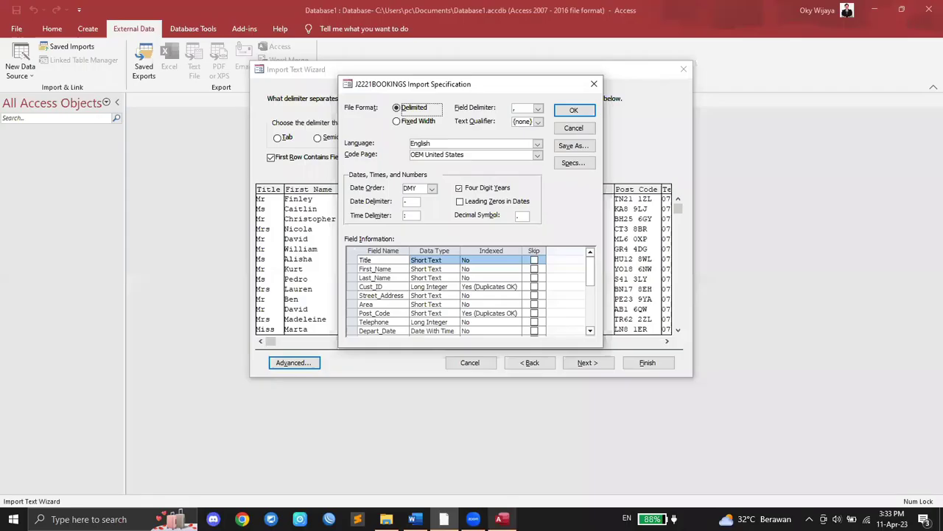
left_click(437, 260)
left_click(436, 268)
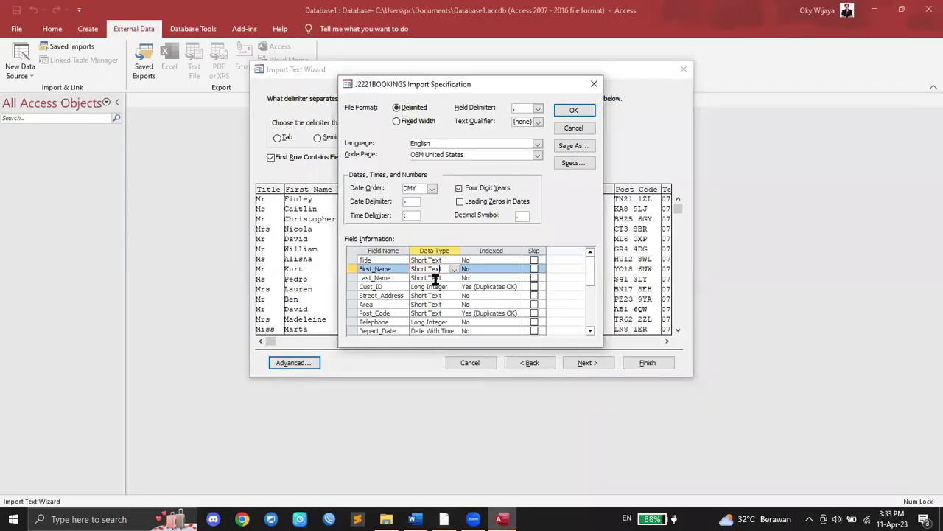
left_click(435, 277)
left_click(477, 514)
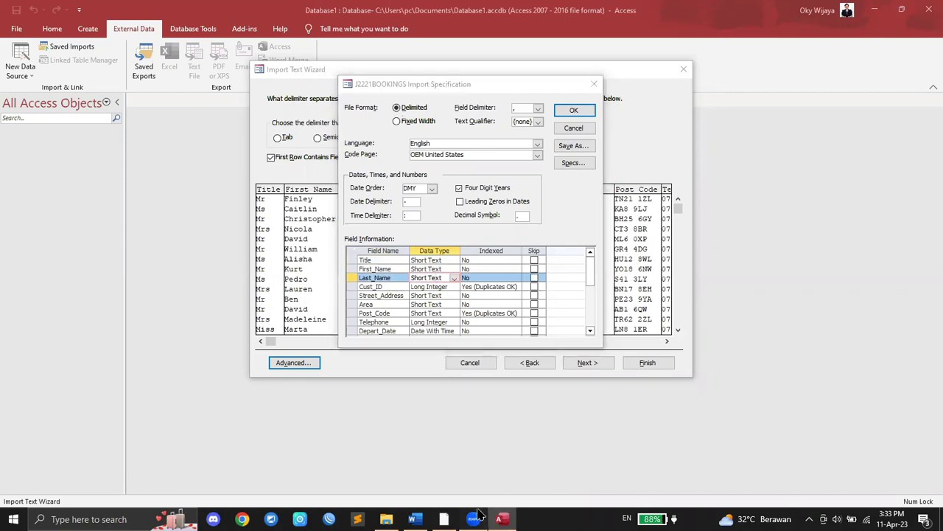
left_click(610, 251)
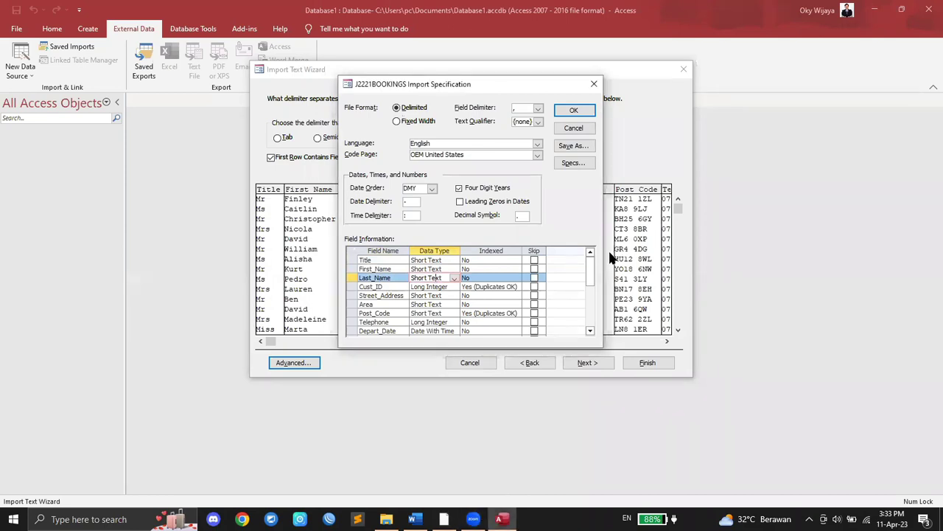
left_click(443, 519)
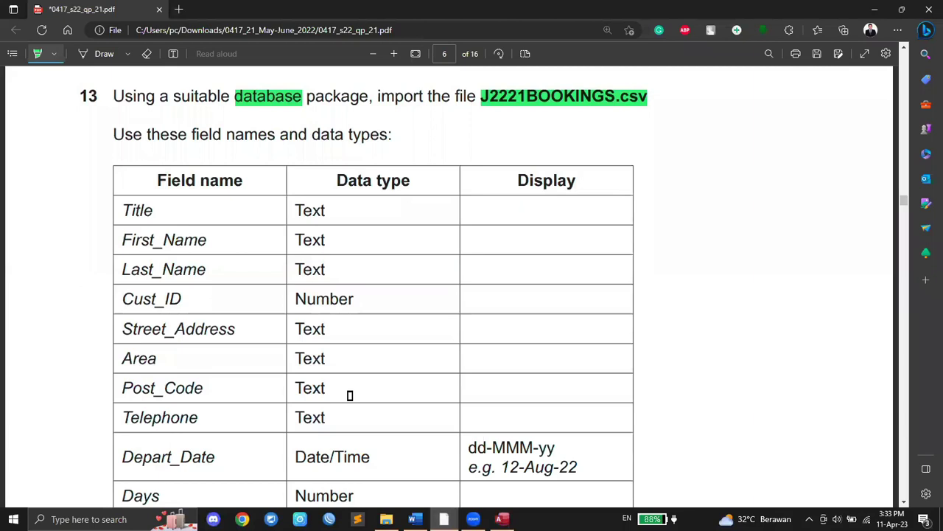
scroll(314, 365, "down", 1)
scroll(314, 364, "down", 1)
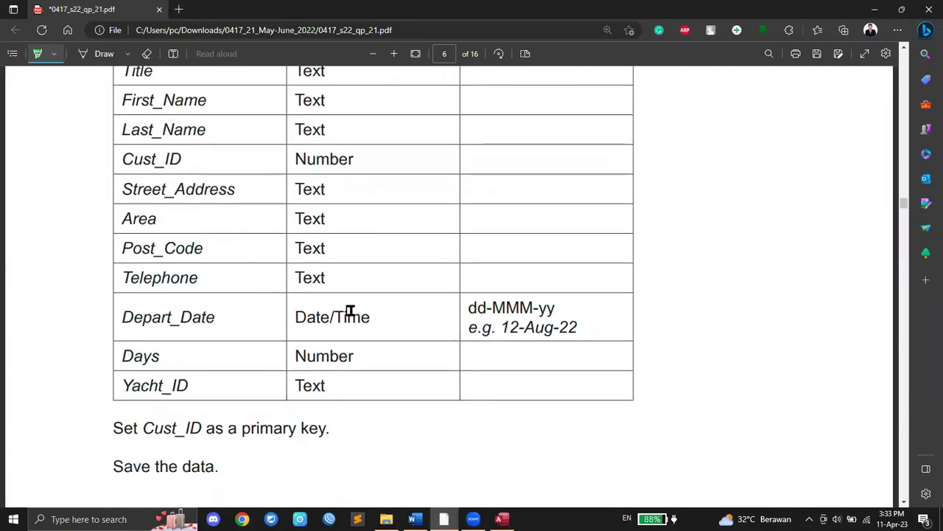
left_click(502, 519)
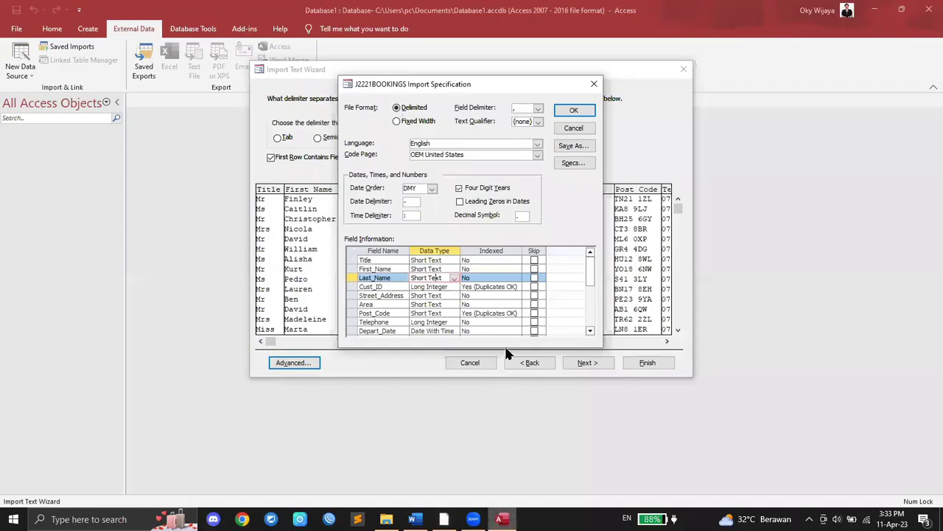
Step: Step through the Cust_ID, Street_Address, Area and Post_Code rows to the Telephone row
left_click(426, 288)
left_click(425, 295)
left_click(423, 305)
left_click(421, 313)
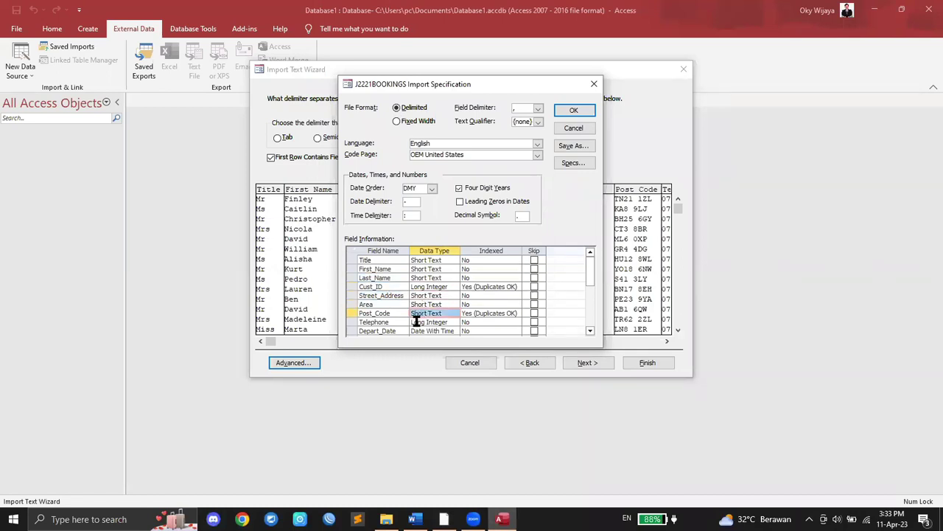
left_click(420, 322)
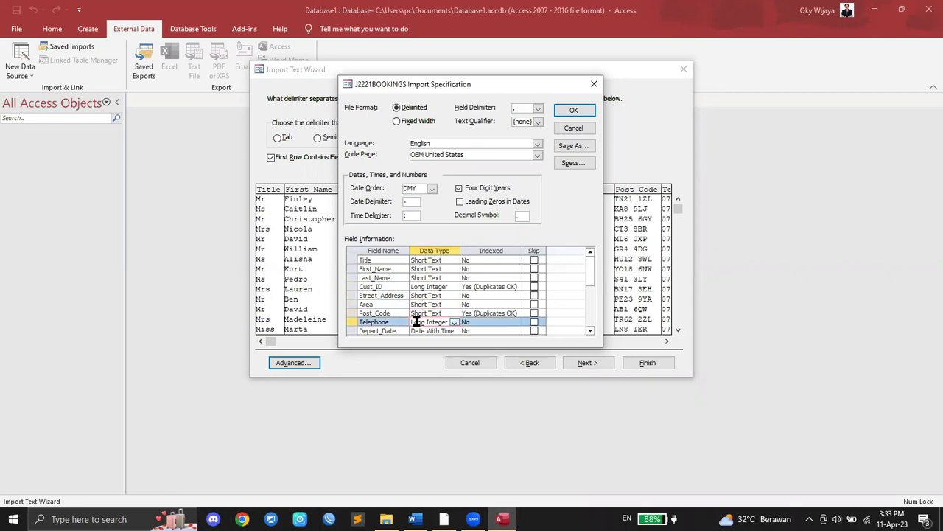
left_click(454, 322)
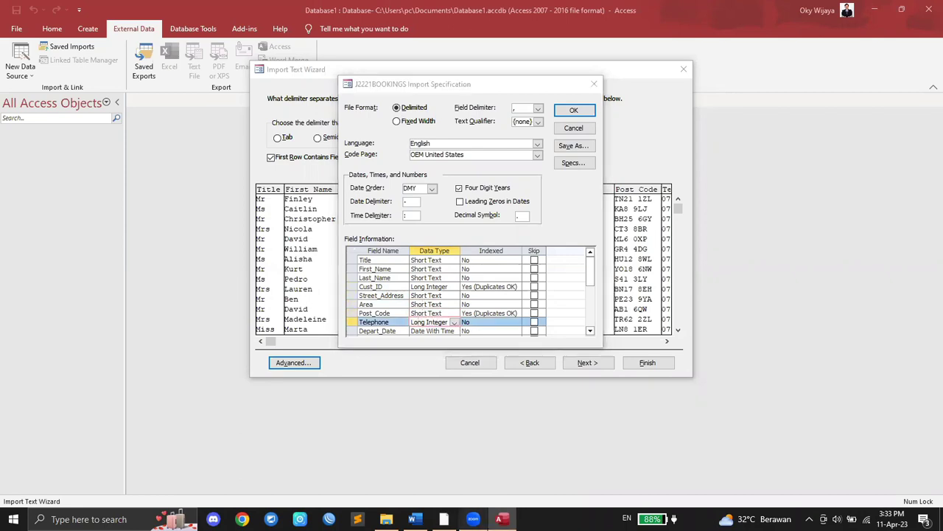
Step: Highlight Telephone and its required type Text in the question paper
left_click(444, 518)
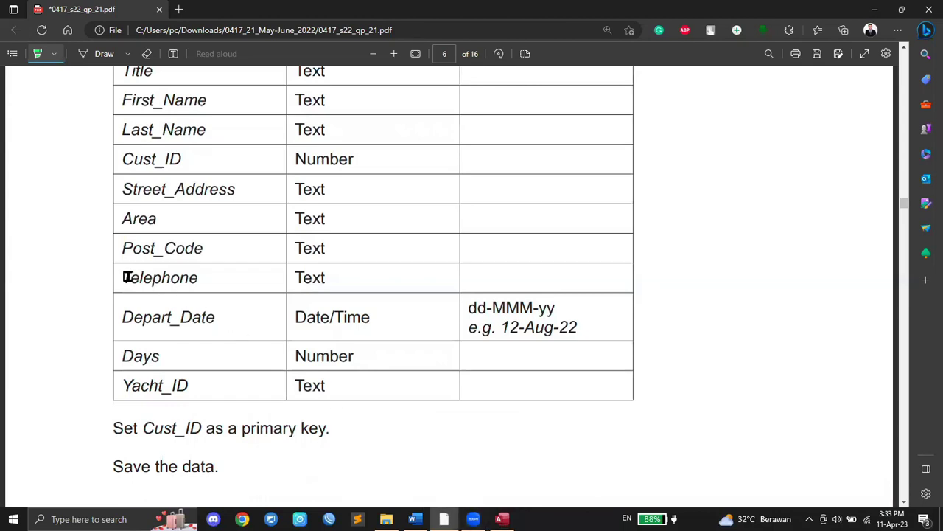
left_click_drag(123, 277, 197, 277)
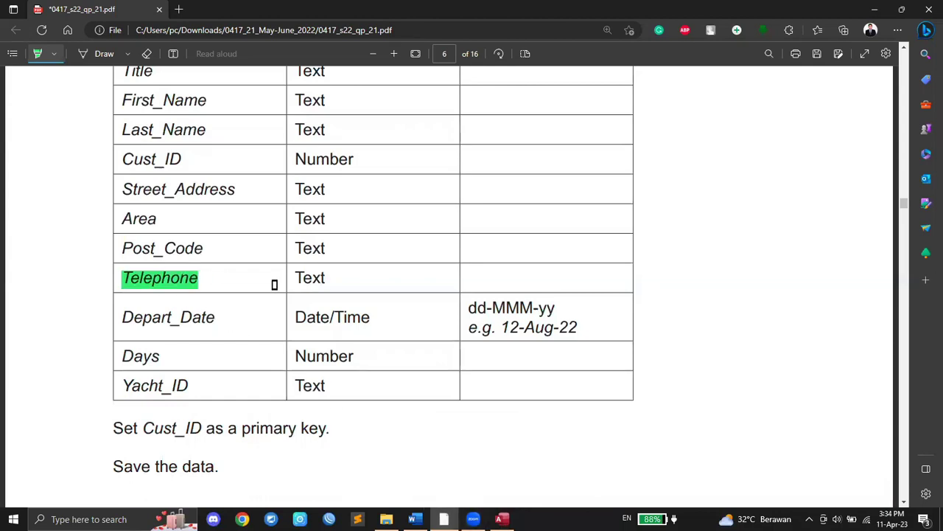
left_click_drag(295, 278, 347, 278)
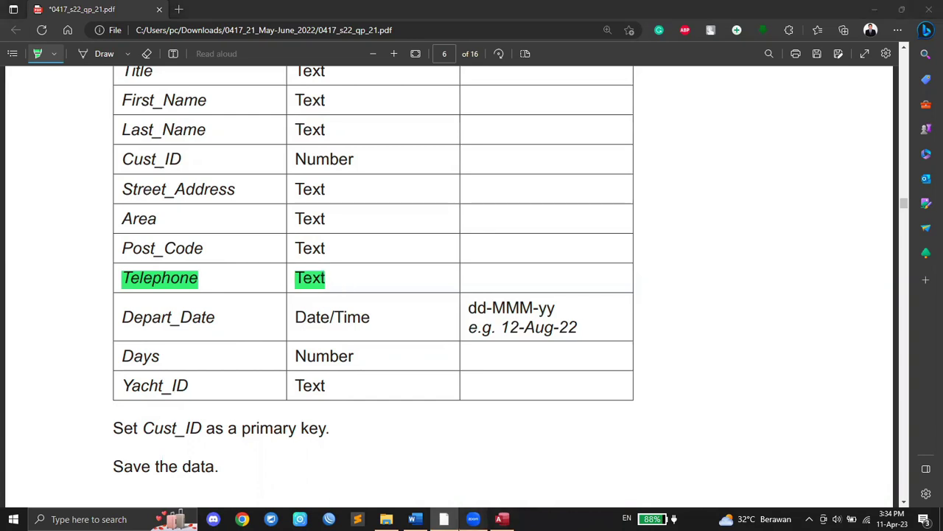
Step: Set the Telephone field's data type to Short Text
left_click(501, 519)
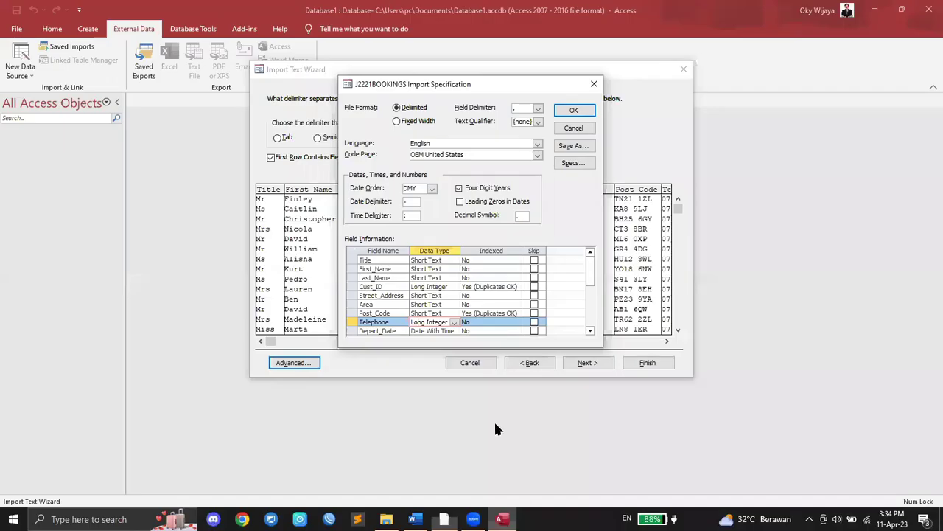
left_click(454, 323)
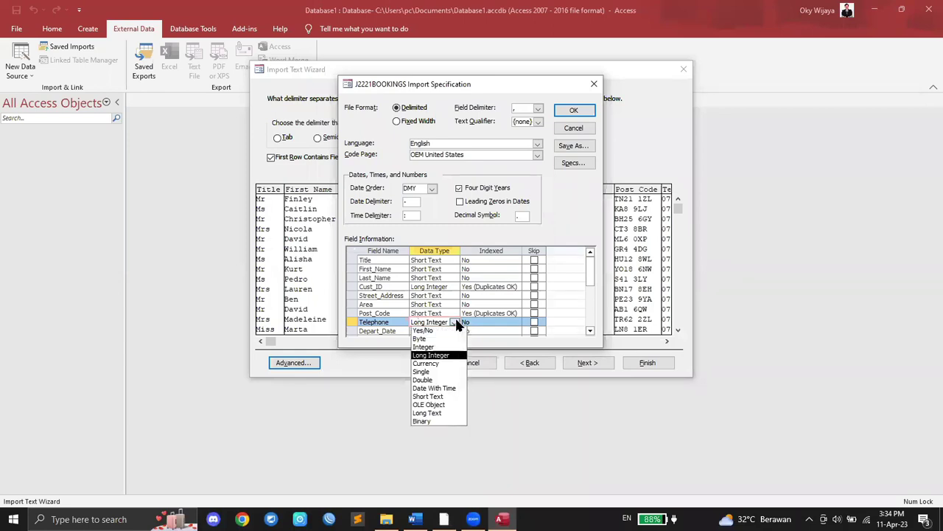
left_click(434, 396)
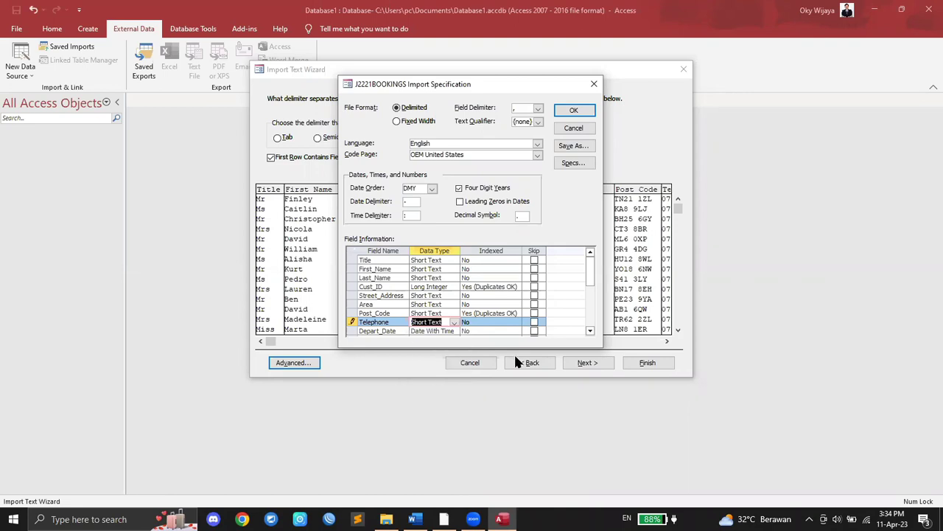
left_click(590, 331)
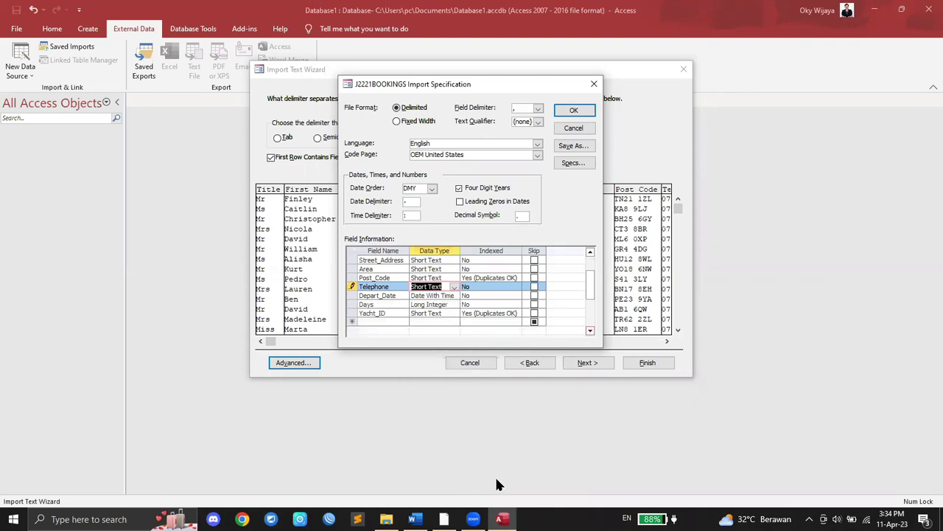
Step: Highlight Depart_Date and its Date/Time type in the paper, then check Depart_Date's data type
left_click(443, 519)
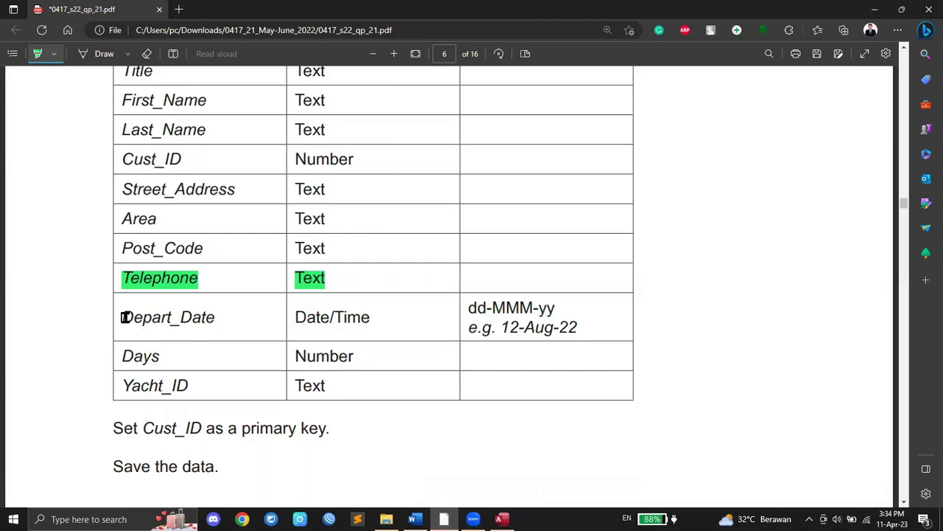
left_click_drag(119, 317, 217, 313)
left_click_drag(297, 316, 373, 317)
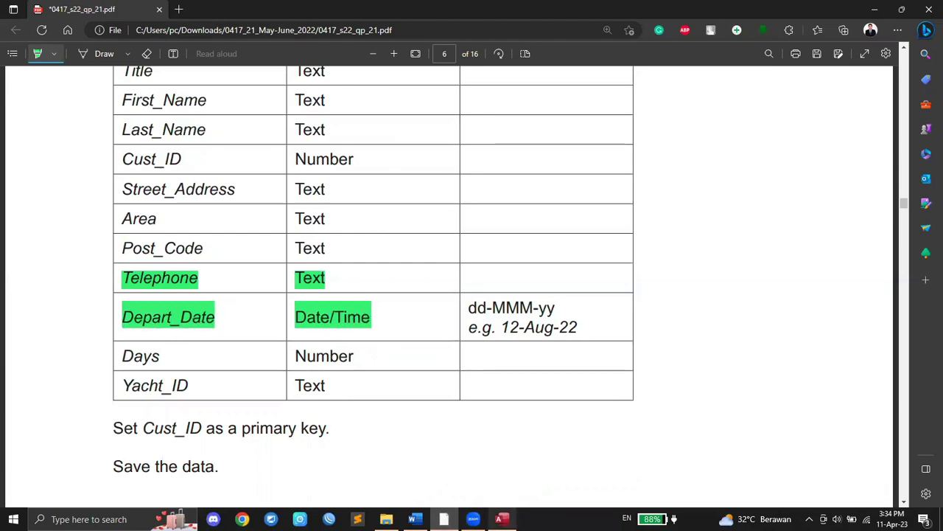
left_click(502, 519)
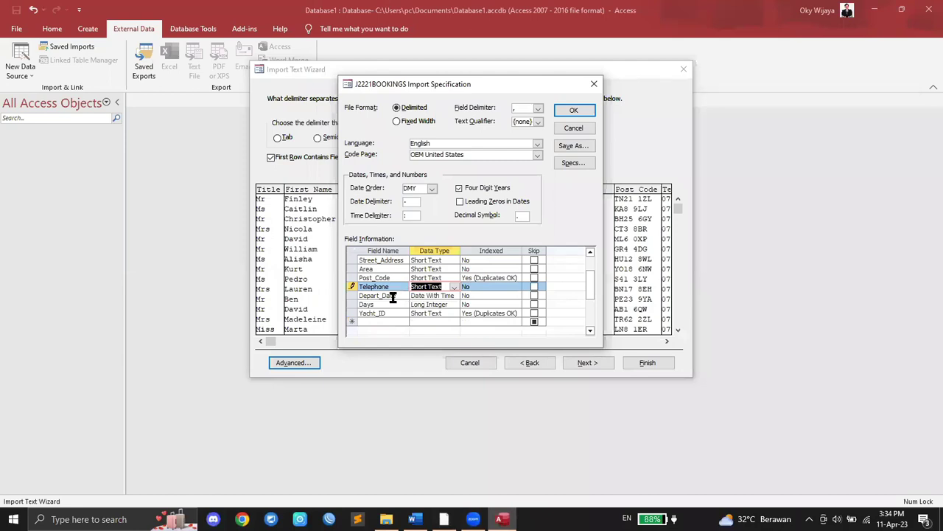
left_click(404, 297)
left_click(440, 296)
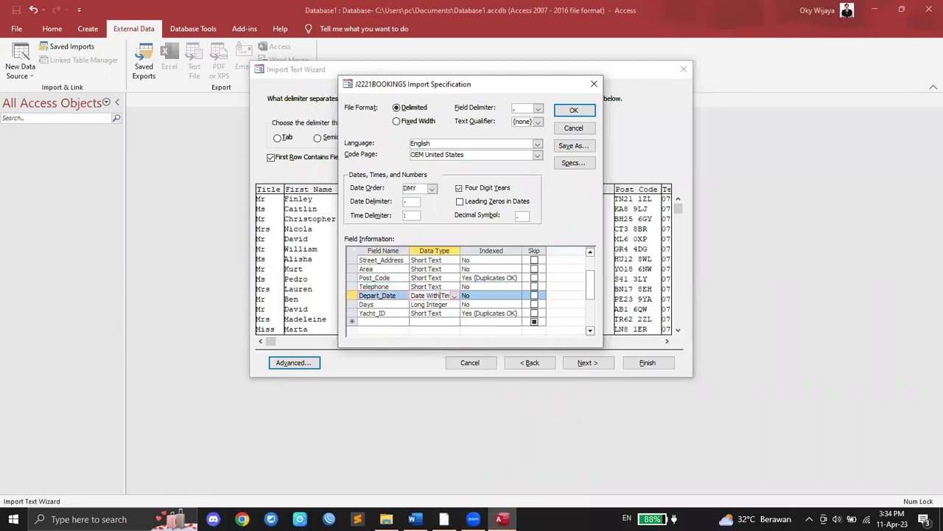
Step: Highlight the dd-MMM-yy date format in the paper and keep the DMY date order
left_click(444, 519)
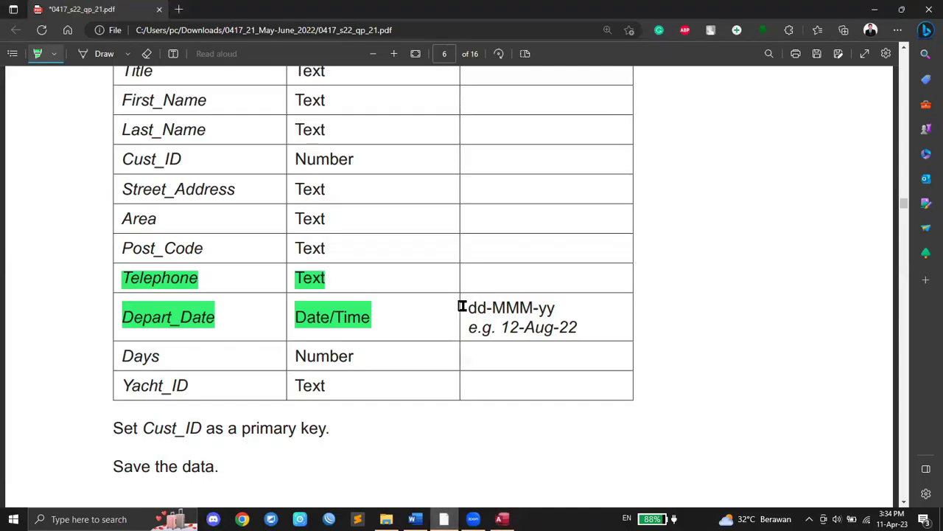
left_click_drag(463, 305, 556, 305)
left_click(502, 519)
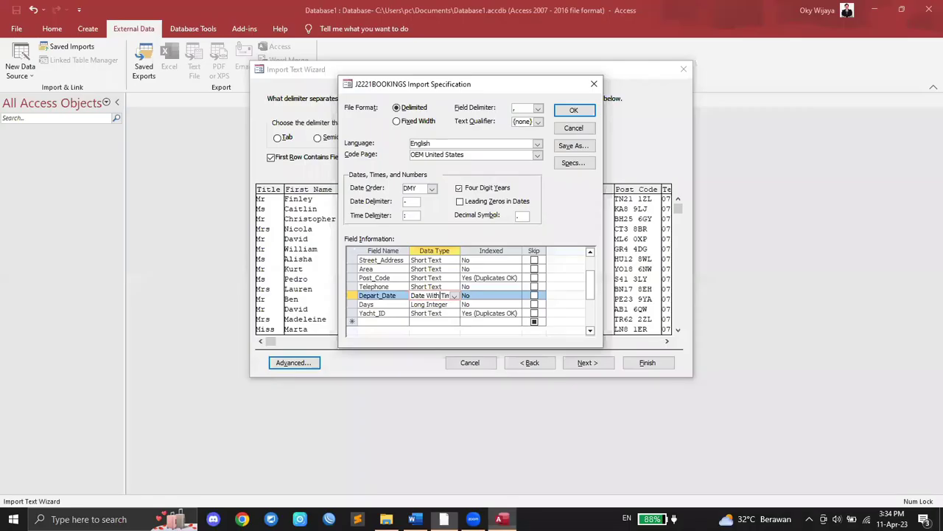
left_click(432, 188)
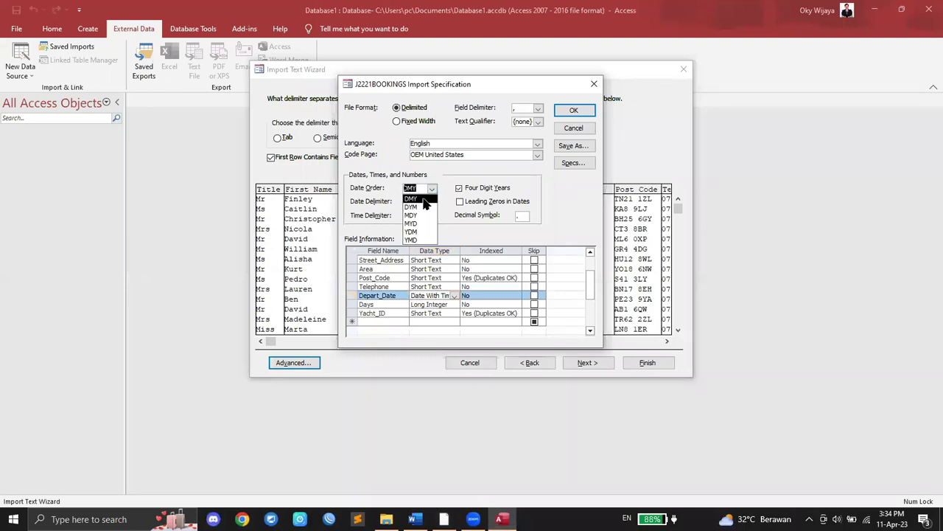
left_click(423, 200)
Step: Check the Yacht_ID data type and accept the import specification
left_click(444, 519)
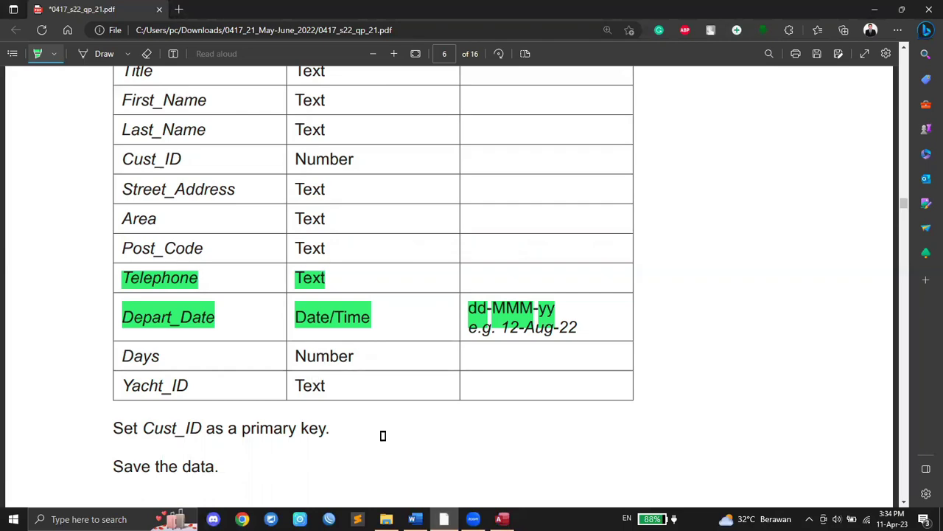
left_click(502, 519)
left_click(430, 313)
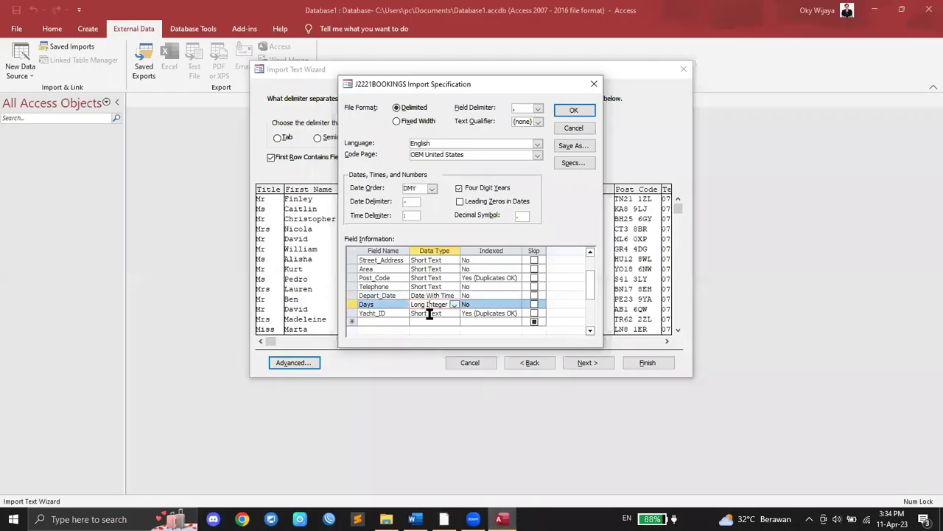
left_click(575, 110)
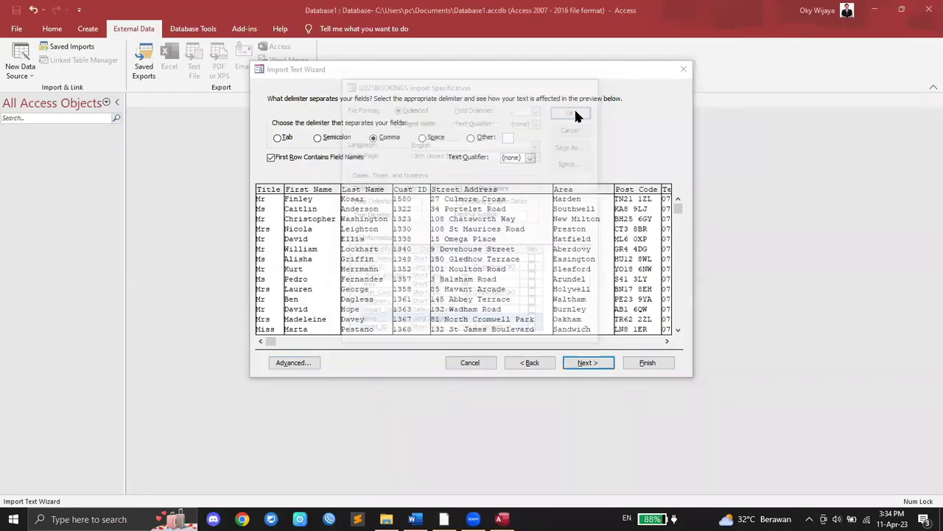
Step: Review field options for the First Name, Last Name, Cust ID, Street Address, Area and Post Code columns
left_click(586, 362)
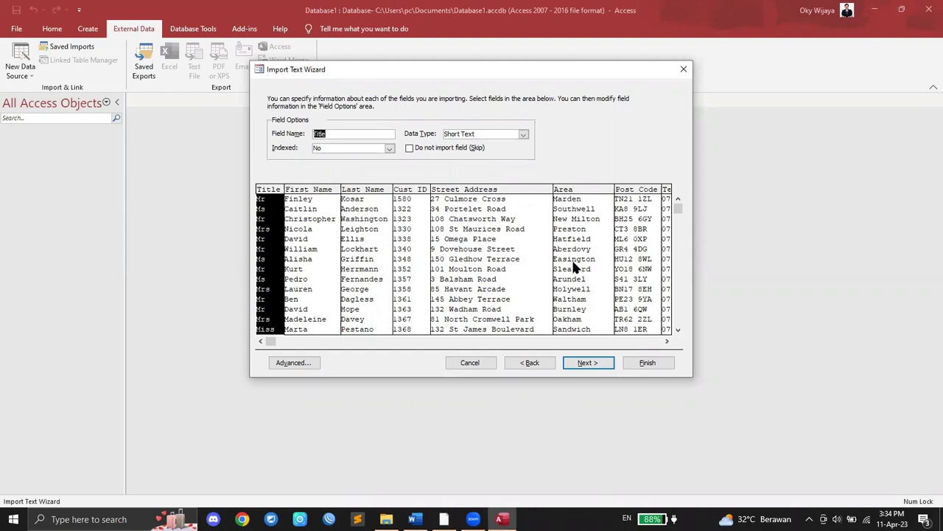
left_click(309, 234)
left_click(361, 244)
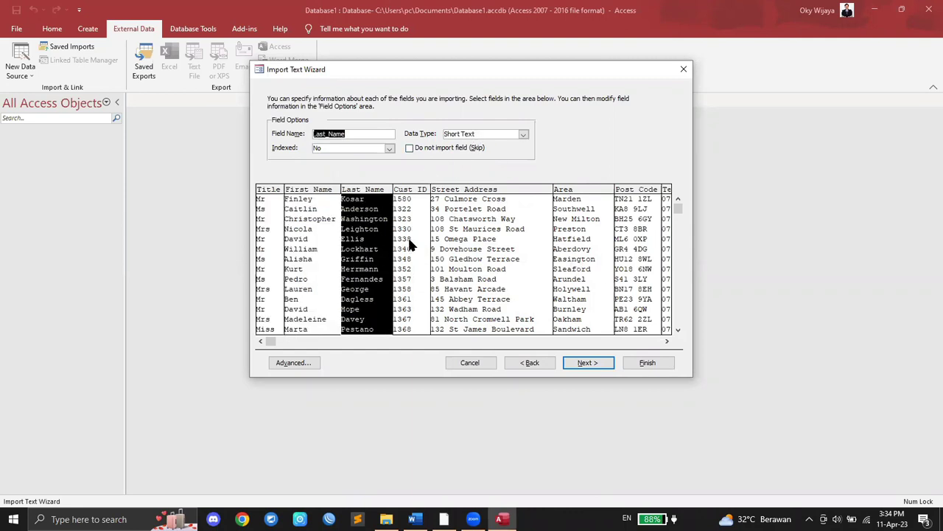
left_click(408, 235)
left_click(473, 241)
left_click(580, 231)
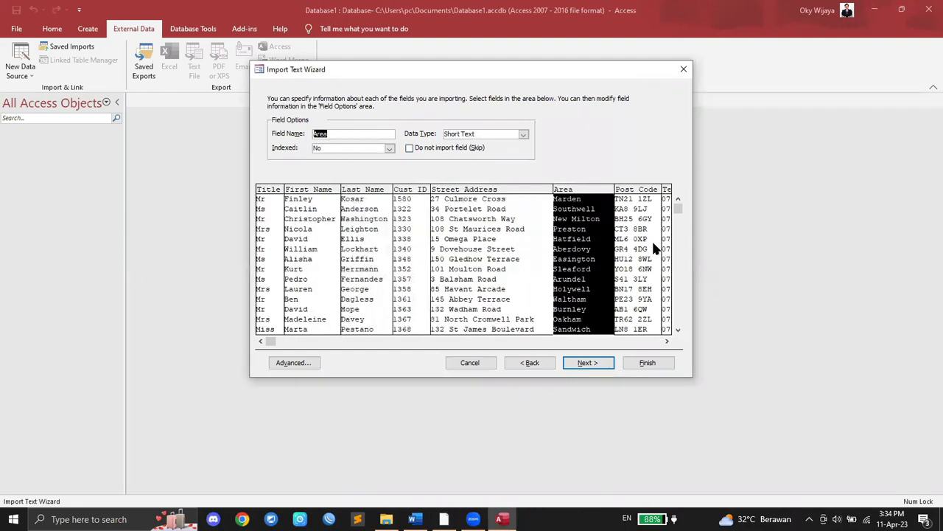
left_click(652, 241)
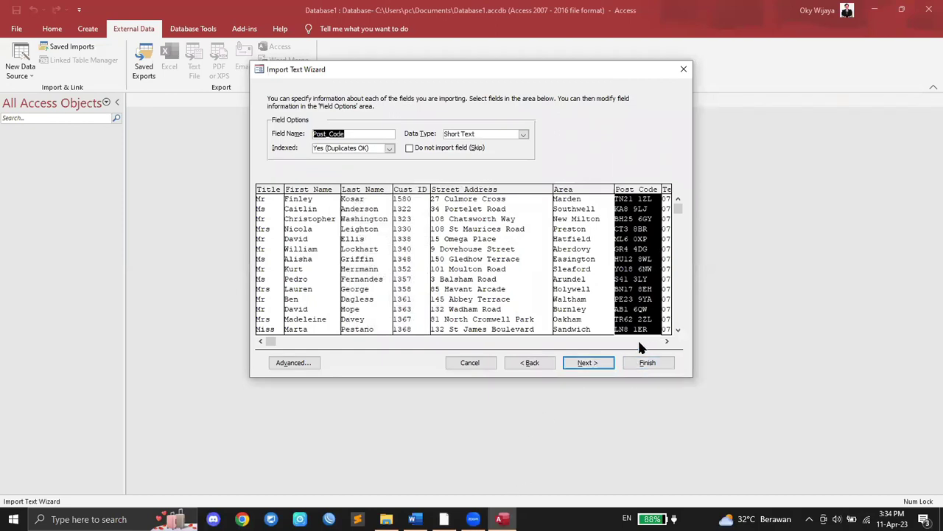
Step: After checking the question paper, advance the wizard to the primary key page
left_click(443, 519)
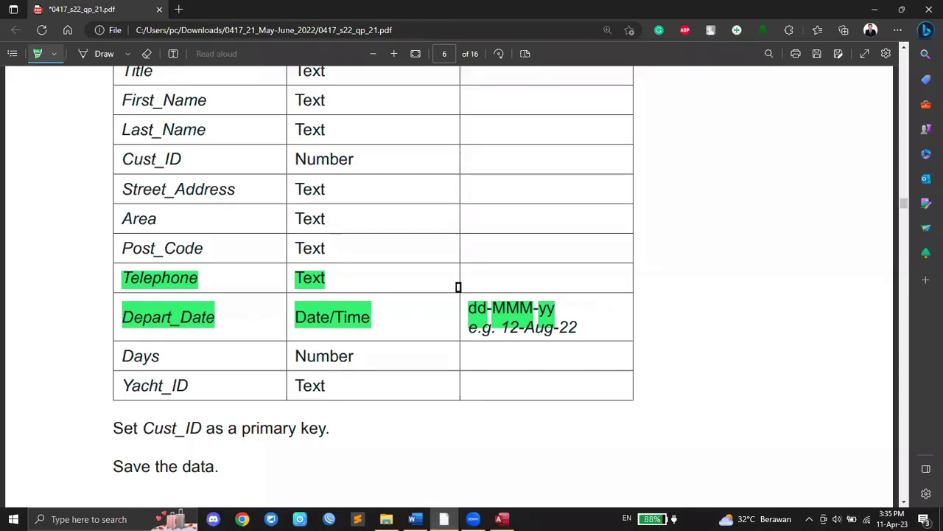
left_click(502, 519)
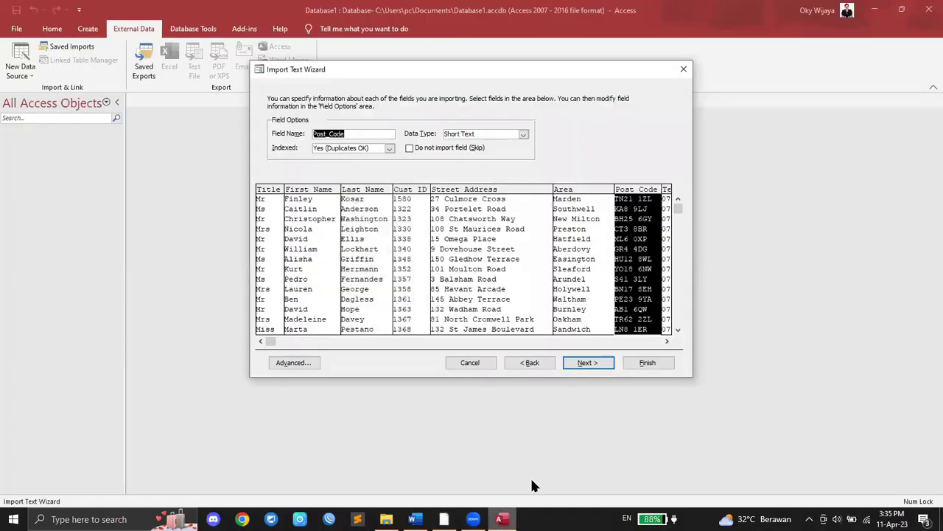
left_click(588, 363)
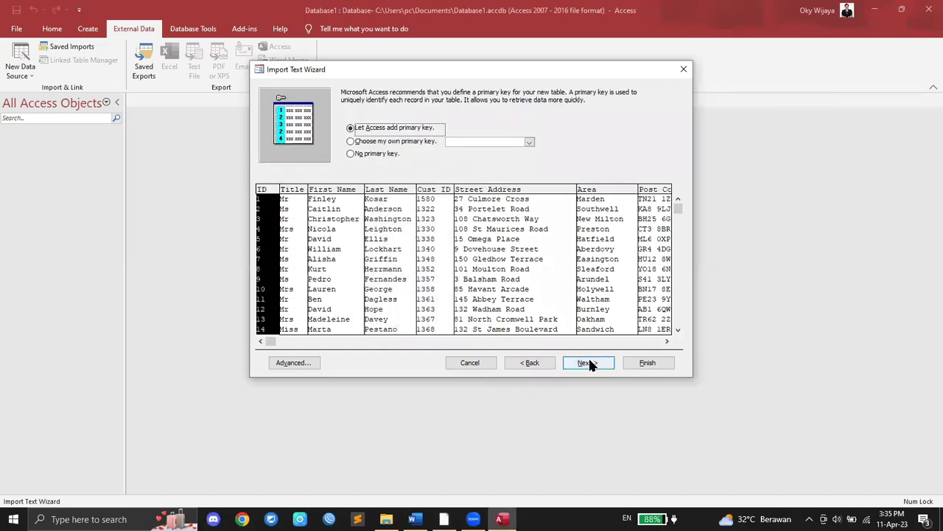
Step: Highlight Cust_ID in the paper and choose Cust_ID as your own primary key
left_click(444, 519)
scroll(323, 352, "down", 1)
left_click_drag(143, 356, 202, 355)
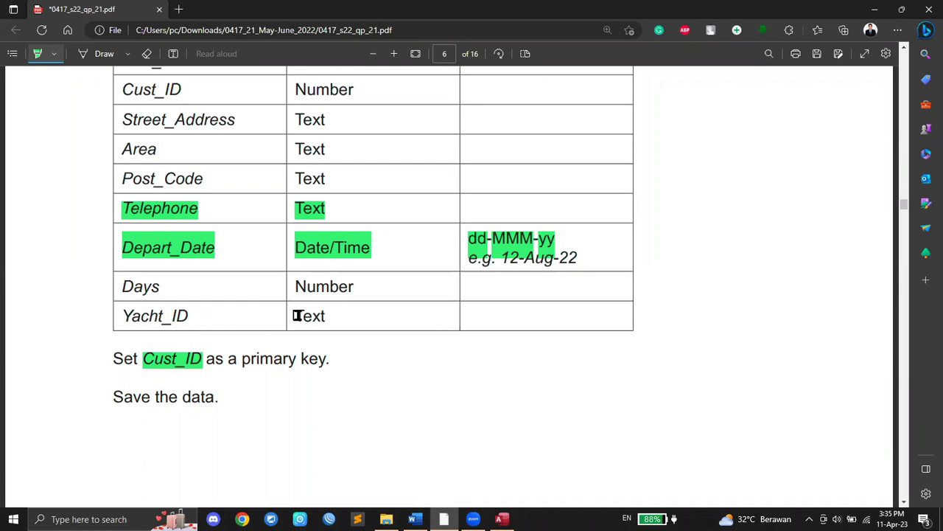
left_click(502, 519)
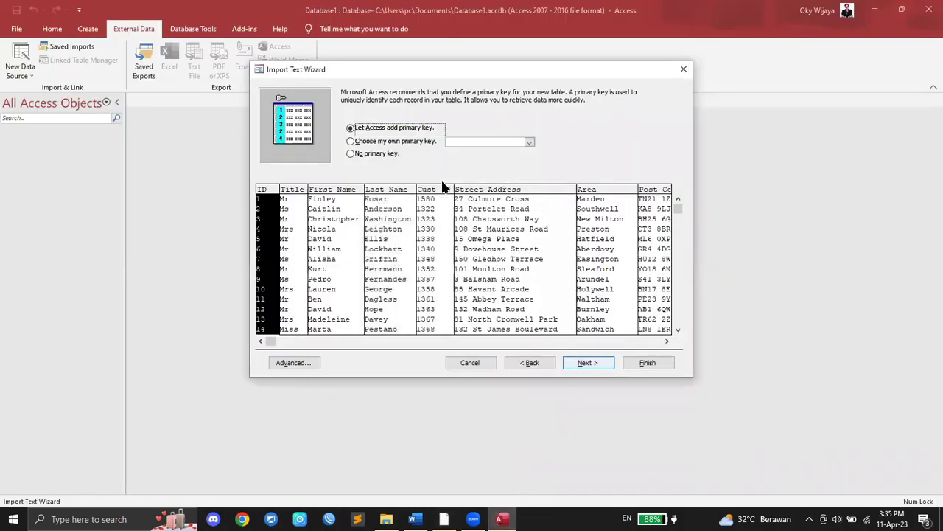
left_click(351, 142)
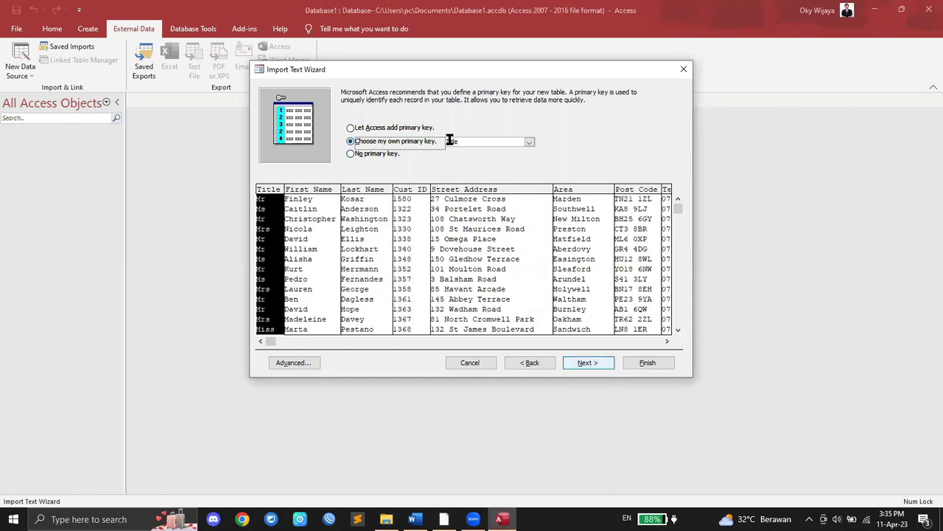
left_click(529, 143)
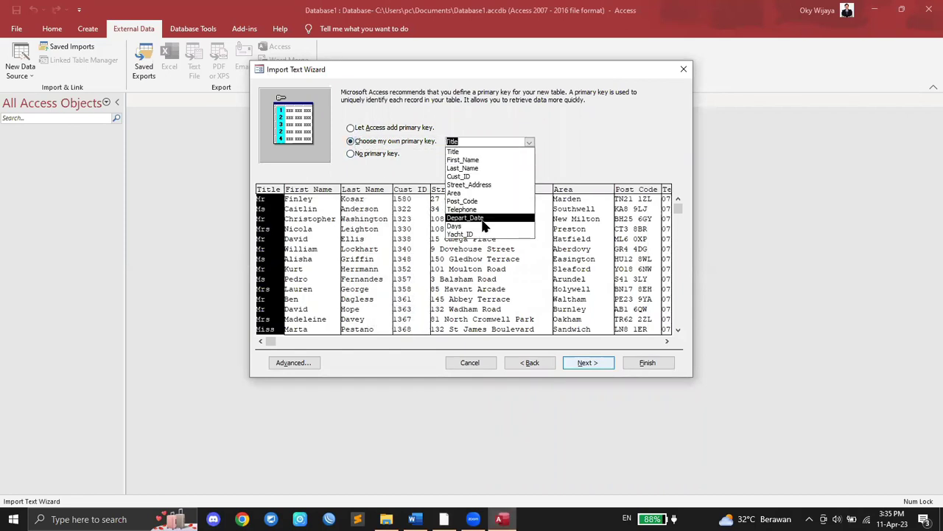
left_click(480, 177)
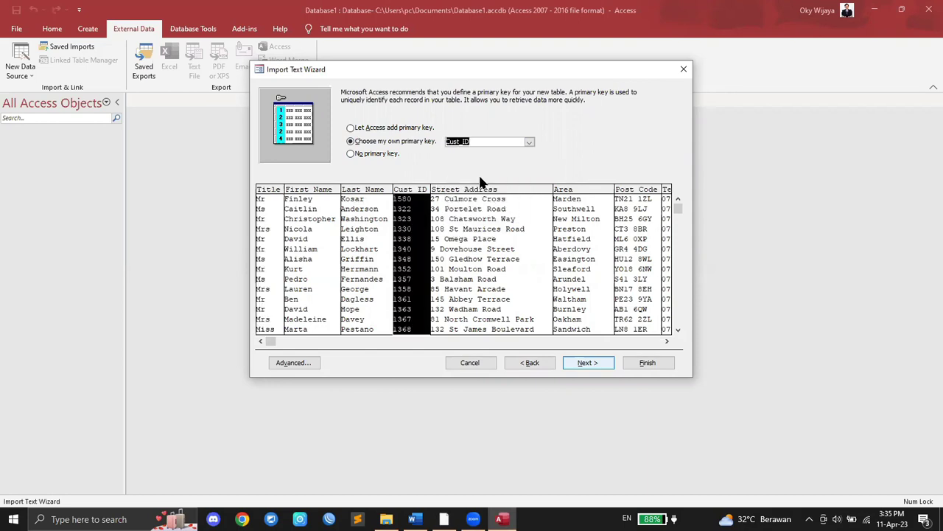
left_click(591, 362)
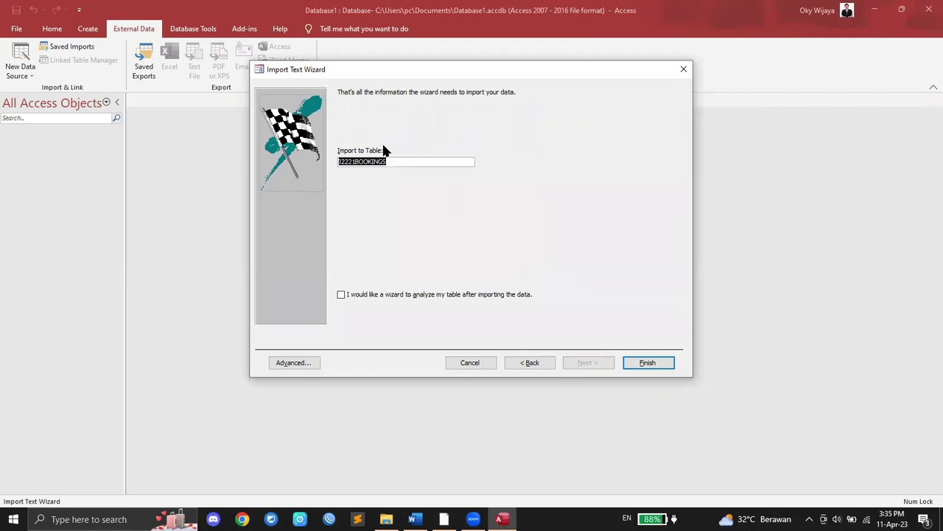
Step: Finish importing the J2221BOOKINGS table and close without saving the import steps
left_click(444, 518)
scroll(316, 313, "down", 2)
scroll(316, 313, "up", 1)
left_click(502, 519)
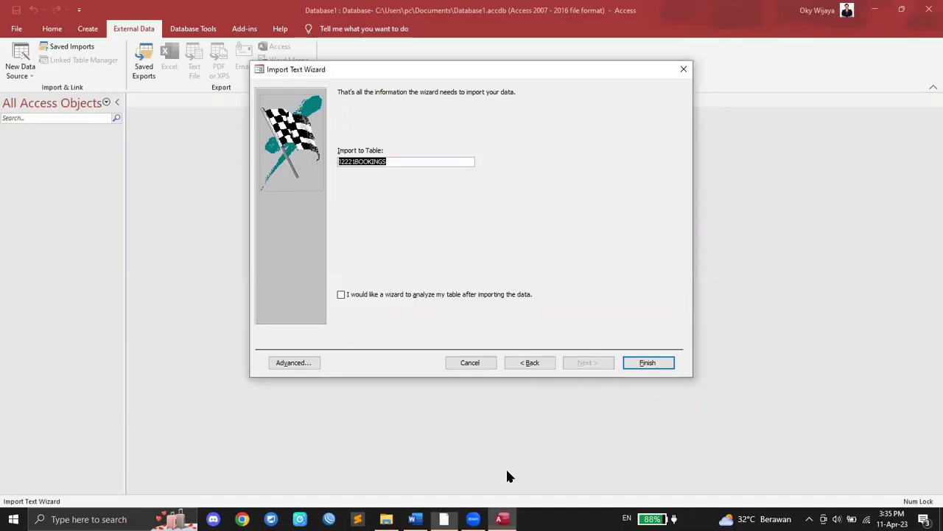
left_click(642, 365)
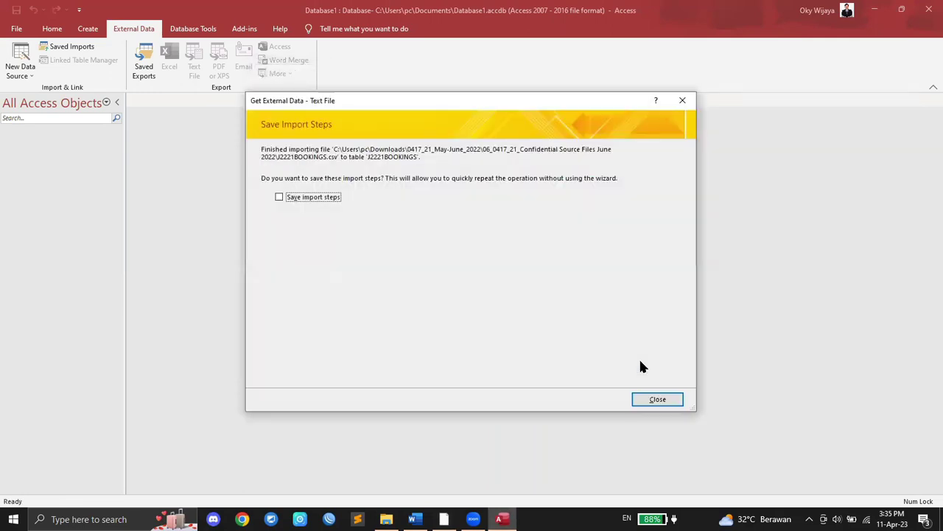
left_click(656, 399)
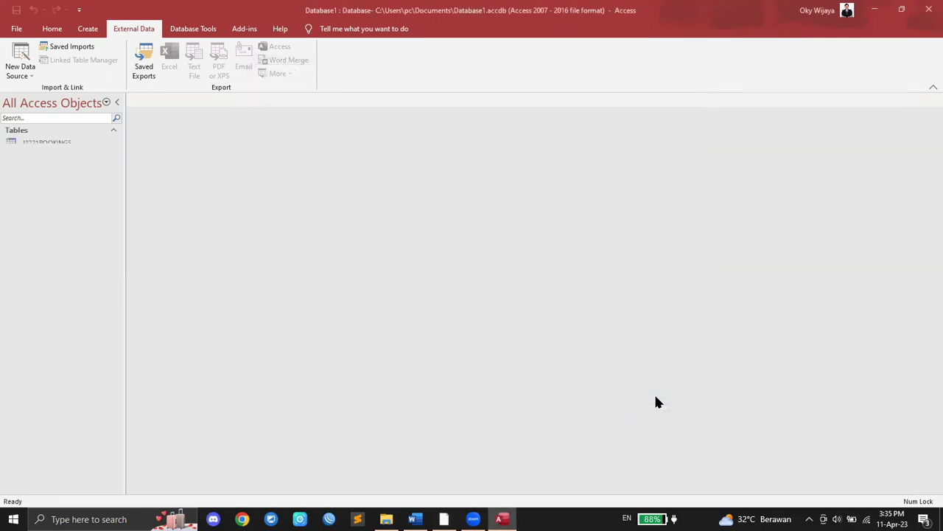
Step: Open the J2221BOOKINGS table and scroll through its 979 booking records
double_click(44, 144)
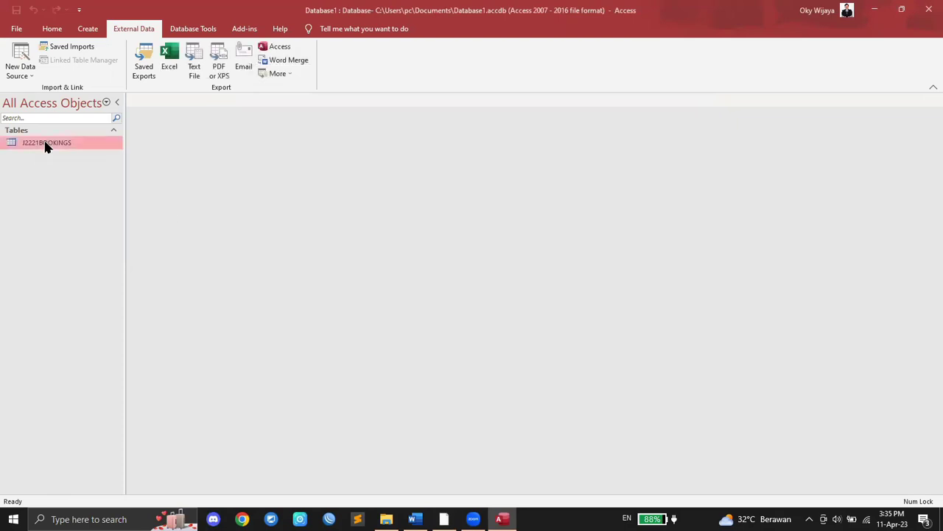
scroll(594, 278, "down", 20)
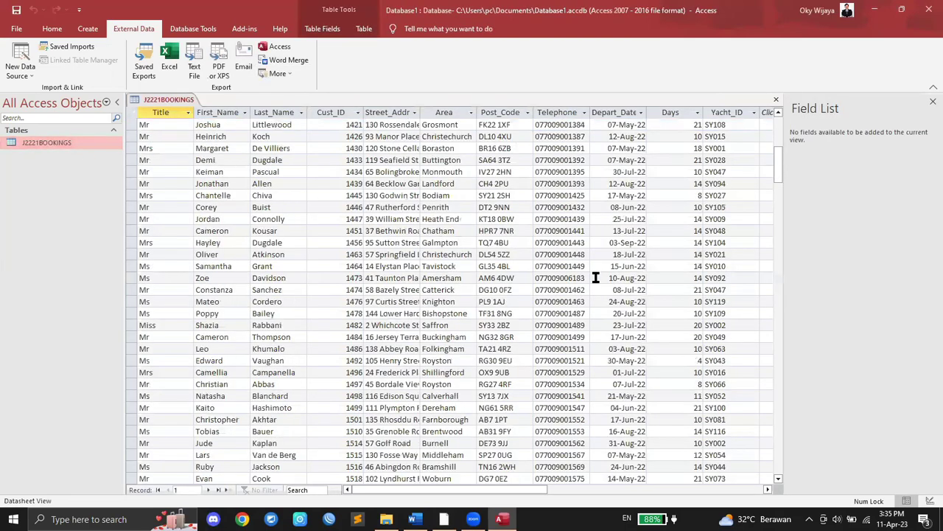
scroll(594, 278, "up", 12)
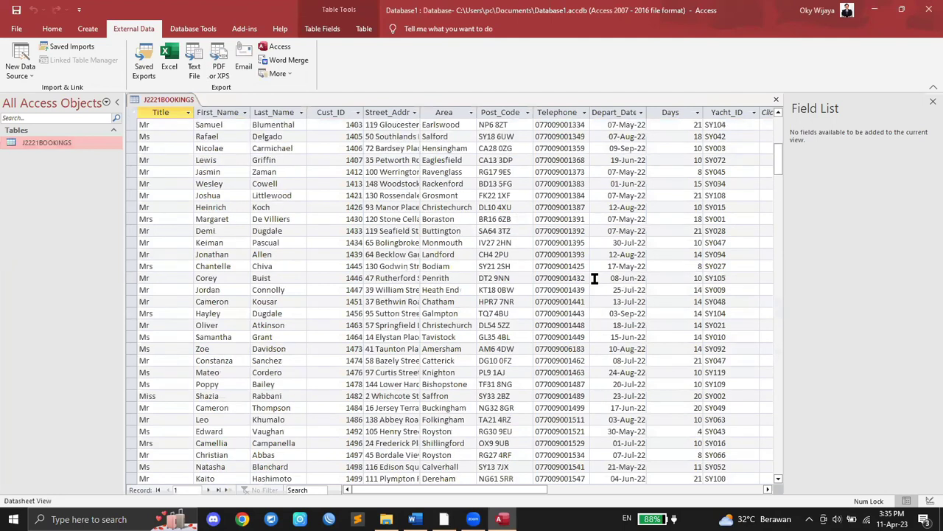
scroll(594, 278, "up", 8)
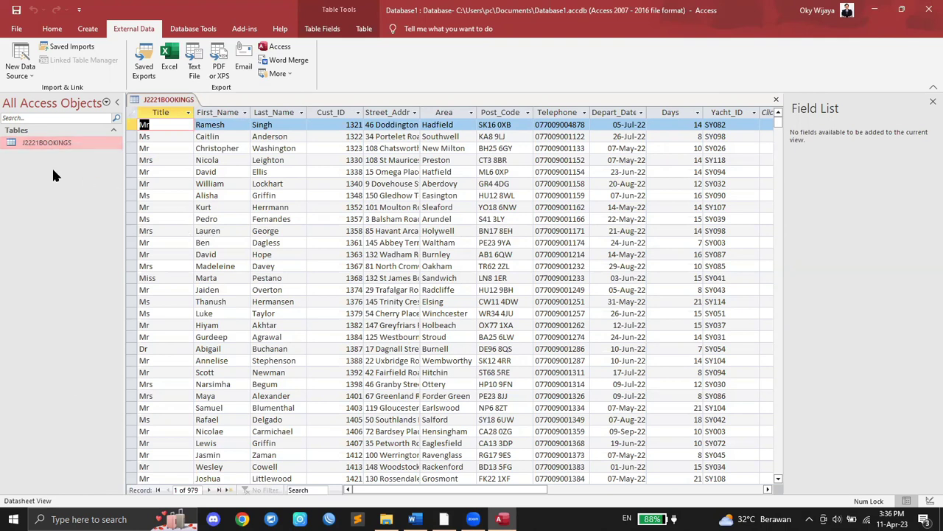
left_click_drag(470, 488, 139, 174)
Step: Highlight the file name J2221YACHTS.csv on page 7 of the question paper
left_click(444, 519)
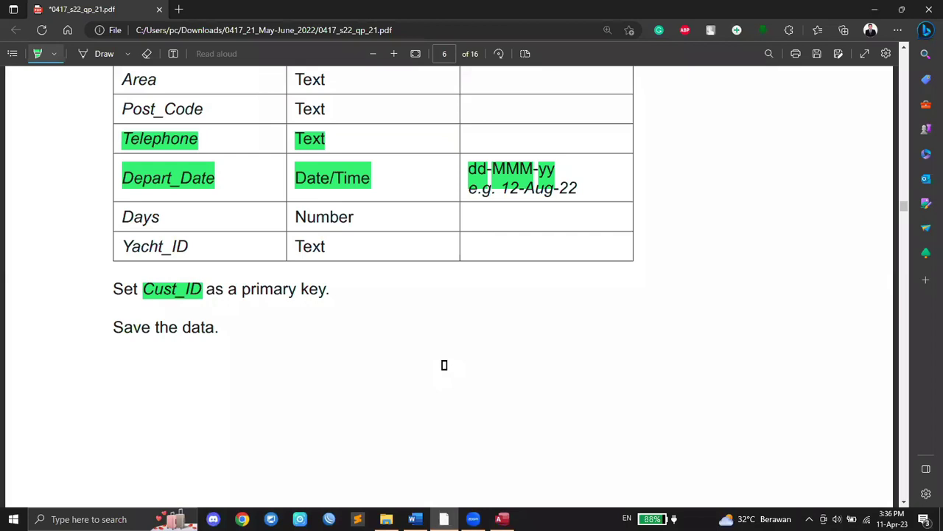
scroll(444, 365, "down", 8)
scroll(444, 365, "down", 3)
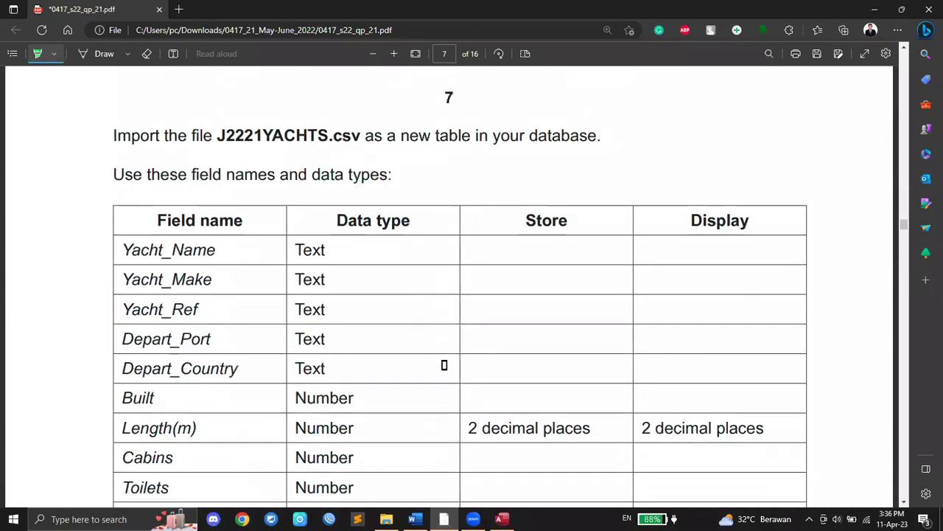
scroll(190, 154, "down", 1)
scroll(169, 150, "up", 1)
left_click_drag(219, 136, 360, 133)
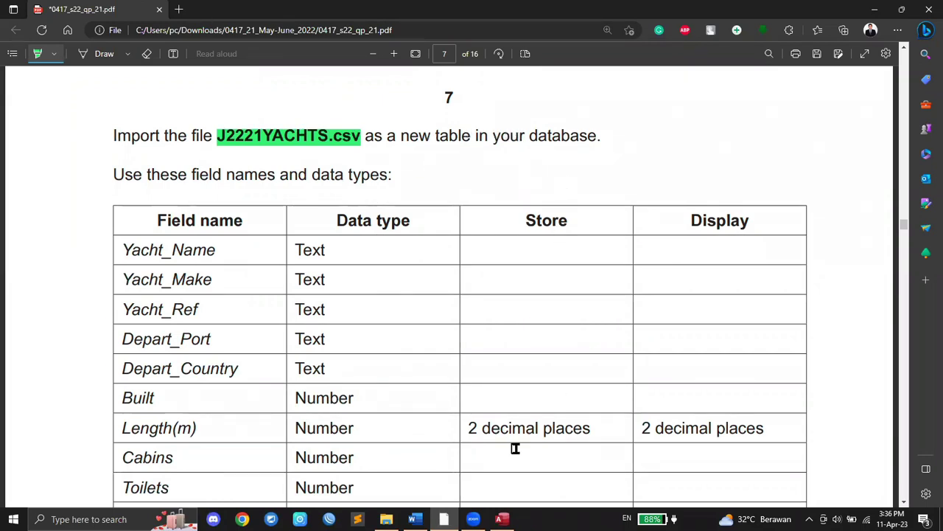
Step: Close the J2221BOOKINGS table in Access
left_click(502, 519)
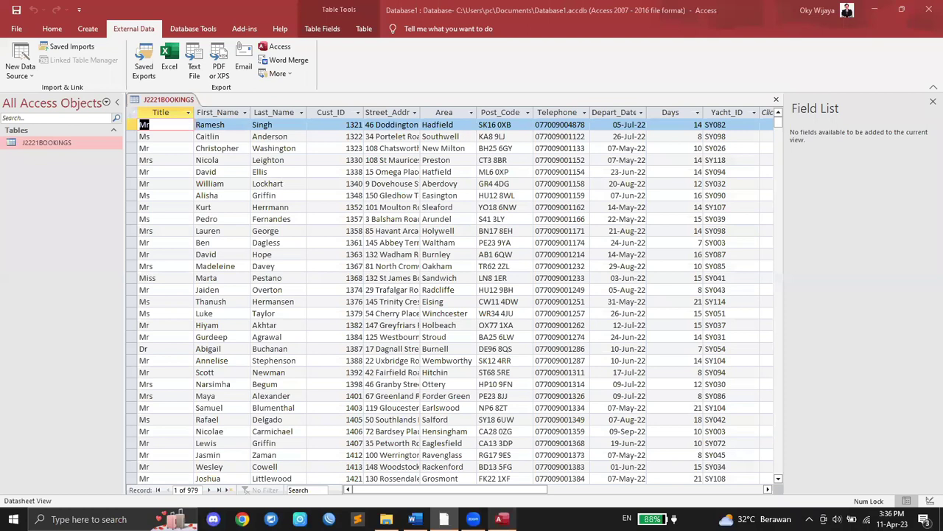
right_click(177, 104)
left_click(199, 115)
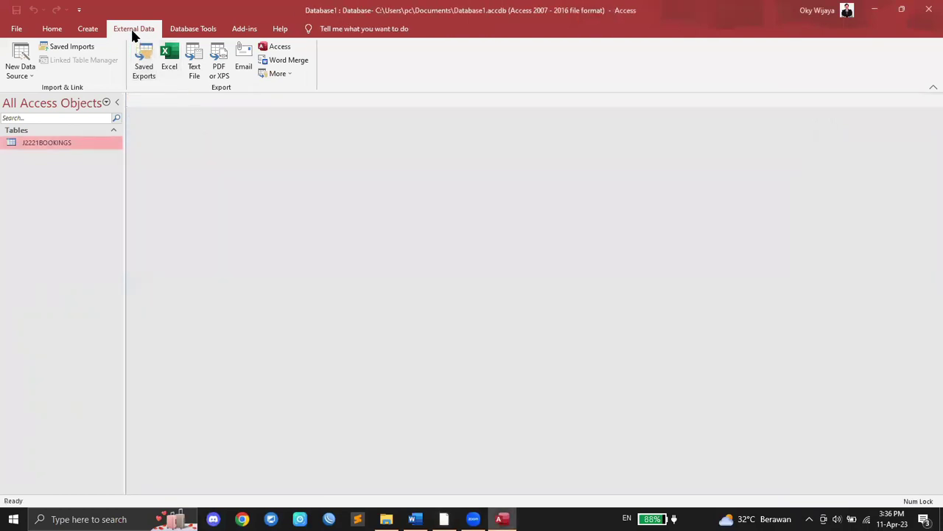
Step: Start a text-file import of J2221YACHTS.csv into a new Access table
left_click(23, 70)
mouse_move(48, 101)
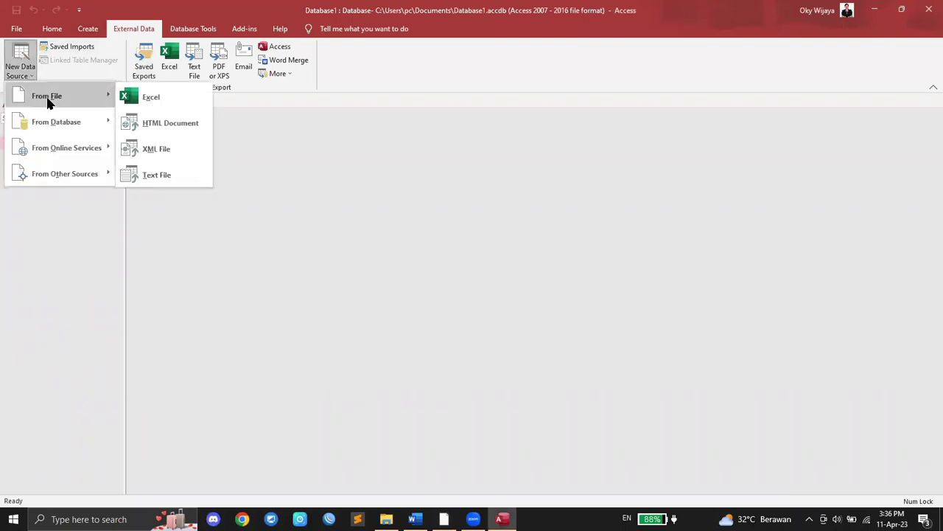
left_click(174, 179)
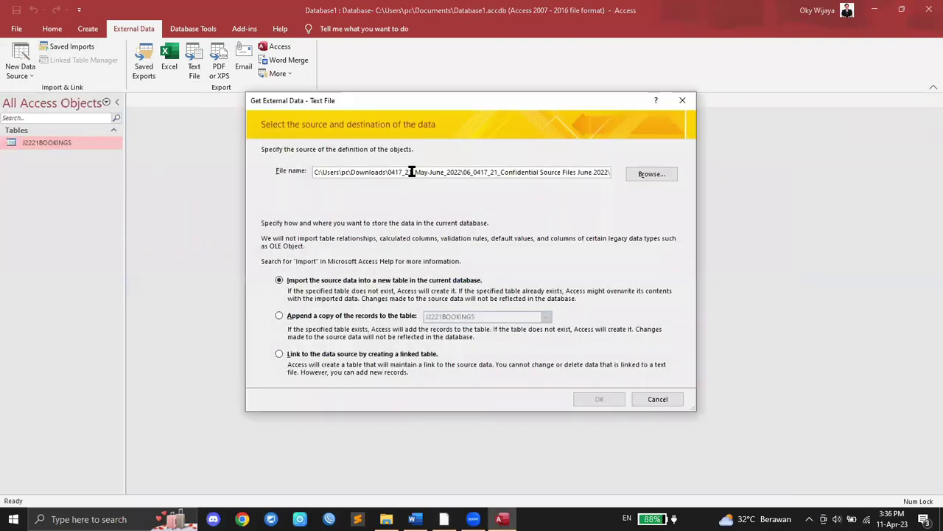
left_click(652, 175)
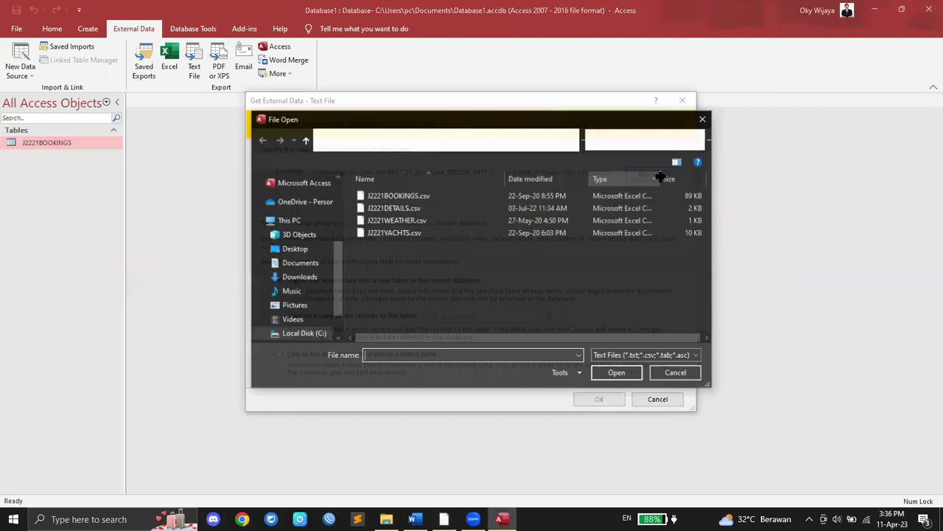
left_click(403, 238)
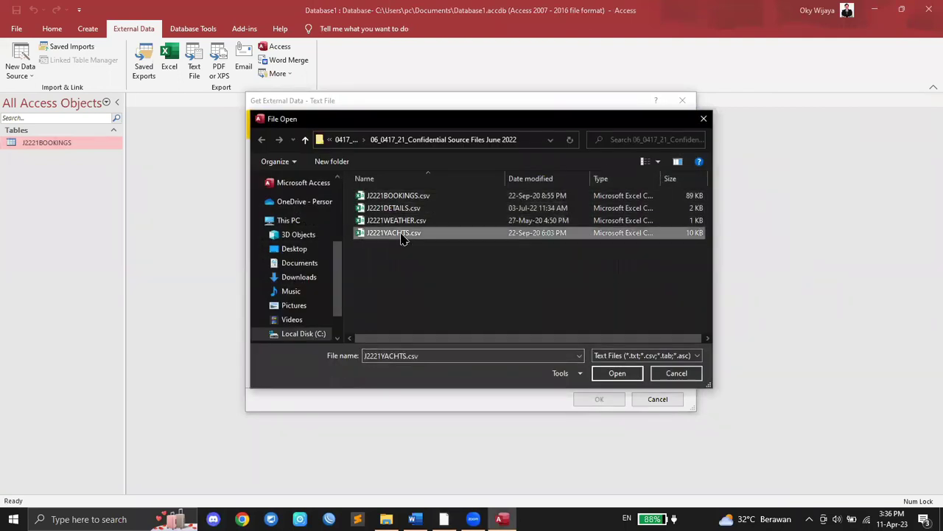
left_click(618, 373)
left_click(606, 398)
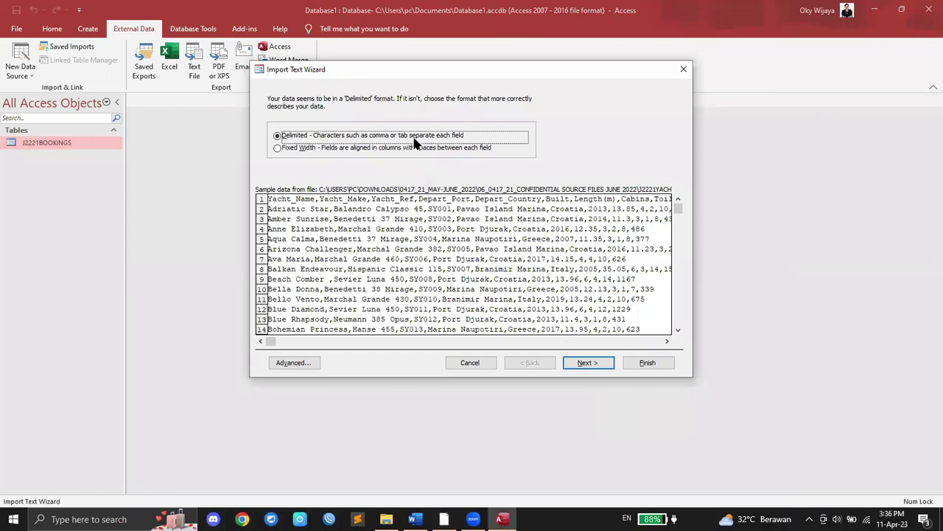
Step: Accept the delimited format, use the first row as field names, and open the import specification
left_click(592, 362)
left_click(335, 159)
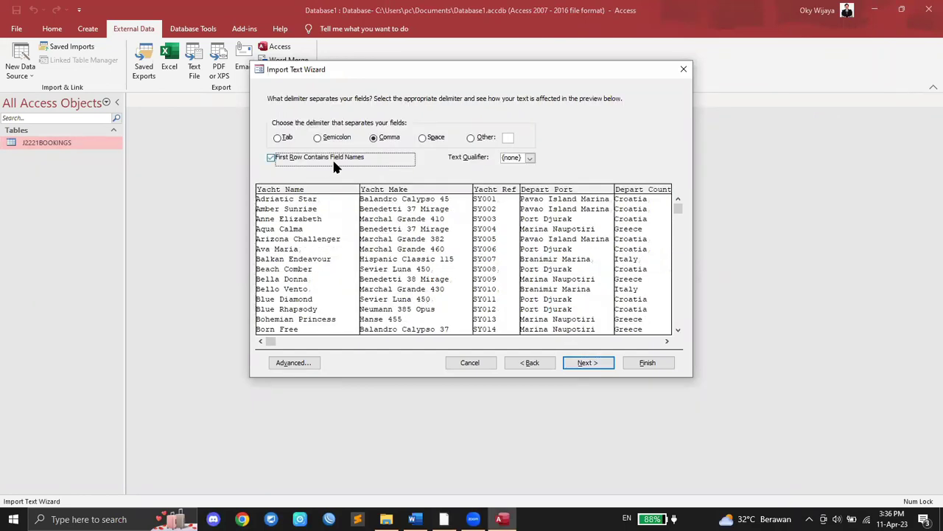
left_click(582, 363)
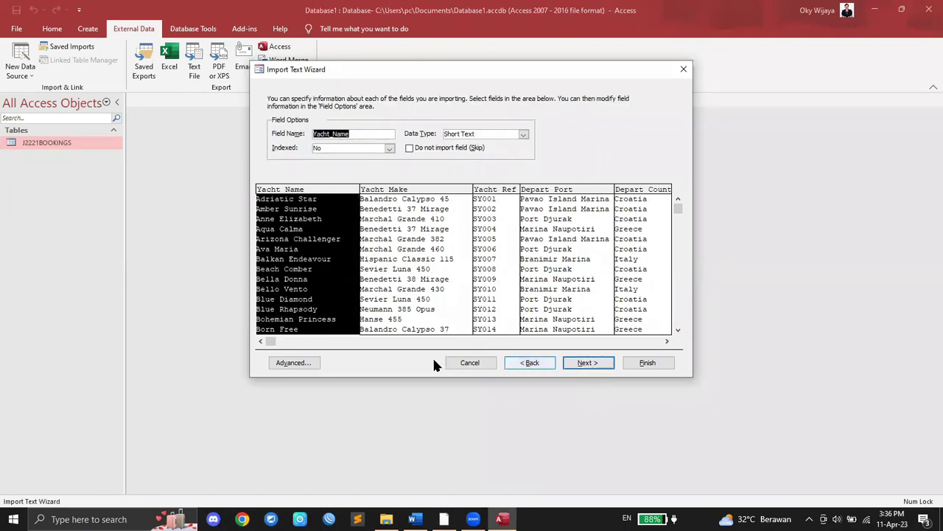
left_click(302, 364)
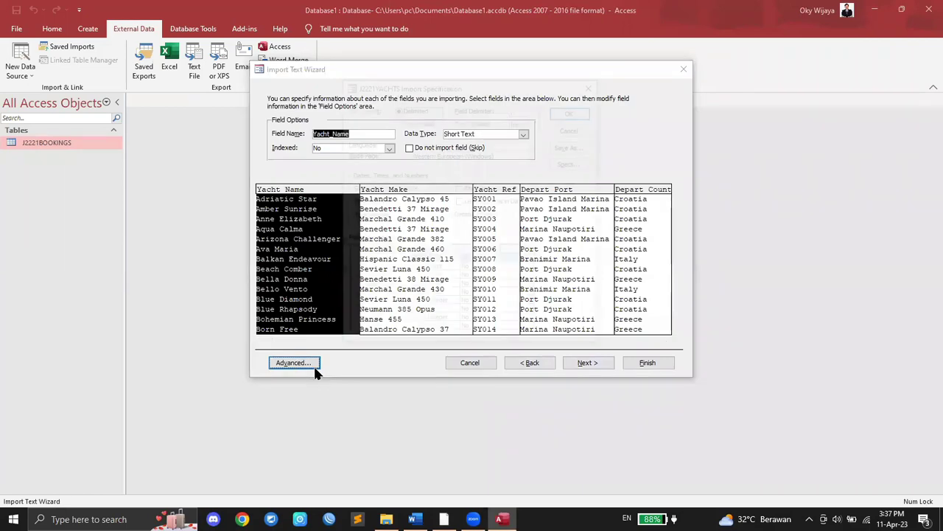
Step: Compare the Yacht_Make, Yacht_Ref, Depart_Port and Depart_Country data types against the PDF field table
left_click(444, 518)
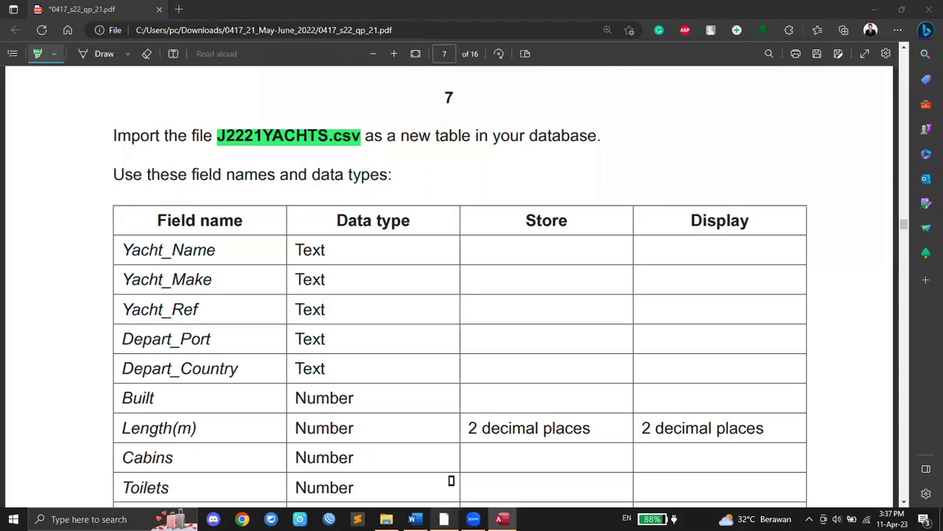
scroll(324, 261, "down", 1)
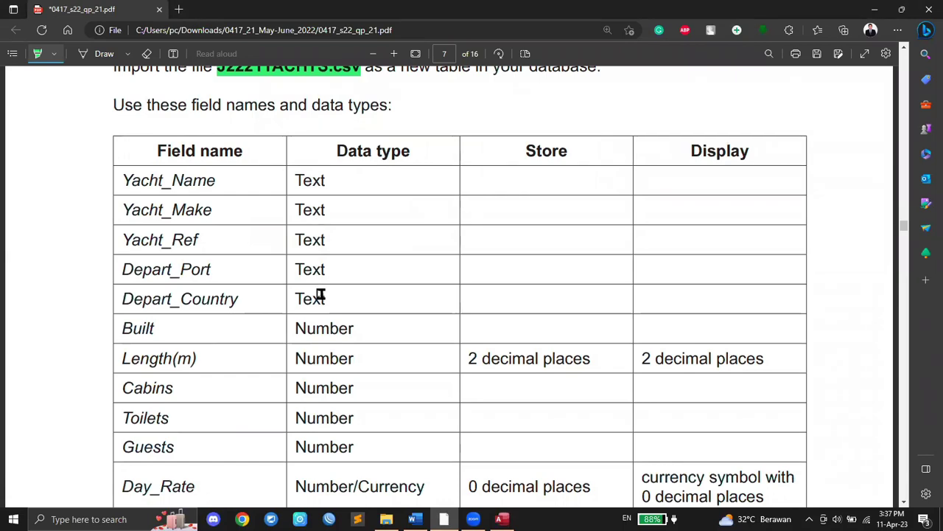
left_click(502, 519)
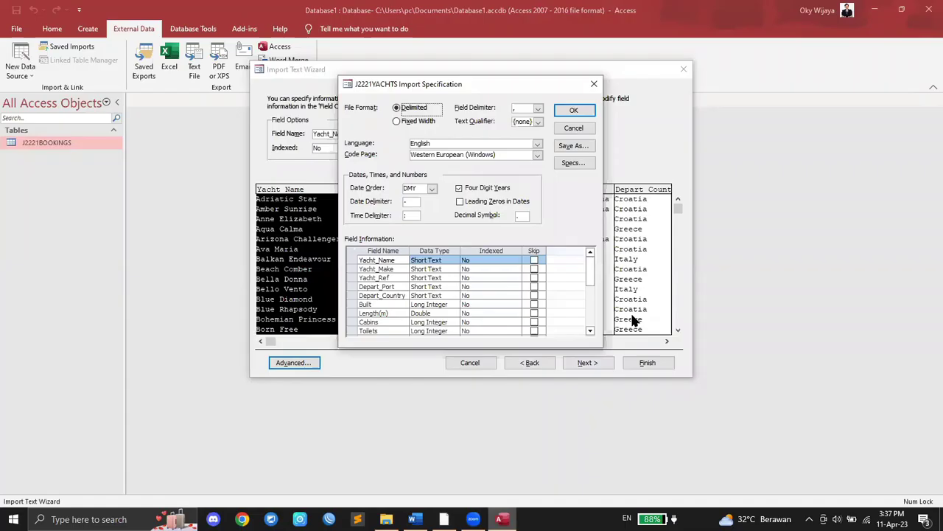
left_click(444, 269)
left_click(444, 278)
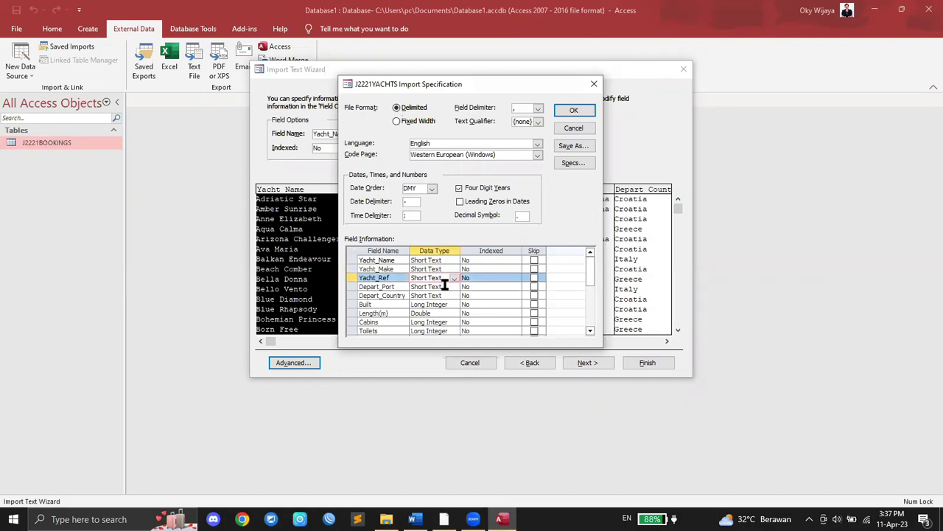
left_click(444, 286)
left_click(446, 295)
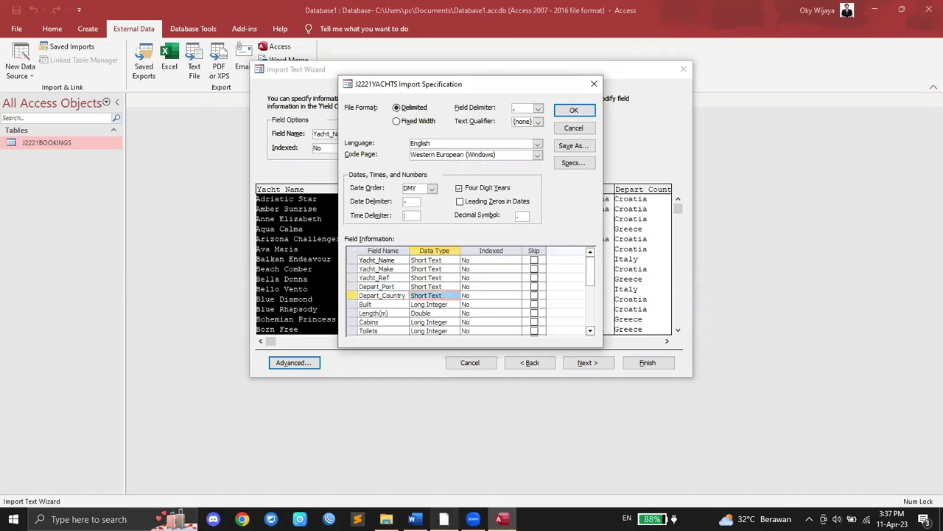
left_click(443, 519)
scroll(373, 354, "down", 3)
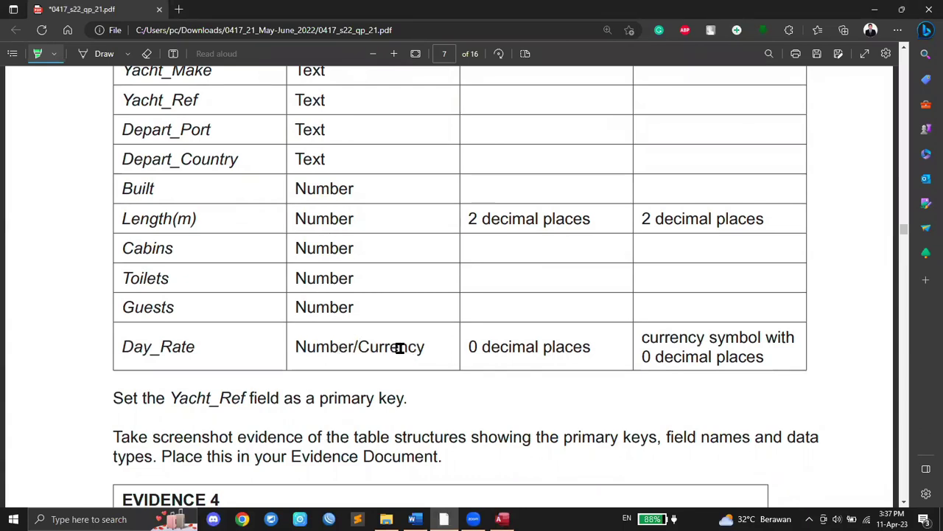
left_click(501, 519)
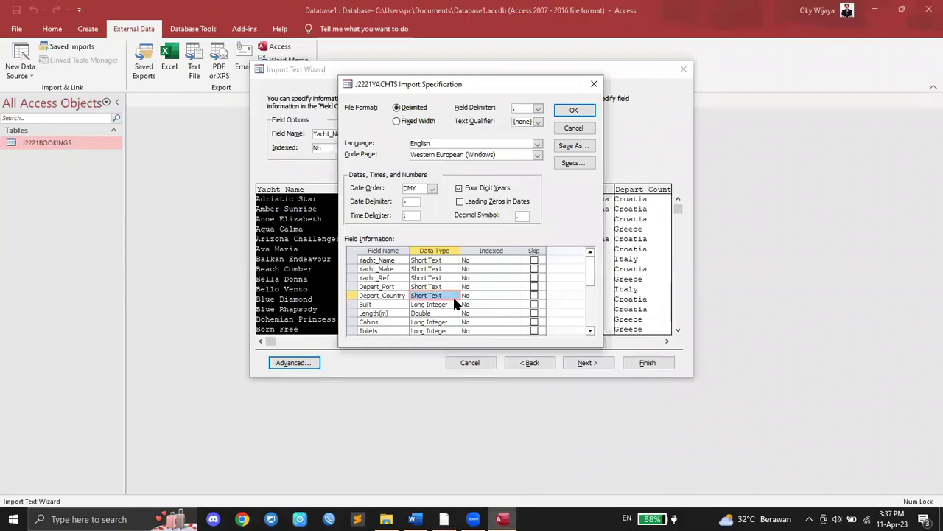
Step: Verify Length(m) is Double and Cabins, Toilets and Guests are Long Integer against the paper
left_click(436, 312)
scroll(439, 310, "down", 1)
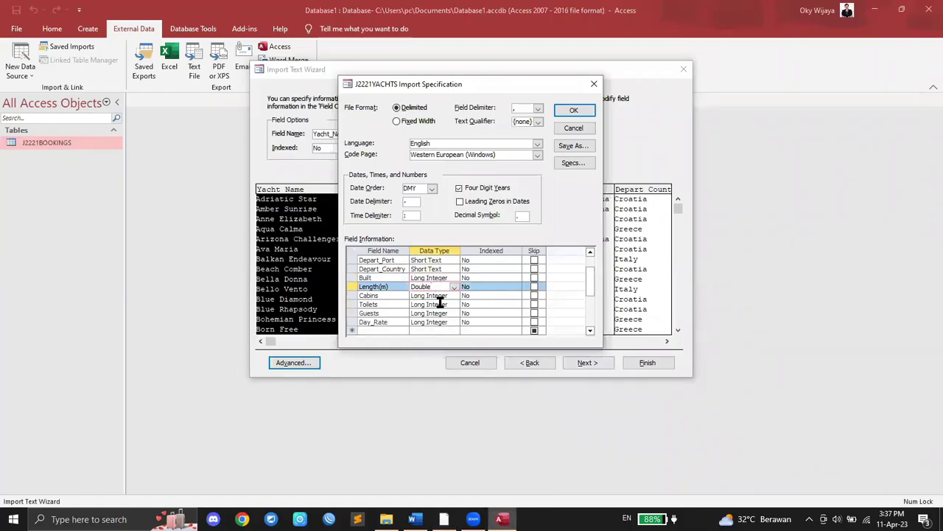
left_click(441, 296)
left_click(441, 305)
left_click(442, 313)
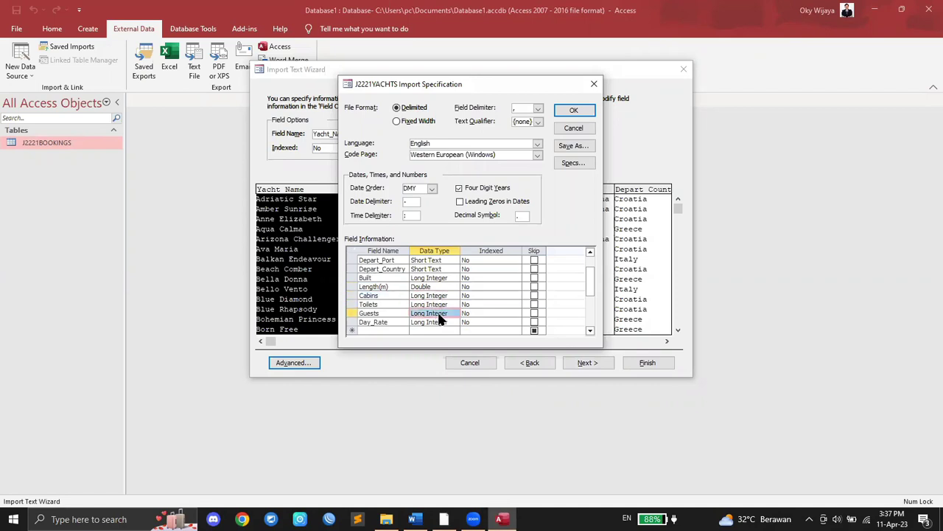
mouse_move(508, 516)
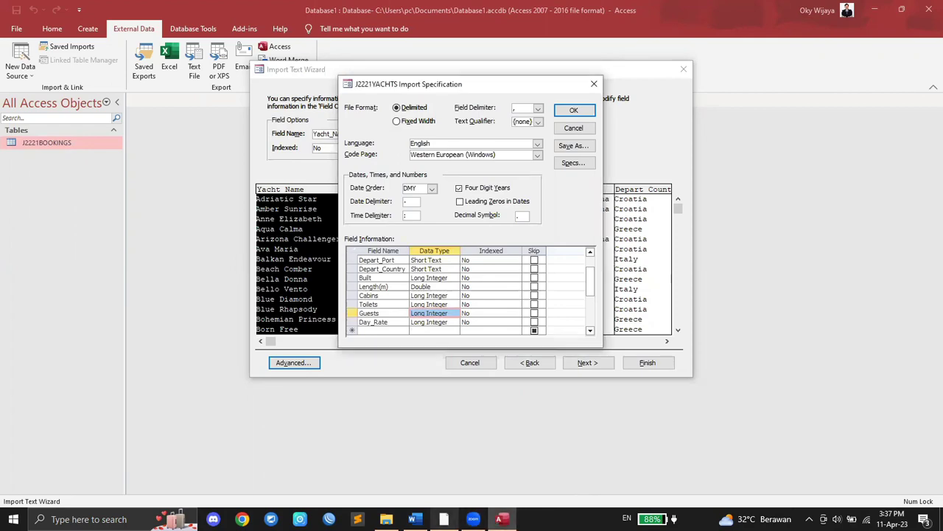
left_click(473, 519)
scroll(474, 417, "up", 3)
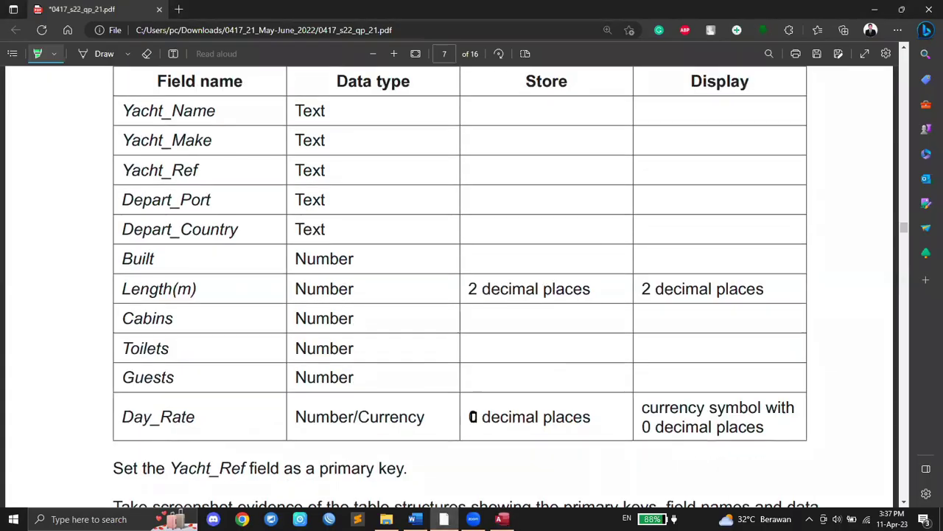
scroll(474, 418, "down", 2)
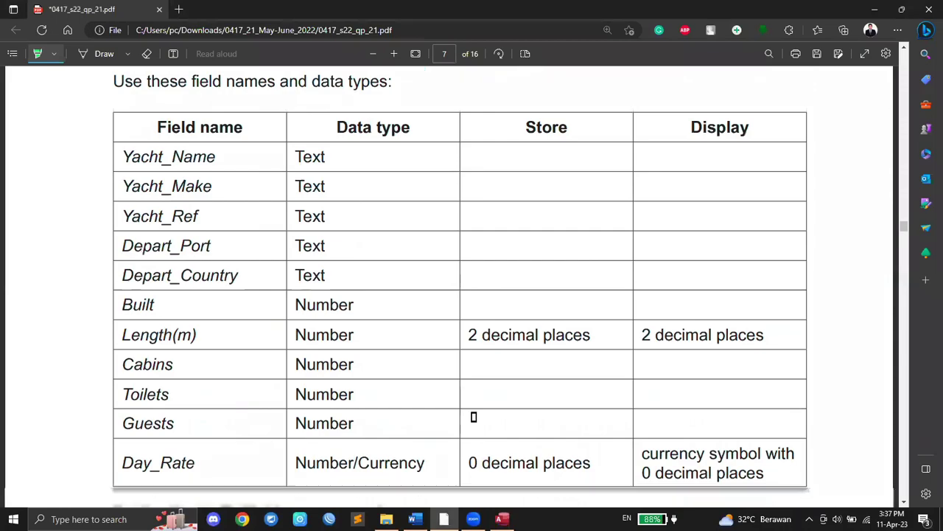
left_click(502, 519)
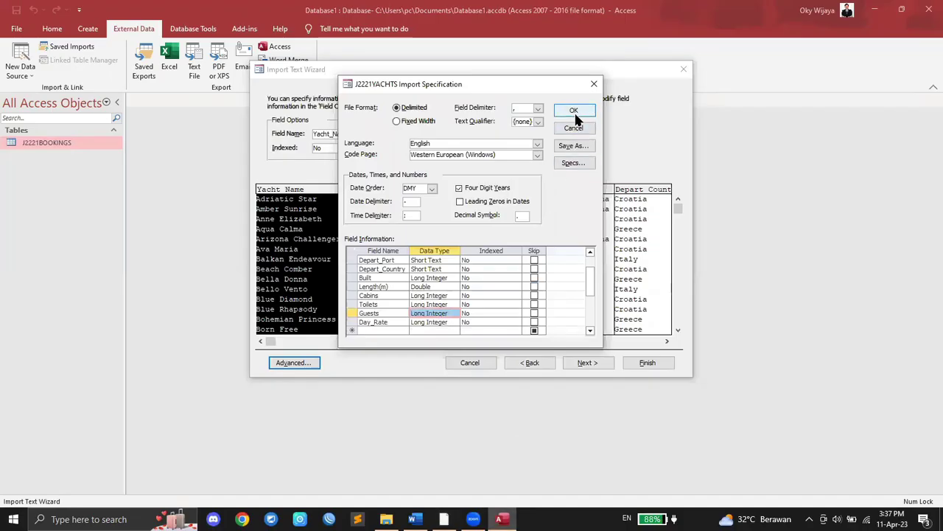
Step: Confirm the specification, opt to choose my own primary key, and highlight the Yacht_Ref requirement
left_click(574, 112)
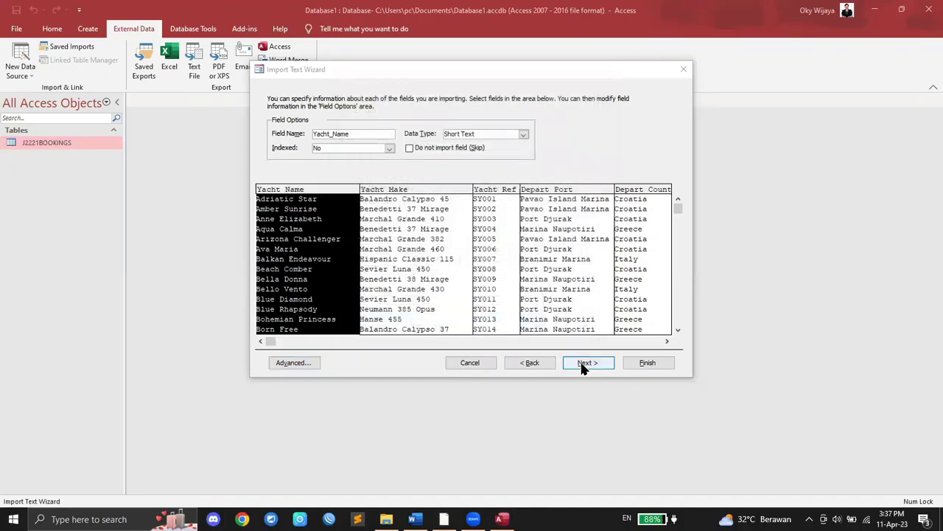
left_click(584, 362)
left_click(404, 141)
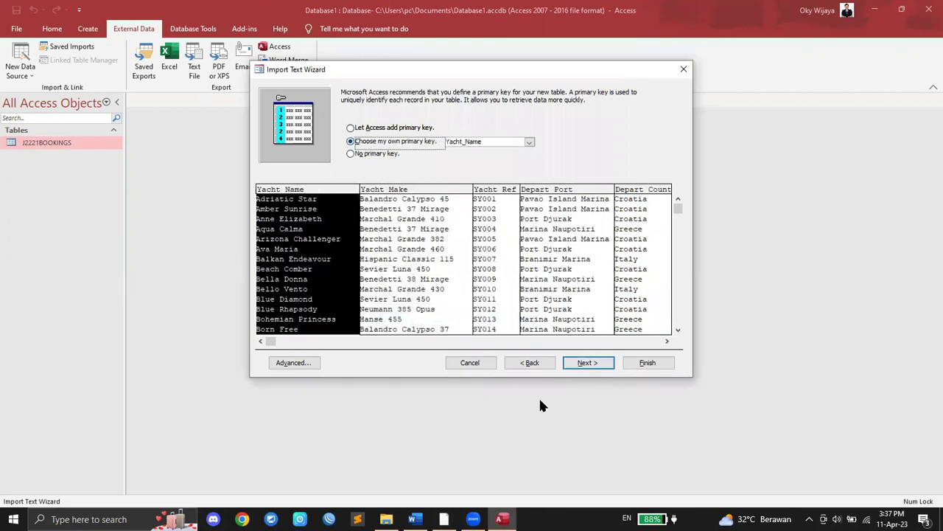
left_click(444, 519)
left_click_drag(170, 468, 250, 469)
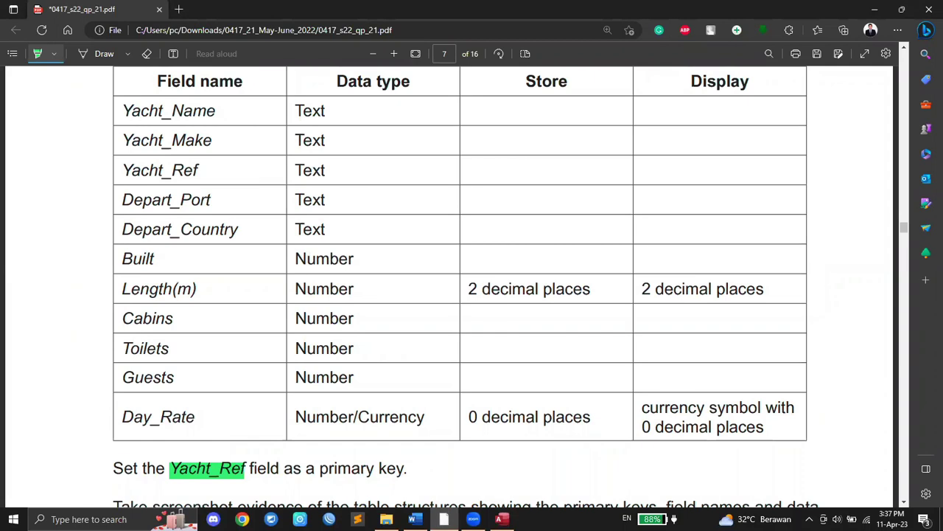
left_click(501, 519)
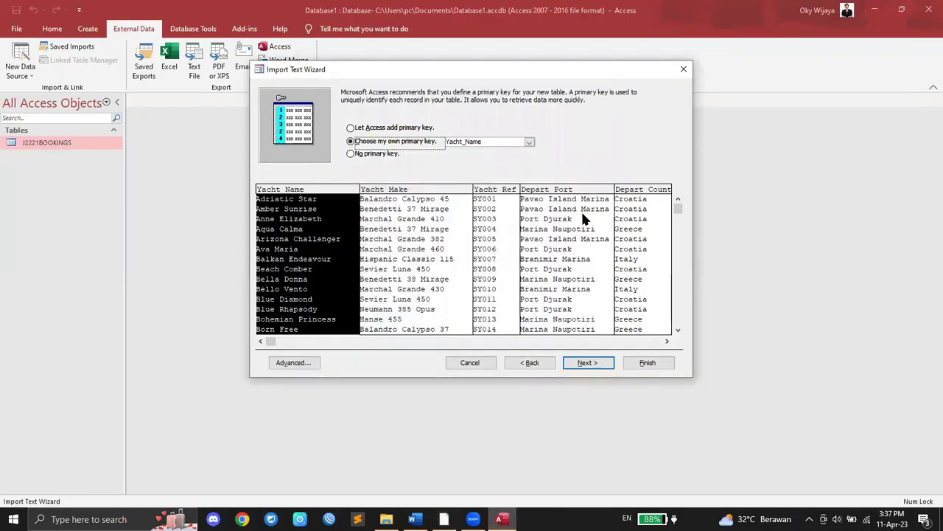
Step: Make Yacht_Ref the primary key and finish the import without saving import steps
left_click(529, 142)
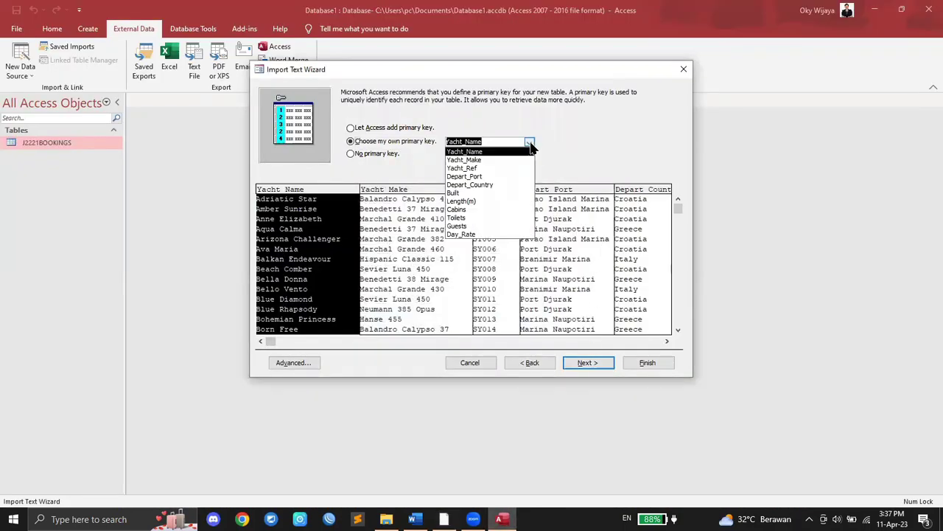
left_click(583, 361)
left_click(633, 360)
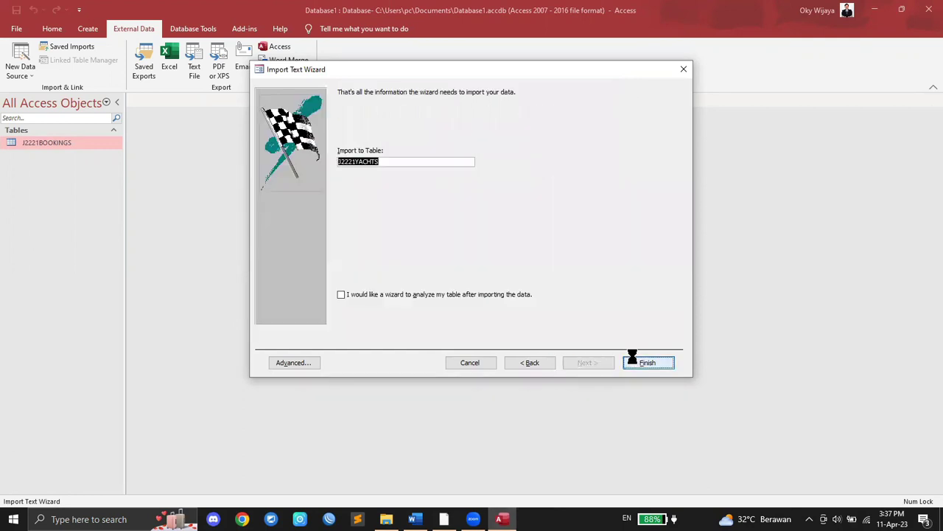
left_click(665, 399)
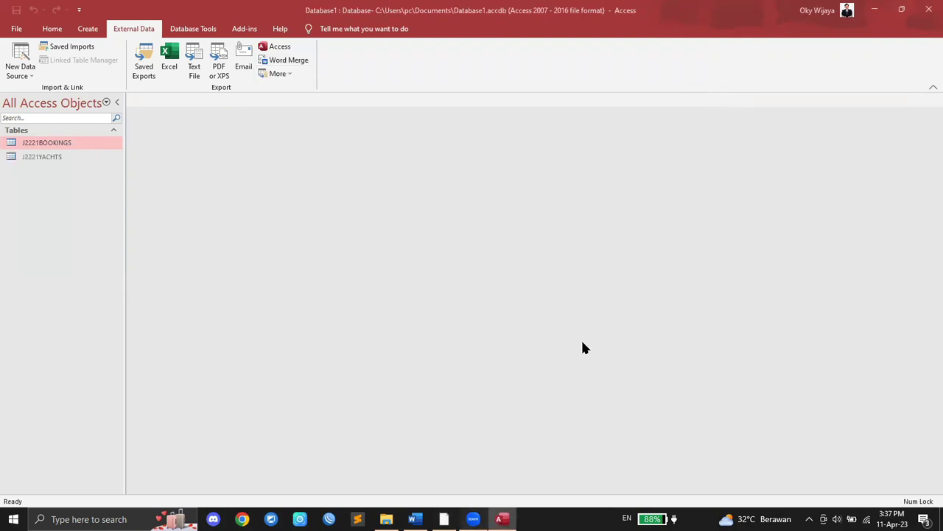
Step: Highlight the Display heading of the bookings field table on page 6 of the PDF
key("alt+Tab")
scroll(546, 303, "down", 1)
scroll(546, 302, "up", 15)
scroll(546, 302, "up", 4)
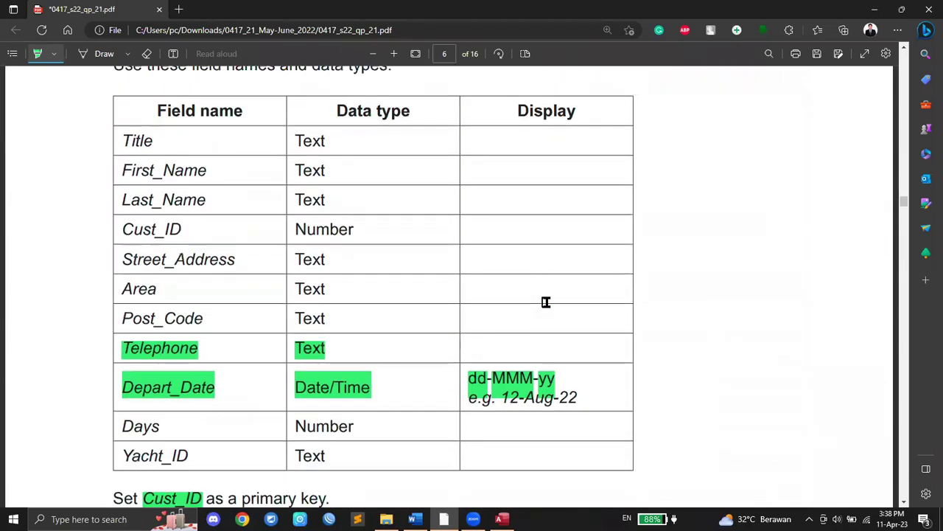
left_click_drag(517, 112, 577, 110)
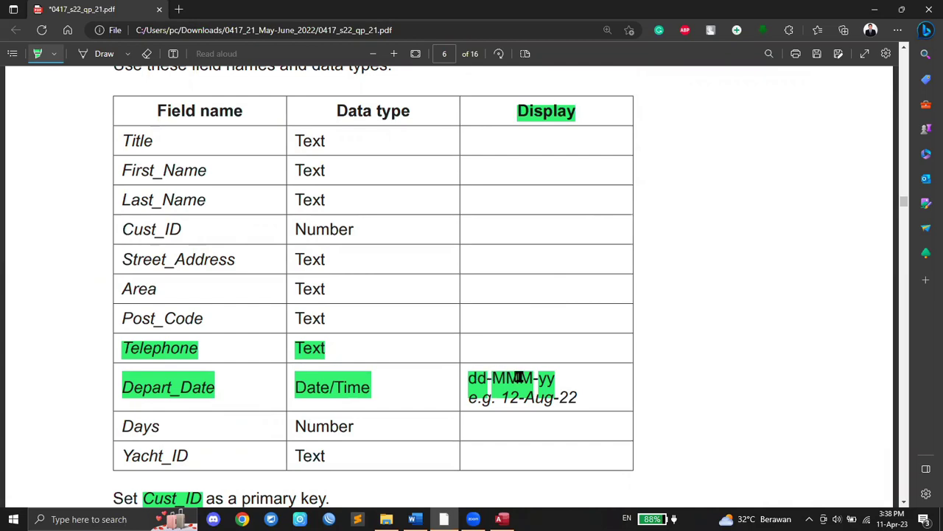
left_click(502, 519)
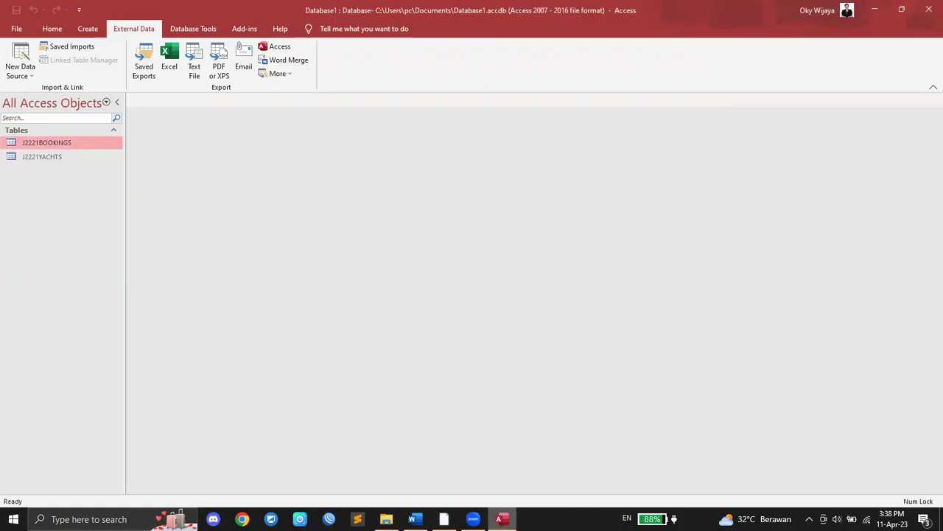
left_click(444, 519)
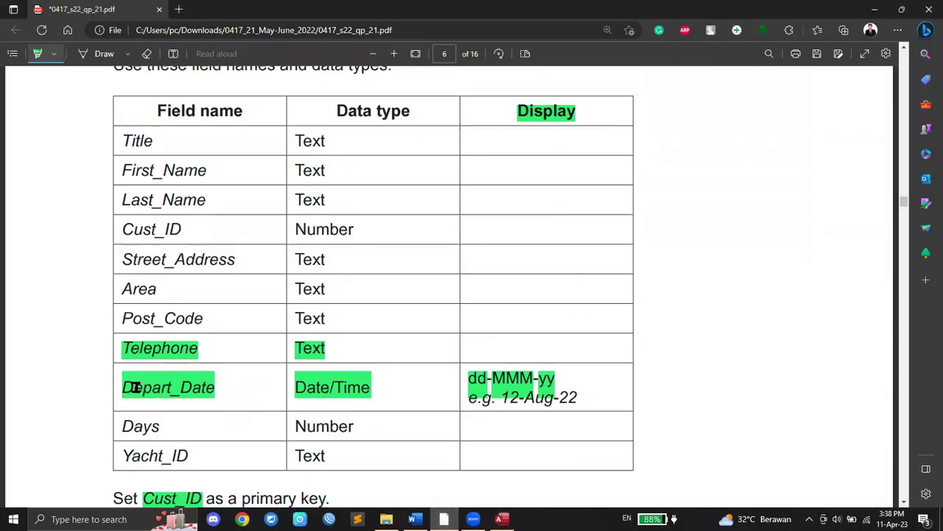
left_click(502, 519)
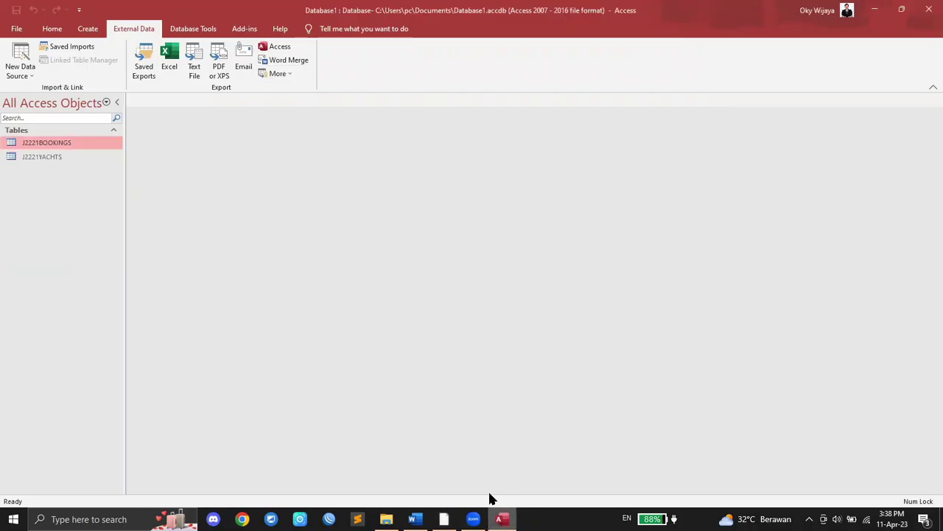
Step: Open J2221BOOKINGS in Design View and set the Depart_Date Format to Medium Date
right_click(58, 147)
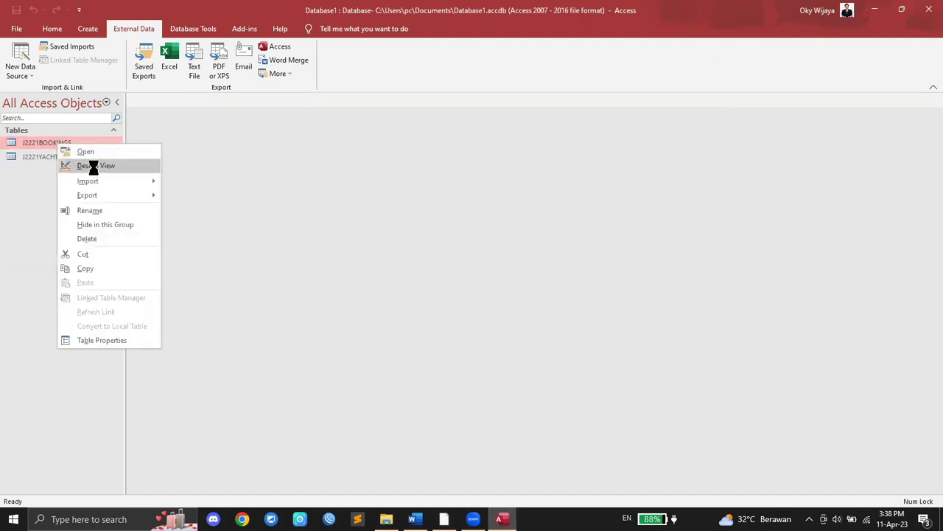
left_click(93, 165)
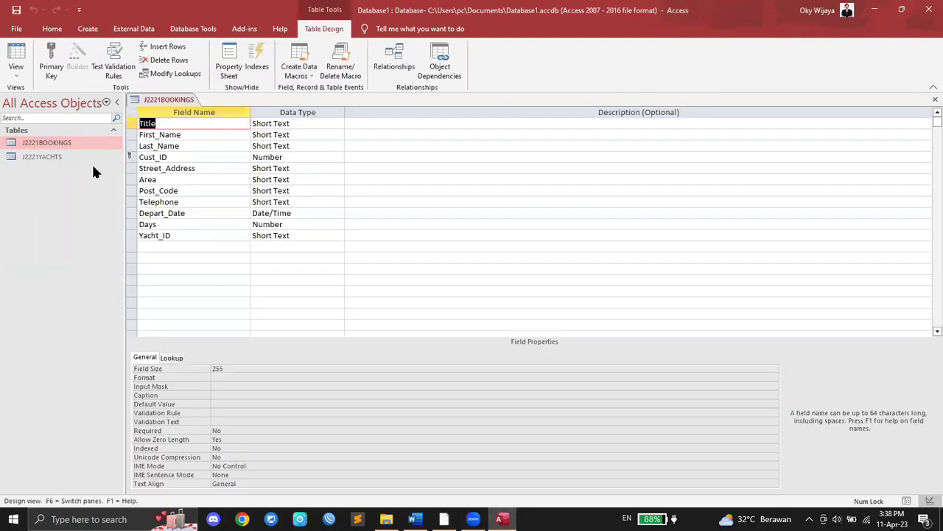
left_click(149, 213)
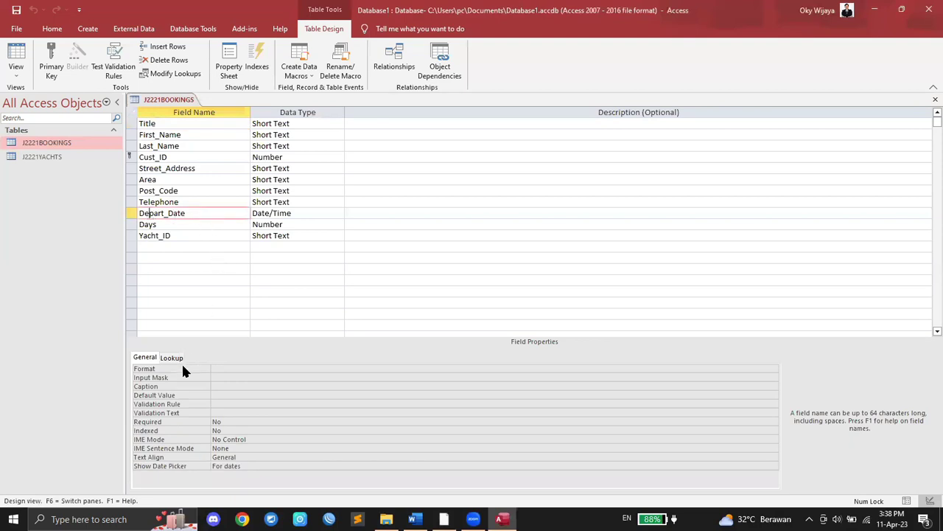
left_click(747, 370)
left_click(774, 370)
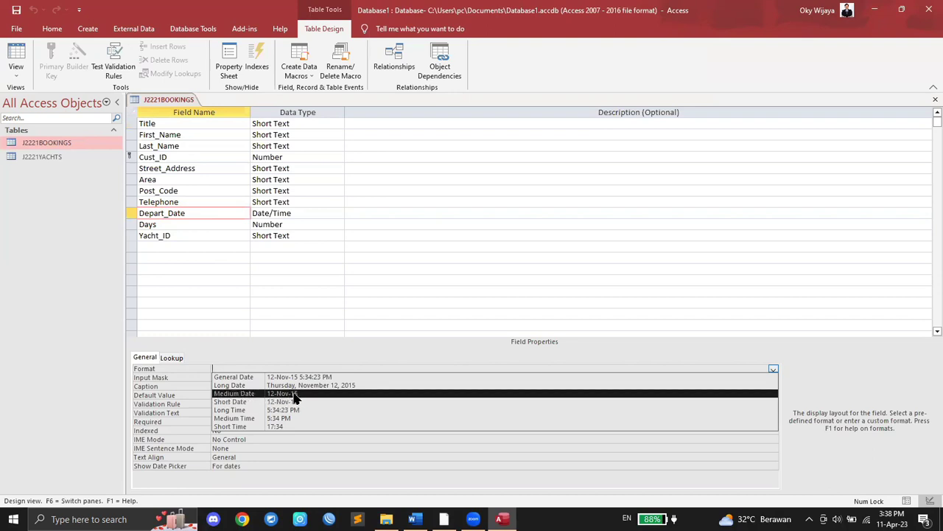
left_click(290, 394)
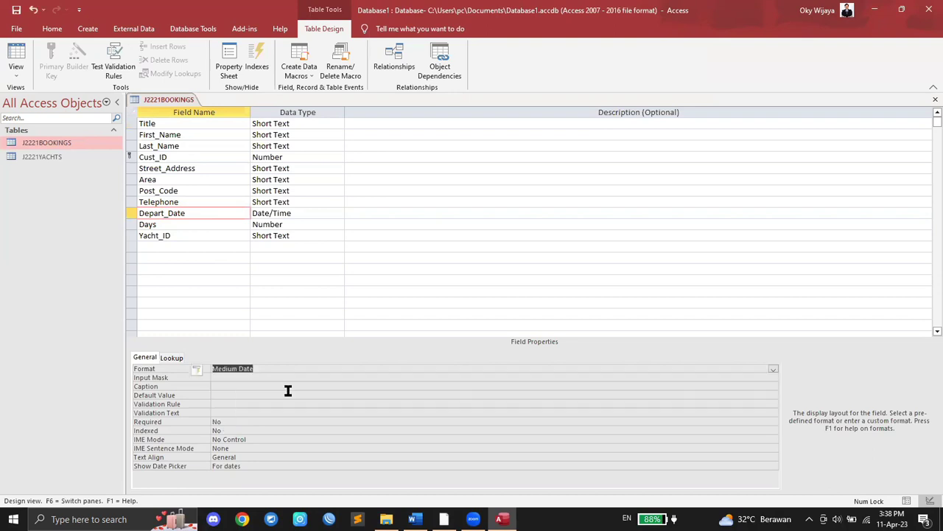
left_click(773, 369)
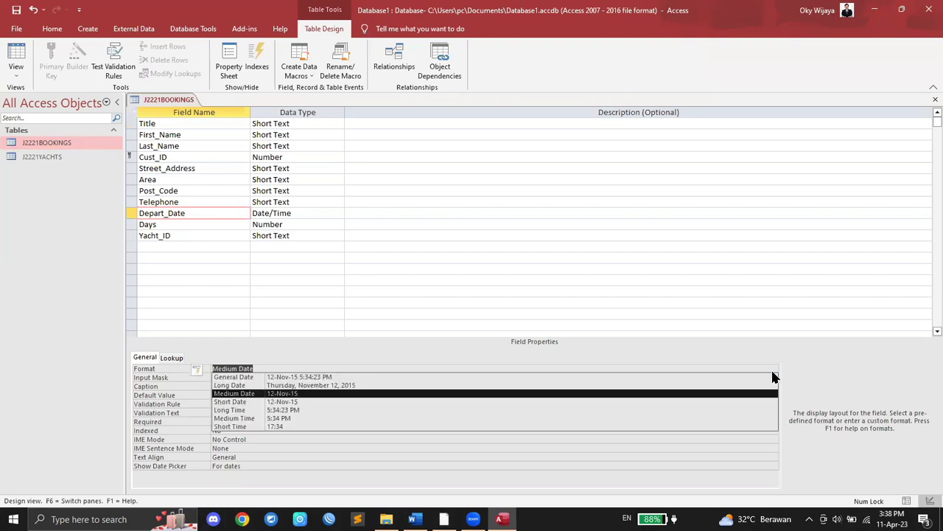
left_click(298, 395)
left_click(294, 385)
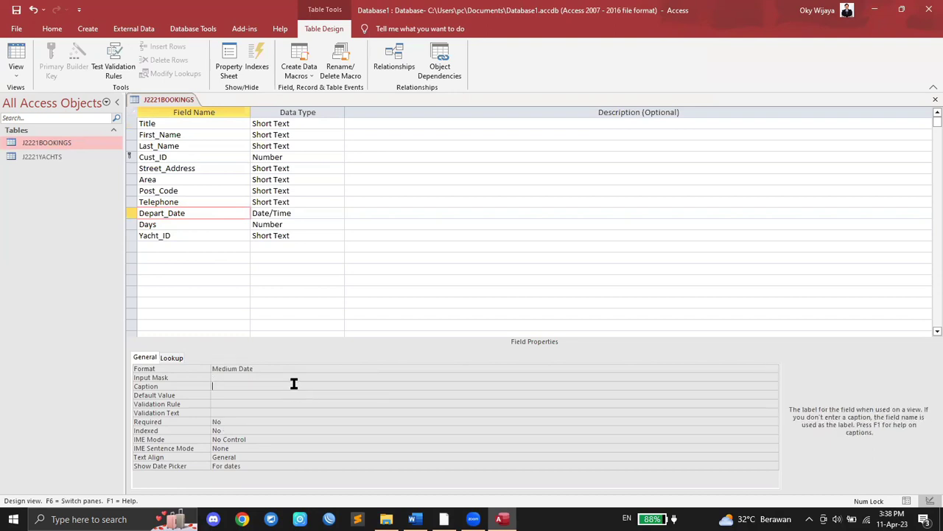
Step: Save and close the J2221BOOKINGS table design
right_click(154, 103)
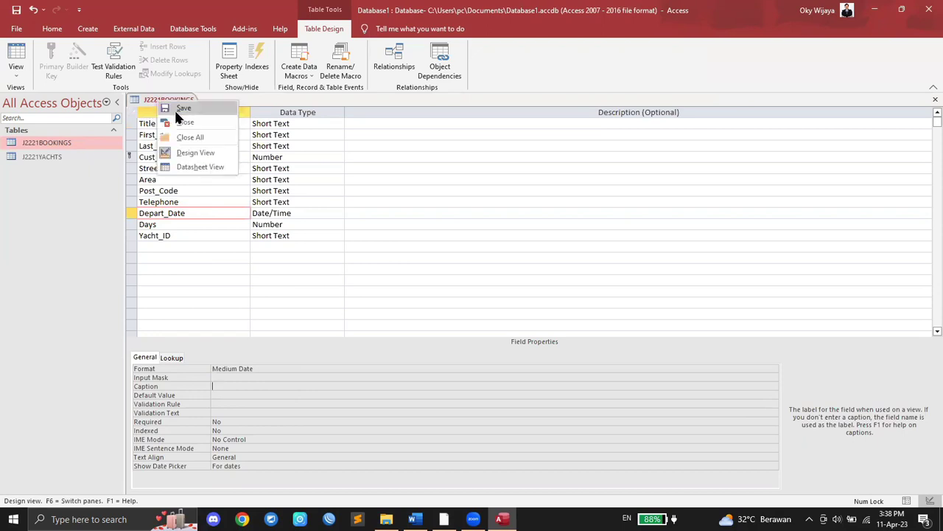
left_click(184, 108)
right_click(182, 104)
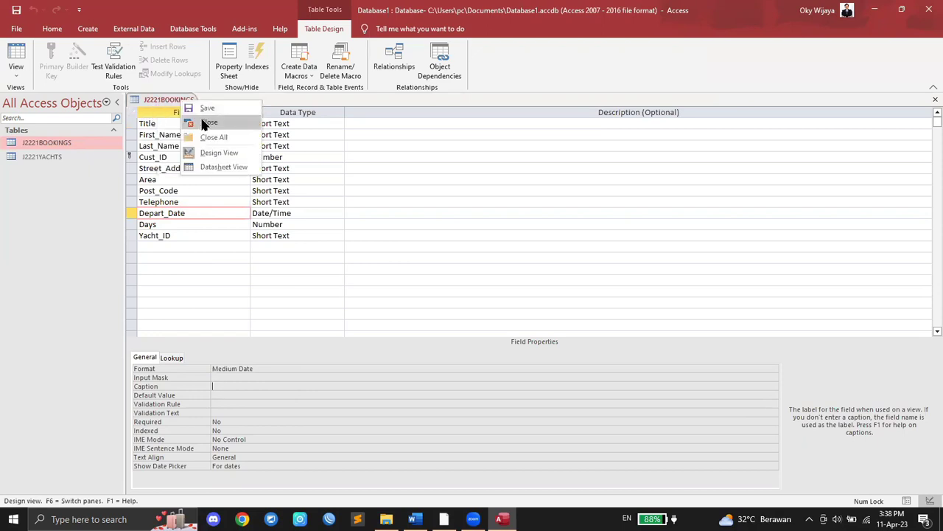
left_click(203, 123)
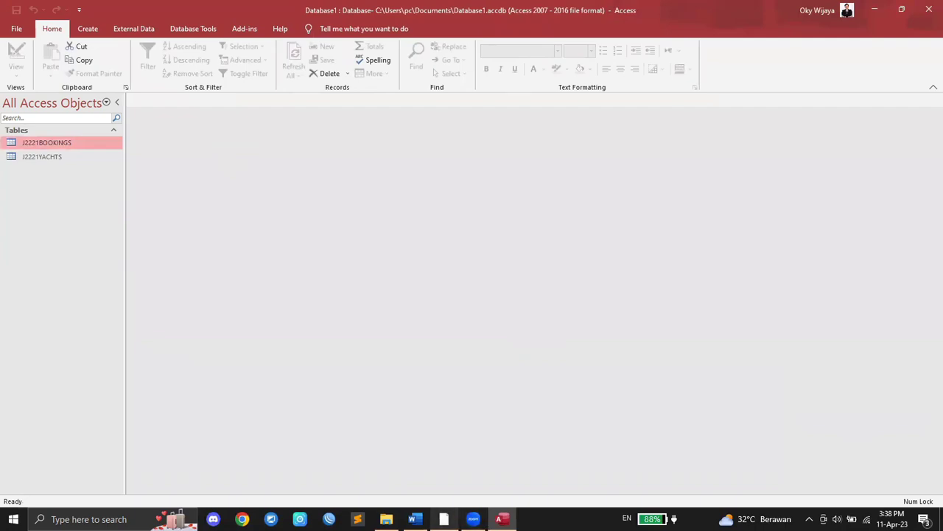
Step: Highlight '2 decimal places' in the Length(m) Store cell on page 7 of the PDF
left_click(445, 518)
scroll(501, 296, "down", 2)
scroll(500, 296, "down", 12)
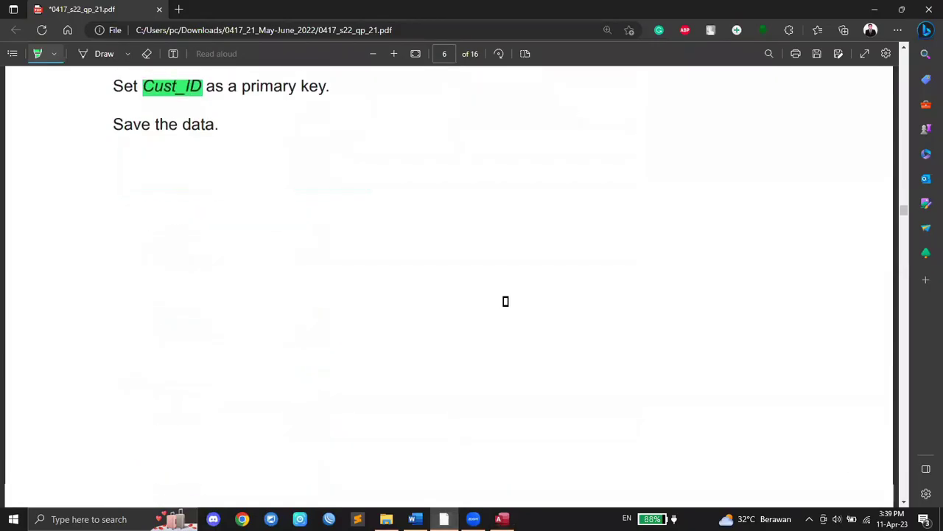
scroll(506, 302, "down", 2)
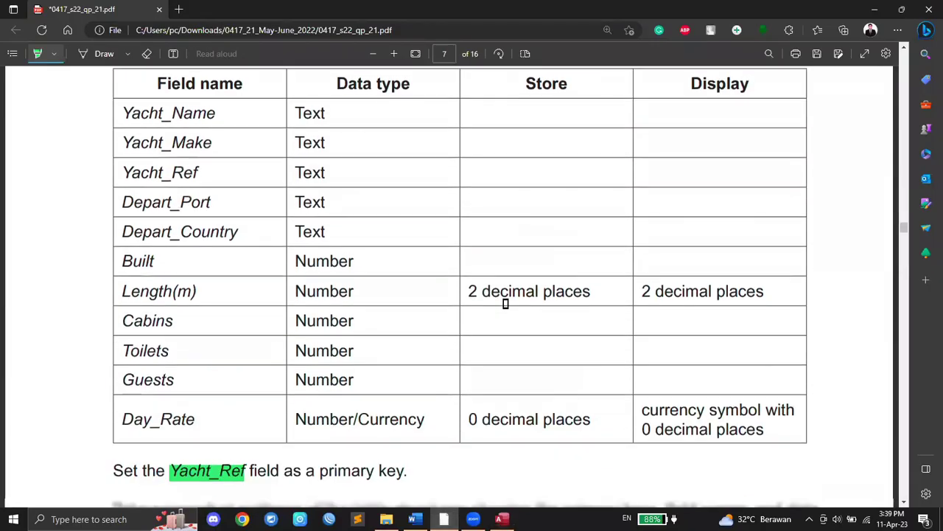
scroll(497, 322, "up", 1)
scroll(497, 322, "down", 1)
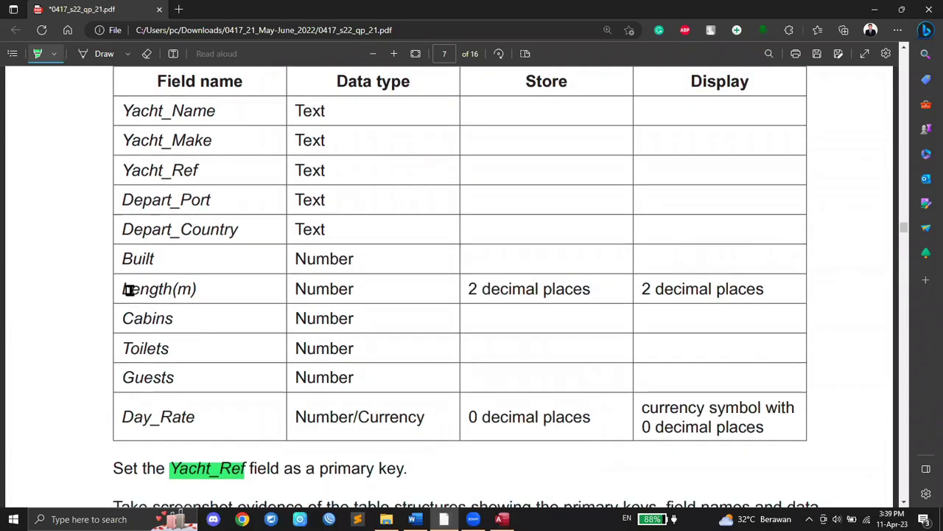
scroll(494, 293, "up", 1)
scroll(479, 299, "down", 1)
left_click_drag(467, 288, 592, 292)
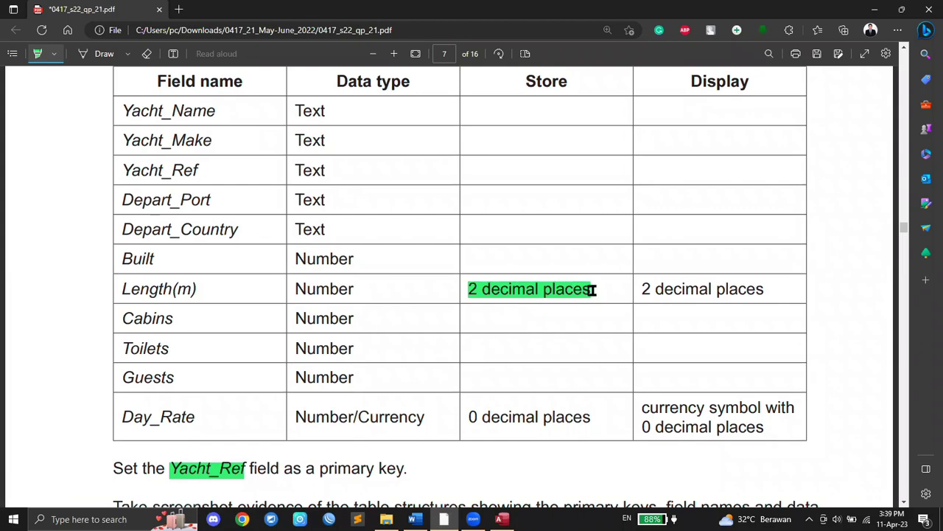
left_click(501, 516)
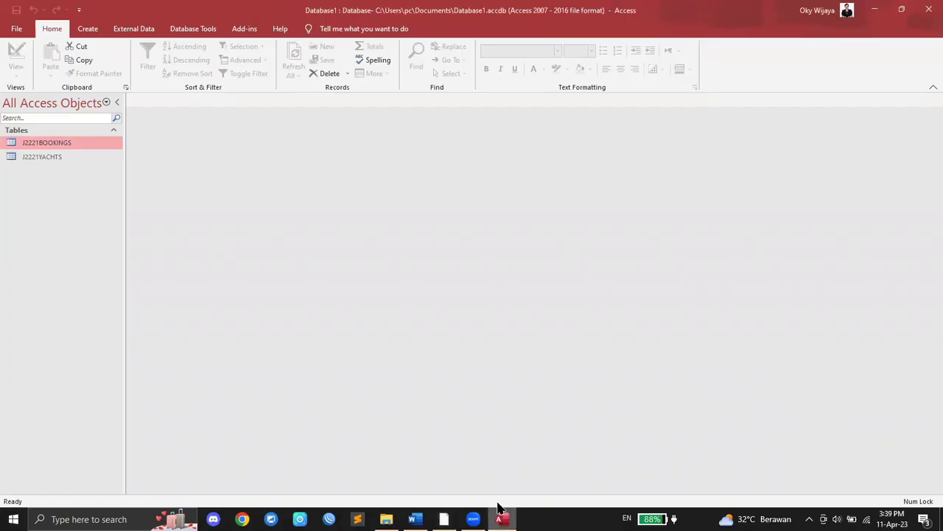
Step: Open J2221YACHTS in Design View on Length(m) and highlight its Display requirement in the paper
left_click(45, 158)
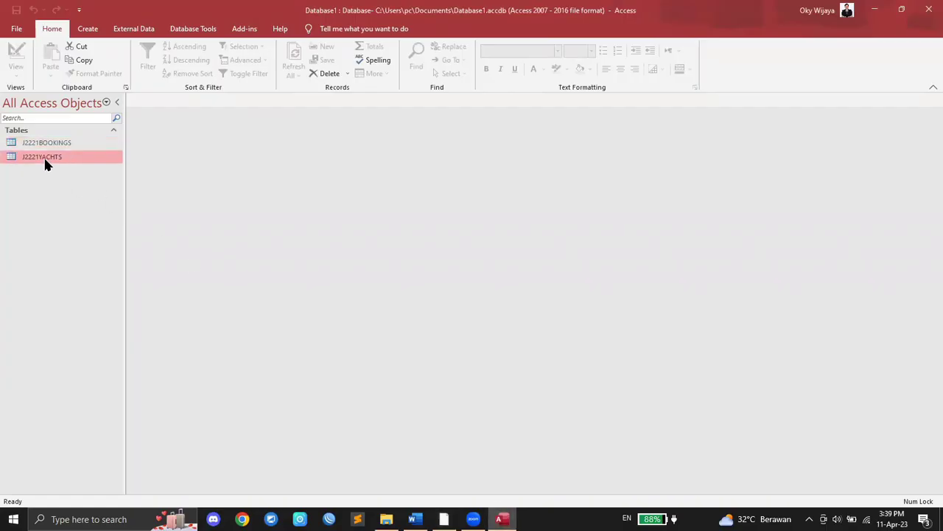
right_click(45, 164)
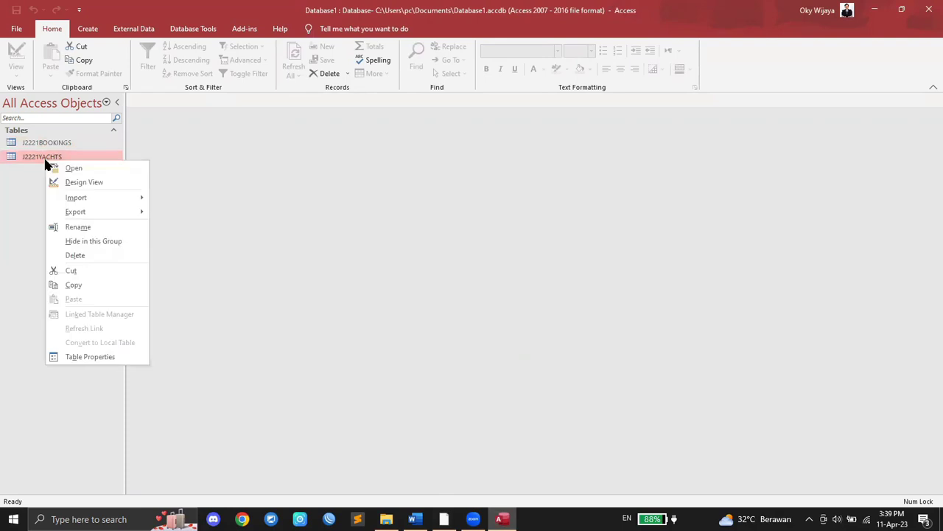
left_click(96, 182)
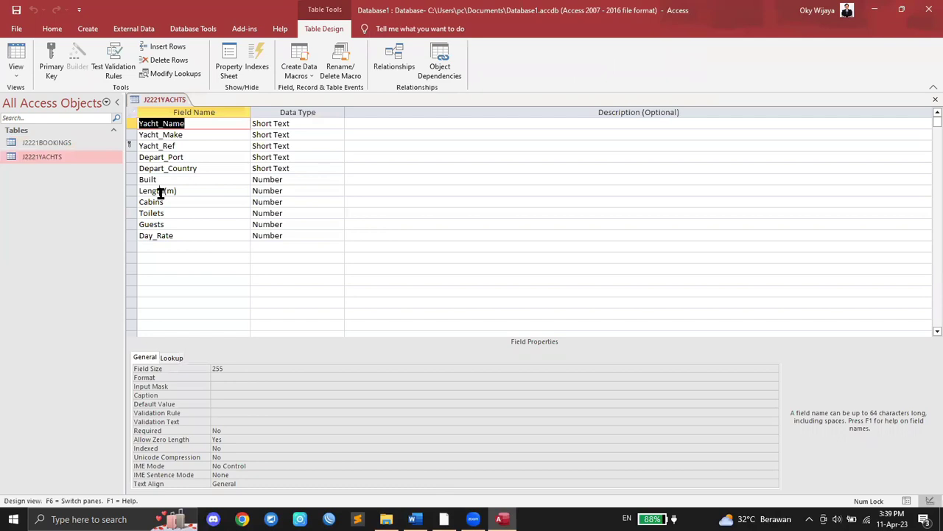
left_click(160, 193)
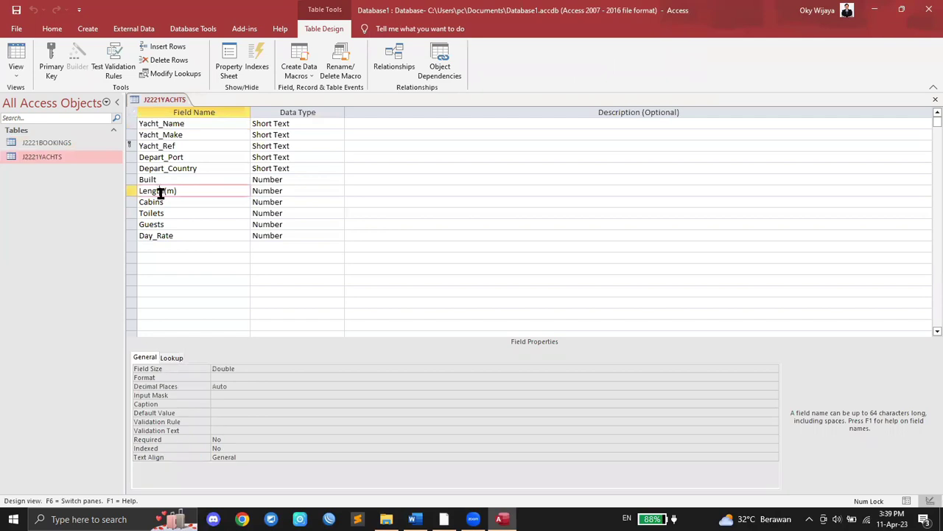
left_click(443, 519)
scroll(468, 421, "up", 1)
scroll(472, 412, "down", 1)
left_click_drag(640, 287, 766, 291)
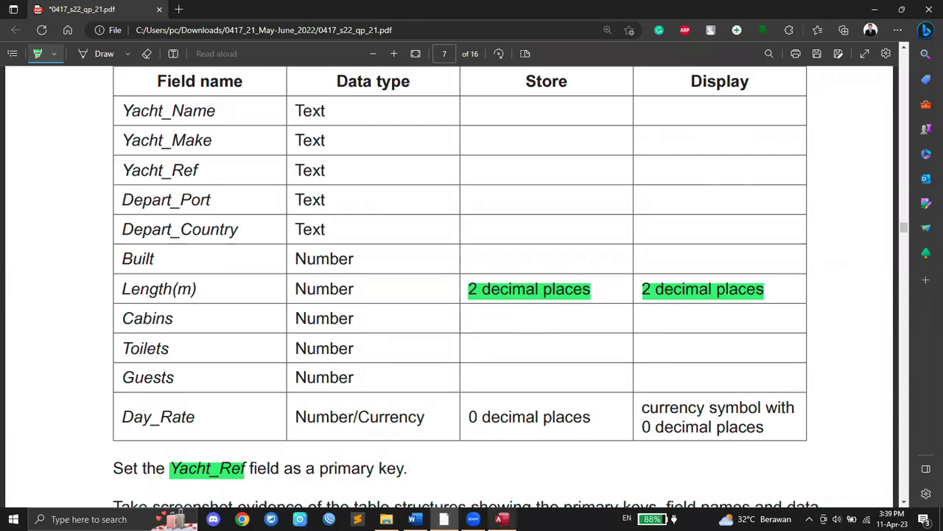
left_click(502, 519)
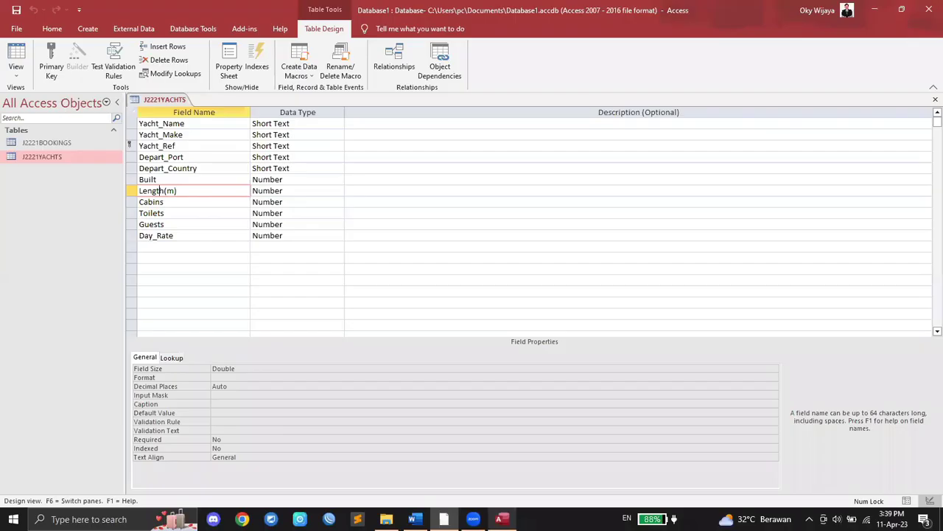
Step: Set the Length(m) field's Decimal Places to 2
left_click(232, 387)
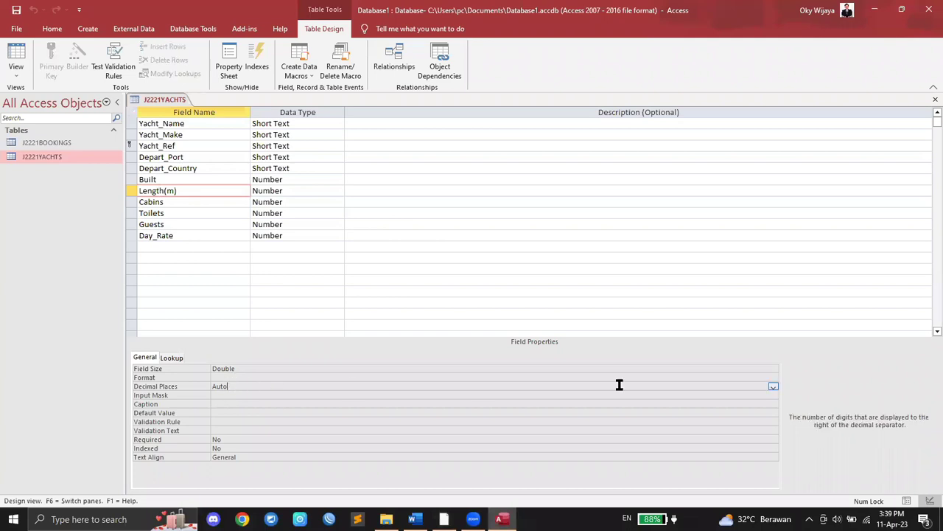
left_click(773, 386)
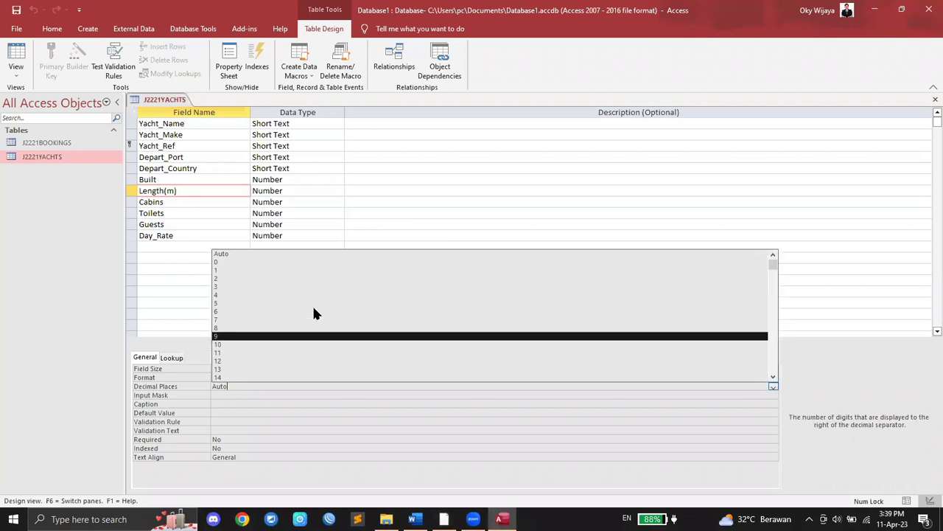
left_click(283, 278)
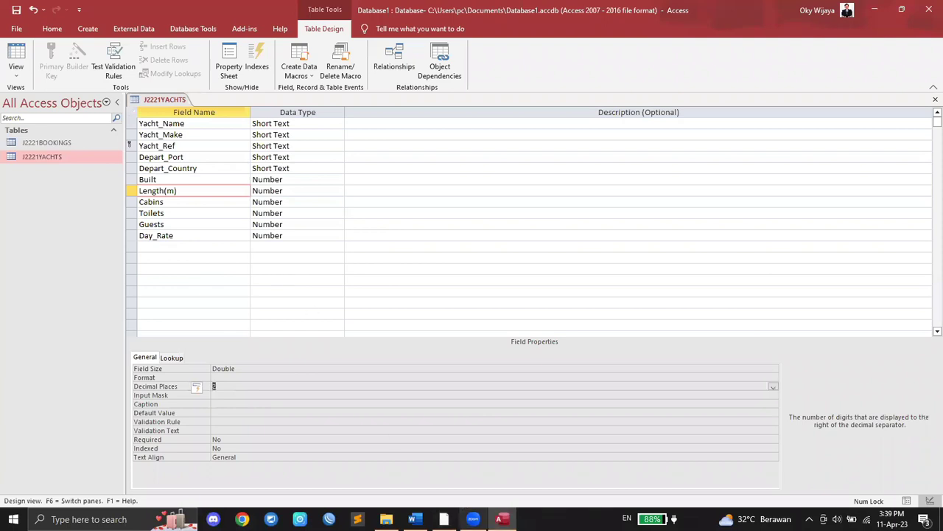
left_click(444, 518)
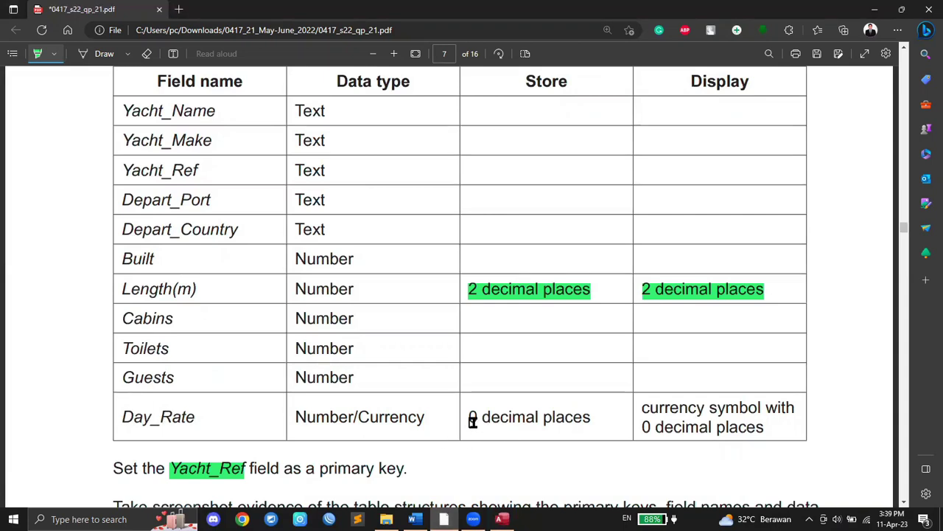
Step: Highlight Day_Rate's 0 decimal places Store and Display cells in the yacht spec
mouse_move(467, 417)
left_mouse_down()
mouse_move(806, 415)
mouse_move(769, 426)
left_mouse_up()
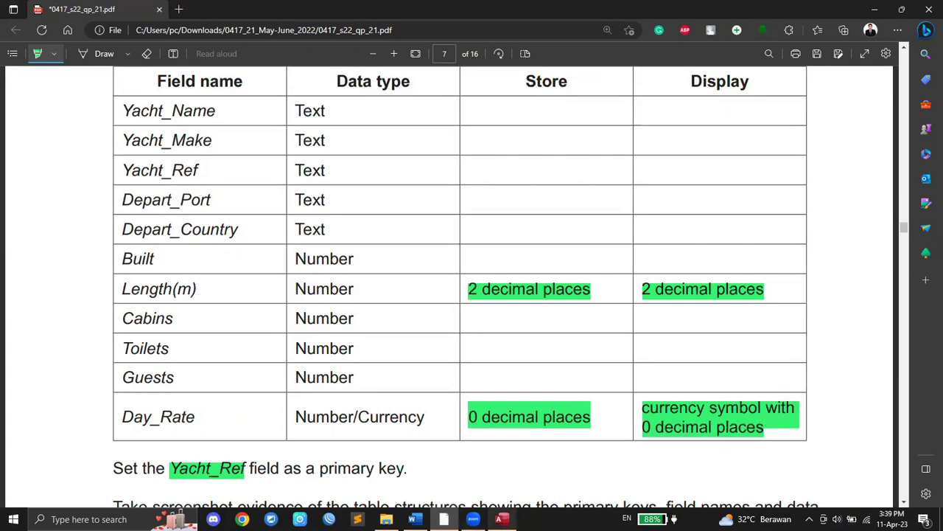
left_click(501, 519)
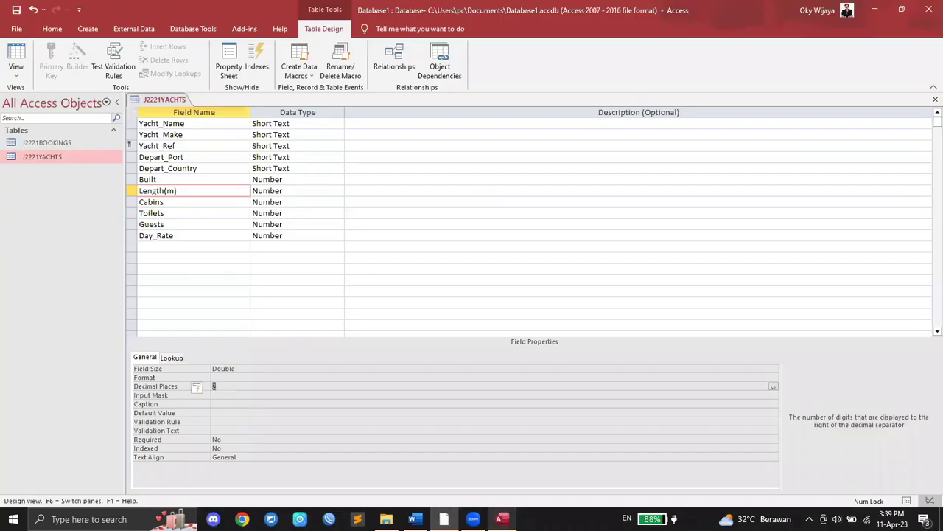
Step: Keep Day_Rate's field size at Long Integer and highlight its Currency data type in the paper
left_click(160, 235)
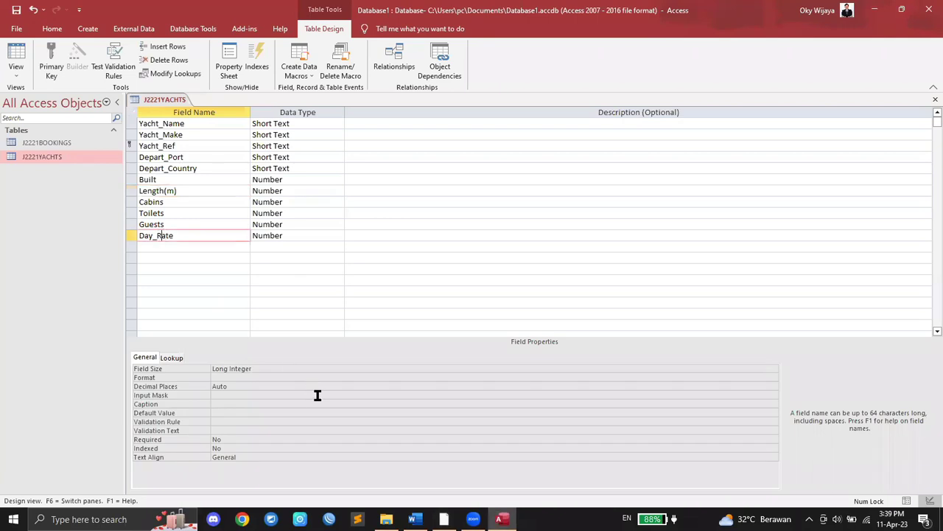
left_click(293, 369)
left_click(772, 369)
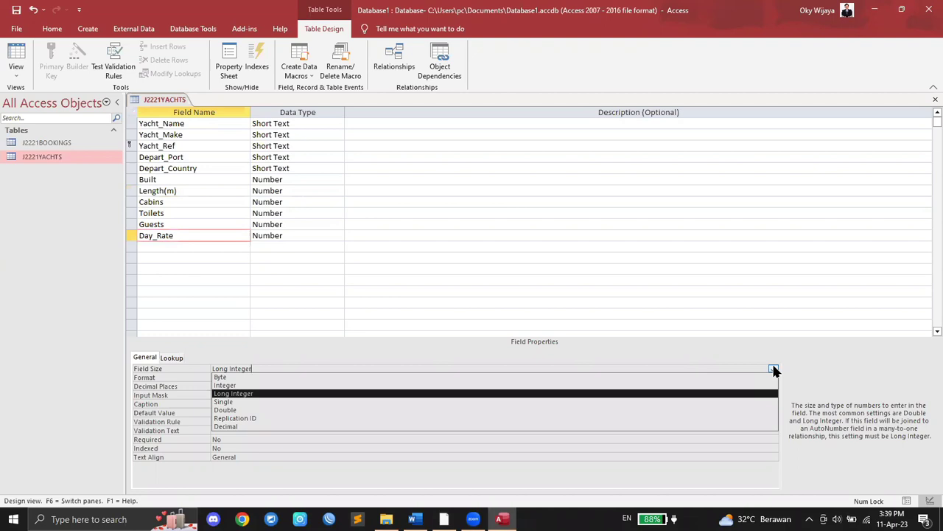
left_click(772, 368)
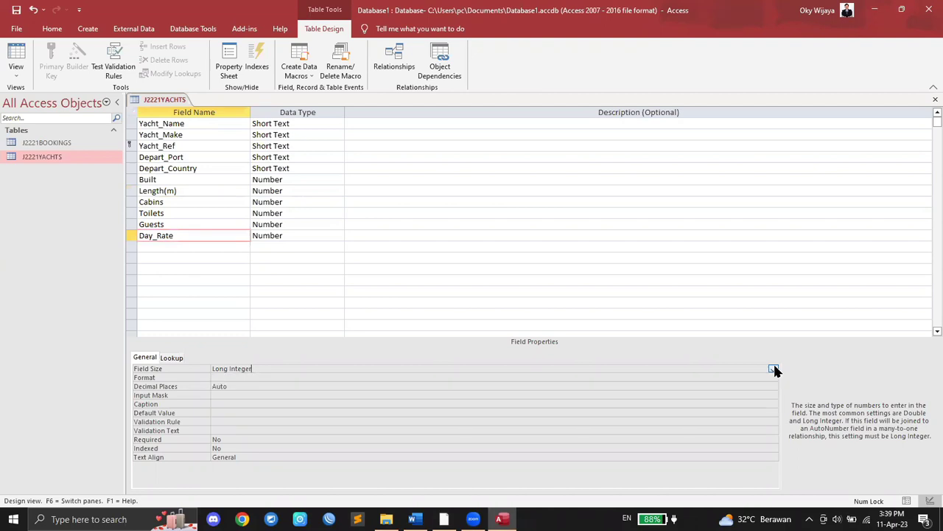
left_click(292, 236)
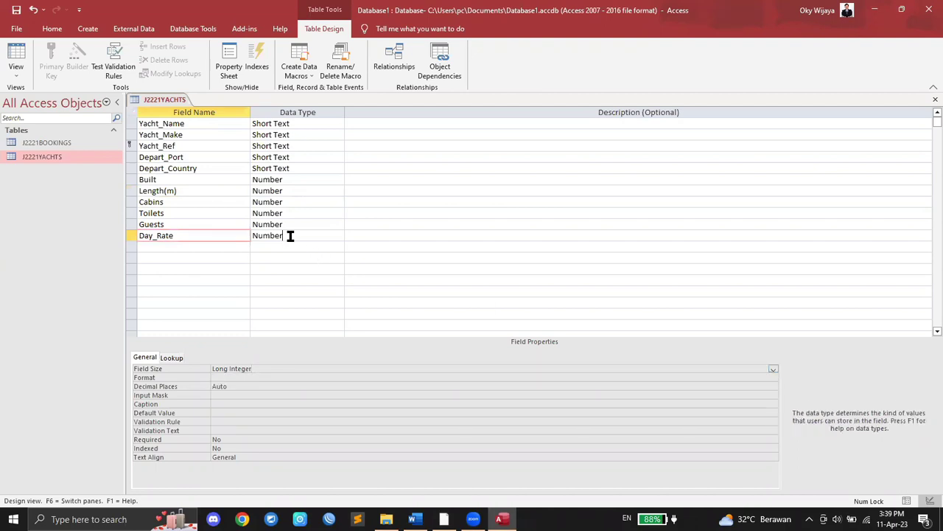
left_click(443, 519)
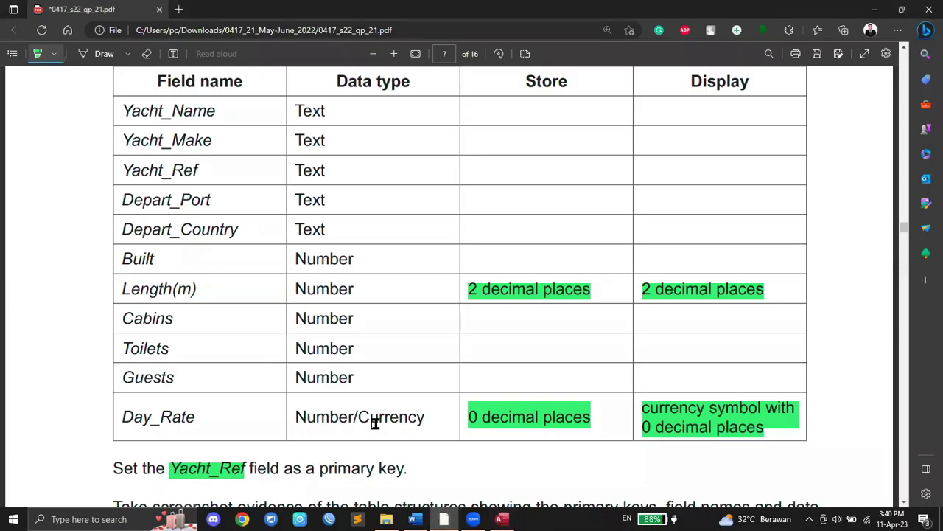
left_click_drag(354, 417, 429, 417)
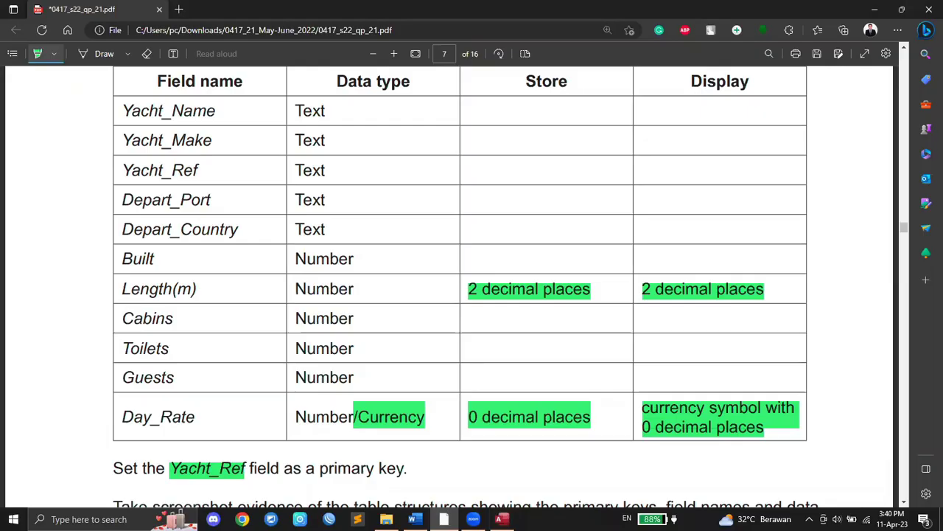
left_click(502, 519)
Step: Cancel the Lookup Wizard for Day_Rate, then save and close the J2221YACHTS design
left_click(339, 236)
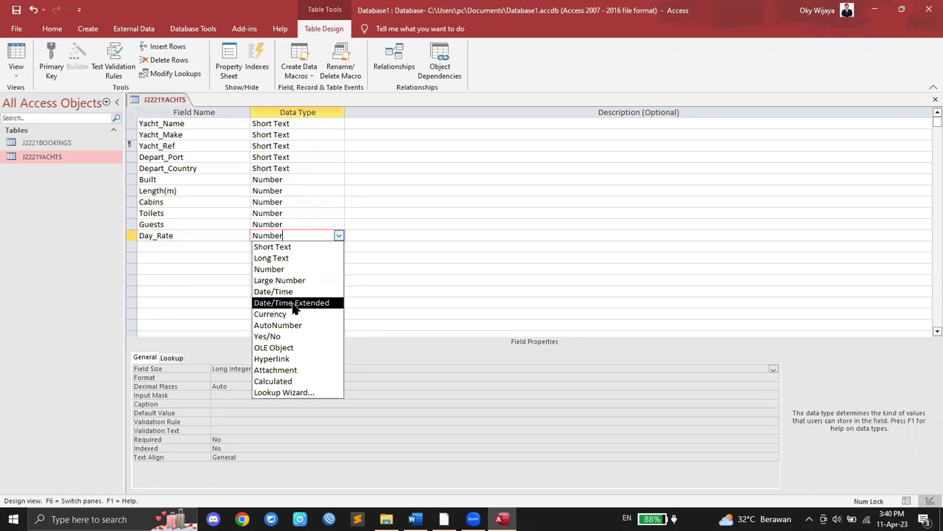
left_click(302, 392)
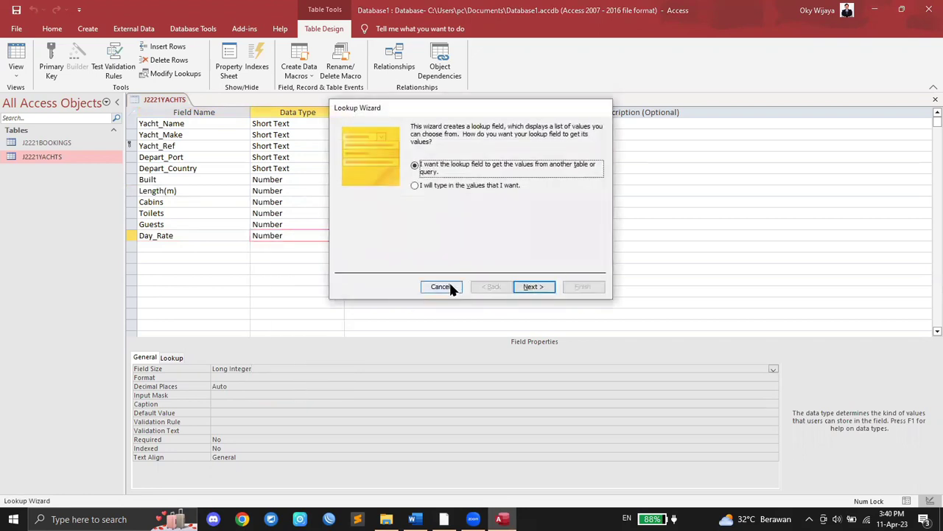
left_click(443, 286)
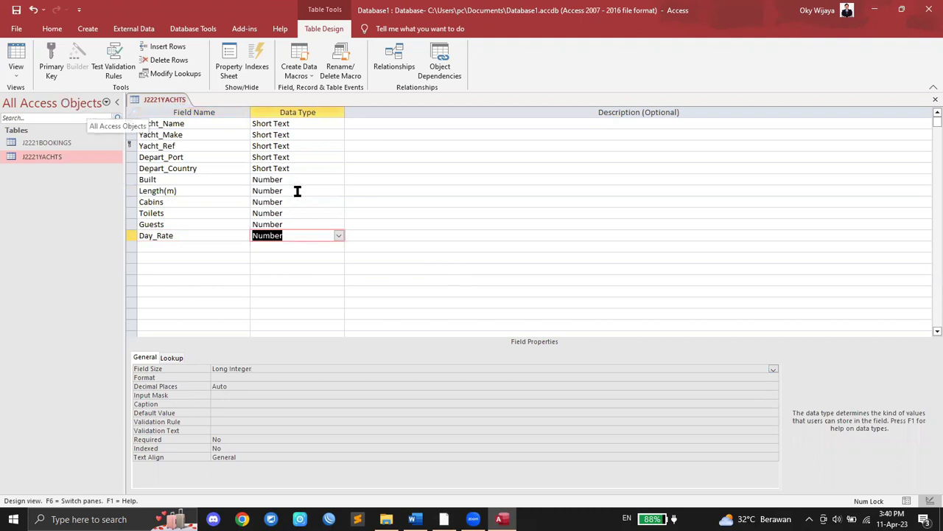
right_click(151, 99)
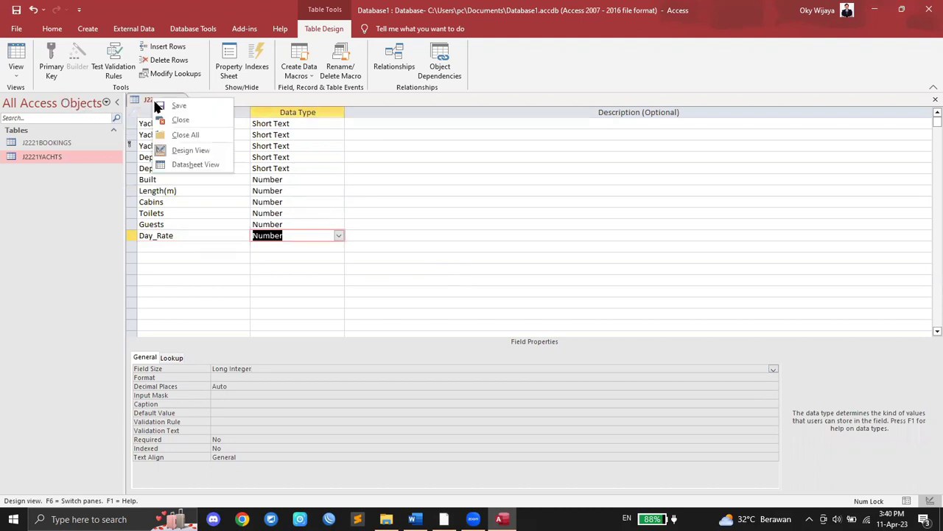
left_click(177, 118)
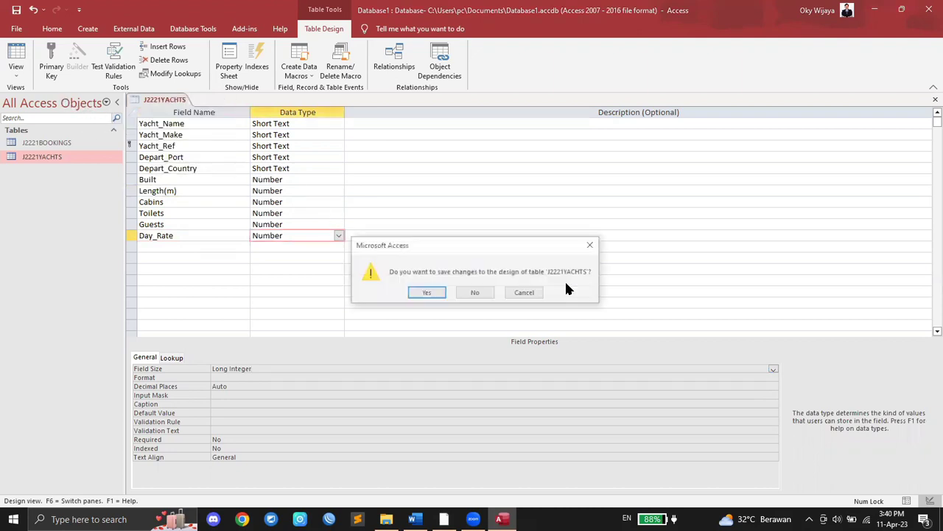
left_click(427, 294)
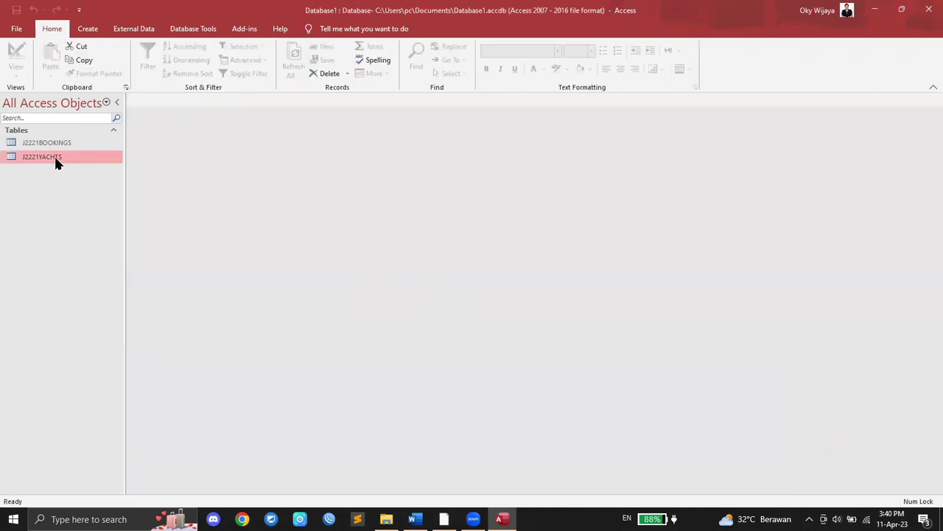
Step: Open the J2221YACHTS datasheet and select the Length(m) column
double_click(56, 159)
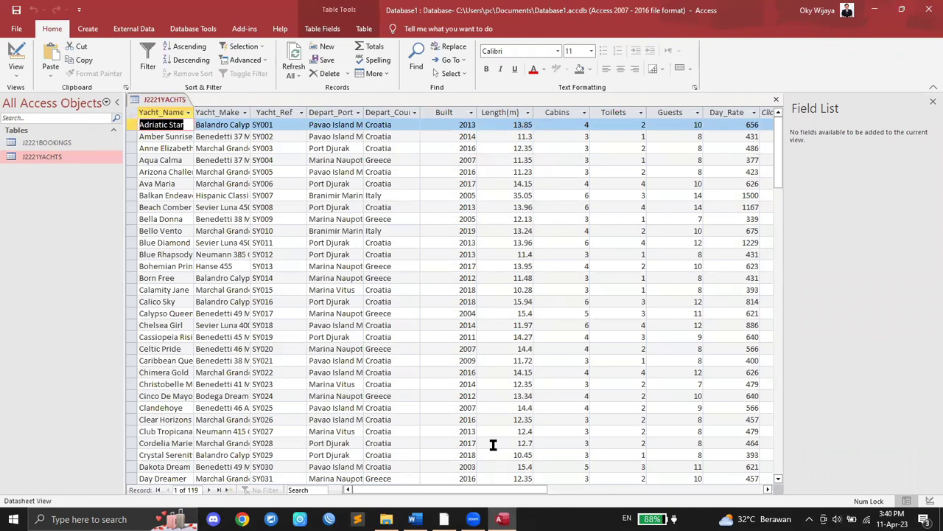
left_click(502, 112)
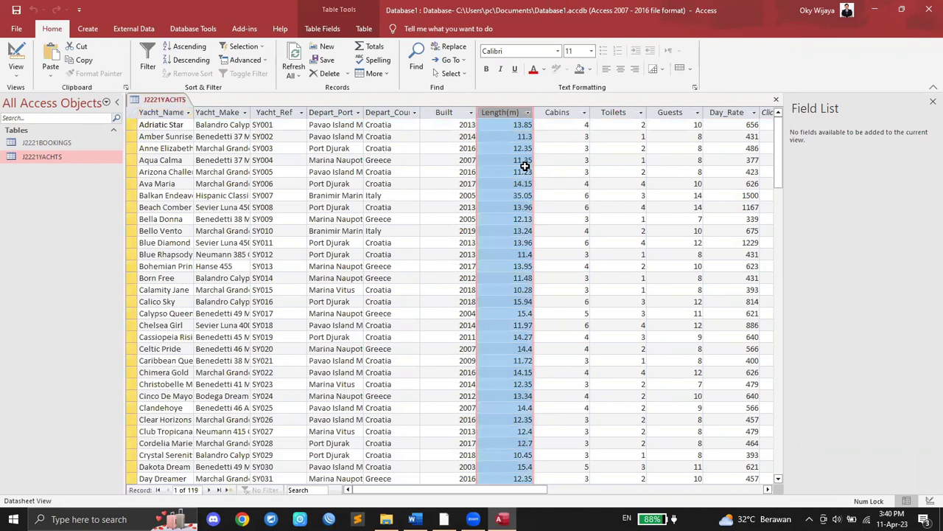
left_click_drag(545, 484, 575, 478)
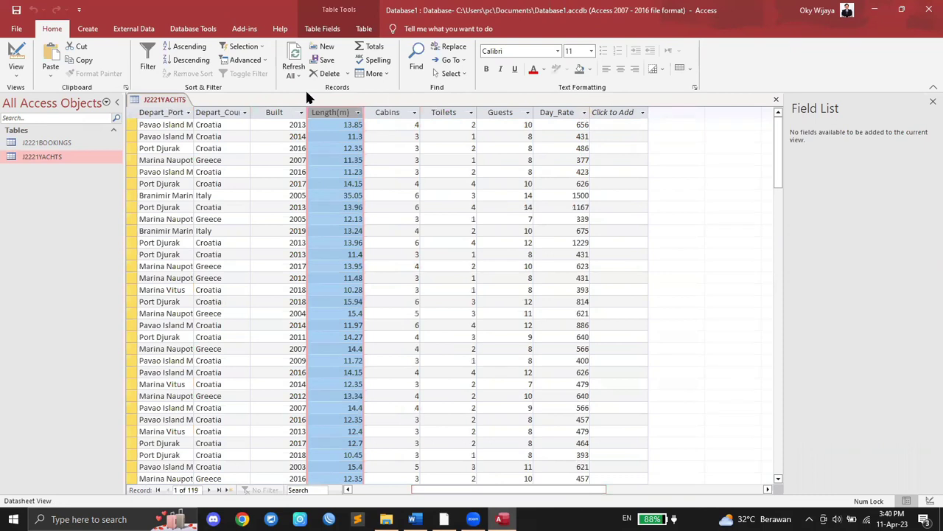
Step: Close the open J2221YACHTS table and delete it from the database
right_click(57, 156)
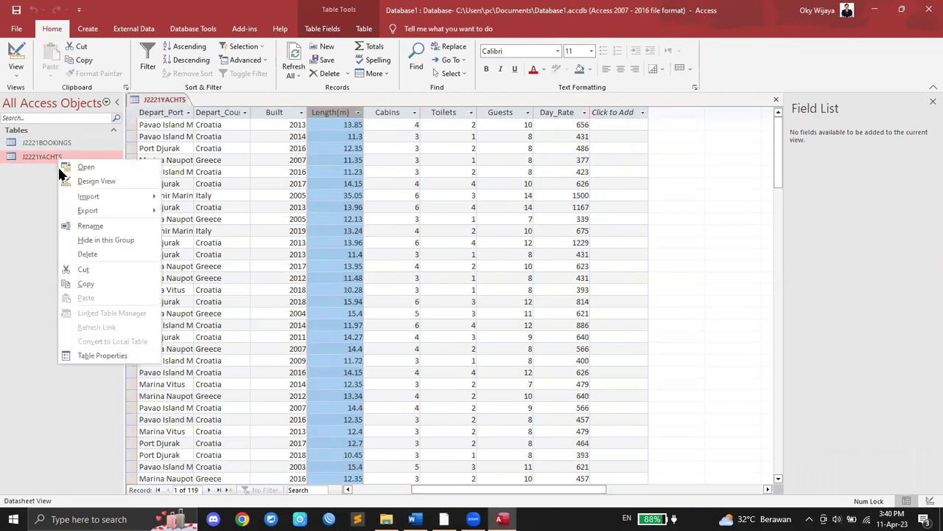
left_click(70, 249)
left_click(475, 295)
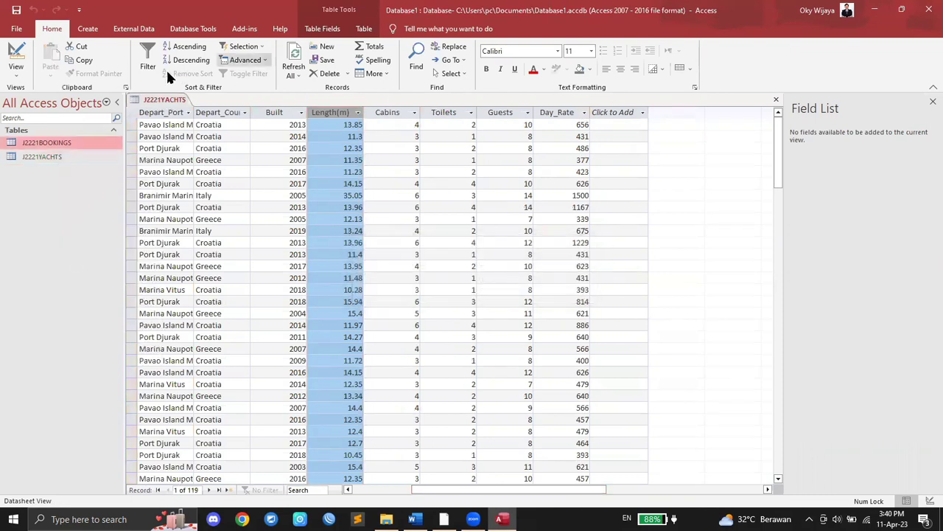
right_click(166, 99)
left_click(196, 120)
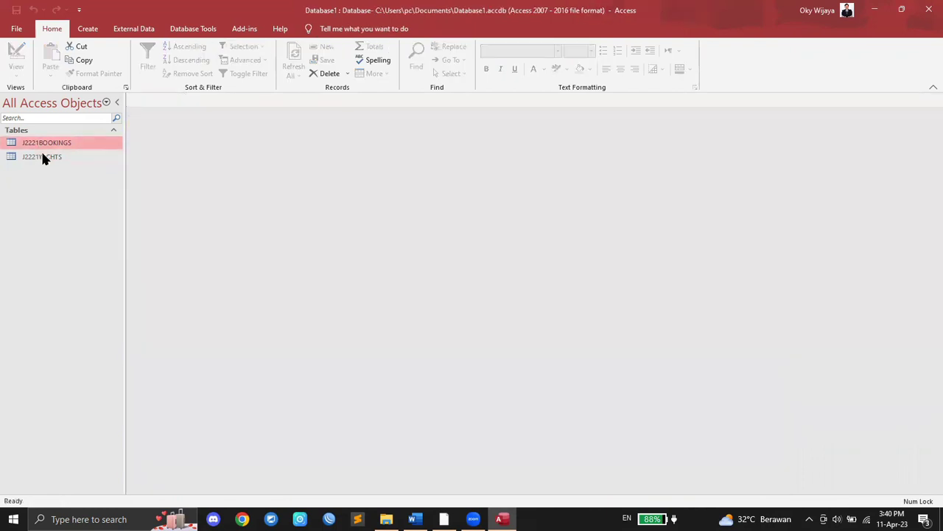
right_click(42, 157)
left_click(166, 256)
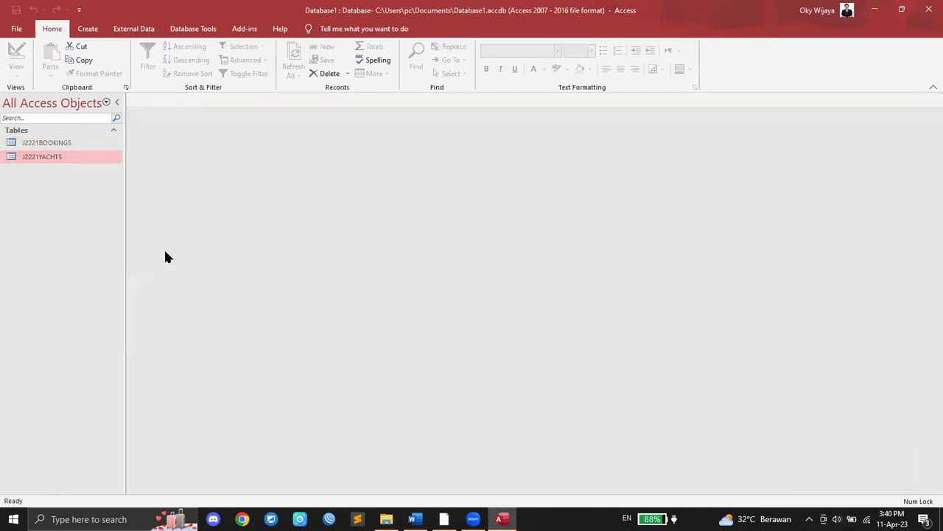
key("Delete")
left_click(435, 298)
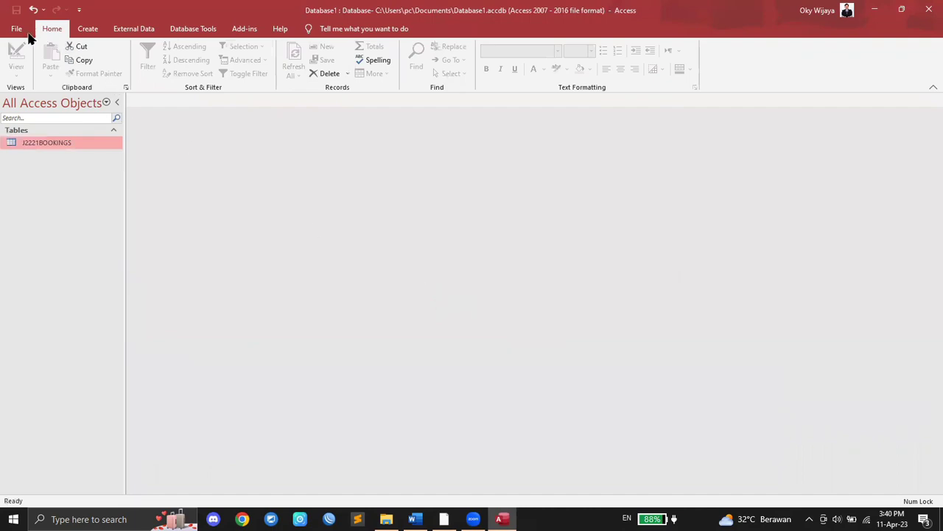
Step: Start a text-file import from the External Data tab
left_click(26, 34)
left_click(18, 30)
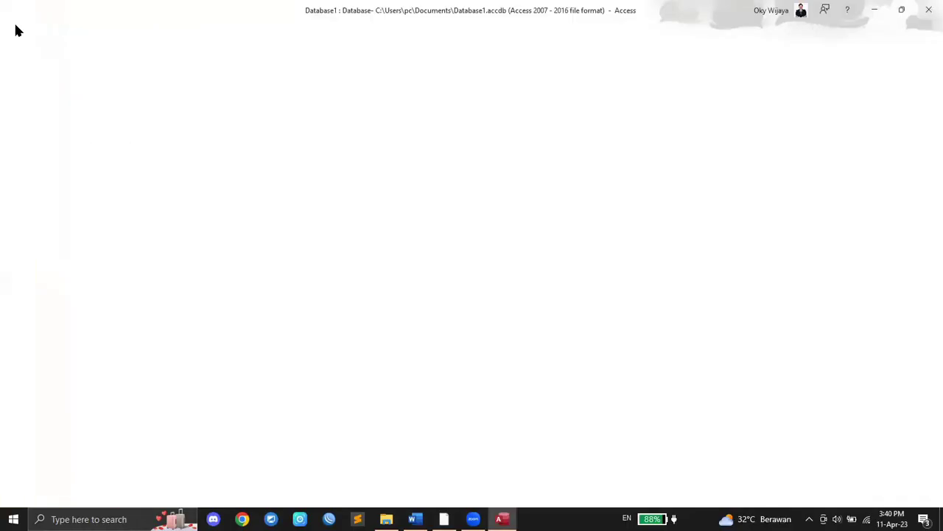
left_click(135, 29)
left_click(20, 65)
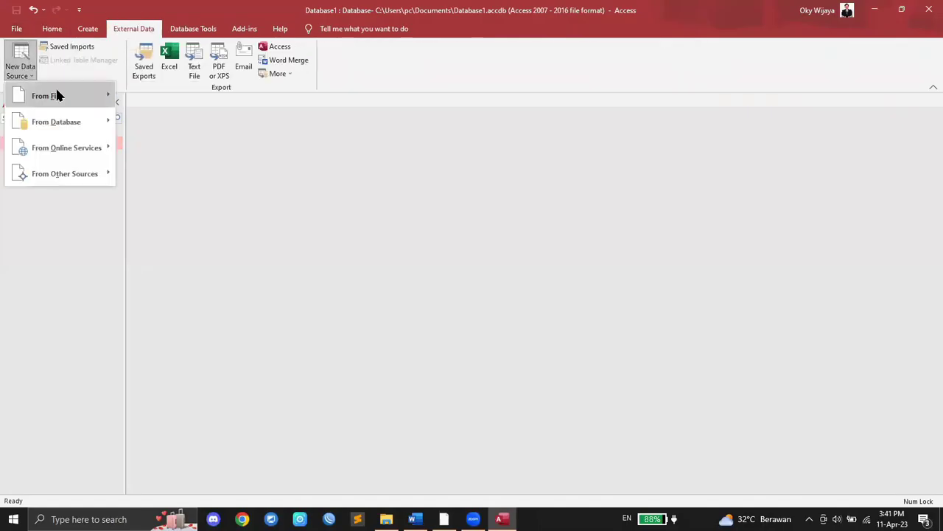
mouse_move(58, 96)
left_click(169, 174)
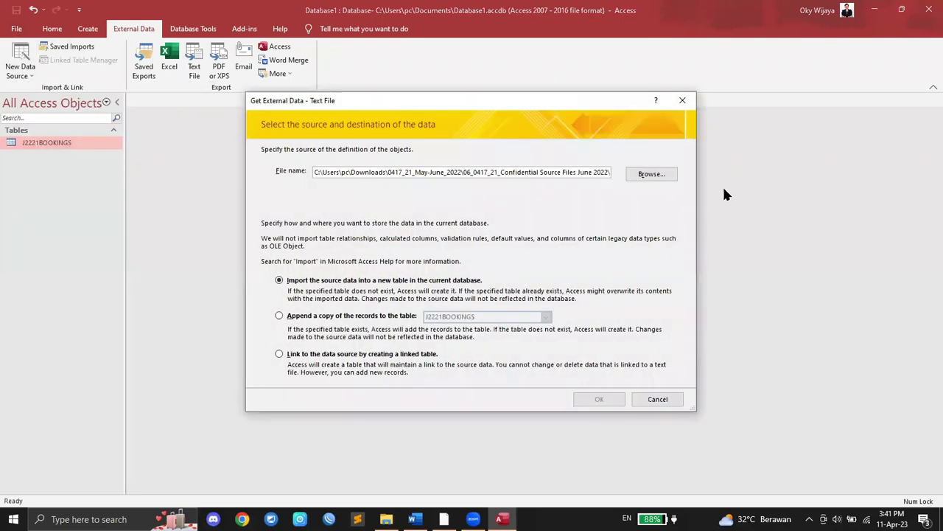
Step: Import J2221YACHTS.csv into a new table as delimited text, using the first row as field names
left_click(650, 174)
left_click(412, 221)
double_click(410, 233)
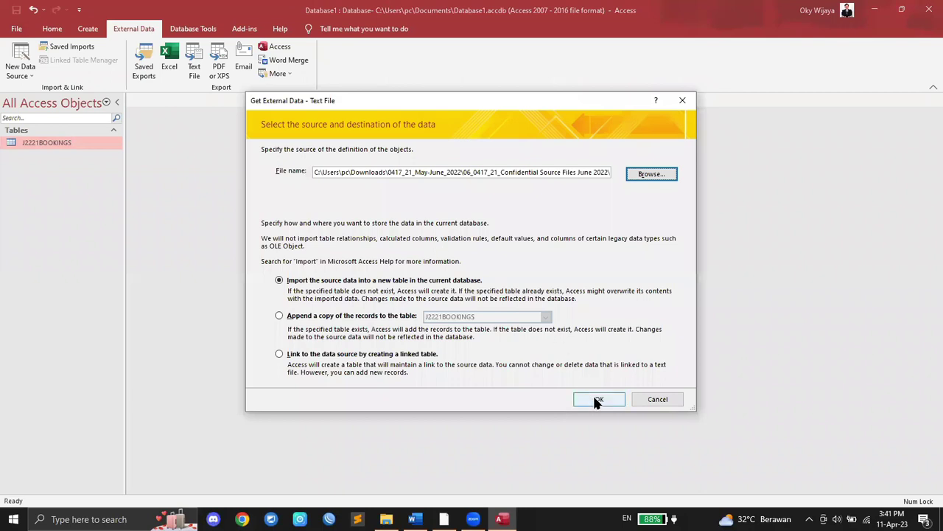
left_click(598, 400)
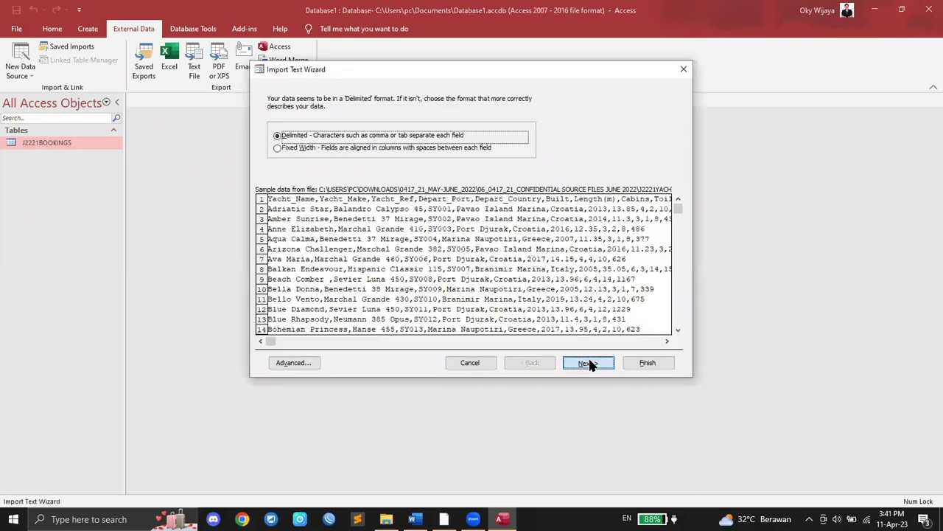
left_click(588, 362)
left_click(319, 159)
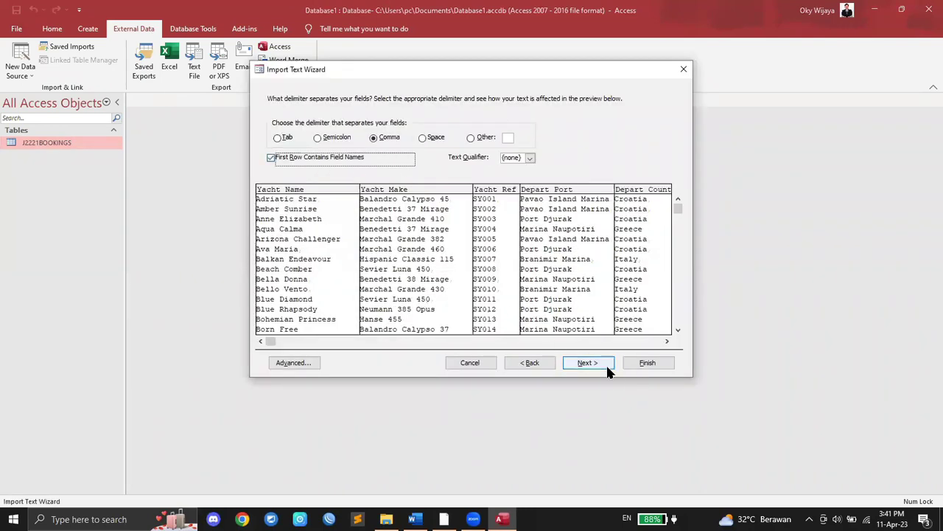
left_click(606, 365)
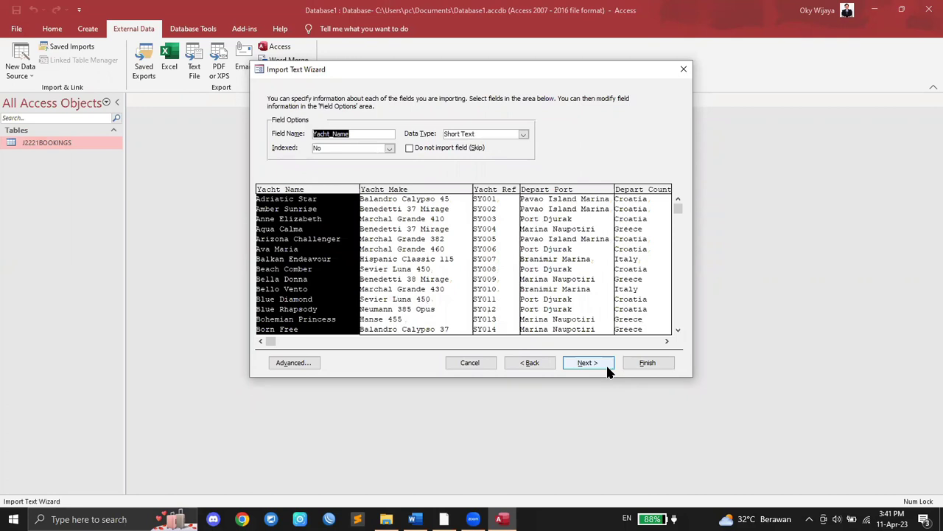
Step: In the advanced import specification, set Day_Rate's data type to Currency and accept
left_click(293, 362)
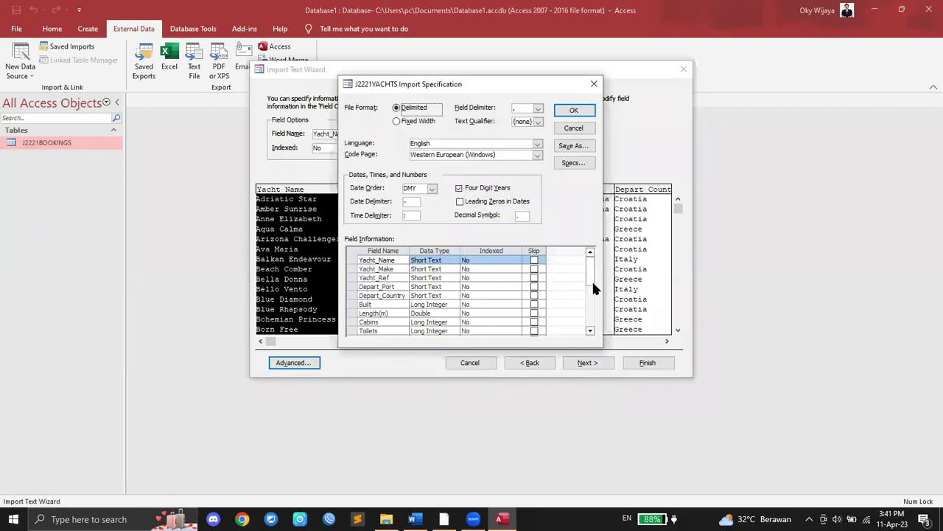
mouse_move(592, 269)
left_mouse_down()
mouse_move(594, 305)
mouse_move(588, 271)
mouse_move(590, 288)
left_mouse_up()
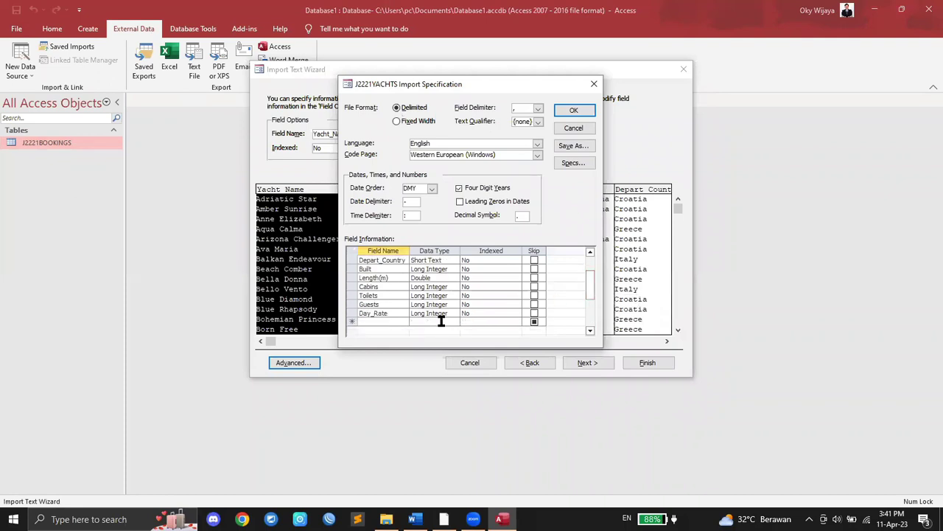
left_click(433, 313)
left_click(454, 313)
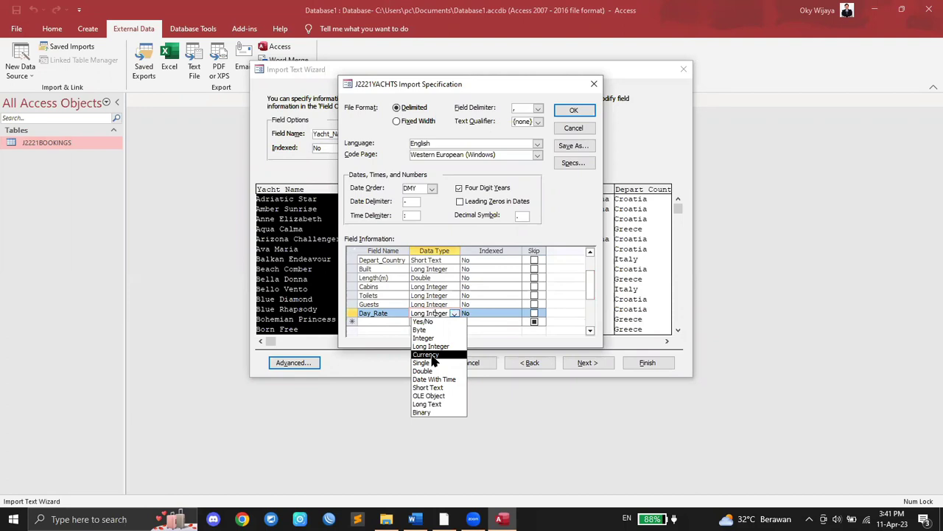
left_click(432, 356)
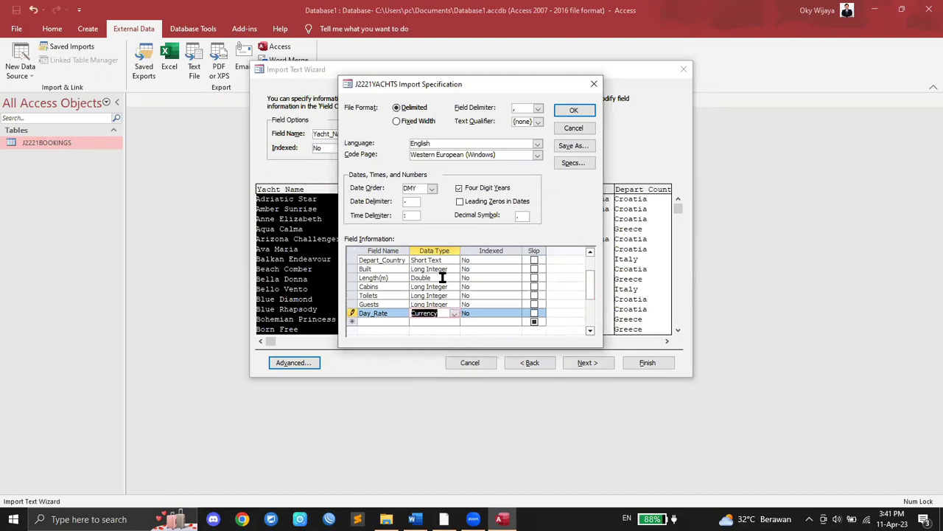
left_click(576, 110)
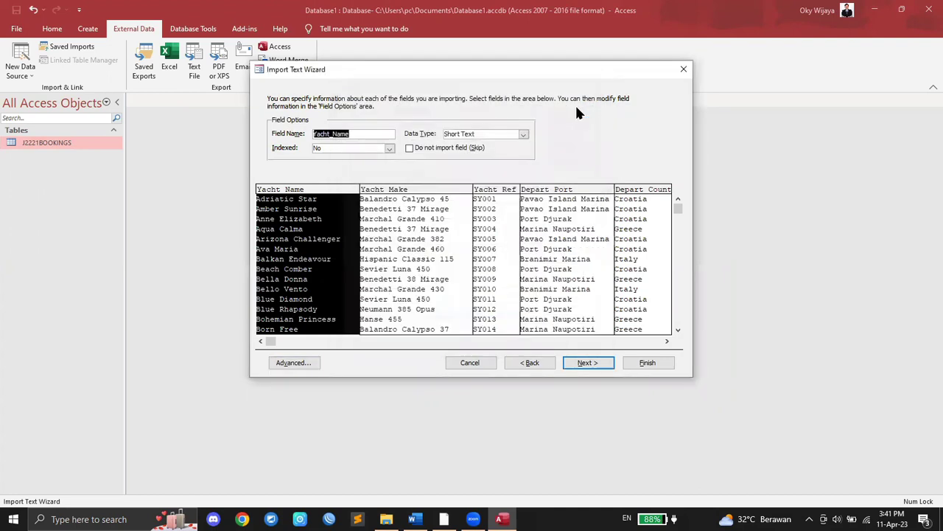
Step: Choose Yacht_Ref as the table's own primary key, checking the task PDF
left_click(596, 362)
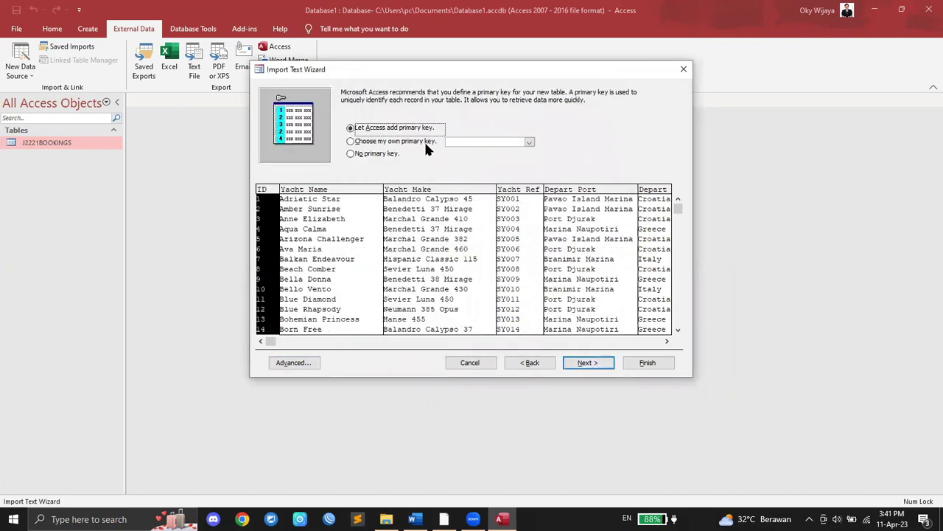
left_click(395, 141)
left_click(528, 143)
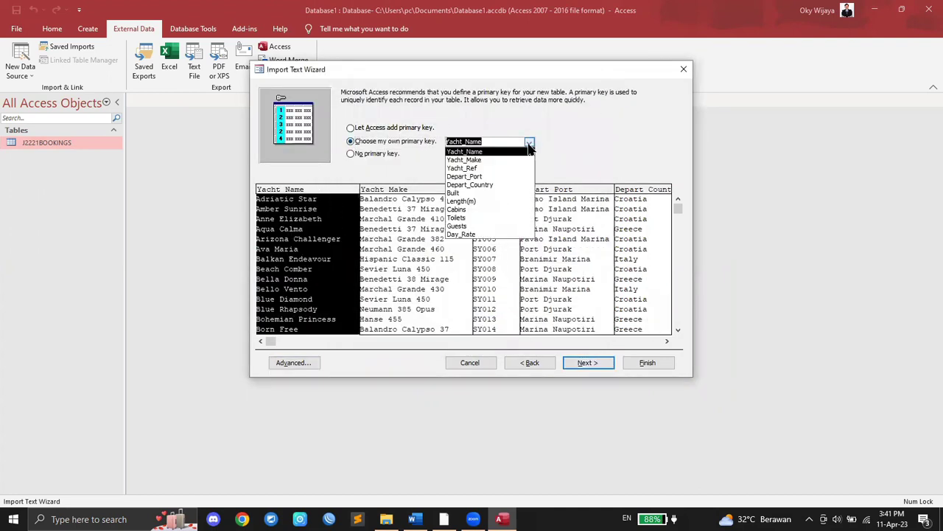
left_click(486, 169)
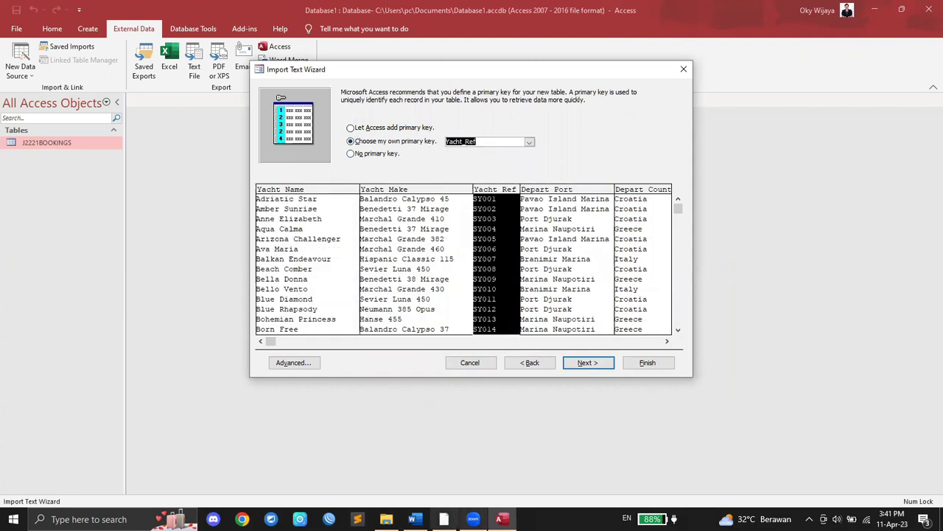
left_click(444, 519)
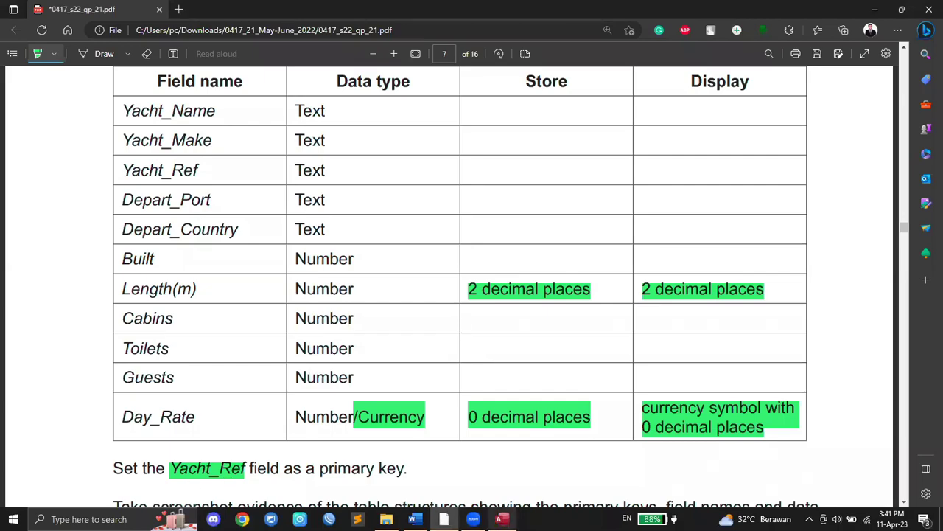
left_click(501, 519)
Step: Finish the import without saving import steps and open J2221YACHTS in Design View
left_click(588, 363)
left_click(655, 361)
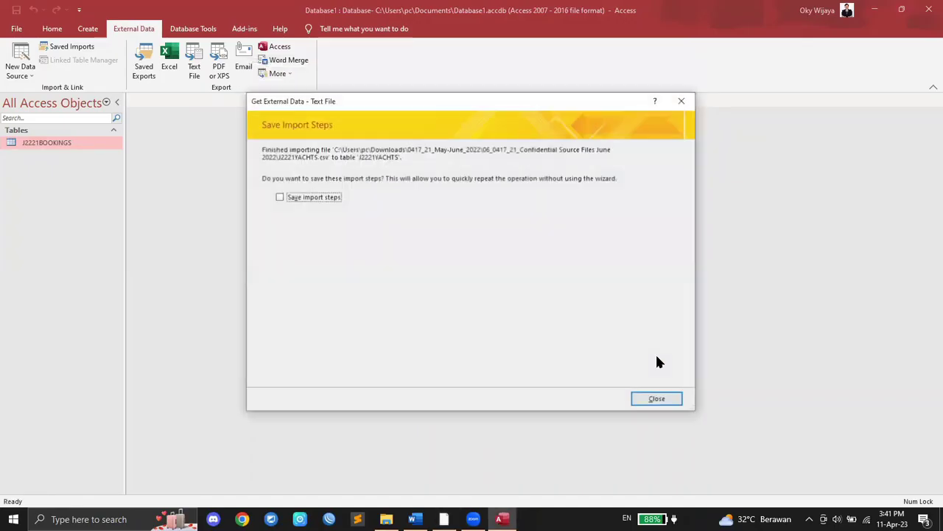
left_click(658, 400)
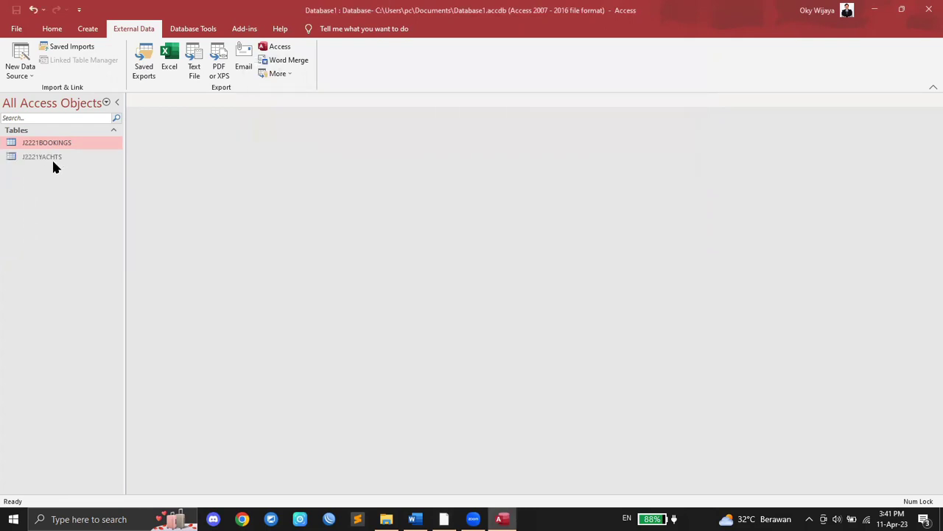
right_click(53, 163)
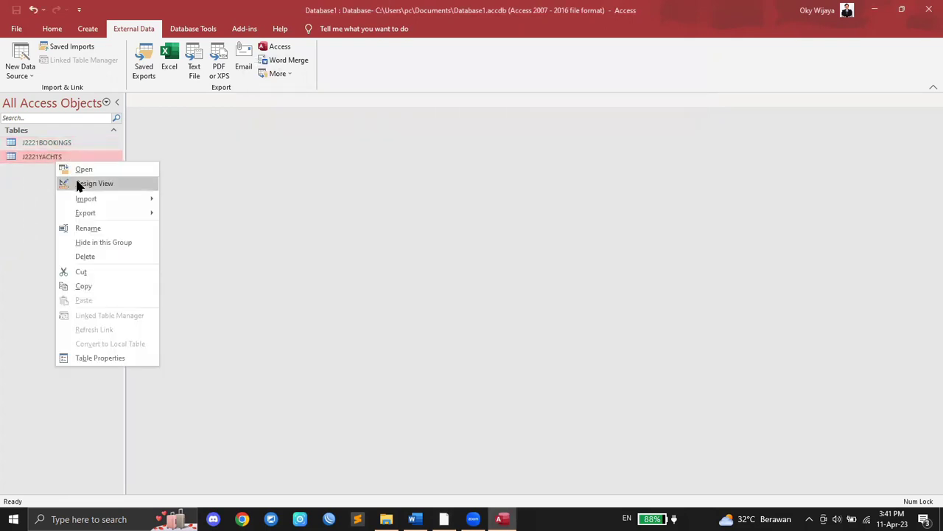
left_click(76, 182)
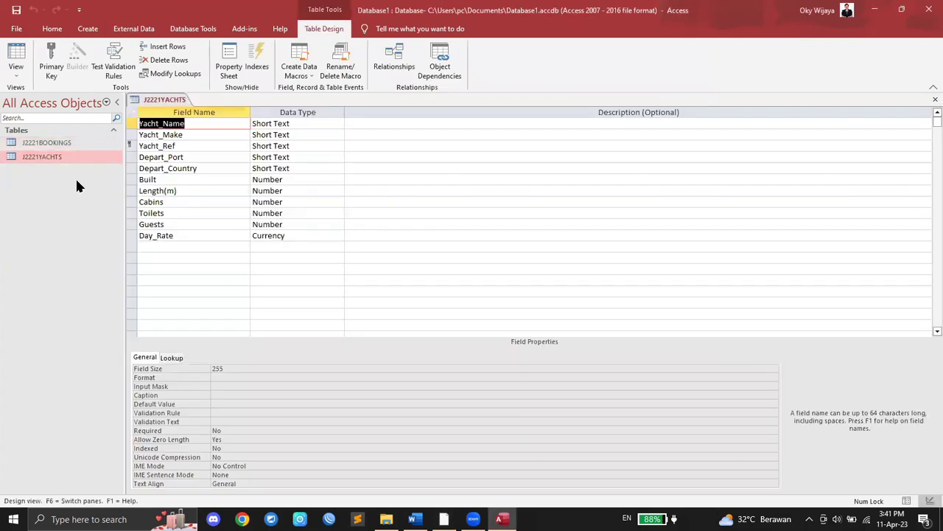
Step: Give the Length(m) field 2 decimal places and save the table design
left_click(184, 190)
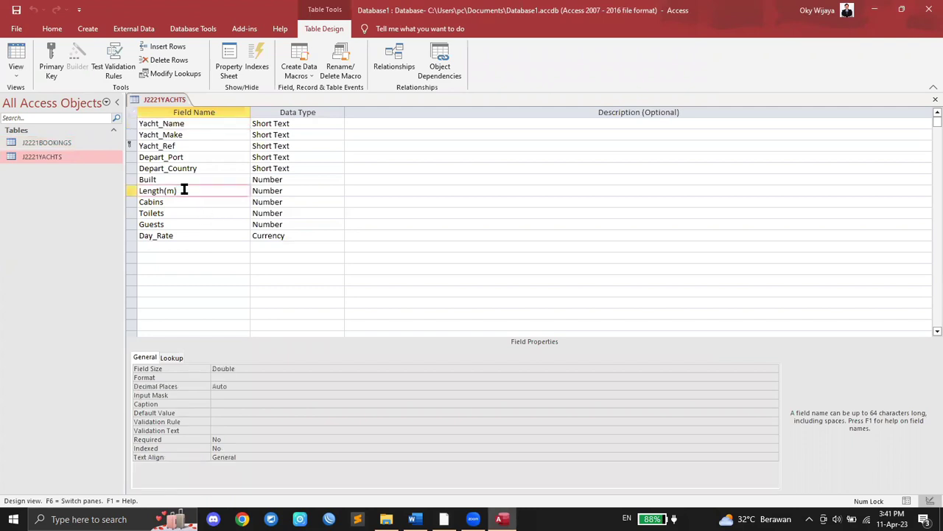
left_click(252, 377)
left_click(774, 377)
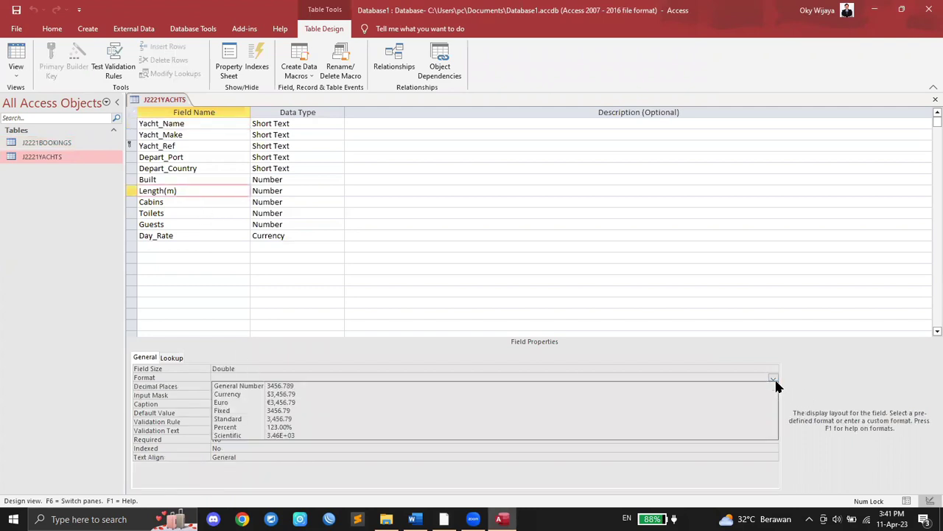
left_click(774, 378)
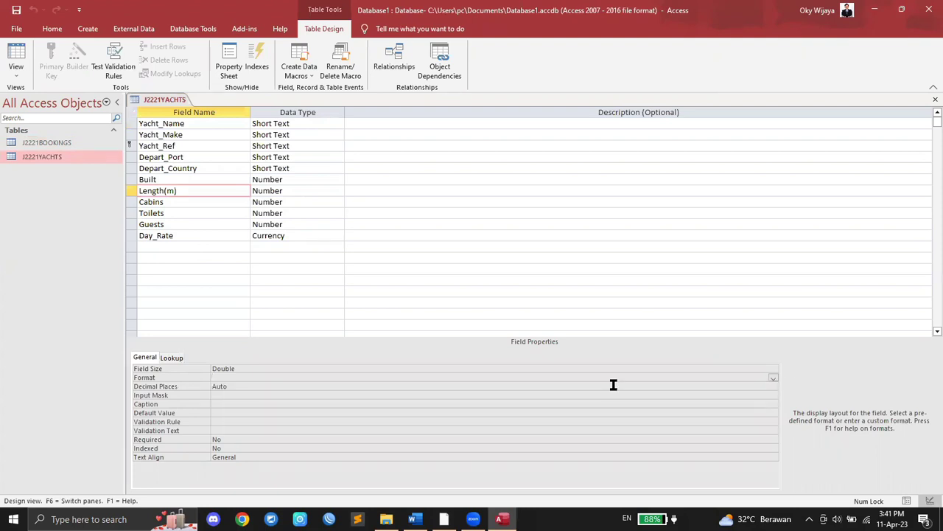
left_click(236, 386)
left_click(773, 385)
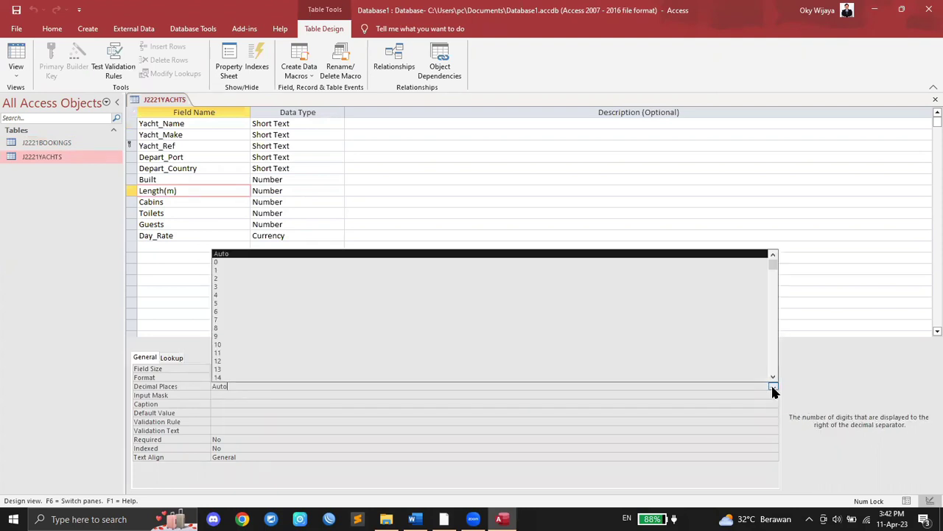
left_click(227, 279)
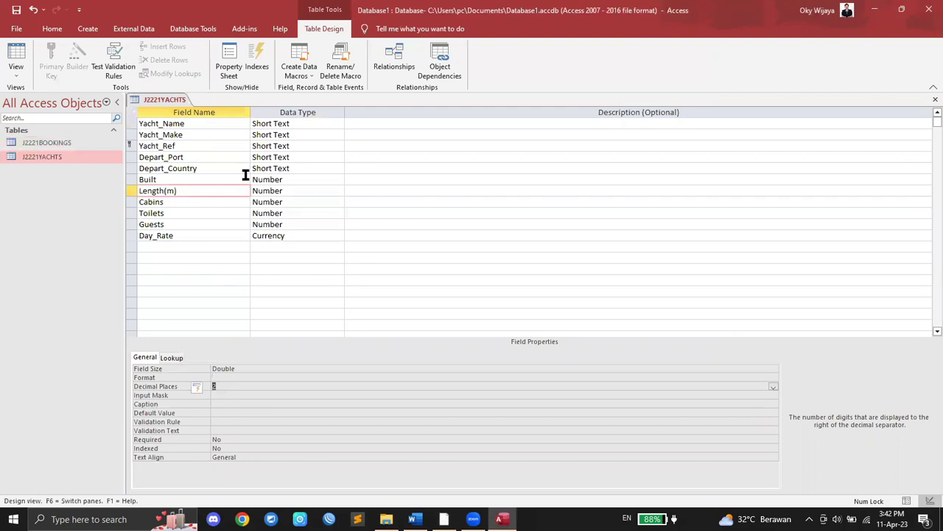
right_click(166, 99)
left_click(175, 107)
Step: Review the Length(m) values in the J2221YACHTS datasheet, then close it
double_click(57, 154)
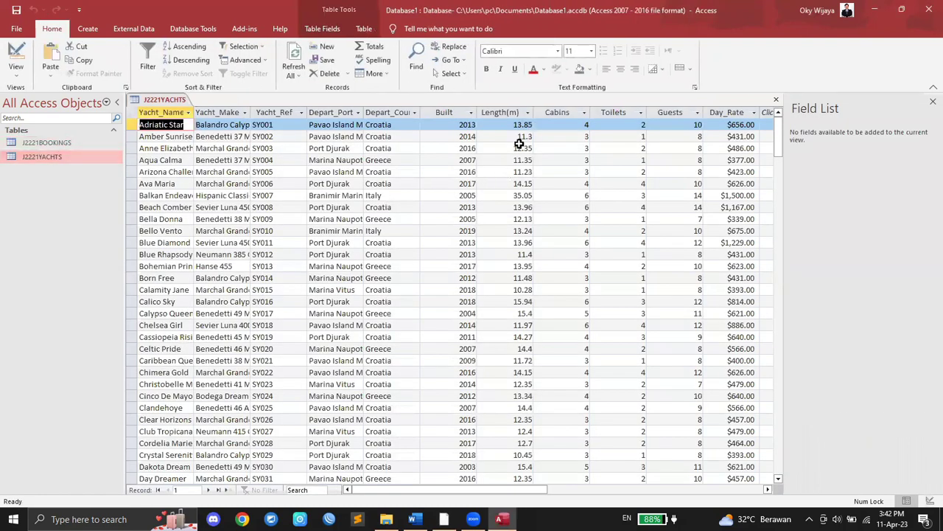
left_click(509, 112)
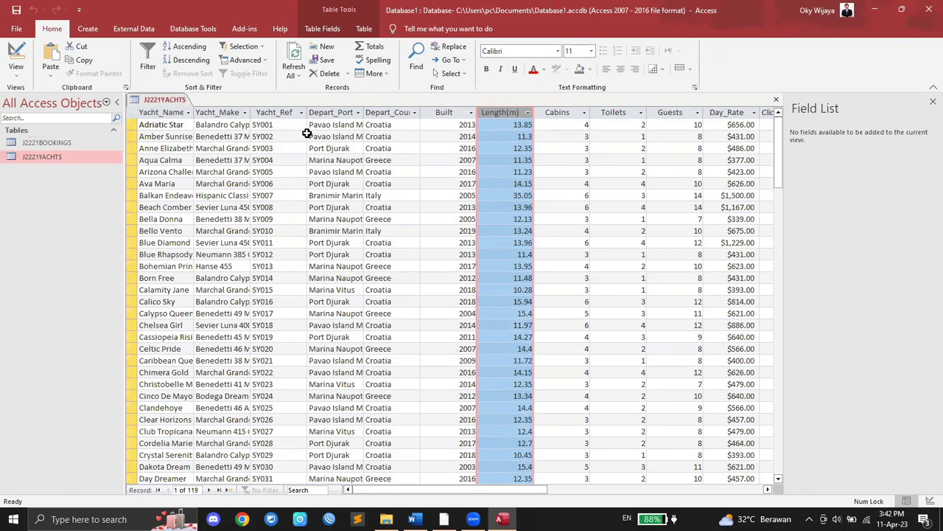
right_click(158, 100)
left_click(184, 122)
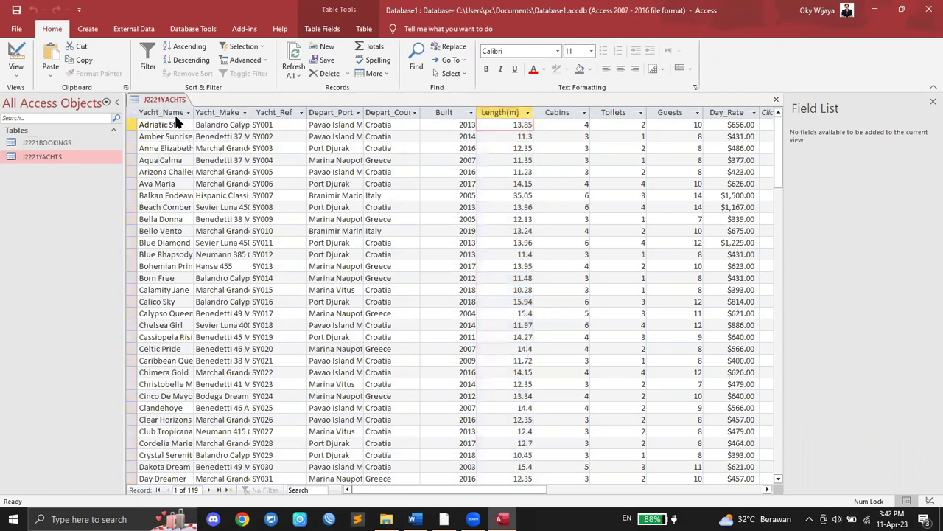
right_click(51, 153)
Step: In Design View, set the Length(m) format to Standard and save the table
left_click(88, 177)
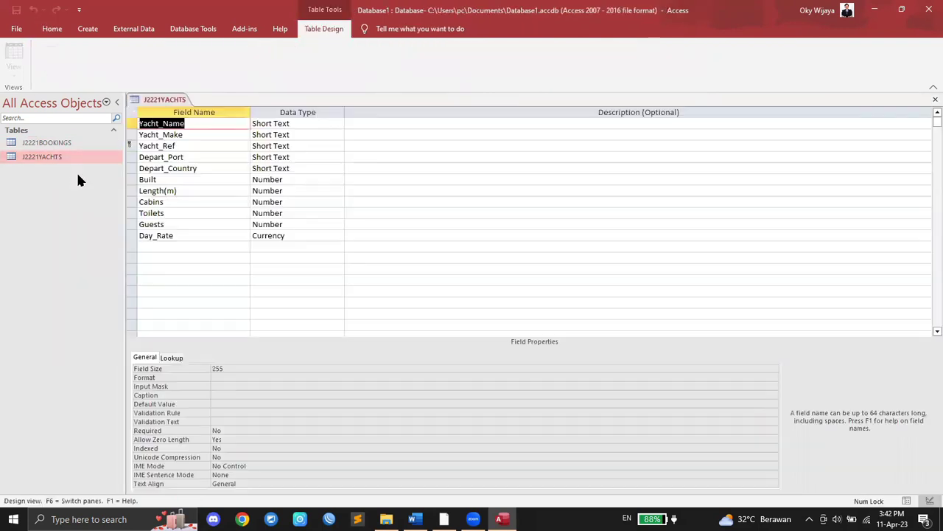
left_click(174, 191)
left_click(240, 376)
left_click(776, 376)
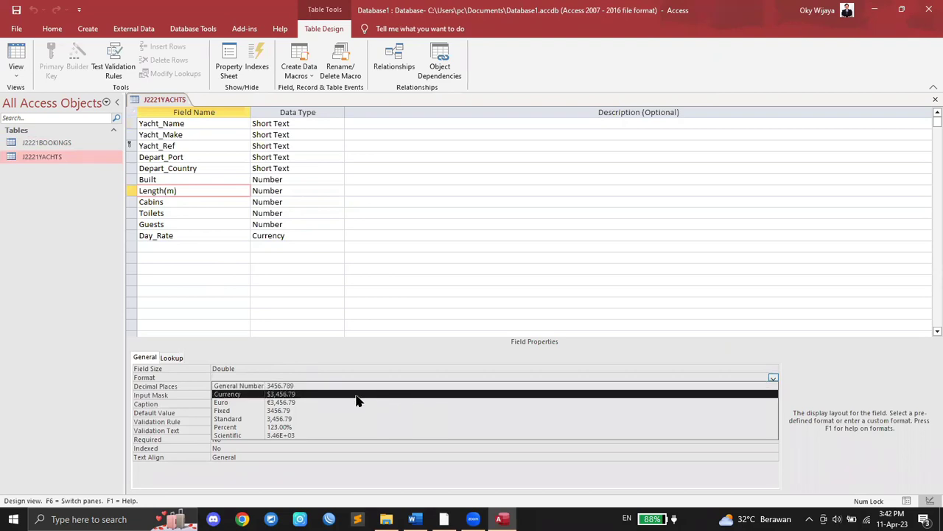
left_click(282, 422)
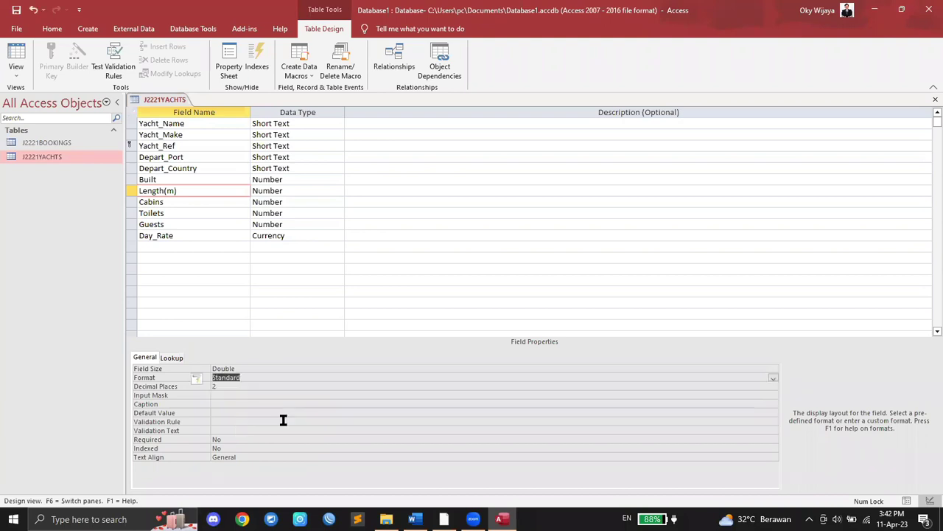
right_click(161, 101)
left_click(172, 109)
Step: Check the Length(m) values in the datasheet, then bring the task PDF forward
double_click(73, 154)
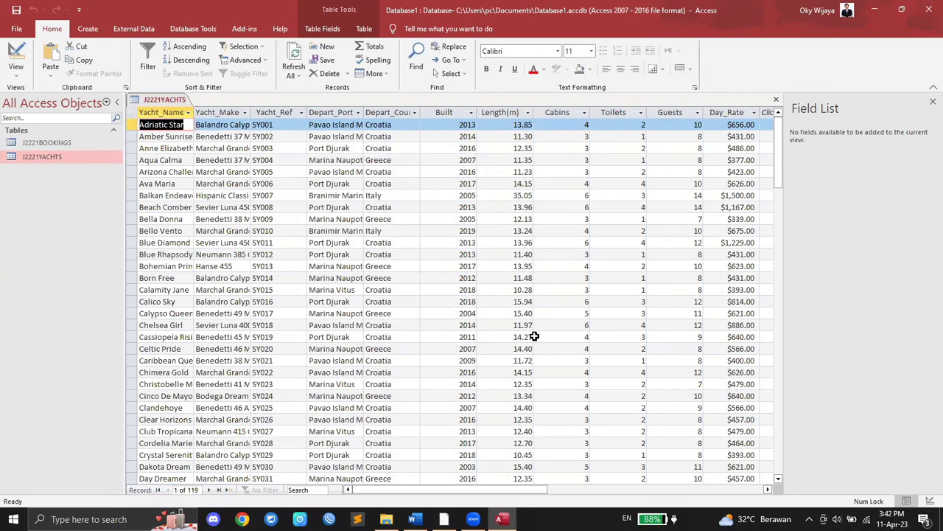
left_click(496, 108)
left_click(415, 519)
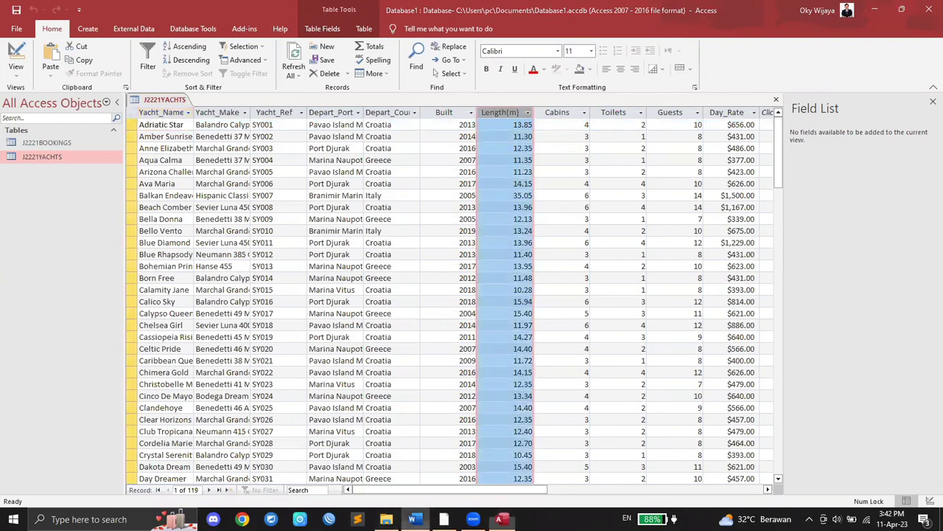
left_click(472, 518)
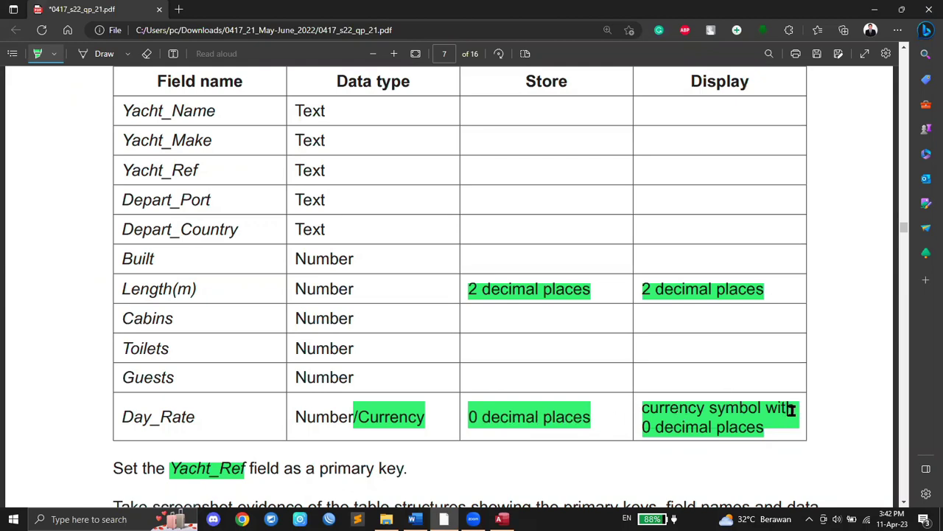
Step: Return to the J2221YACHTS datasheet in Access after reviewing the PDF field table
left_click(502, 519)
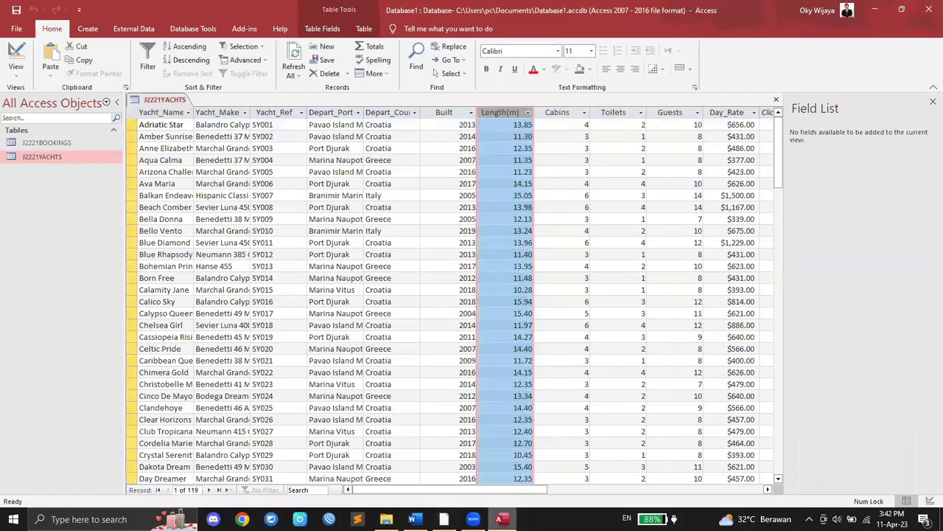
Step: Close the J2221YACHTS datasheet and reopen the table in Design View
right_click(175, 103)
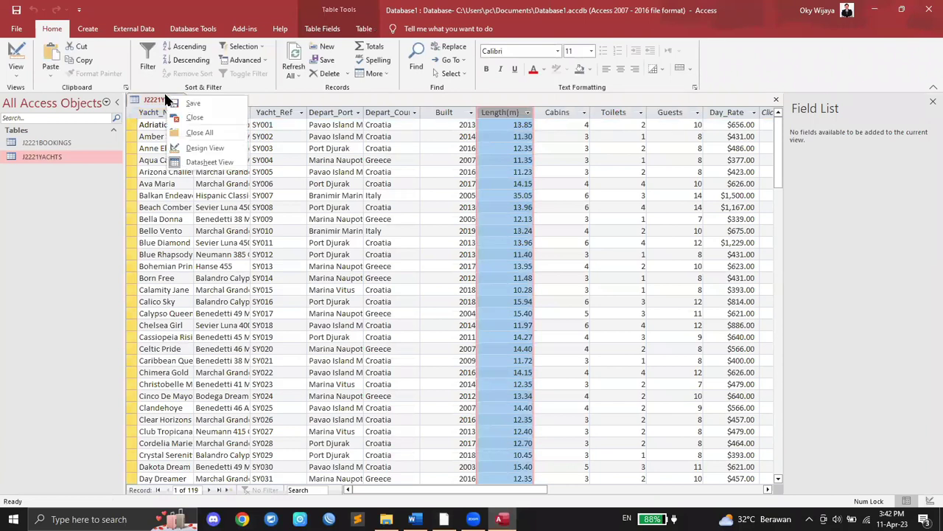
left_click(193, 116)
right_click(52, 157)
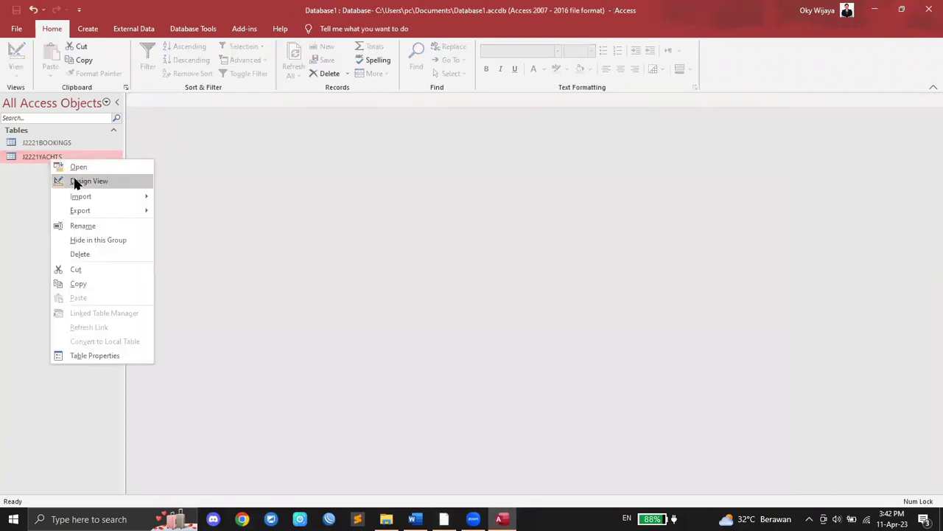
left_click(70, 181)
Step: Set Day_Rate to 0 decimal places with Currency format
left_click(170, 236)
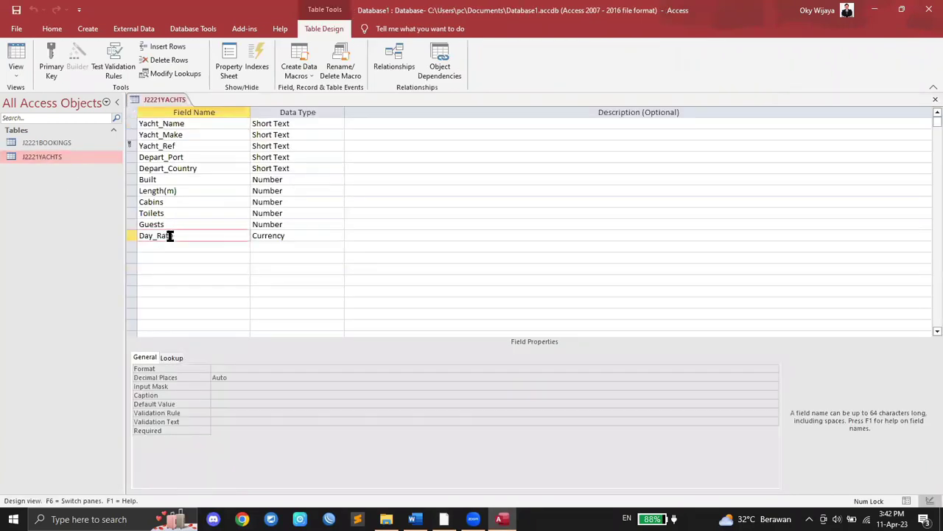
left_click(272, 378)
left_click(772, 378)
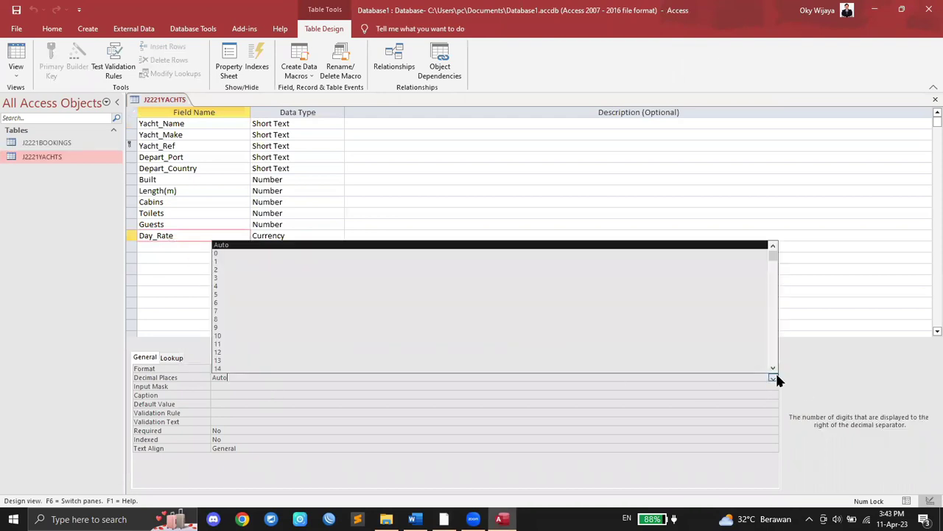
left_click(426, 259)
left_click(444, 368)
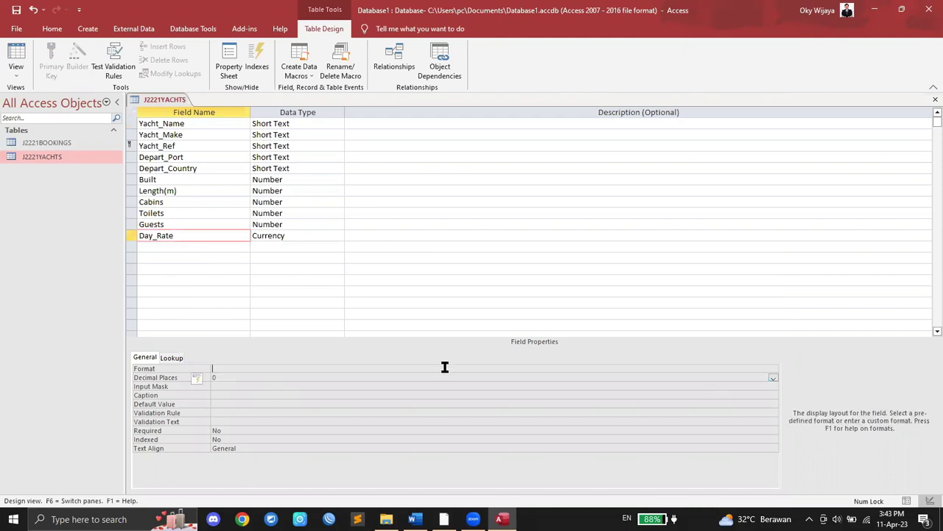
left_click(774, 369)
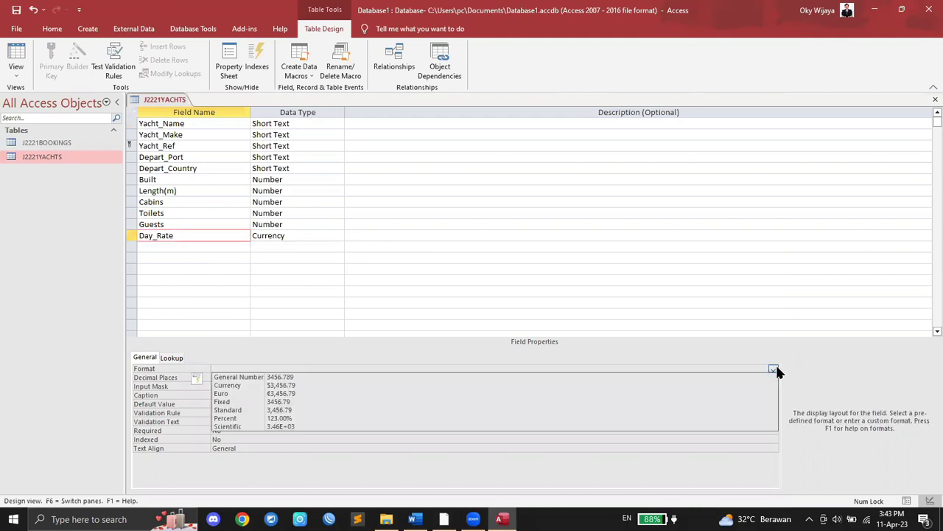
left_click(291, 385)
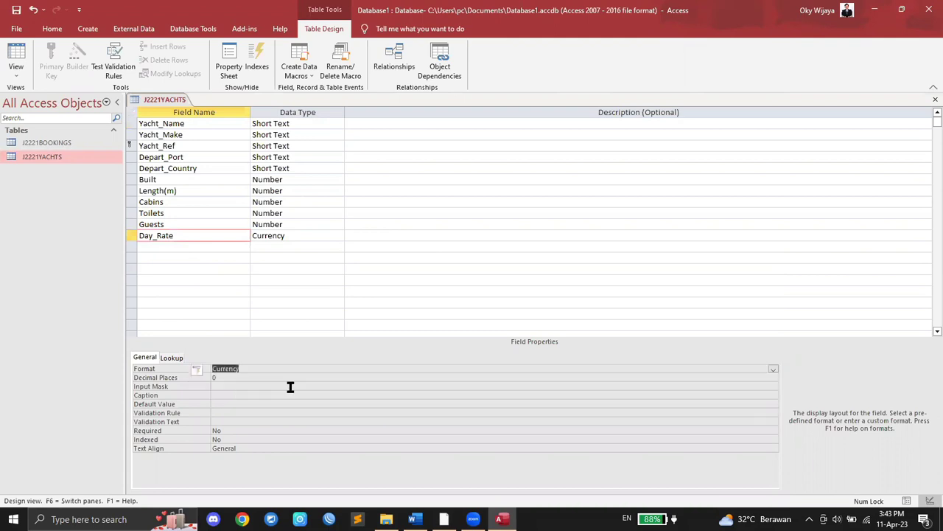
Step: Close the design, saving the changes, and reopen the datasheet
right_click(155, 98)
left_click(176, 123)
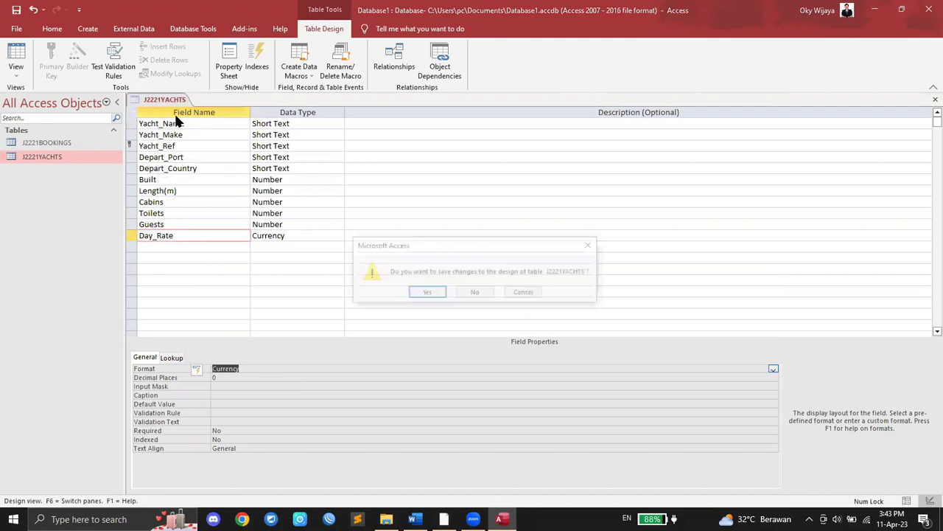
left_click(427, 293)
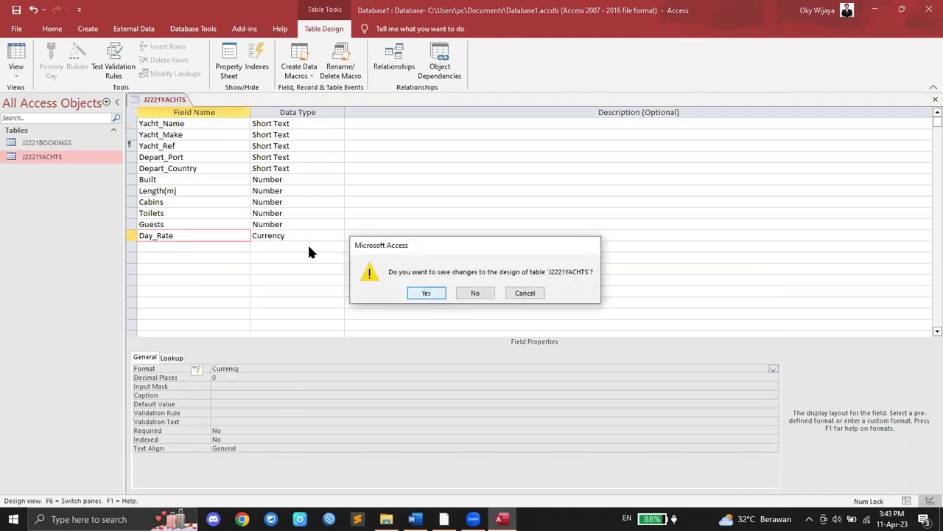
double_click(62, 158)
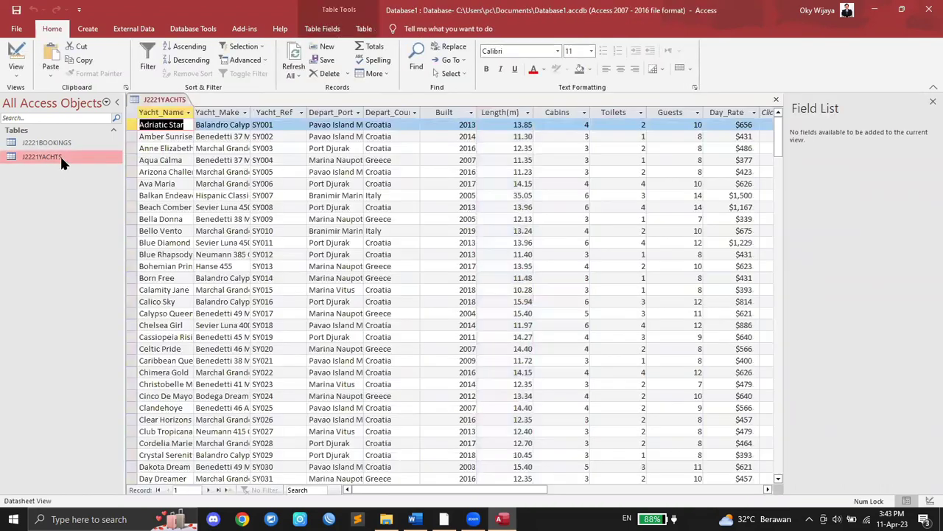
Step: Check the Length(m) and Day_Rate values, then scroll the task PDF to Evidence 4
left_click_drag(471, 489, 508, 489)
left_click(400, 112)
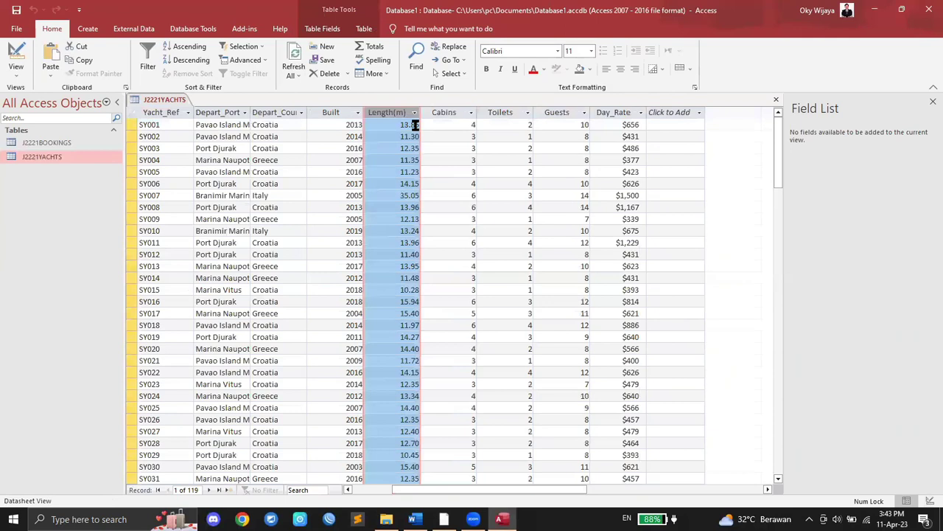
left_click(615, 112)
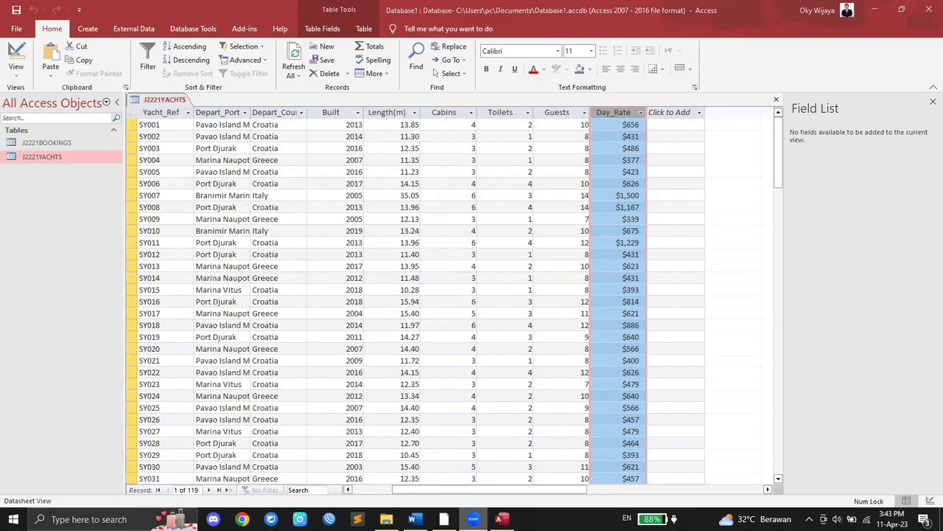
left_click(444, 519)
scroll(512, 381, "down", 2)
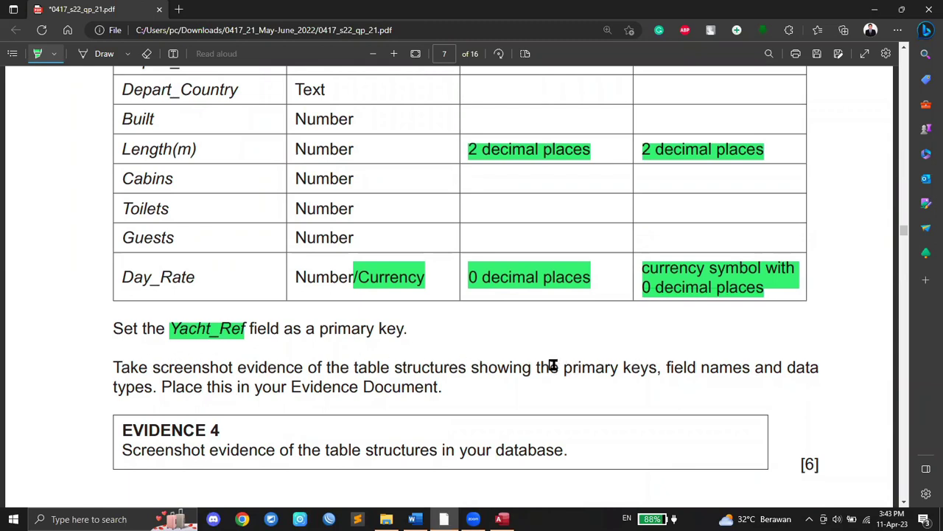
Step: Highlight 'primary keys, field names and data types' in the PDF and return to Access
mouse_move(474, 366)
left_mouse_down()
mouse_move(754, 368)
mouse_move(760, 381)
mouse_move(148, 385)
left_mouse_up()
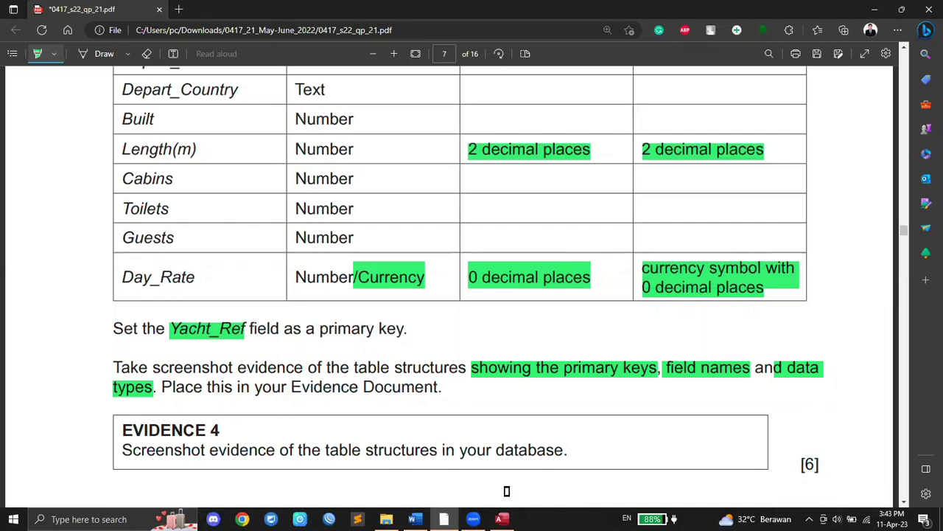
left_click(502, 519)
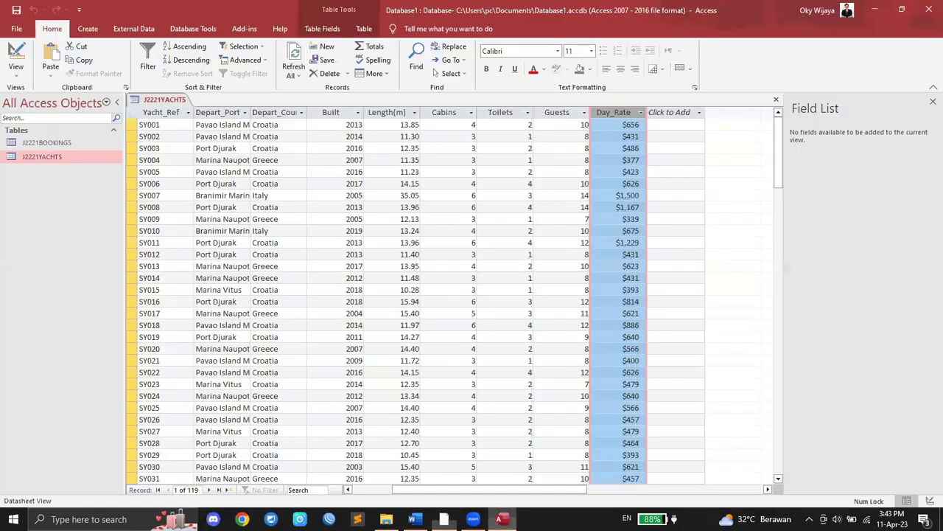
Step: Save J2221YACHTS and reopen it in Design View
right_click(151, 99)
left_click(192, 118)
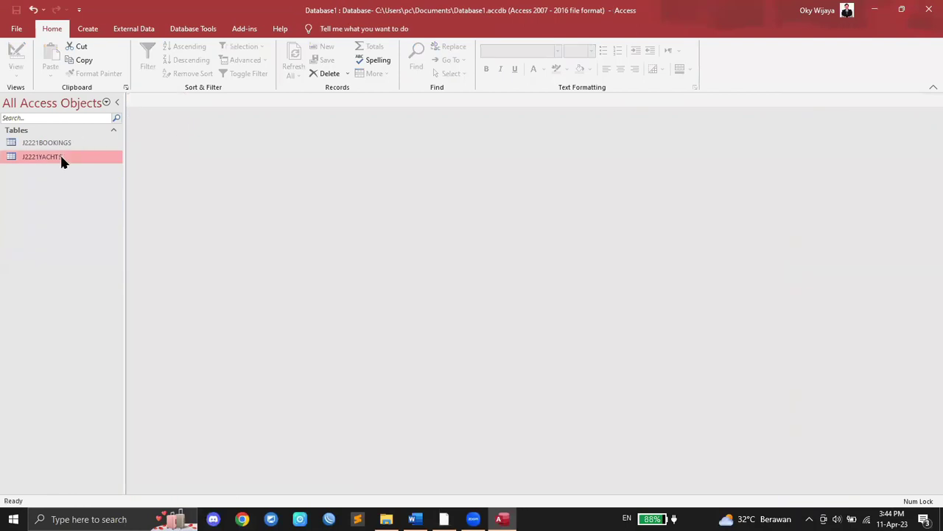
right_click(59, 156)
left_click(85, 176)
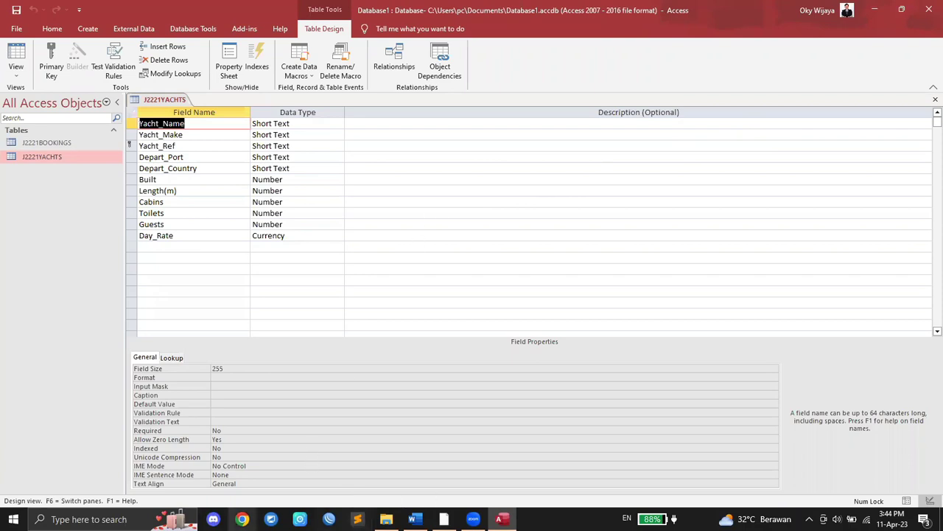
Step: Launch Snipping Tool via an 'sni' search, start a snip, then cancel it and select J2221BOOKINGS
left_click(133, 519)
type("sni")
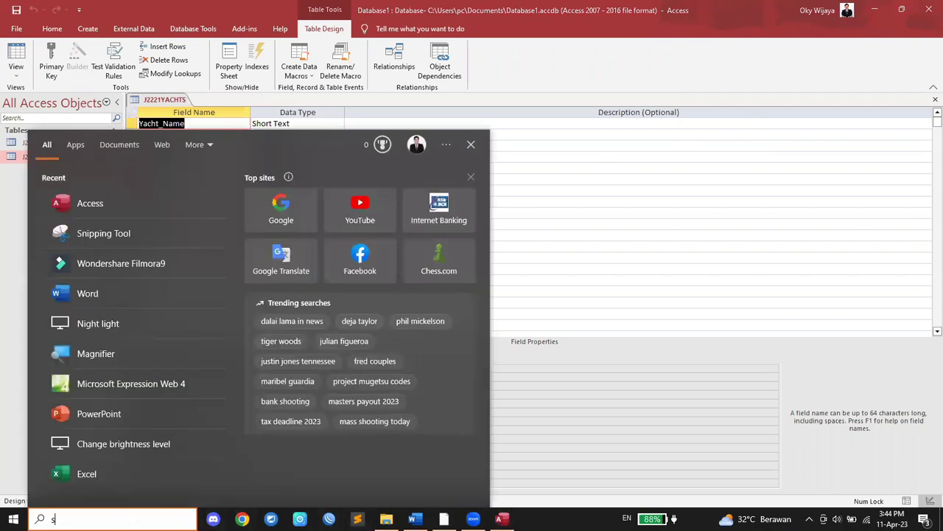
key("Return")
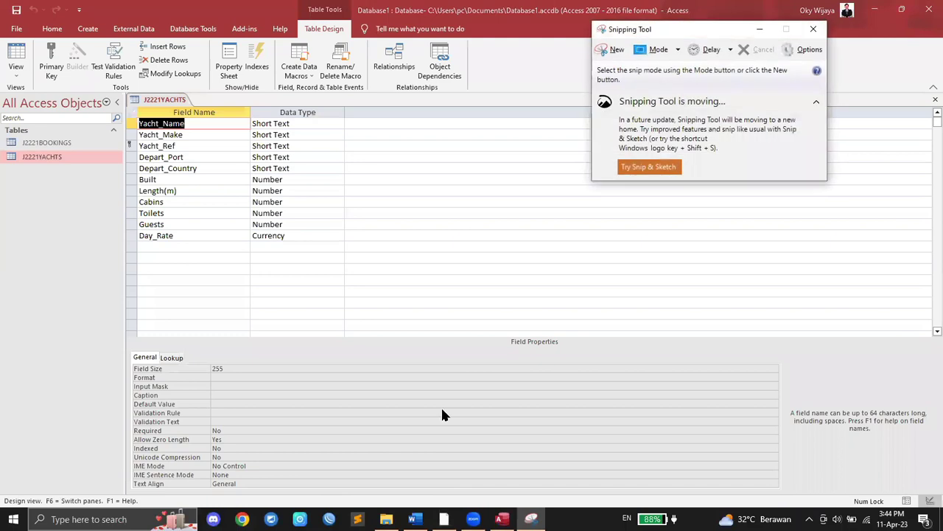
left_click(611, 49)
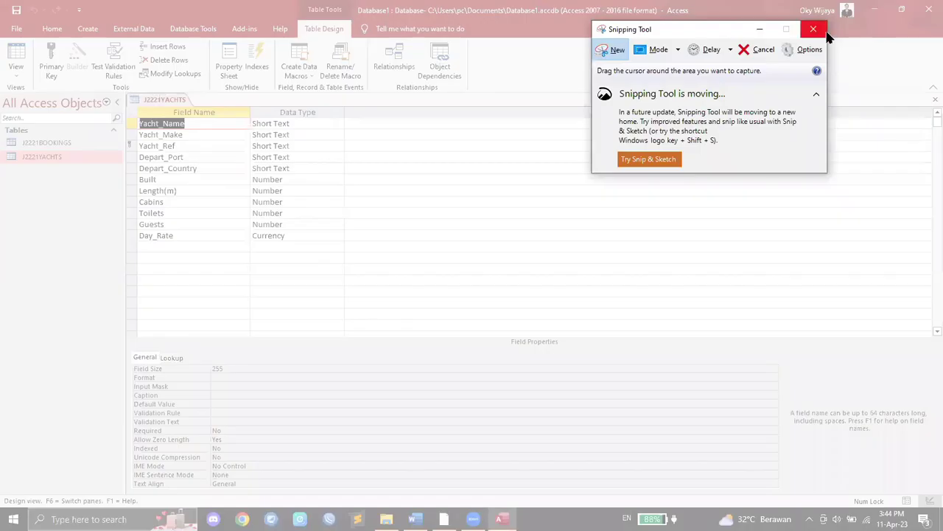
left_click(610, 51)
left_click(63, 140)
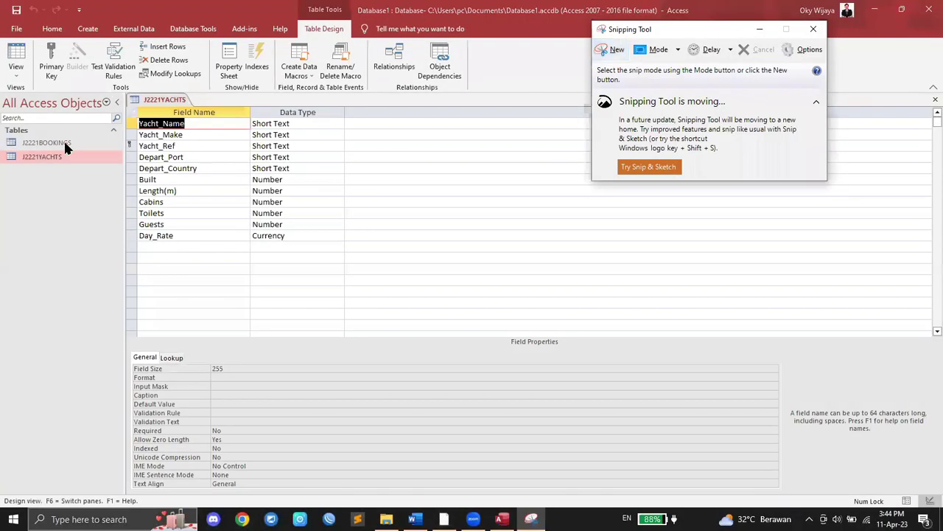
left_click(63, 142)
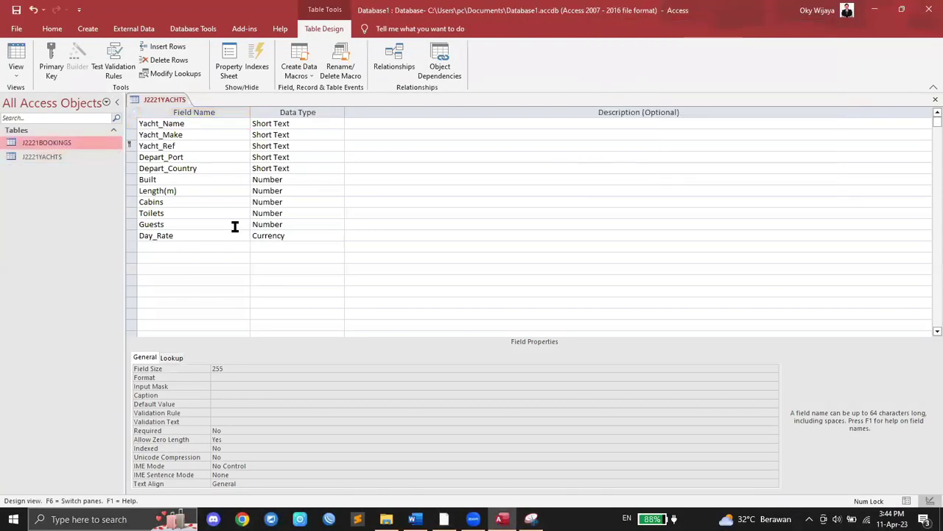
Step: Open J2221BOOKINGS in Design View, snip its field list, and copy the snip
right_click(48, 147)
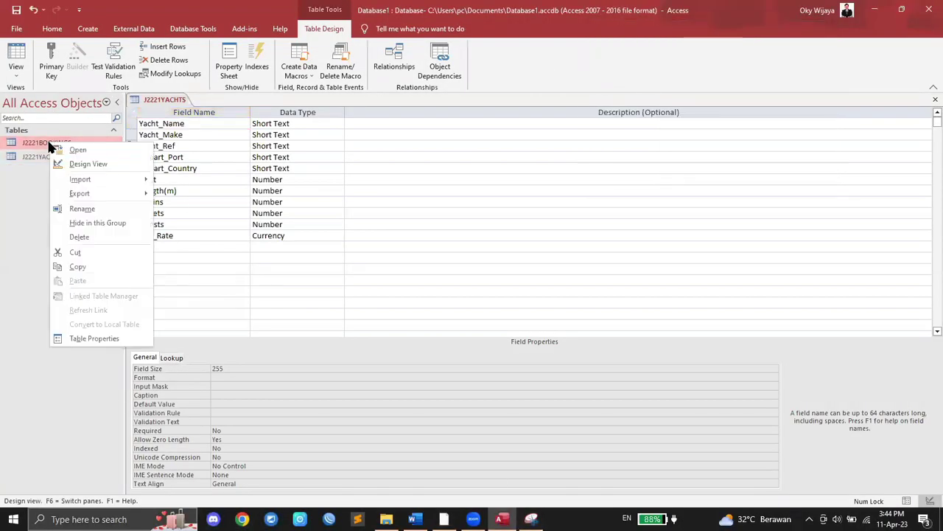
left_click(88, 164)
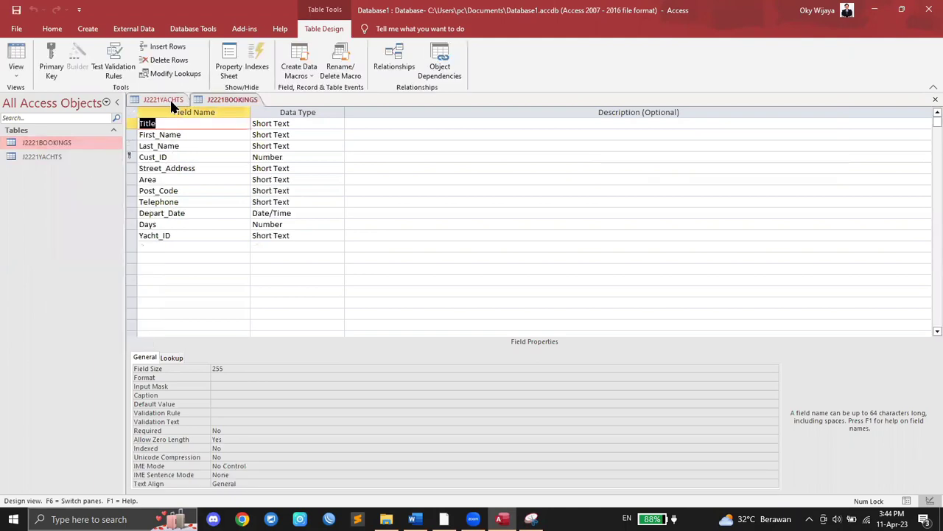
left_click(531, 518)
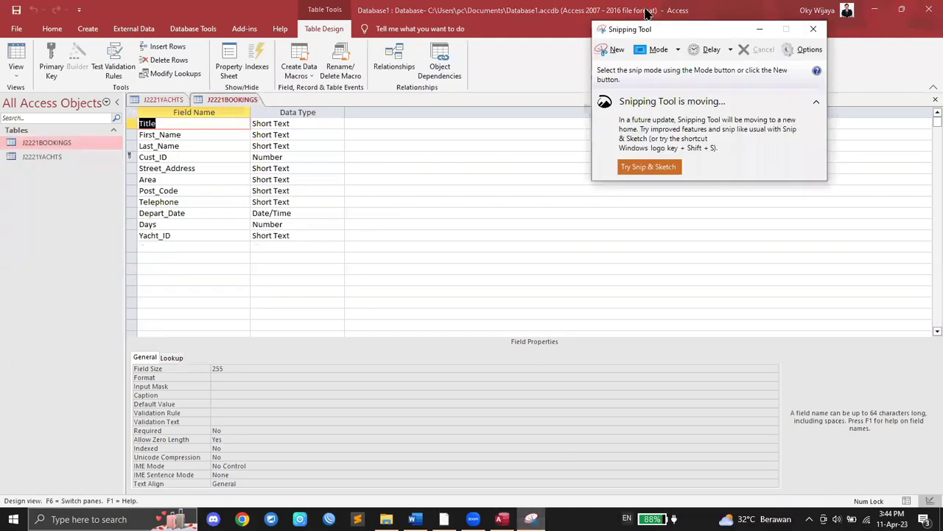
left_click(609, 50)
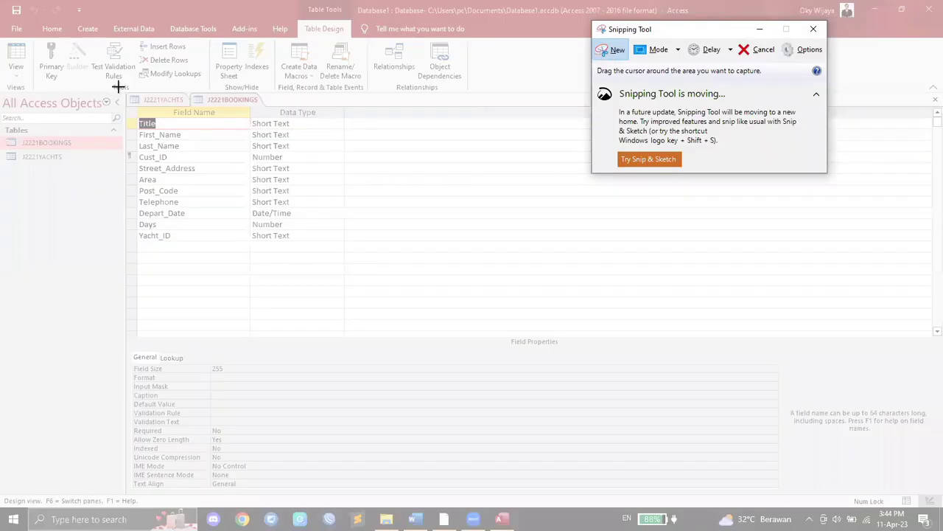
left_click_drag(123, 88, 352, 245)
left_click_drag(352, 251, 352, 250)
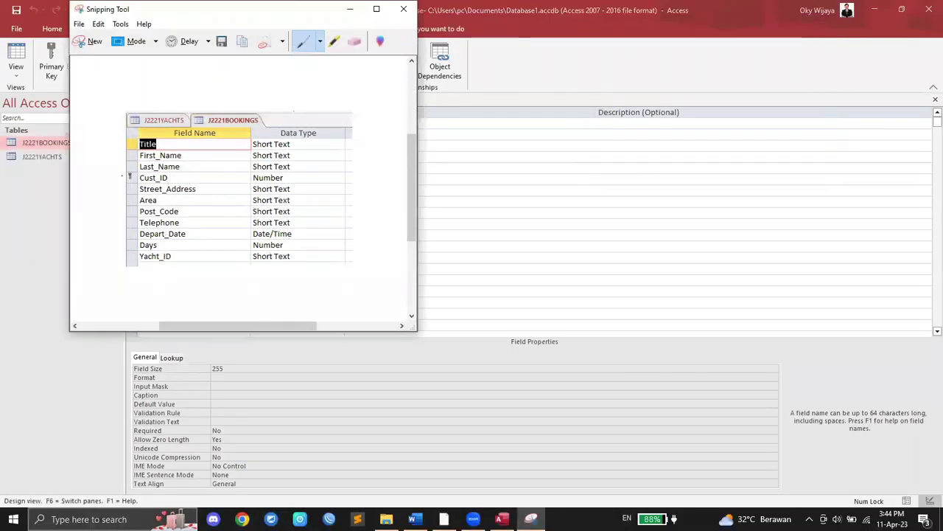
right_click(251, 187)
left_click(283, 208)
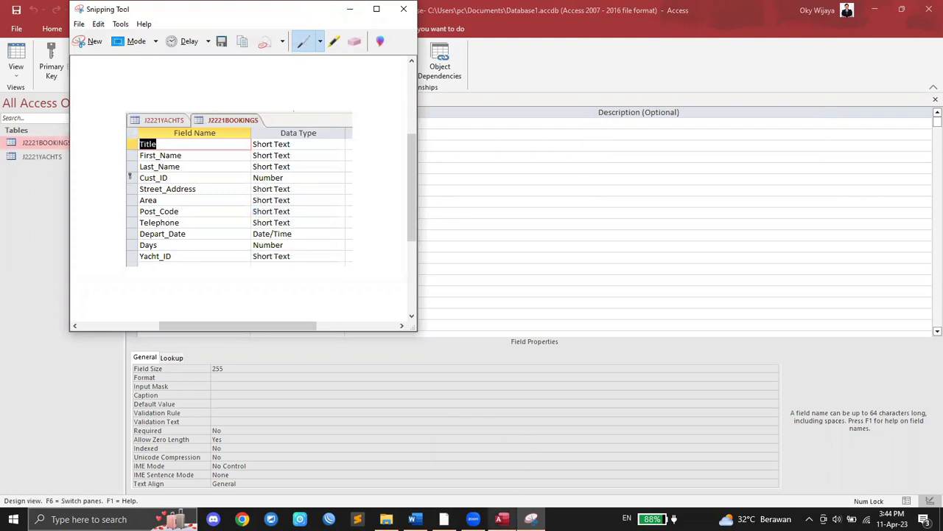
left_click(501, 519)
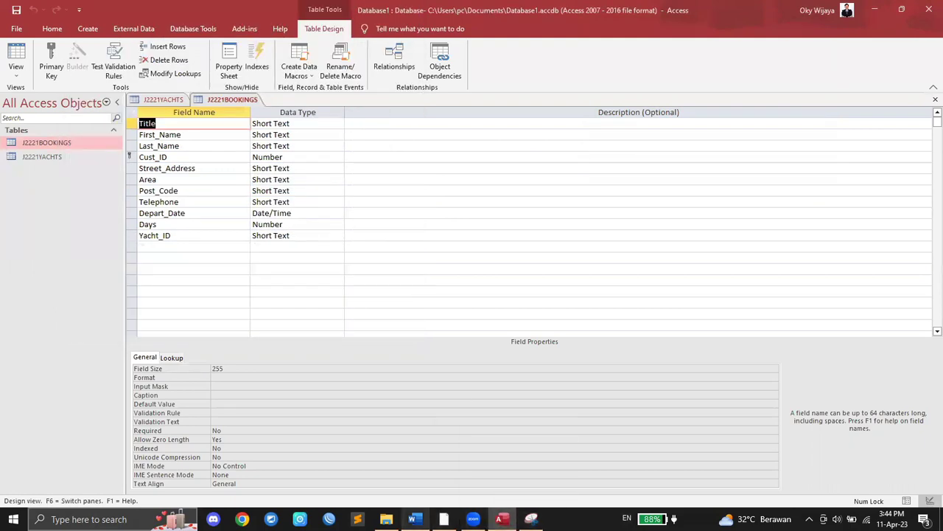
Step: Paste the J2221BOOKINGS structure screenshot as a bitmap under Step 13 – EVIDENCE 4 in Word
key("alt+Tab")
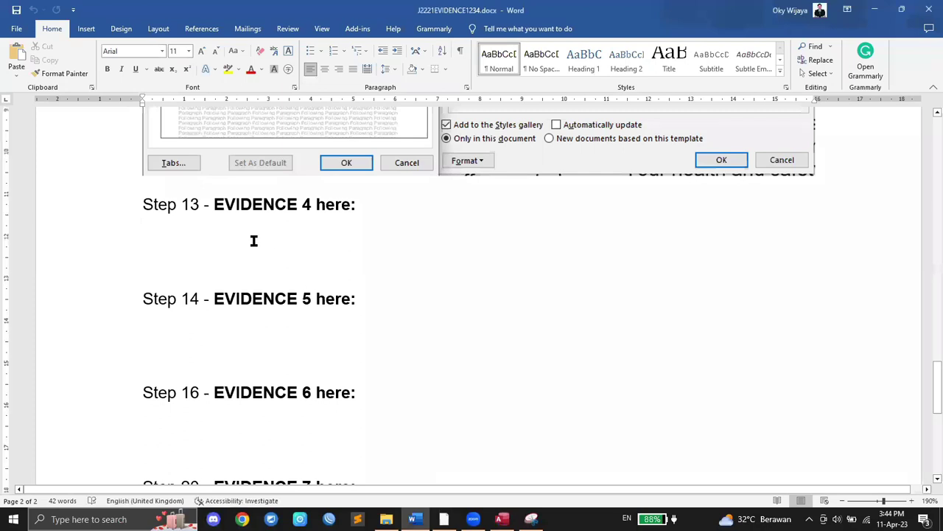
left_click(18, 66)
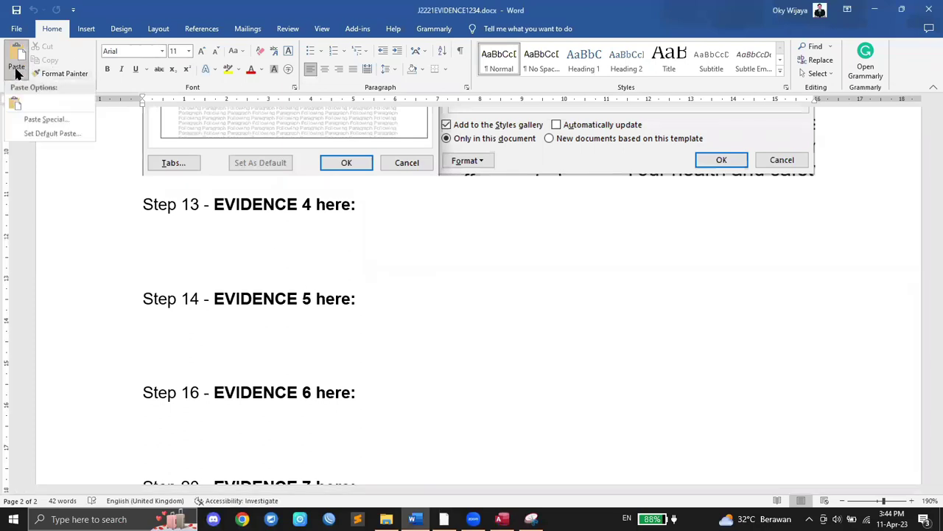
left_click(44, 119)
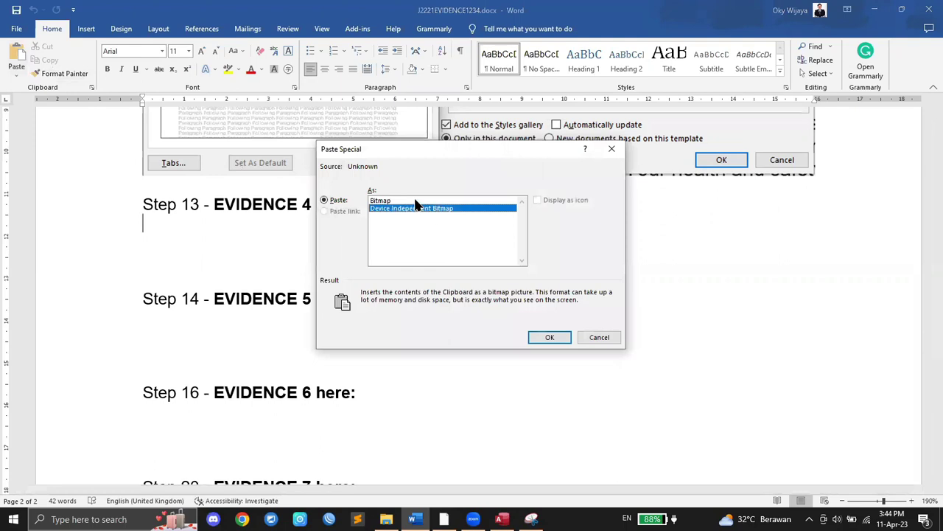
left_click(417, 201)
left_click(545, 338)
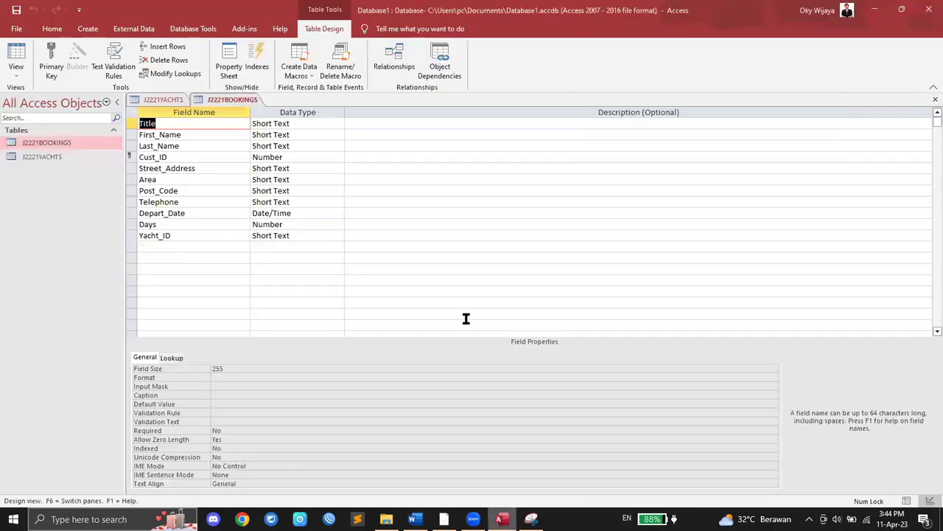
key("alt+Tab")
right_click(228, 105)
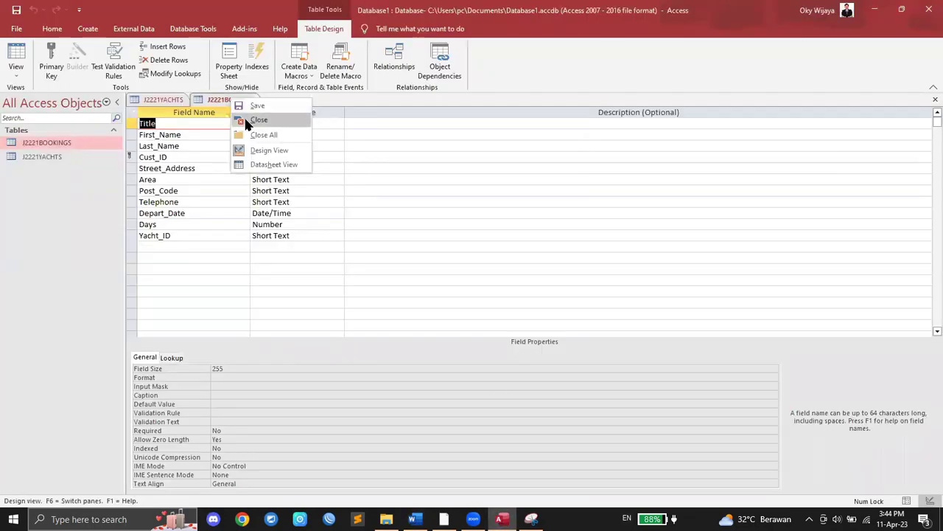
Step: Close the J2221BOOKINGS design view and copy a Snipping Tool capture of the J2221YACHTS fields and data types
left_click(244, 119)
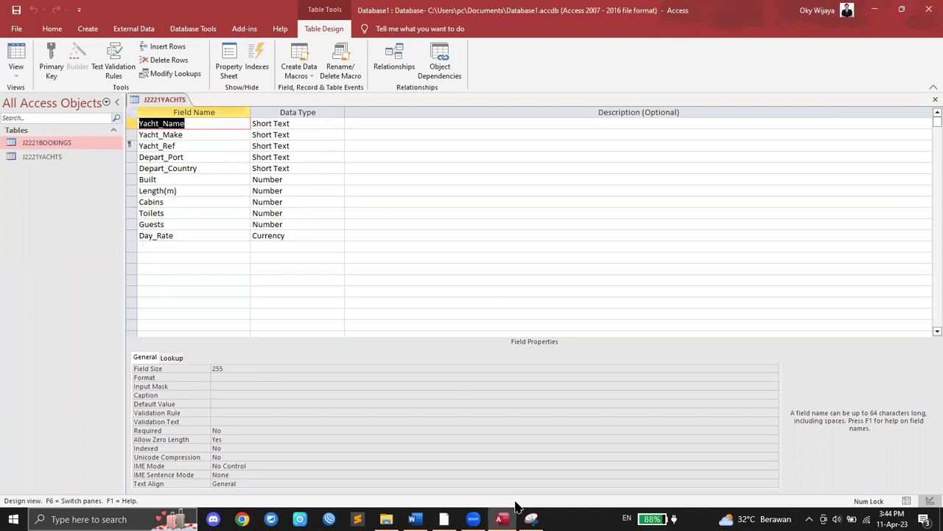
left_click(531, 519)
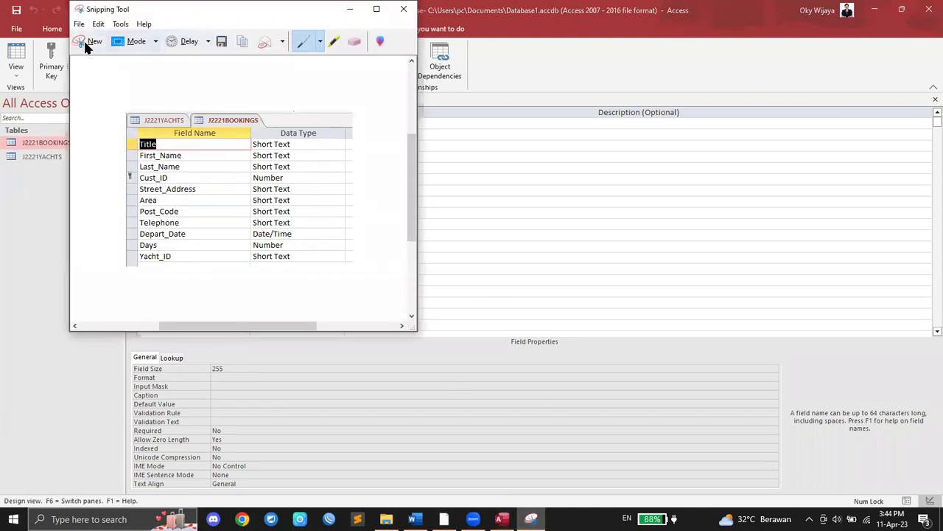
left_click(92, 44)
left_click_drag(126, 93, 350, 244)
right_click(193, 155)
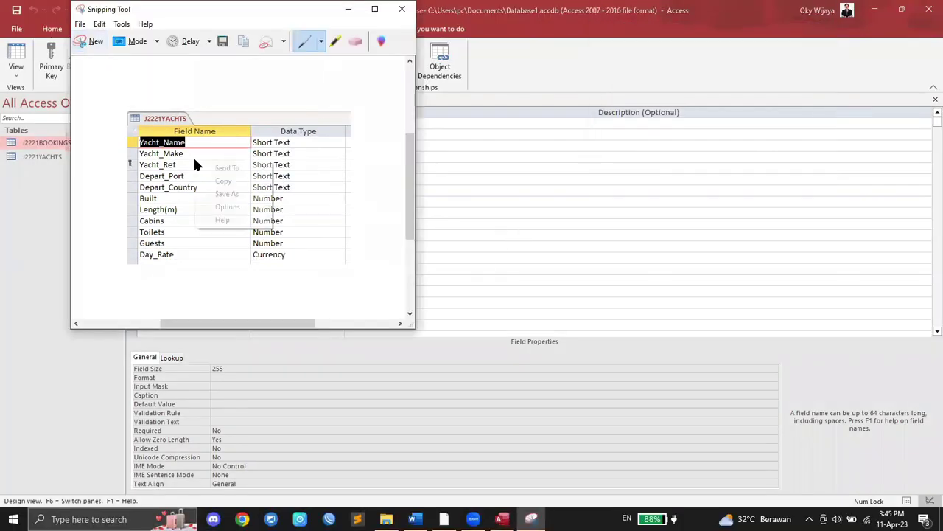
left_click(221, 180)
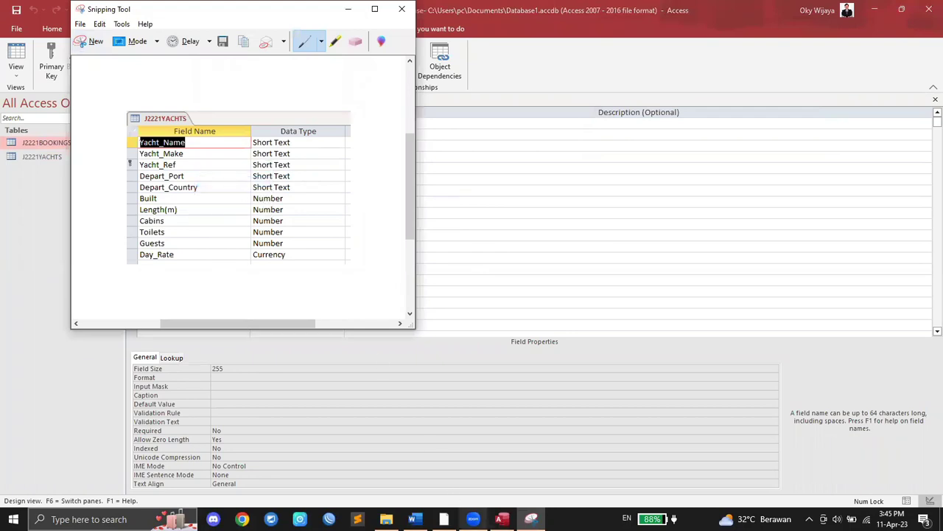
left_click(415, 519)
scroll(230, 405, "down", 2)
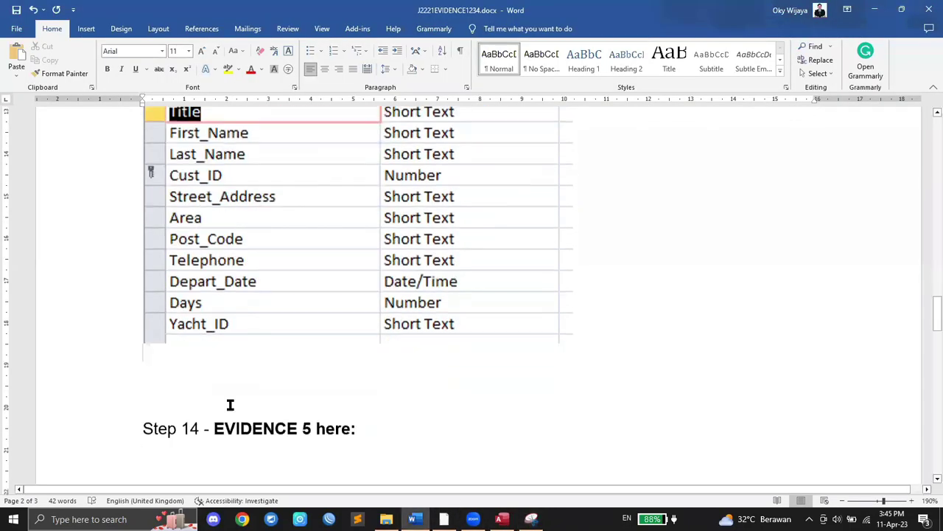
Step: Paste the J2221YACHTS structure screenshot as a bitmap below the bookings image in Word
left_click(16, 71)
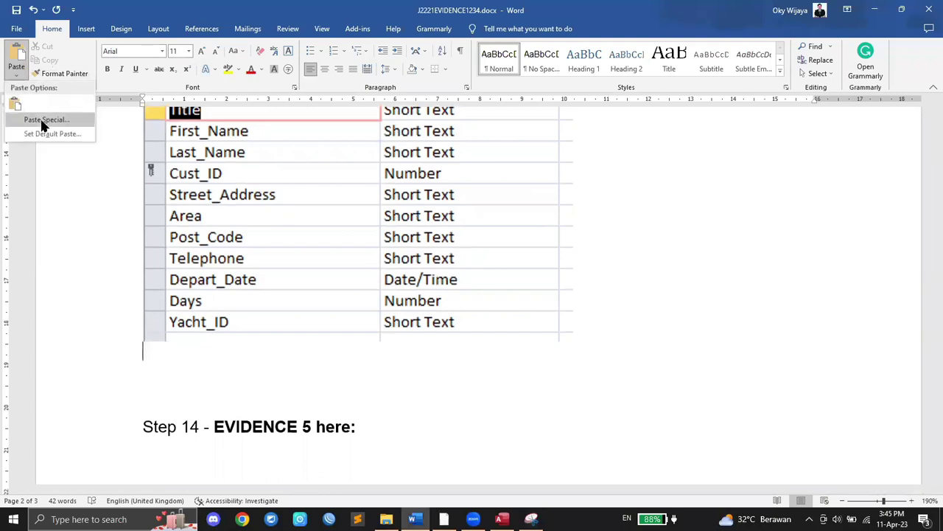
left_click(42, 125)
left_click(416, 201)
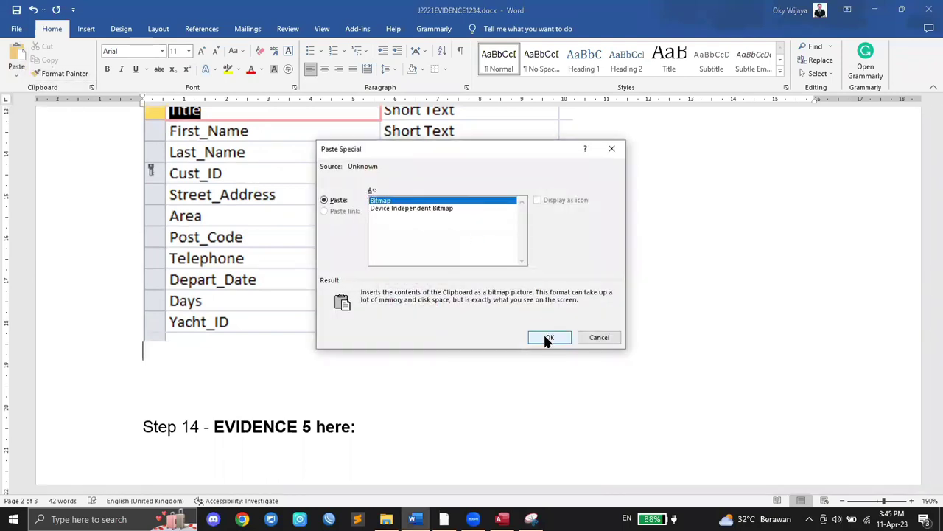
left_click(549, 337)
scroll(547, 338, "up", 3)
scroll(545, 338, "down", 6)
scroll(516, 442, "up", 2)
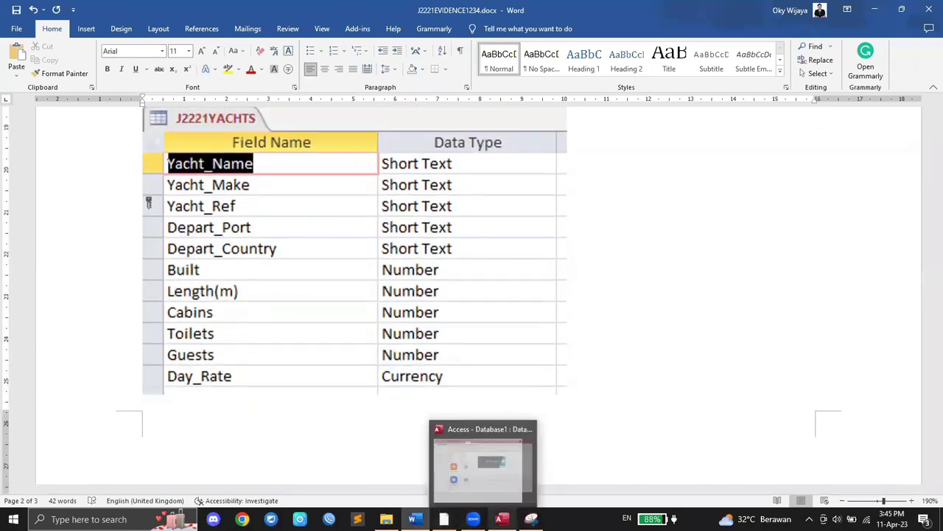
left_click(501, 519)
left_click(444, 519)
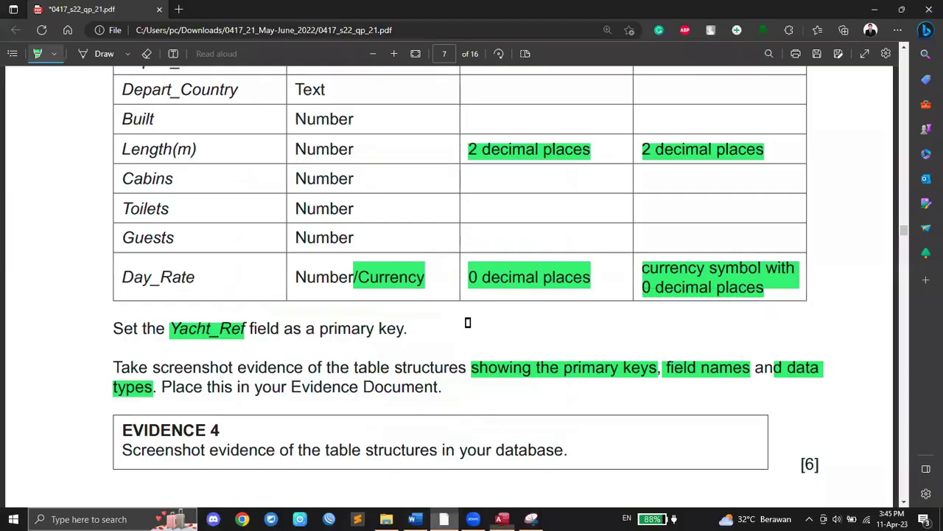
Step: Highlight 'Create', 'one-to-many', 'Yacht_Ref' and 'Yacht_ID' in question 14 of the exam paper
scroll(455, 300, "down", 1)
left_click_drag(123, 241, 568, 250)
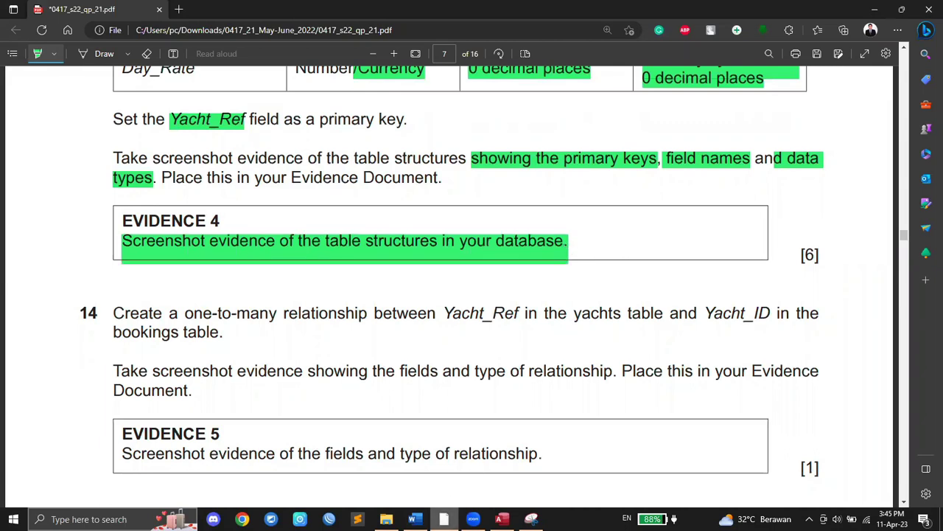
left_click(474, 518)
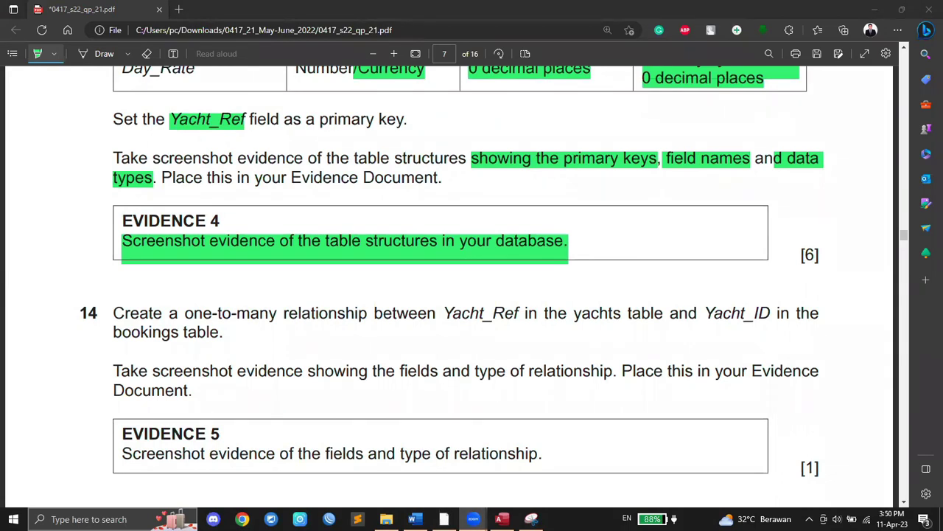
scroll(236, 308, "down", 1)
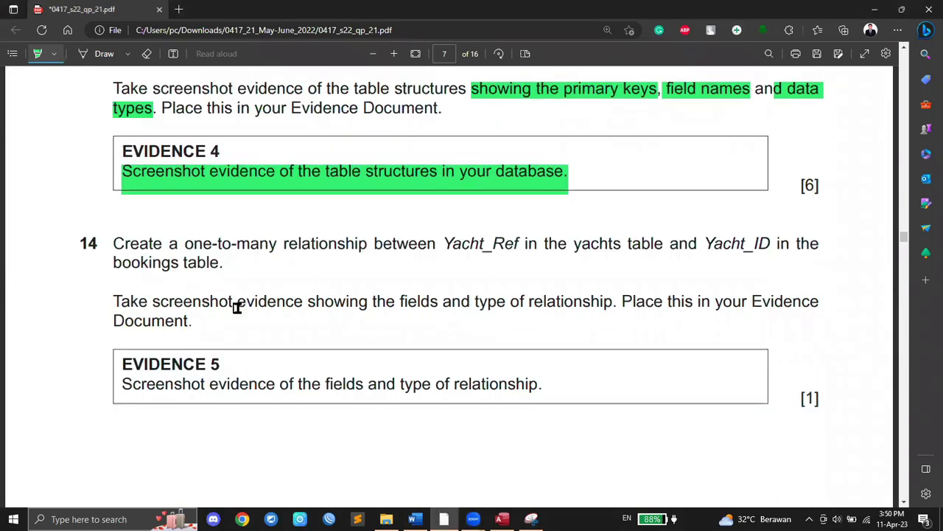
scroll(237, 307, "down", 1)
left_click_drag(113, 175, 279, 175)
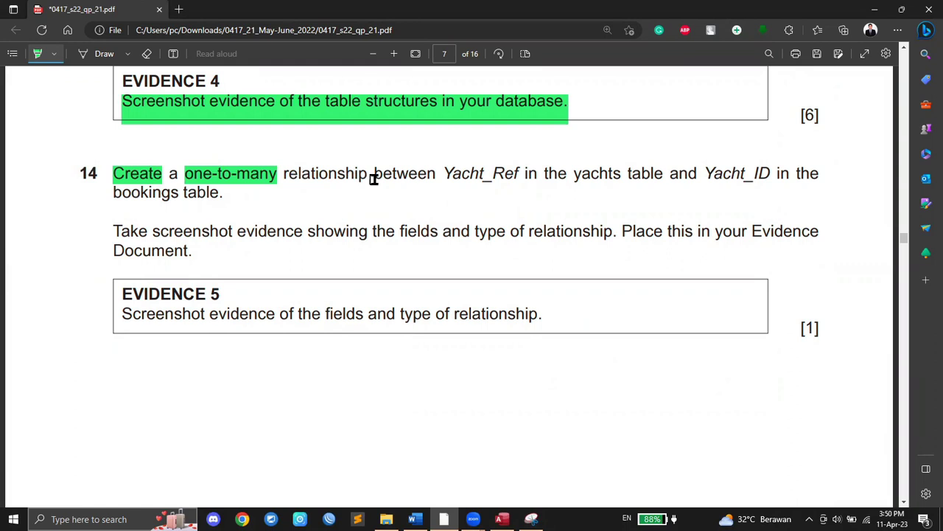
left_click_drag(445, 174, 520, 173)
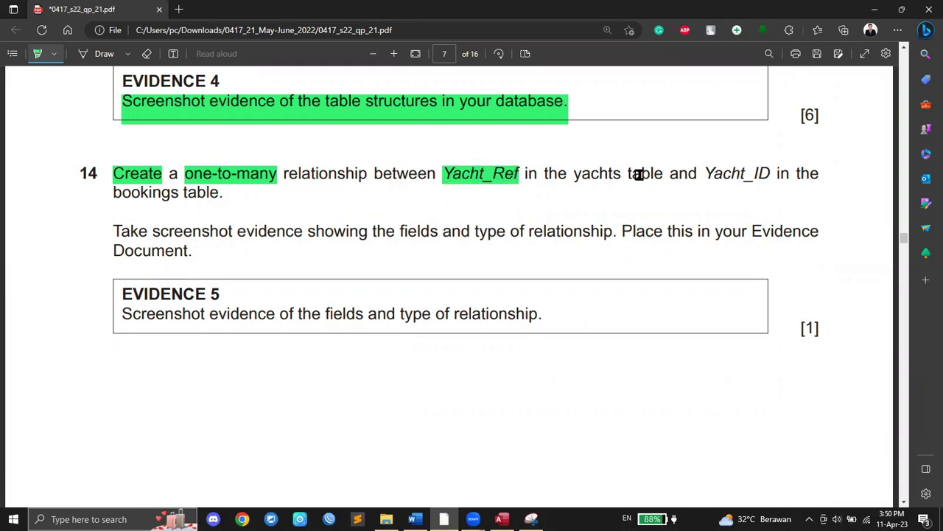
left_click_drag(706, 175, 771, 180)
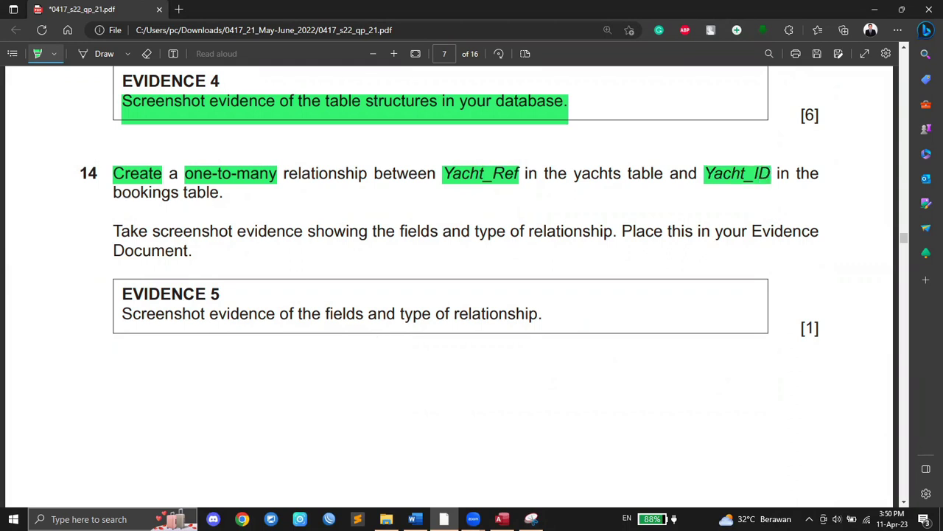
left_click(502, 519)
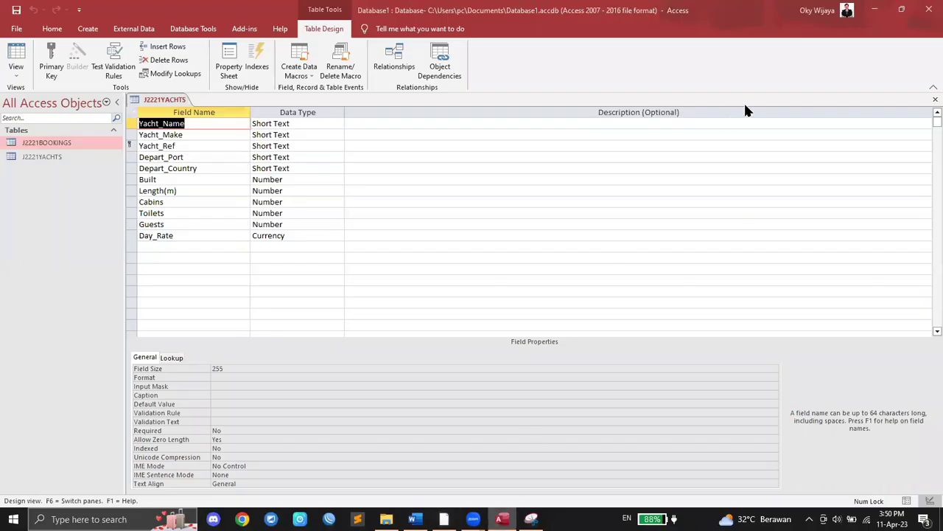
Step: Close the J2221YACHTS design view and open Relationships through a Tell Me search for 'rela'
right_click(190, 106)
left_click(210, 120)
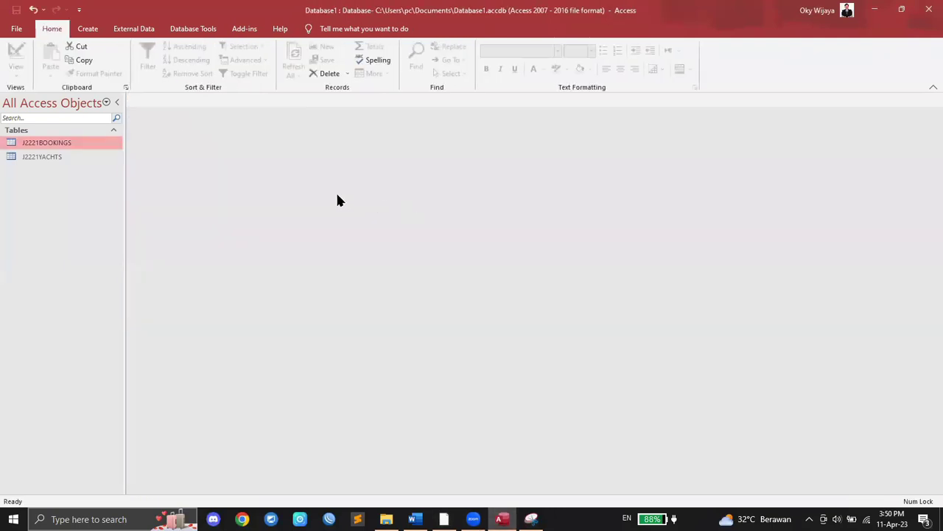
left_click(327, 28)
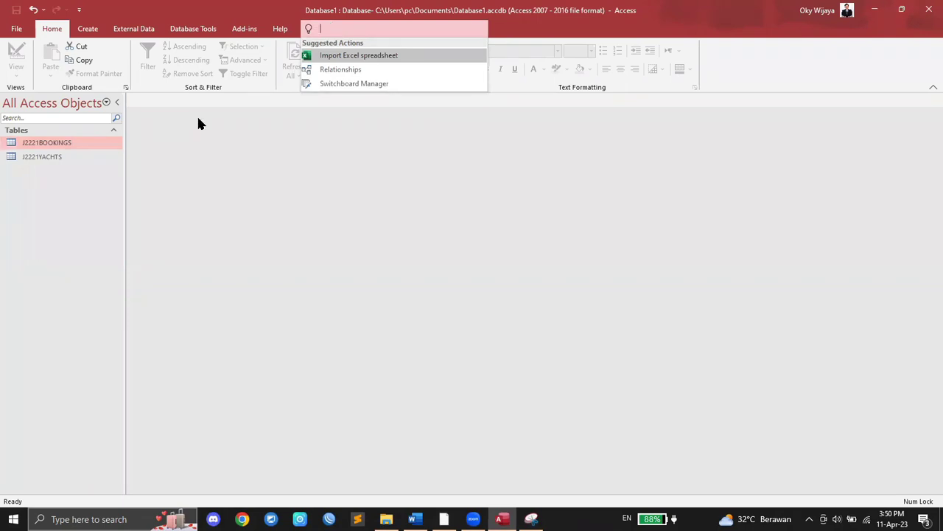
type("relatio")
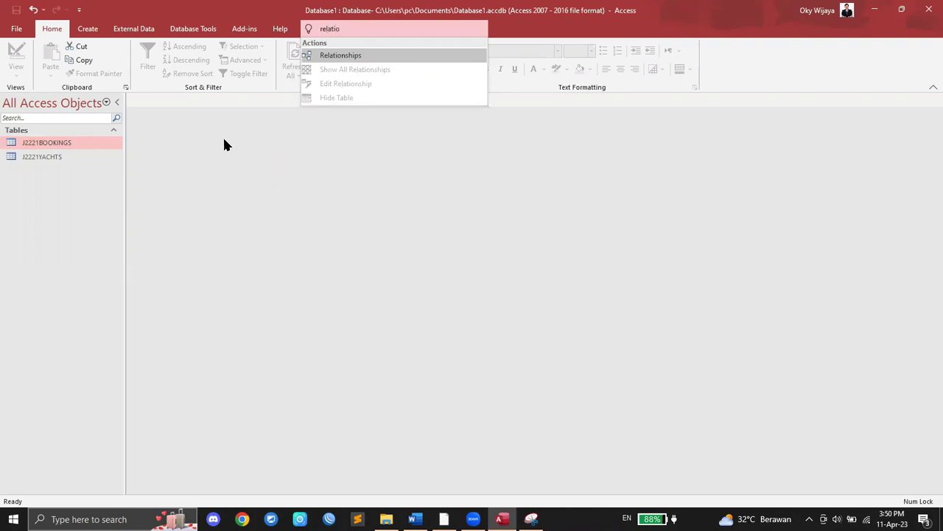
left_click(357, 57)
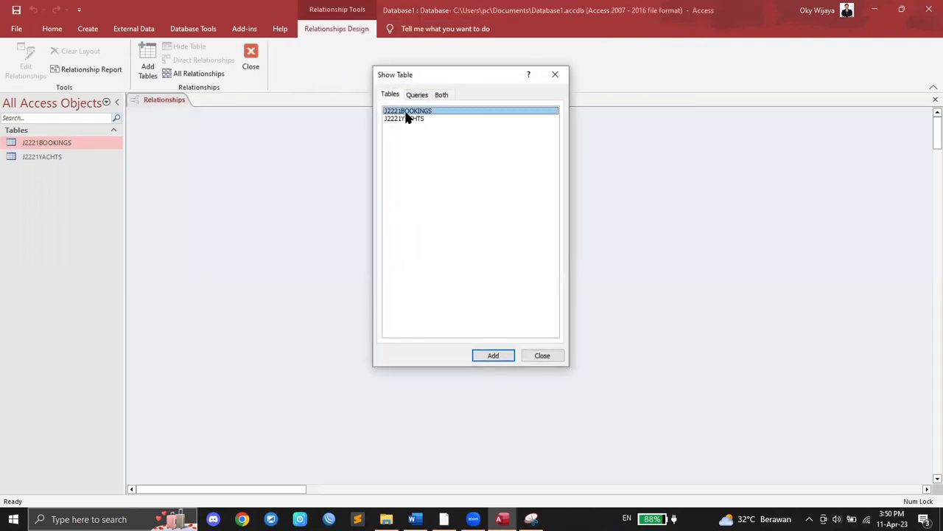
Step: Add J2221BOOKINGS and J2221YACHTS to the layout and stretch both boxes to show every field
left_click(494, 355)
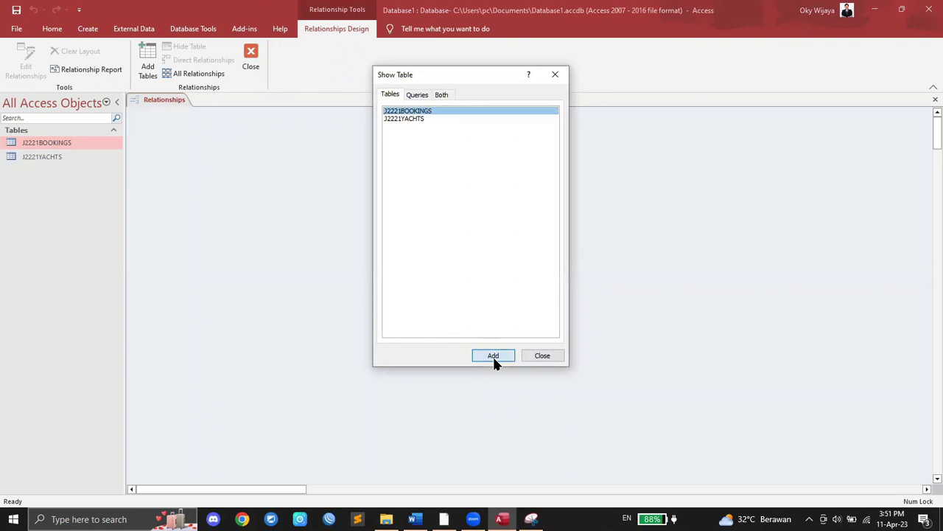
left_click(413, 120)
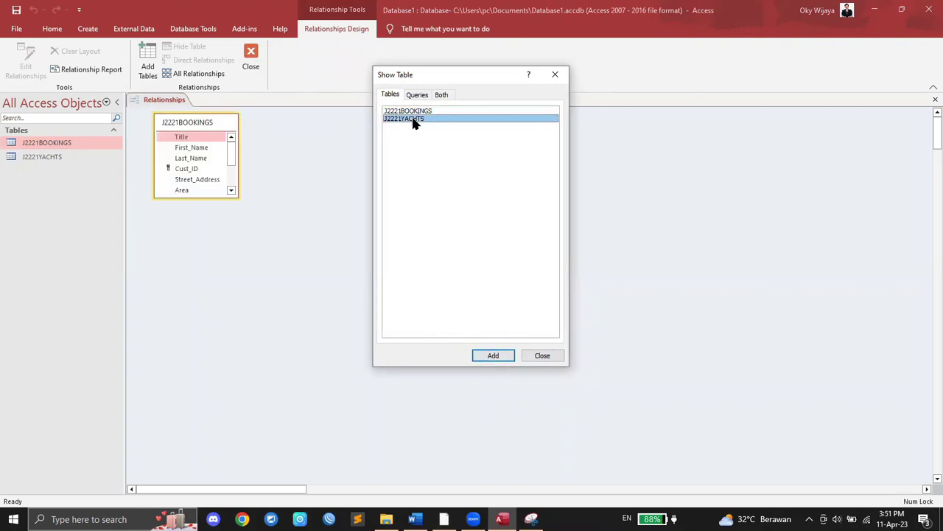
left_click(494, 358)
left_click(553, 356)
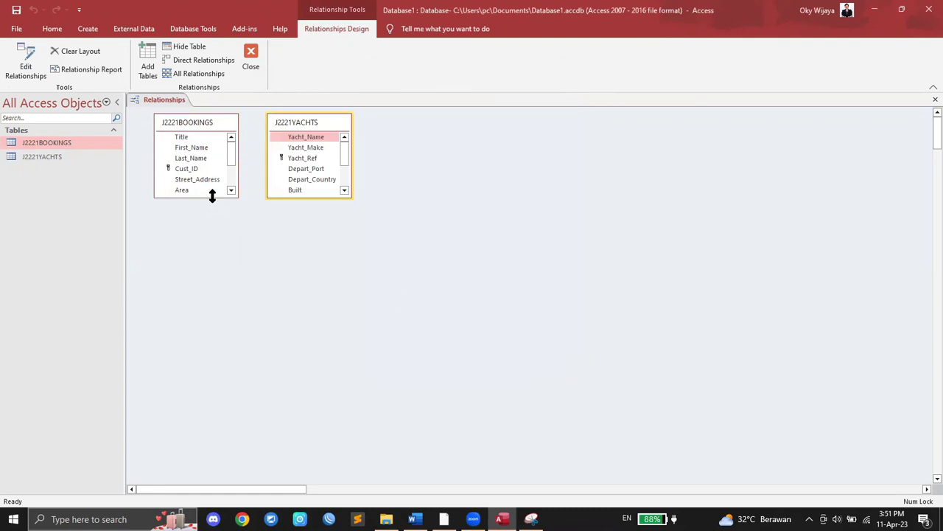
left_click_drag(212, 196, 214, 306)
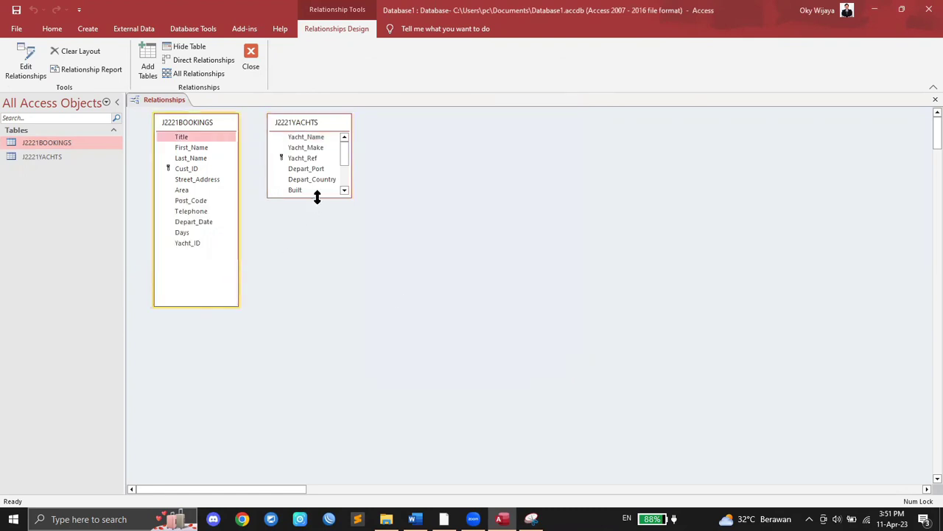
left_click_drag(317, 196, 317, 305)
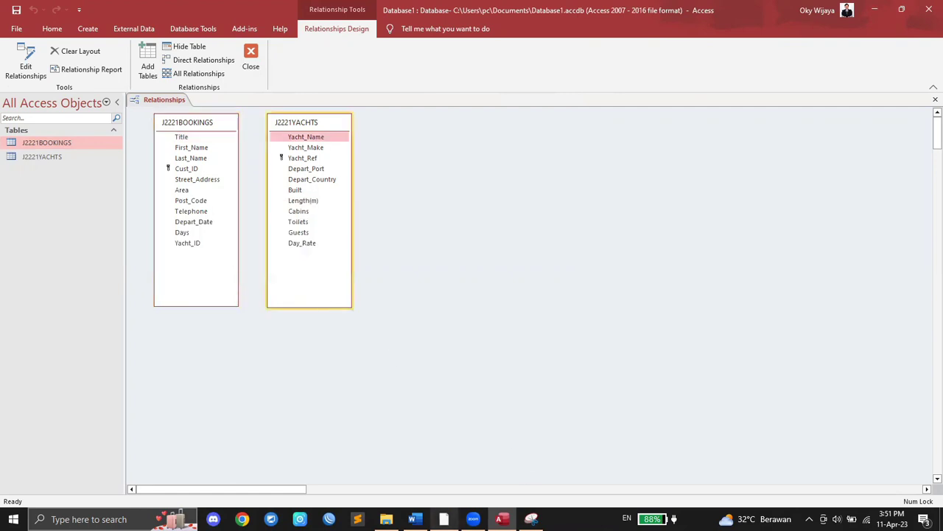
Step: Swap the boxes so J2221YACHTS sits on the left and J2221BOOKINGS on the right
left_click(444, 519)
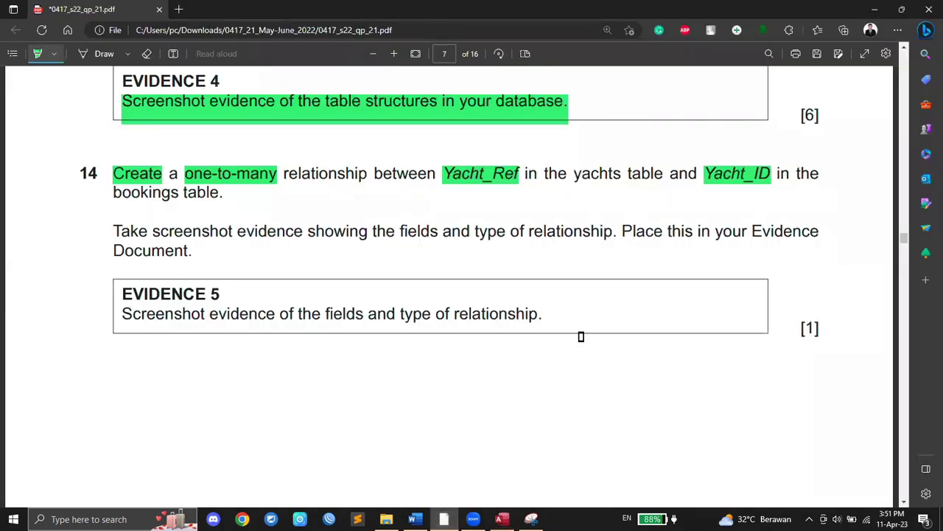
left_click(502, 519)
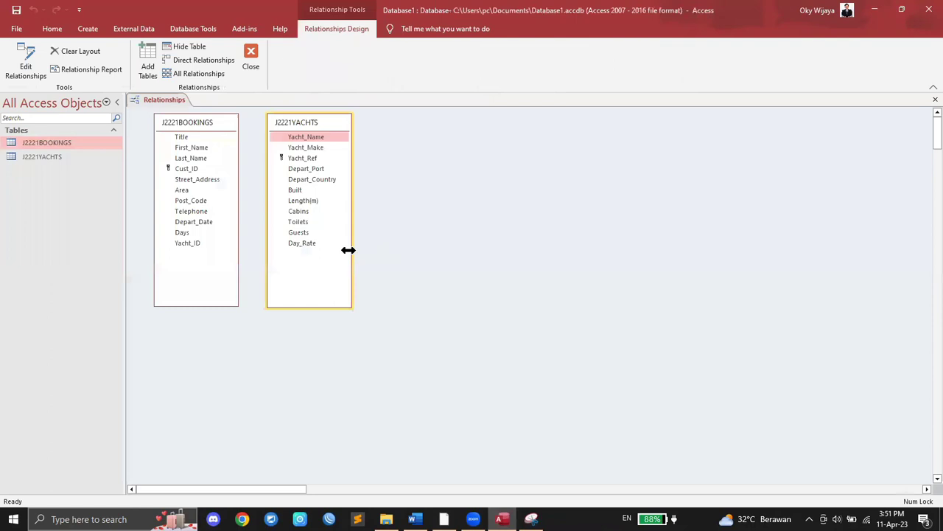
left_click(213, 124)
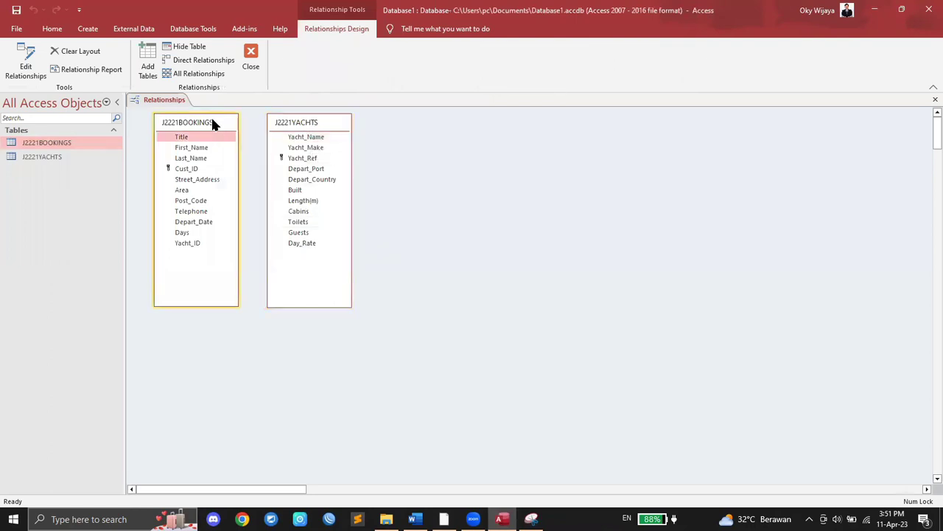
left_click_drag(212, 124, 461, 122)
left_click_drag(316, 123, 262, 126)
left_click(457, 122)
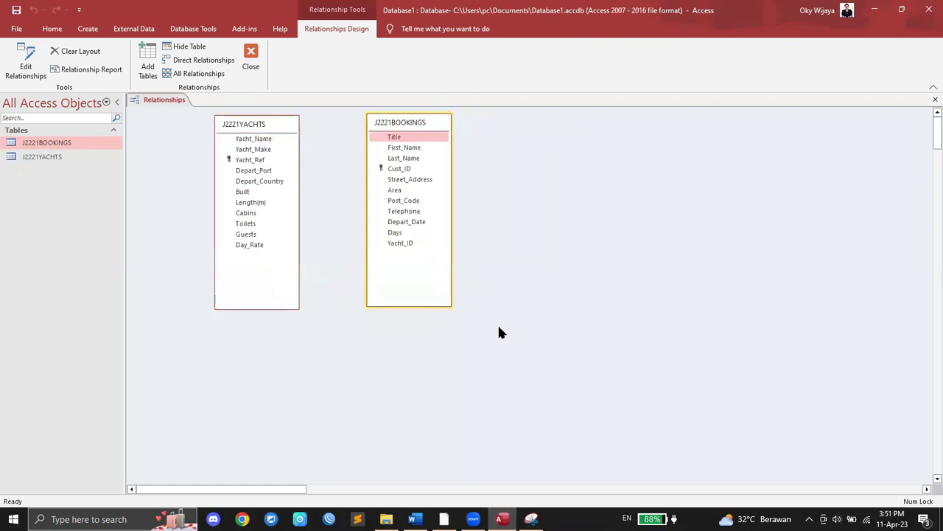
left_click(445, 519)
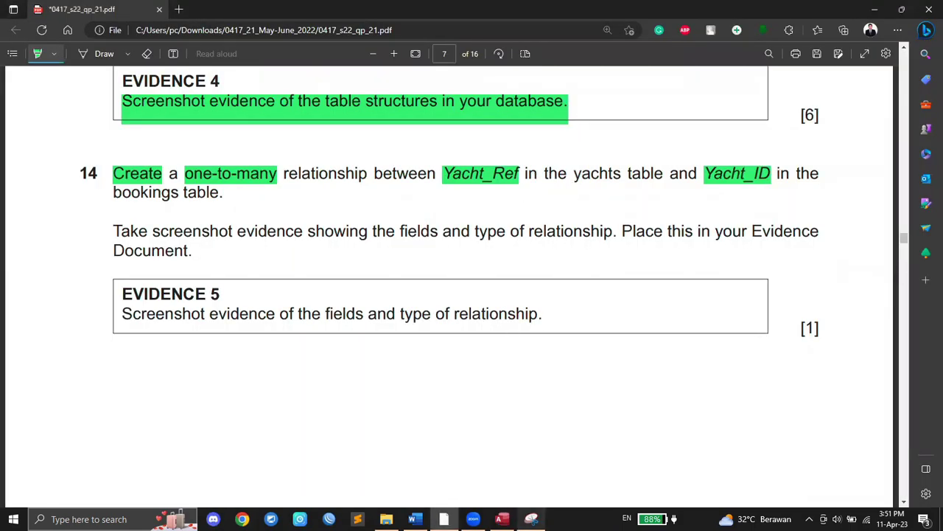
Step: Link Yacht_Ref in J2221YACHTS to Yacht_ID in J2221BOOKINGS as a one-to-many relationship
left_click(502, 518)
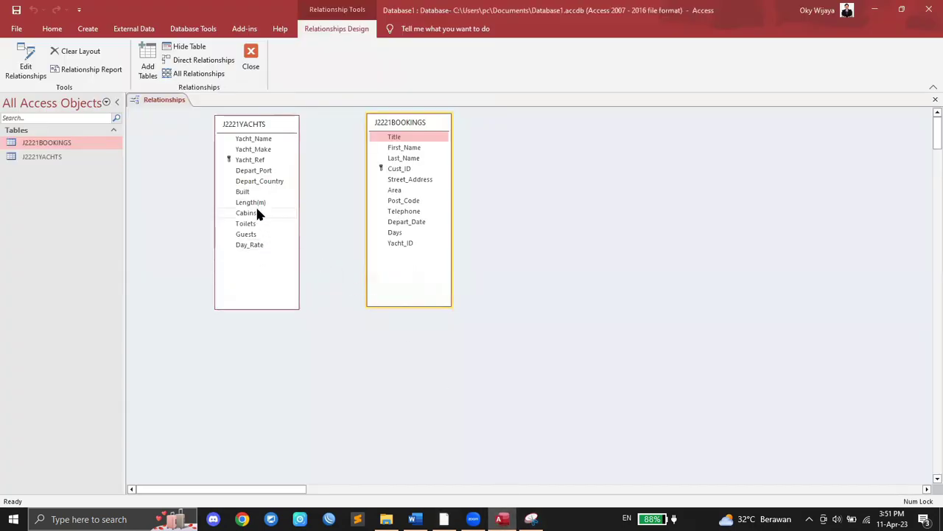
left_click(250, 161)
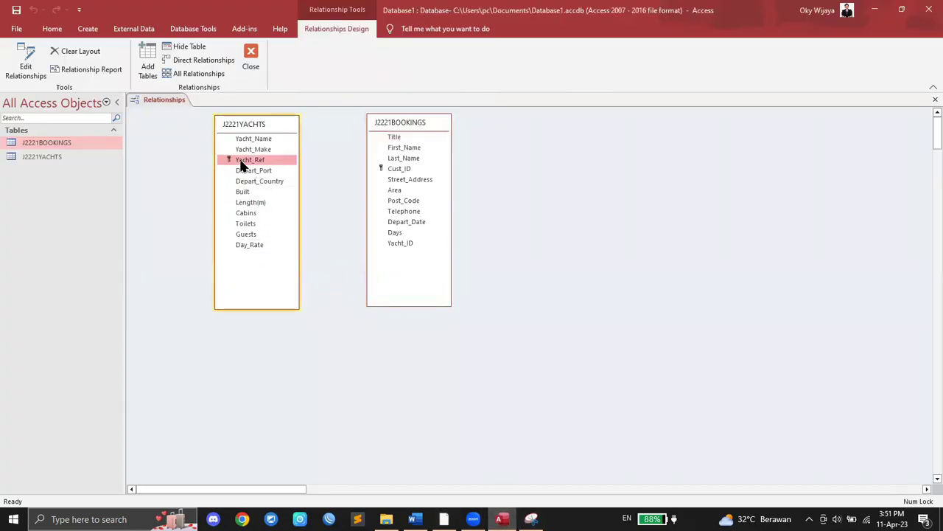
left_click_drag(247, 164, 406, 249)
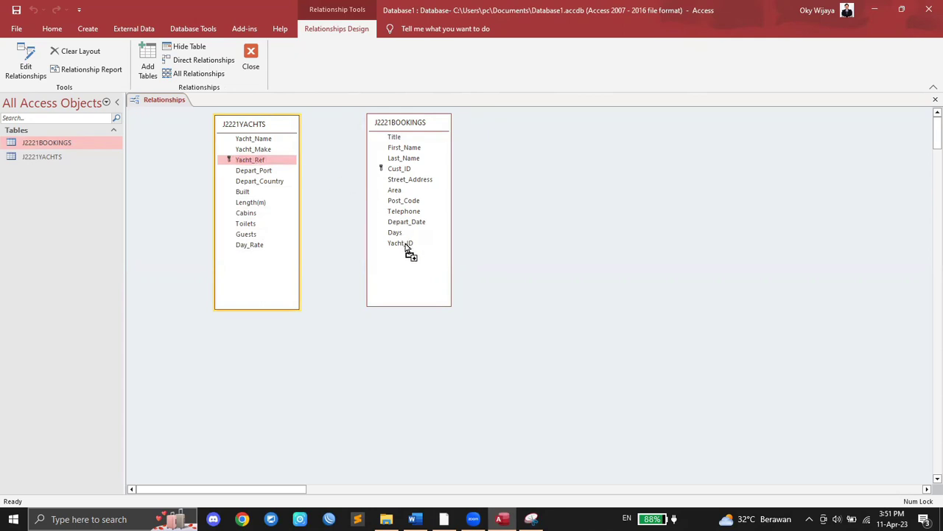
left_click_drag(405, 245, 405, 246)
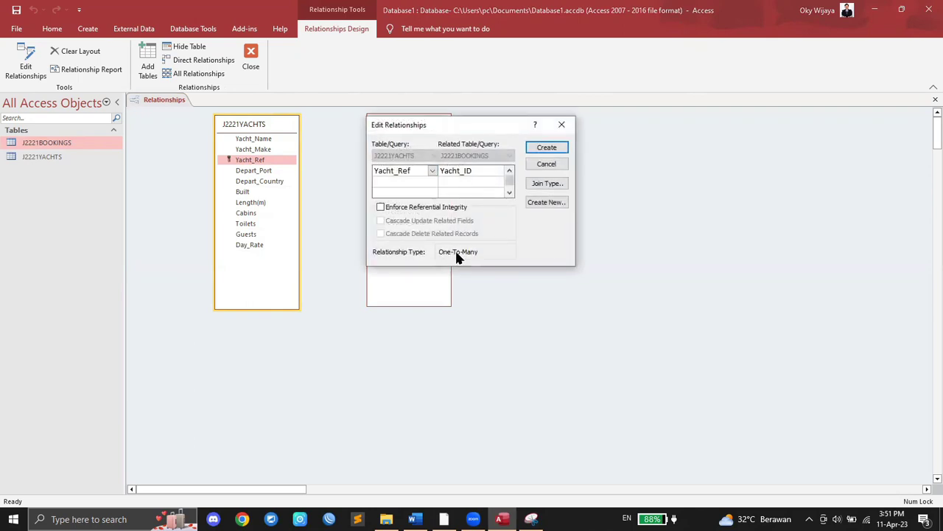
left_click(547, 150)
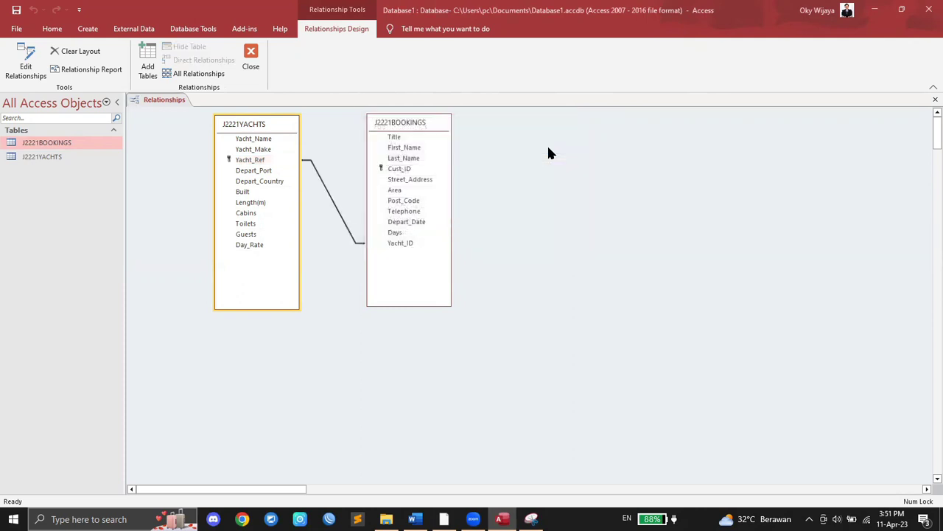
left_click_drag(434, 118, 458, 163)
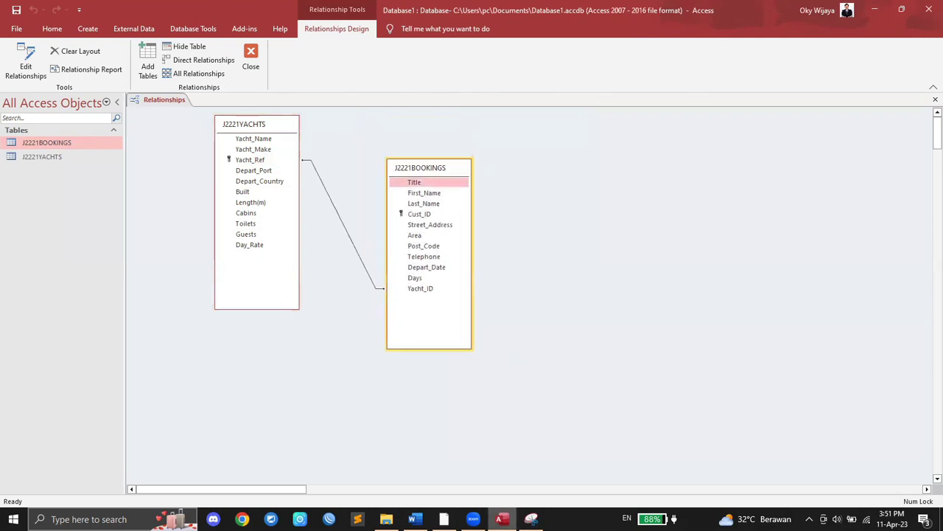
left_click(444, 519)
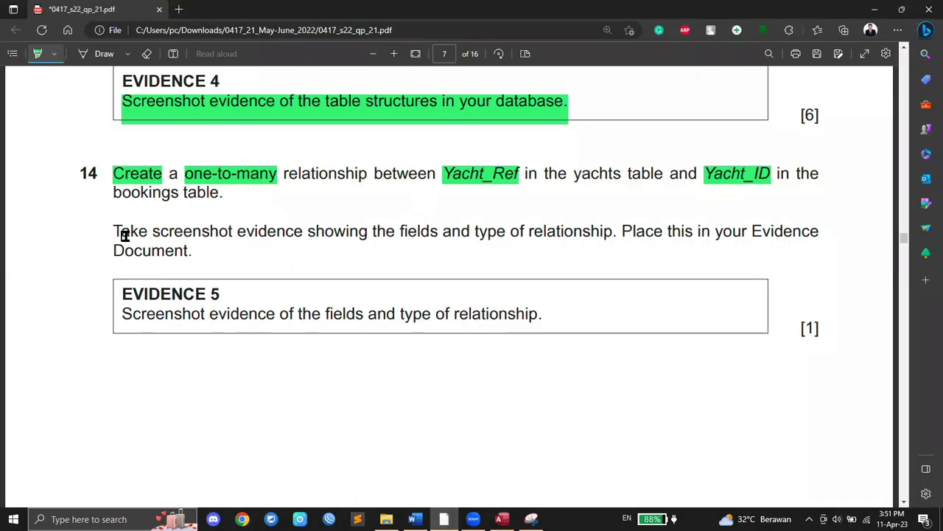
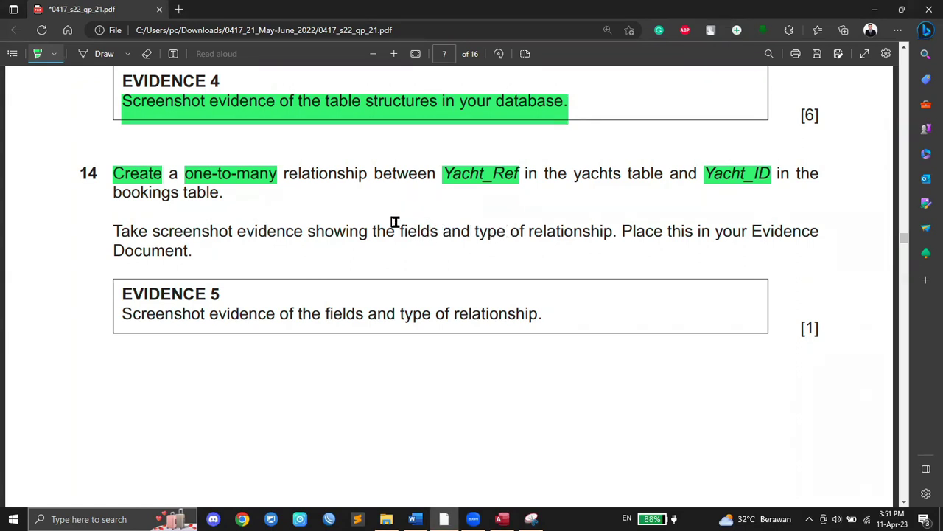
Step: Highlight 'fields and type of relationship' and the Evidence 5 sentence, then return to Access's Relationships window
left_click_drag(398, 230, 618, 236)
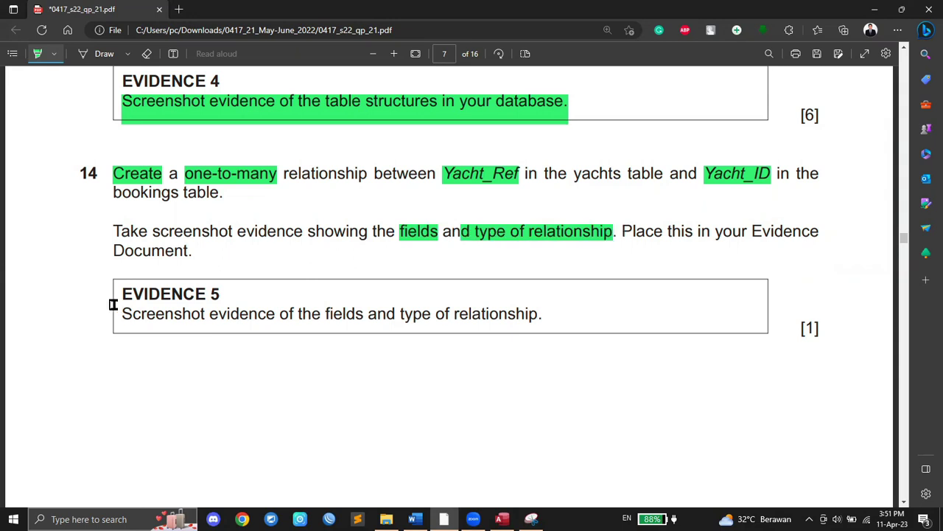
left_click_drag(122, 314, 545, 317)
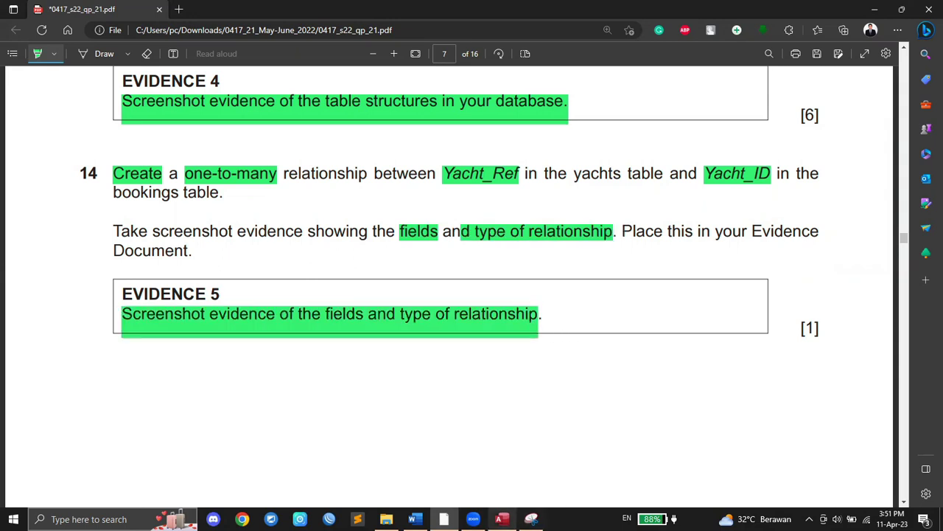
left_click(502, 519)
left_click(240, 125)
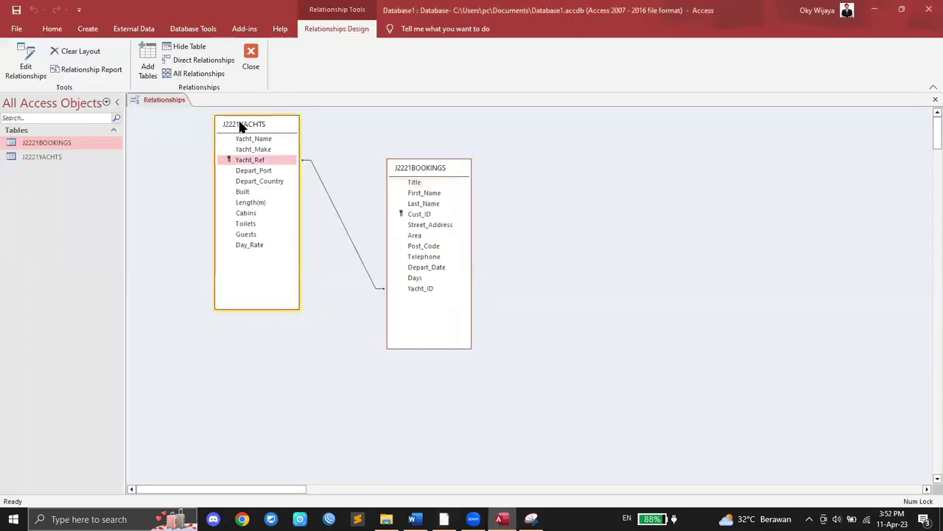
Step: Reposition the J2221YACHTS and J2221BOOKINGS boxes in the Relationships window
left_click(26, 64)
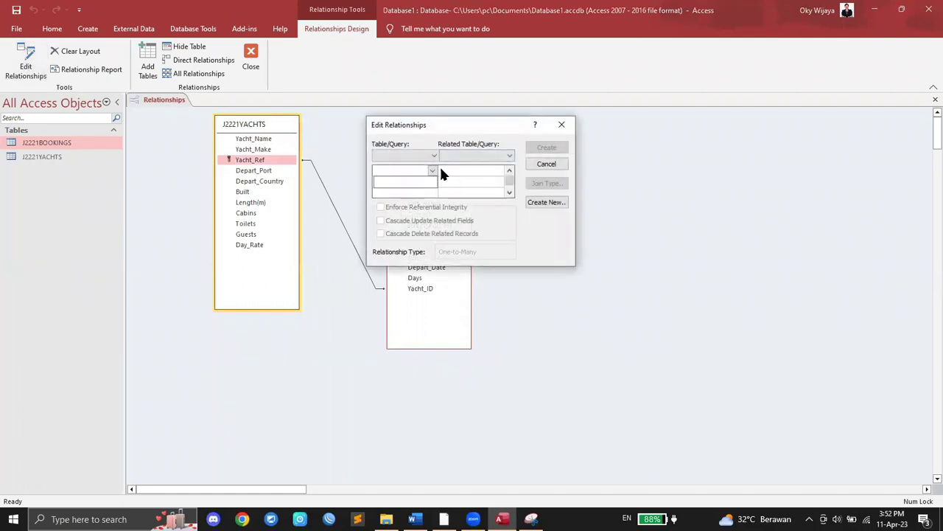
left_click(546, 165)
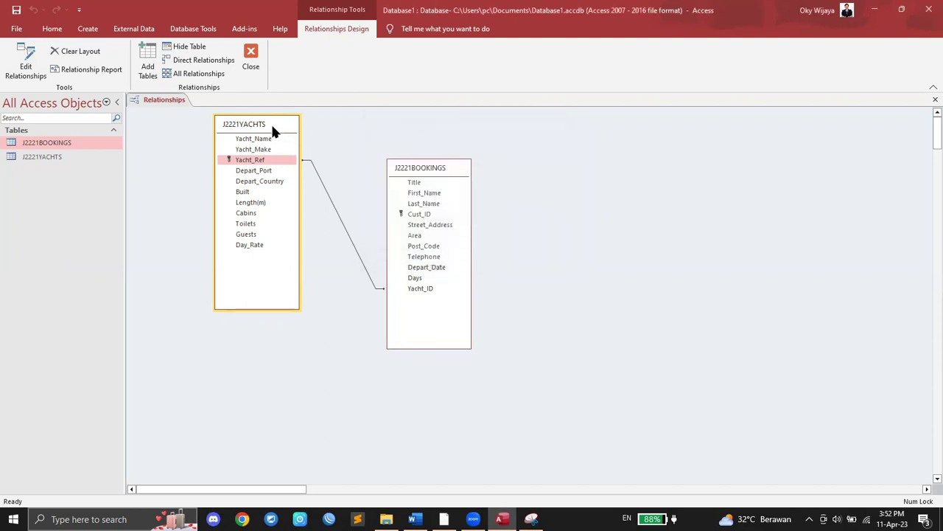
left_click_drag(273, 131, 263, 161)
right_click(263, 157)
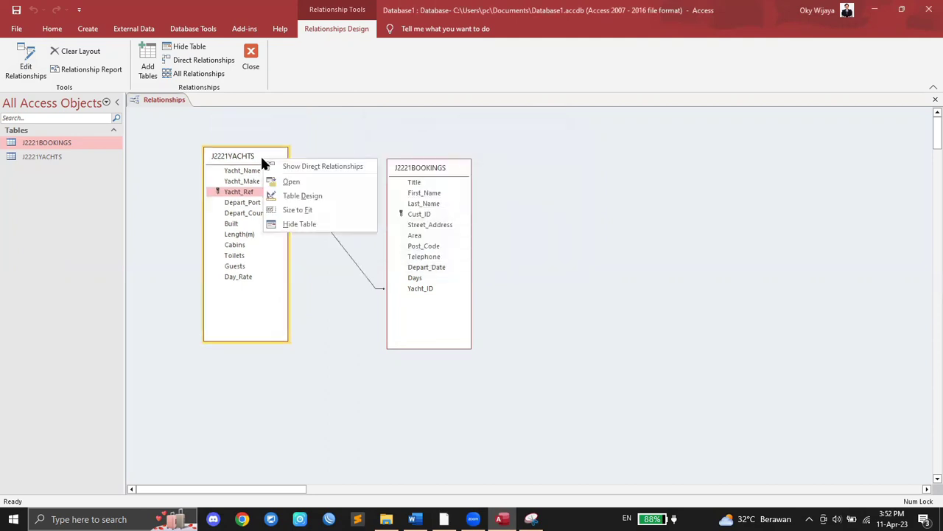
left_click(317, 173)
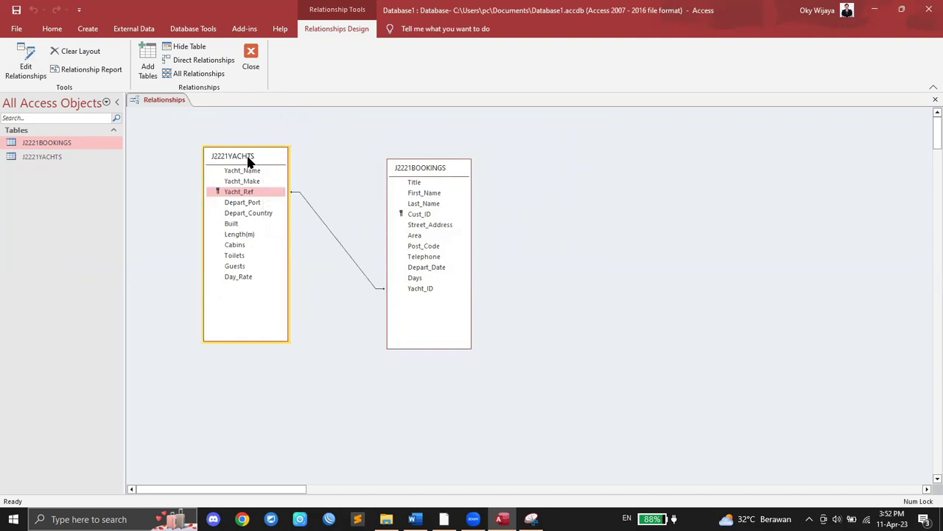
left_click(28, 71)
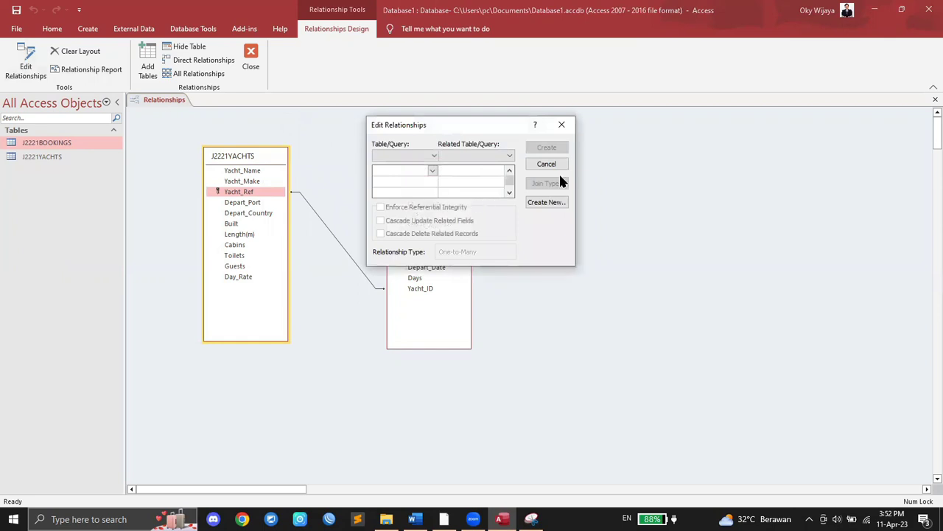
left_click(562, 126)
left_click(445, 175)
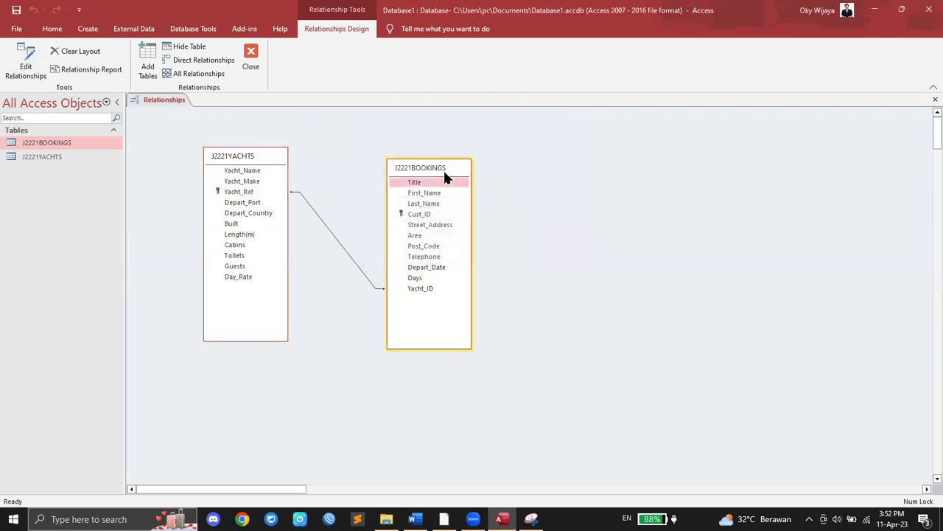
left_click_drag(444, 176, 443, 203)
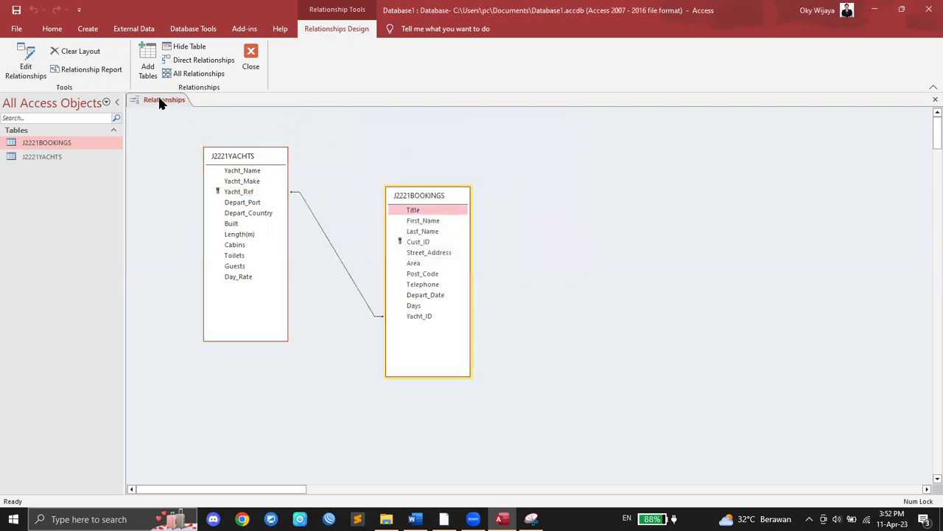
Step: View J2221BOOKINGS in Design view, then close it
left_click(74, 51)
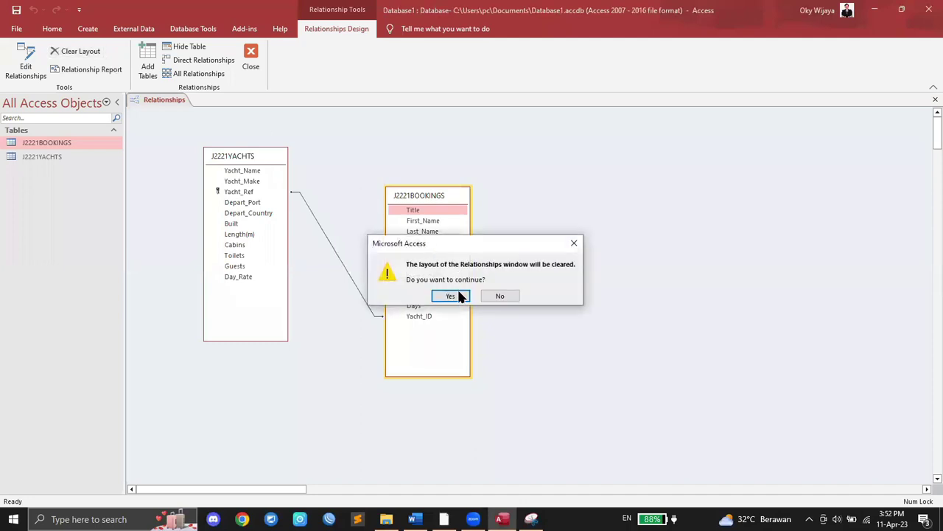
left_click(578, 246)
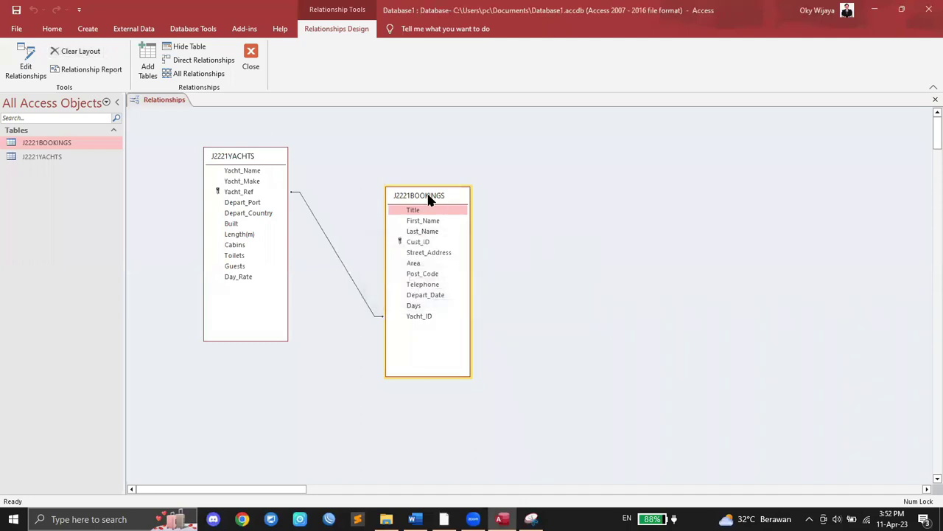
right_click(430, 196)
left_click(475, 231)
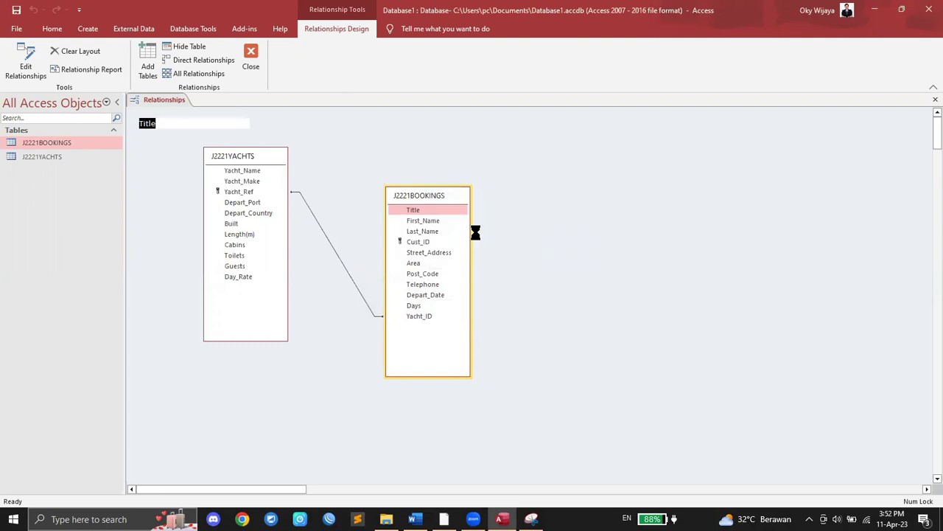
right_click(218, 100)
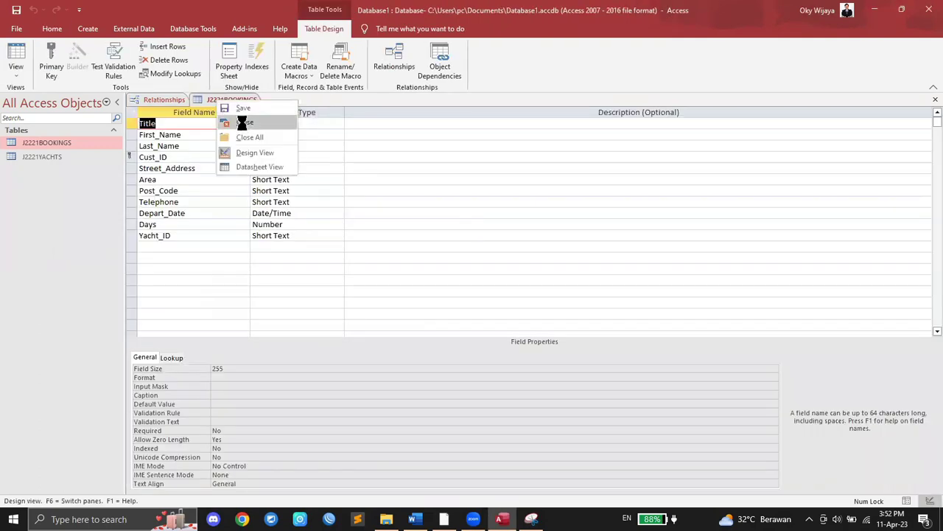
left_click(244, 122)
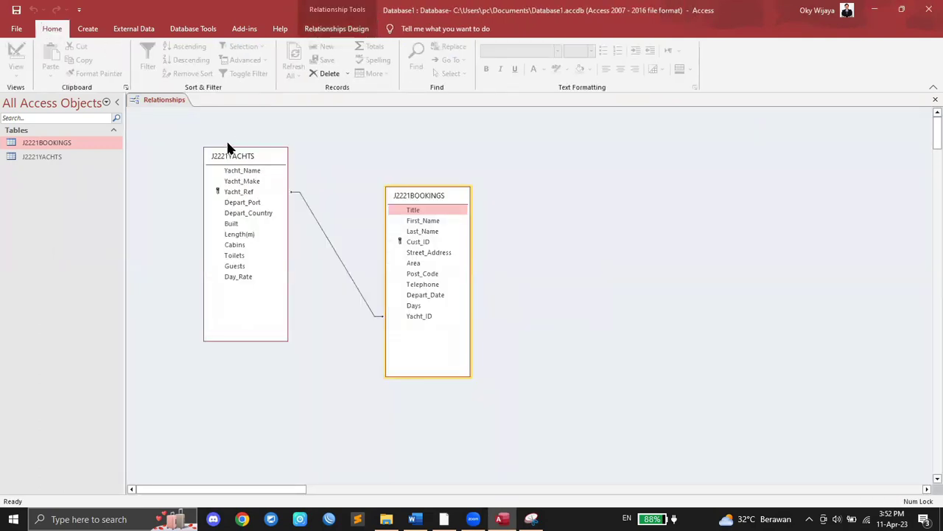
Step: Close Relationships without saving the layout and reopen it from Tell me
left_click(237, 162)
left_click(324, 28)
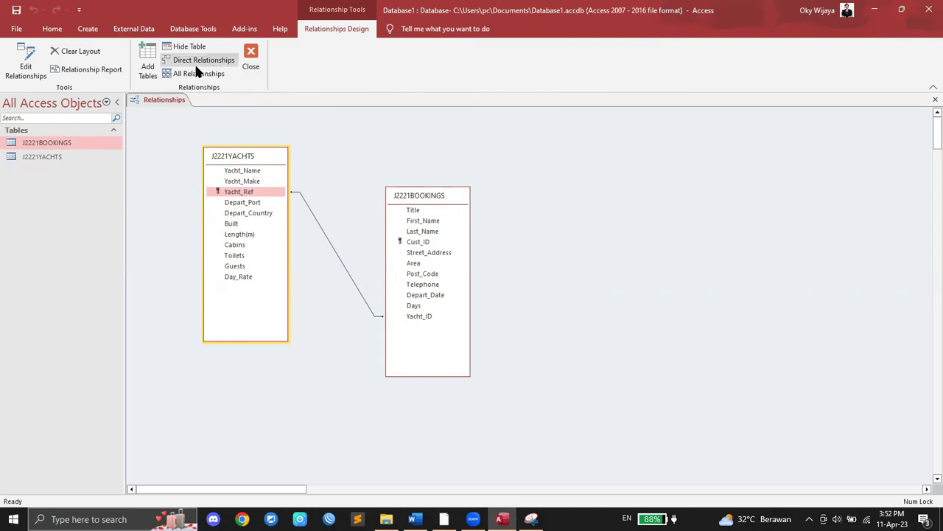
right_click(255, 155)
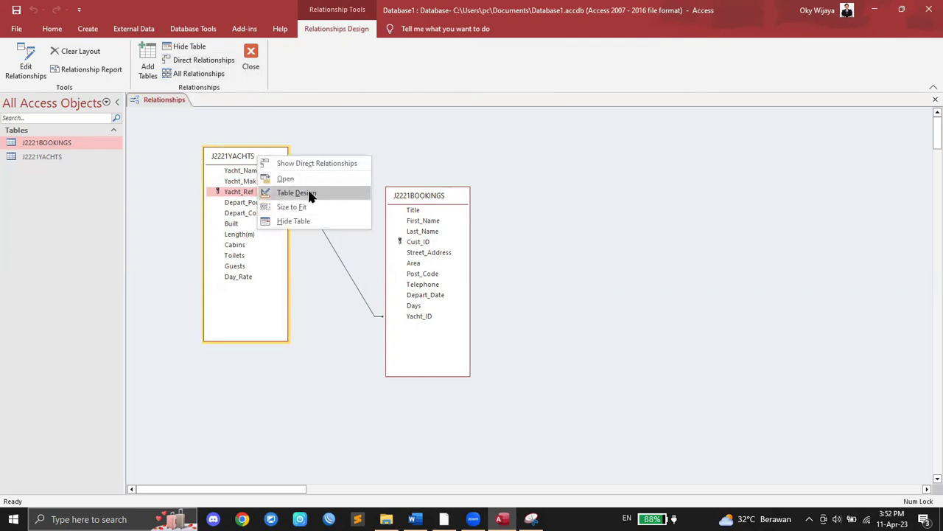
left_click(250, 62)
left_click(483, 287)
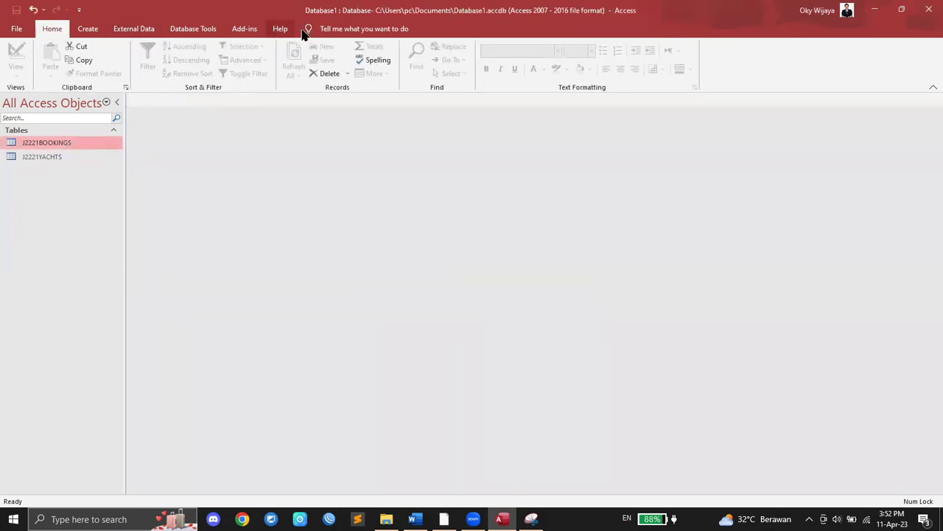
left_click(326, 28)
left_click(347, 55)
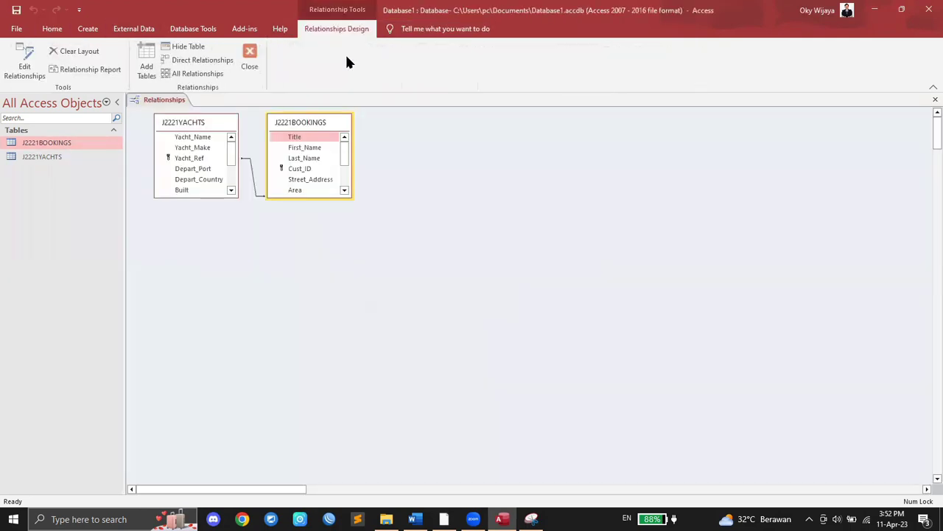
Step: Clear the relationships layout and re-add J2221BOOKINGS and J2221YACHTS
left_click_drag(303, 123, 318, 234)
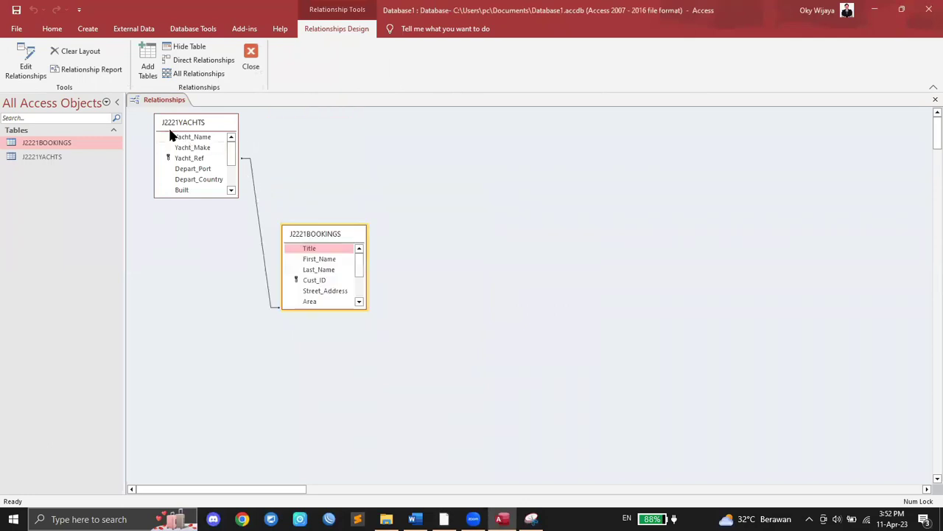
left_click_drag(191, 123, 175, 127)
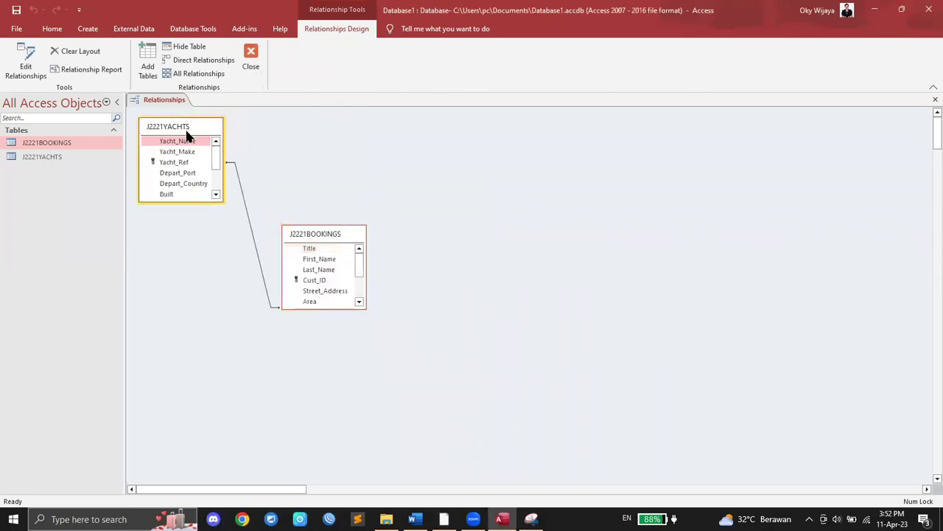
left_click(79, 52)
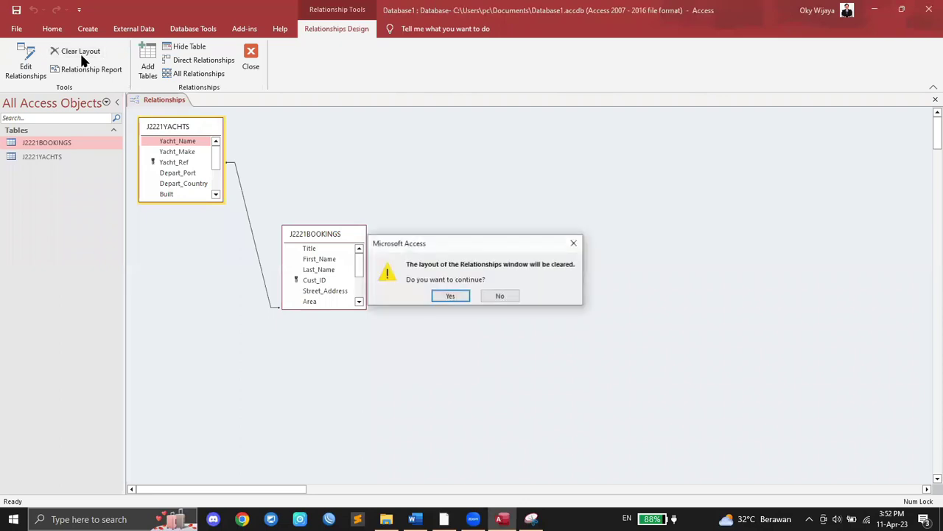
left_click(451, 296)
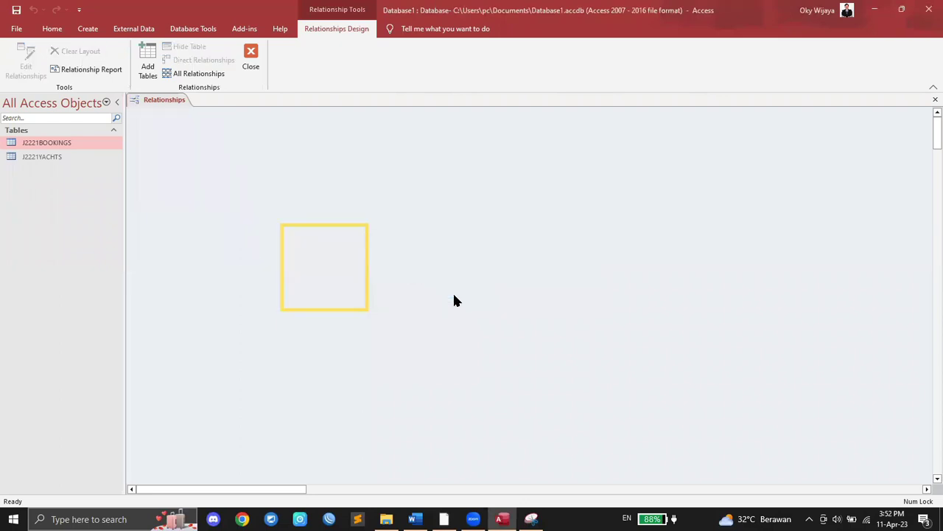
left_click(142, 74)
left_click(493, 354)
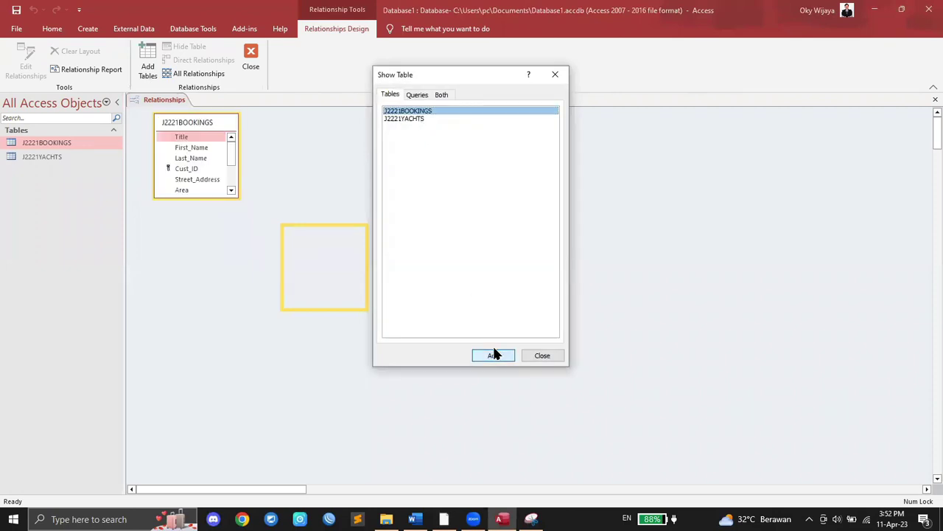
left_click(413, 120)
left_click(496, 354)
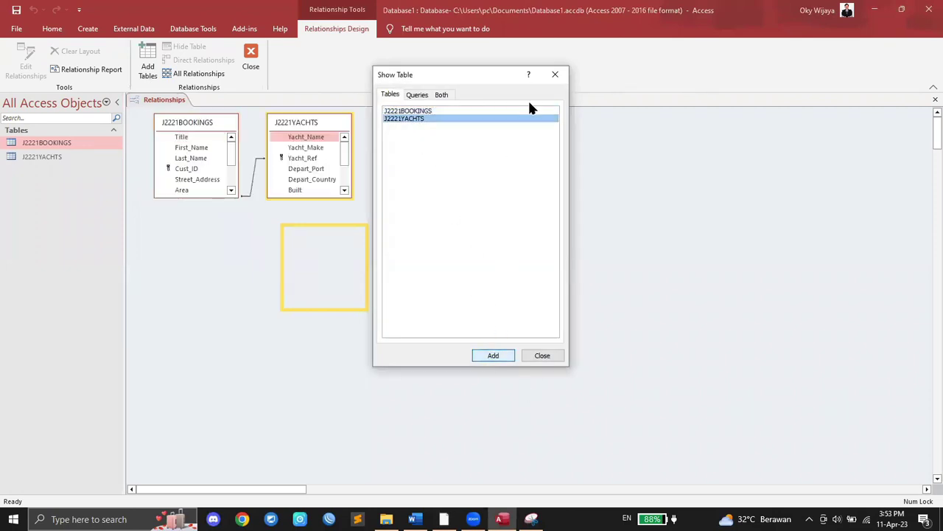
left_click(555, 75)
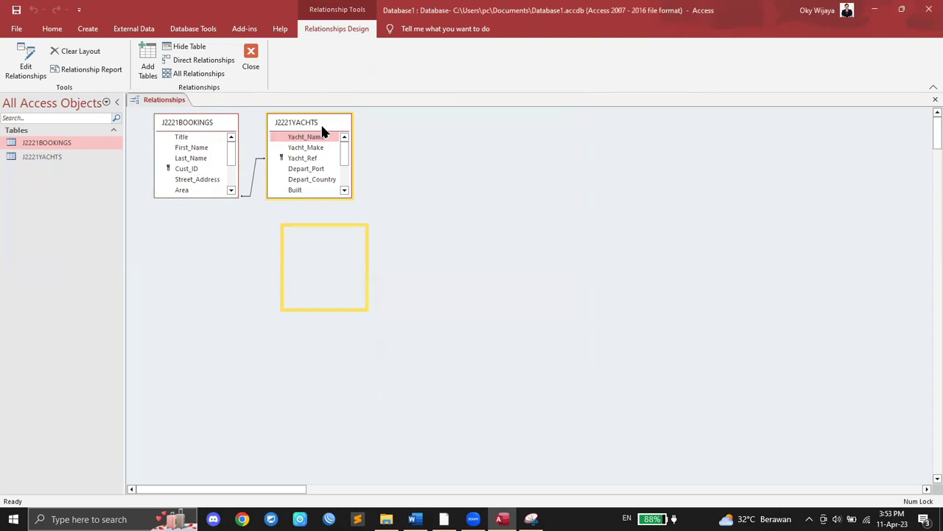
Step: Enlarge both table boxes to show every field, with BOOKINGS right of YACHTS
left_click_drag(321, 122, 454, 228)
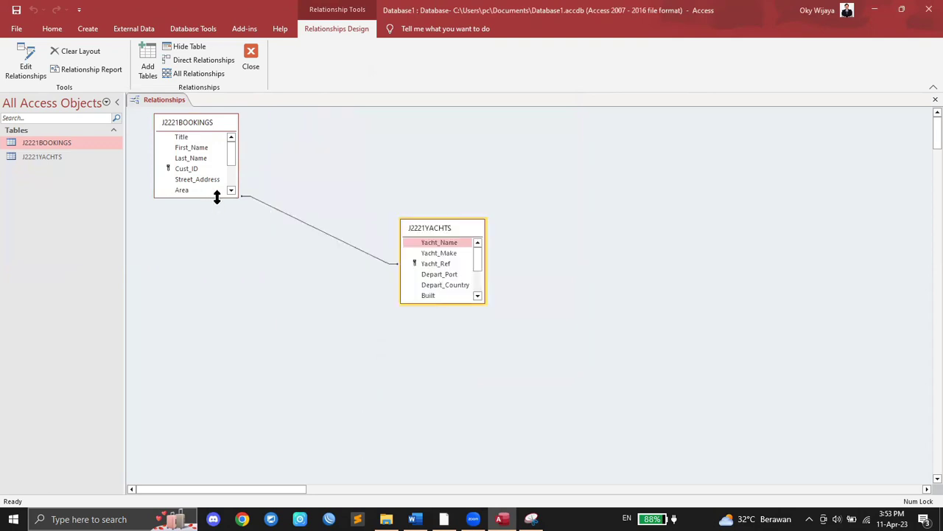
left_click_drag(214, 195, 225, 258)
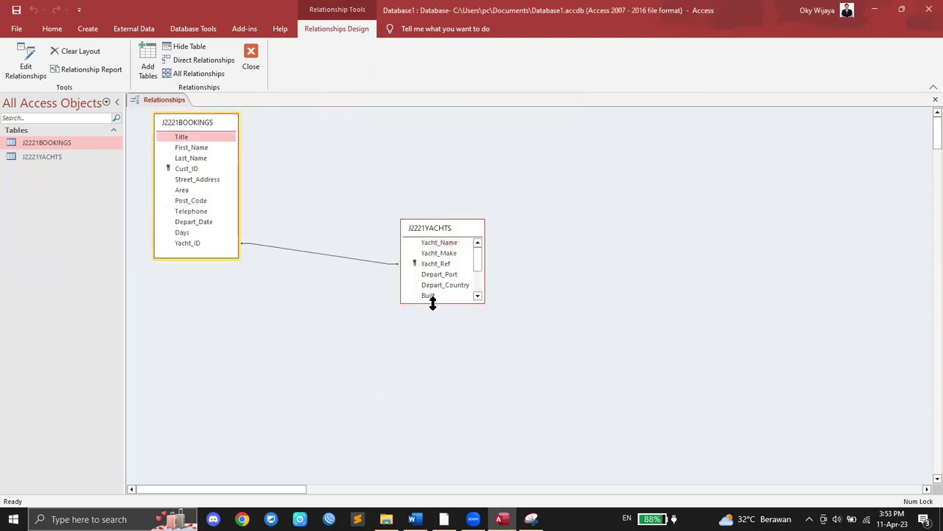
left_click_drag(433, 304, 435, 385)
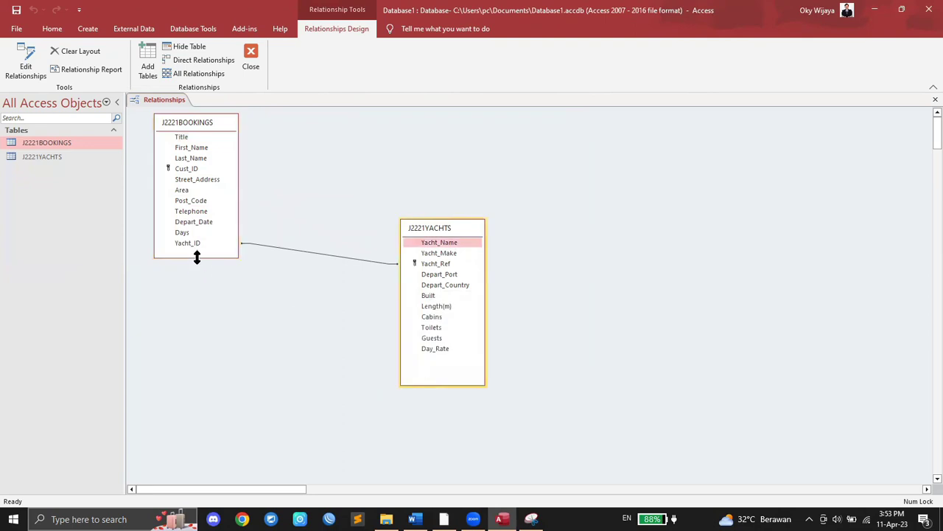
left_click_drag(197, 256, 196, 325)
left_click_drag(198, 126, 644, 172)
left_click_drag(439, 264, 646, 297)
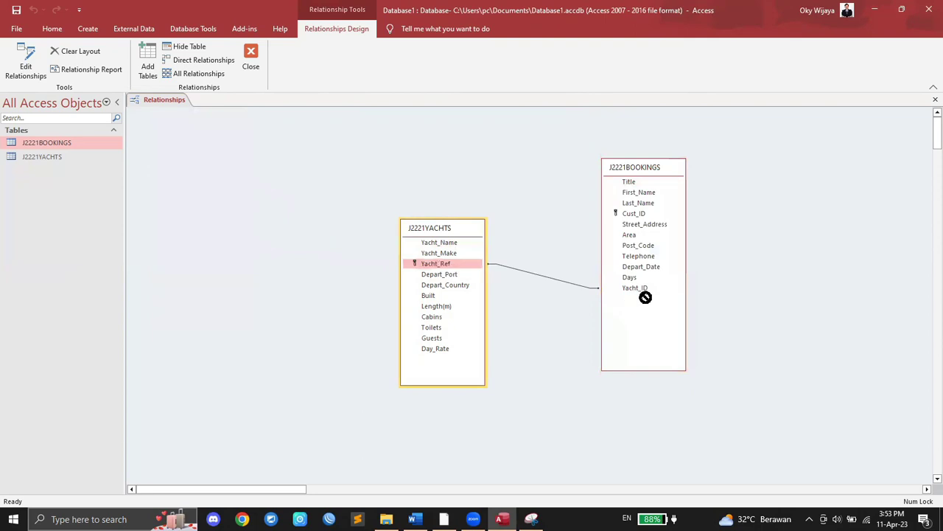
left_click(642, 287)
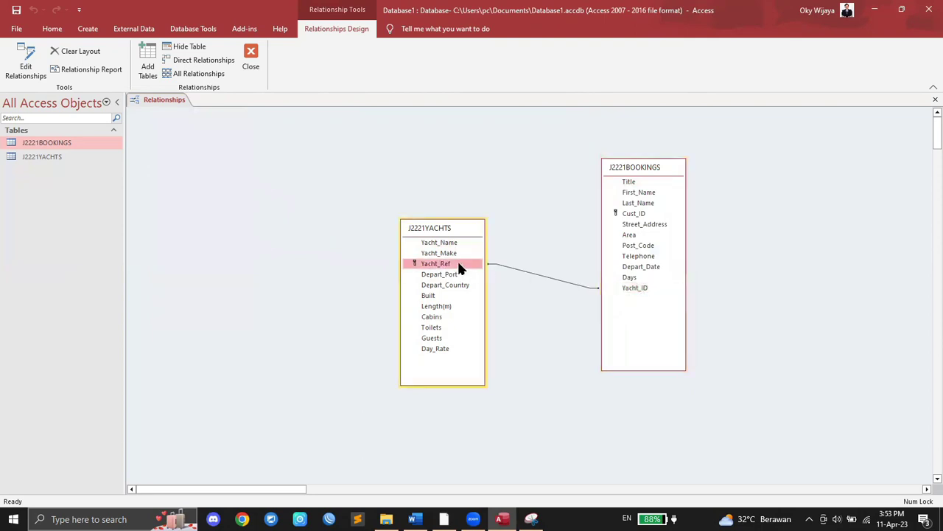
right_click(458, 264)
left_click(452, 224)
Step: Move the two tables closer together and open Edit Relationships
left_click_drag(412, 153, 408, 144)
left_click(646, 171)
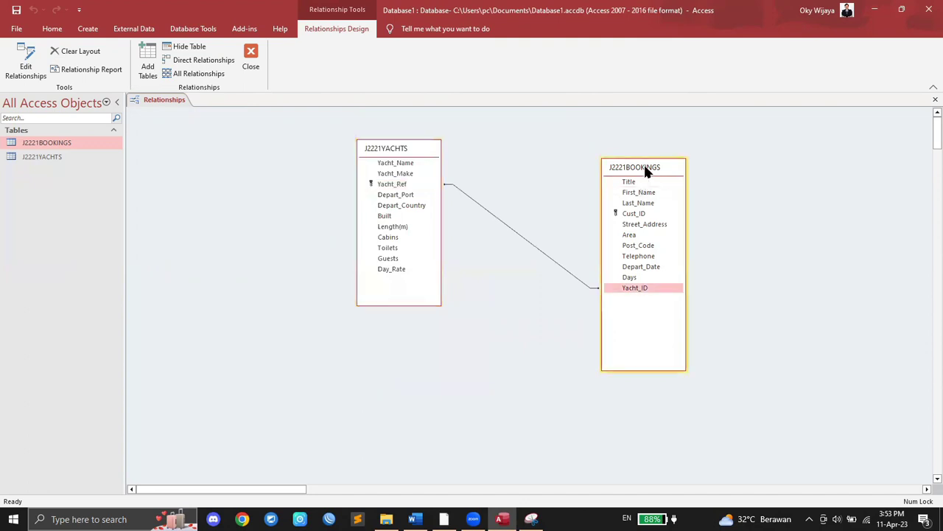
left_click_drag(646, 171, 563, 195)
left_click(25, 65)
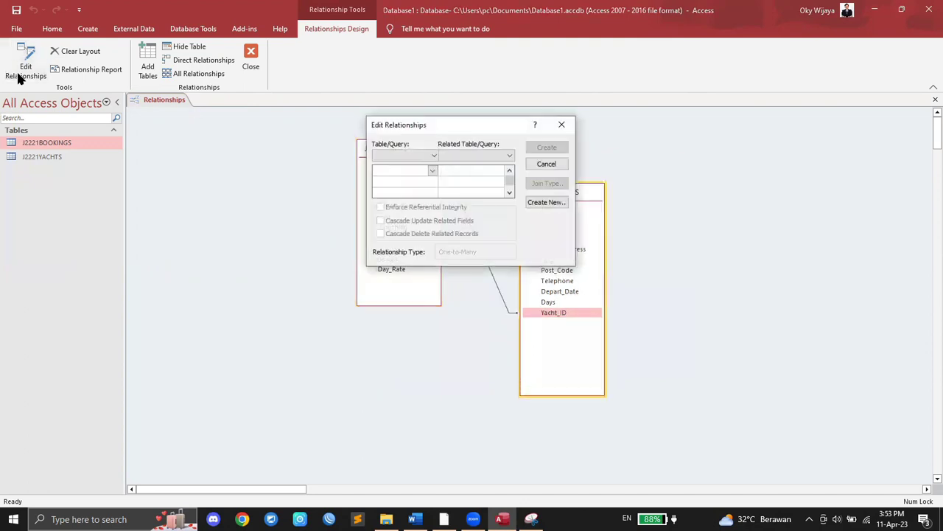
Step: Set J2221YACHTS/Yacht_Ref to J2221BOOKINGS/Yacht_ID and move the dialog aside
left_click(432, 155)
left_click(432, 163)
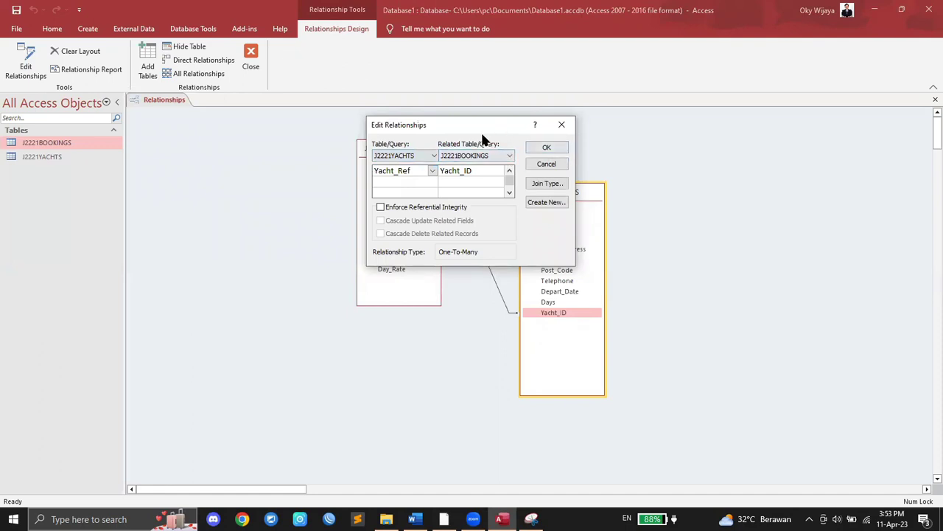
left_click_drag(482, 133, 260, 157)
left_click(562, 195)
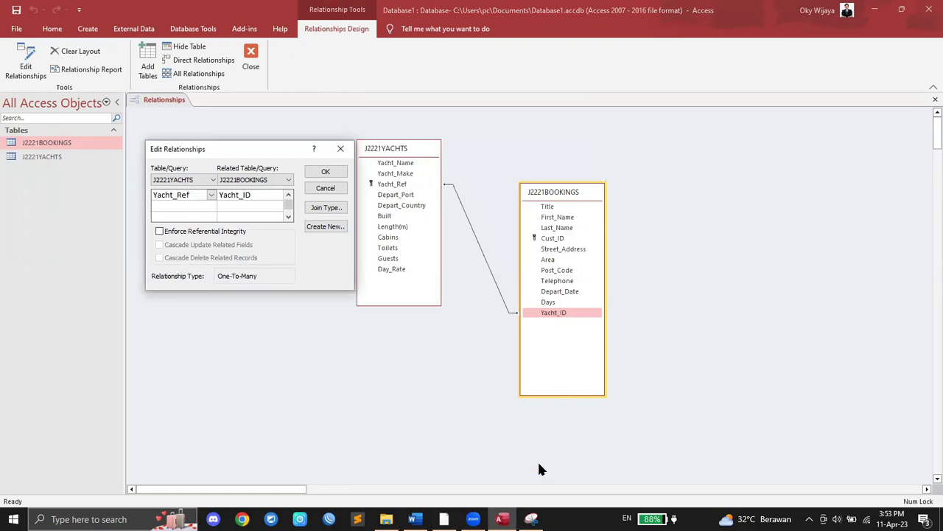
Step: Snip the relationship layout and dialog, then switch to the exam PDF
left_click(531, 518)
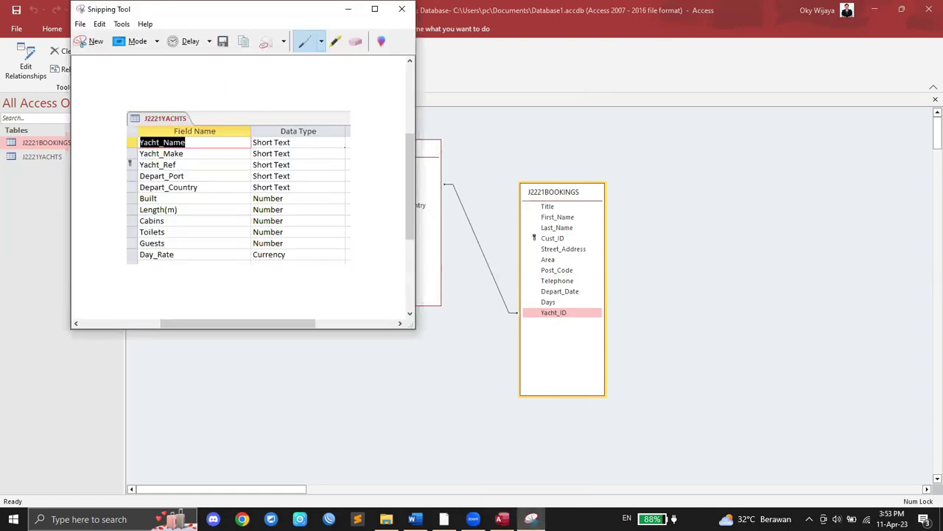
left_click(81, 42)
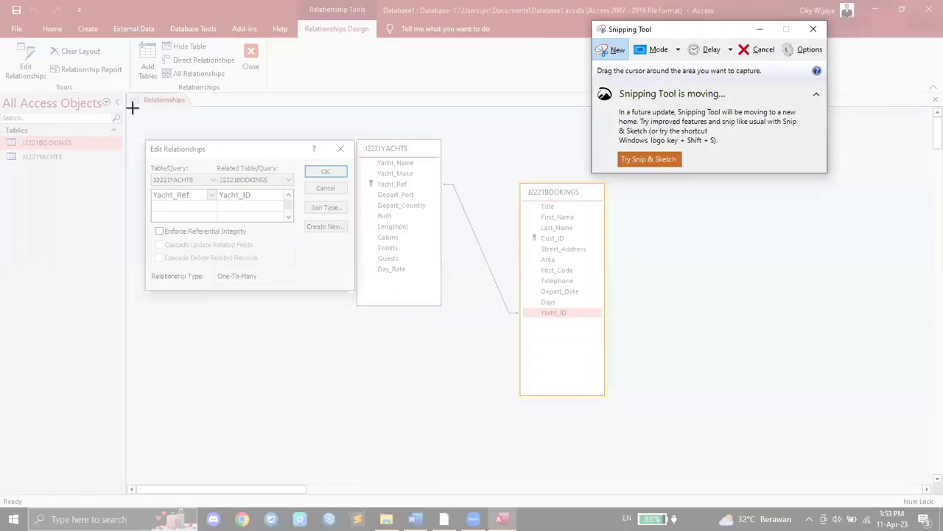
left_click_drag(138, 115, 623, 404)
left_click(444, 519)
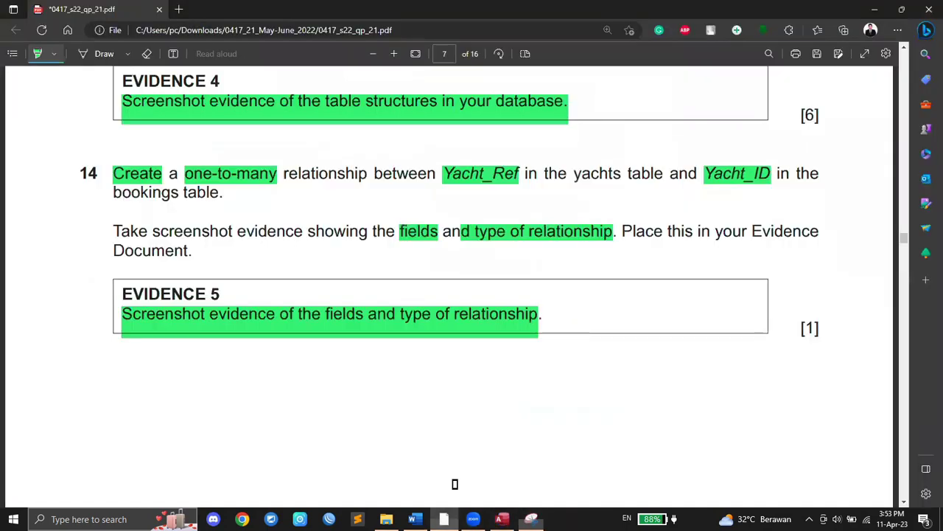
Step: Paste the relationship screenshot as a Bitmap under Step 14 – EVIDENCE 5 in Word
left_click(415, 519)
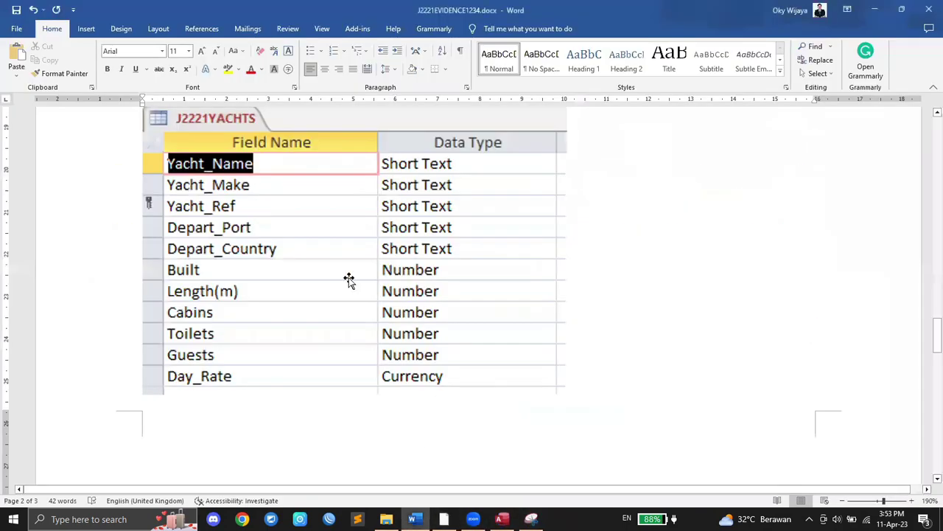
scroll(348, 277, "down", 3)
left_click(259, 279)
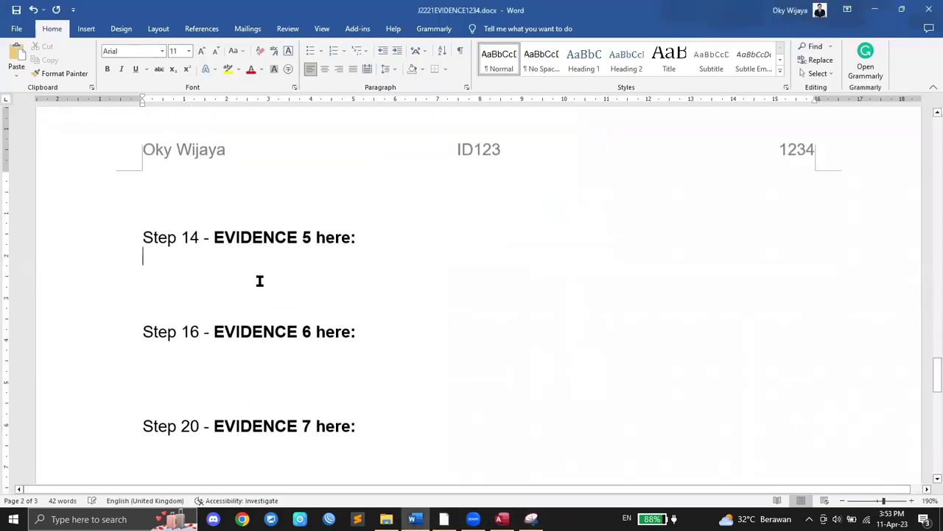
left_click(18, 75)
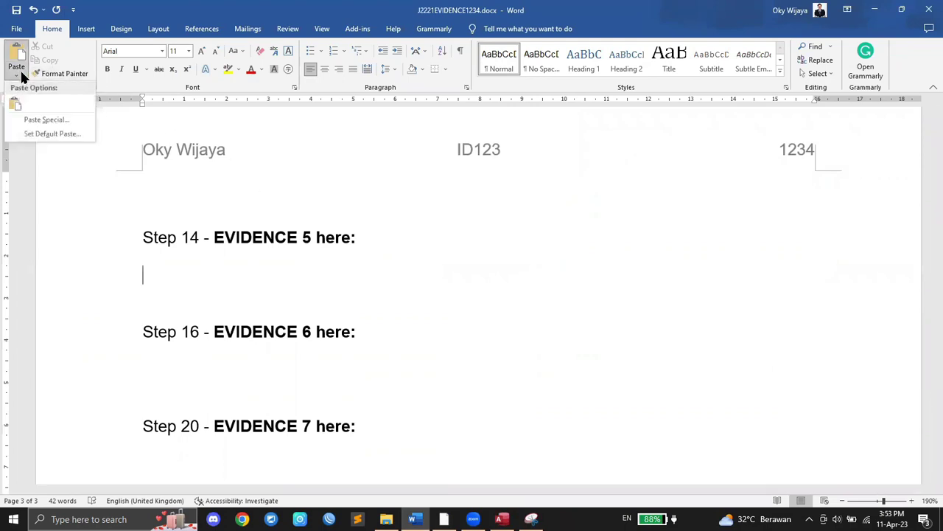
left_click(45, 119)
left_click(394, 202)
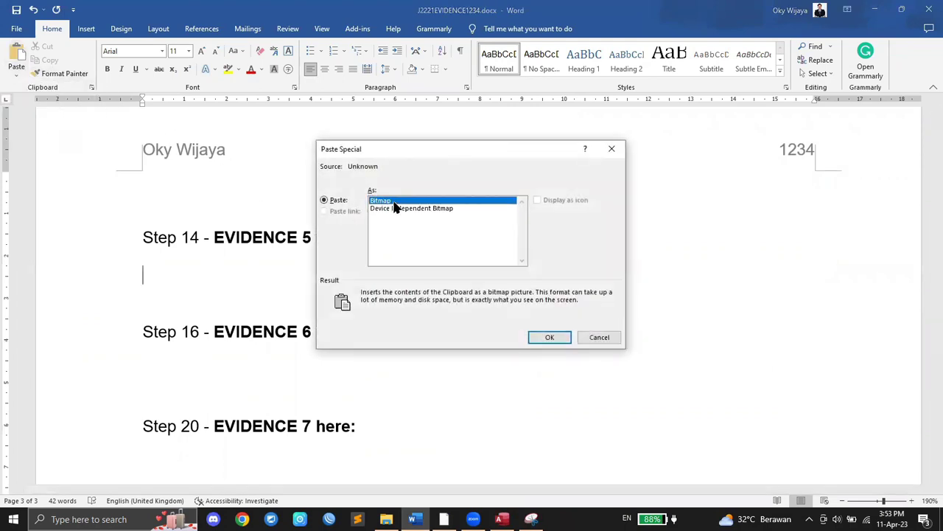
left_click(548, 338)
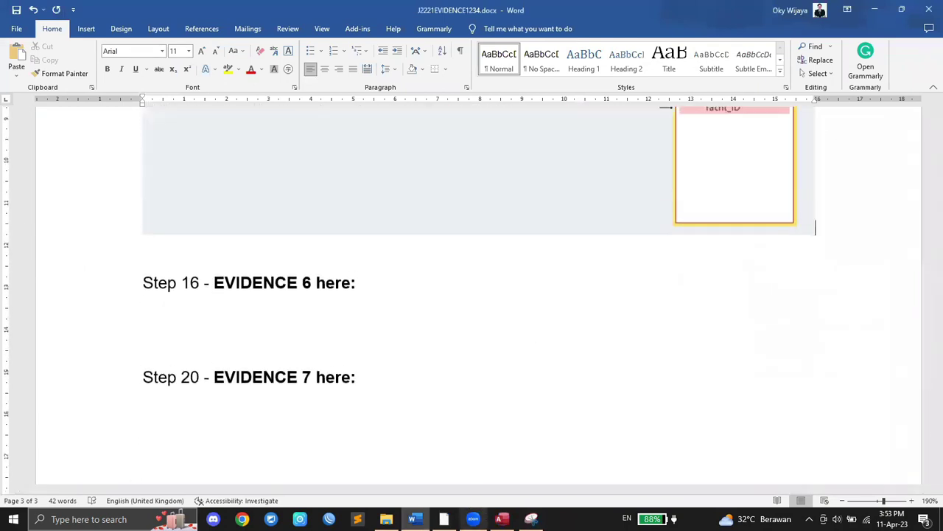
key("alt+Tab")
scroll(436, 353, "down", 8)
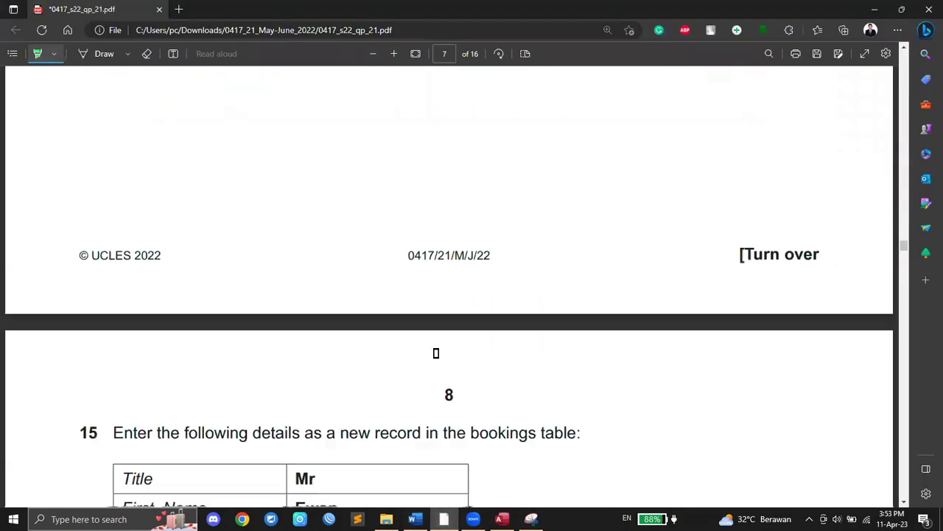
Step: Highlight 'new record' and 'bookings' in question 15 and go back to Access
scroll(436, 352, "up", 1)
scroll(193, 183, "down", 2)
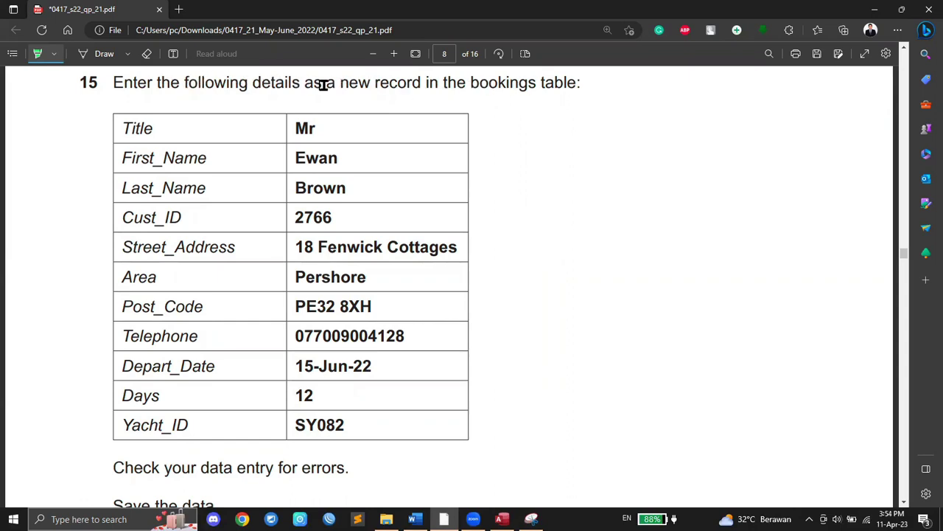
left_click_drag(339, 86, 536, 82)
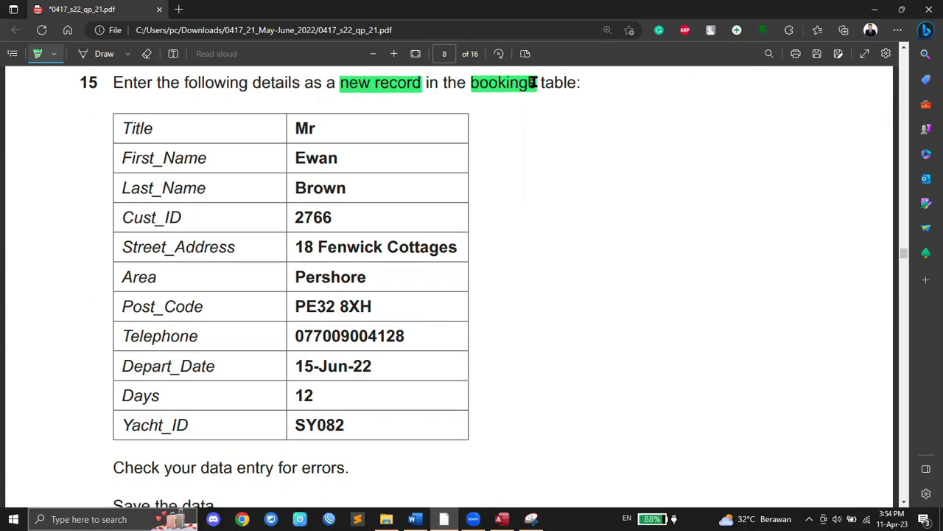
left_click(502, 519)
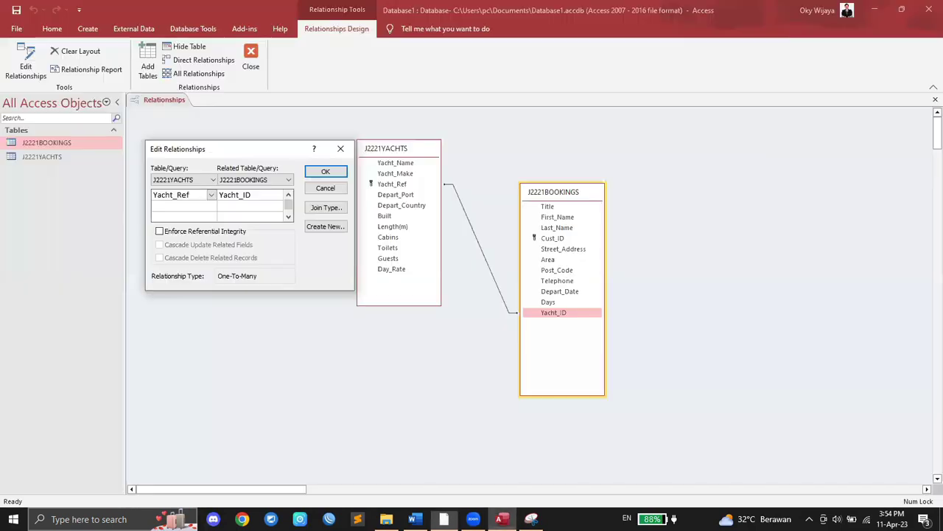
Step: Confirm the Yacht_Ref–Yacht_ID relationship and close the Relationships window
left_click(321, 171)
right_click(150, 101)
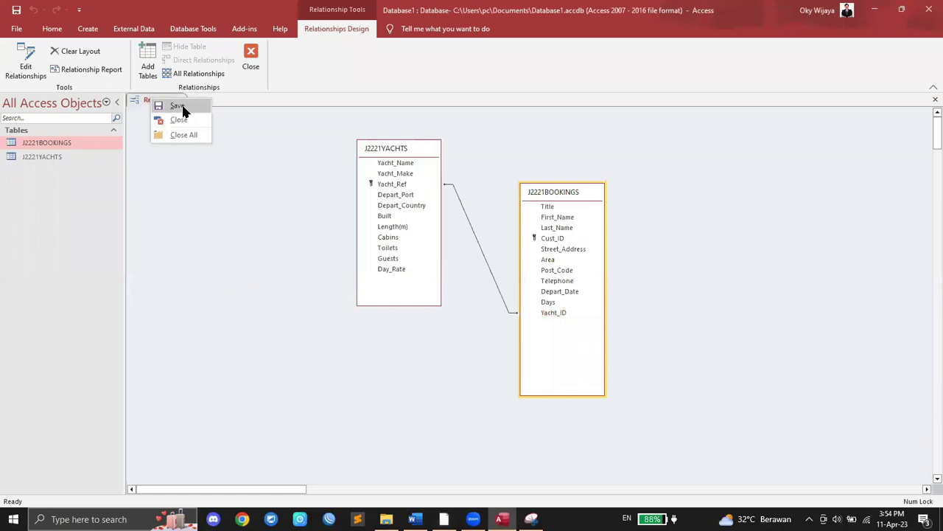
left_click(166, 100)
right_click(168, 102)
left_click(191, 127)
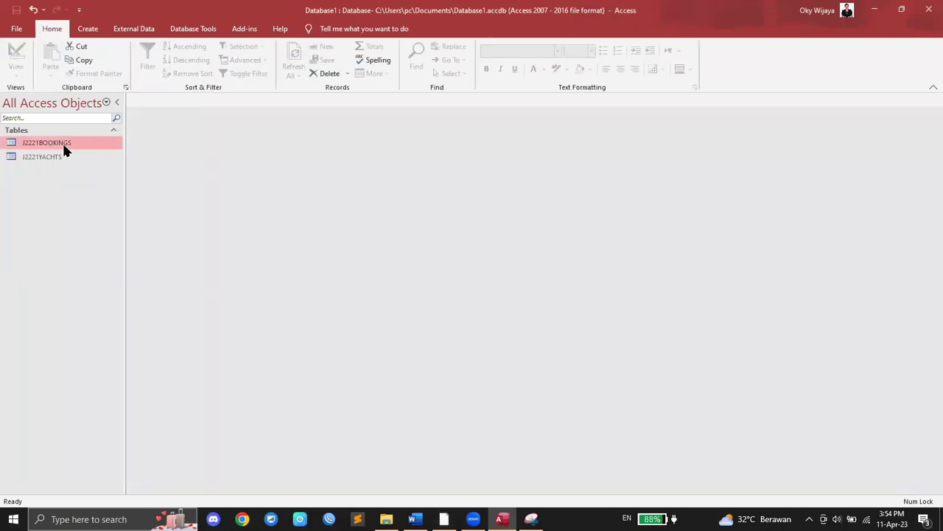
Step: Open the J2221BOOKINGS datasheet, hide the Field List, and go to the new-record row
double_click(63, 149)
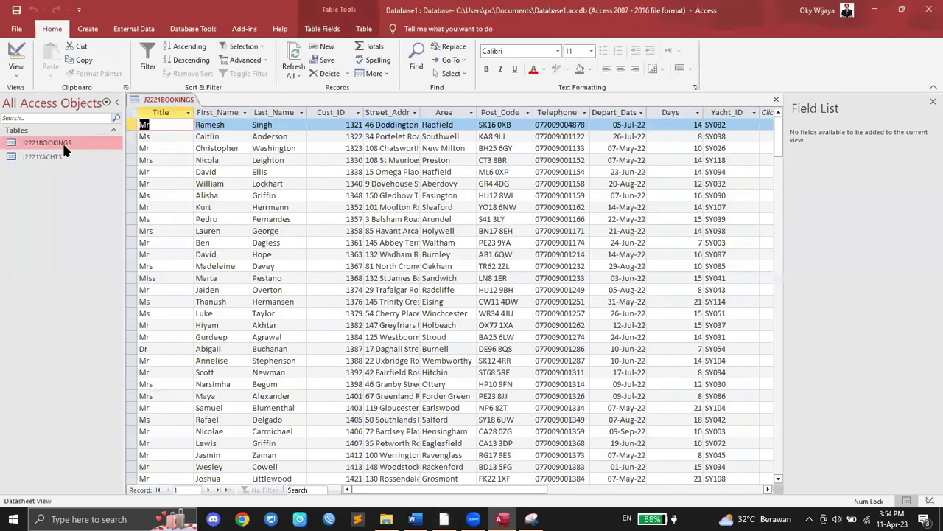
left_click(931, 103)
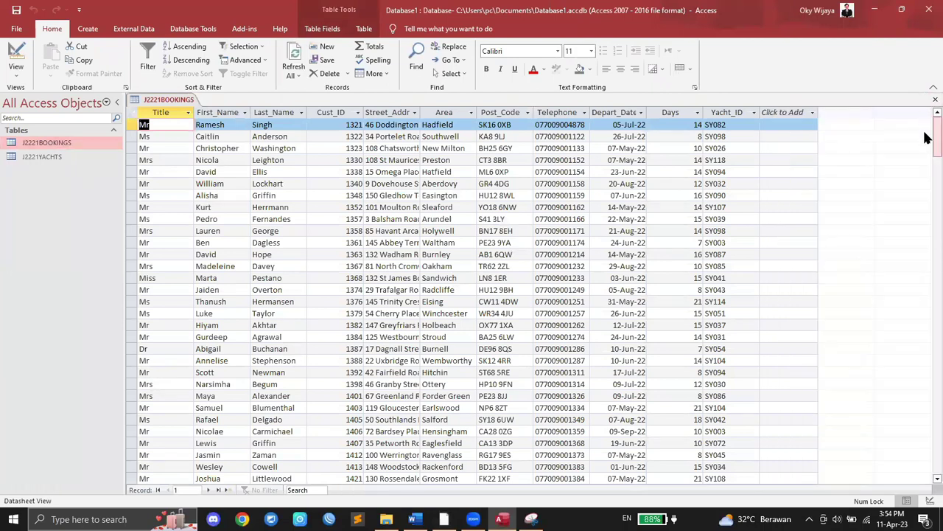
left_click_drag(928, 143, 927, 465)
left_click_drag(936, 296, 930, 476)
scroll(882, 351, "down", 3)
scroll(201, 224, "up", 2)
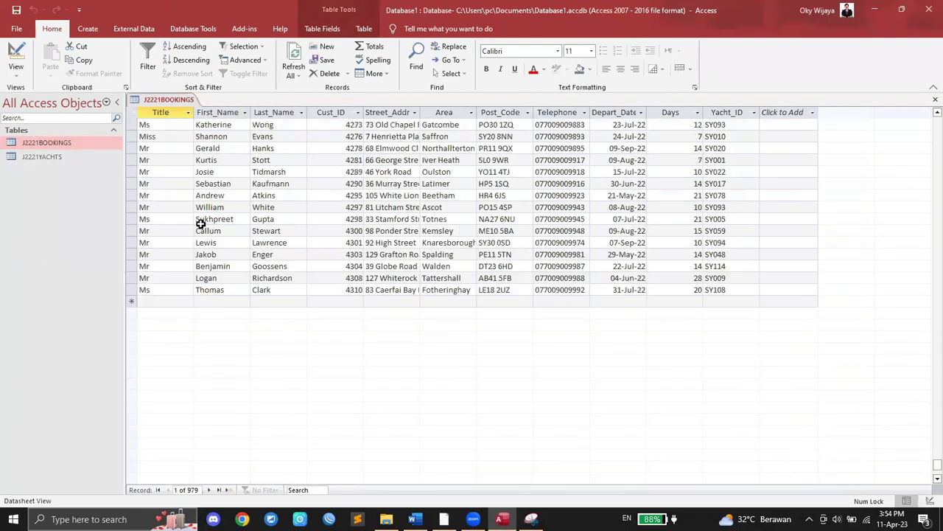
scroll(201, 224, "down", 1)
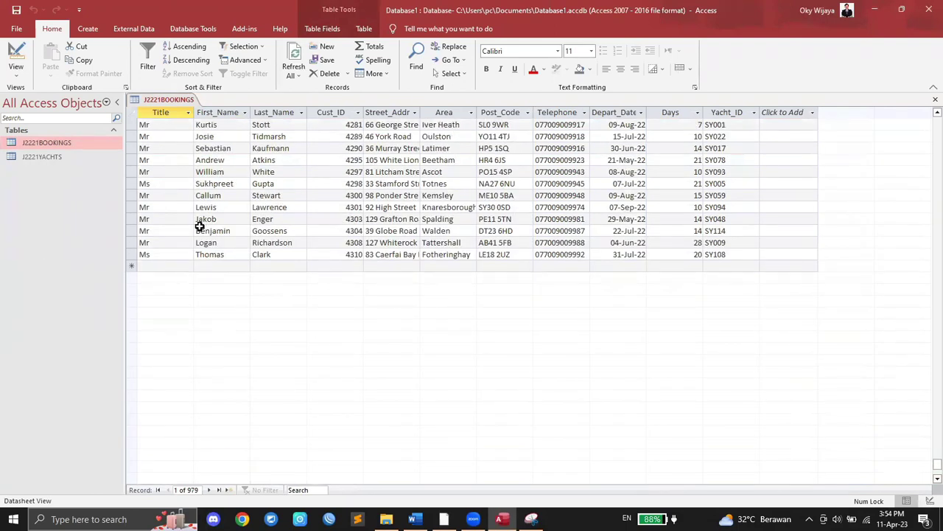
left_click(161, 266)
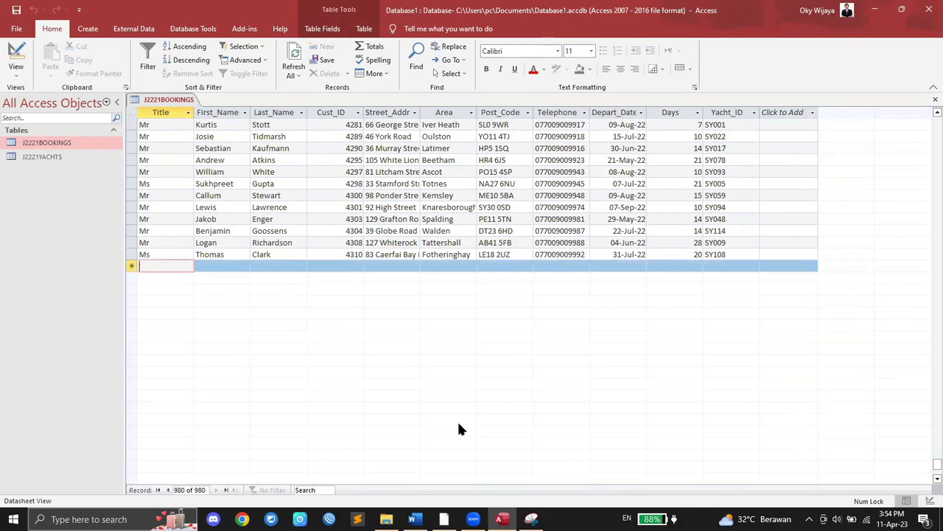
Step: Enter title 'Mr' in the new booking and tab through the name fields to Cust_ID
left_click(443, 519)
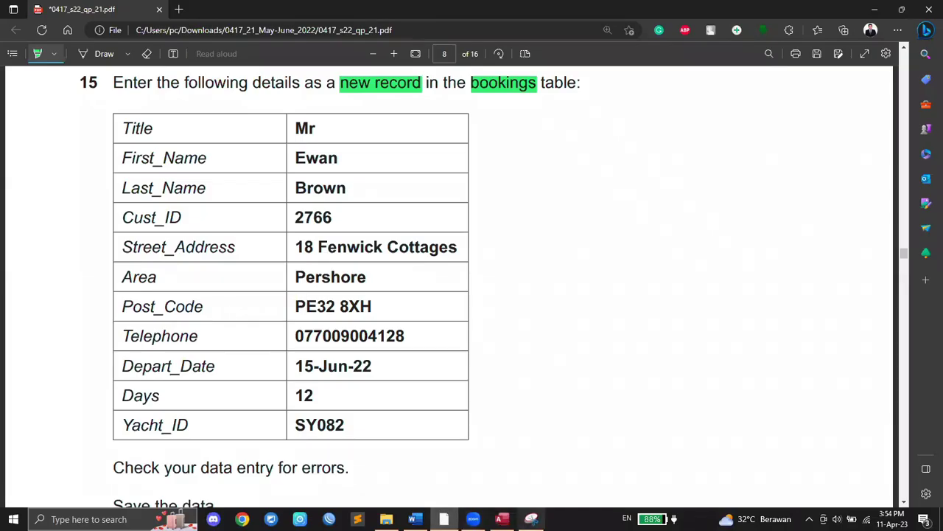
mouse_move(531, 519)
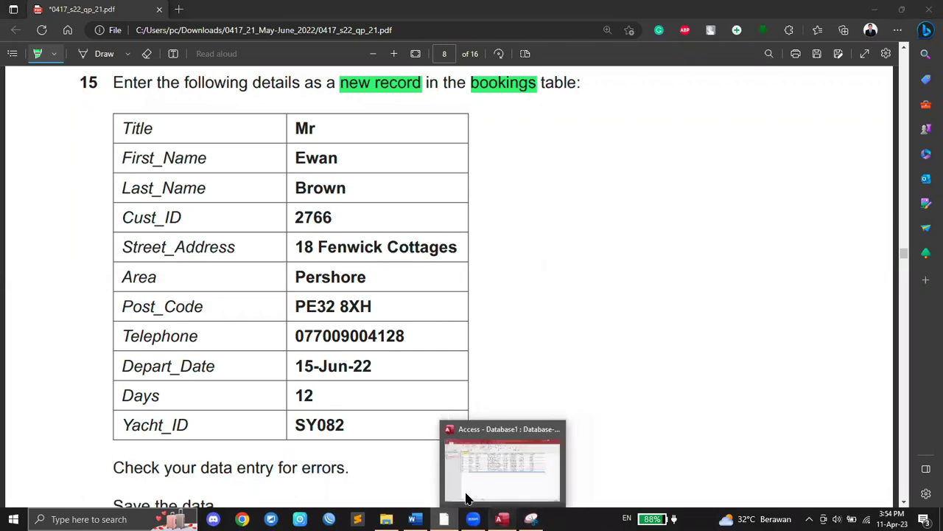
left_click(469, 495)
type("Mr")
key("Tab")
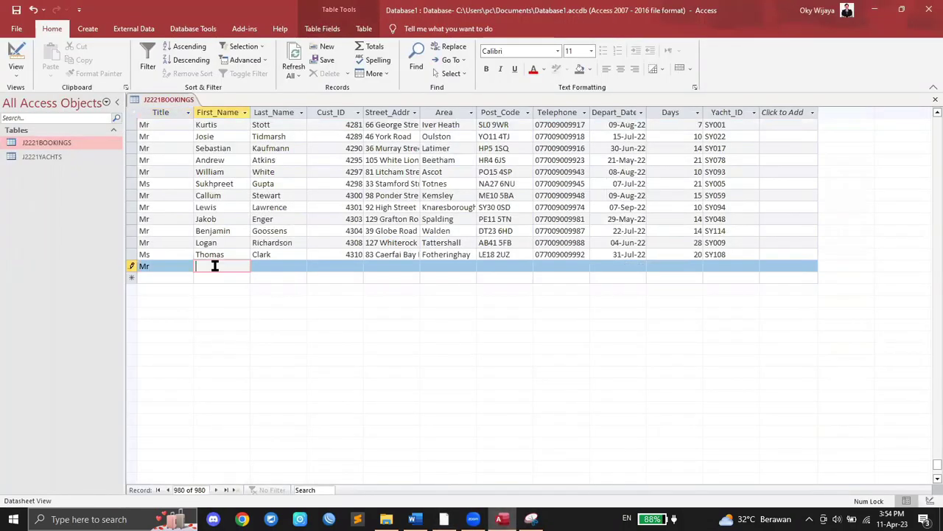
key("Tab")
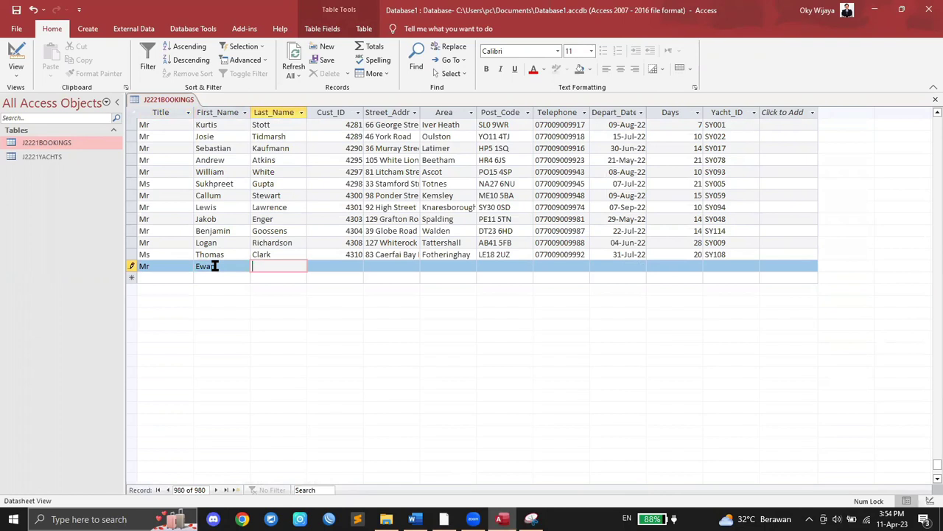
key("Tab")
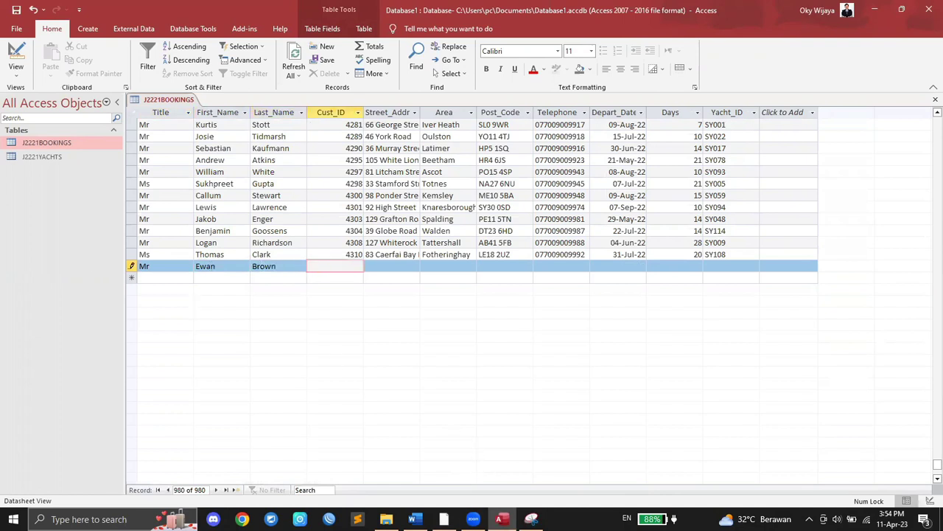
Step: Enter Cust_ID 2766 and return to the PDF for the next value
left_click(444, 519)
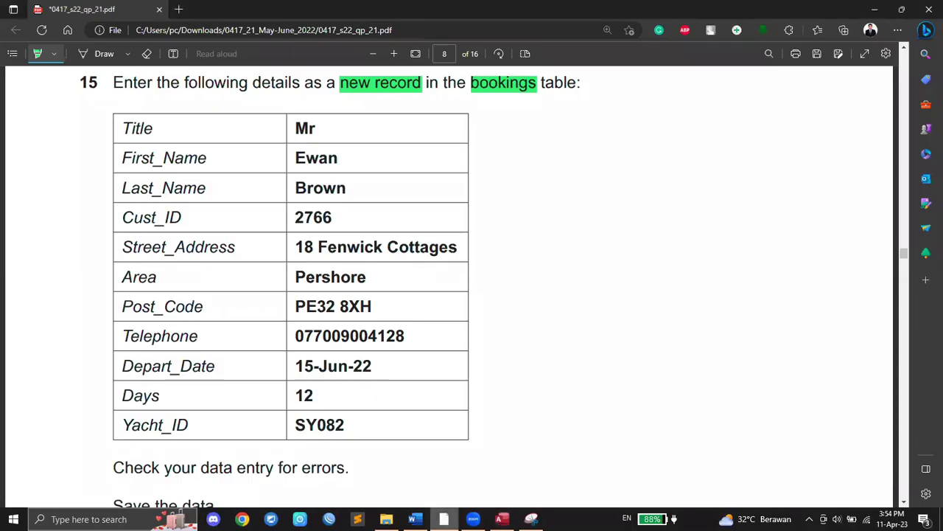
left_click(502, 519)
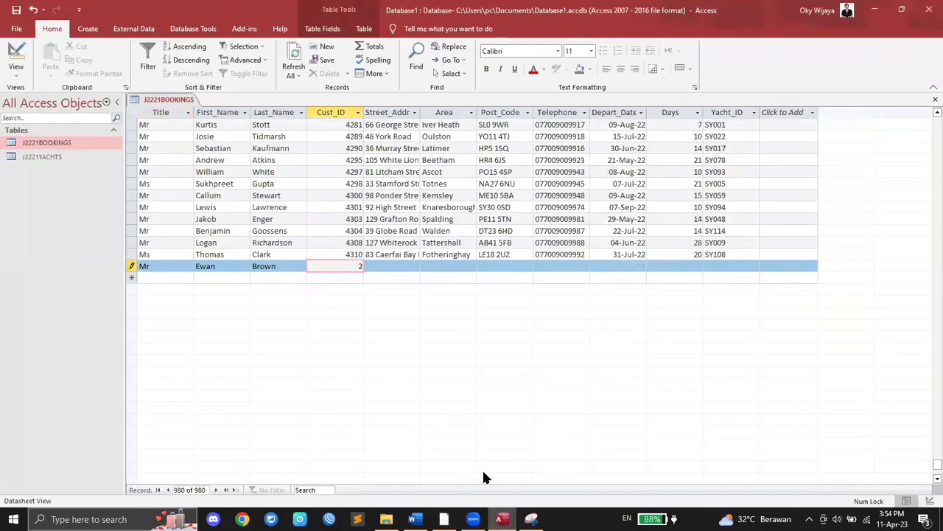
type("2766")
key("Tab")
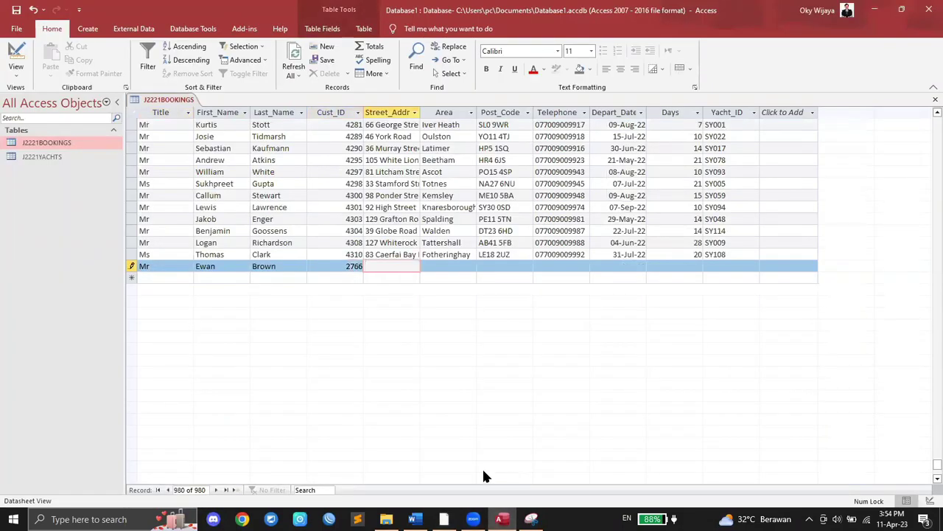
key("alt+Tab")
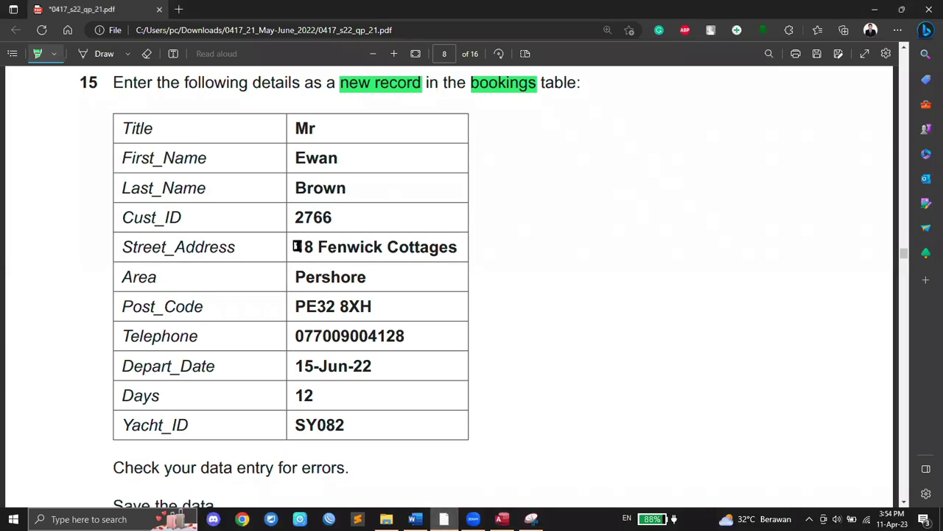
Step: Highlight question 15's Street_Address value in green, then return to Access
left_click(53, 55)
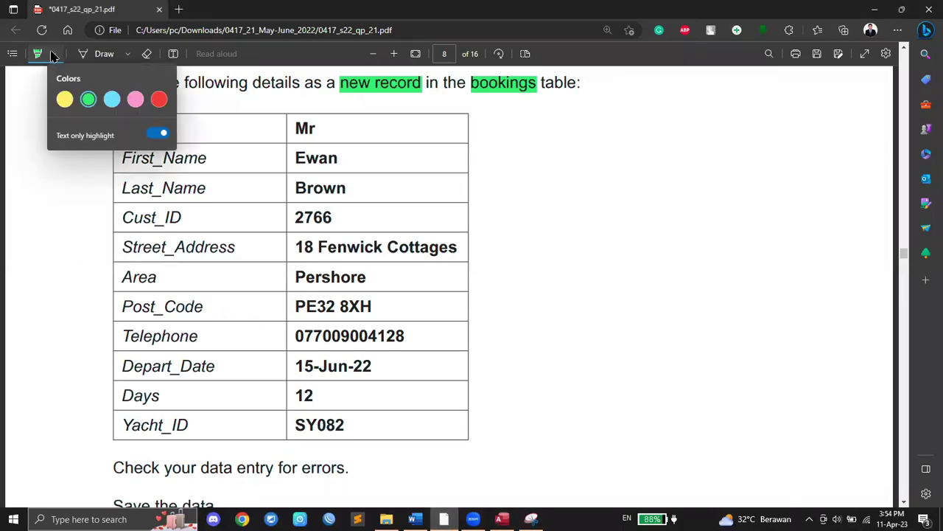
left_click_drag(294, 251, 449, 253)
right_click(449, 253)
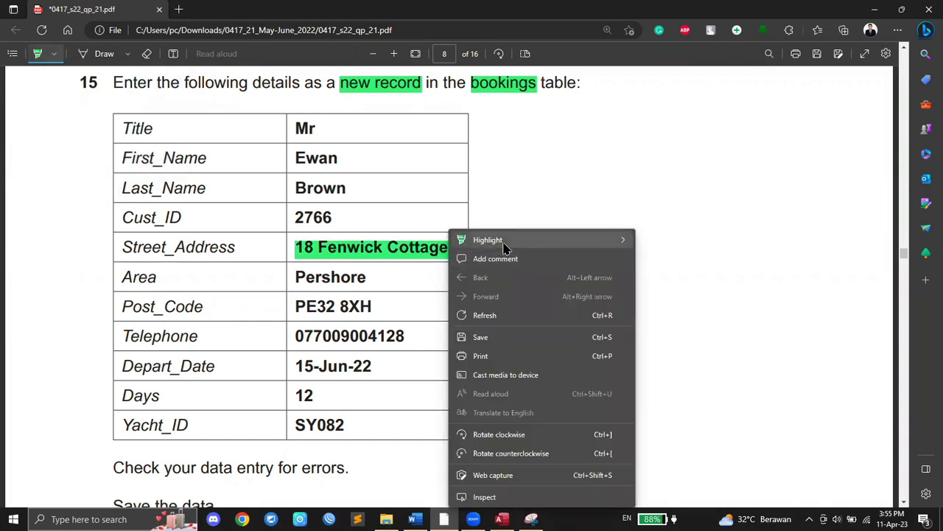
mouse_move(505, 246)
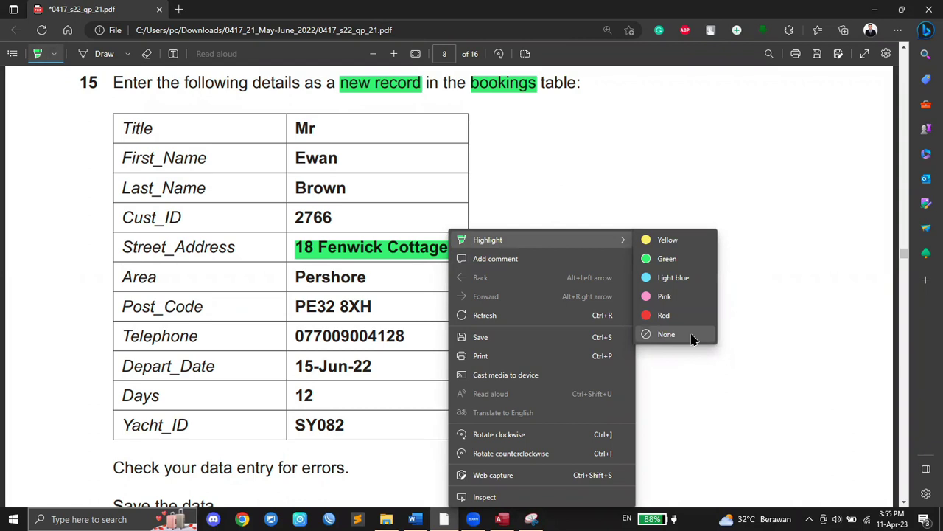
key("Escape")
key("Escape")
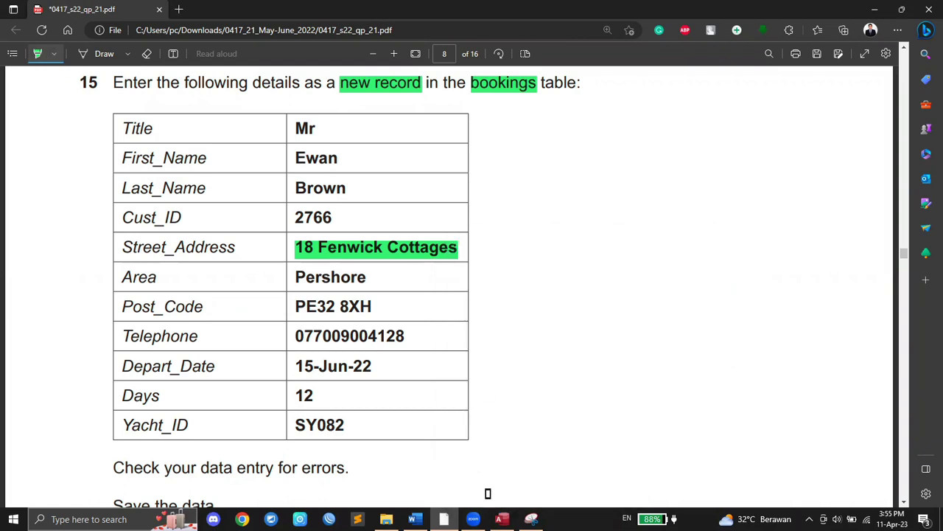
left_click(500, 519)
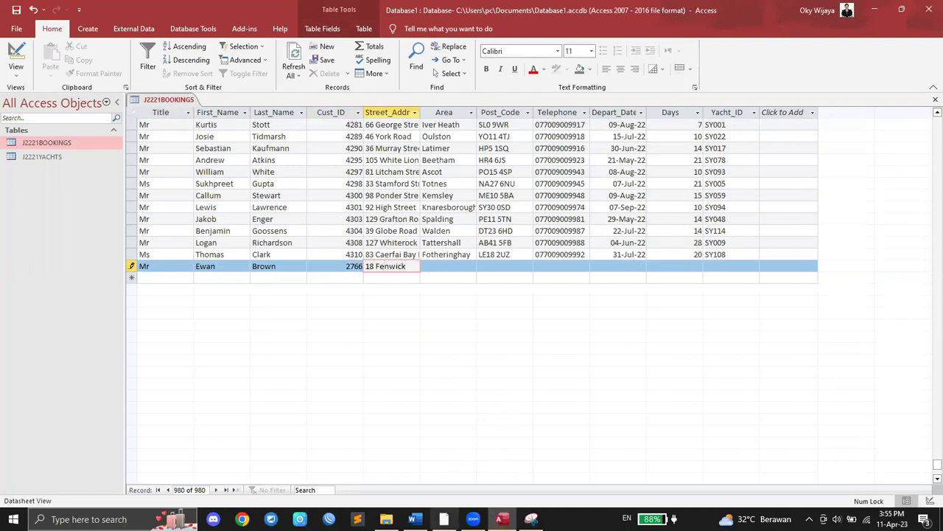
Step: Complete the street address and fill in the Area field
left_click(444, 519)
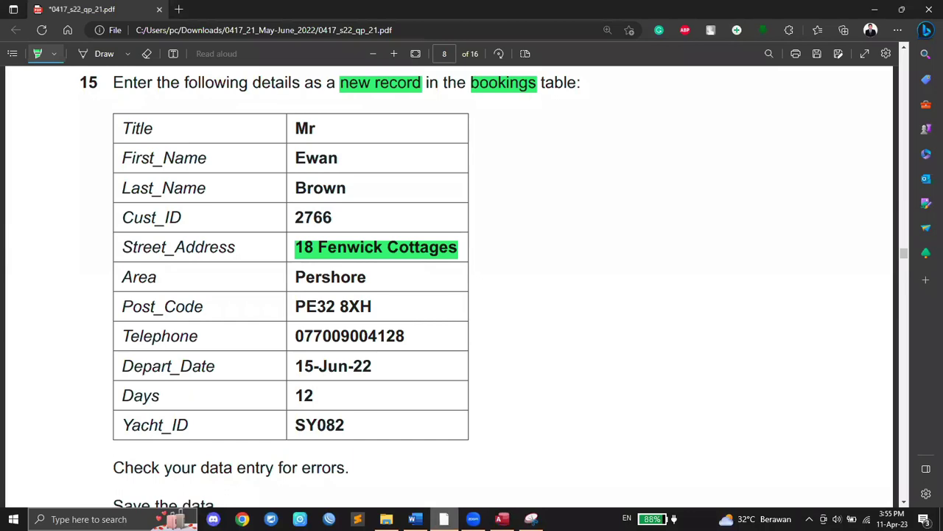
mouse_move(501, 519)
left_click(533, 420)
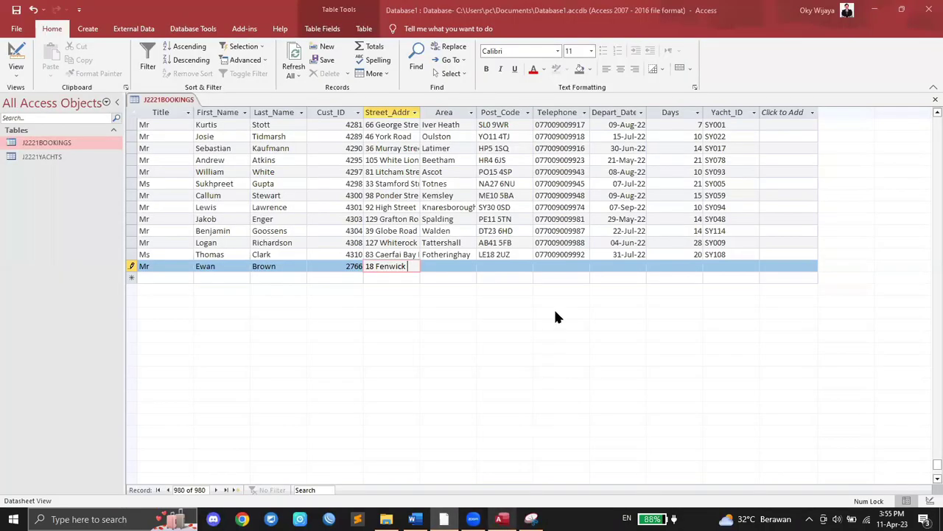
type("Cottages")
key("Tab")
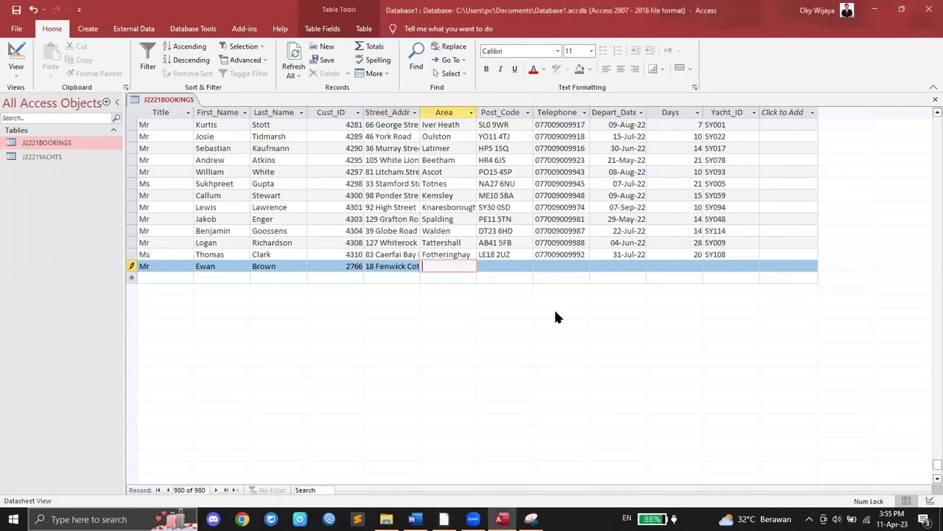
left_click(443, 519)
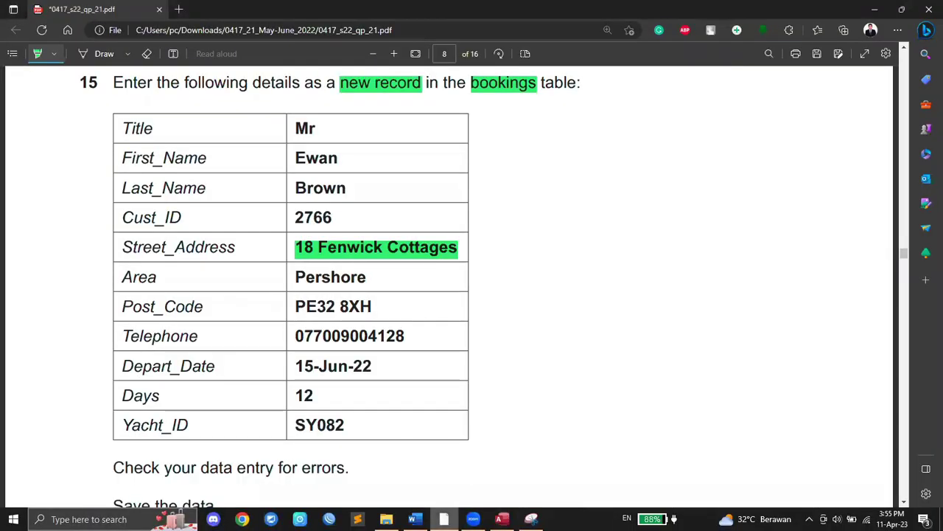
left_click(501, 519)
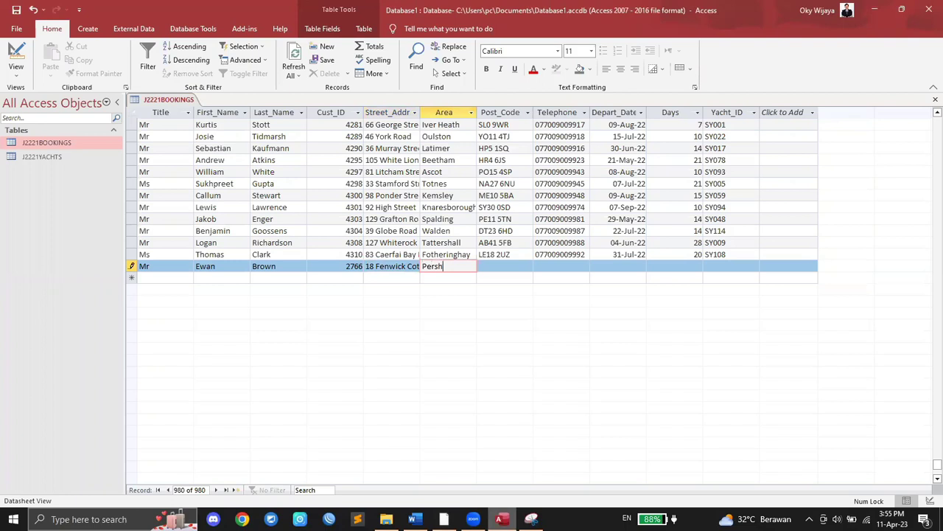
key("Tab")
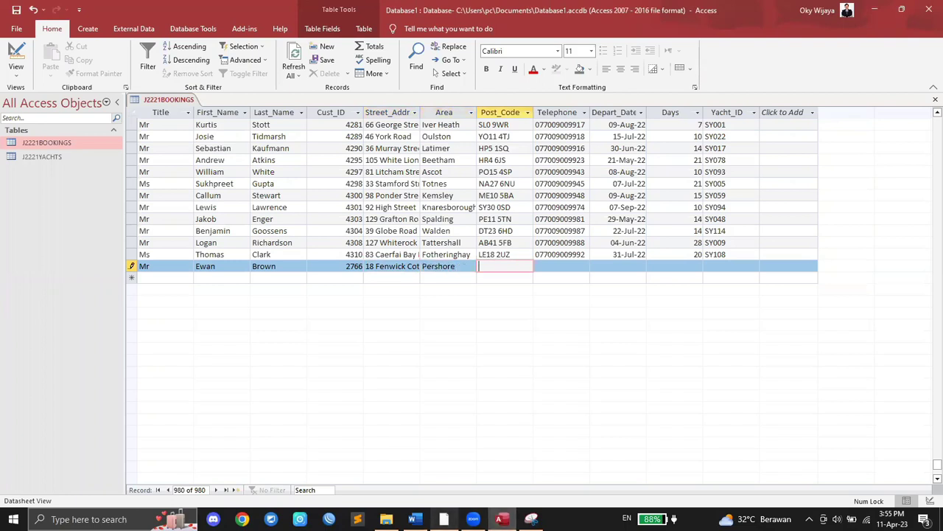
Step: Enter the customer's postcode from the question paper
key("alt+Tab")
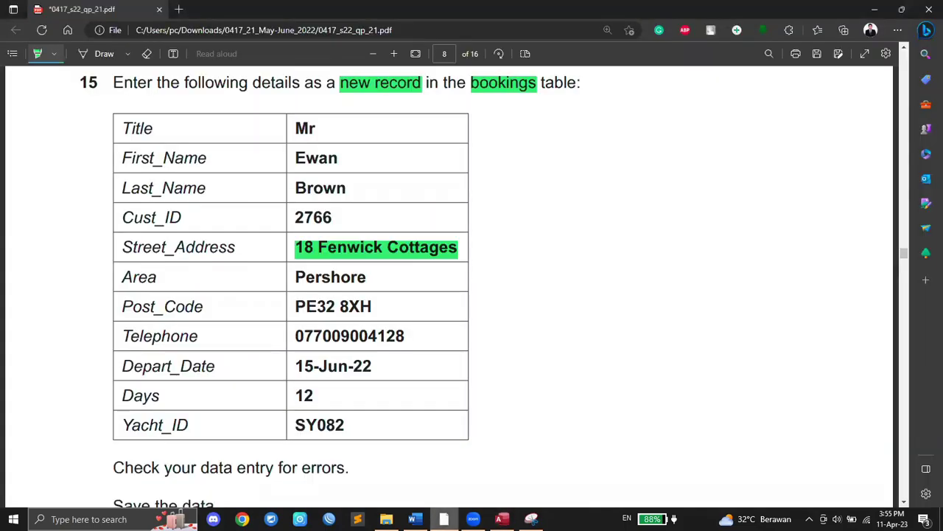
left_click(502, 519)
type("PE32")
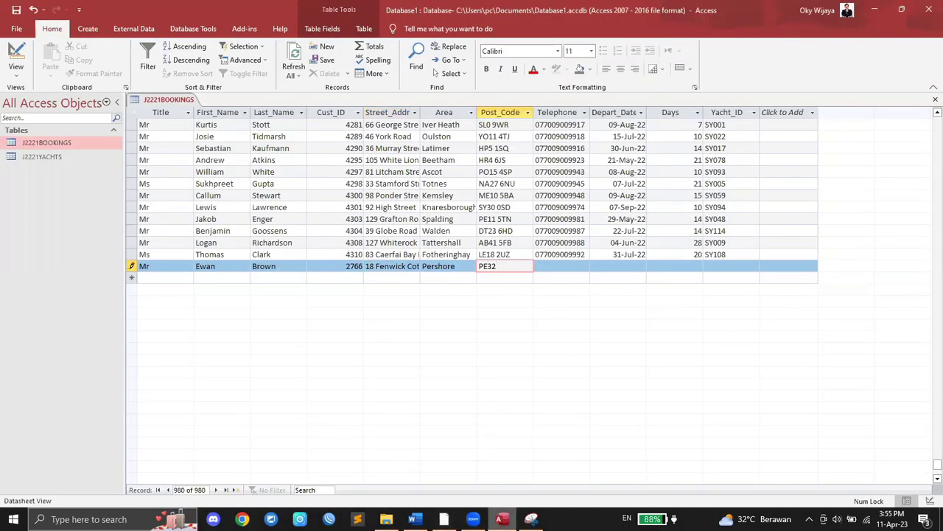
left_click(444, 519)
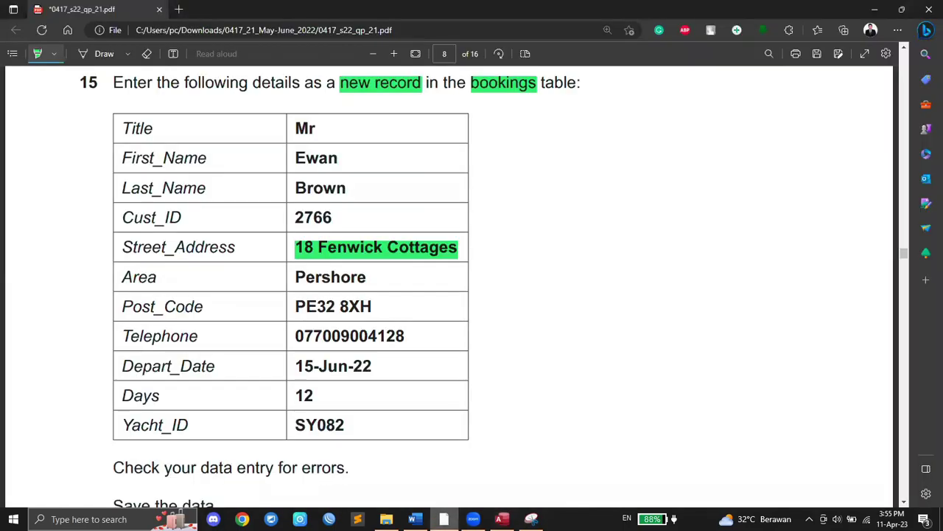
left_click(502, 519)
type("8X")
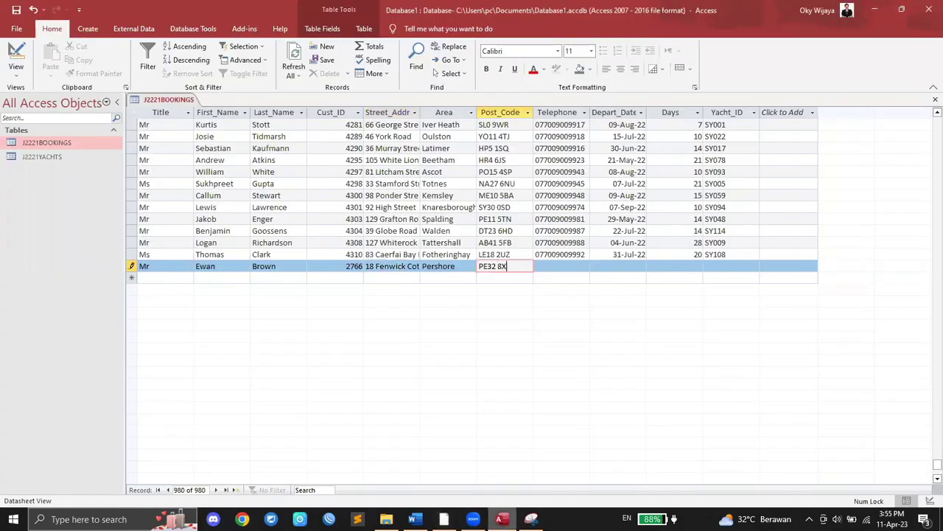
type("H")
key("Tab")
Step: Enter the customer's telephone number from the question paper
left_click(443, 519)
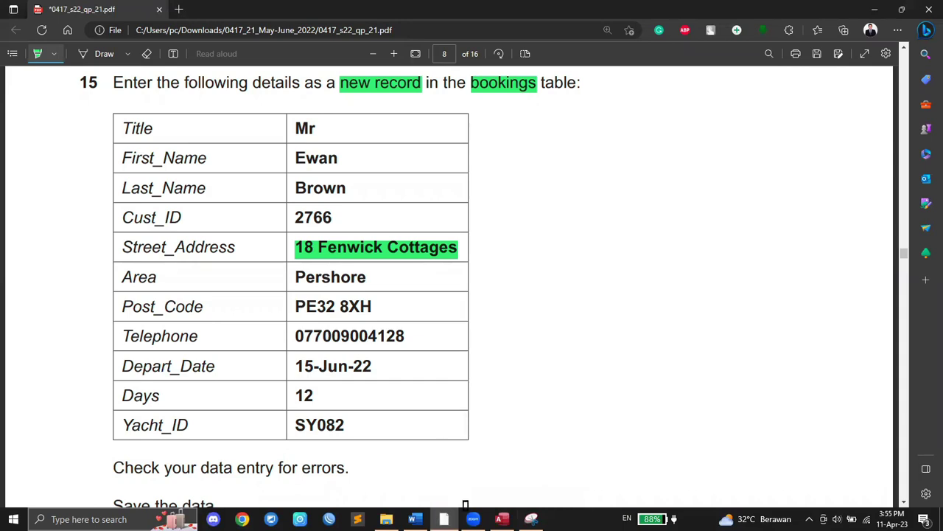
left_click(502, 519)
type("07")
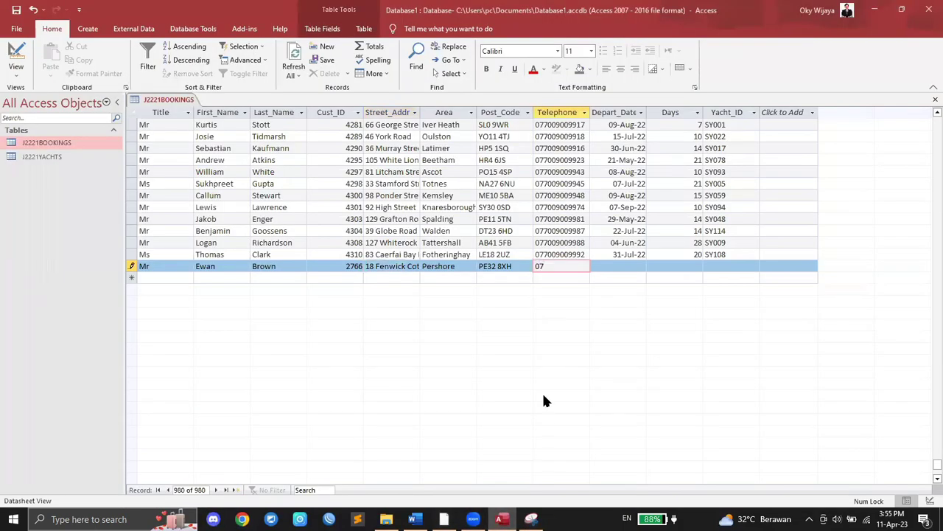
type("700")
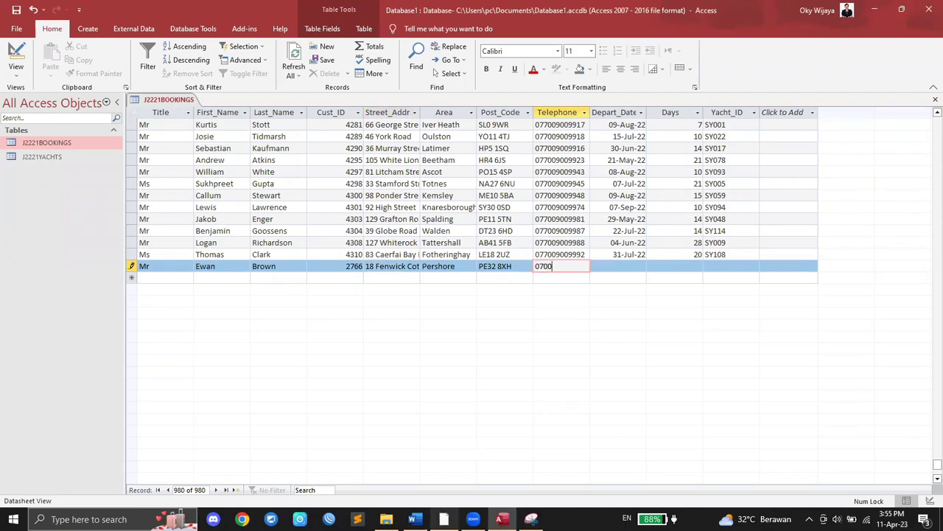
left_click(444, 519)
left_click(502, 519)
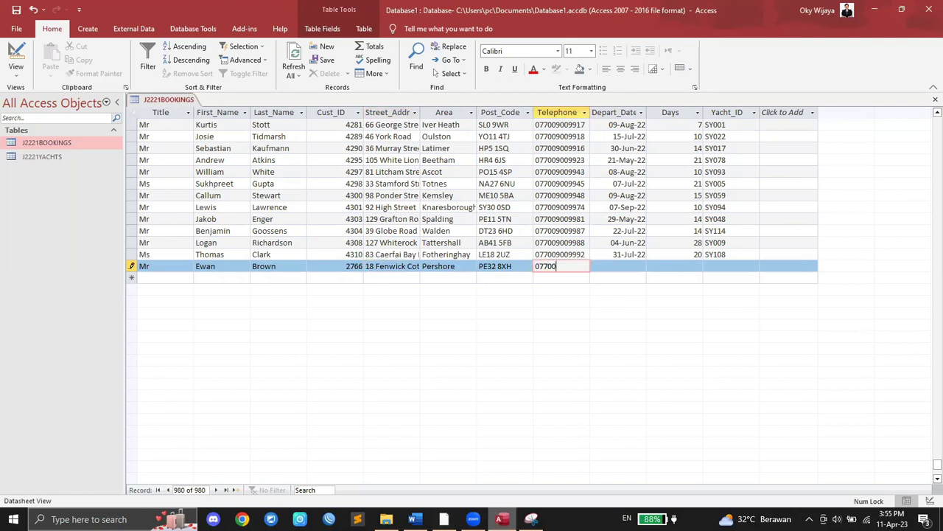
key("super+Down")
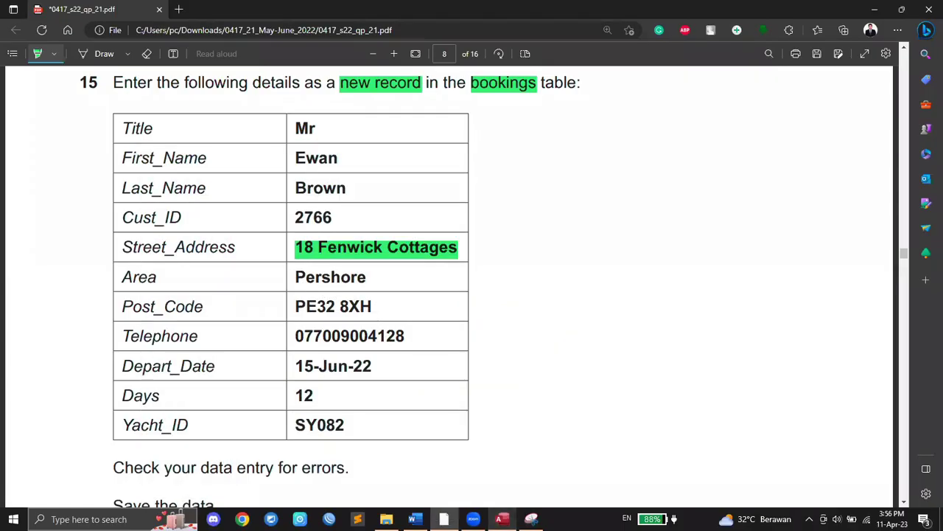
key("alt+Tab")
type("900")
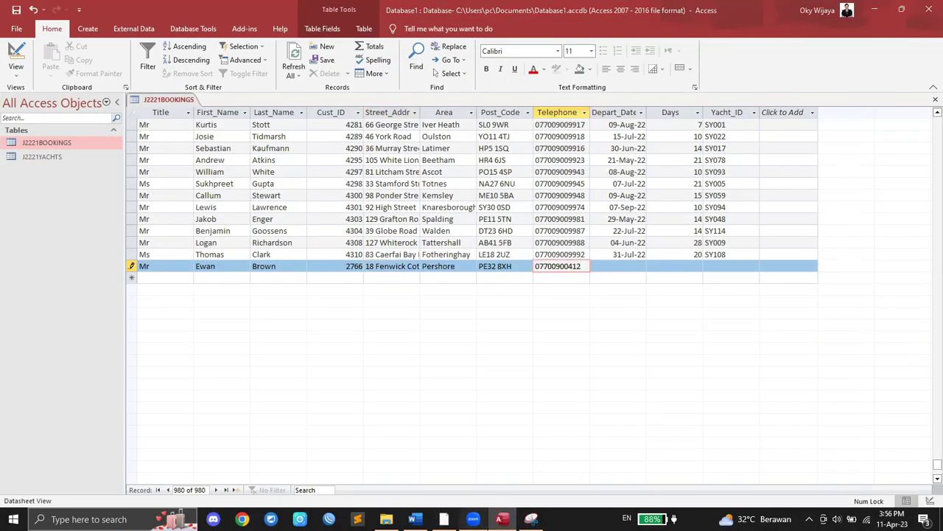
left_click(444, 519)
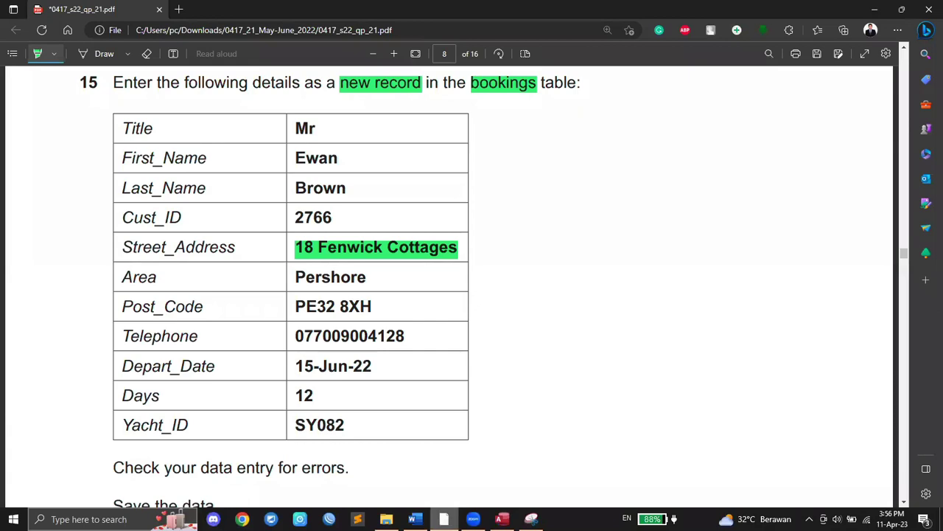
left_click(502, 519)
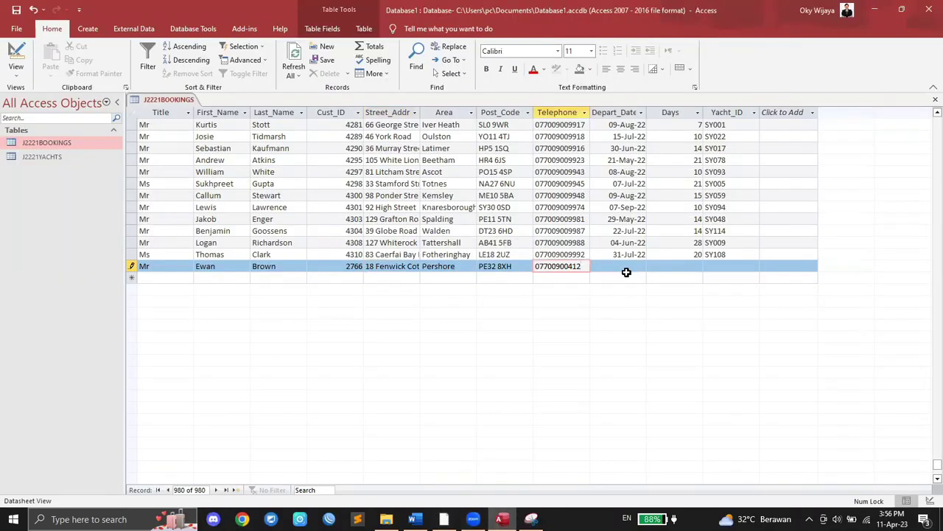
key("Tab")
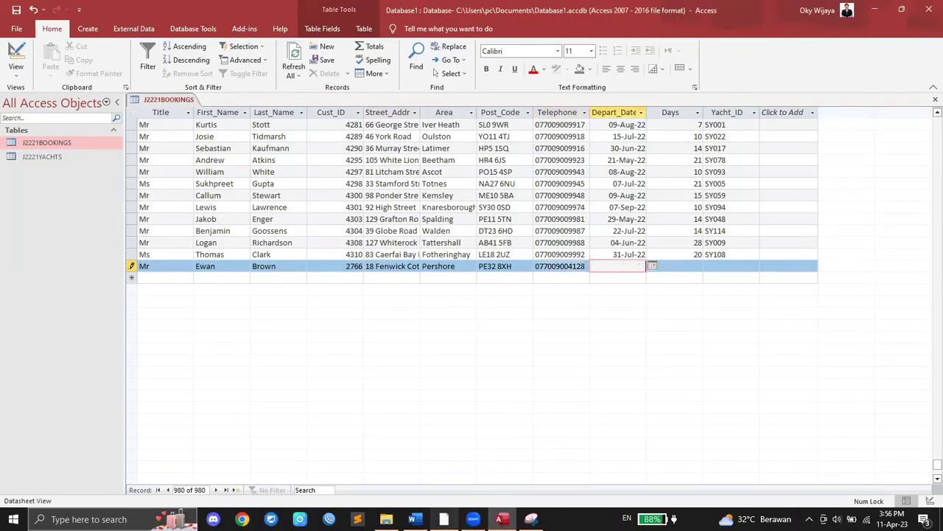
Step: Enter Depart_Date 15-Jun-2022
left_click(446, 516)
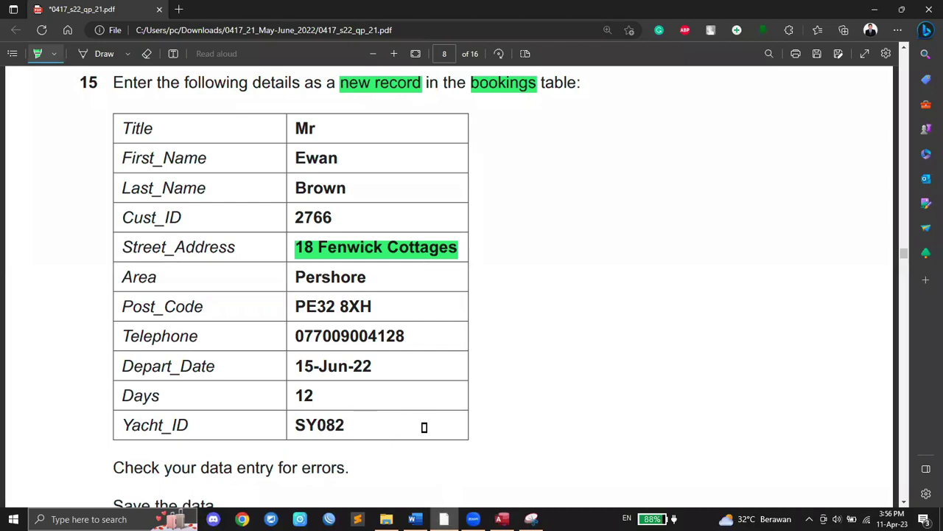
left_click(502, 519)
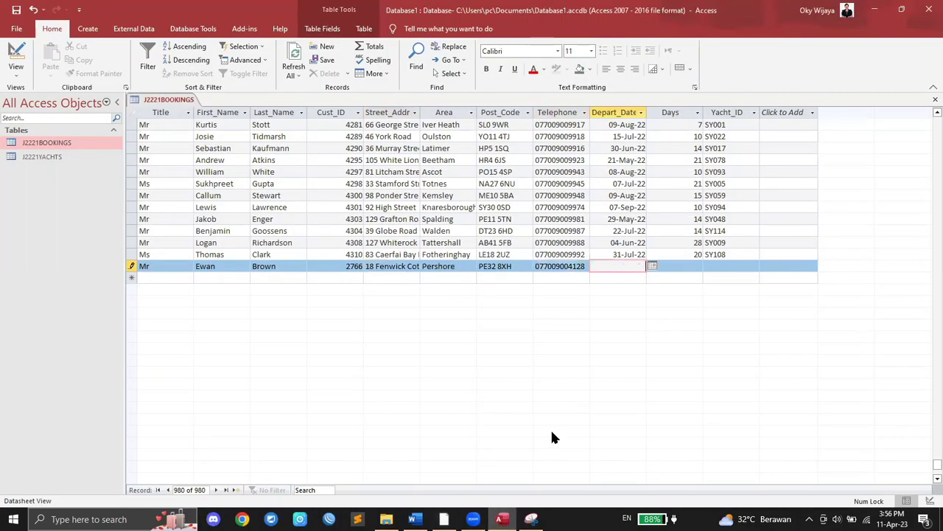
type("15-Jun-2022")
key("Tab")
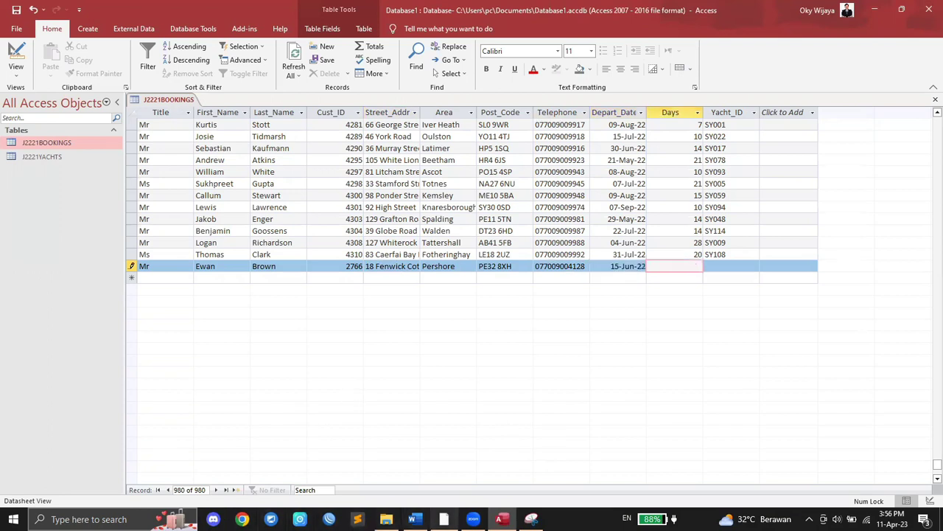
Step: Enter Days 12 and Yacht_ID SY082, then save the new record
left_click(444, 519)
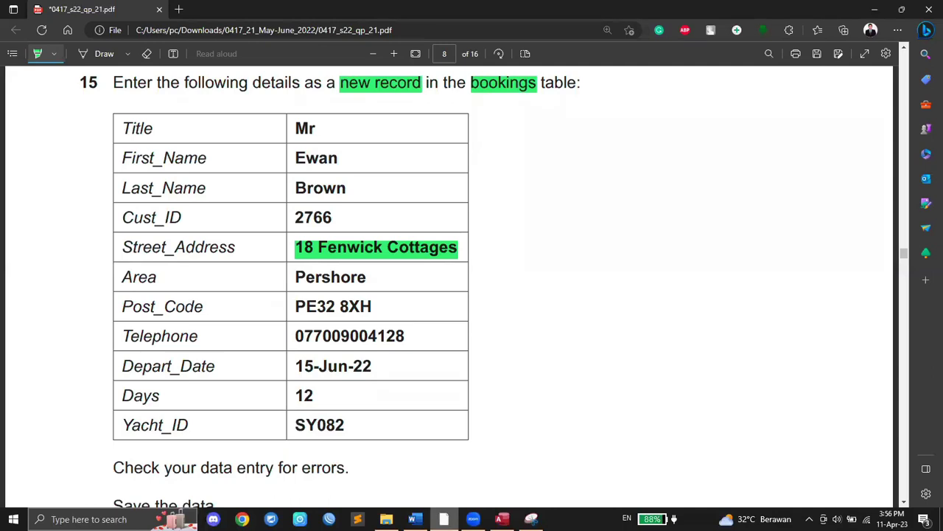
mouse_move(502, 519)
left_click(538, 486)
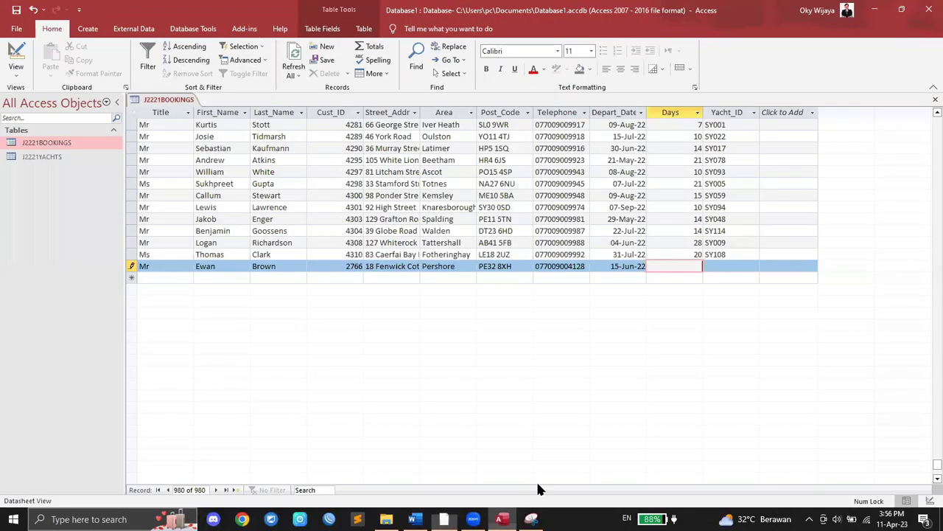
type("12")
key("Tab")
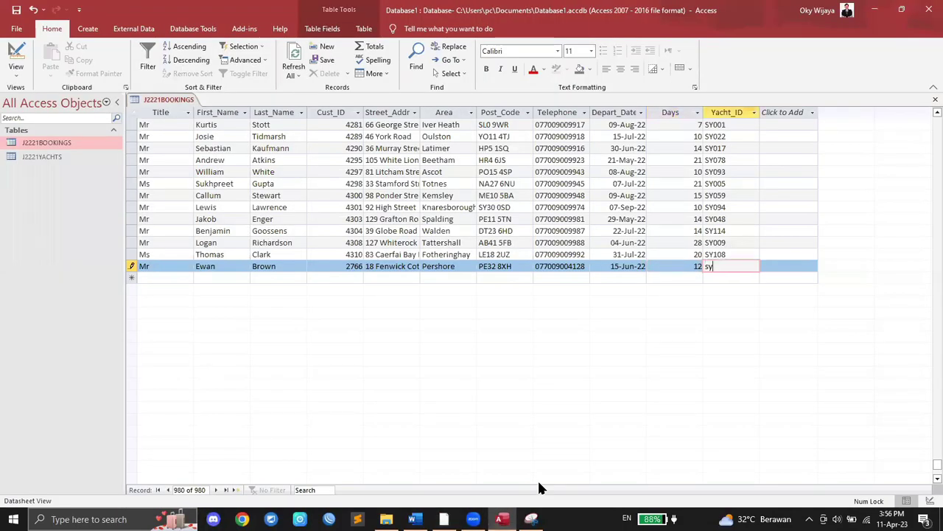
key("BackSpace")
key("Caps_Lock")
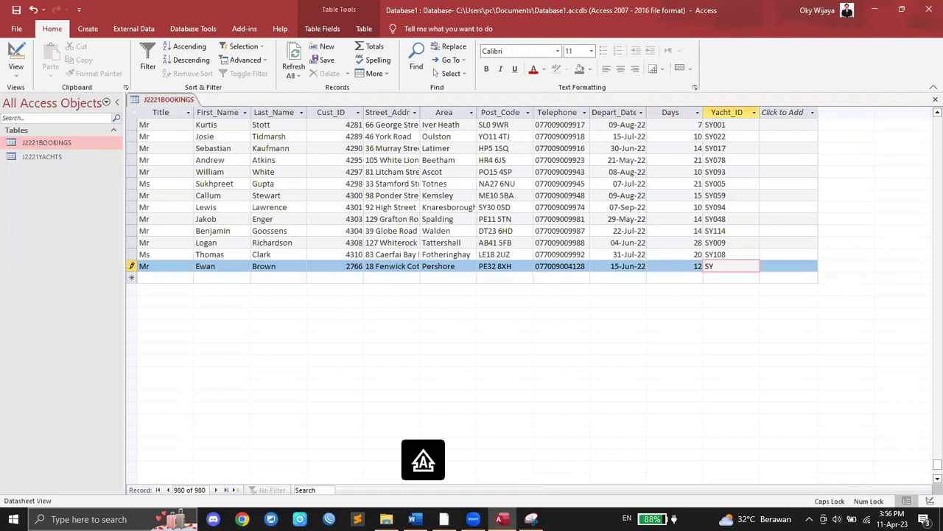
left_click(443, 519)
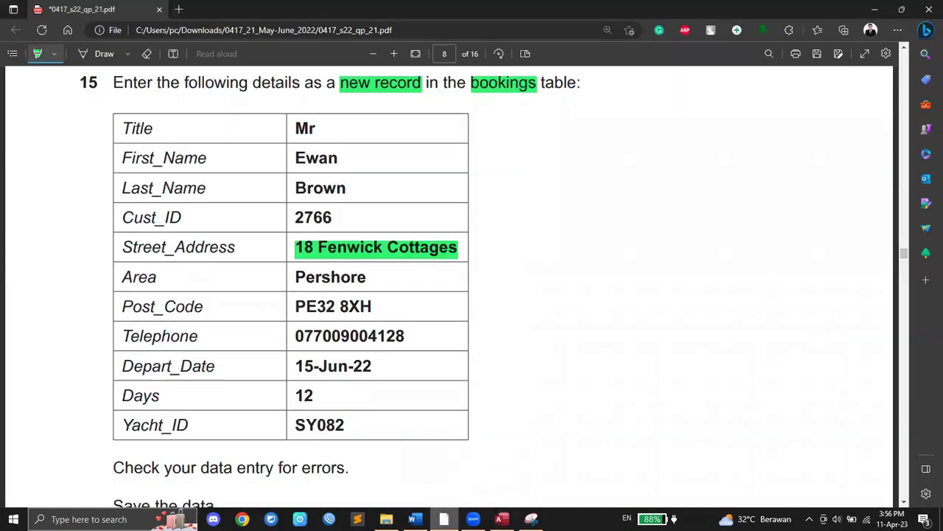
left_click(444, 519)
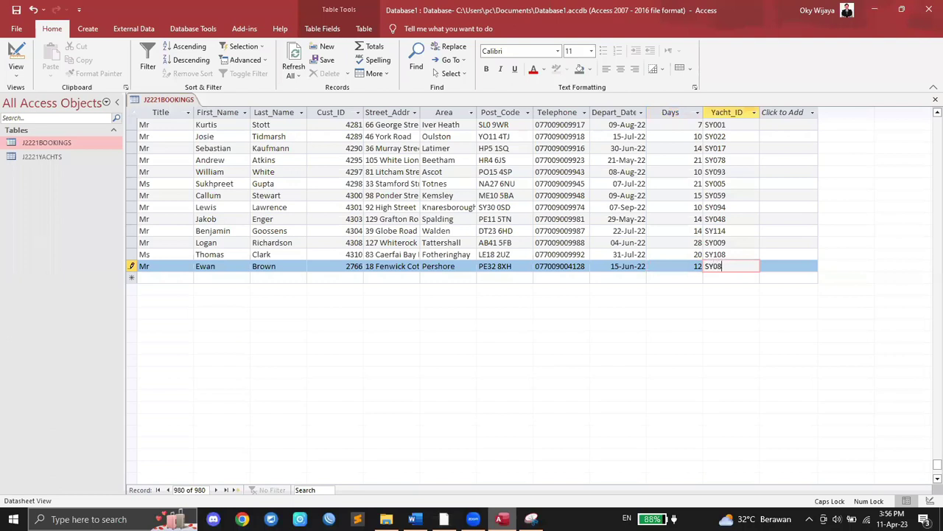
key("Return")
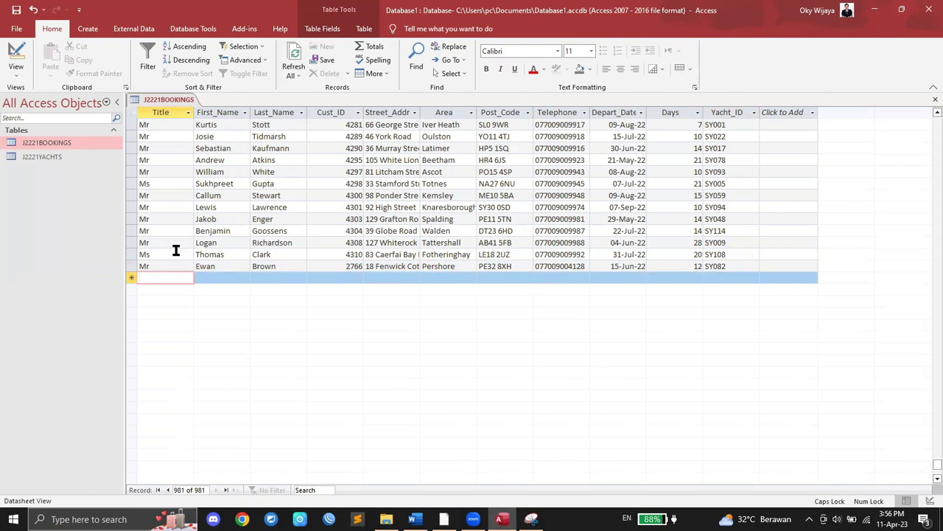
Step: Close the open J2221BOOKINGS table in Access
right_click(157, 100)
left_click(167, 109)
right_click(166, 100)
left_click(178, 111)
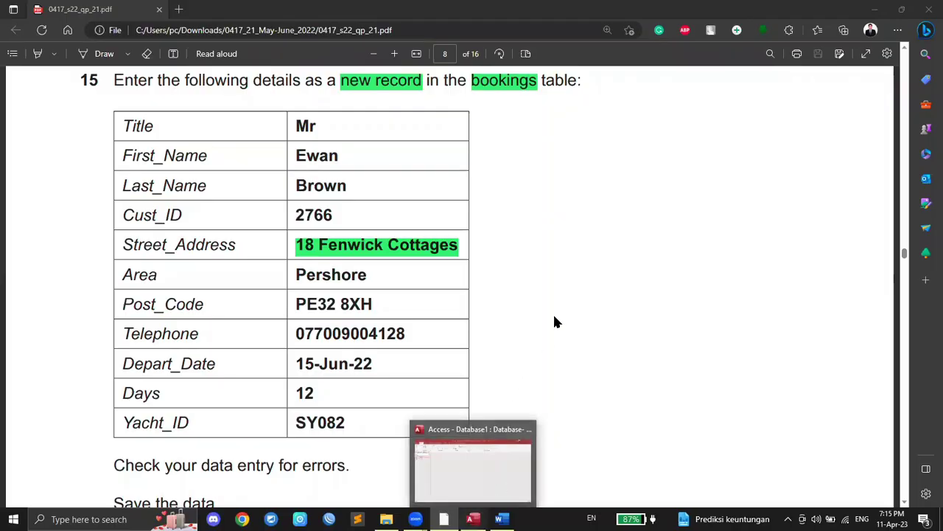
scroll(228, 425, "down", 1)
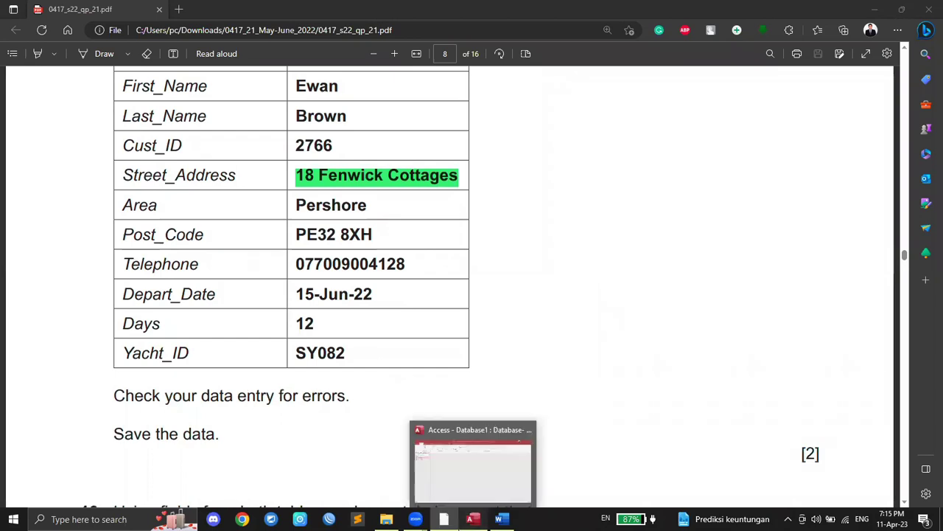
left_click(473, 519)
left_click(444, 519)
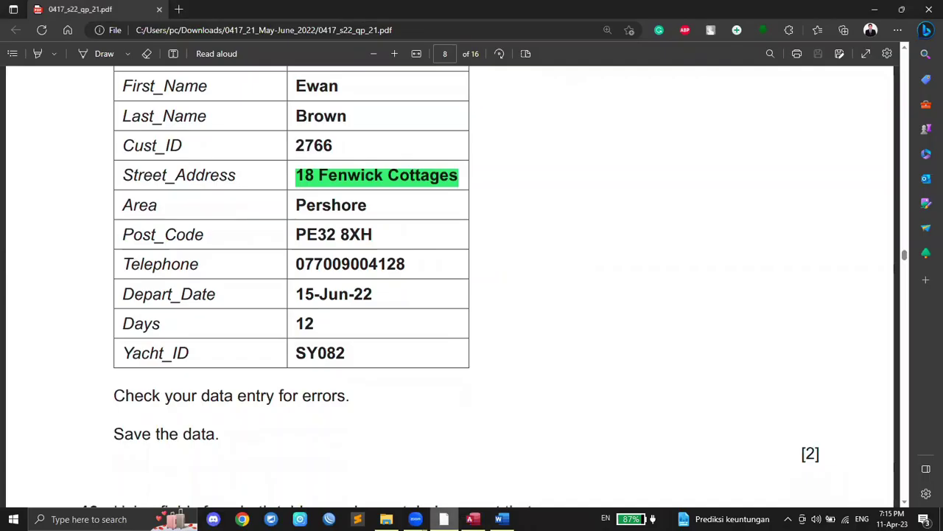
Step: Set Edge's highlighter to green, highlighting text only
left_click_drag(125, 434, 215, 434)
left_click(157, 423)
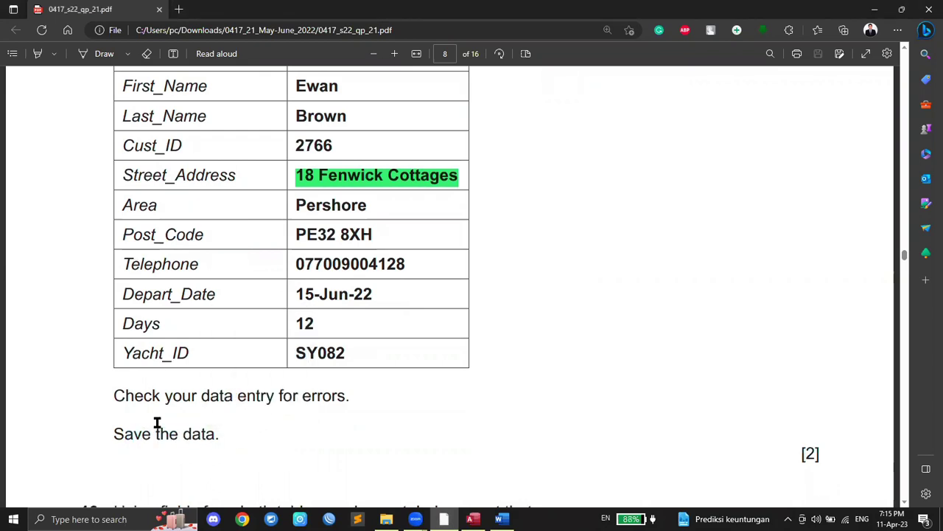
left_click(53, 56)
left_click(87, 100)
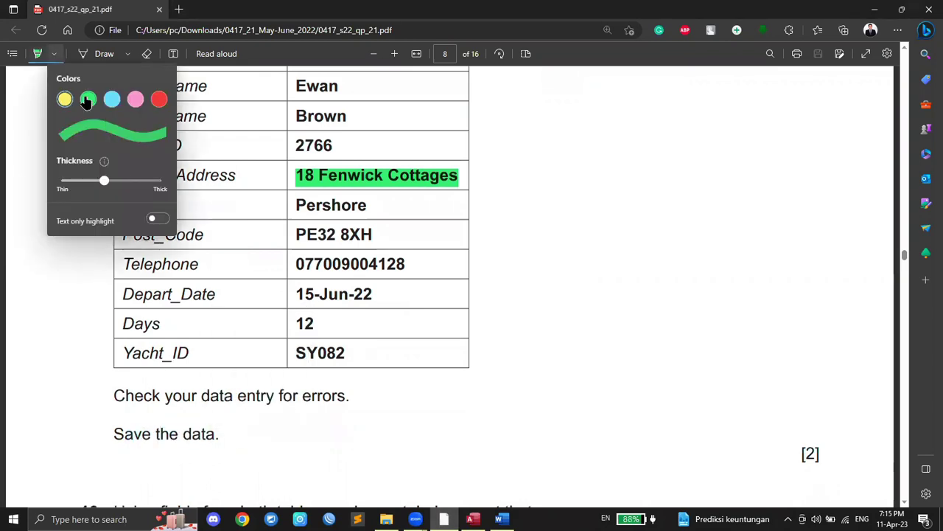
left_click(152, 218)
left_click(202, 425)
Step: Highlight 'fields', 'both' and 'tabular report' in question 16 green
scroll(209, 387, "down", 3)
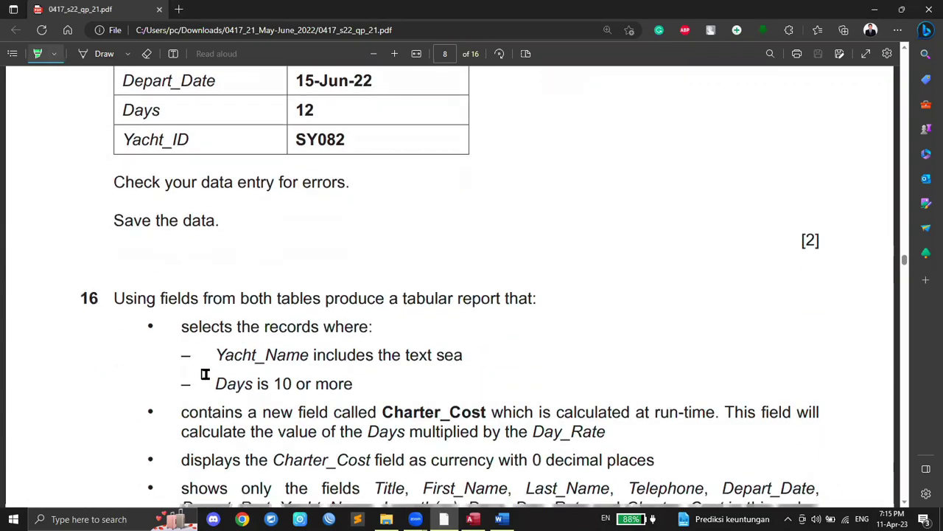
scroll(184, 283, "down", 2)
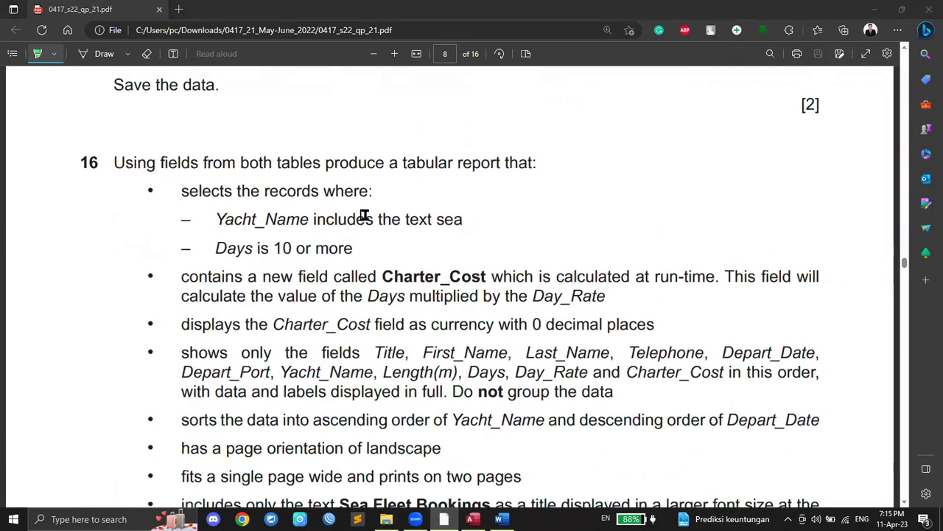
left_click_drag(161, 161, 201, 164)
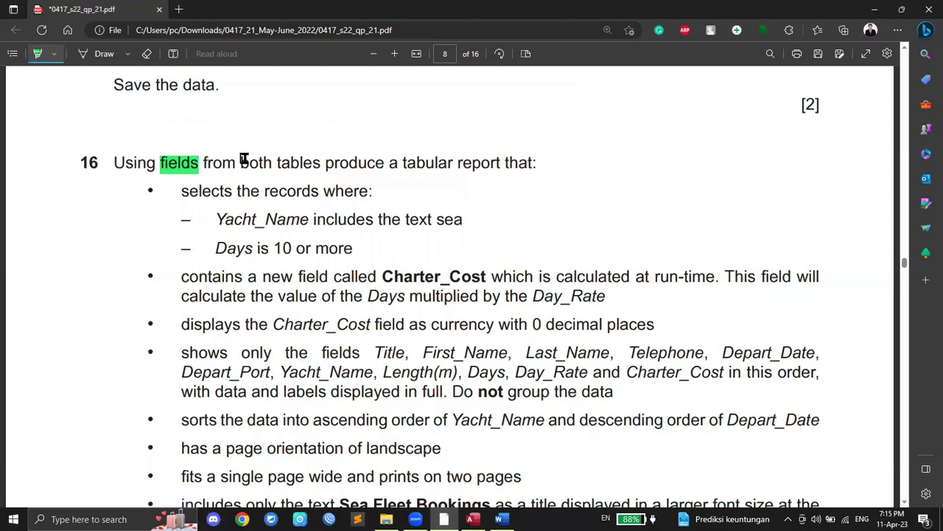
left_click_drag(240, 162, 273, 163)
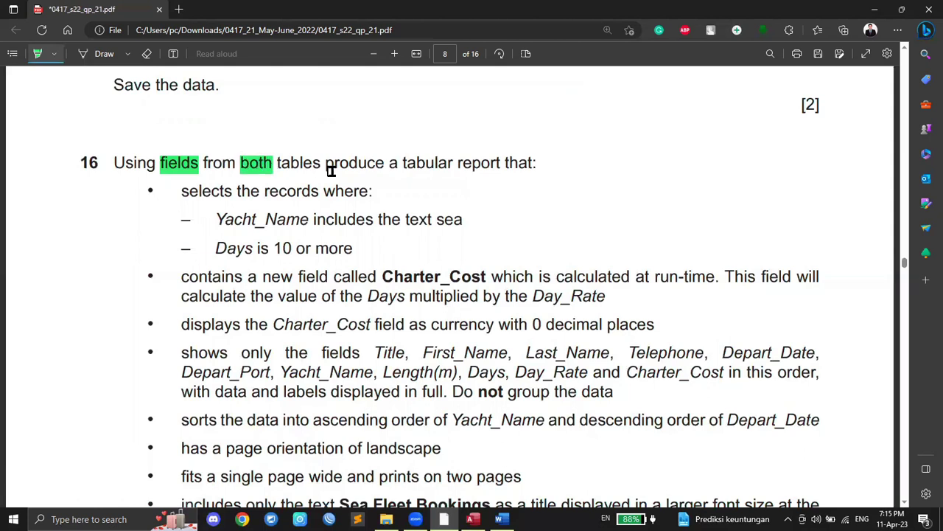
left_click_drag(409, 164, 501, 168)
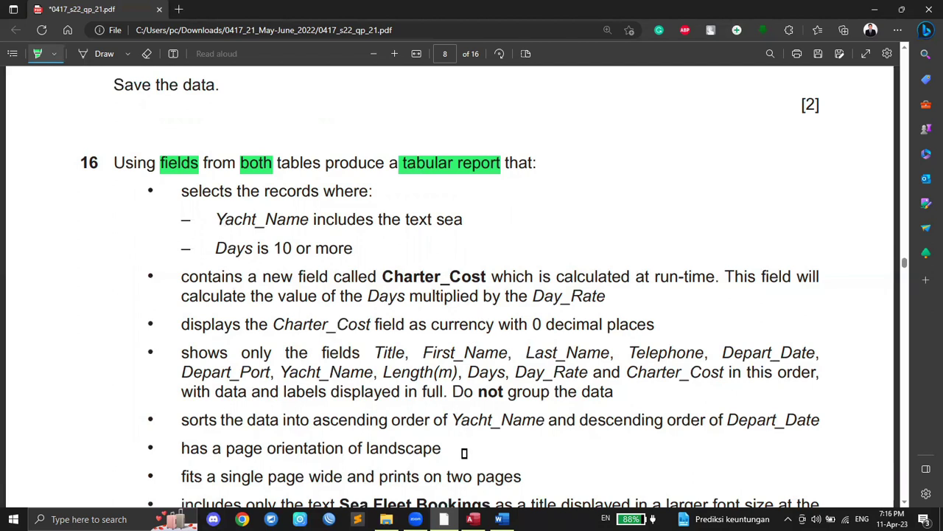
left_click(473, 518)
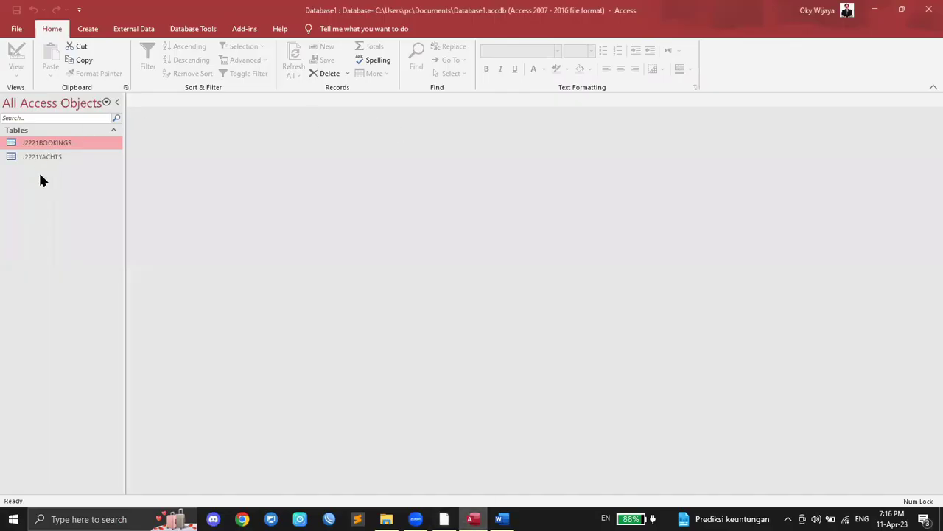
Step: Start a new query using Create > Query Wizard with the Simple Query Wizard
left_click(443, 519)
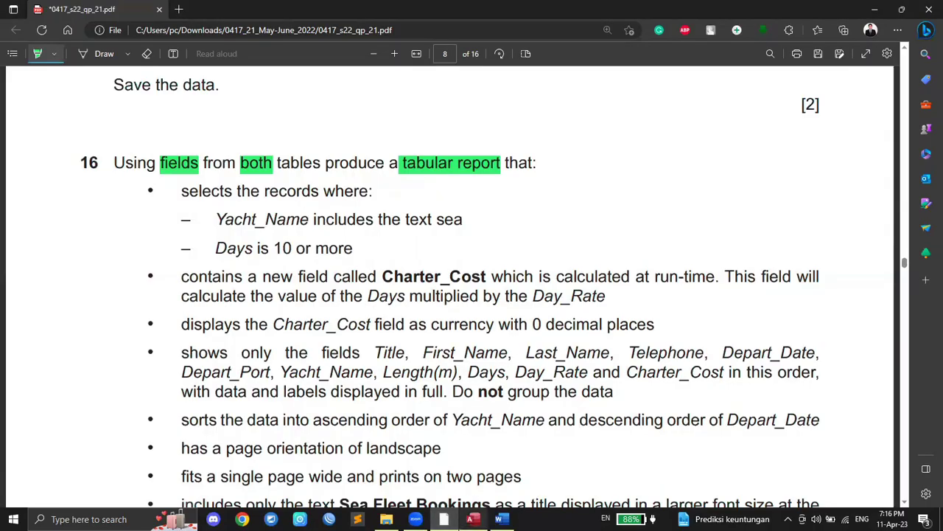
left_click(473, 519)
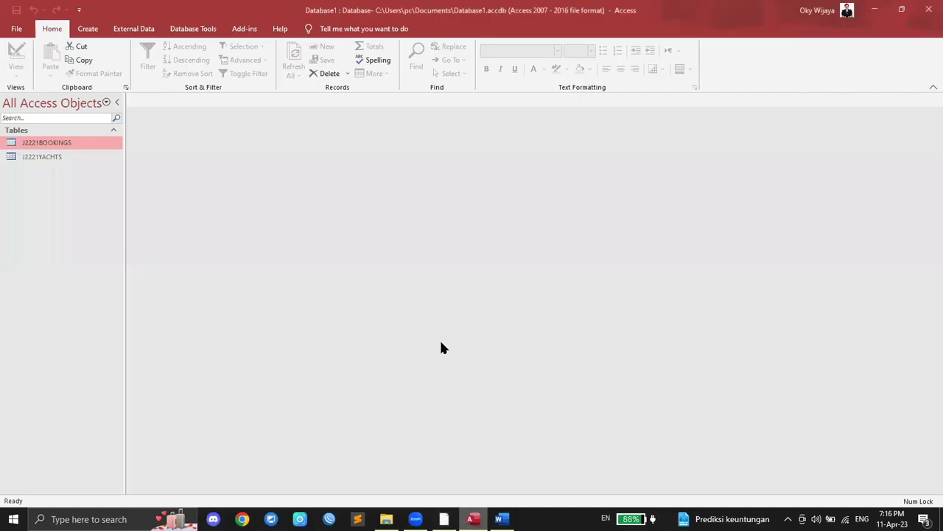
left_click(88, 29)
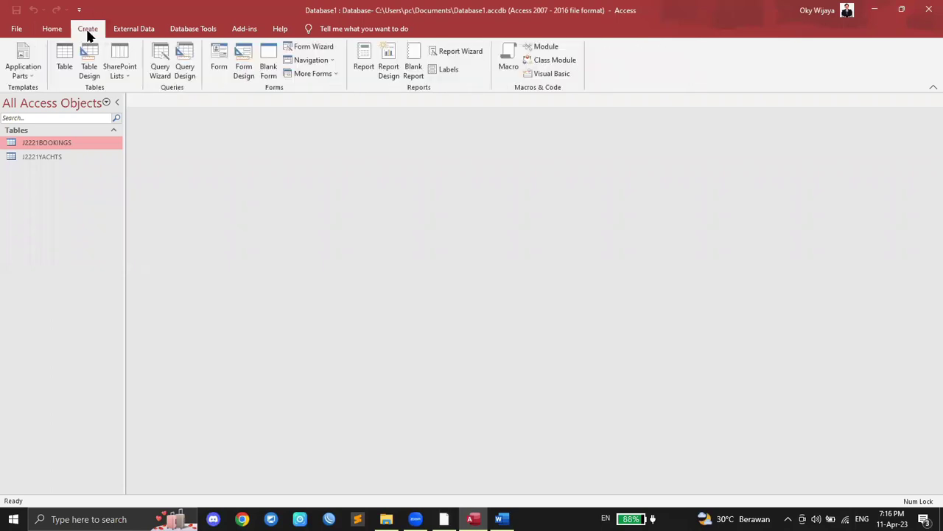
left_click(158, 71)
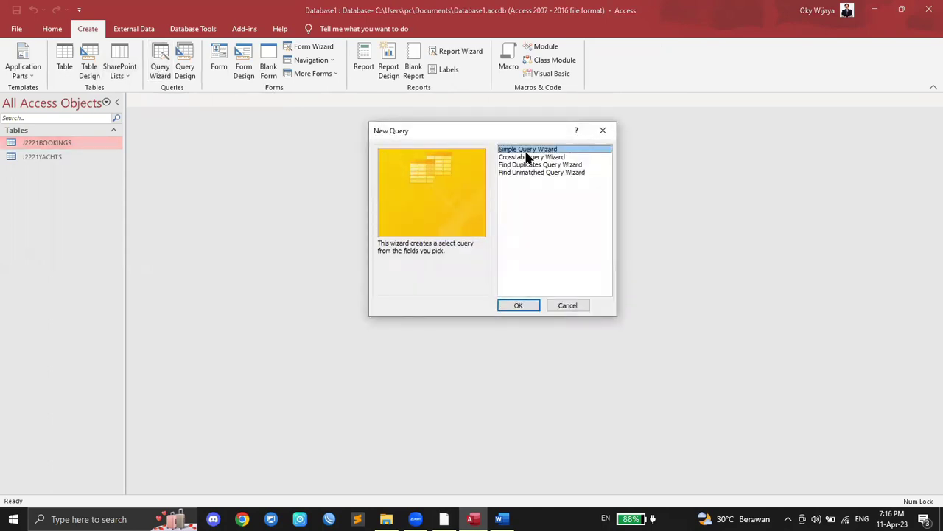
left_click(523, 304)
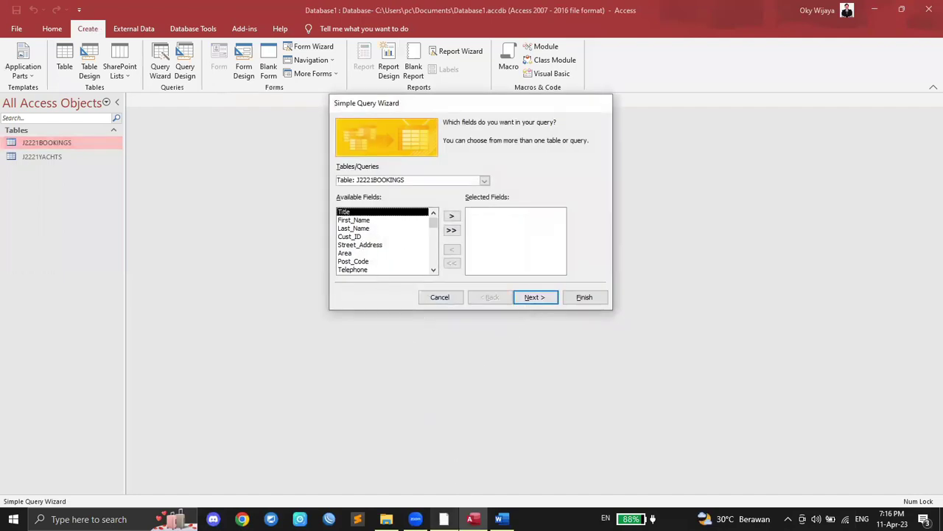
Step: Switch the highlighter to blue, mark Title, and add Title and First_Name to the query
left_click(445, 516)
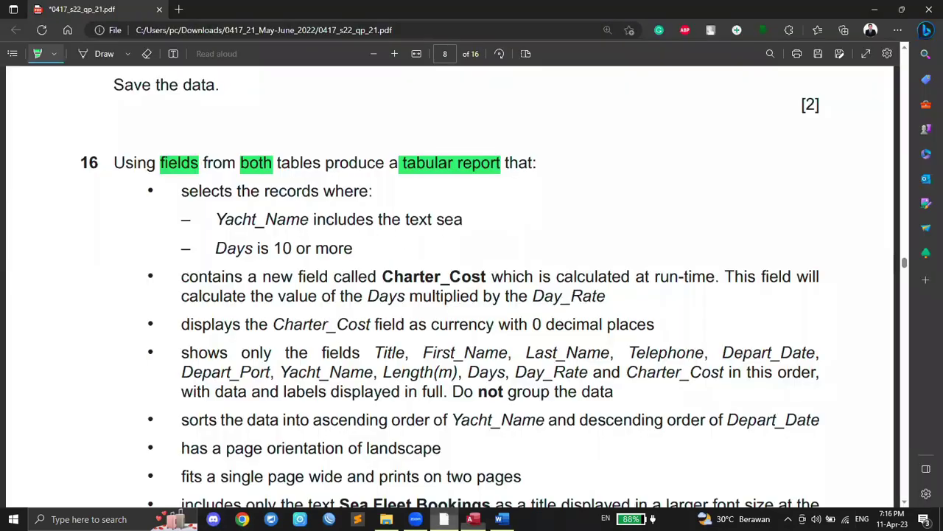
left_click(55, 53)
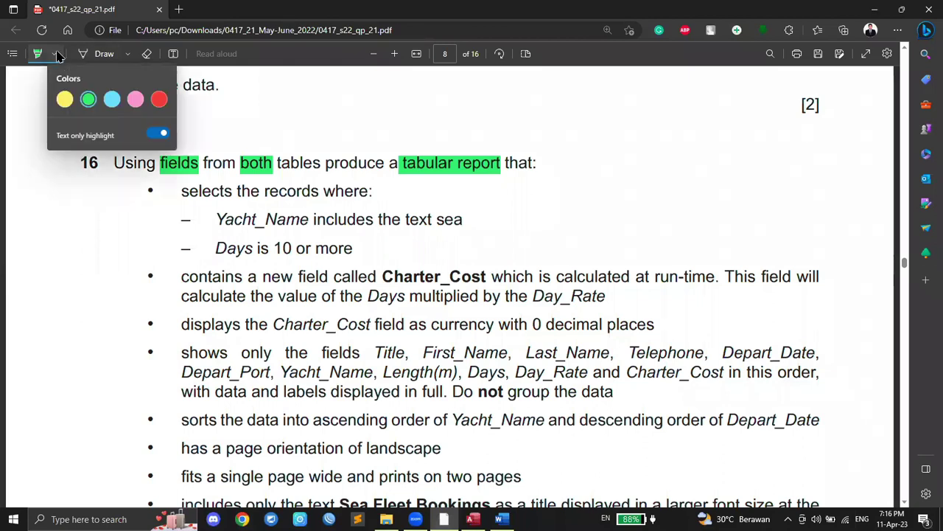
left_click(111, 99)
left_click(123, 262)
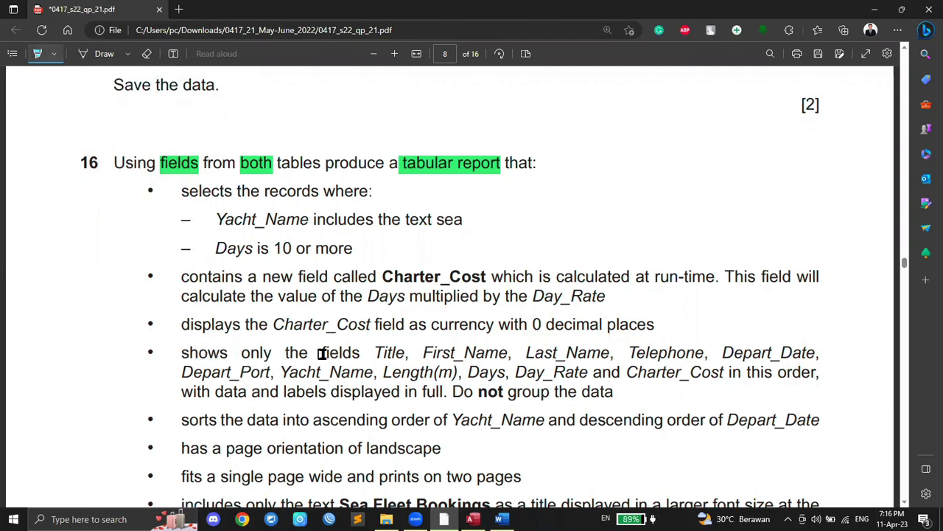
left_click_drag(377, 352, 507, 354)
left_click(472, 519)
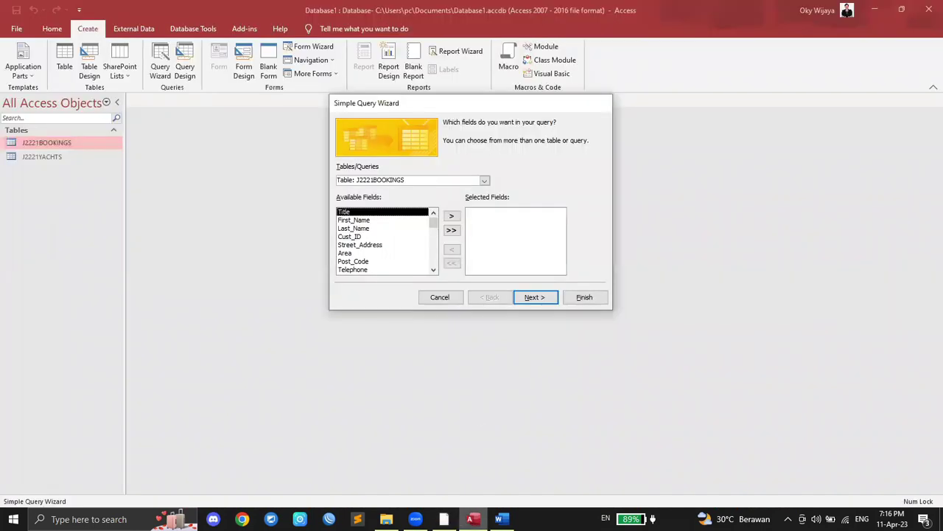
left_click(451, 216)
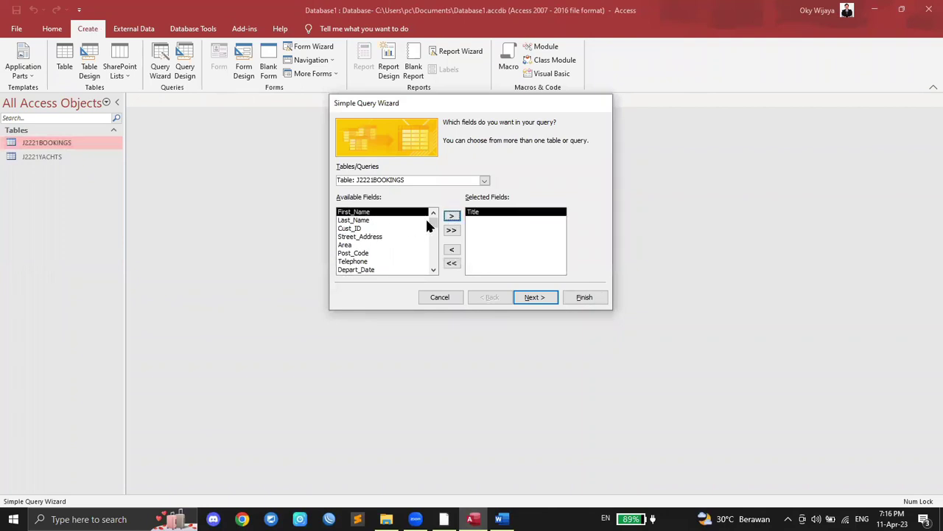
left_click(451, 217)
Step: Highlight Last_Name and Telephone in the question and add both fields
left_click(444, 519)
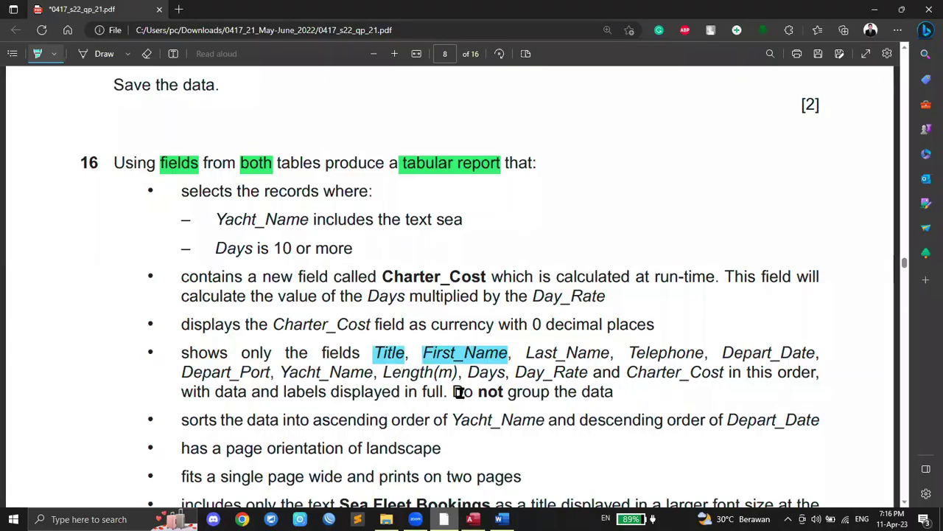
left_click_drag(527, 354, 701, 354)
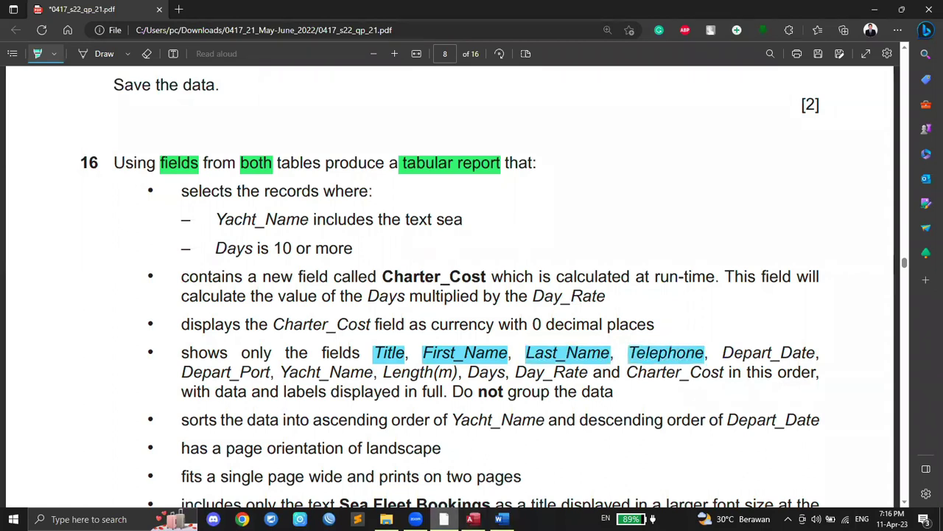
left_click(472, 519)
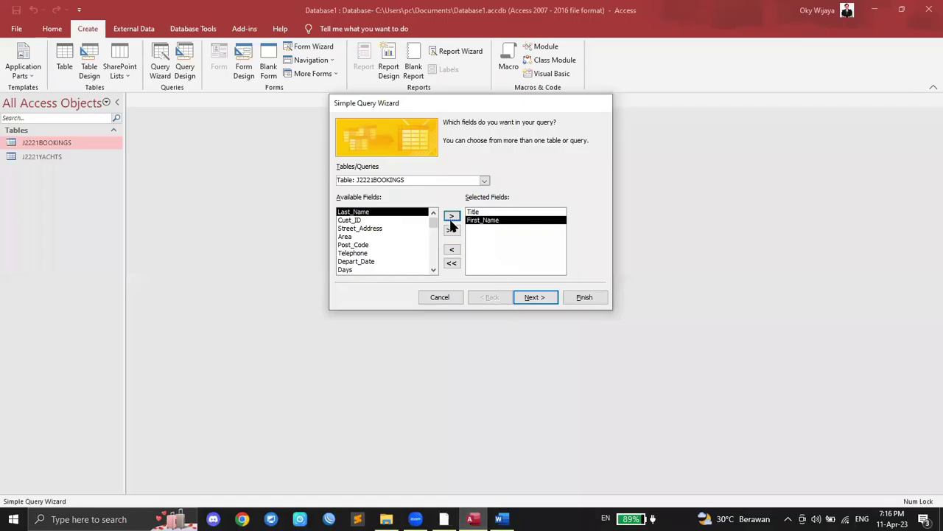
left_click(452, 217)
left_click(385, 244)
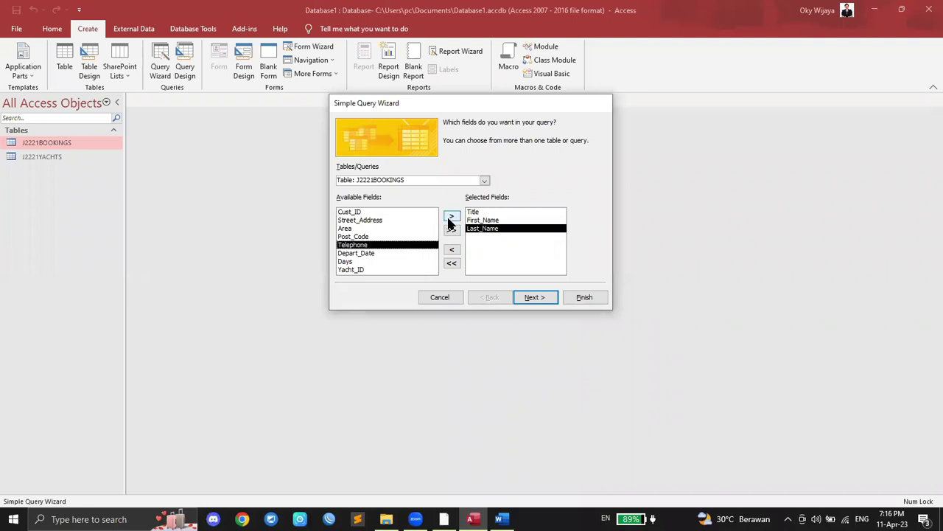
left_click(452, 216)
Step: Highlight Depart_Date and Depart_Port, then add Depart_Date to the selected fields
left_click(444, 518)
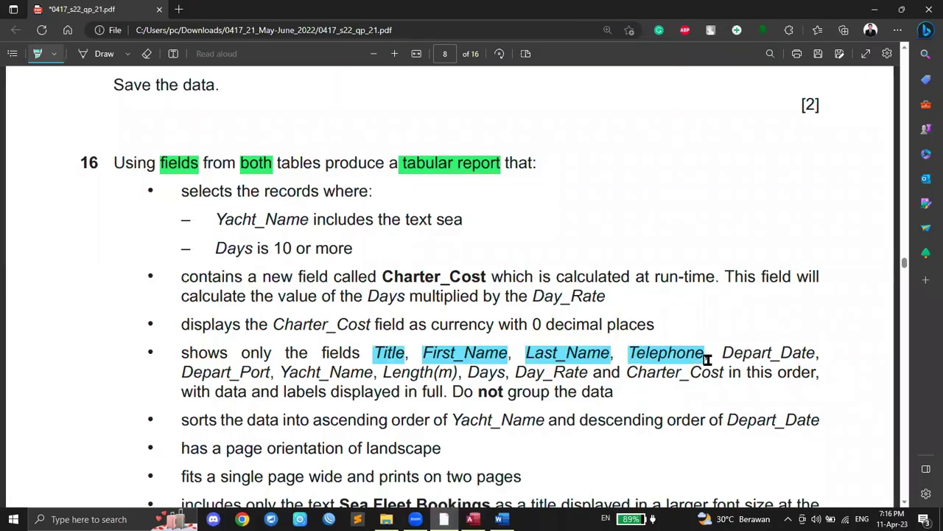
left_click_drag(721, 351, 810, 352)
left_click_drag(183, 371, 271, 372)
left_click(472, 519)
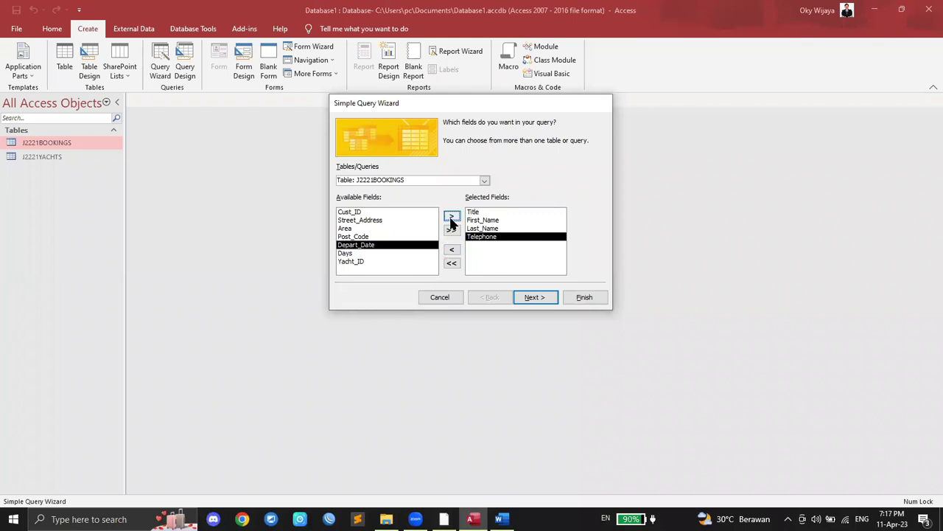
double_click(371, 244)
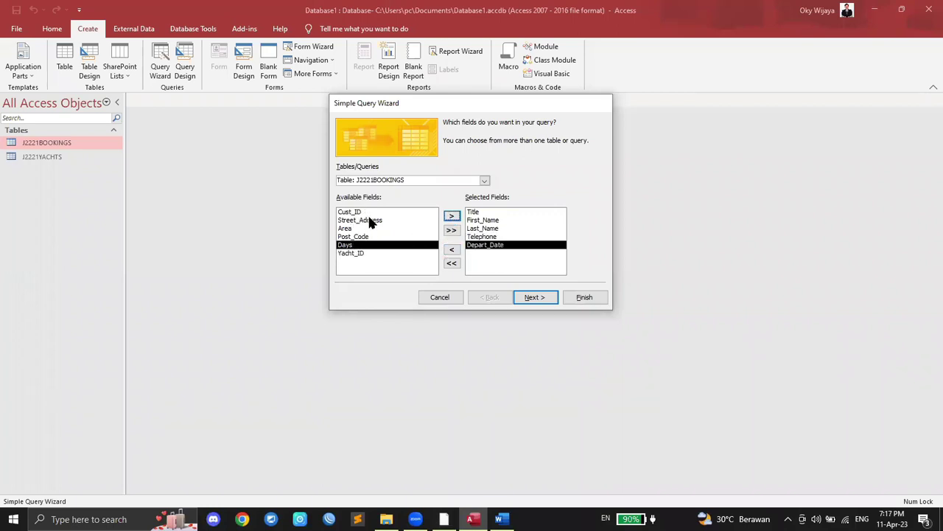
left_click(485, 181)
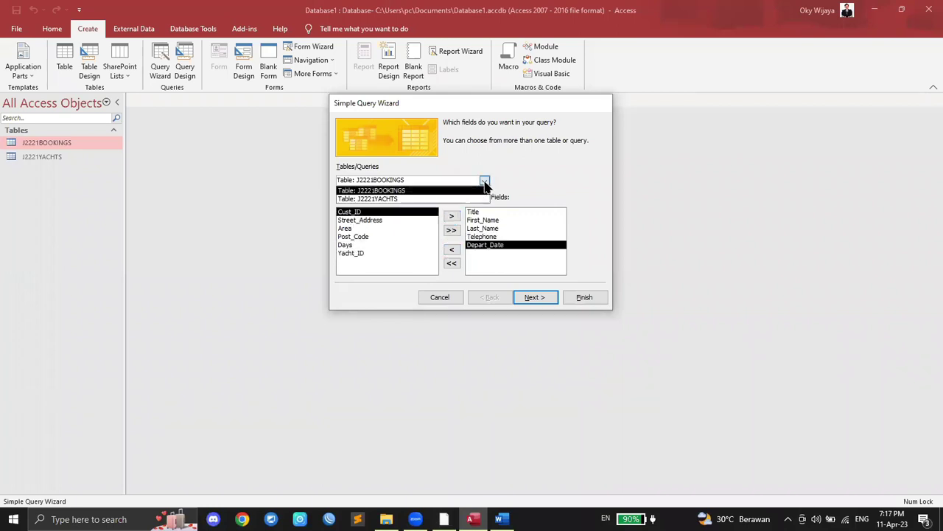
Step: From J2221YACHTS, add Depart_Port, Yacht_Name and Length(m) to the selected fields
left_click(388, 199)
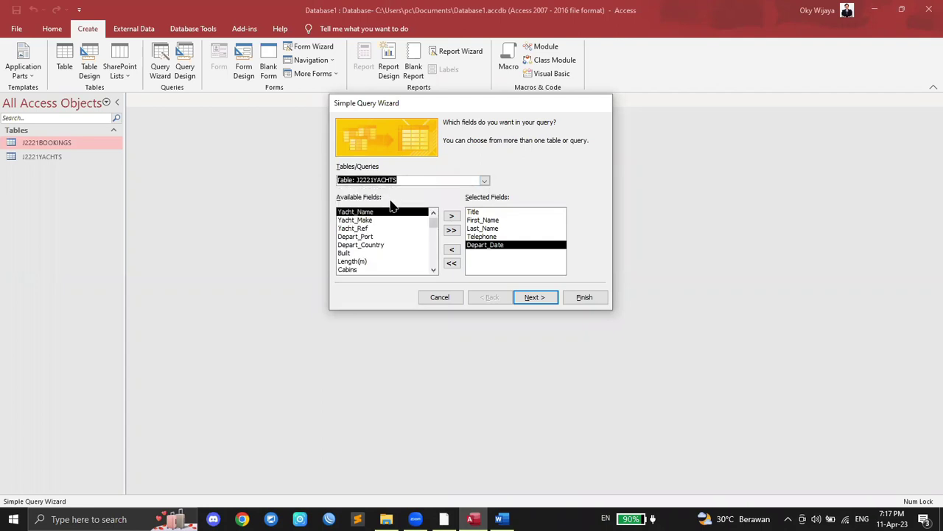
left_click(369, 237)
left_click(452, 216)
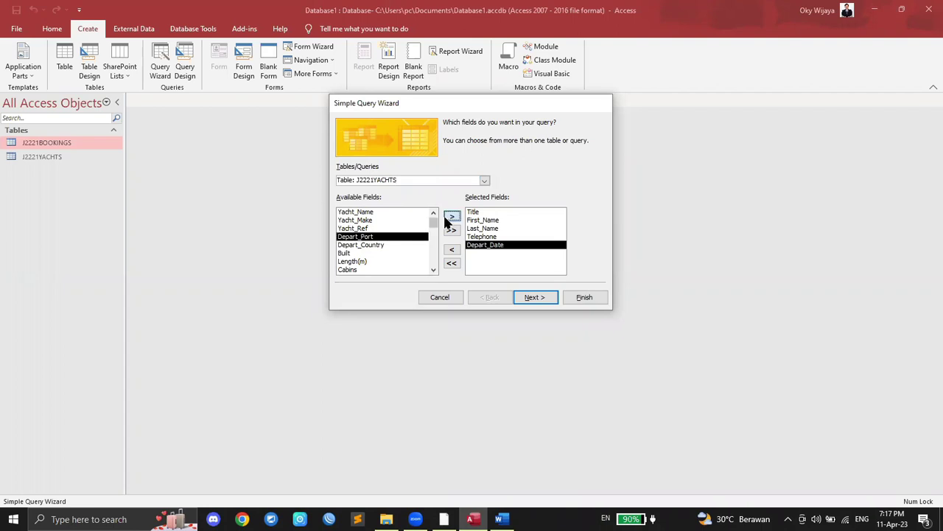
left_click(444, 519)
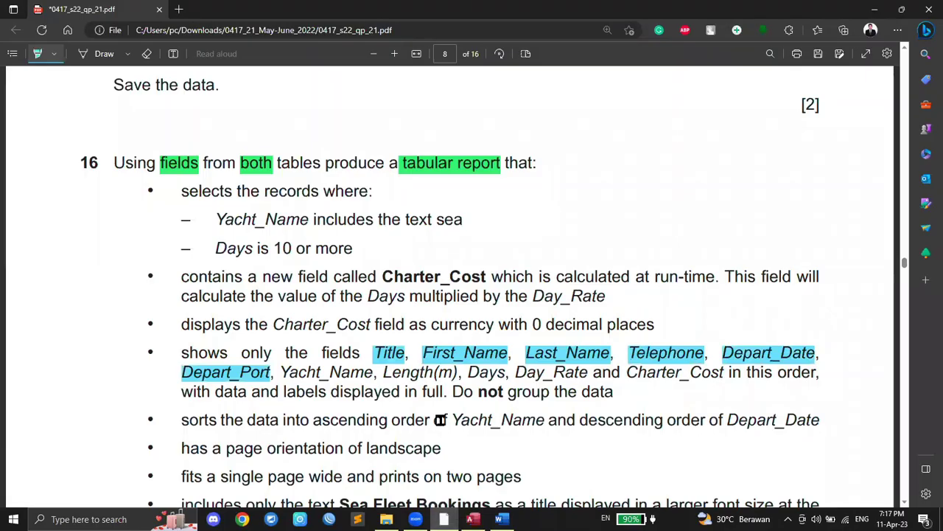
scroll(438, 419, "down", 3)
left_click_drag(280, 232, 457, 233)
left_click(472, 519)
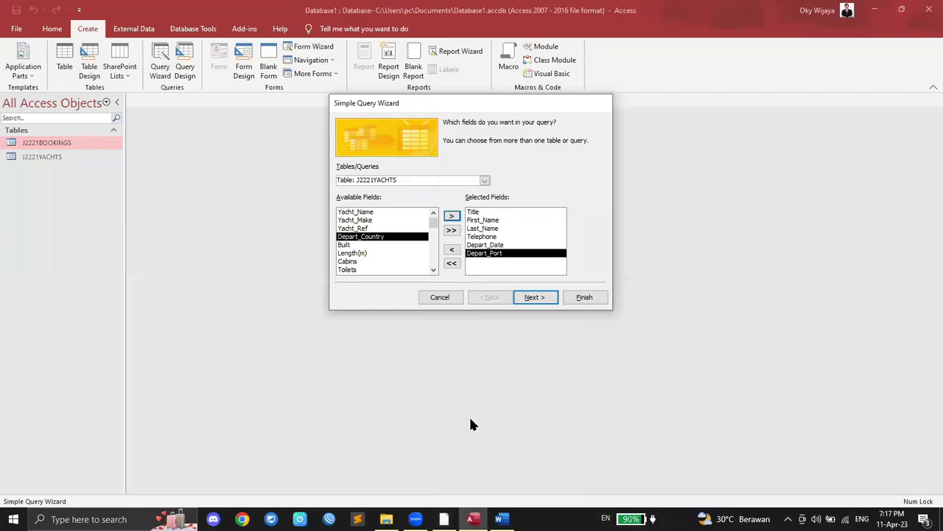
left_click(368, 212)
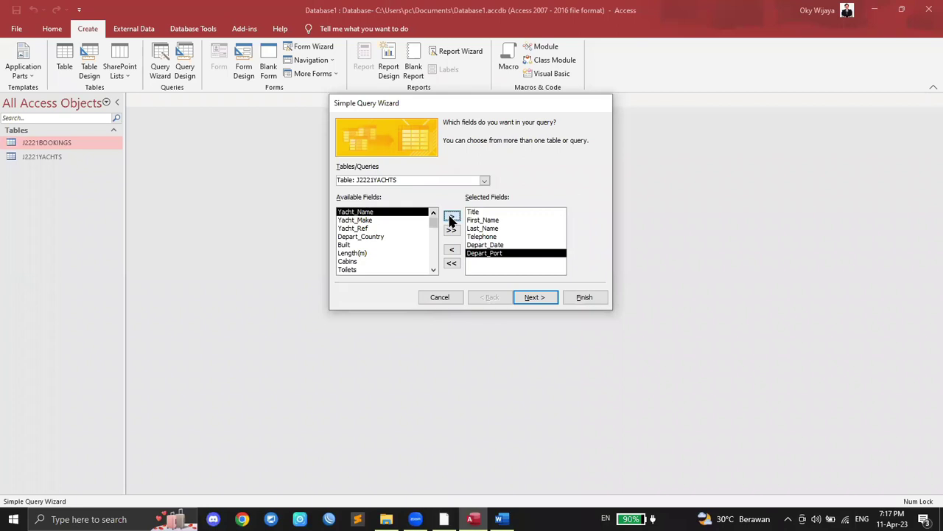
left_click(451, 215)
left_click(386, 245)
left_click(452, 215)
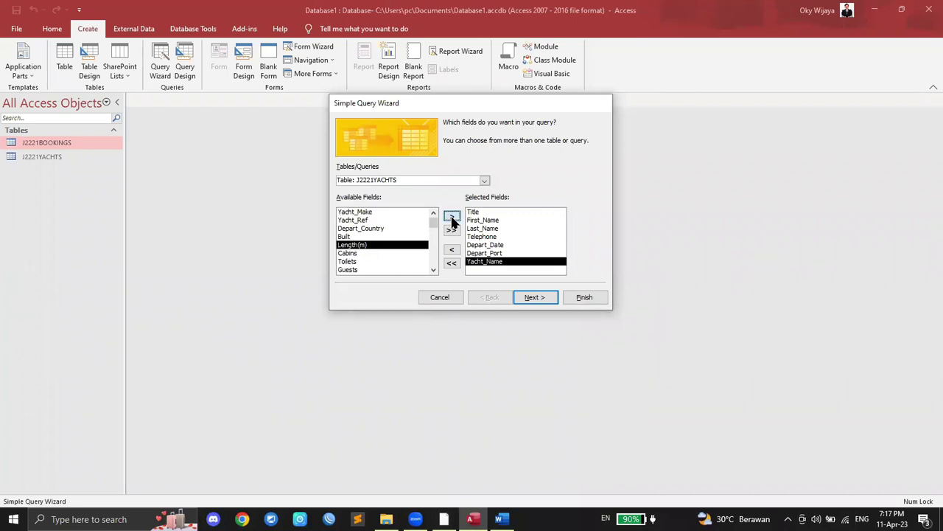
Step: Add Days from J2221BOOKINGS and Day_Rate from J2221YACHTS to the selected fields
left_click(444, 519)
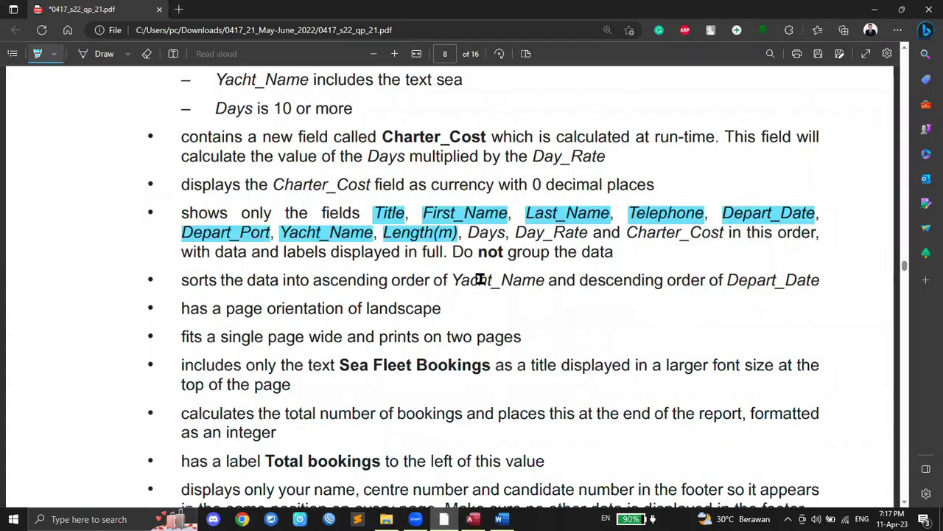
left_click_drag(470, 232, 588, 233)
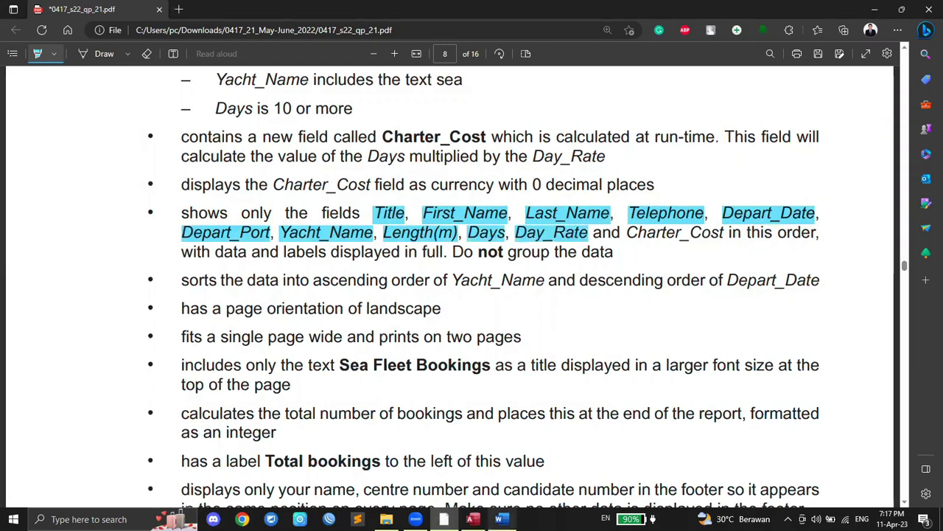
left_click(473, 519)
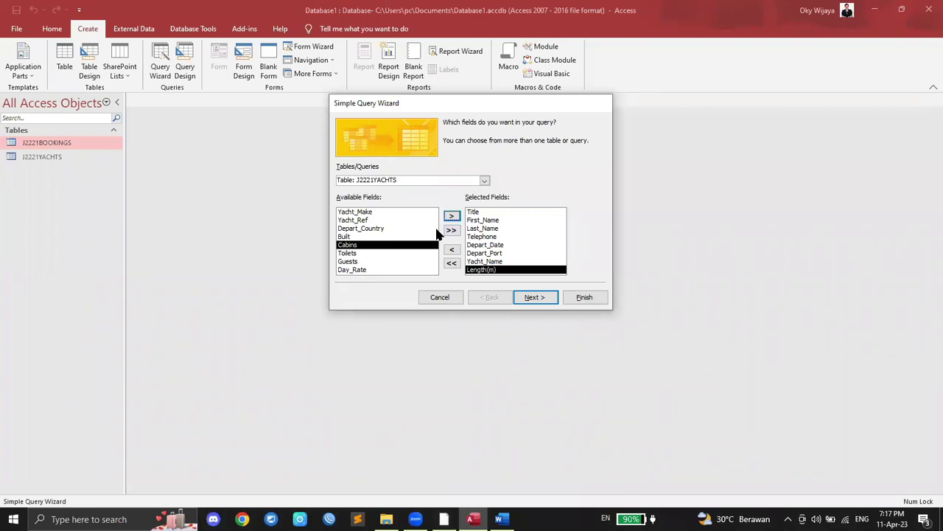
left_click(484, 180)
left_click(411, 190)
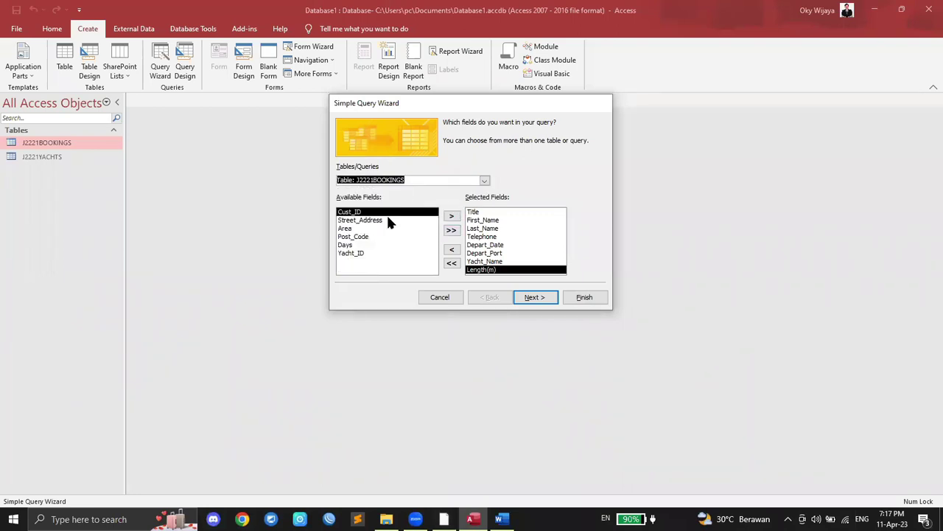
left_click(364, 245)
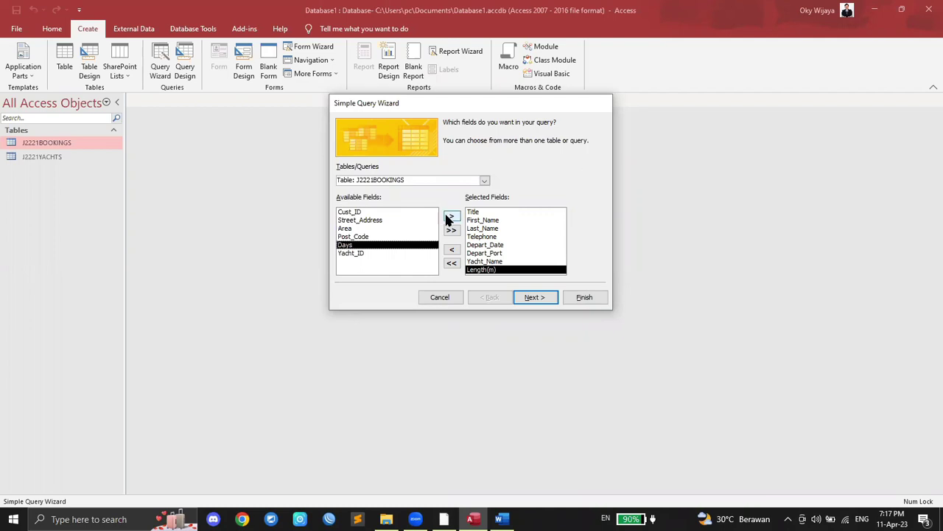
left_click(451, 218)
left_click(484, 181)
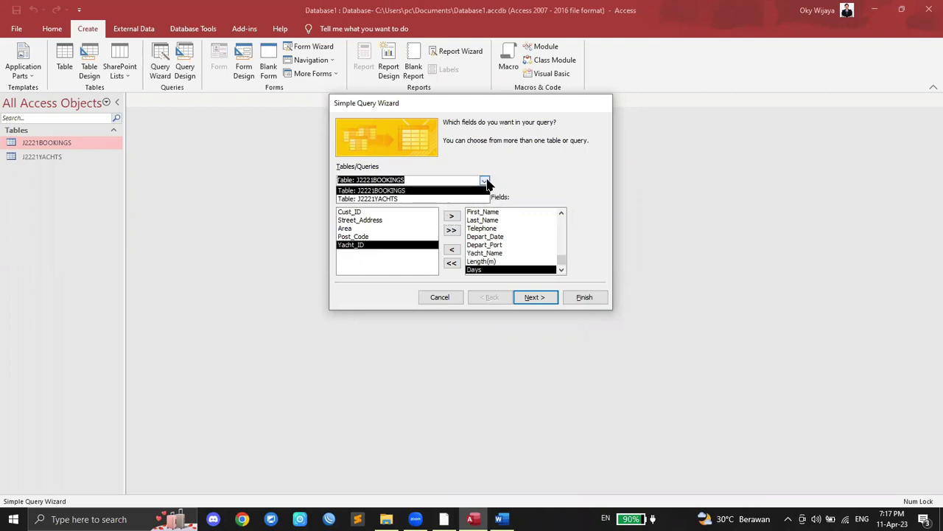
left_click(435, 199)
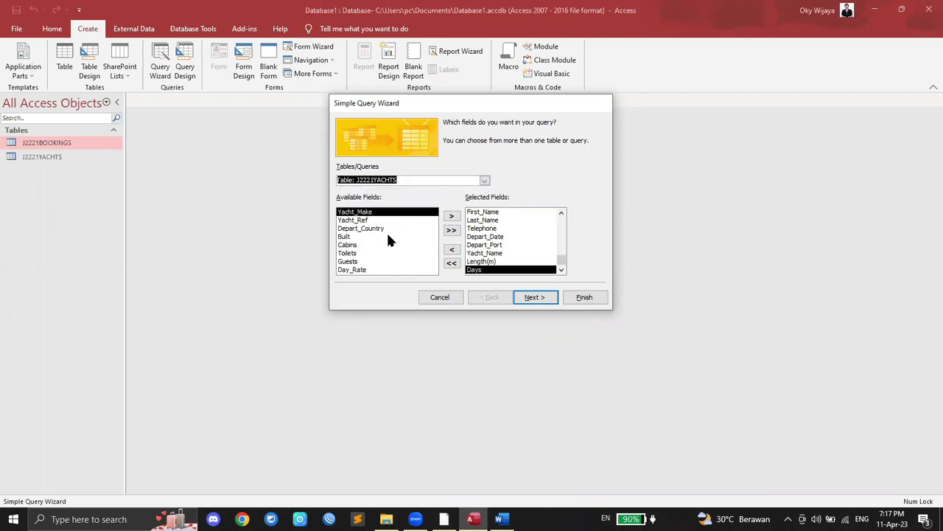
left_click(364, 269)
left_click(451, 216)
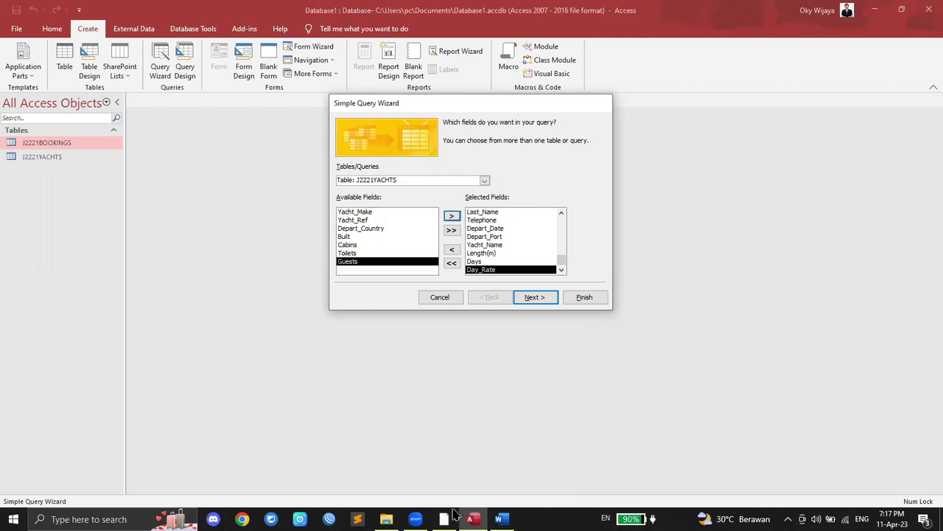
left_click(449, 518)
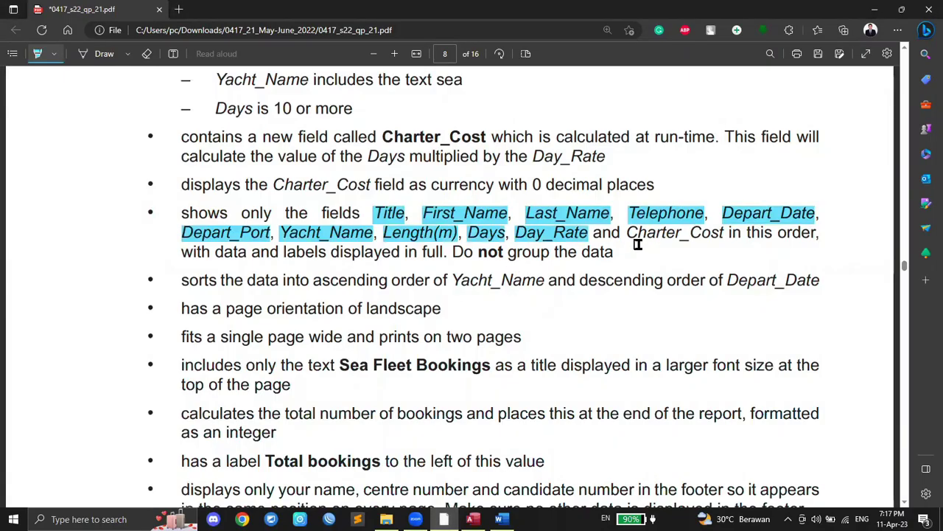
Step: Highlight 'contains' and both mentions of Charter_Cost in red
left_click(54, 55)
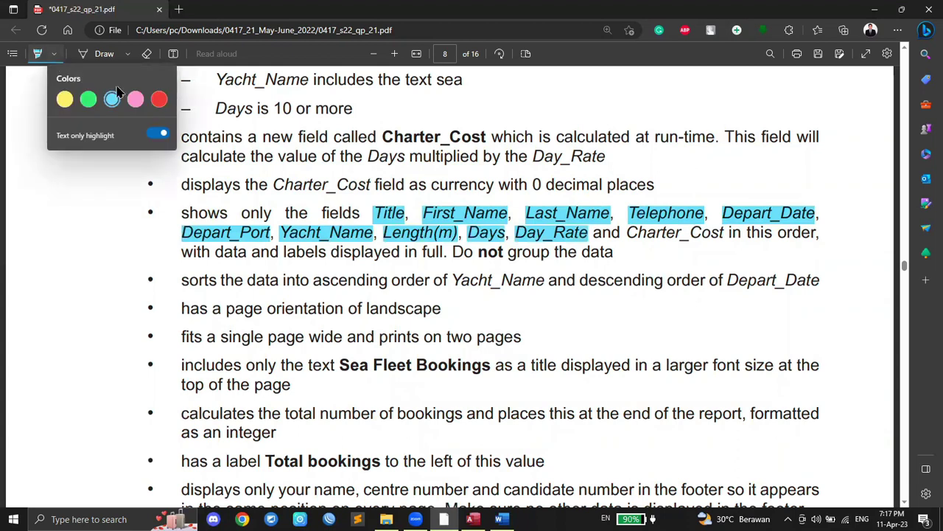
left_click(159, 98)
left_click_drag(627, 235, 725, 235)
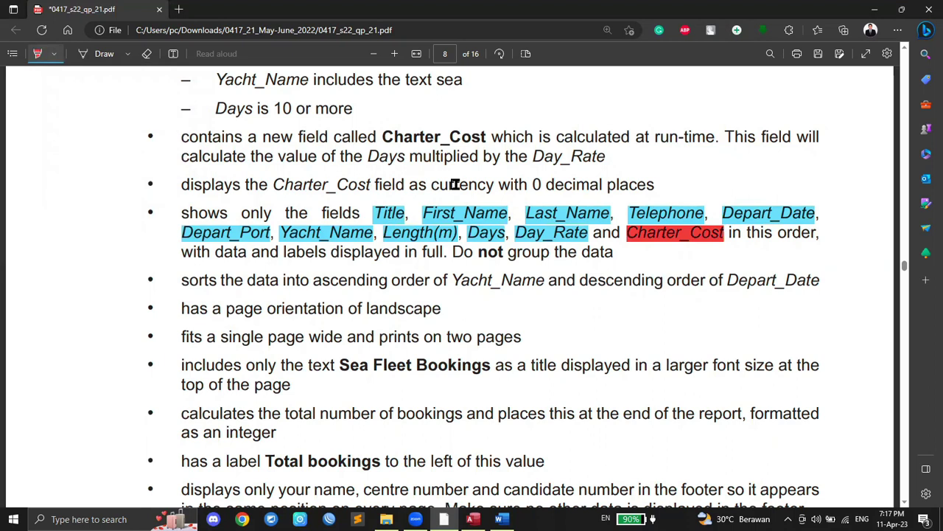
left_click_drag(177, 137, 244, 137)
left_click_drag(382, 136, 488, 137)
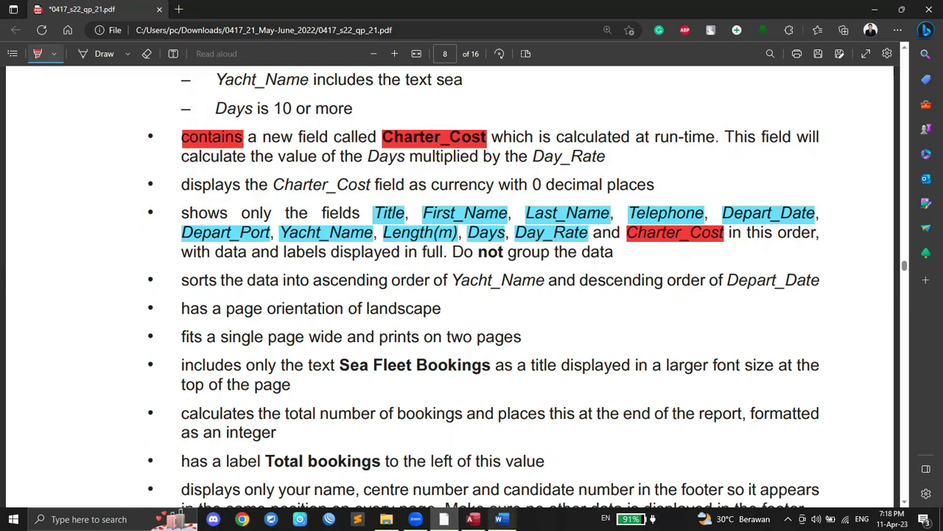
left_click(472, 519)
Step: Recheck the J2221BOOKINGS and J2221YACHTS field lists, then advance the wizard past field selection
left_click(484, 181)
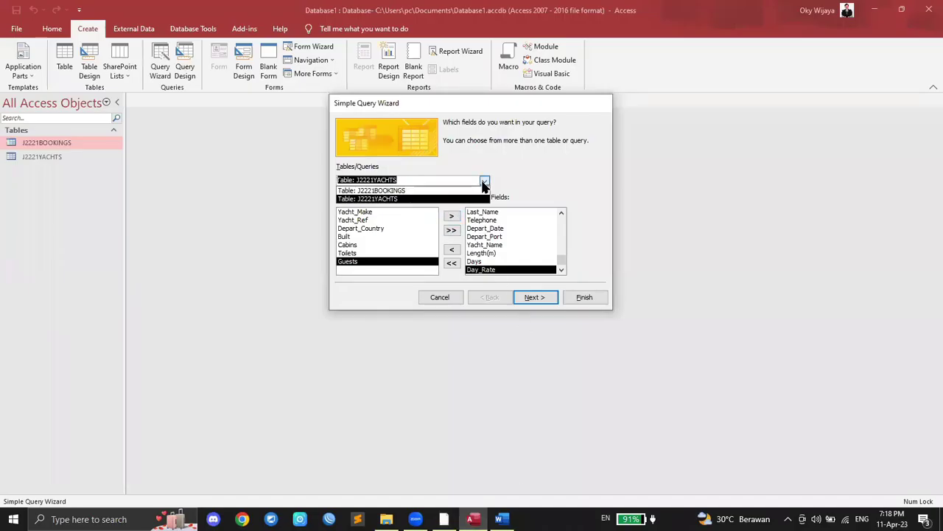
left_click(417, 190)
left_click(484, 181)
left_click(436, 199)
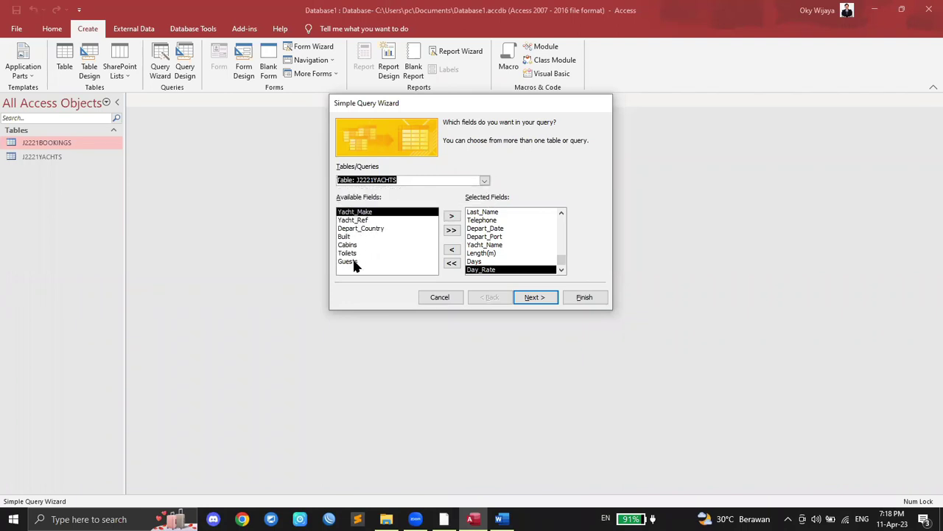
left_click(484, 181)
left_click(464, 189)
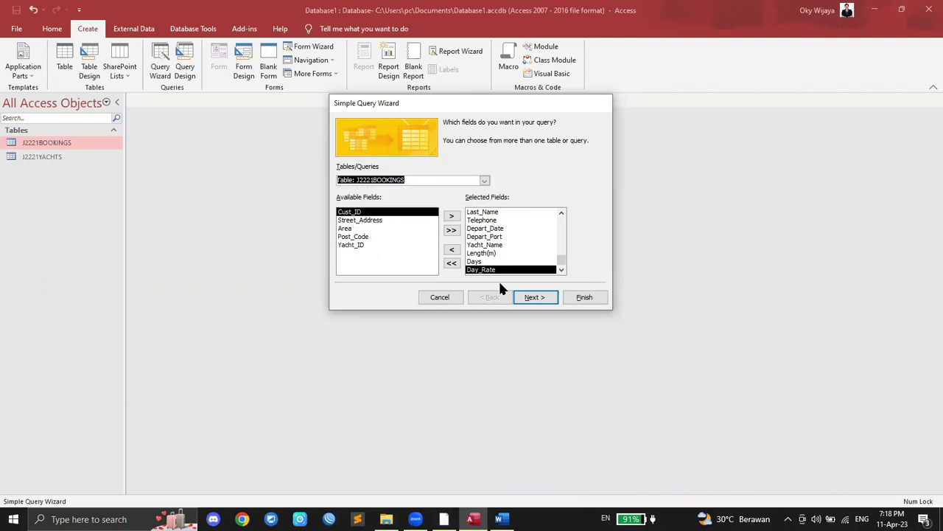
left_click(538, 298)
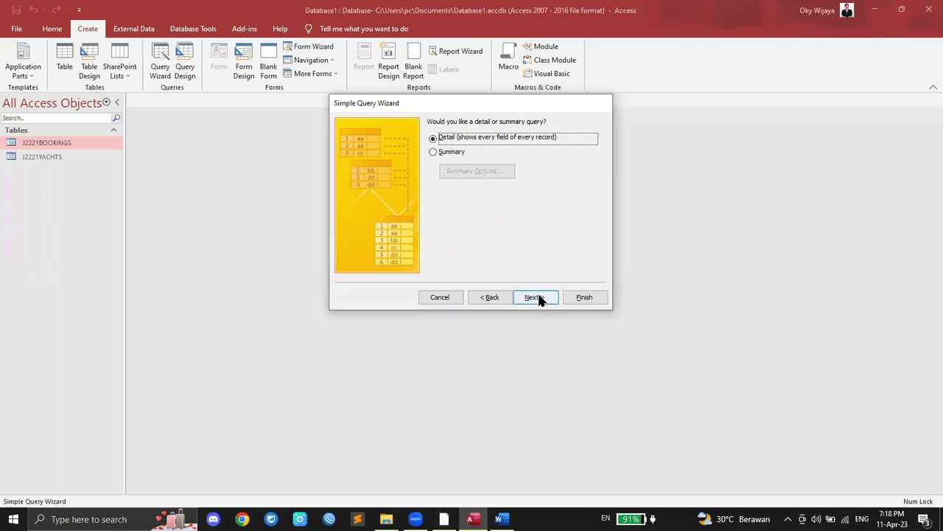
left_click(444, 519)
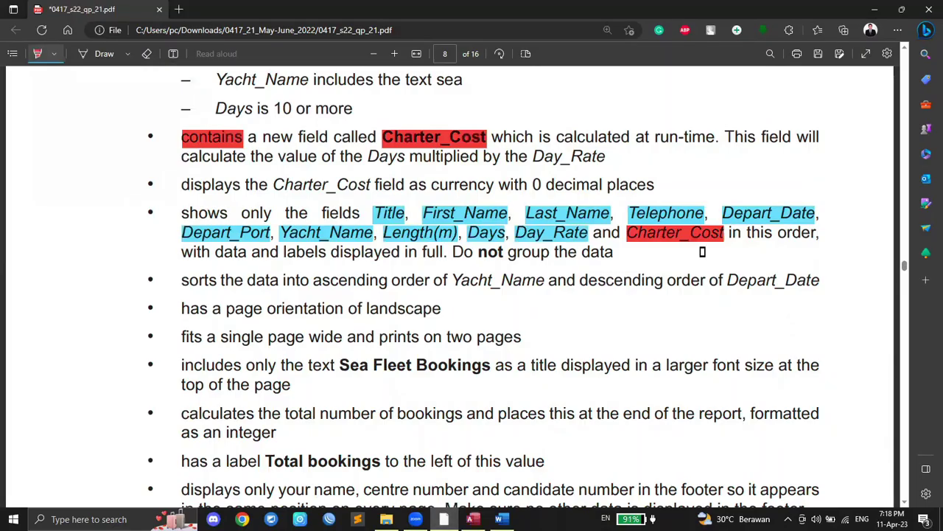
Step: Highlight 'not group' in cyan and accept a detail query in the wizard
left_click(54, 53)
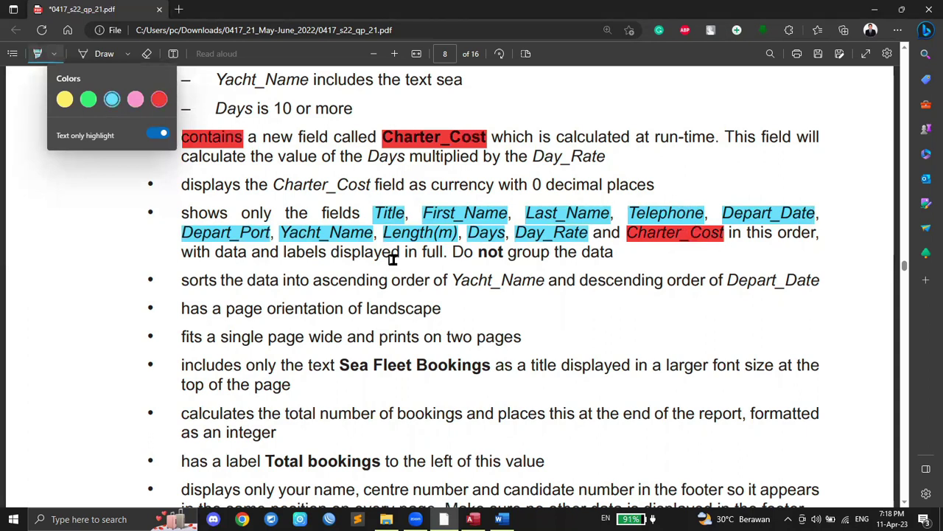
left_click(793, 234)
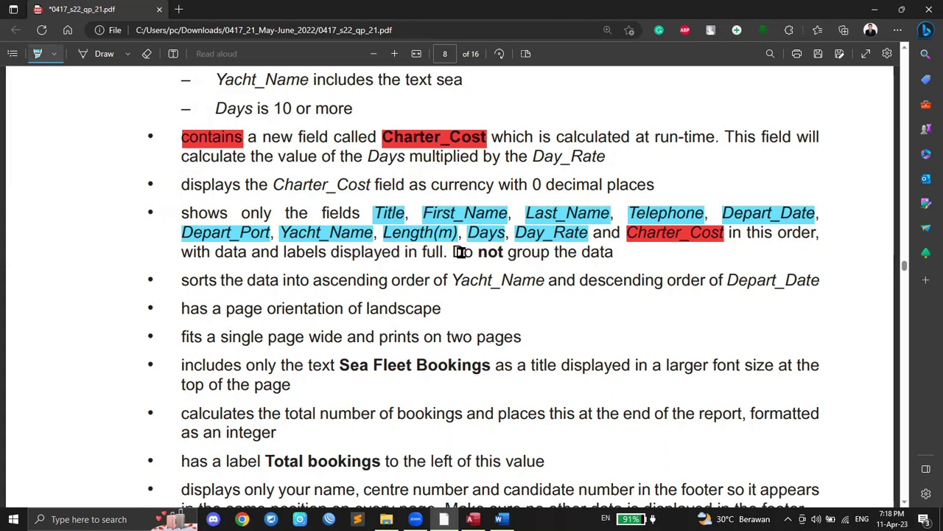
left_click_drag(478, 251, 549, 252)
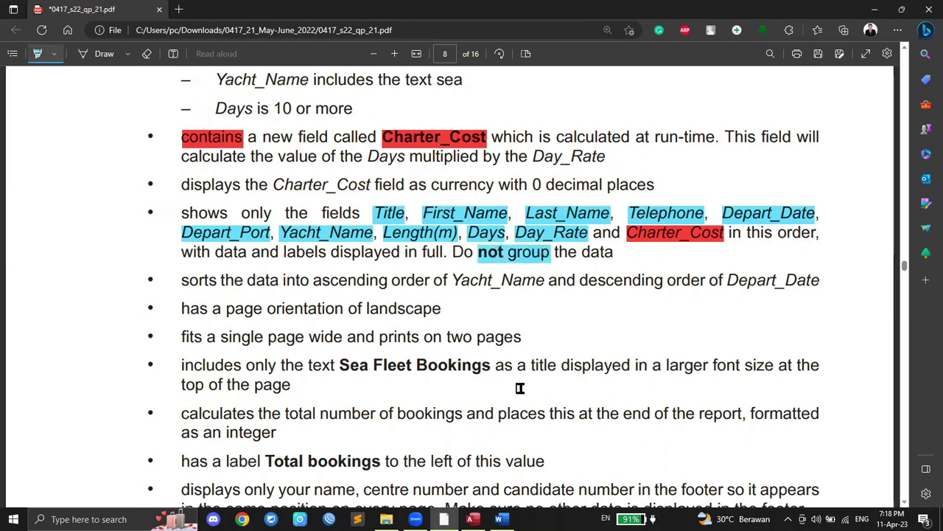
scroll(428, 377, "up", 1)
scroll(427, 377, "up", 2)
scroll(428, 378, "down", 2)
left_click(472, 519)
left_click(526, 297)
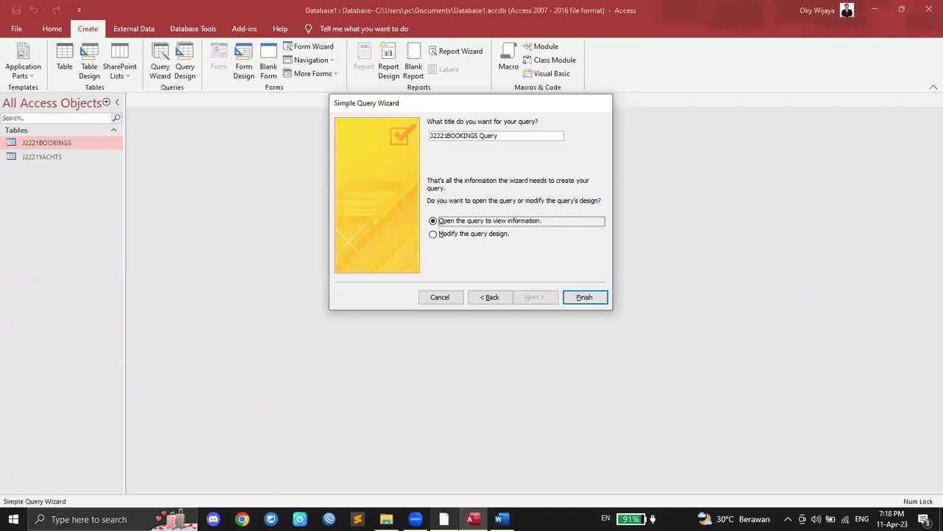
Step: Title the query 'Sea Fleet Bookings' and finish the wizard to open its datasheet
left_click(444, 519)
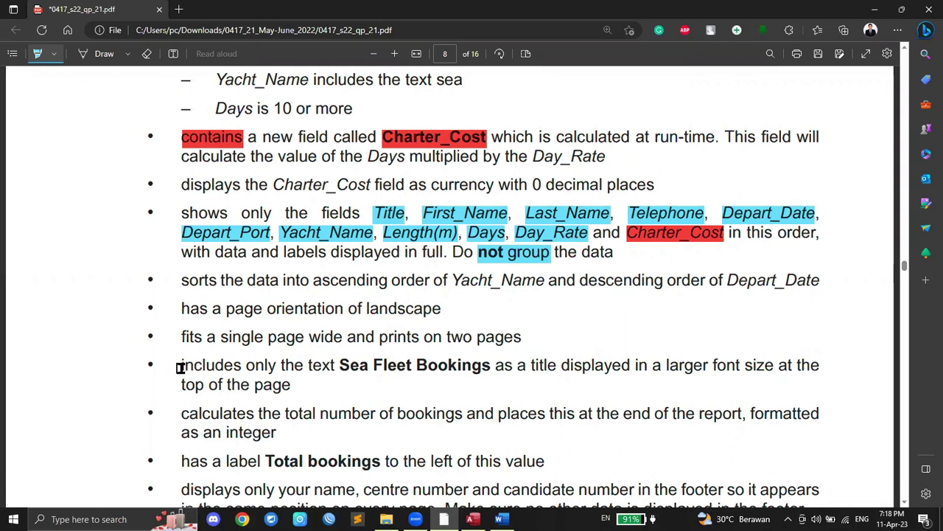
left_click_drag(337, 366, 561, 367)
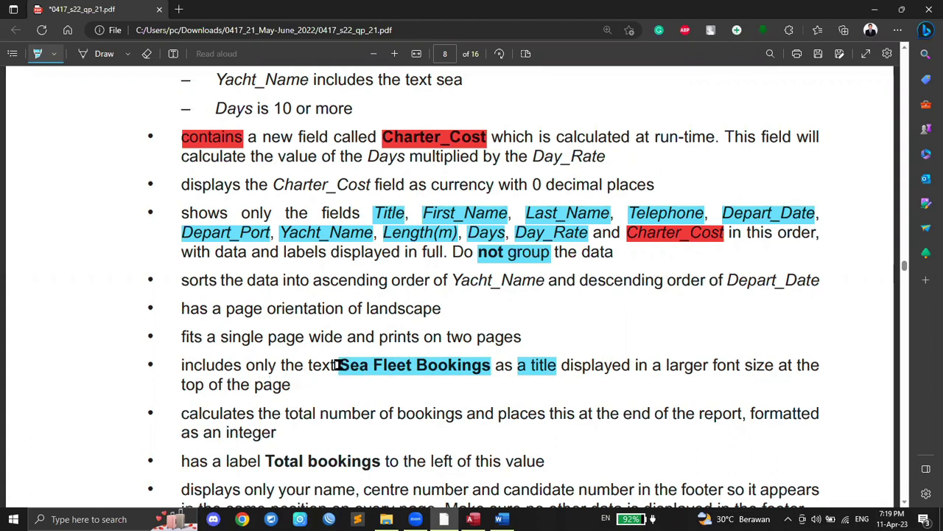
left_click(472, 519)
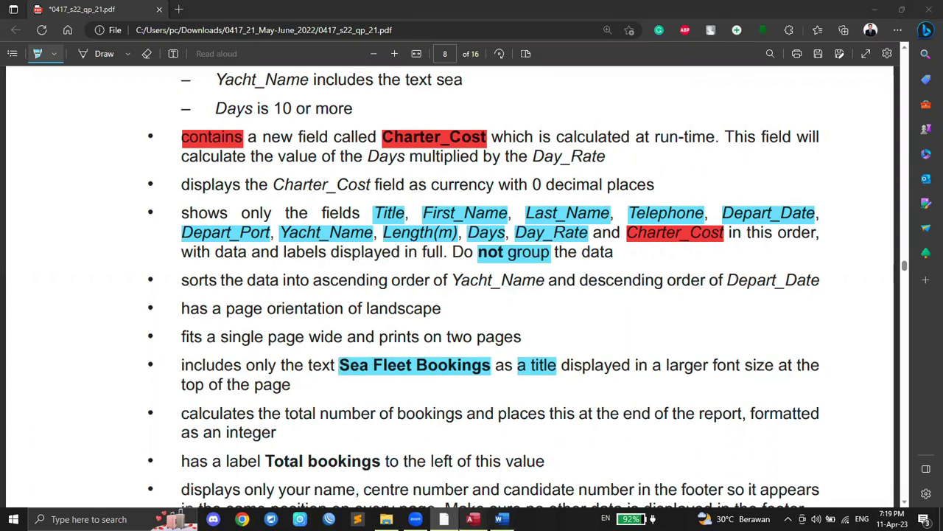
left_click_drag(504, 136, 196, 130)
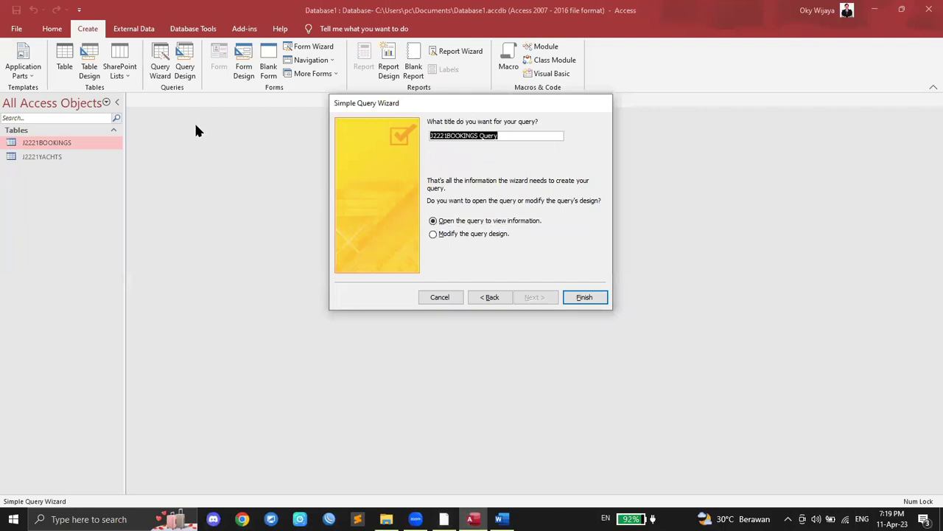
type("Sea Fleet Bookings")
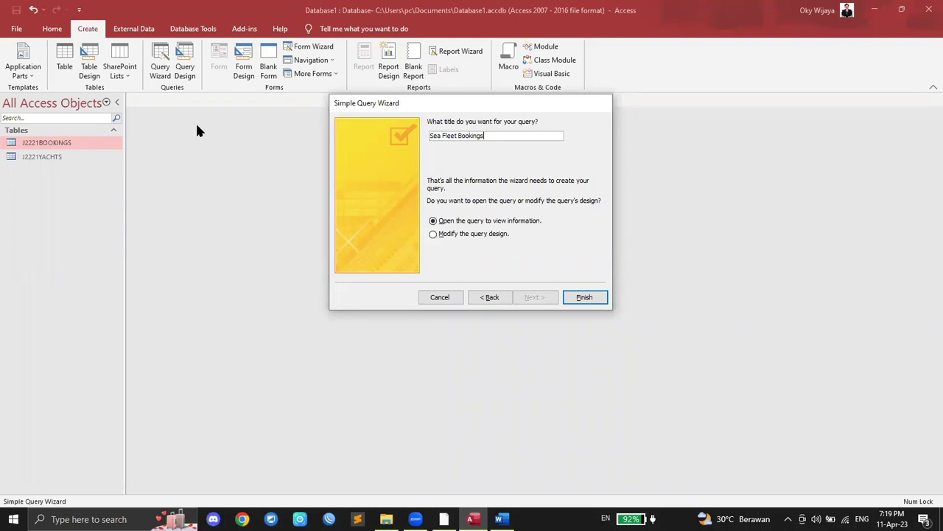
left_click(586, 298)
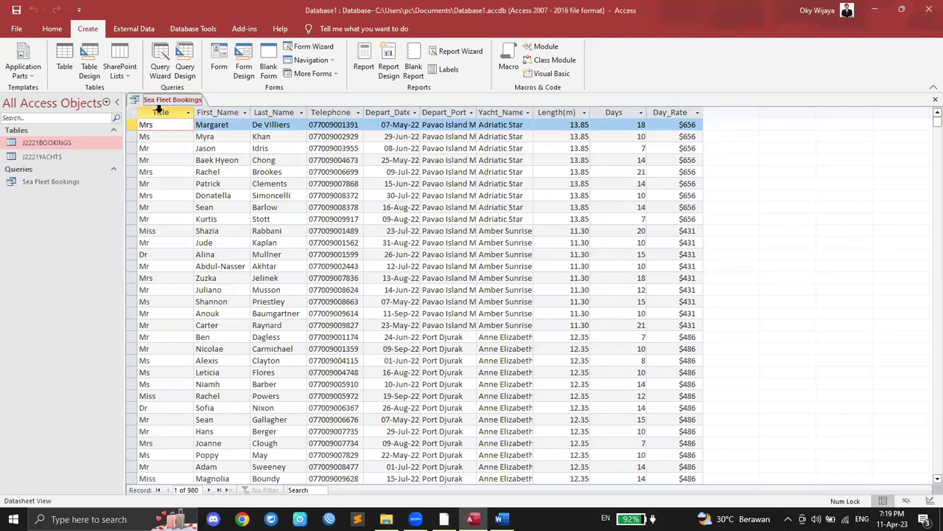
Step: Check the datasheet column order from Last_Name to Day_Rate, then view question 16's requirements
left_click(276, 112)
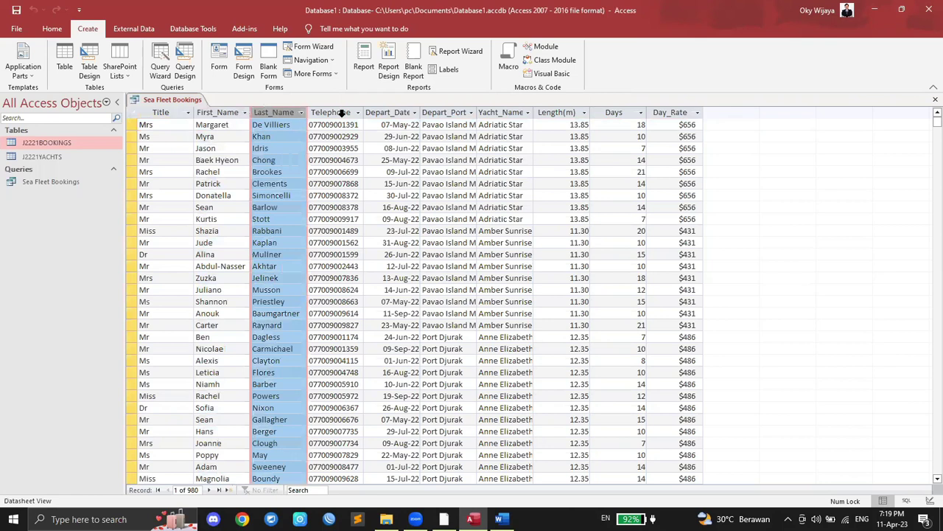
left_click(343, 112)
left_click(398, 112)
left_click(436, 112)
left_click(495, 113)
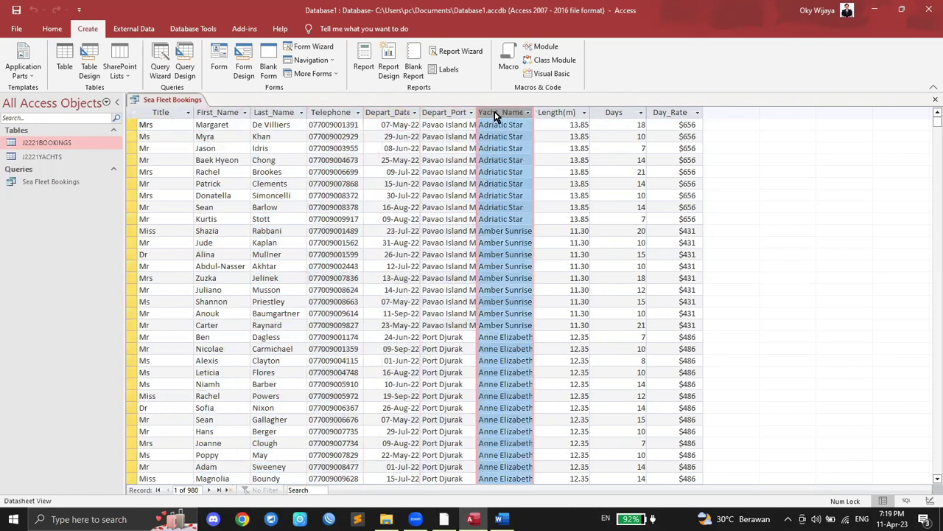
left_click(550, 114)
left_click(613, 114)
left_click(669, 114)
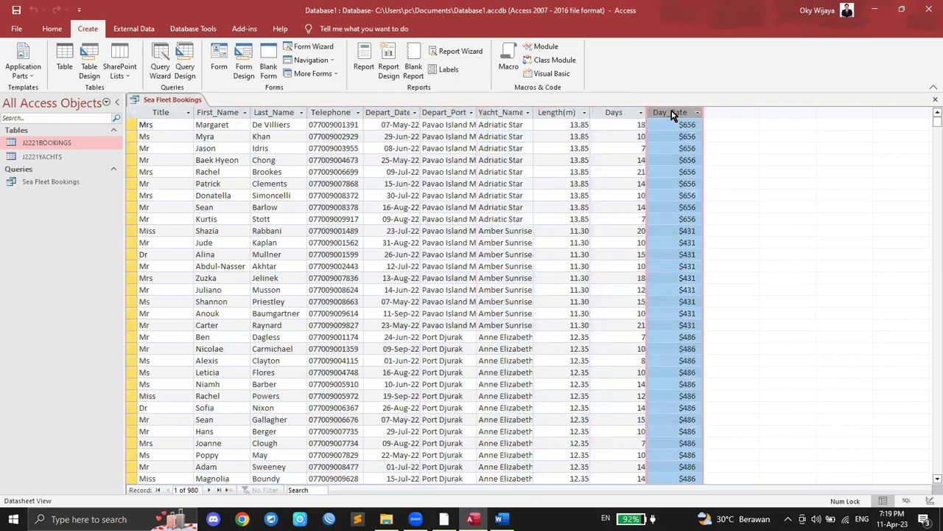
left_click(446, 519)
scroll(448, 398, "up", 1)
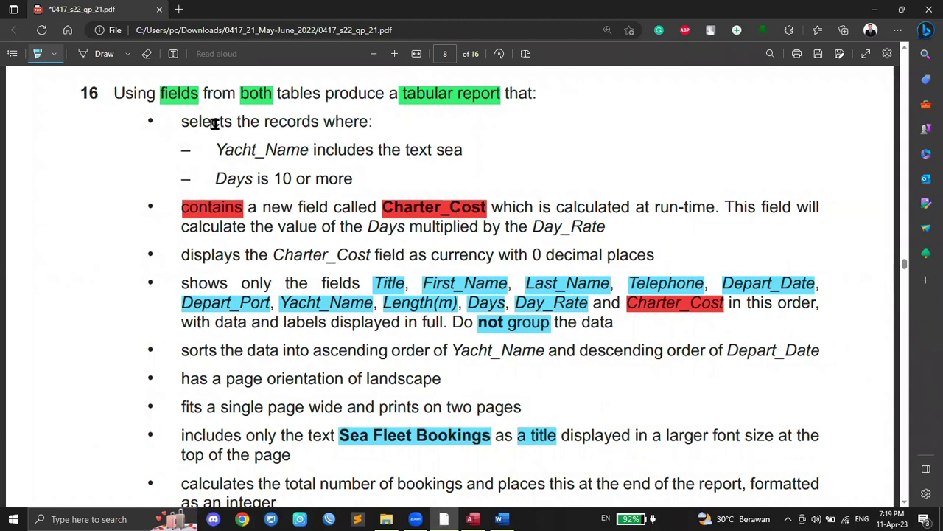
Step: Highlight 'selects', 'records', 'Yacht_Name', 'includes' and 'sea' in green
left_click(53, 53)
left_click(88, 99)
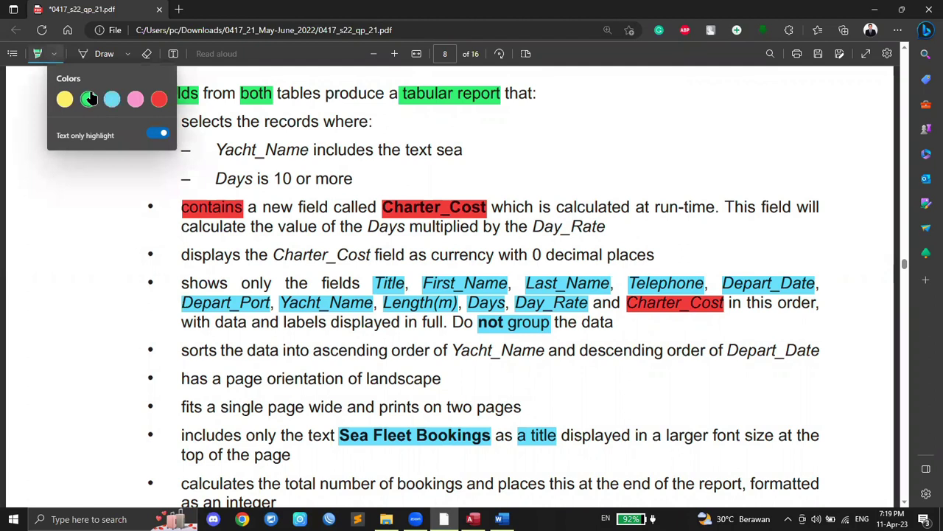
left_click(70, 165)
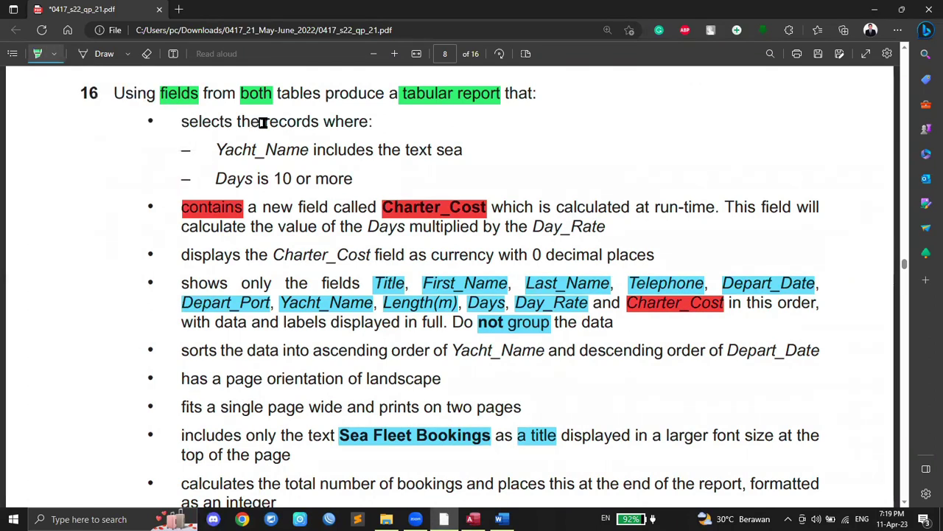
left_click_drag(263, 122, 280, 122)
left_click_drag(181, 122, 320, 122)
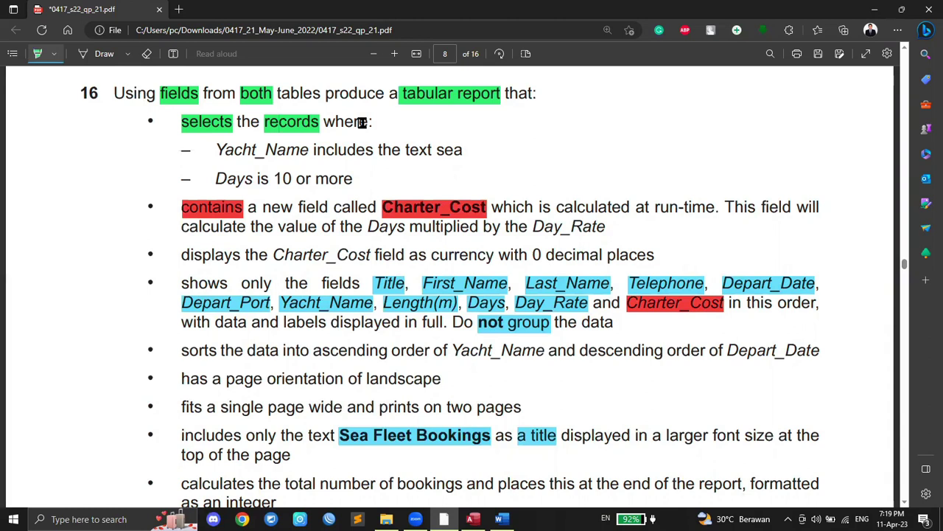
left_click_drag(216, 149, 310, 150)
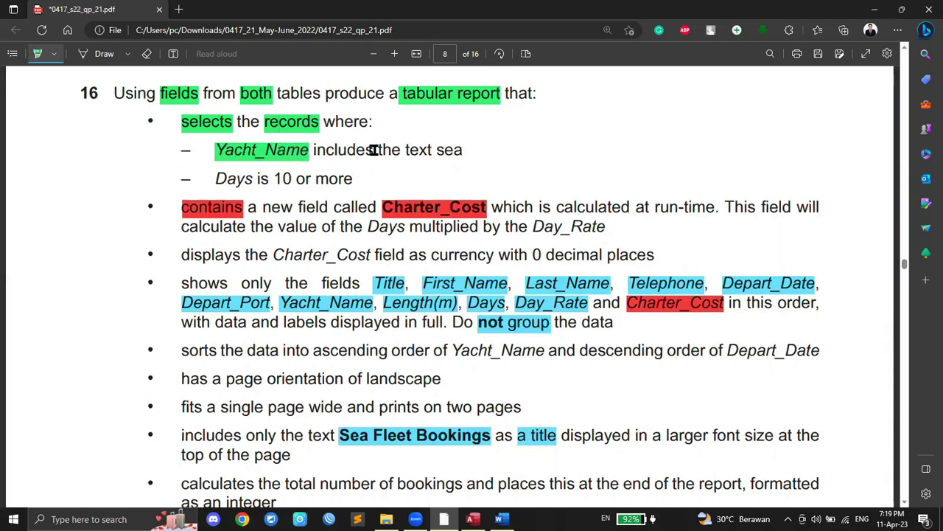
left_click_drag(310, 150, 374, 149)
left_click_drag(436, 149, 462, 149)
left_click(473, 519)
right_click(174, 101)
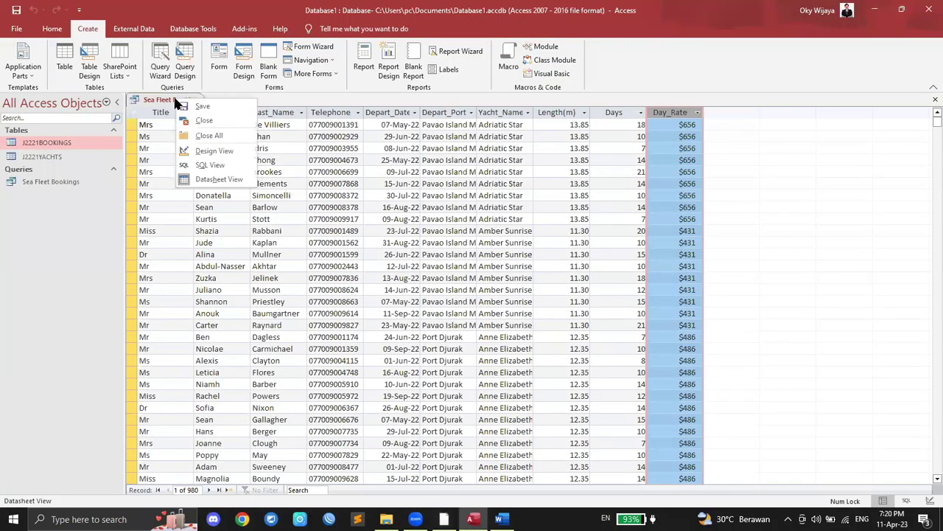
Step: Close the Sea Fleet Bookings datasheet and reopen the query in Design View
left_click(205, 120)
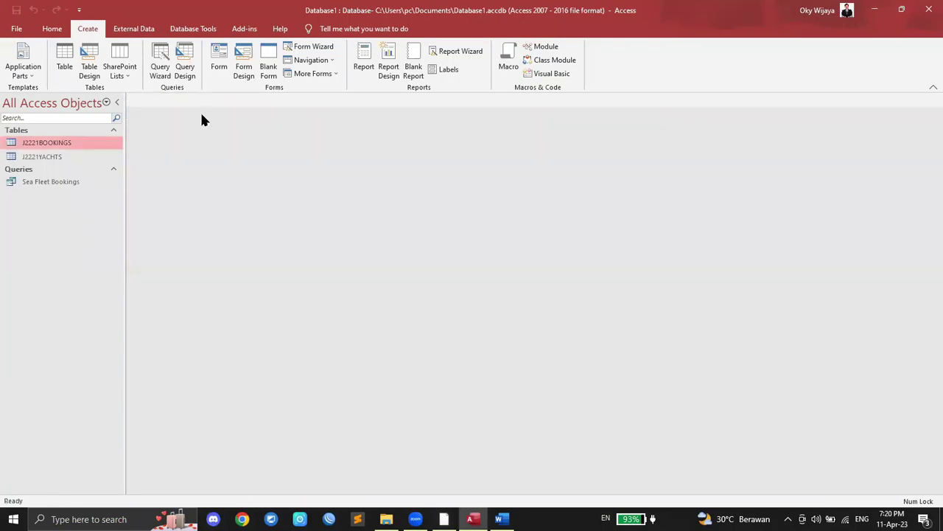
left_click(52, 182)
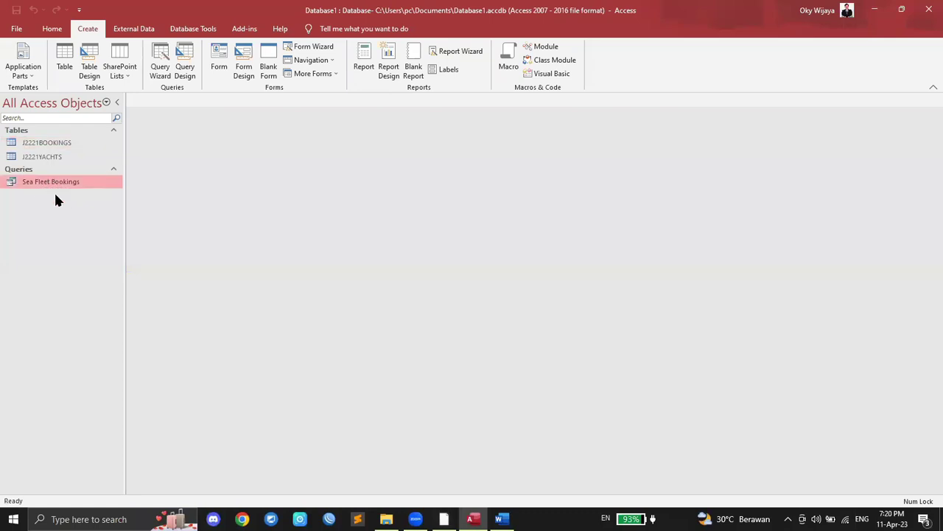
left_click(444, 519)
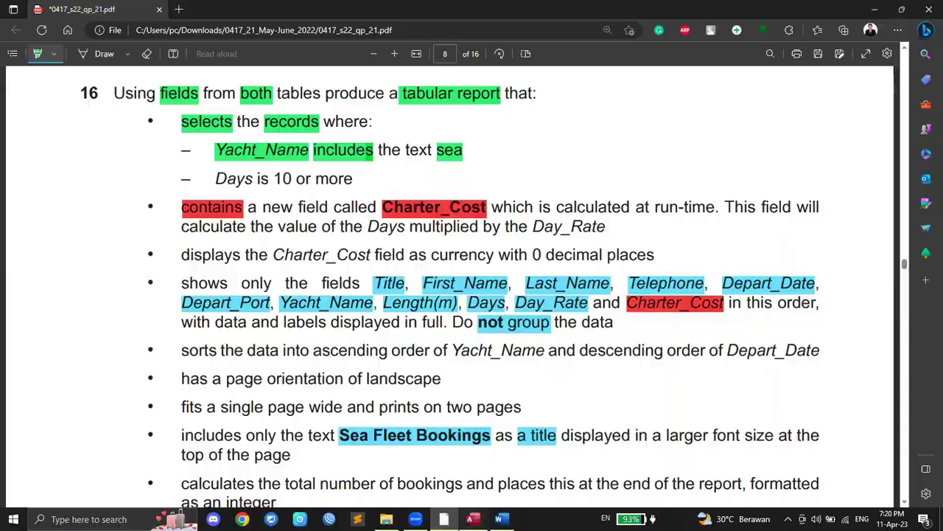
left_click(472, 519)
right_click(52, 187)
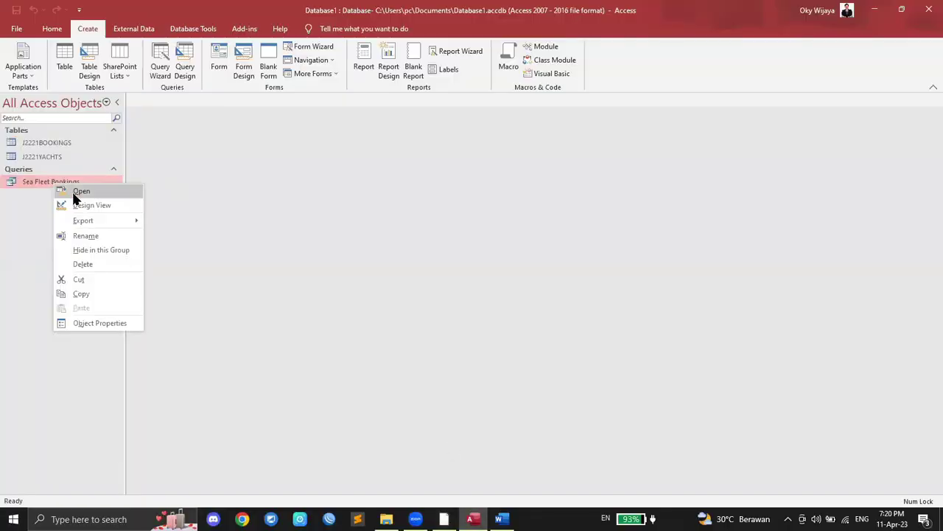
left_click(79, 205)
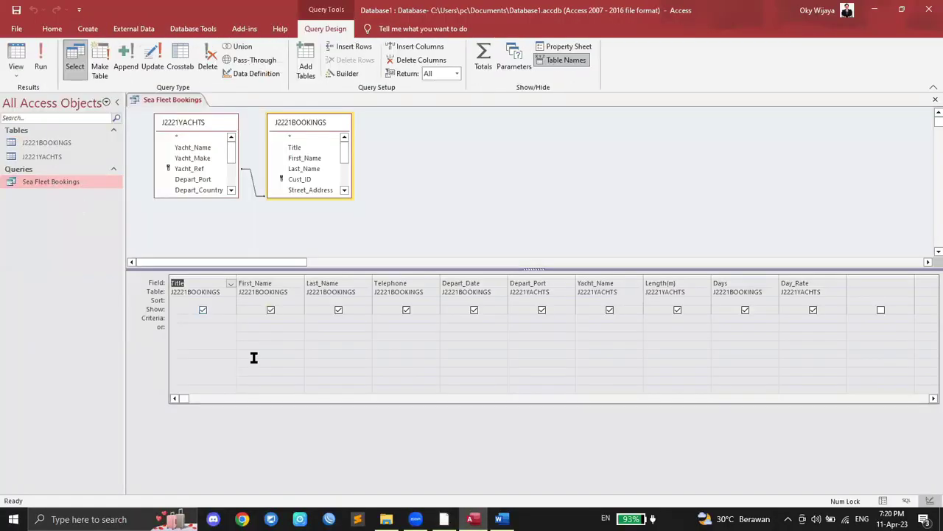
Step: Compare the Yacht_Name field in the design grid against the exam question's requirements
left_click(444, 519)
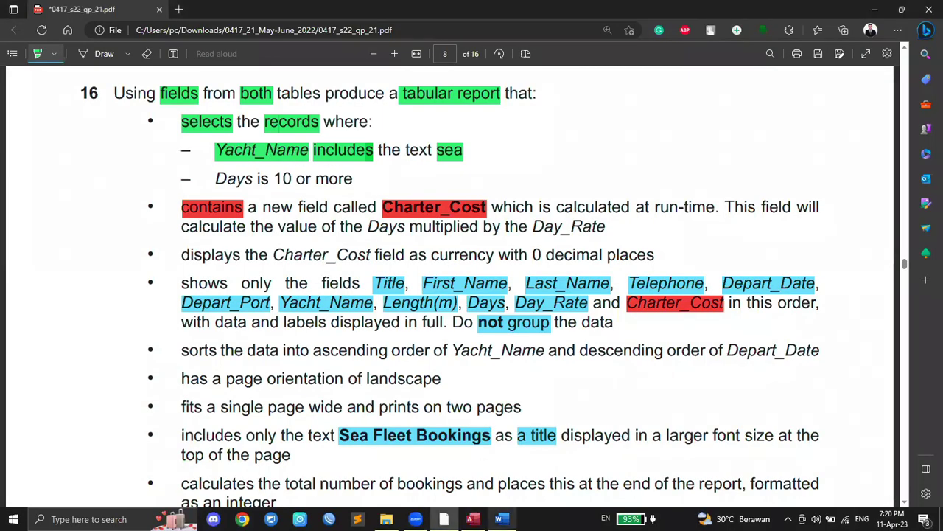
left_click(473, 519)
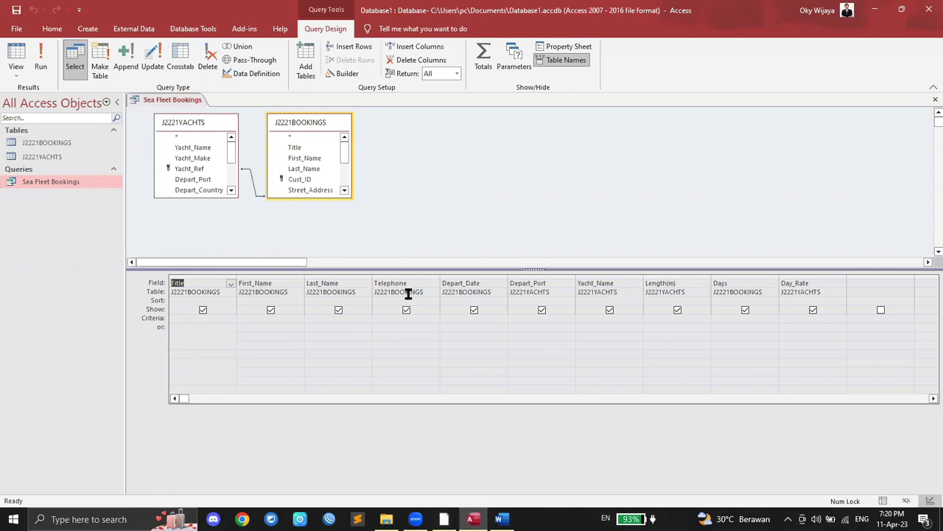
left_click(604, 284)
left_click(444, 518)
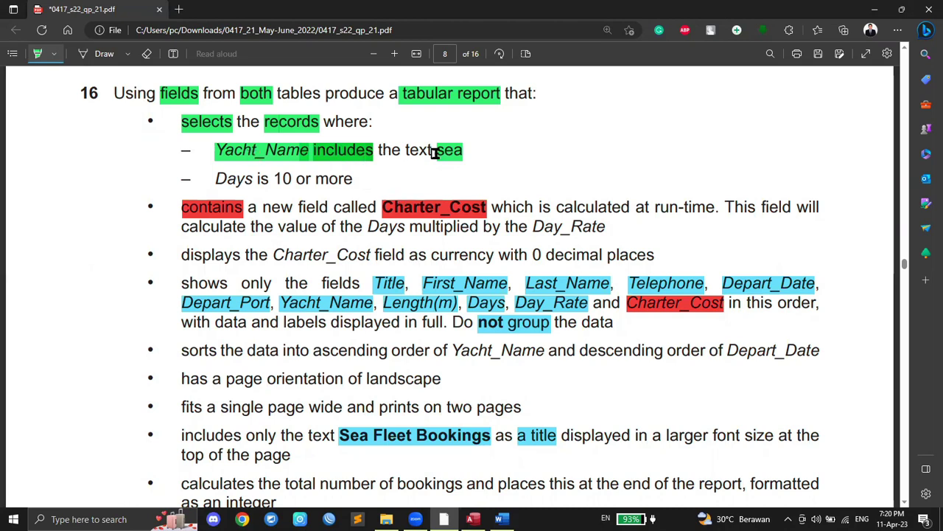
left_click(473, 519)
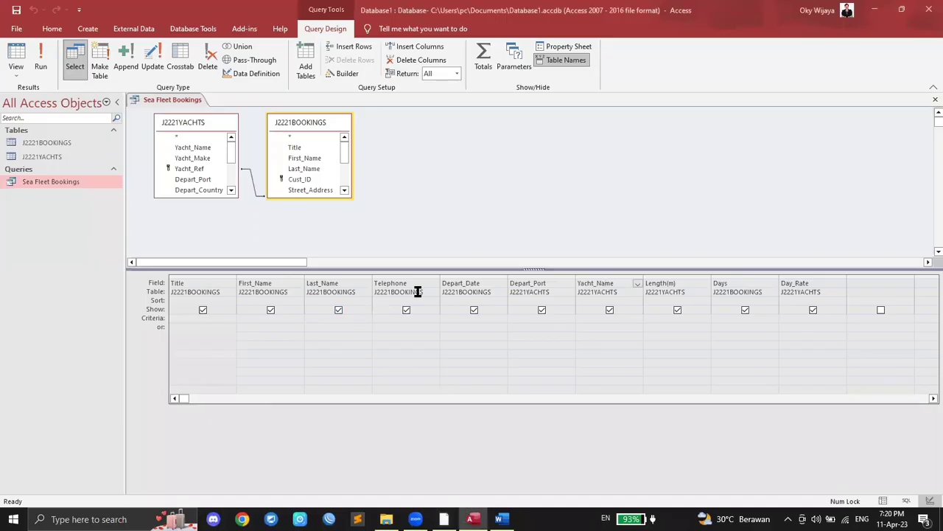
Step: Enter a like *sea* criterion in the Yacht_Name Criteria cell
left_click(600, 318)
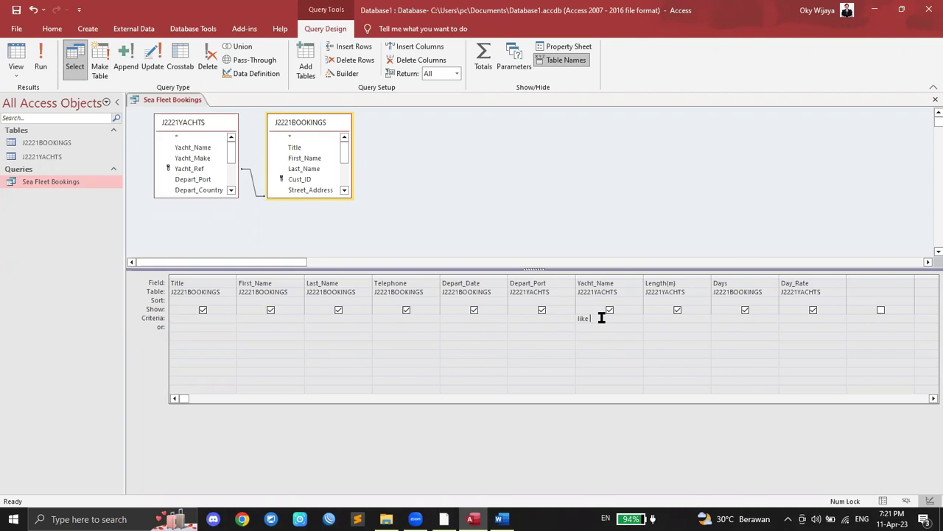
type("sea")
left_click_drag(617, 319, 519, 314)
type("like *sea*")
key("Caps_Lock")
key("Caps_Lock")
key("Tab")
Step: Retype the criterion as Like sea, trim the autocompleted text, and run the query
type("Like sea")
key("Tab")
key("BackSpace")
key("BackSpace")
key("BackSpace")
key("BackSpace")
key("BackSpace")
key("BackSpace")
key("BackSpace")
key("BackSpace")
key("BackSpace")
key("BackSpace")
key("BackSpace")
key("BackSpace")
key("BackSpace")
key("BackSpace")
left_click(43, 59)
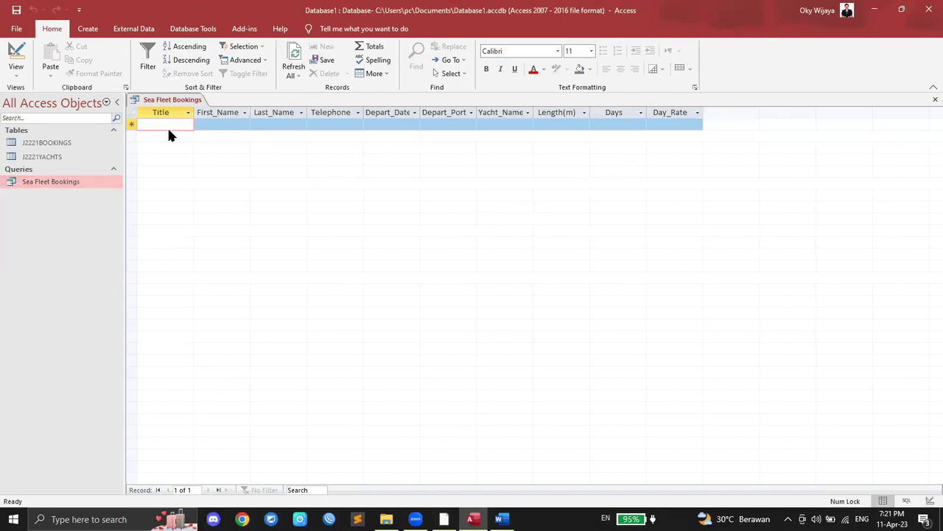
Step: Delete the Yacht_Name criterion in Design View and rerun the query
right_click(57, 182)
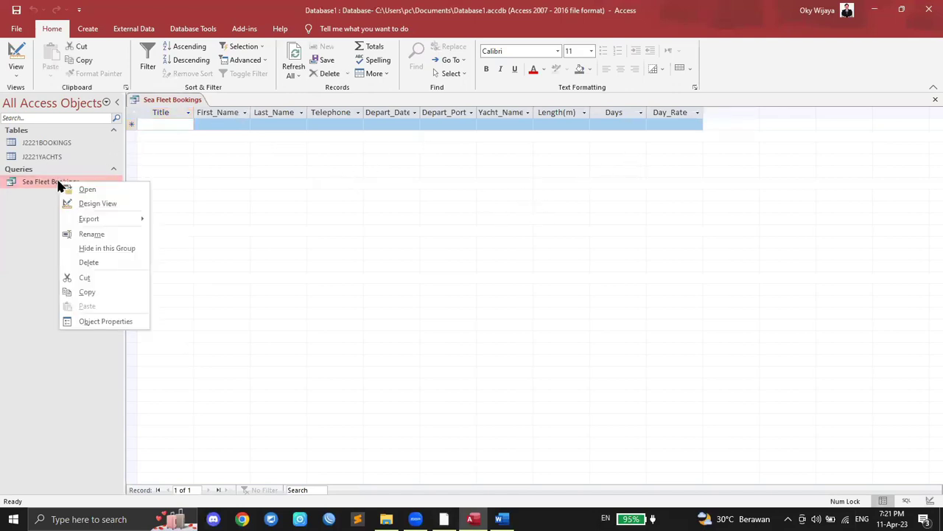
left_click(94, 204)
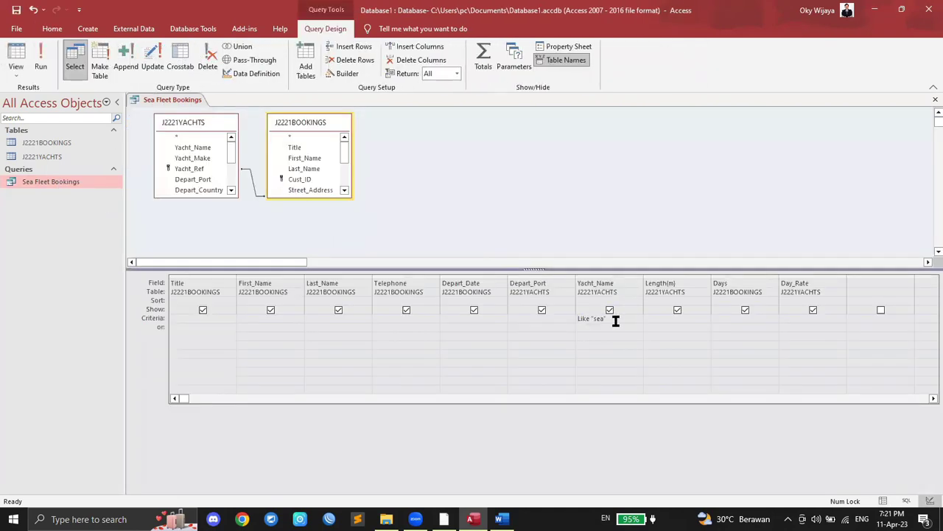
left_click_drag(617, 320, 541, 313)
key("Delete")
left_click(44, 59)
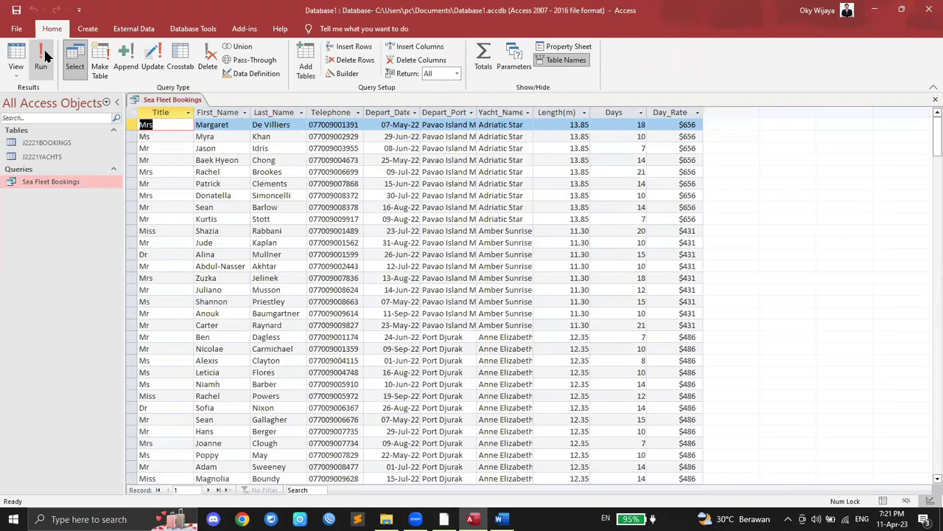
Step: Select the Yacht_Name column and scroll through all 980 booking records
left_click(501, 112)
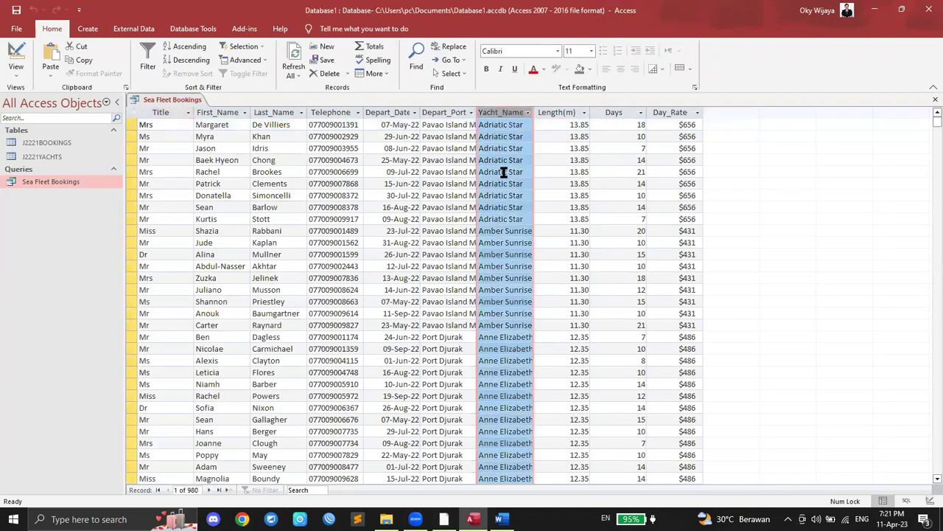
scroll(501, 192, "down", 12)
scroll(501, 209, "down", 9)
scroll(505, 207, "up", 15)
scroll(507, 207, "up", 5)
Step: Check the question paper, then widen the Yacht_Name results column
key("alt+Tab")
left_click(207, 123)
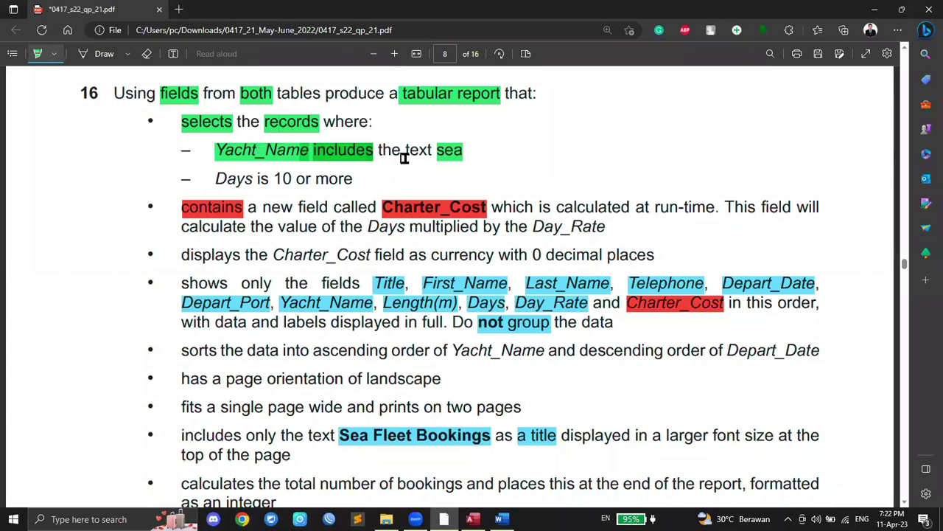
left_click(472, 519)
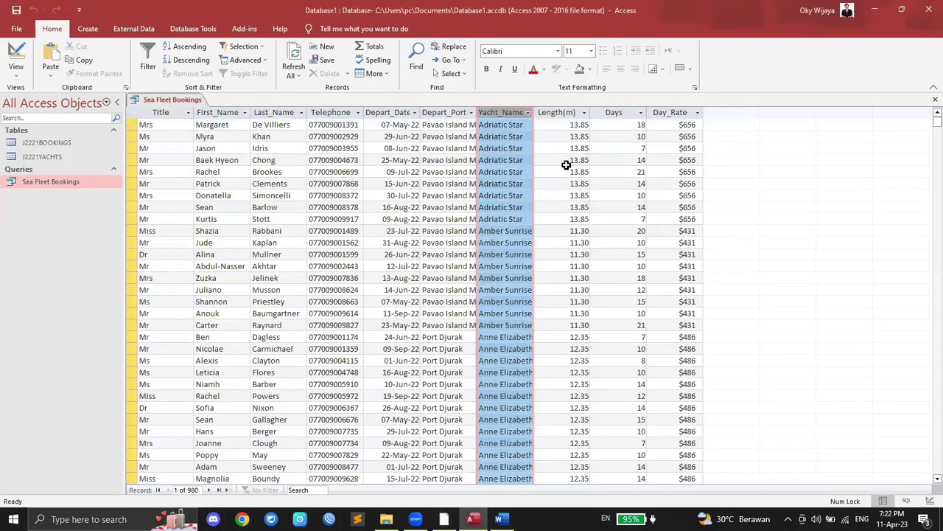
left_click_drag(535, 113, 550, 113)
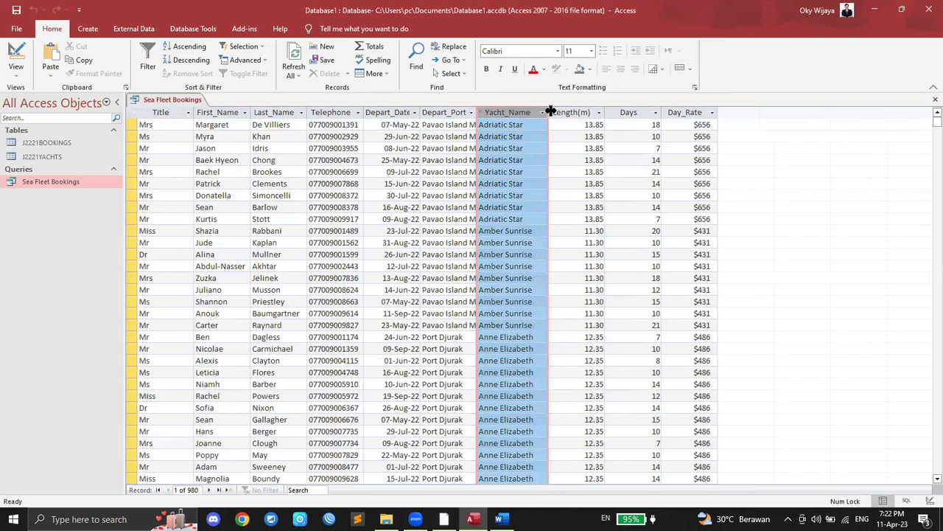
scroll(528, 162, "down", 2)
scroll(528, 162, "down", 7)
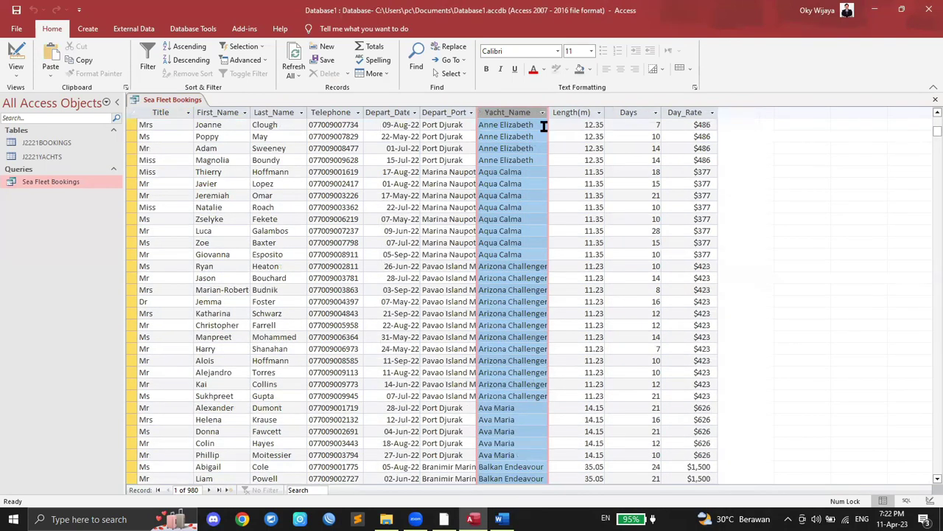
left_click_drag(550, 117, 568, 116)
Step: Scroll down through the results and close the Sea Fleet Bookings query tab
scroll(526, 216, "down", 6)
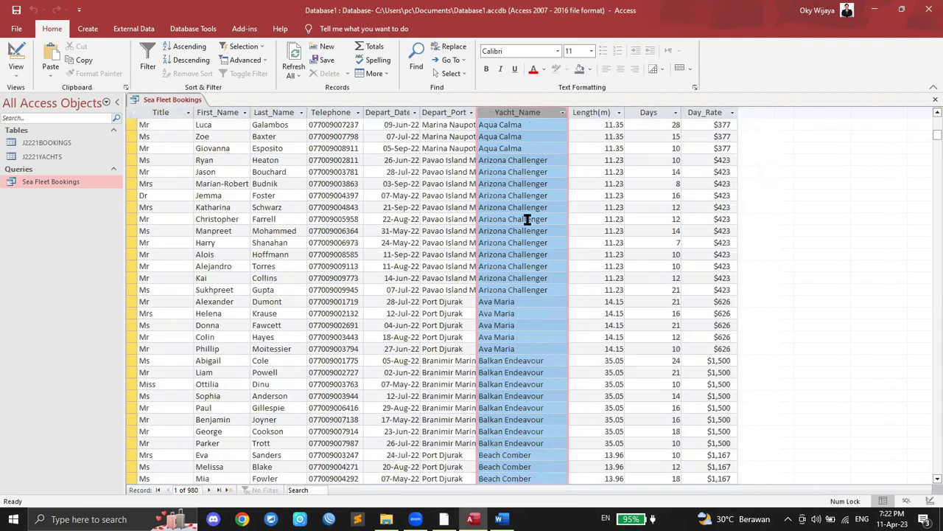
scroll(528, 218, "down", 16)
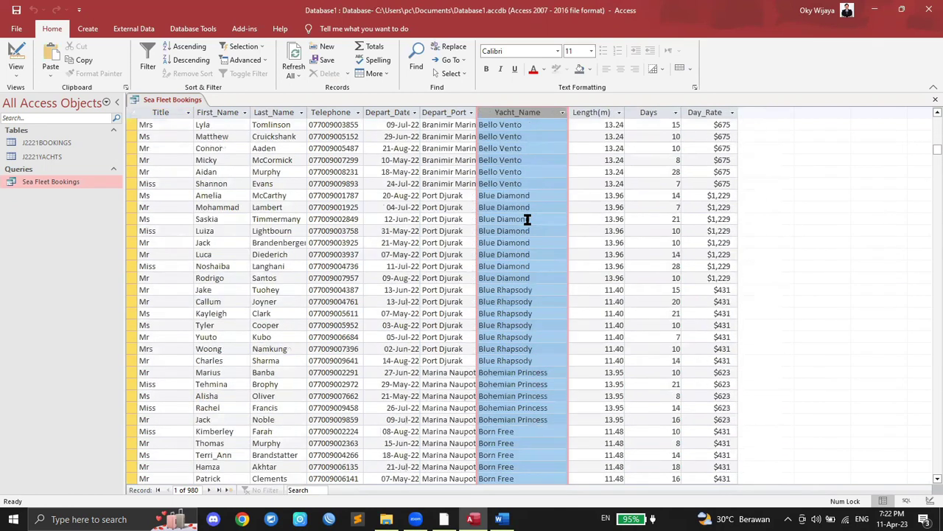
scroll(528, 219, "down", 4)
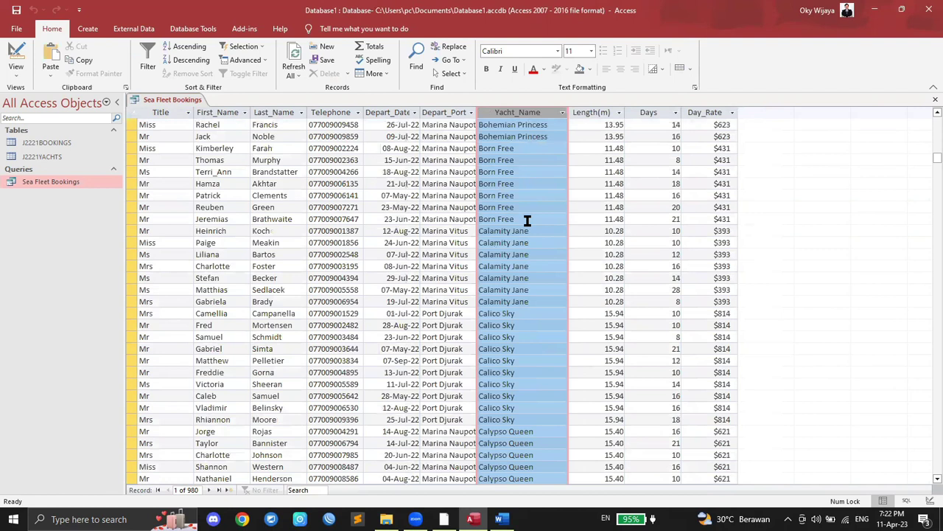
scroll(531, 276, "down", 4)
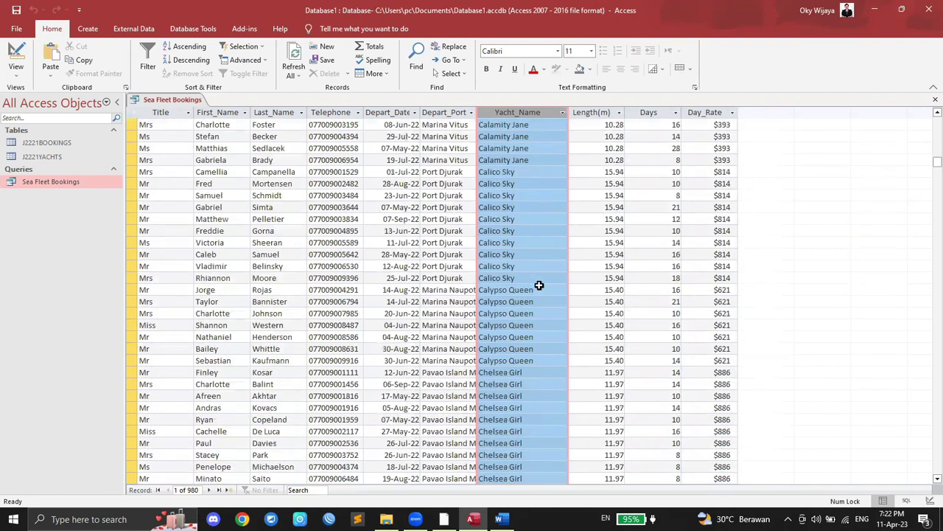
scroll(540, 285, "down", 2)
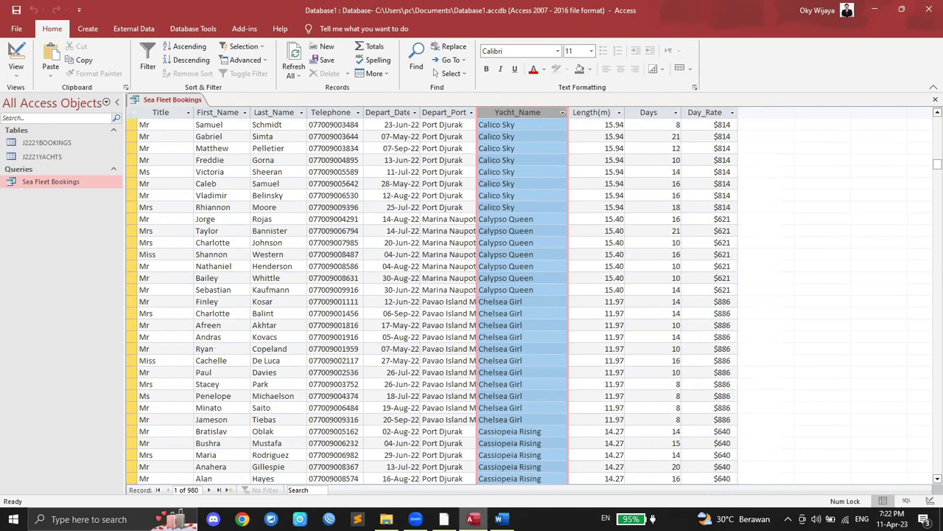
left_click(72, 183)
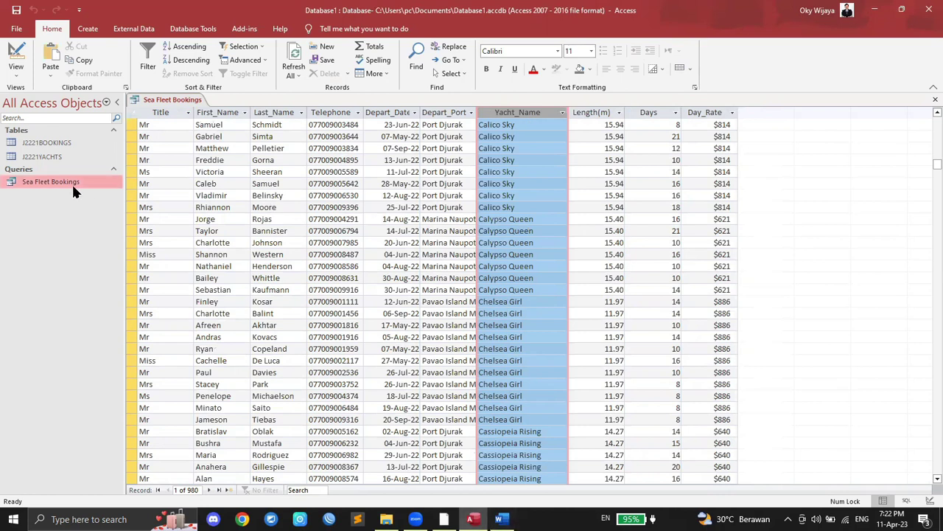
right_click(167, 103)
left_click(199, 123)
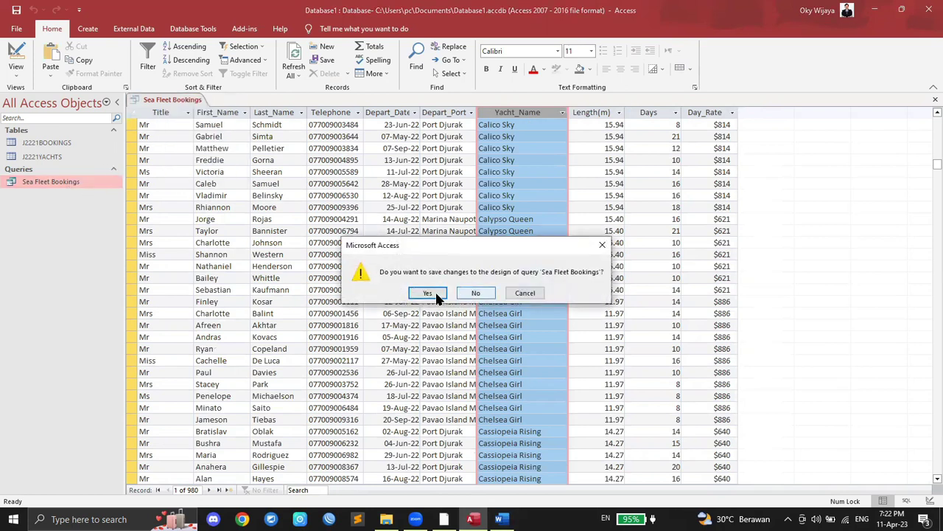
Step: Discard design changes, set the Yacht_Name criterion to like *sea* and run the query
left_click(472, 294)
right_click(64, 190)
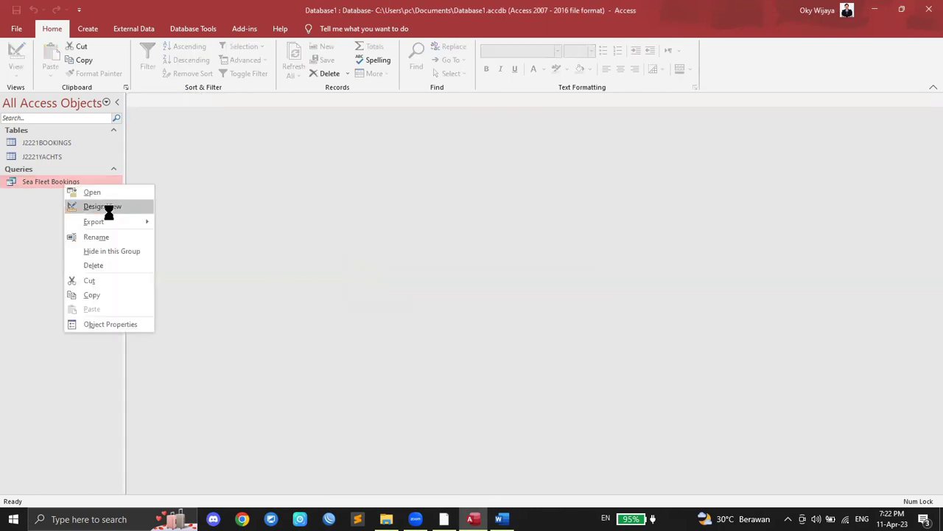
left_click(108, 206)
left_click(601, 308)
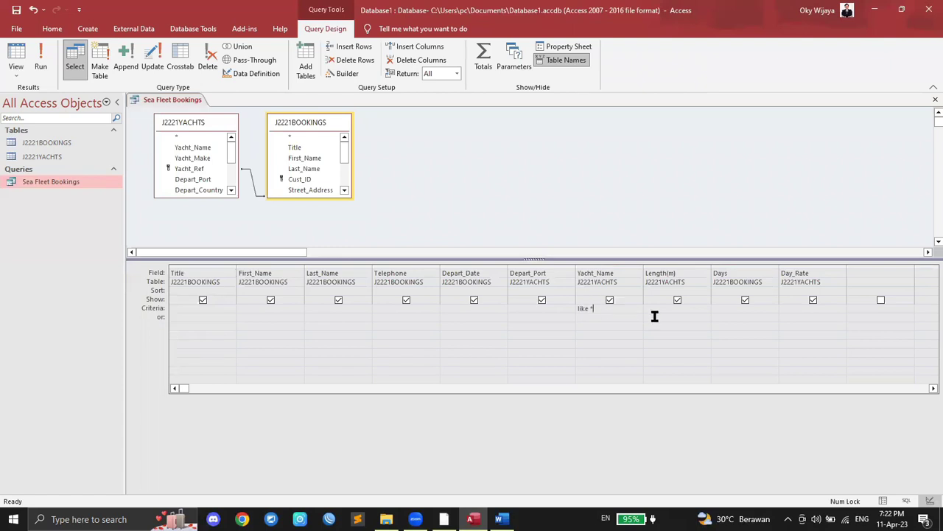
type("sea*")
left_click(43, 59)
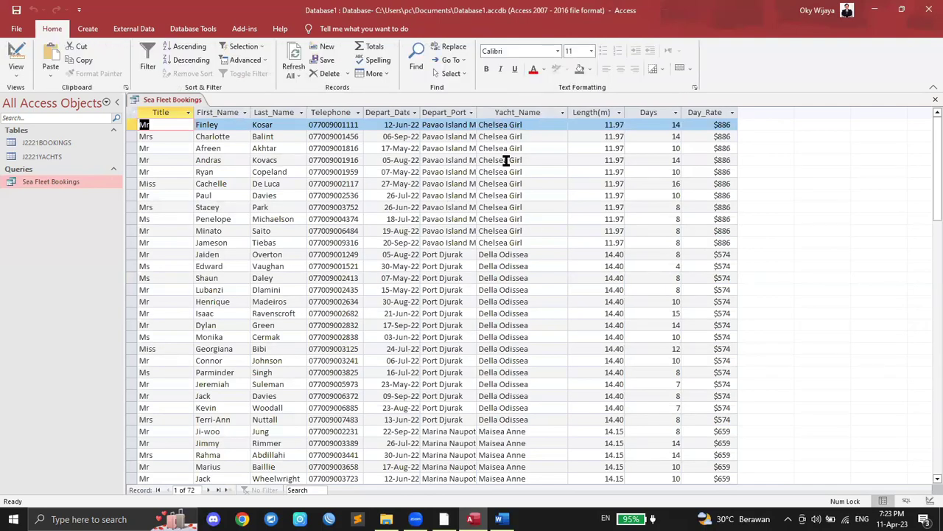
Step: Scroll through the 72 matching bookings, then return to the question paper
scroll(501, 266, "down", 13)
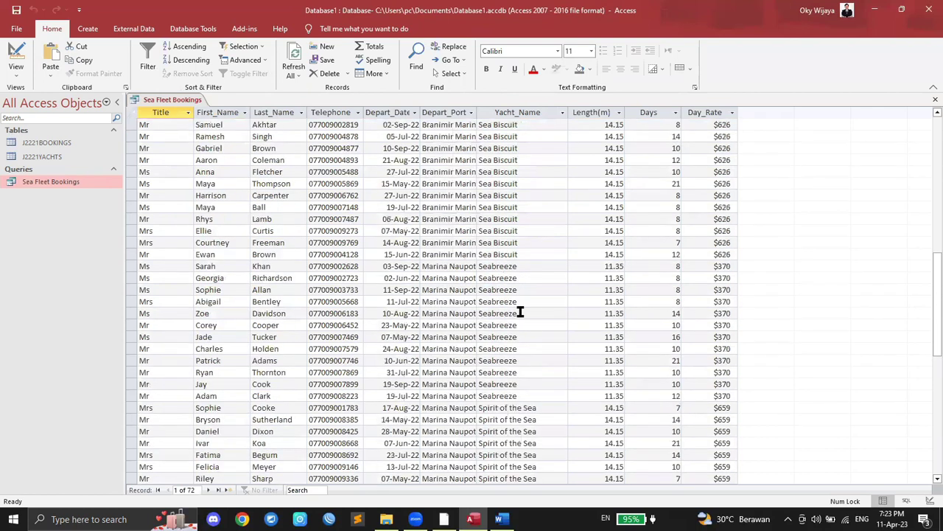
scroll(505, 214, "down", 3)
scroll(508, 225, "up", 1)
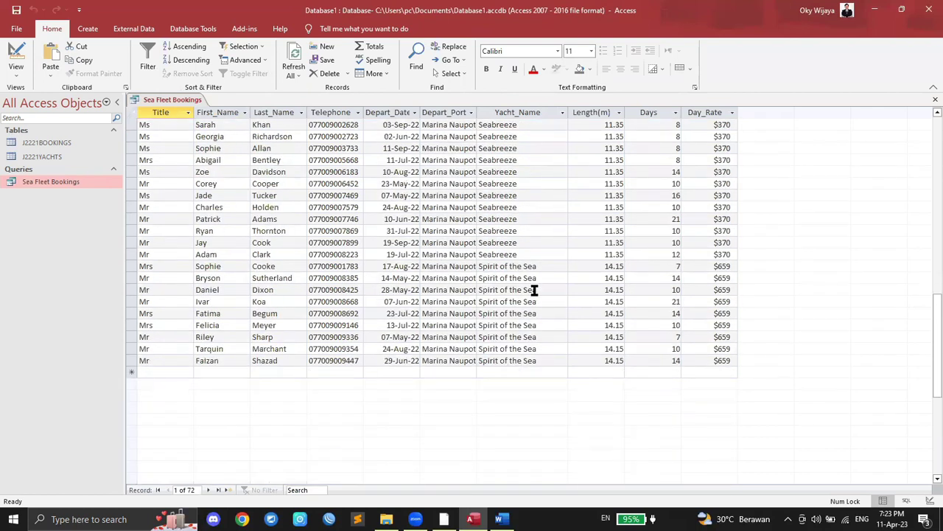
scroll(552, 277, "up", 5)
scroll(558, 273, "up", 10)
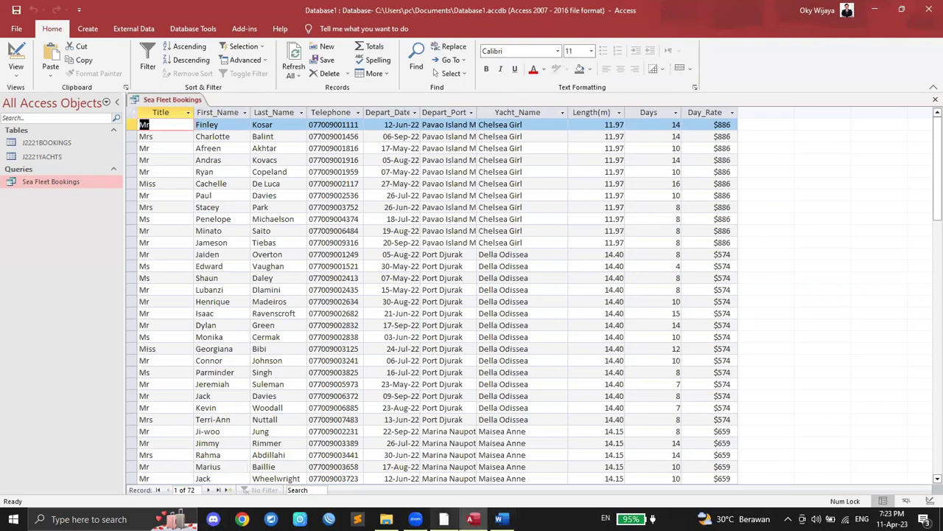
left_click(444, 519)
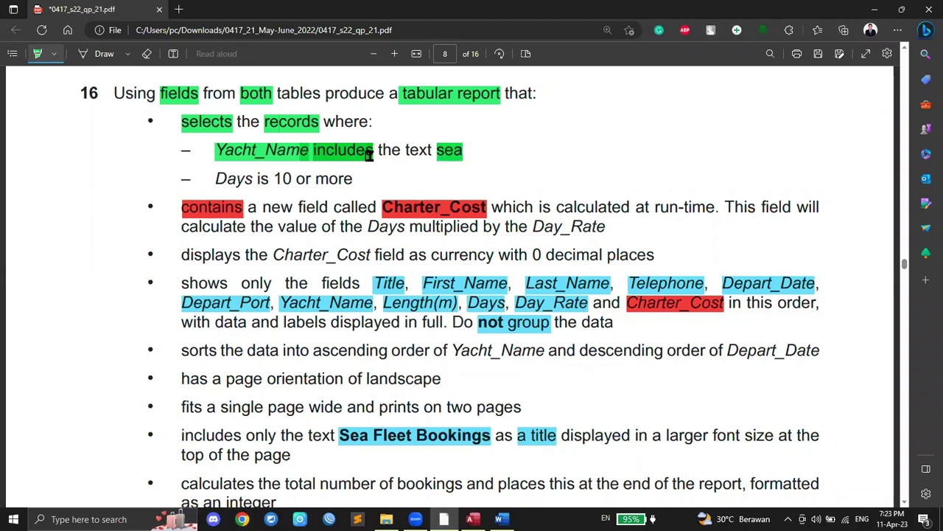
Step: Mark question 16's Days requirement and add a '>=10' text note beside it
left_click_drag(215, 178, 260, 177)
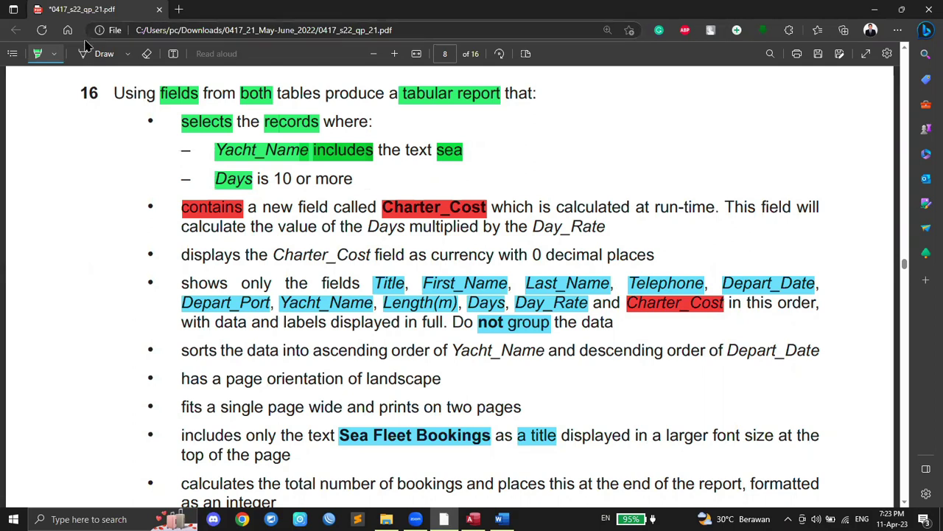
left_click(171, 54)
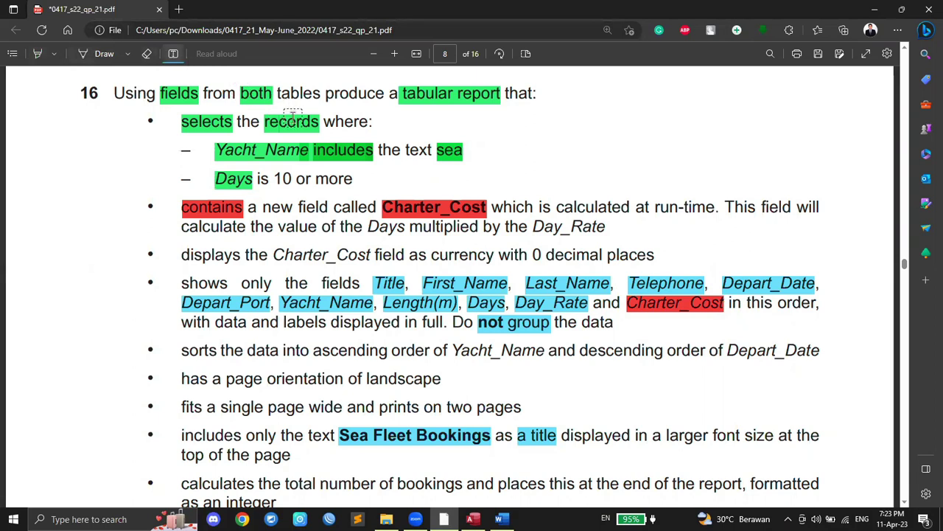
left_click(372, 179)
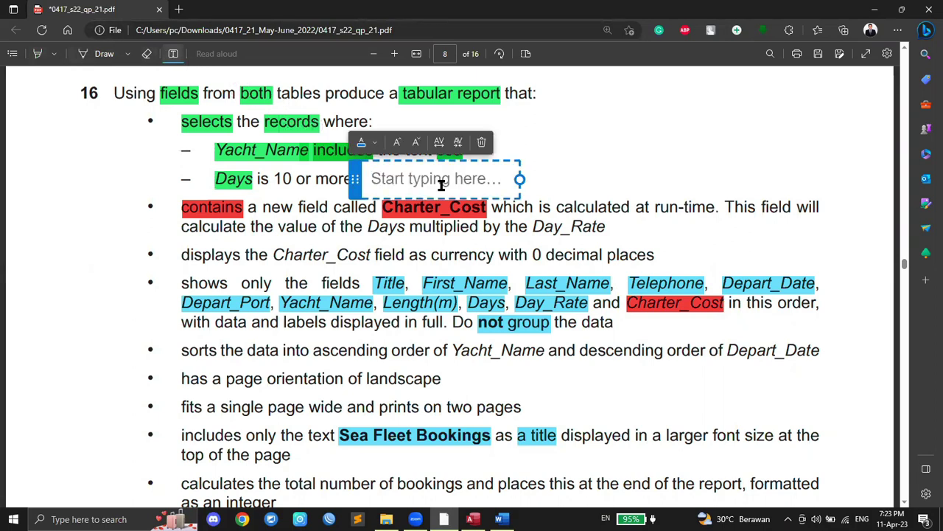
type(">10")
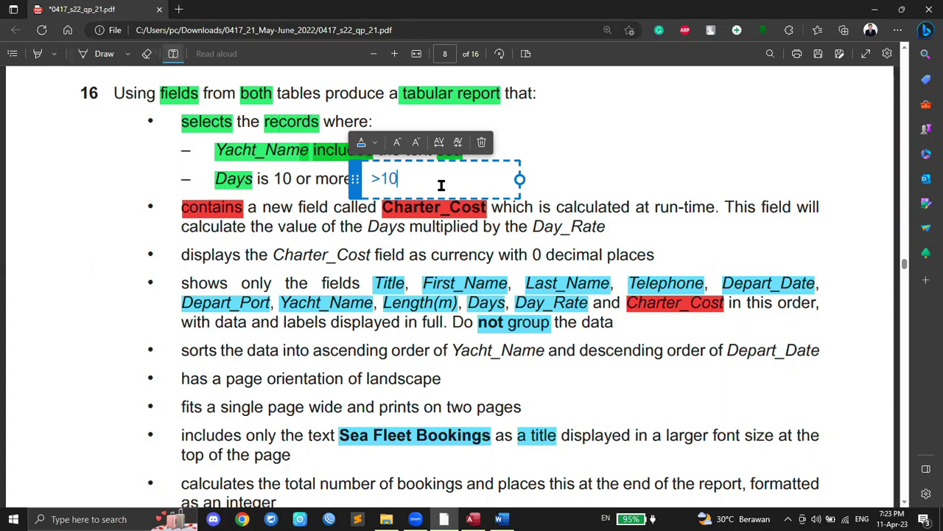
key("Left")
key("Left")
type("=")
left_click(549, 193)
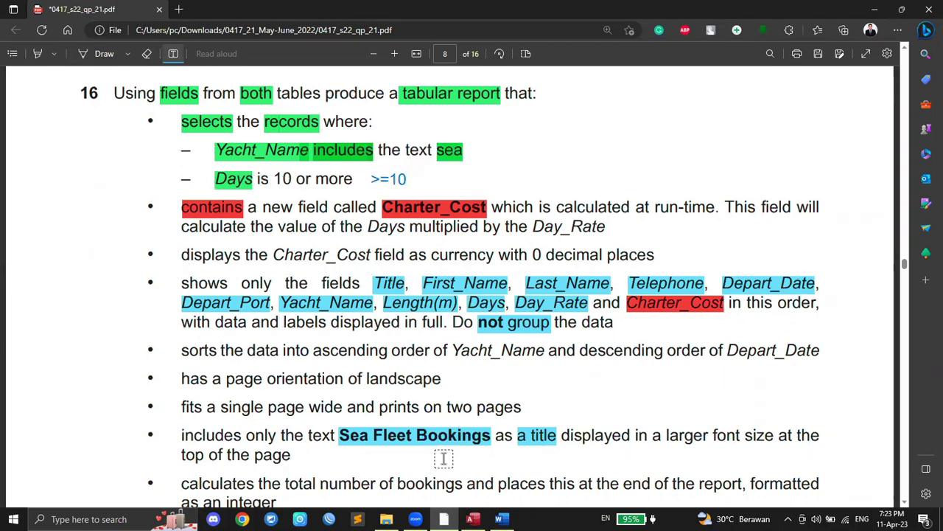
left_click(473, 519)
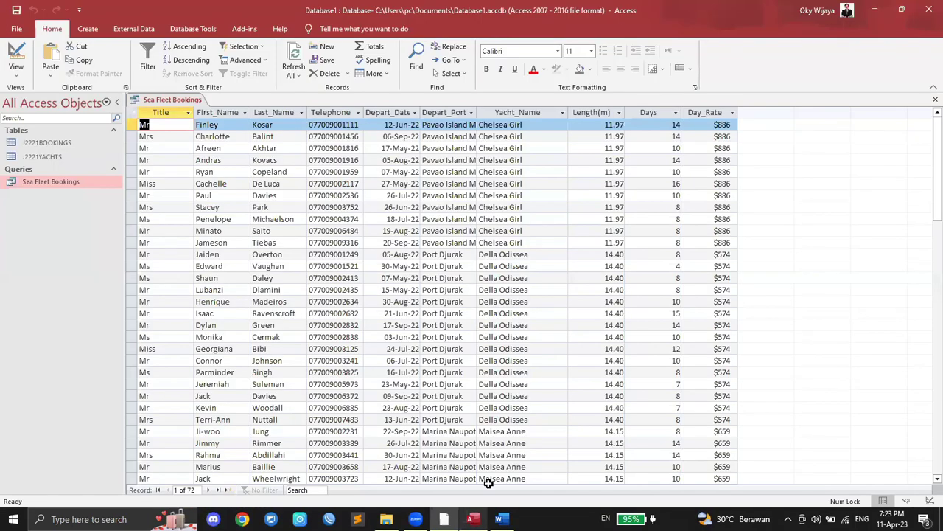
Step: Close the query datasheet without saving and reopen it in Design View
right_click(169, 98)
left_click(197, 123)
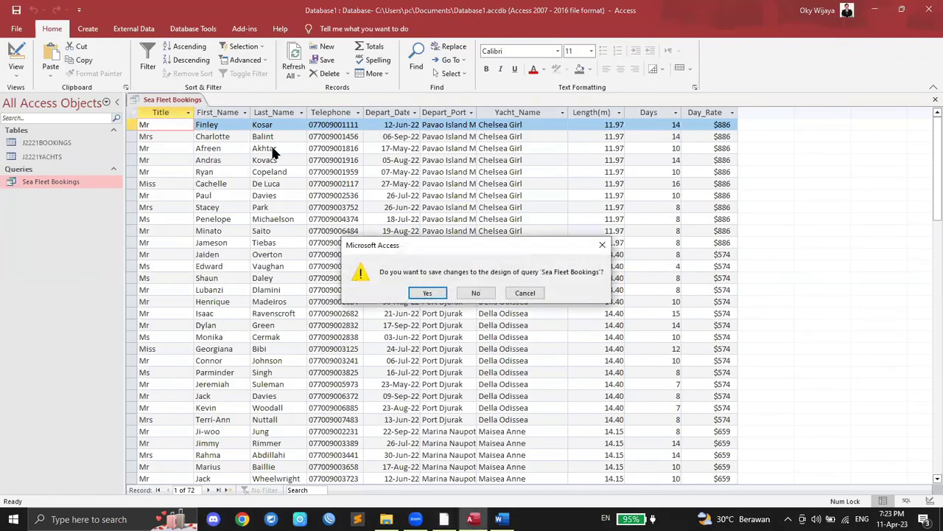
left_click(432, 293)
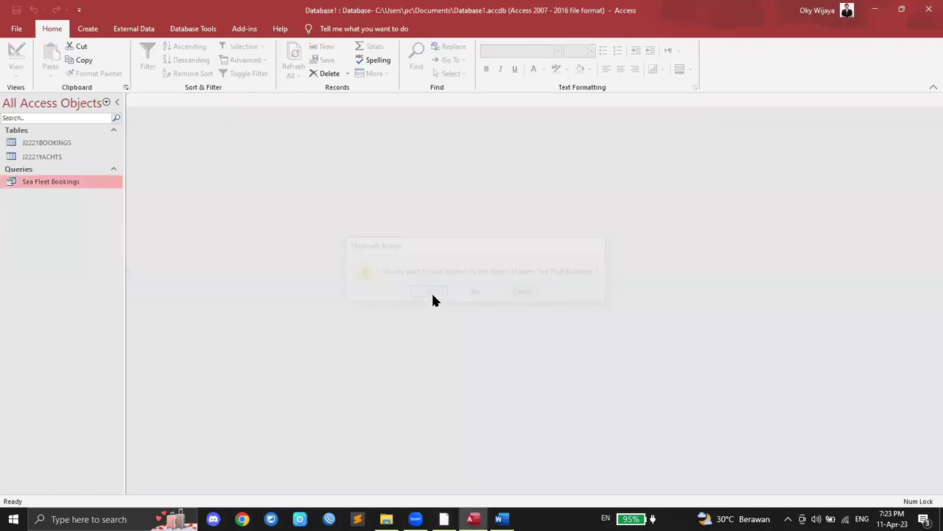
right_click(60, 180)
left_click(97, 206)
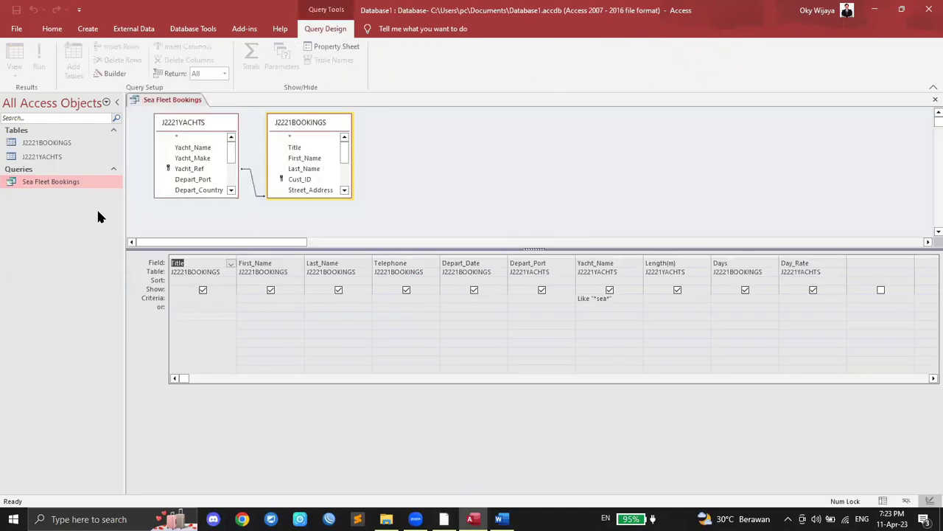
Step: Add a >=10 criterion on Days, run it, and review the 41 returned records
left_click(740, 298)
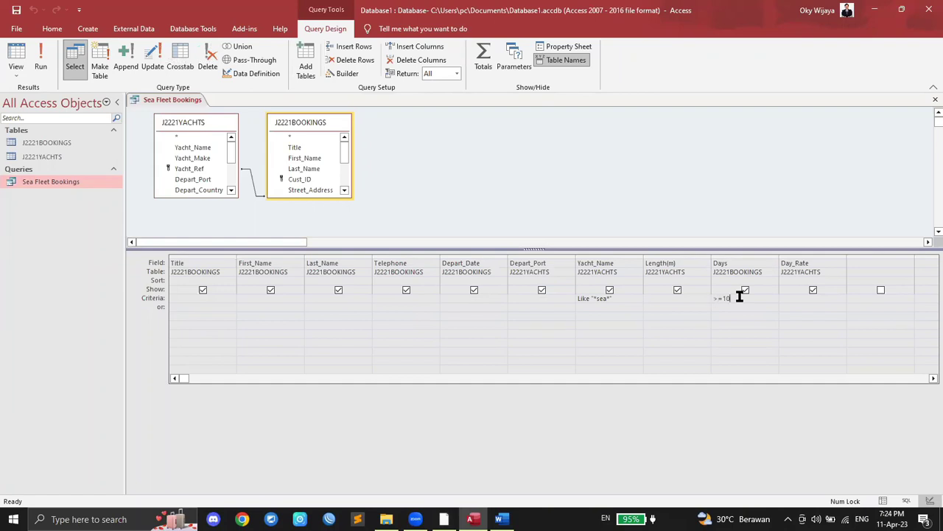
left_click(43, 62)
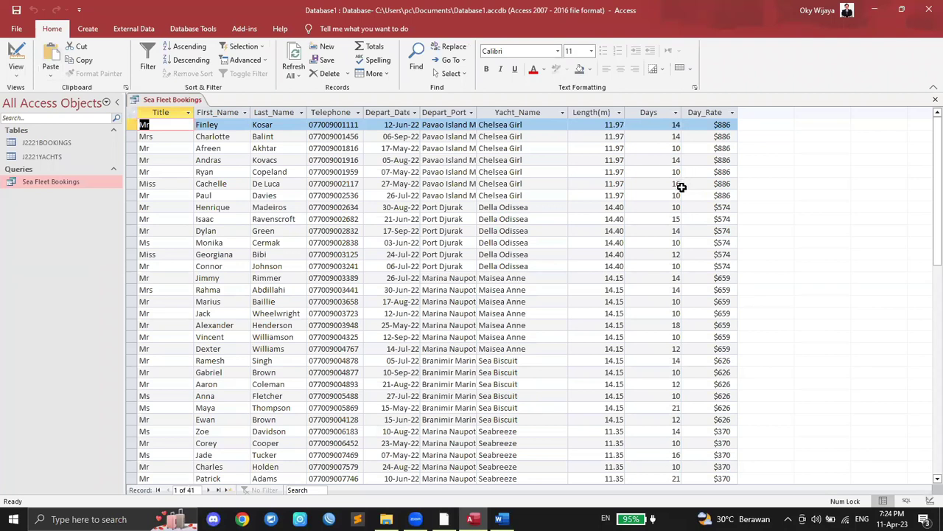
scroll(669, 337, "down", 6)
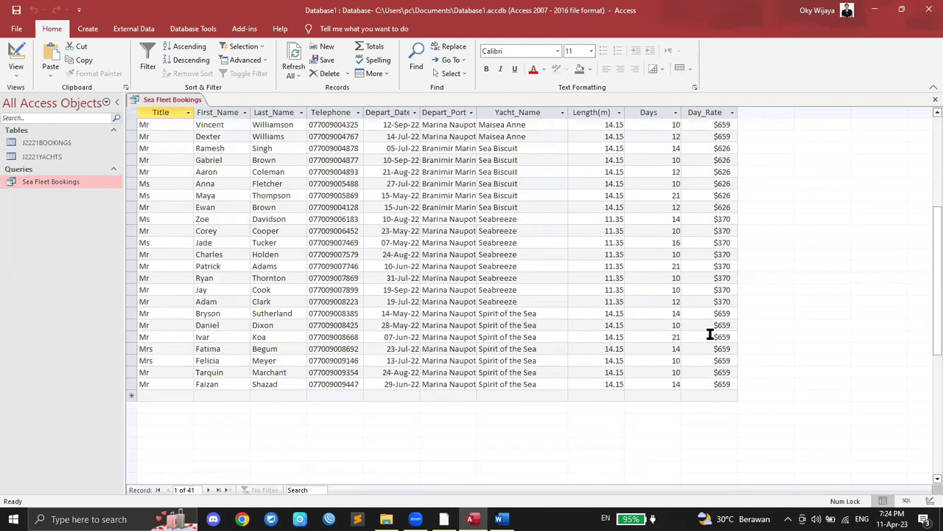
scroll(678, 367, "up", 6)
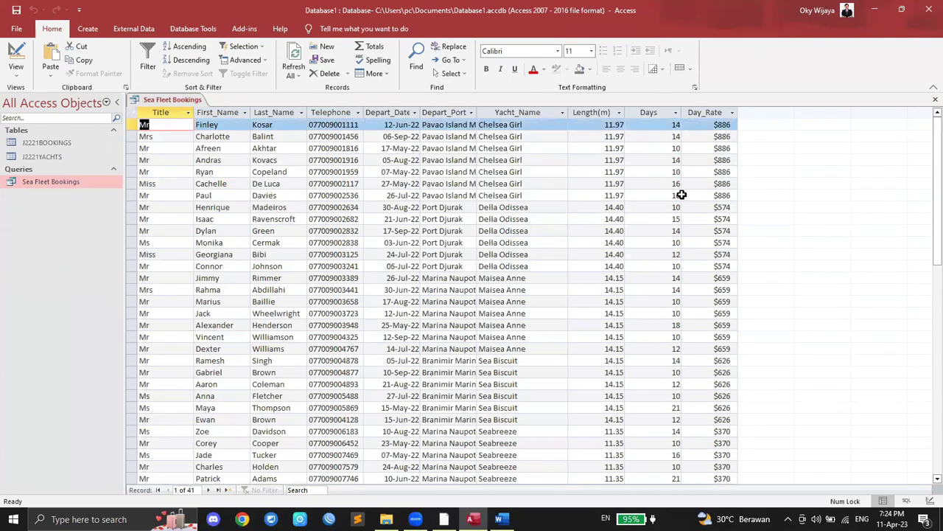
left_click(186, 490)
left_click(318, 372)
left_click(334, 325)
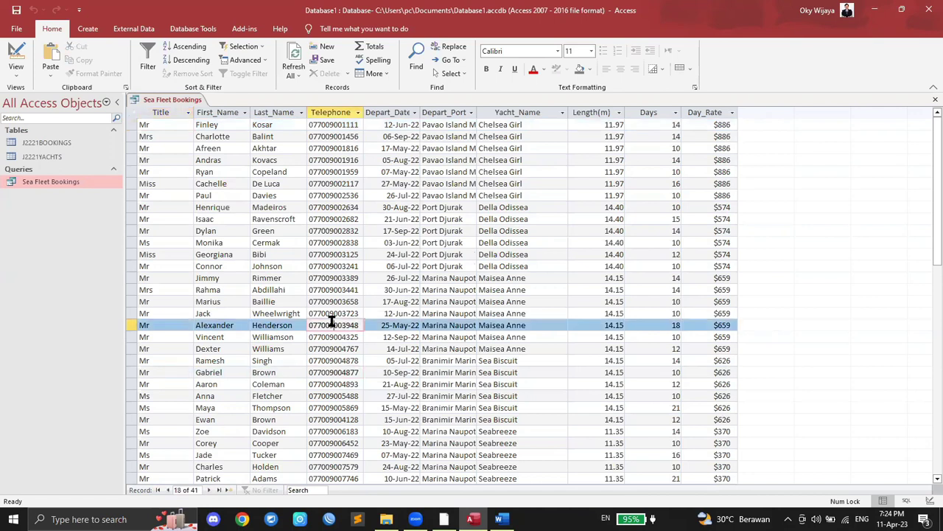
left_click(444, 519)
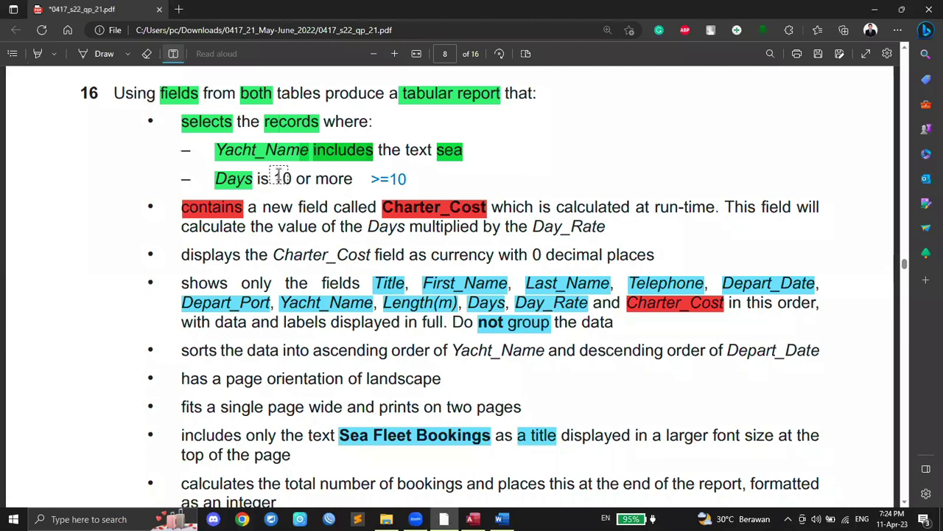
Step: Highlight '10 or more' on question 16's Days line in green
left_click(324, 177)
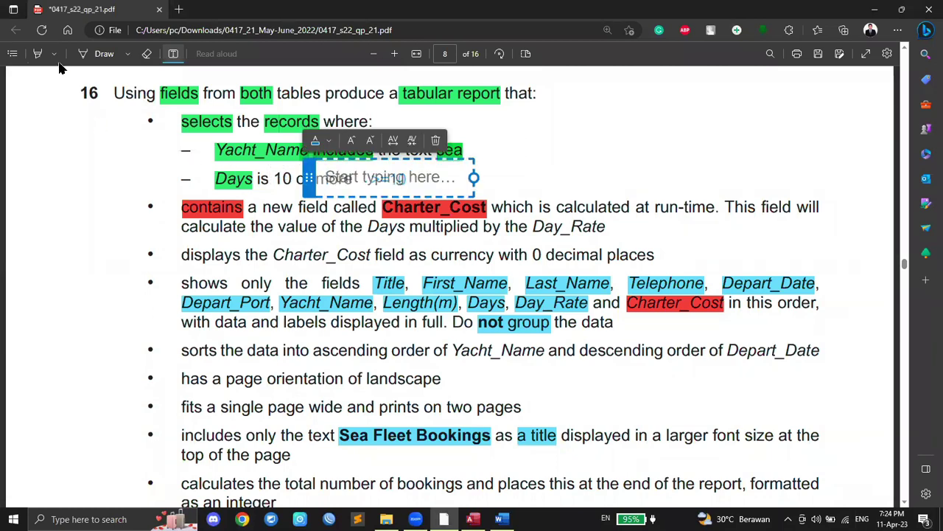
left_click(37, 53)
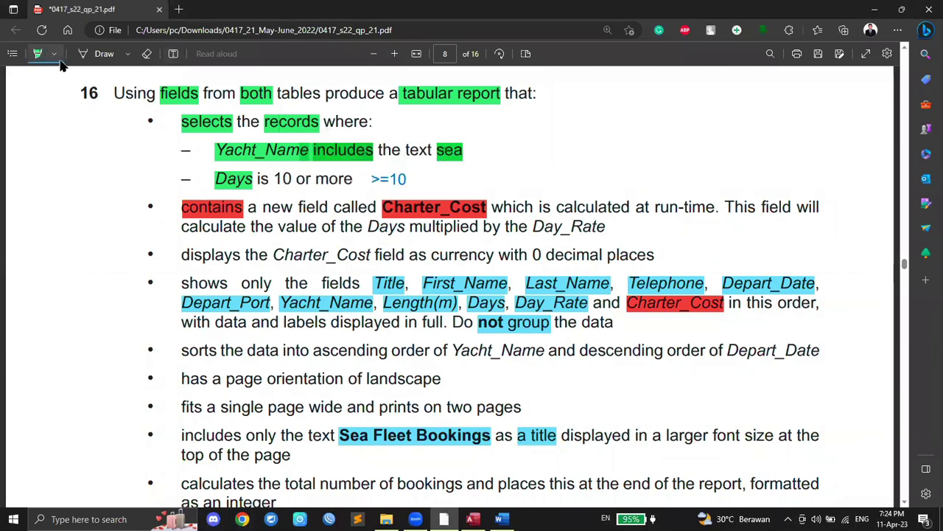
left_click_drag(272, 180, 353, 179)
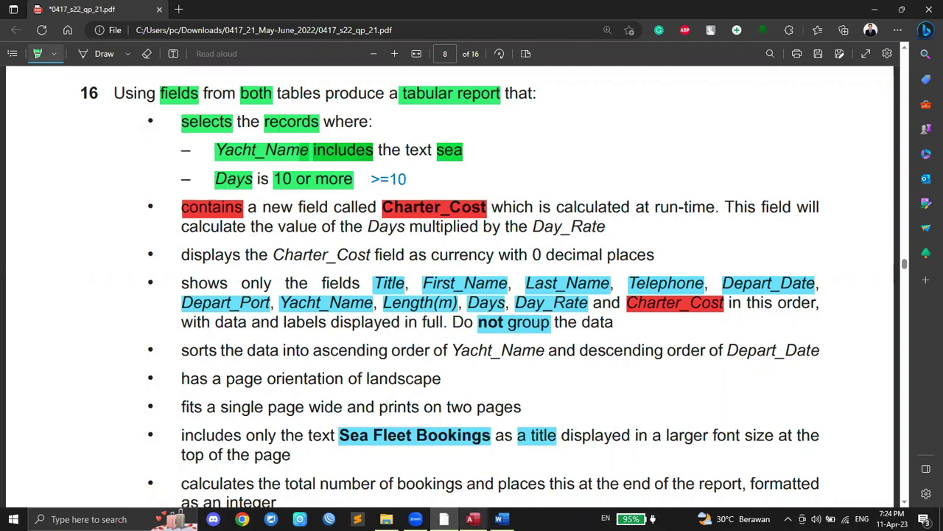
left_click(472, 519)
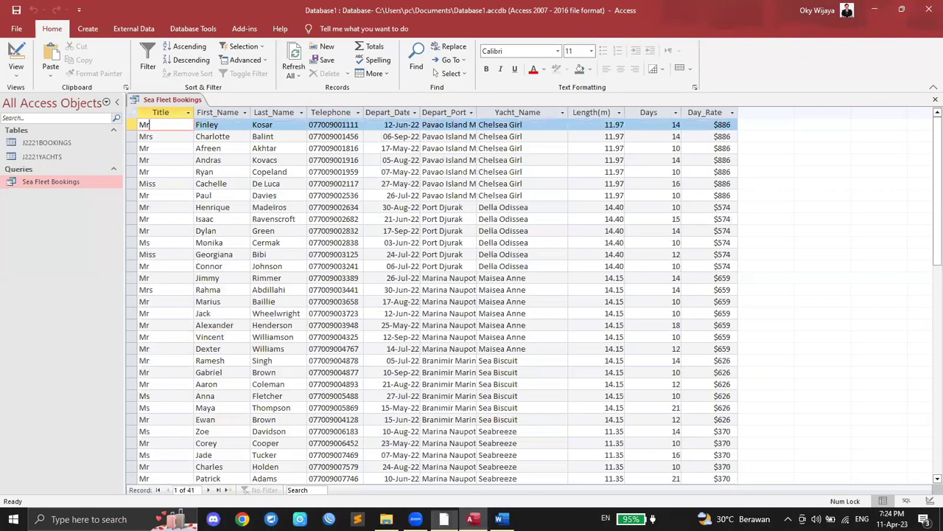
Step: Close the query without saving and reopen it in Design View
right_click(177, 99)
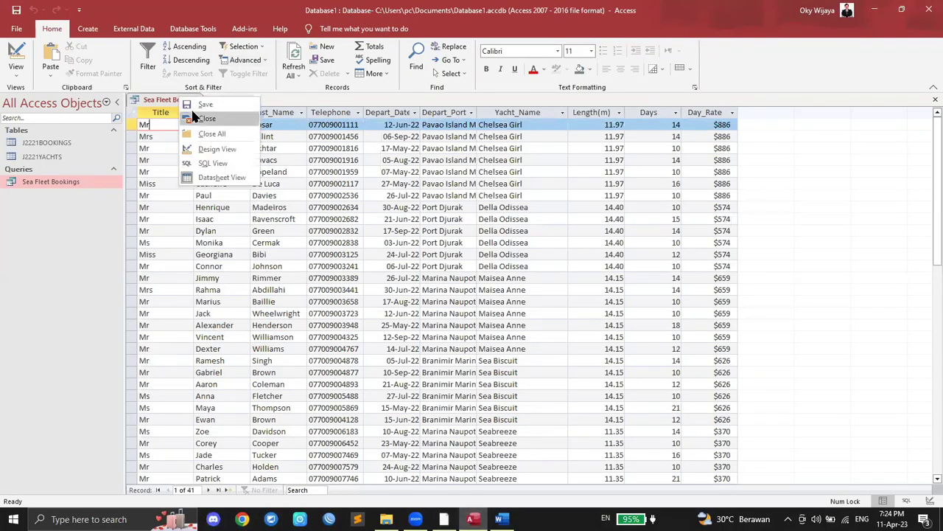
left_click(194, 118)
left_click(431, 293)
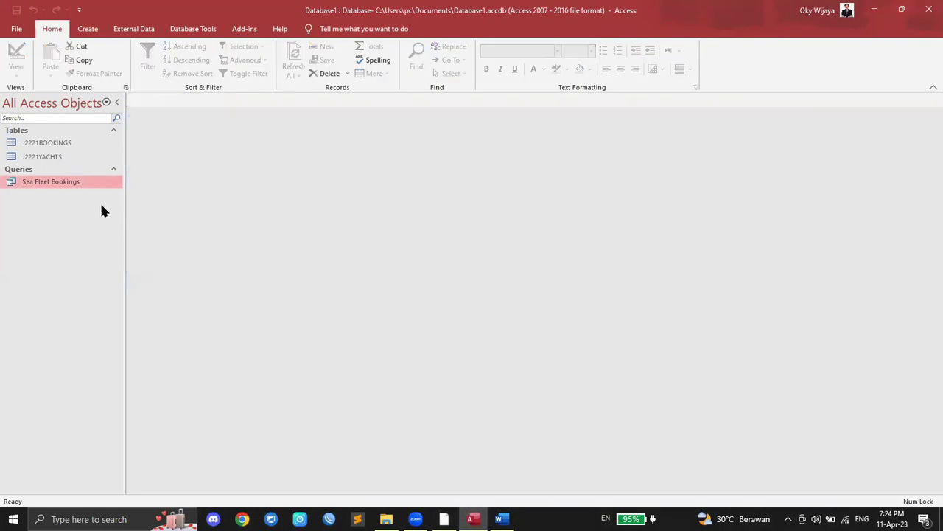
right_click(70, 188)
left_click(99, 205)
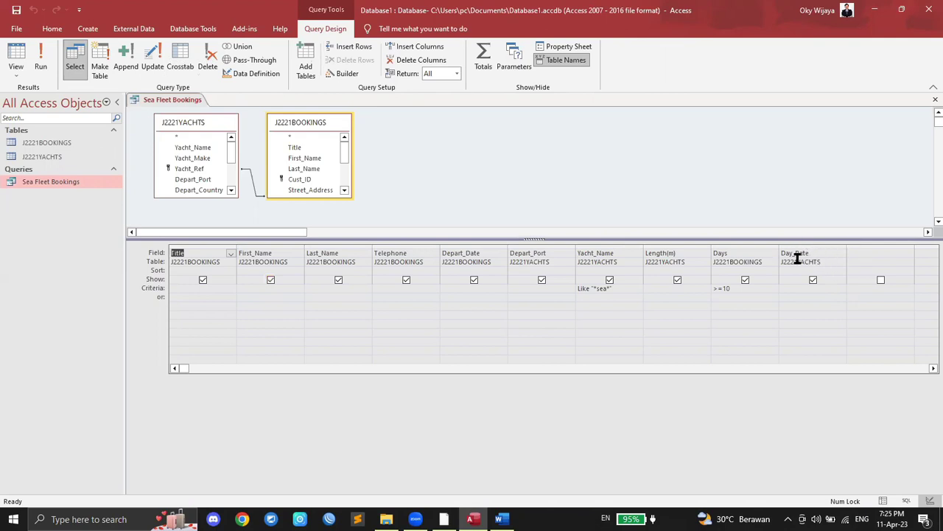
Step: Start a Charter_Cost field in the empty column after Day_Rate, checking the PDF
left_click(870, 255)
left_click(444, 519)
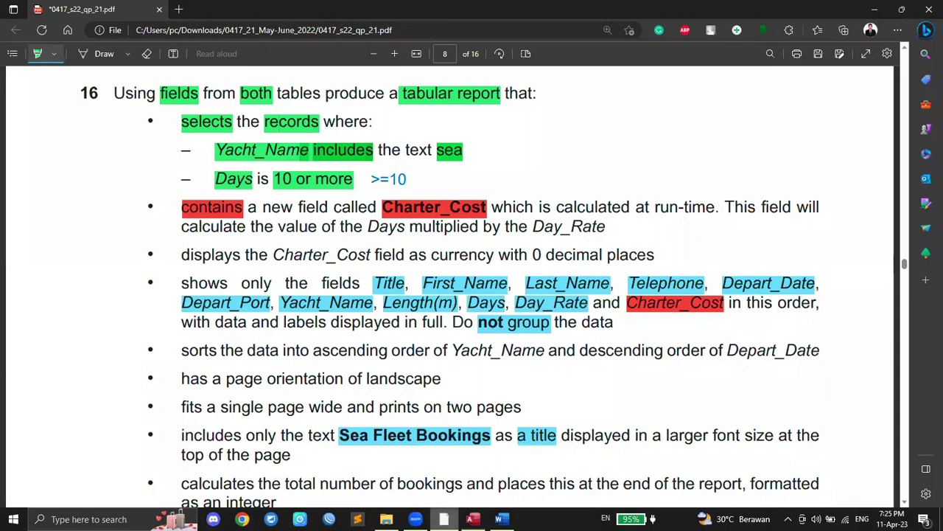
left_click(473, 519)
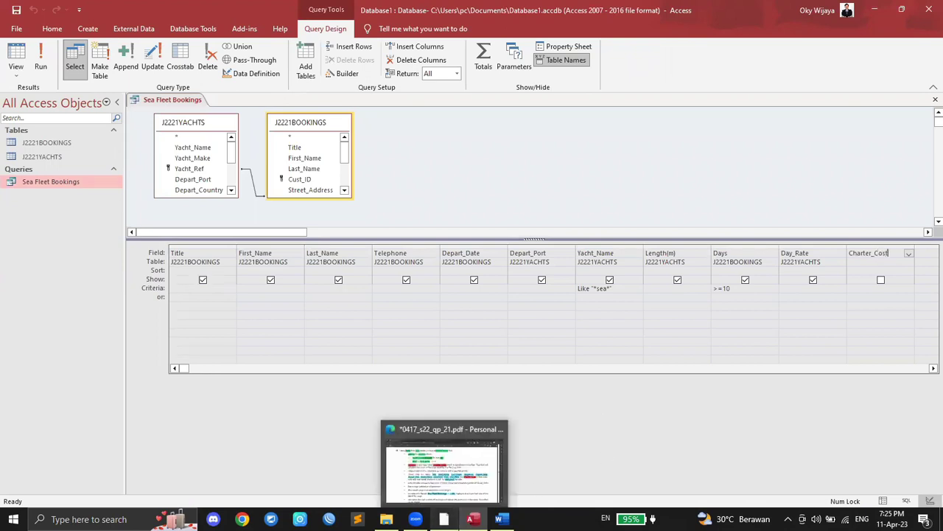
left_click(444, 519)
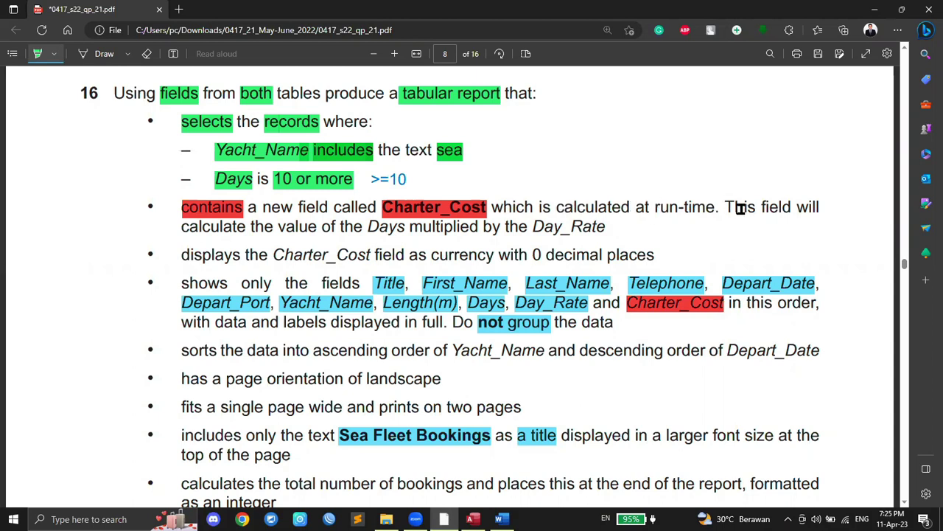
Step: Highlight 'field' and 'Days' in green and 'multiplied' in red
left_click_drag(762, 207, 789, 207)
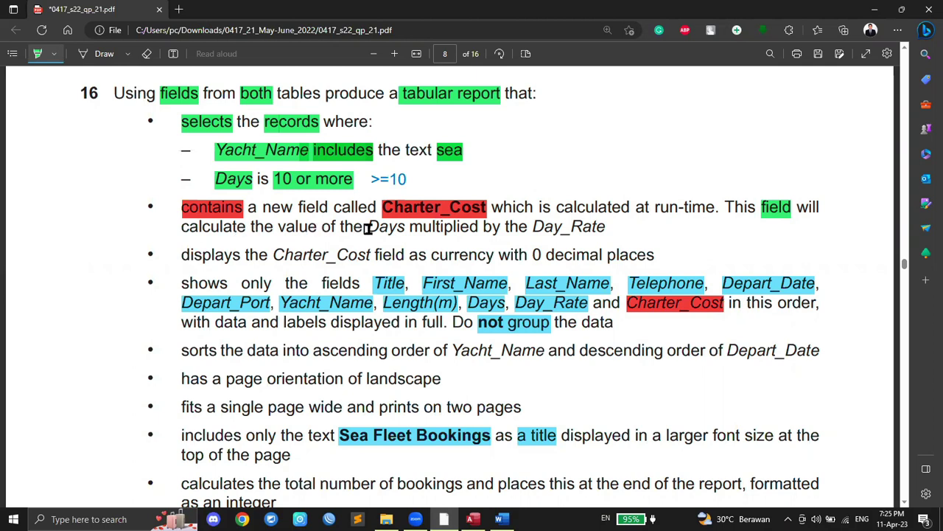
left_click_drag(367, 229, 406, 228)
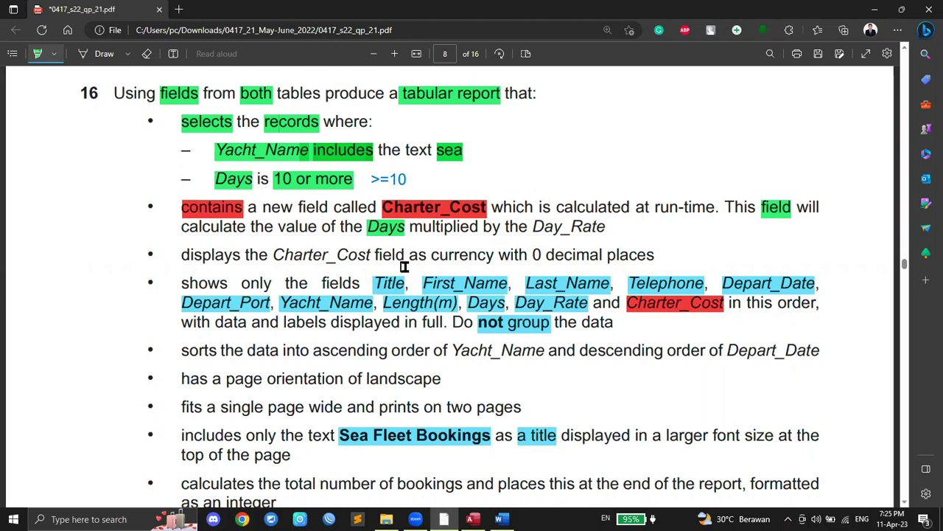
left_click(51, 56)
left_click(159, 99)
left_click_drag(410, 228, 479, 228)
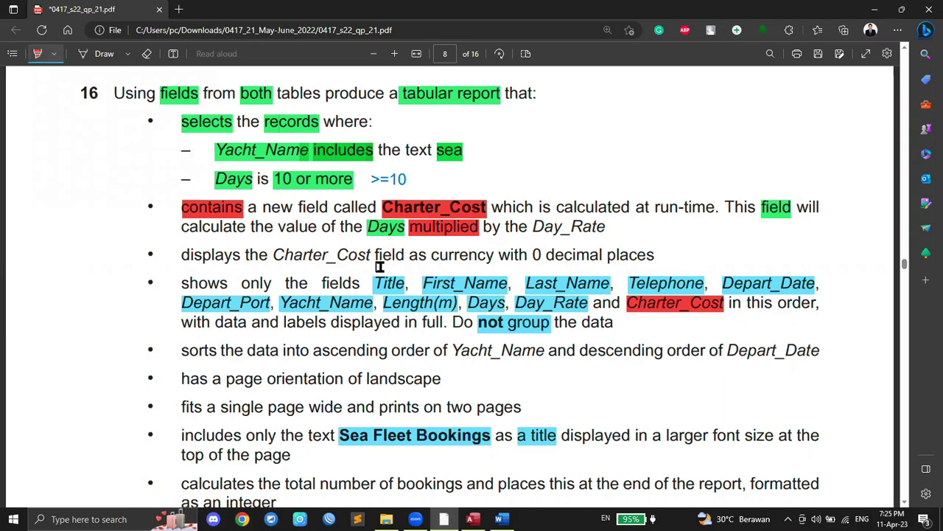
Step: Switch the highlighter back to green and highlight 'Day_Rate'
left_click(54, 56)
left_click(87, 100)
left_click_drag(534, 227, 606, 230)
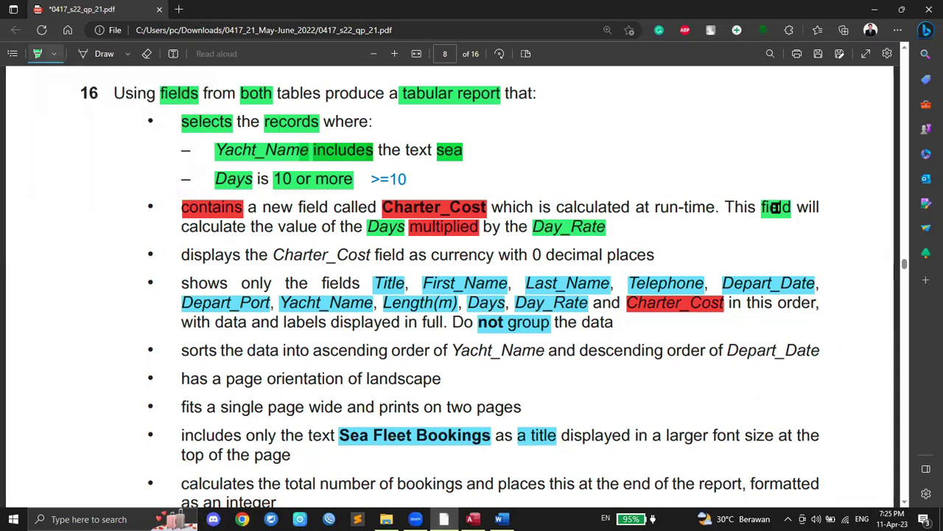
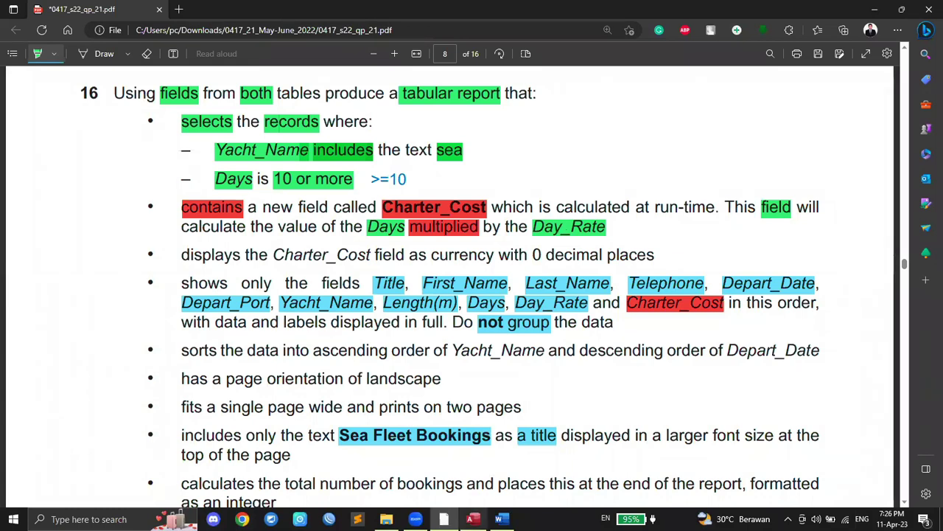
Step: Check the question's field requirements and continue typing the Charter_Cost expression in the query grid
left_click(473, 519)
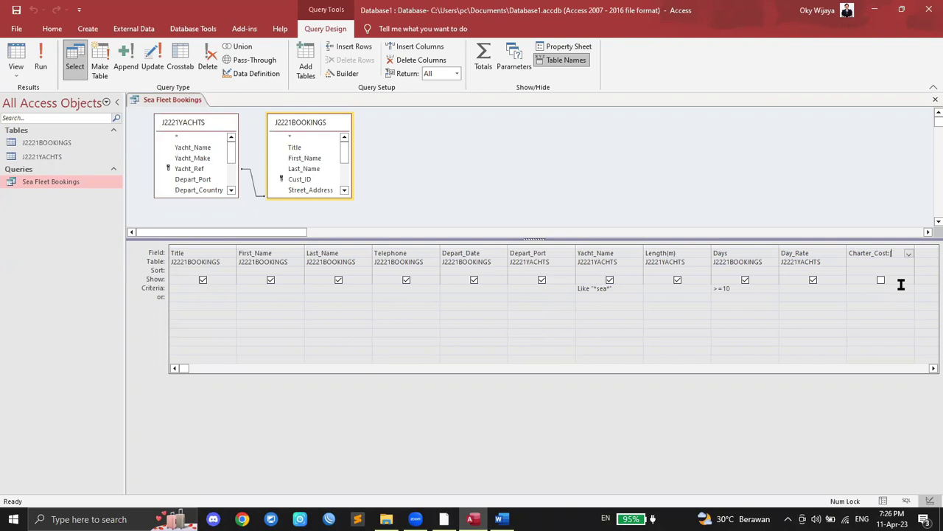
left_click(443, 519)
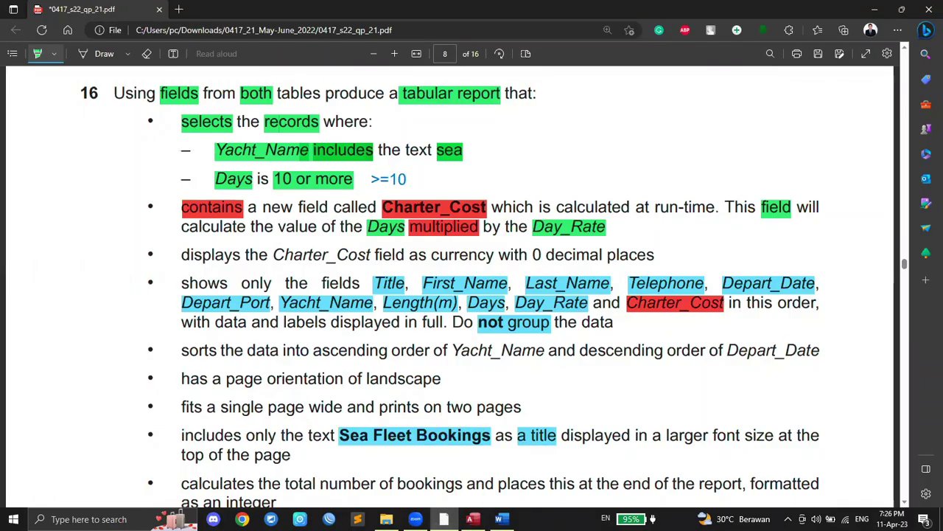
left_click(473, 519)
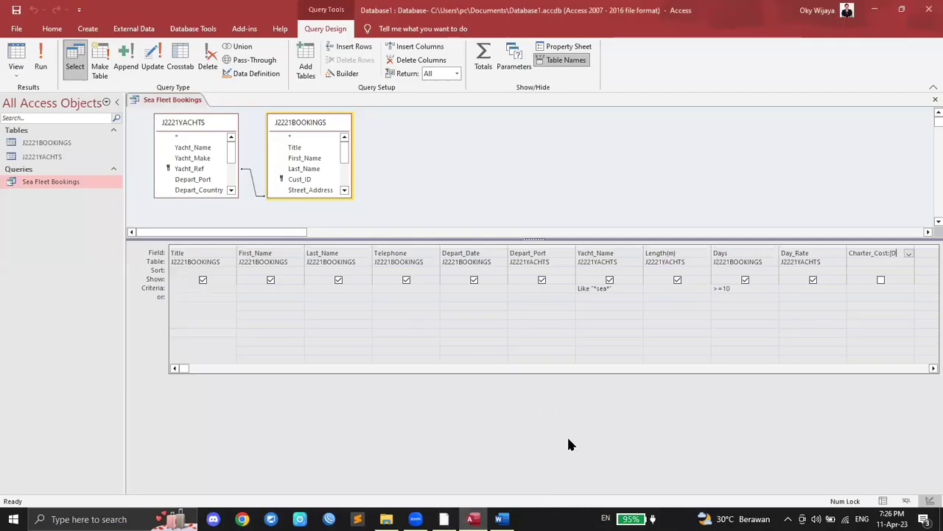
type("ys")
Step: Complete Charter_Cost:[Days]*[Day_Rate] and run the query to list its 41 results
left_click(443, 519)
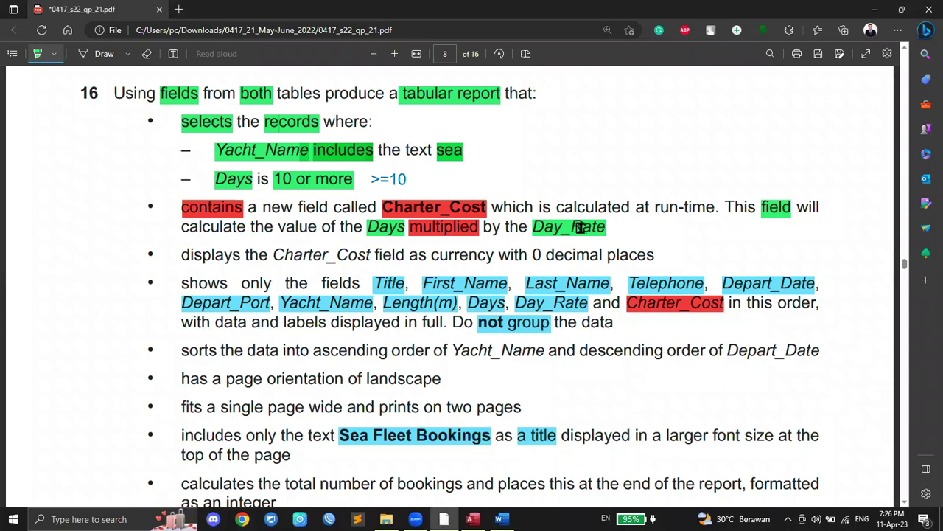
left_click(472, 519)
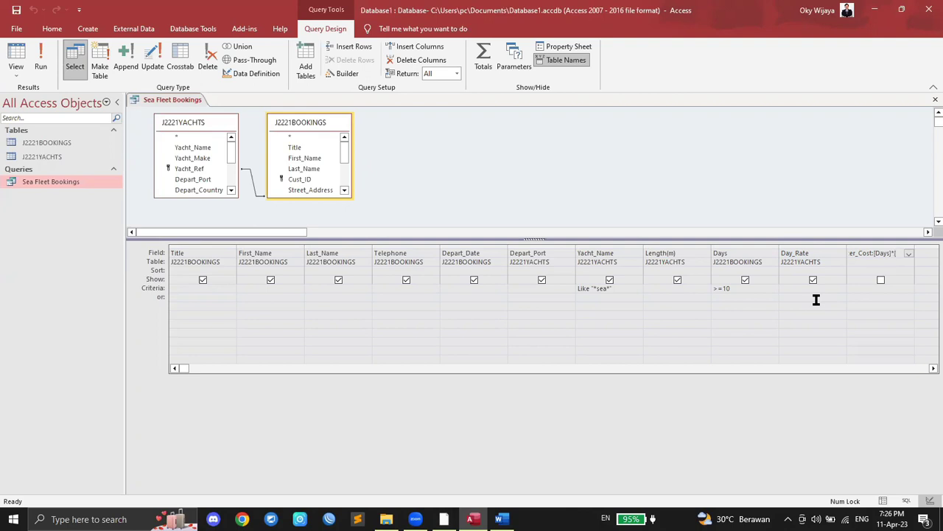
type("[Day_Rate]")
left_click(42, 53)
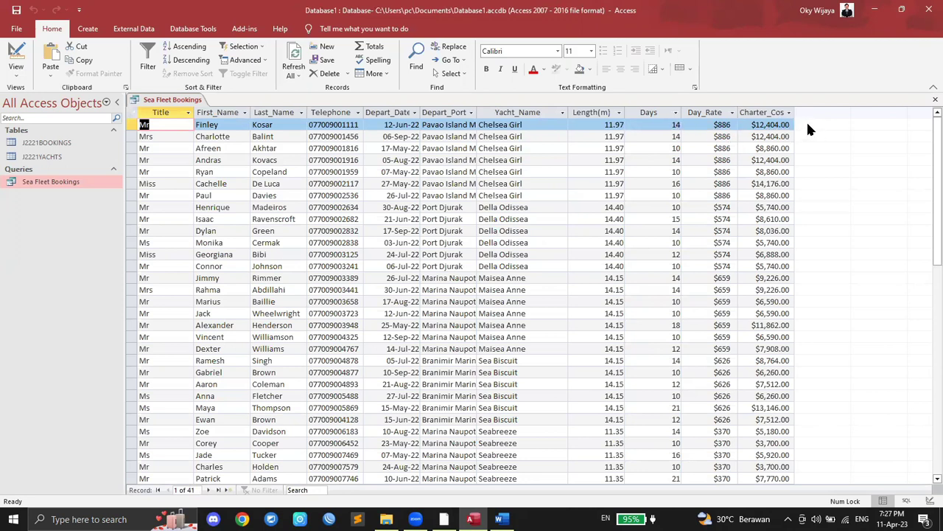
left_click(127, 518)
Step: Open Windows Calculator and verify 14 × 886 = 12,404 against Charter_Cost
type("calc")
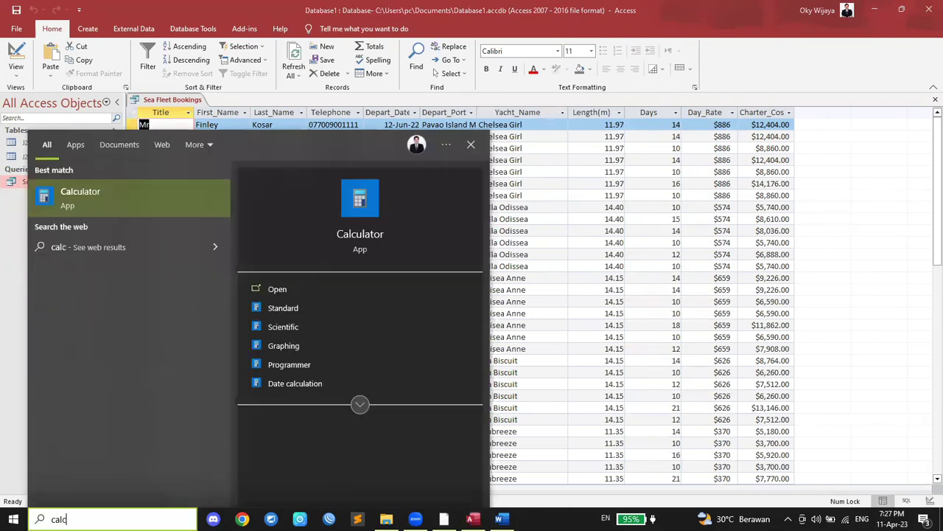
key("Return")
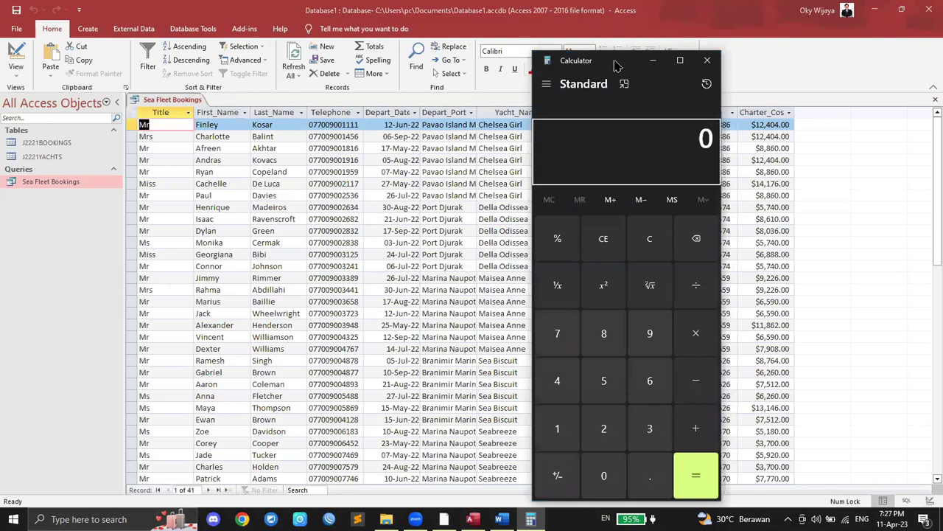
left_click_drag(616, 64, 500, 61)
left_click(442, 423)
left_click(441, 376)
left_click(580, 328)
left_click(488, 328)
left_click(488, 328)
left_click(535, 372)
left_click(587, 468)
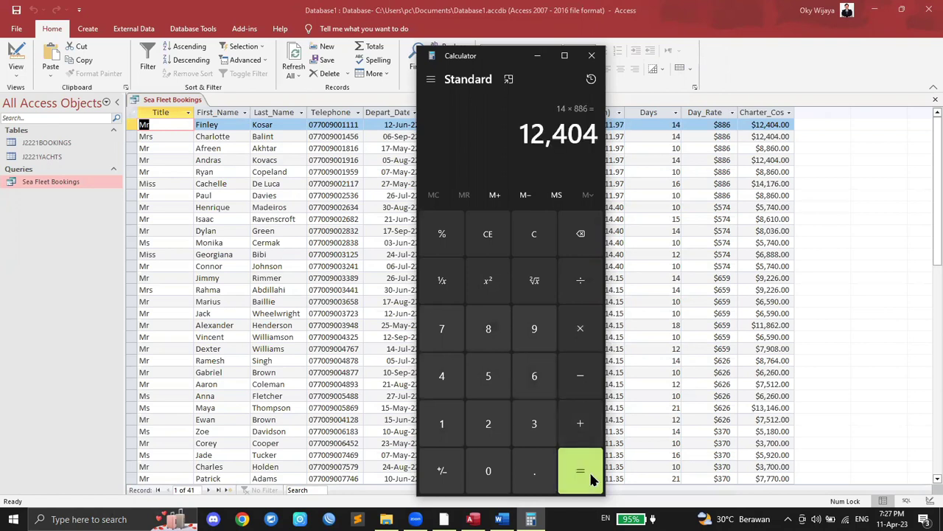
left_click(529, 235)
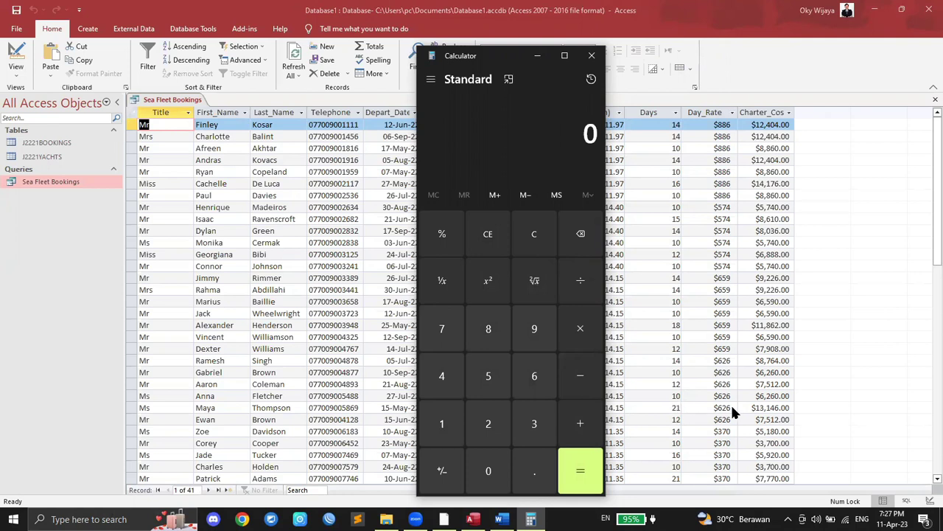
Step: Verify 21 × 626 = 13,146, then close Calculator and return to the question paper
left_click(492, 418)
left_click(460, 426)
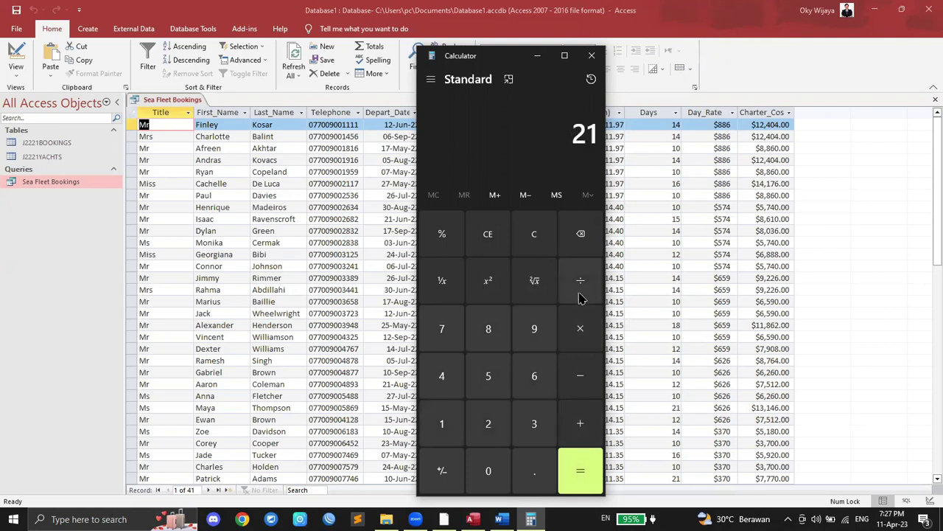
left_click(582, 328)
left_click(529, 383)
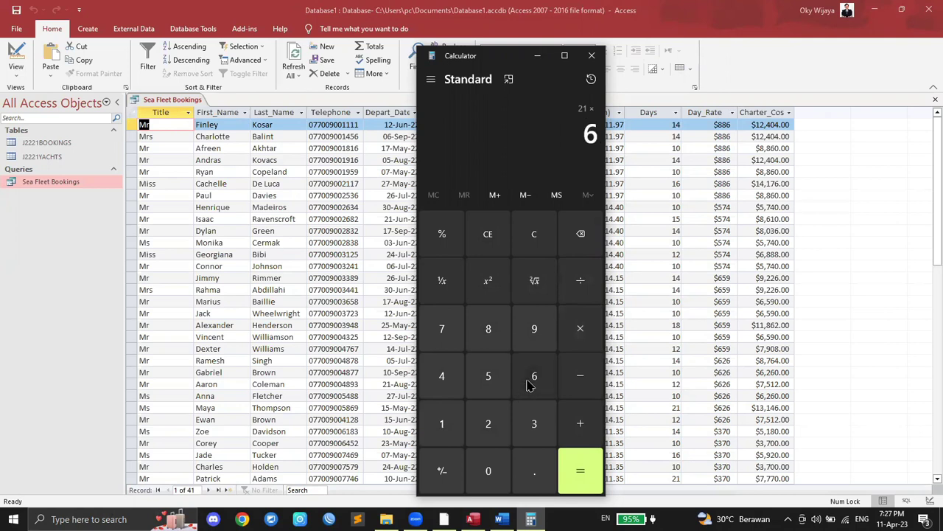
left_click(503, 414)
left_click(533, 382)
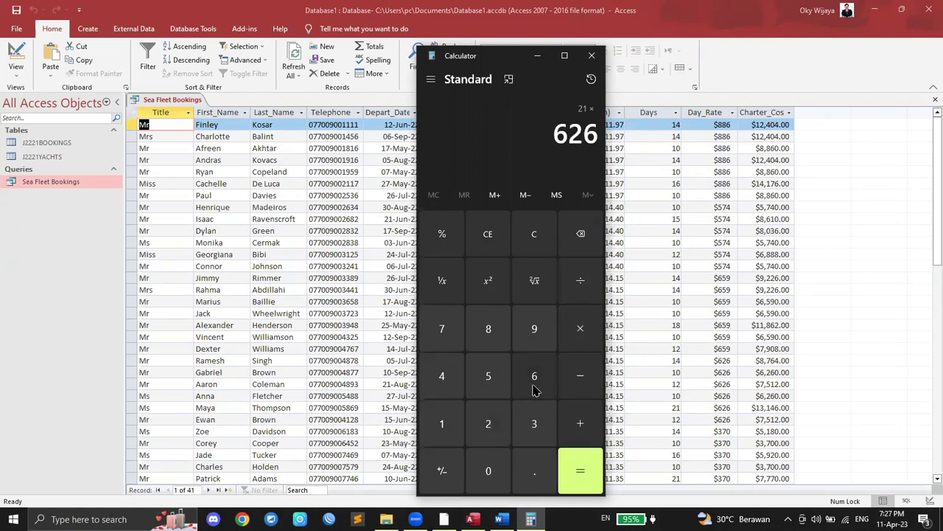
left_click(580, 471)
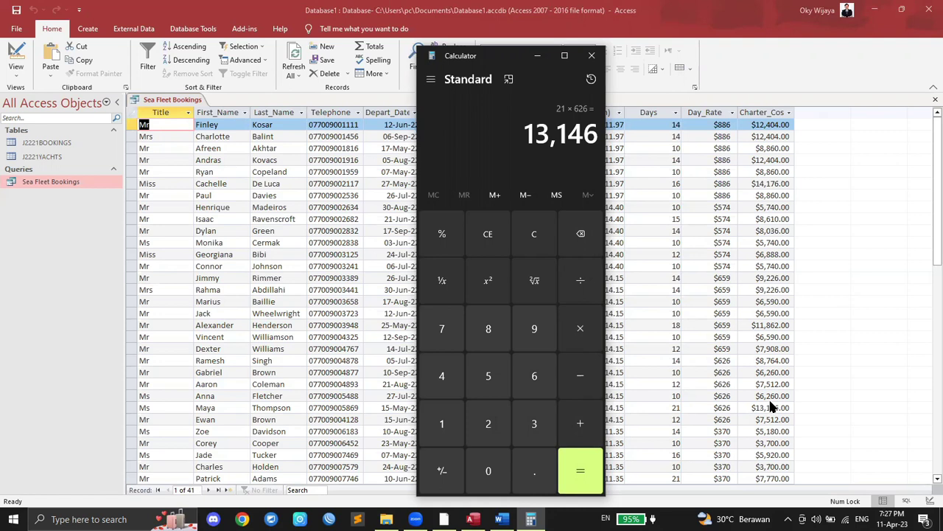
left_click(591, 56)
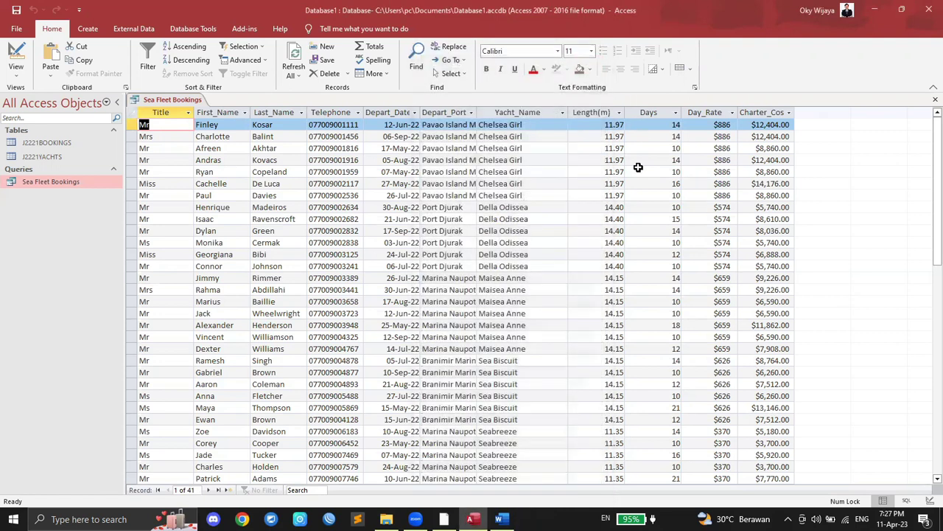
left_click(443, 519)
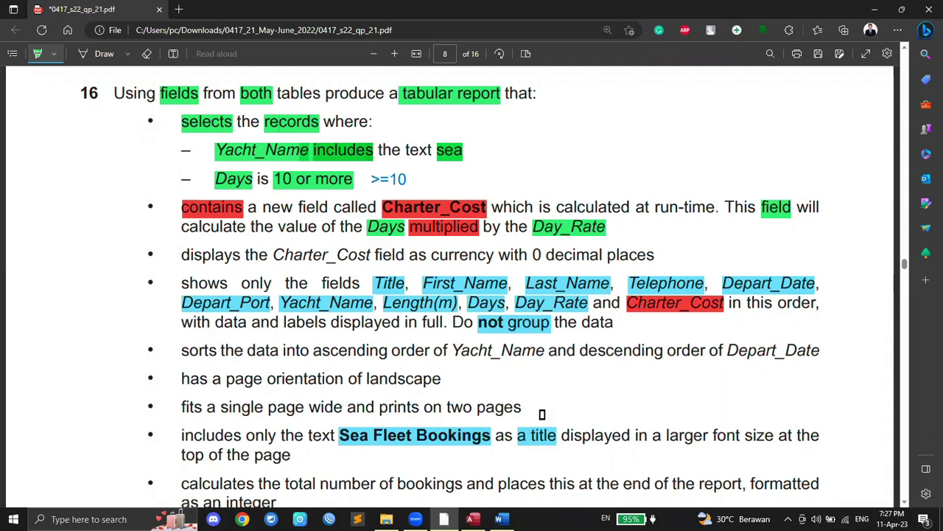
Step: Close the Sea Fleet Bookings query, saving its design changes
left_click(472, 519)
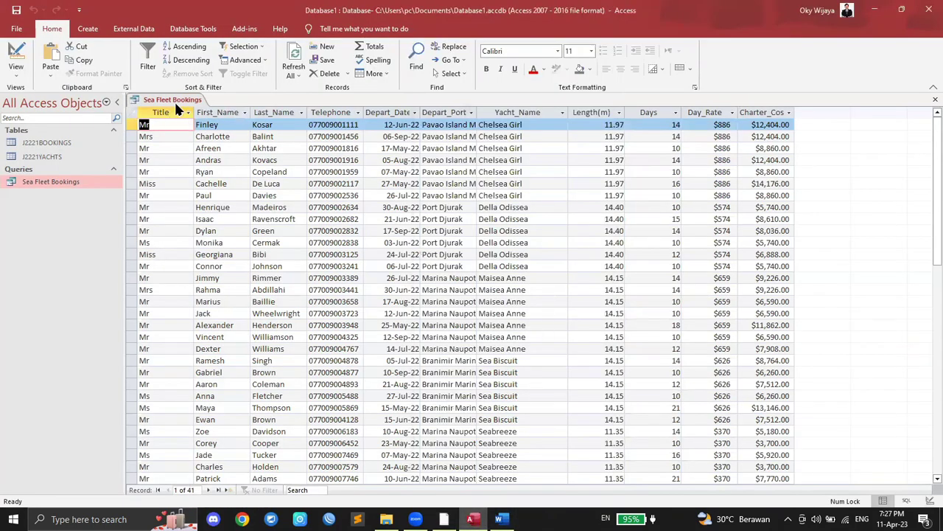
right_click(174, 99)
left_click(193, 122)
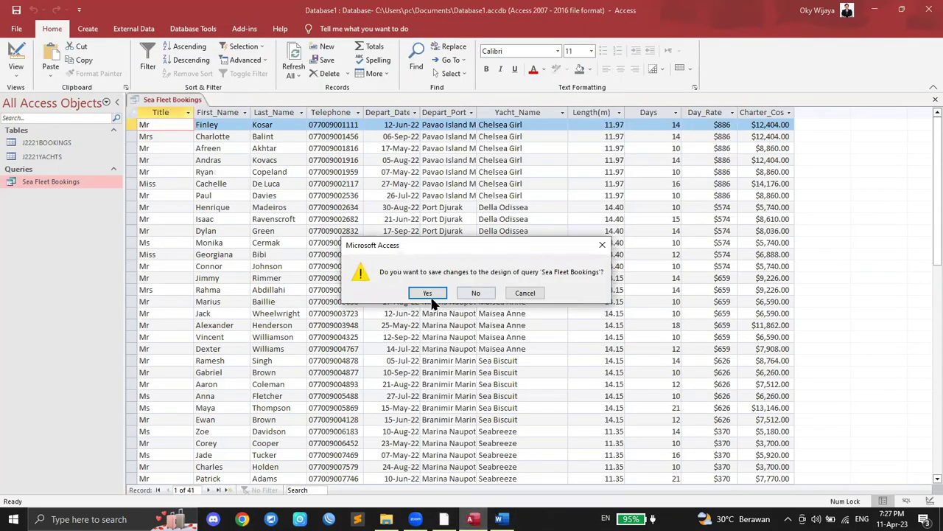
left_click(431, 290)
Step: Mark the Charter_Cost currency and 0 decimal places requirements in the question paper
left_click(443, 519)
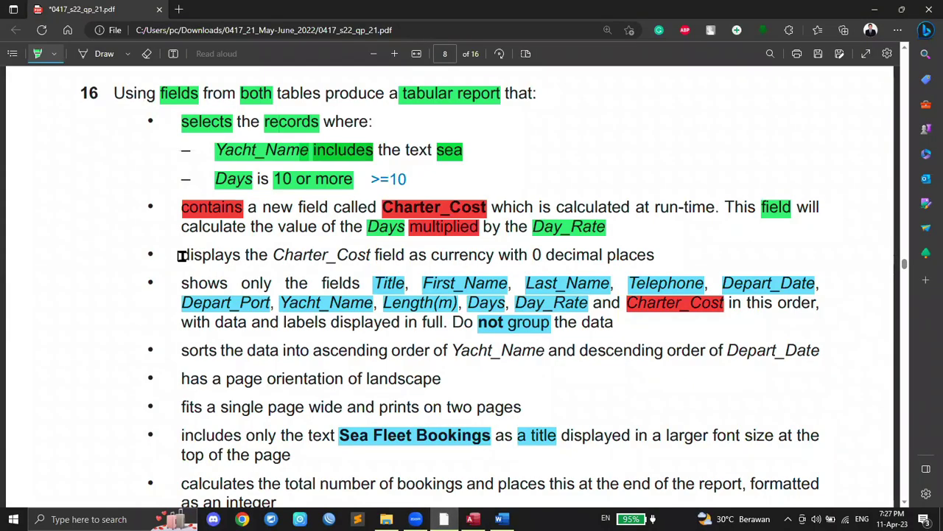
left_click_drag(273, 254, 374, 255)
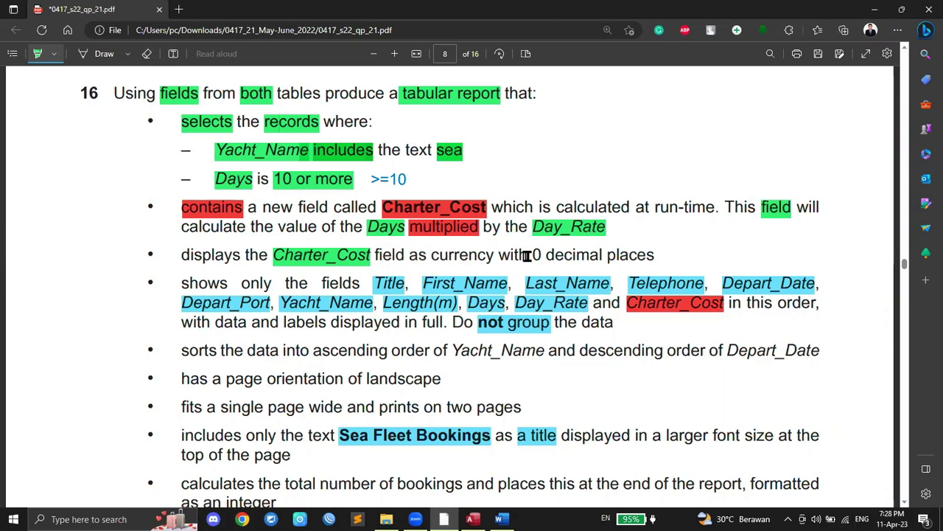
left_click_drag(534, 255, 547, 256)
Step: Reopen the query design and set the Charter_Cost field's Format to Currency
left_click(472, 519)
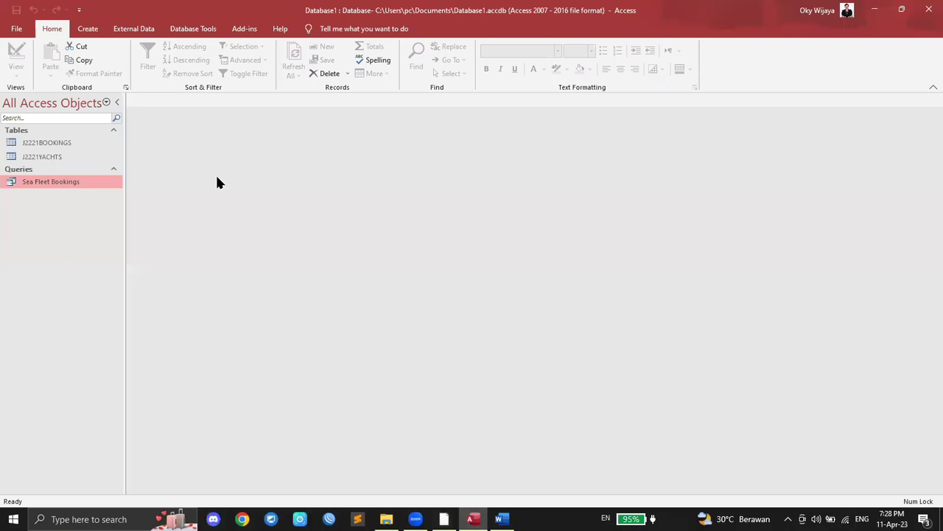
right_click(52, 184)
left_click(77, 202)
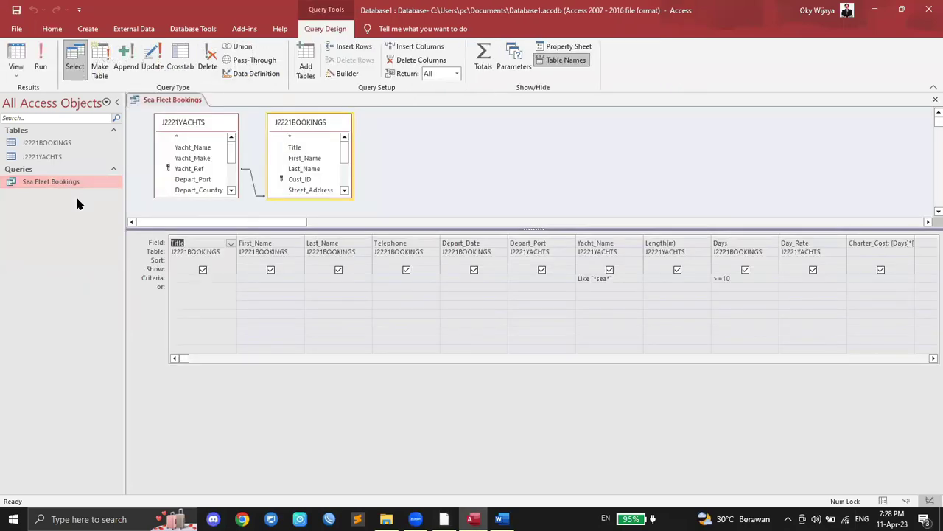
left_click(883, 245)
left_click(571, 48)
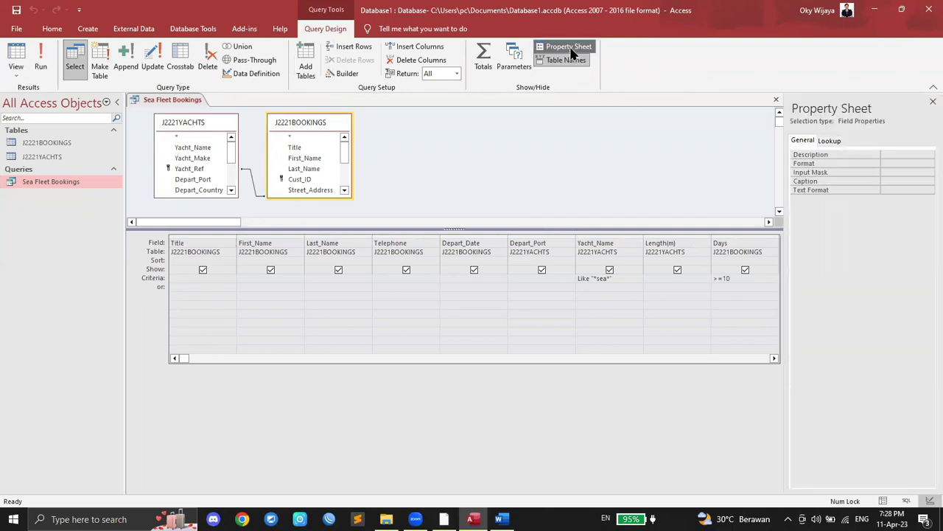
left_click(897, 162)
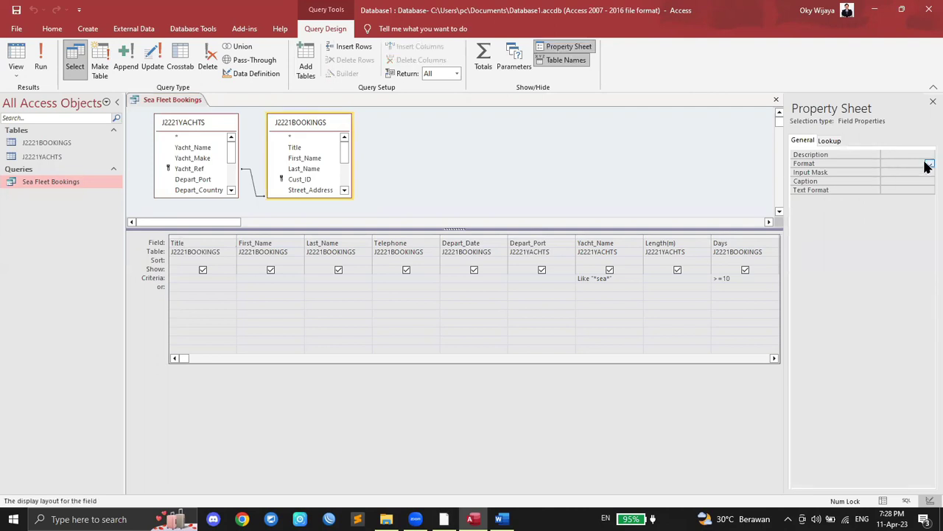
left_click(928, 164)
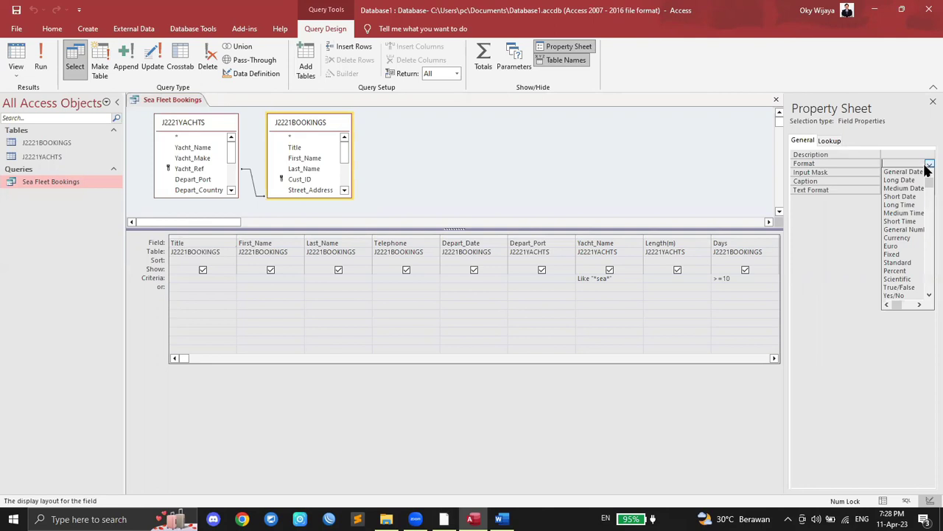
left_click(905, 238)
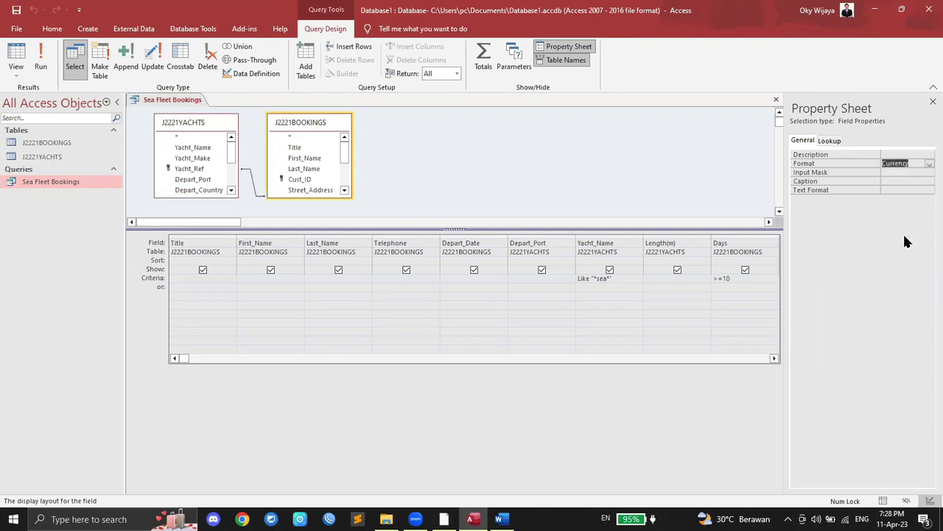
left_click(814, 142)
Step: Review Charter_Cost's text format, input mask and lookup properties without changing them
left_click(889, 192)
left_click(929, 190)
left_click(928, 191)
left_click(901, 174)
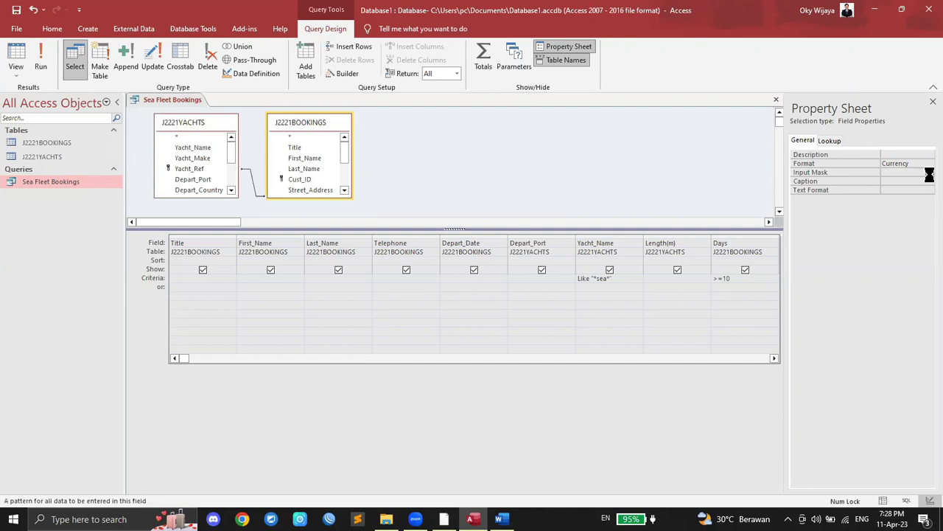
left_click(929, 172)
left_click(540, 246)
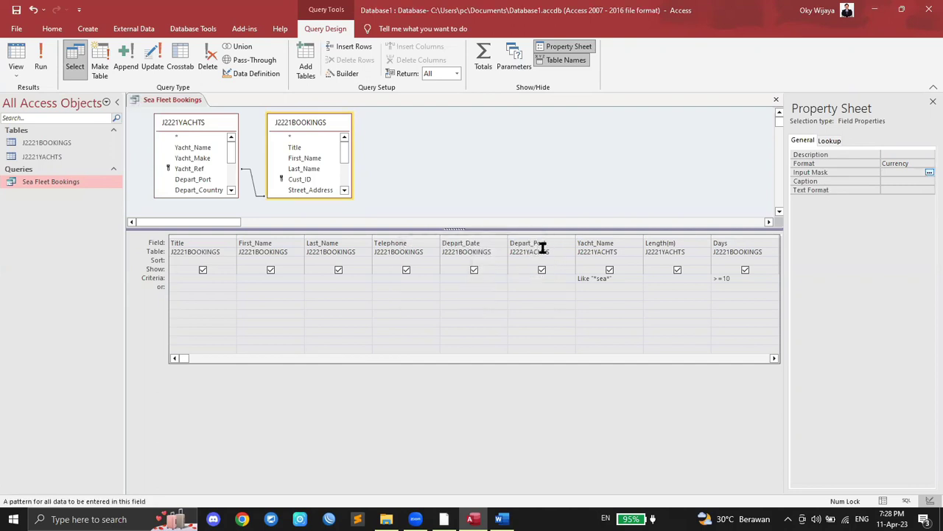
left_click(833, 139)
left_click(798, 142)
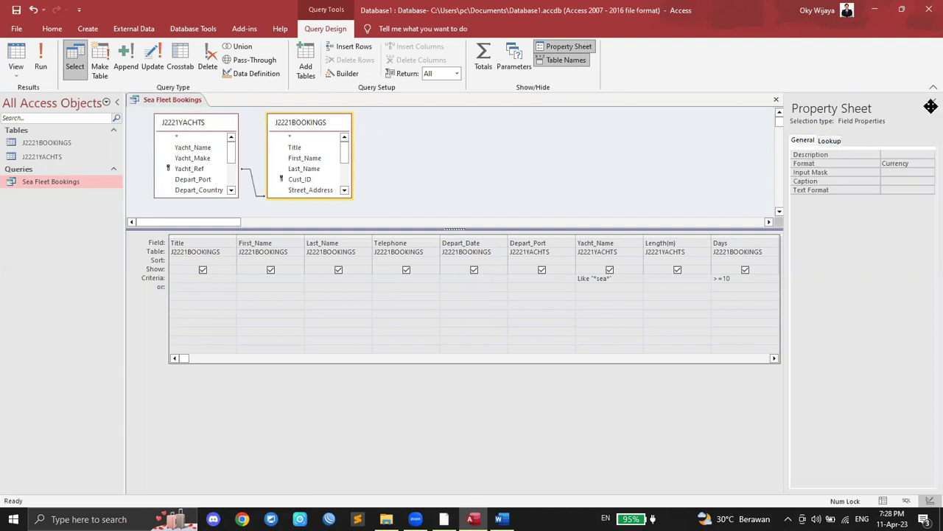
Step: Save the Sea Fleet Bookings query and run it to view the results
right_click(69, 182)
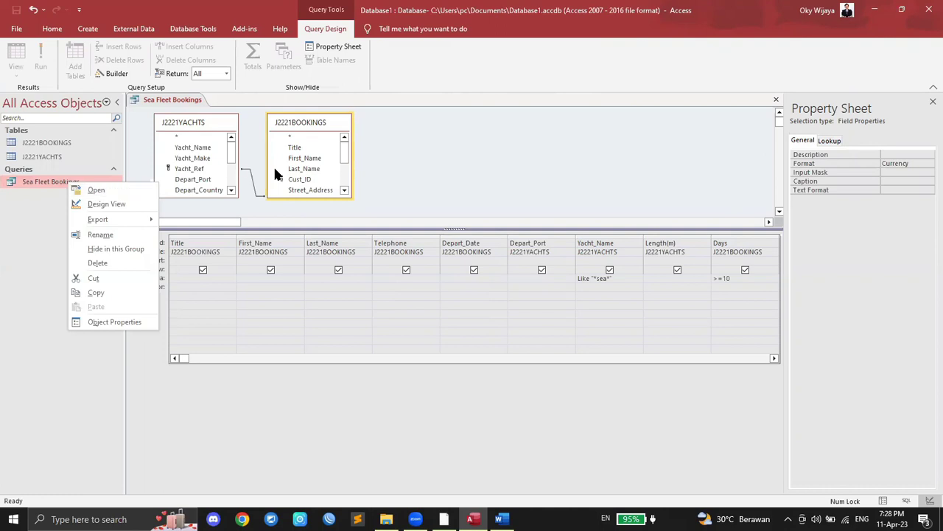
key("Escape")
right_click(170, 100)
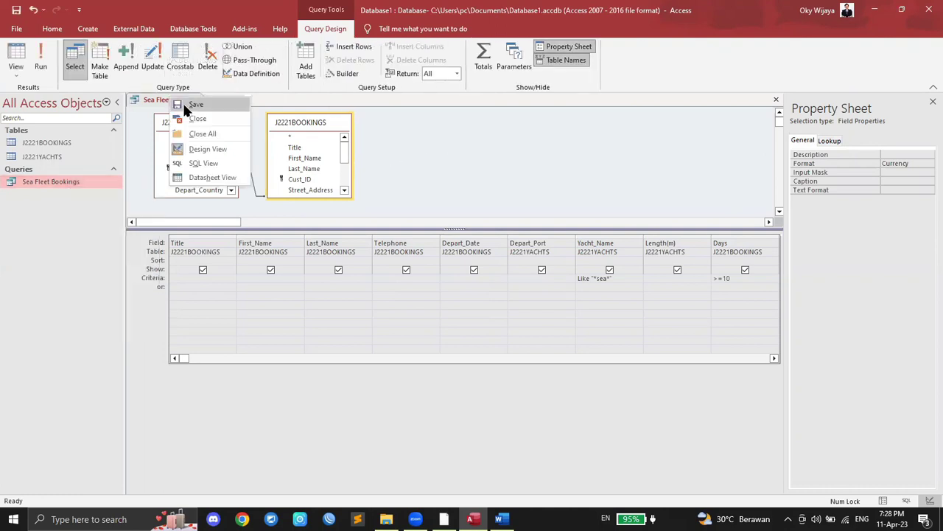
left_click(186, 107)
left_click(43, 63)
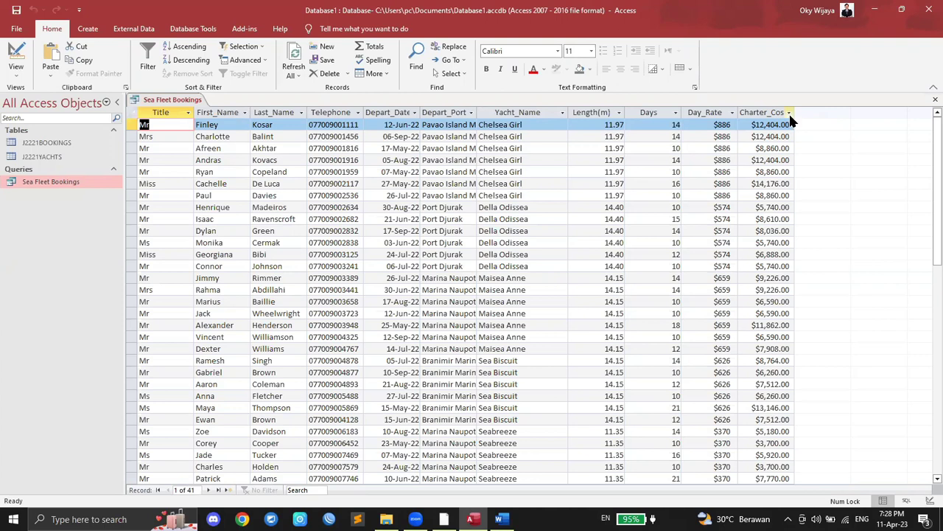
Step: In the query design, set Charter_Cost's Decimal Places property to 0
right_click(53, 183)
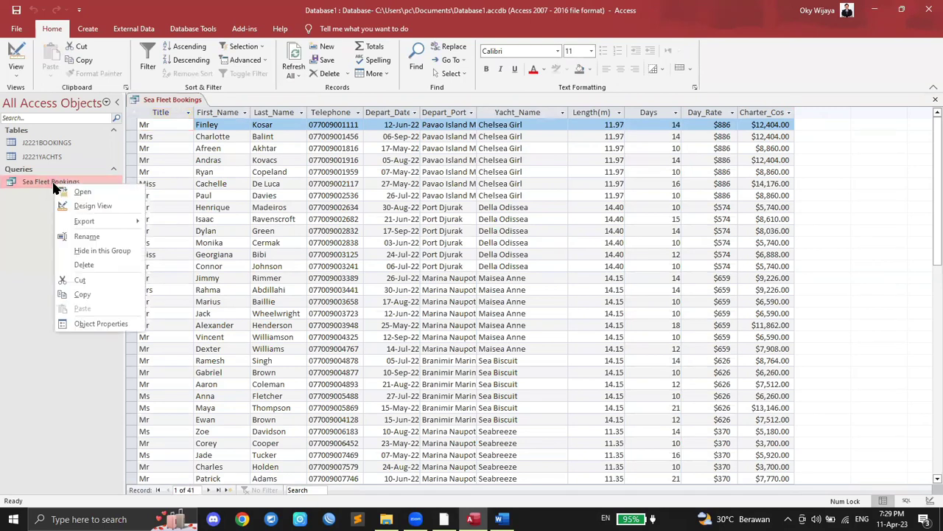
left_click(81, 206)
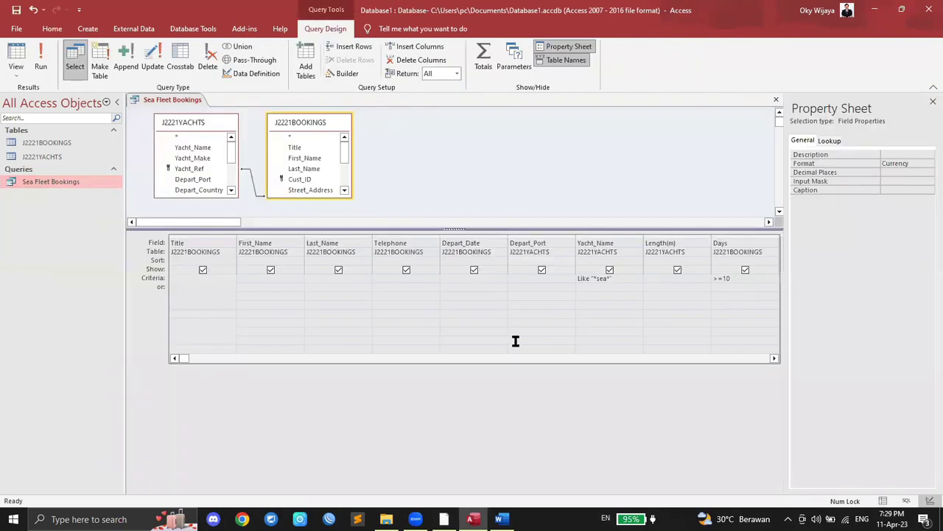
left_click(773, 358)
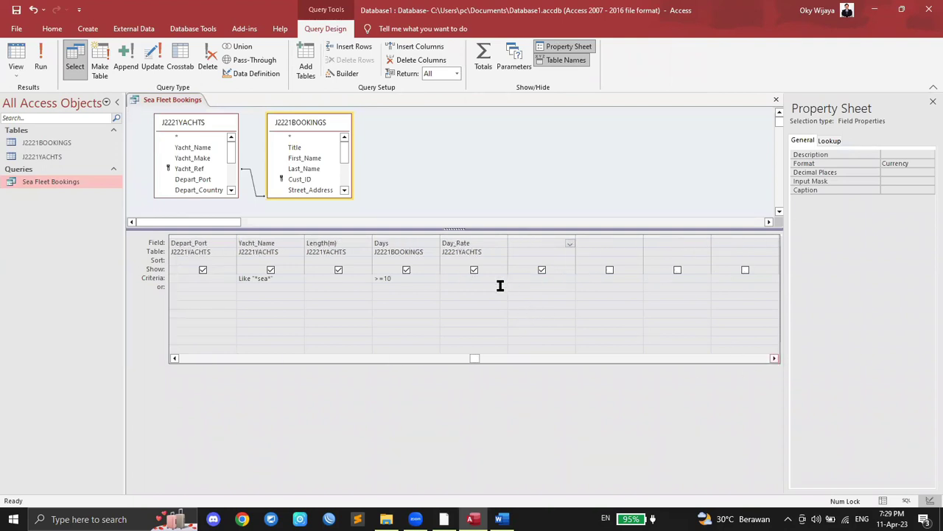
type("Charter_Cost: [Days]*[Day_Rate]")
left_click(520, 286)
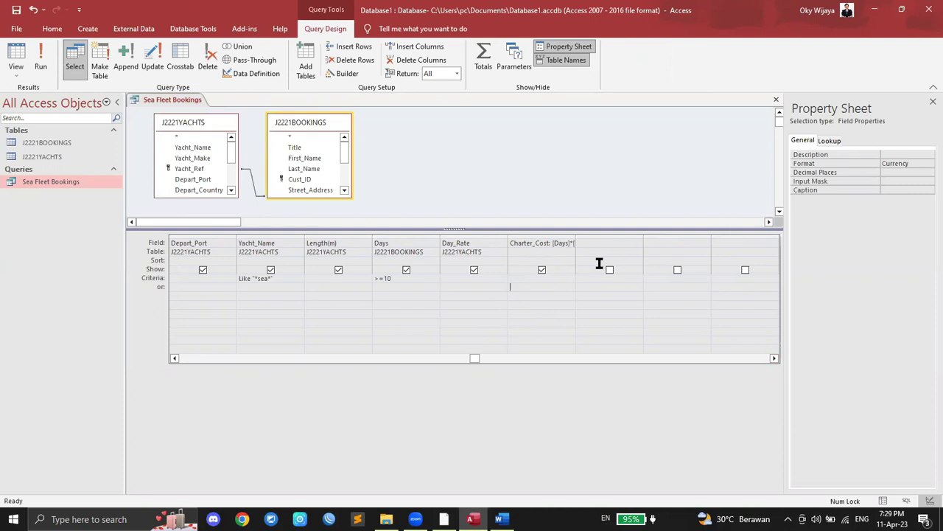
left_click(905, 172)
left_click(928, 174)
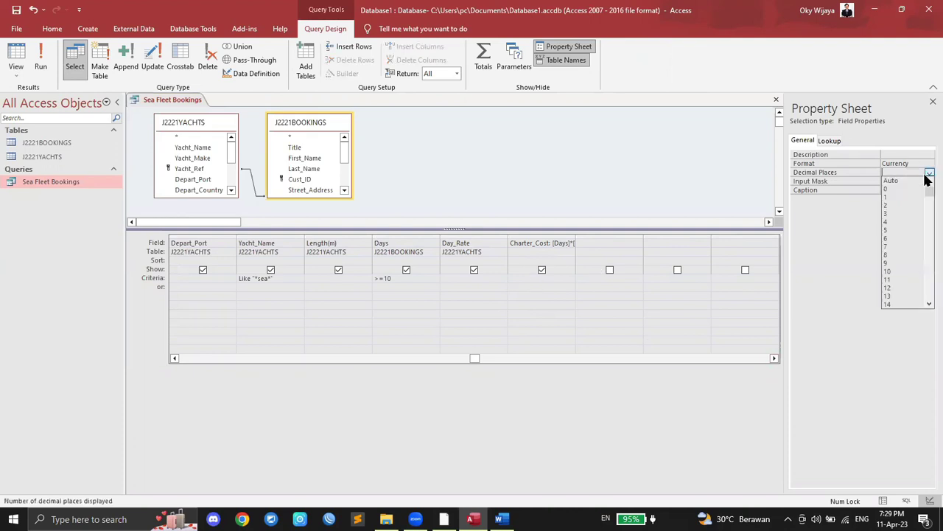
left_click(909, 190)
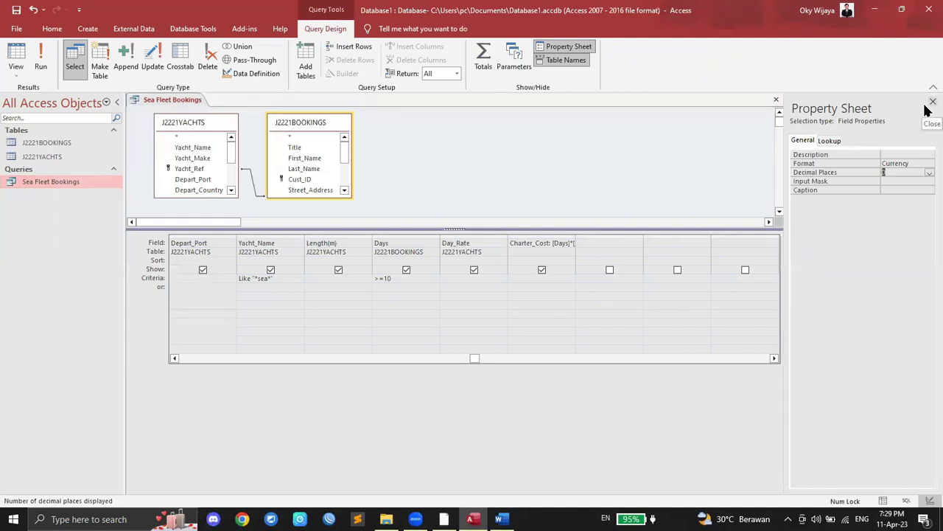
Step: Run the query and check the Charter_Cost column against the task sheet
left_click(42, 62)
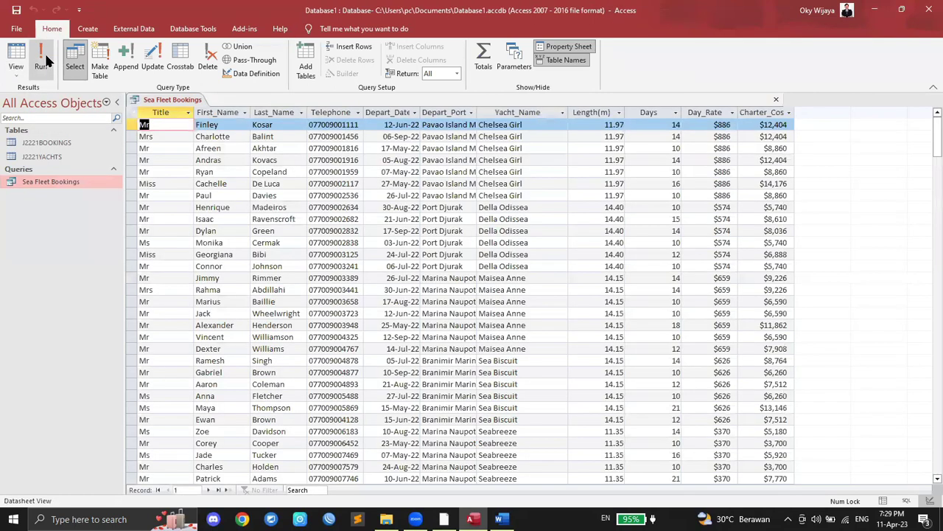
left_click(770, 107)
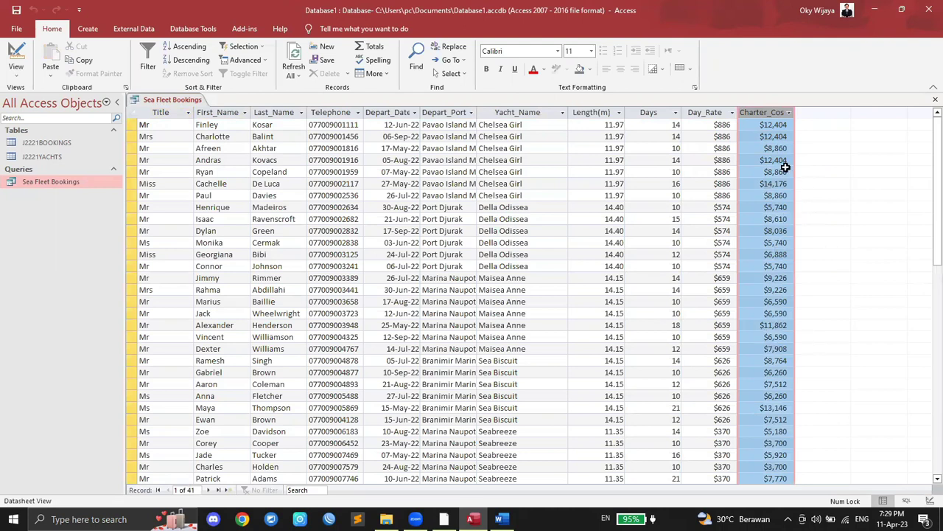
left_click(444, 519)
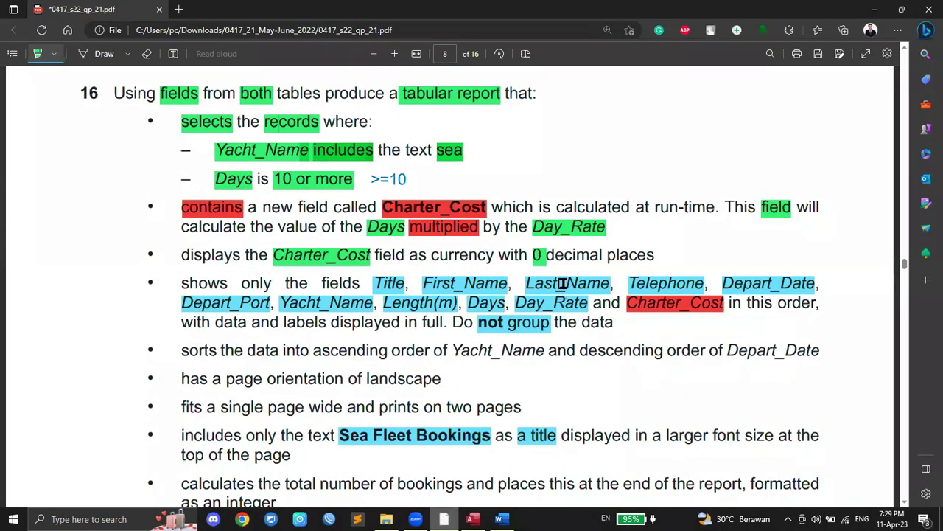
left_click(473, 519)
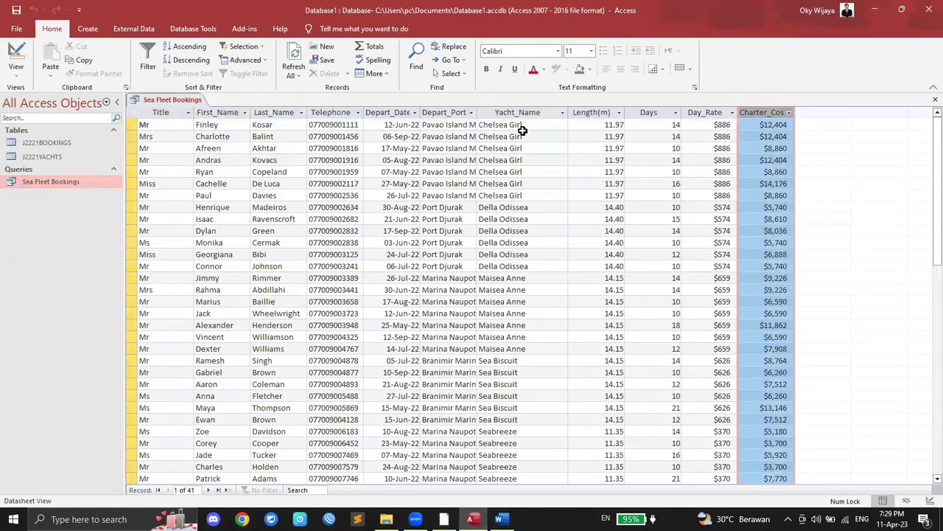
Step: Close the Sea Fleet Bookings datasheet and reopen the query in Design View
right_click(169, 101)
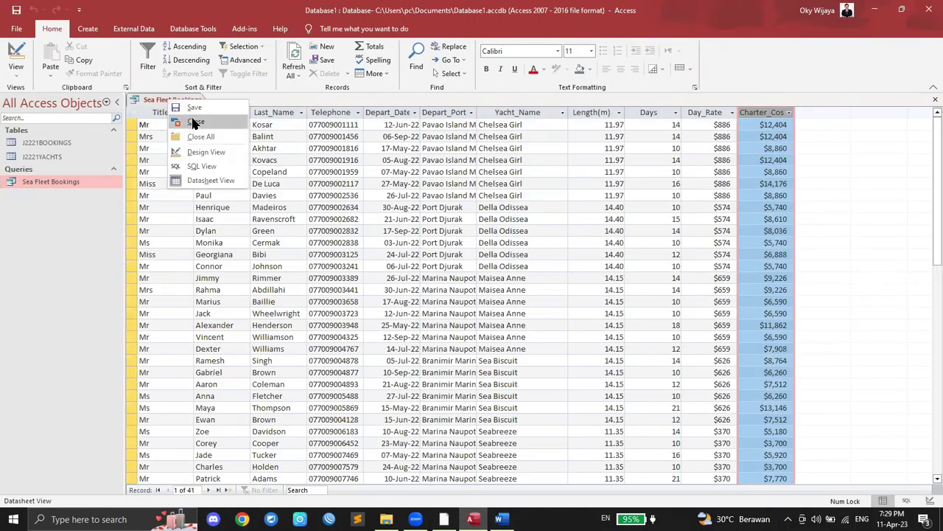
left_click(178, 98)
right_click(178, 99)
key("Escape")
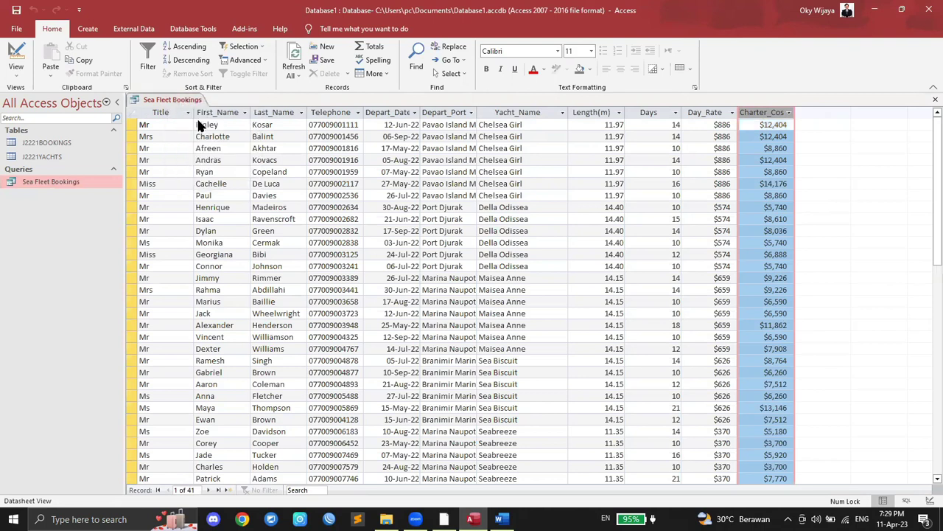
key("ctrl+w")
right_click(63, 190)
left_click(87, 204)
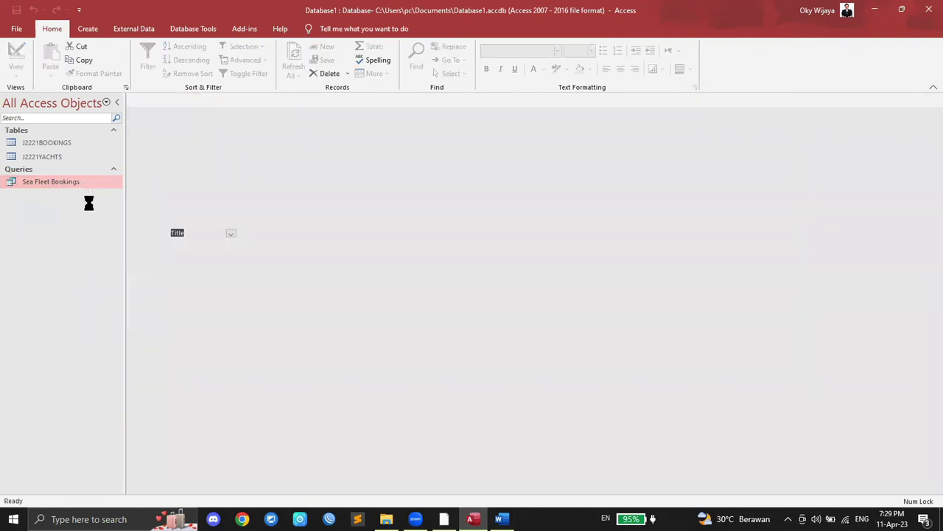
left_click(774, 348)
left_click(774, 347)
left_click(774, 348)
left_click(774, 348)
Step: Inspect Charter_Cost's caption, input mask, format and lookup properties
left_click(615, 250)
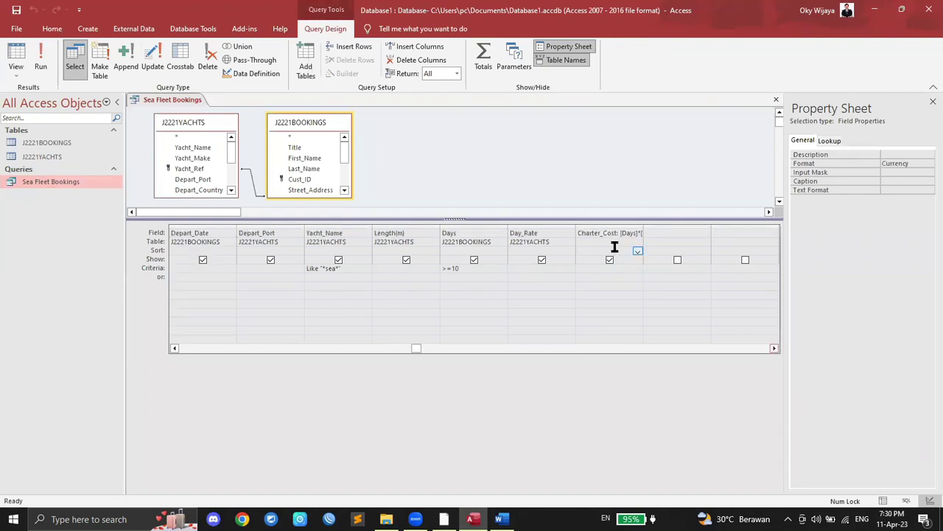
left_click(613, 267)
left_click(615, 278)
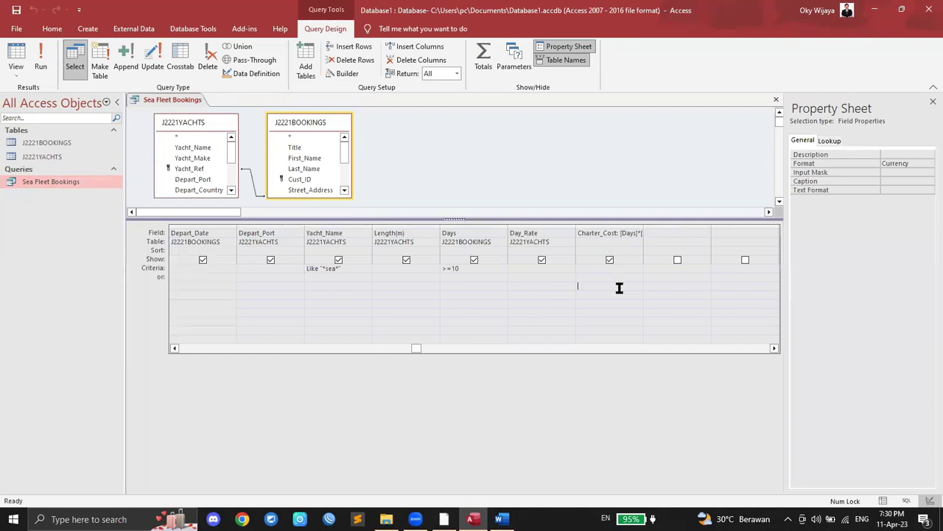
left_click(616, 250)
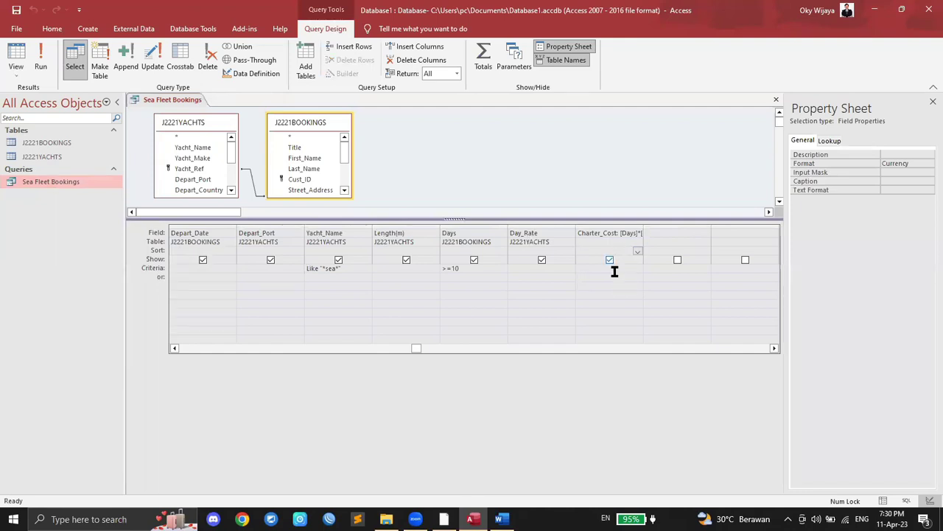
left_click(863, 181)
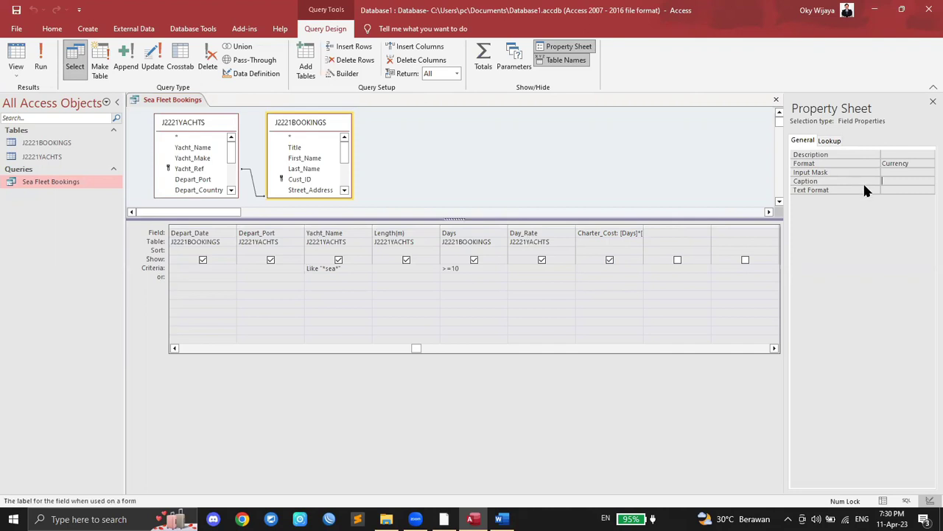
left_click(911, 172)
left_click(918, 164)
left_click(931, 163)
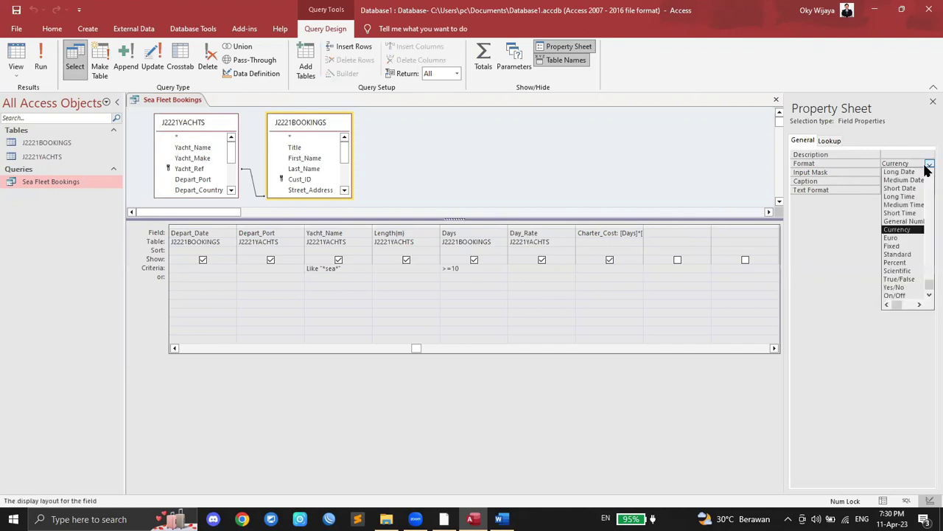
left_click(829, 140)
left_click(803, 140)
Step: Check Charter_Cost's text format and toggle its Show box off and back on
left_click(583, 242)
left_click(603, 277)
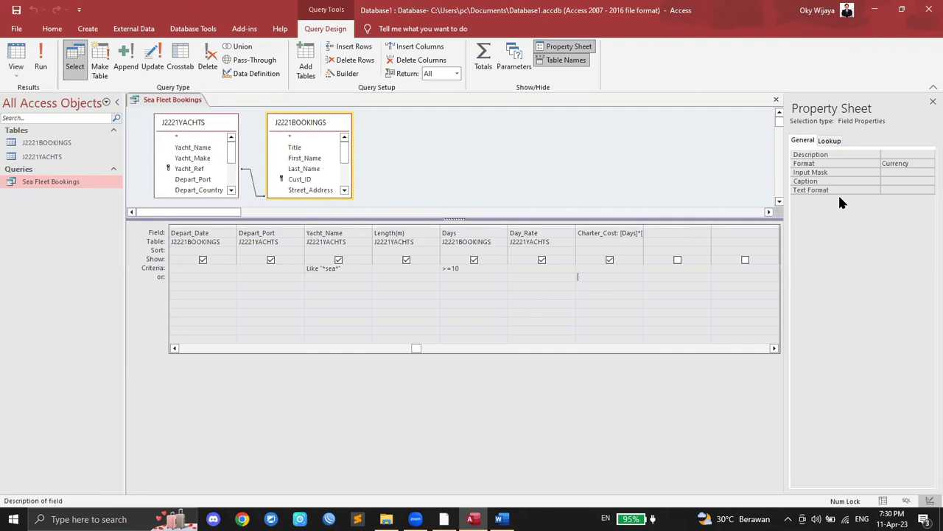
left_click(908, 191)
left_click(929, 191)
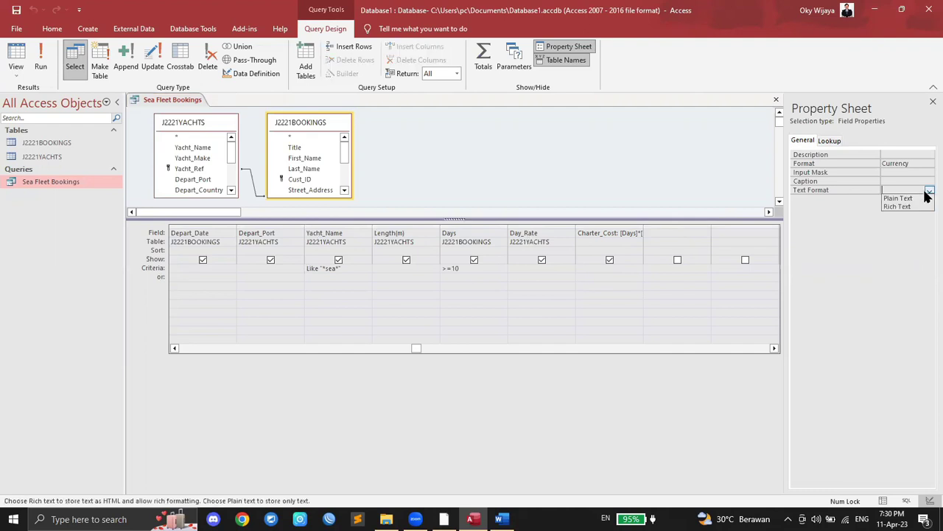
left_click(896, 237)
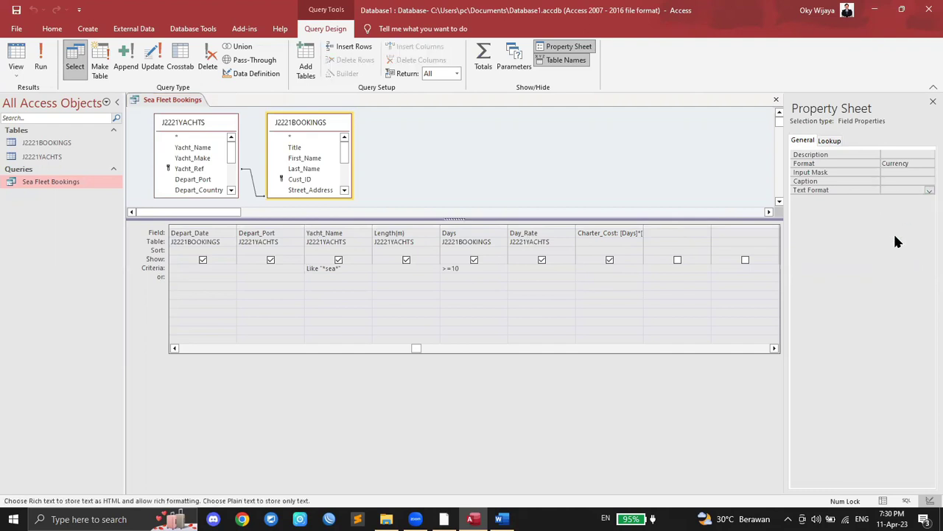
left_click(610, 259)
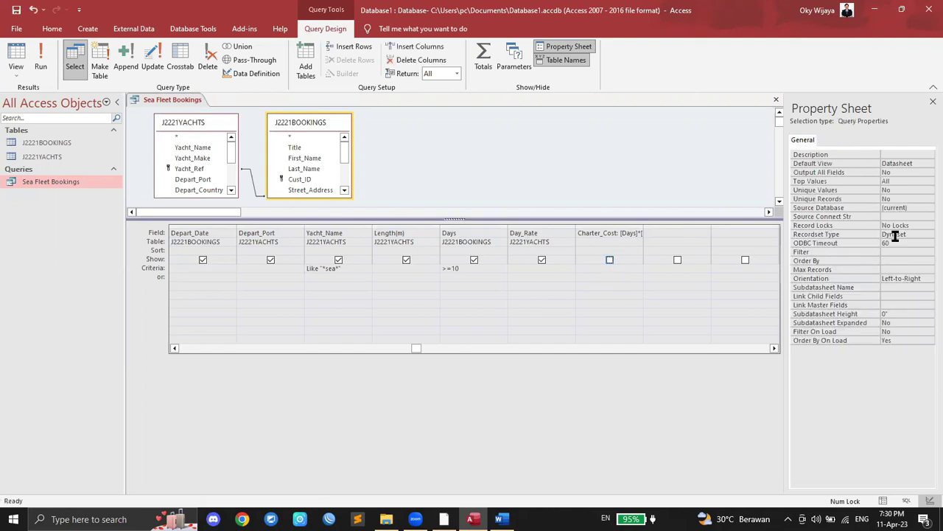
left_click(609, 259)
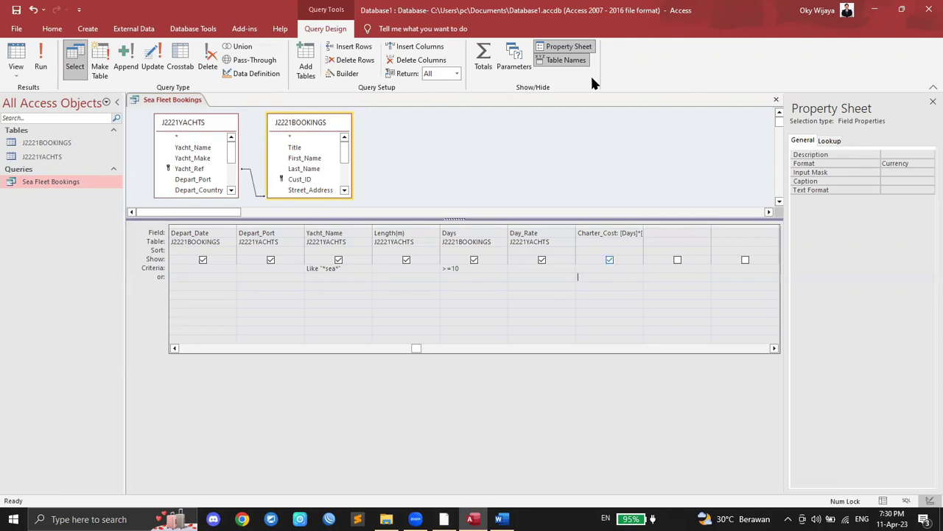
double_click(573, 46)
Step: Save the query design and run it to view the results
right_click(164, 101)
left_click(182, 107)
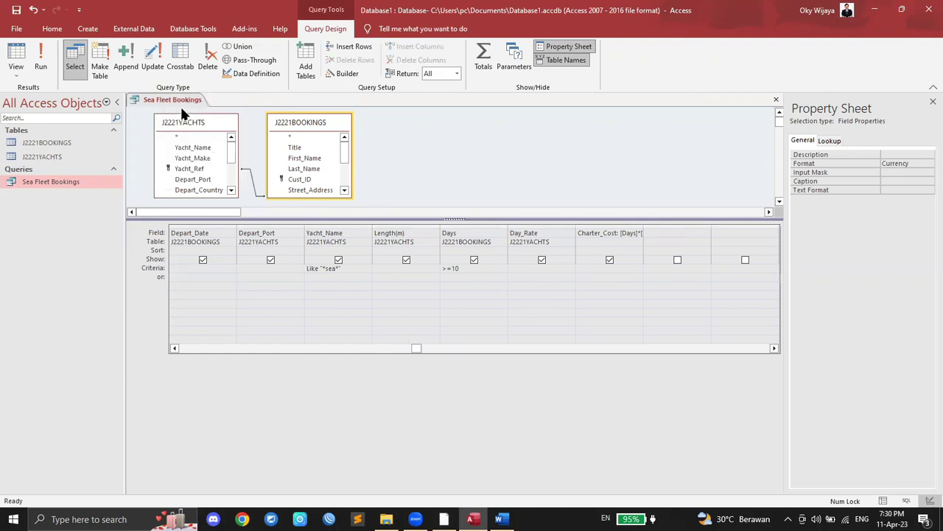
left_click(44, 58)
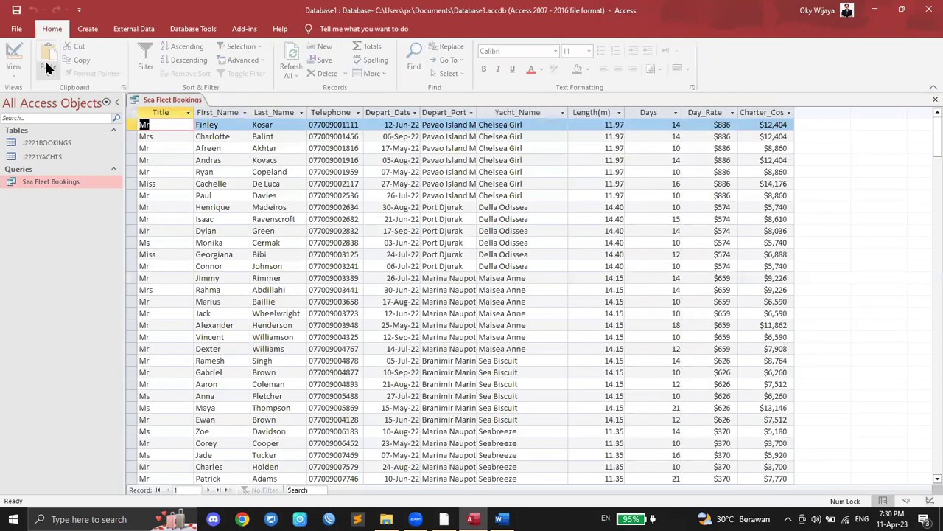
Step: Close the Sea Fleet Bookings datasheet and reopen the query in Design View
right_click(158, 100)
left_click(186, 121)
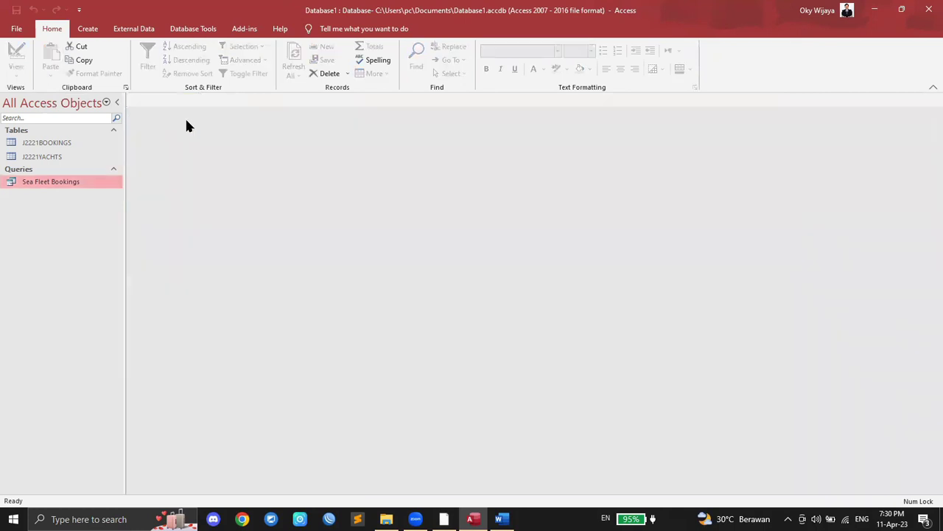
right_click(64, 183)
left_click(100, 200)
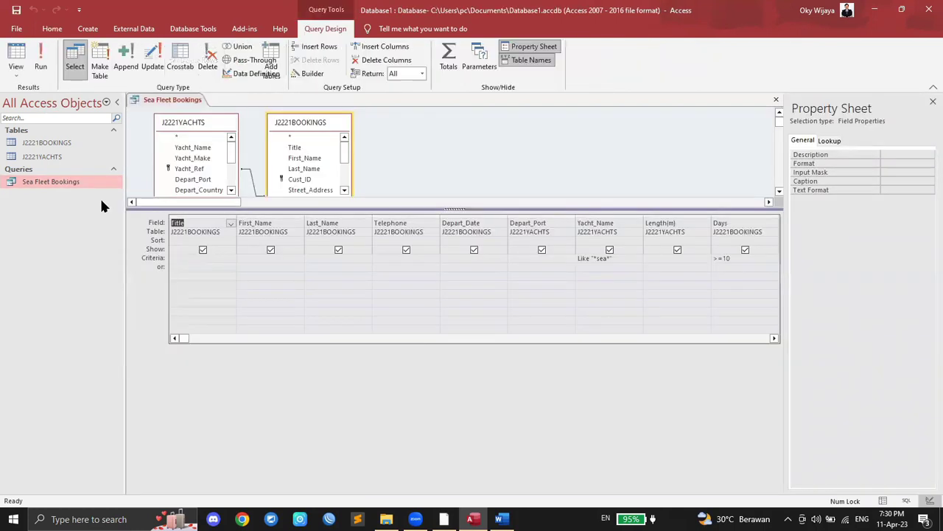
left_click(552, 276)
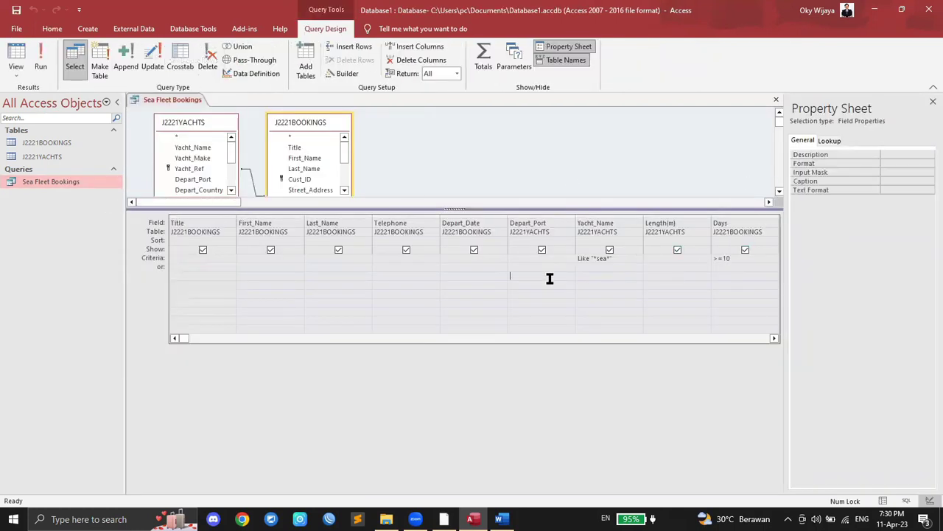
Step: Check Charter_Cost's Currency format in the grid, then close and save the query design
left_click_drag(188, 340, 352, 340)
left_click(674, 267)
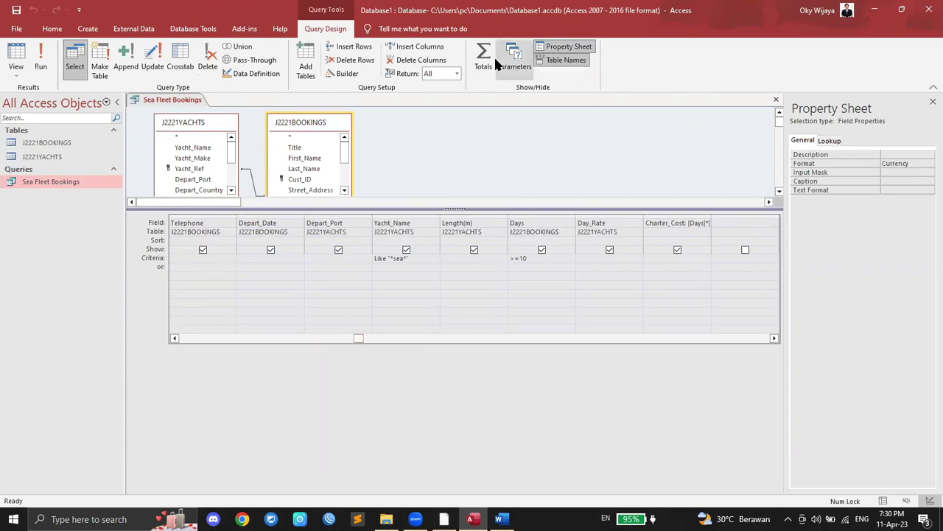
left_click(692, 232)
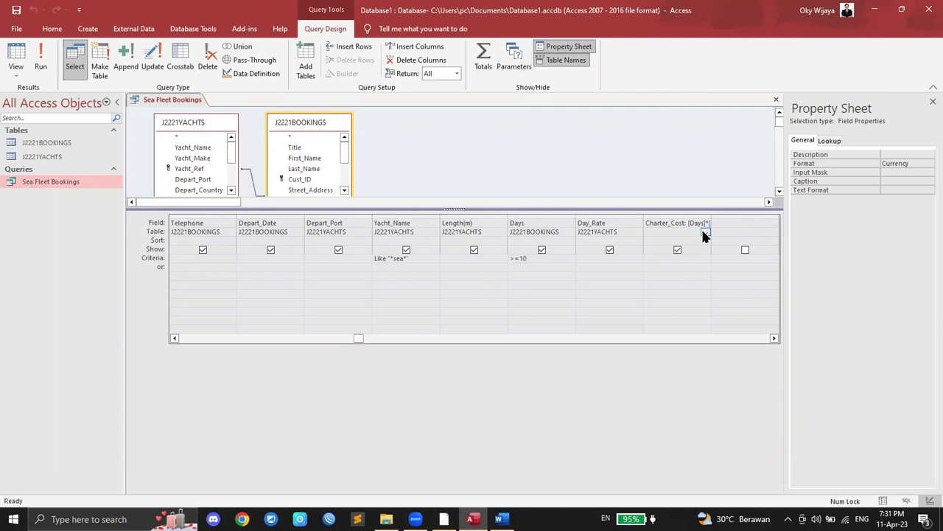
left_click(704, 235)
left_click(695, 266)
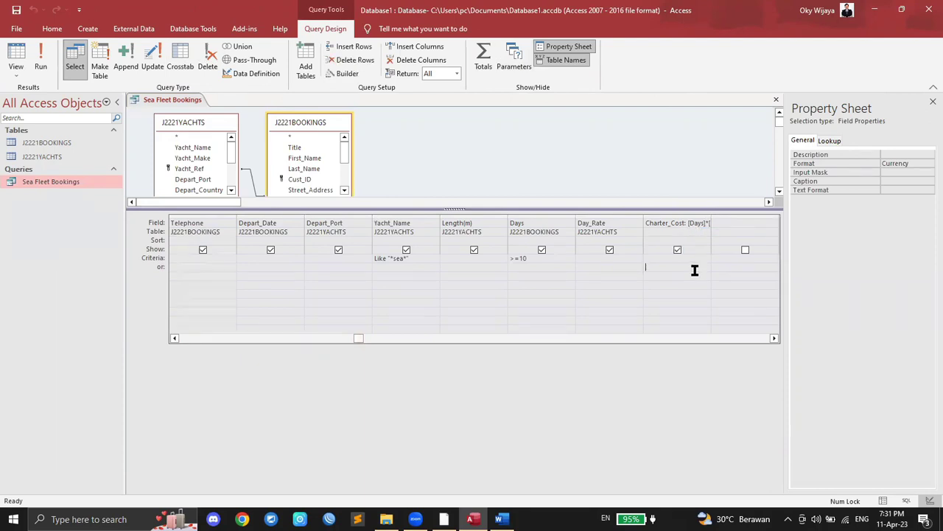
left_click(700, 258)
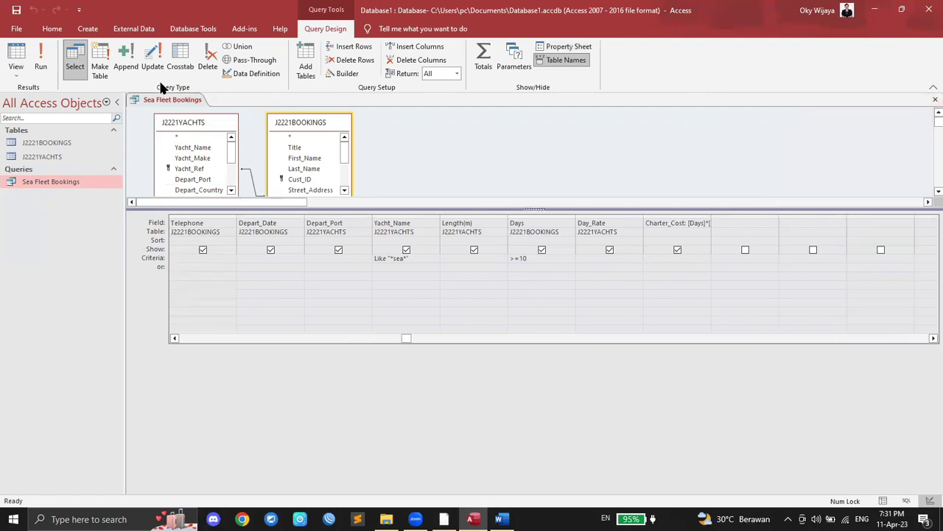
right_click(169, 103)
left_click(180, 122)
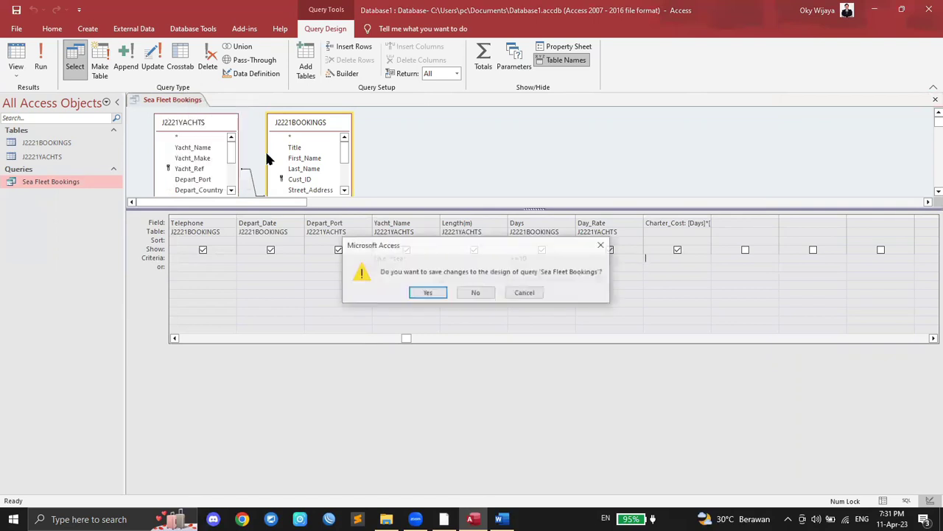
left_click(428, 293)
Step: Reopen the datasheet to check the Charter_Cost column, then close it
double_click(63, 185)
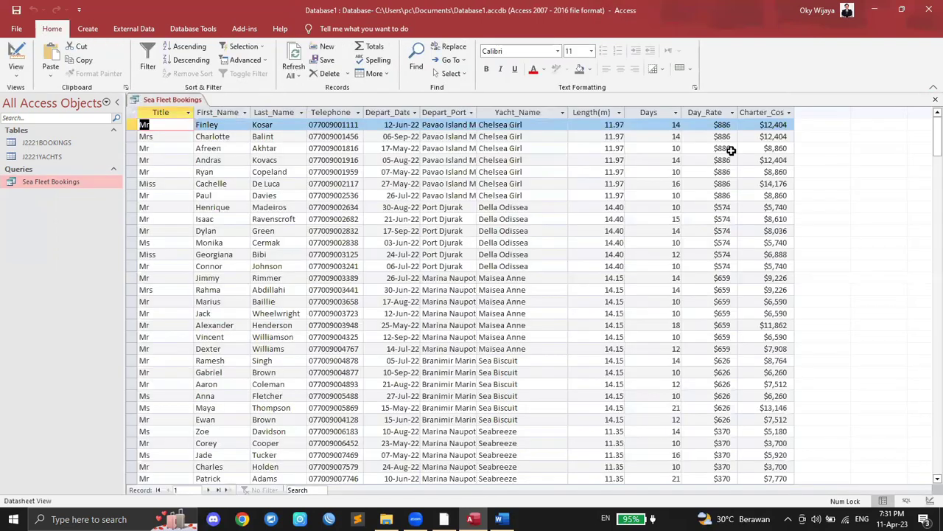
left_click(769, 112)
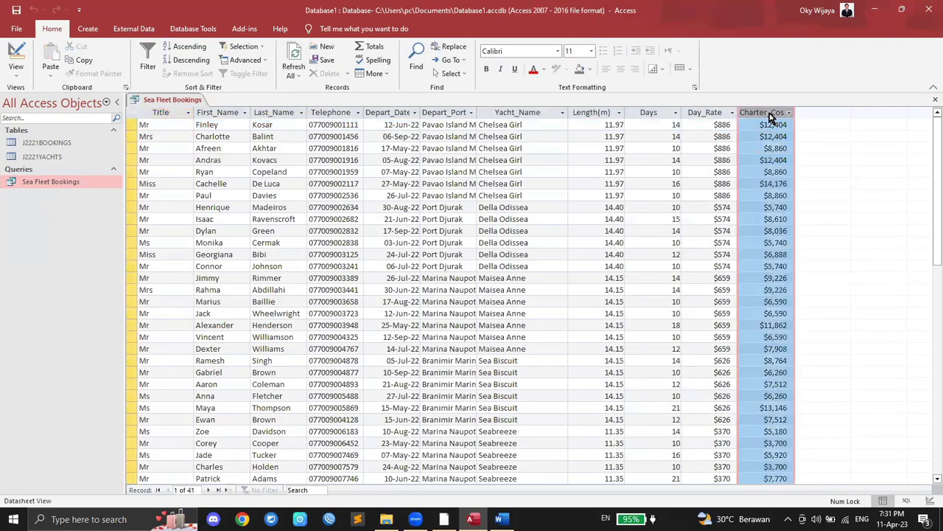
right_click(167, 101)
left_click(179, 121)
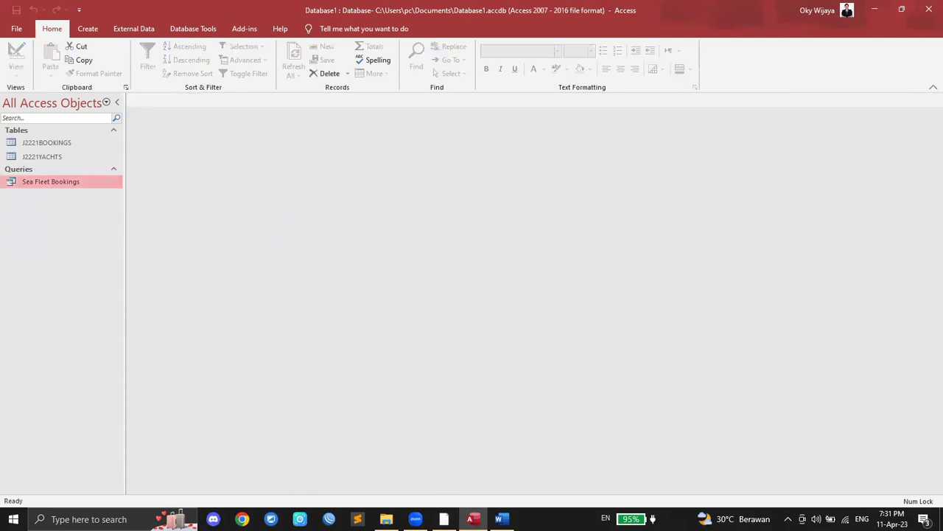
left_click(443, 519)
Step: Highlight the word 'sorts' in green in the exam task PDF
scroll(352, 255, "down", 1)
scroll(305, 217, "up", 1)
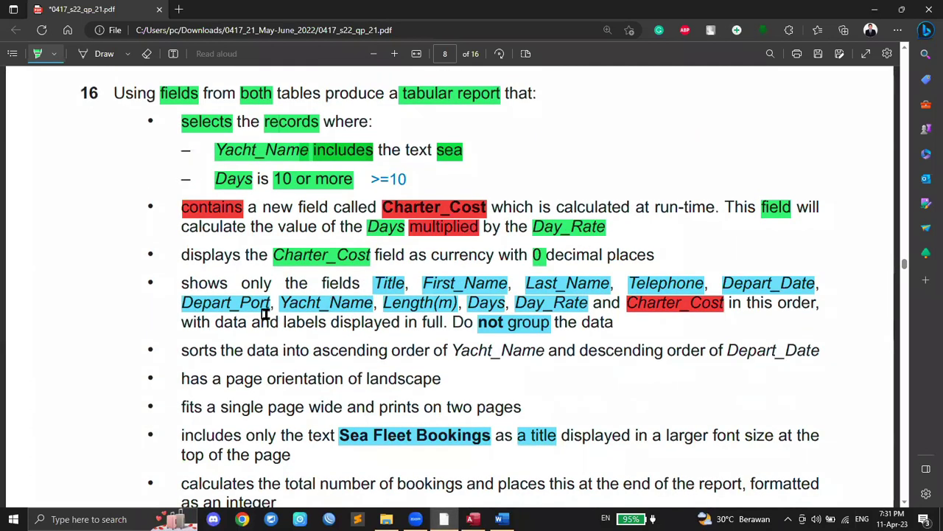
scroll(264, 314, "up", 1)
scroll(412, 301, "down", 1)
scroll(484, 298, "down", 1)
scroll(484, 296, "down", 1)
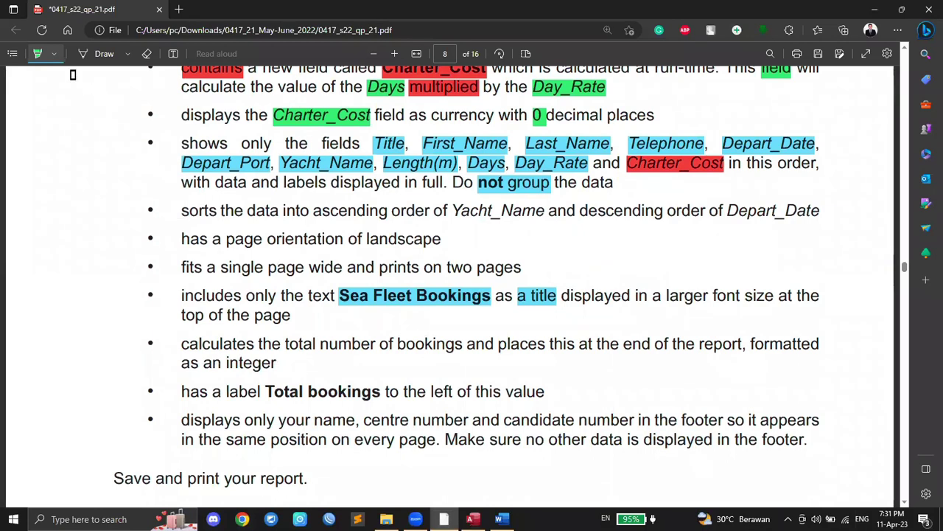
left_click_drag(183, 211, 217, 210)
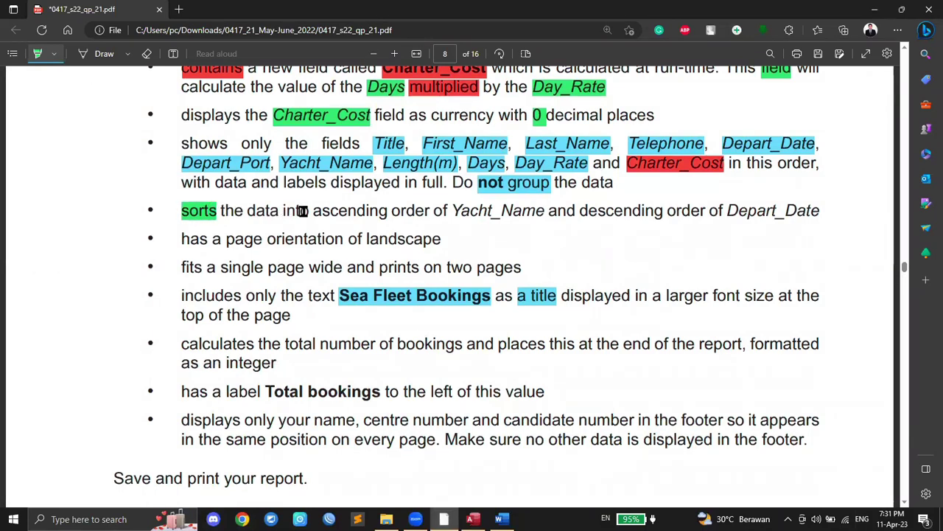
Step: Open the Sea Fleet Bookings datasheet, close it unsorted, and return to Access after checking the PDF
left_click(472, 519)
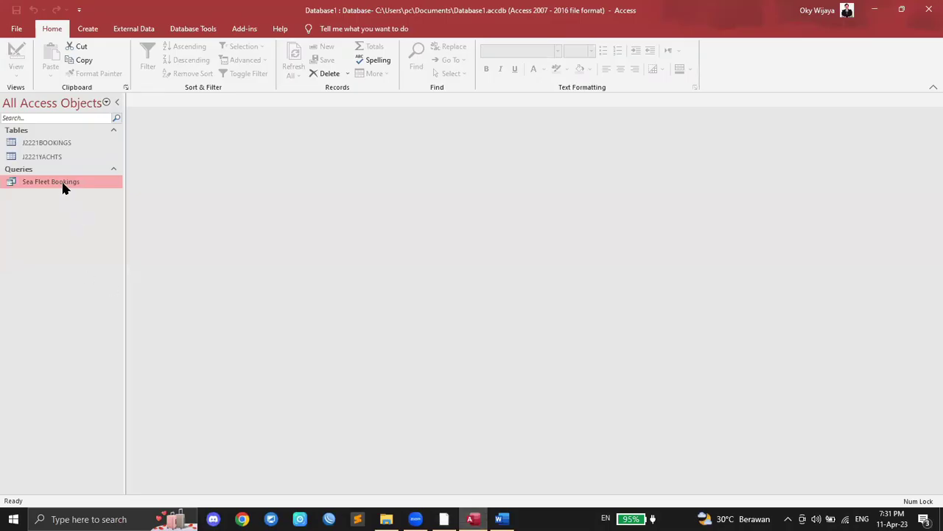
double_click(63, 185)
right_click(164, 113)
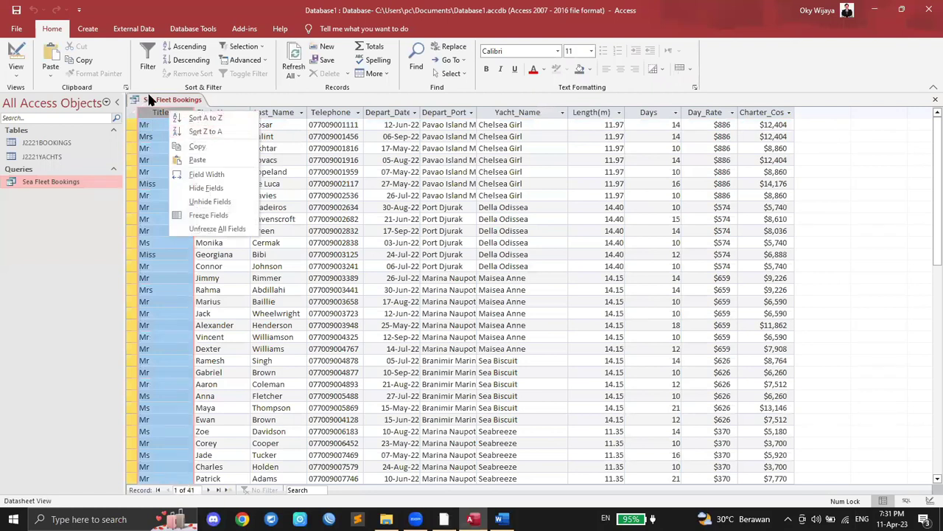
left_click(149, 100)
right_click(150, 99)
left_click(179, 117)
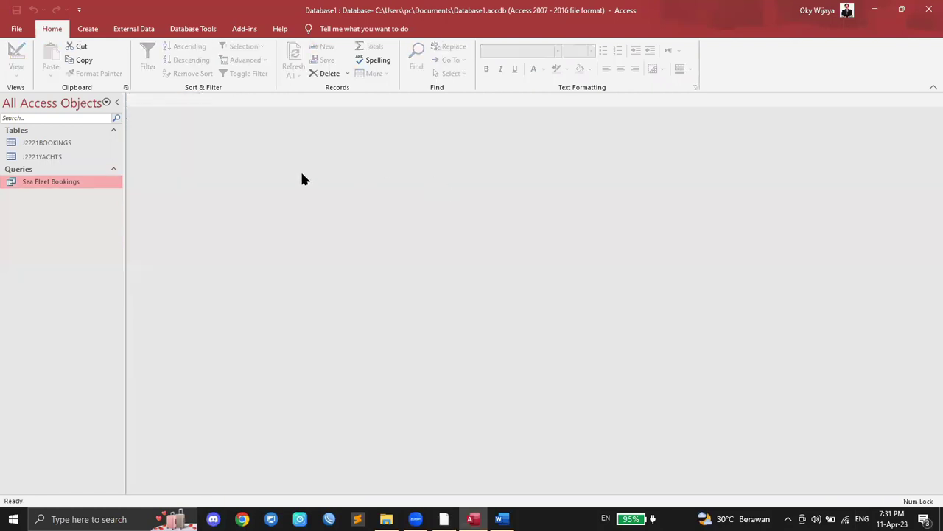
left_click(444, 519)
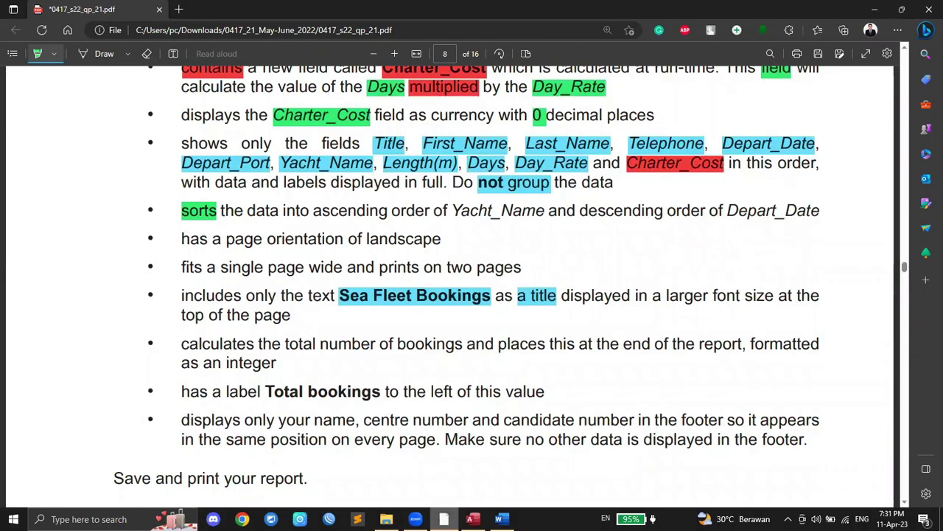
key("alt+Tab")
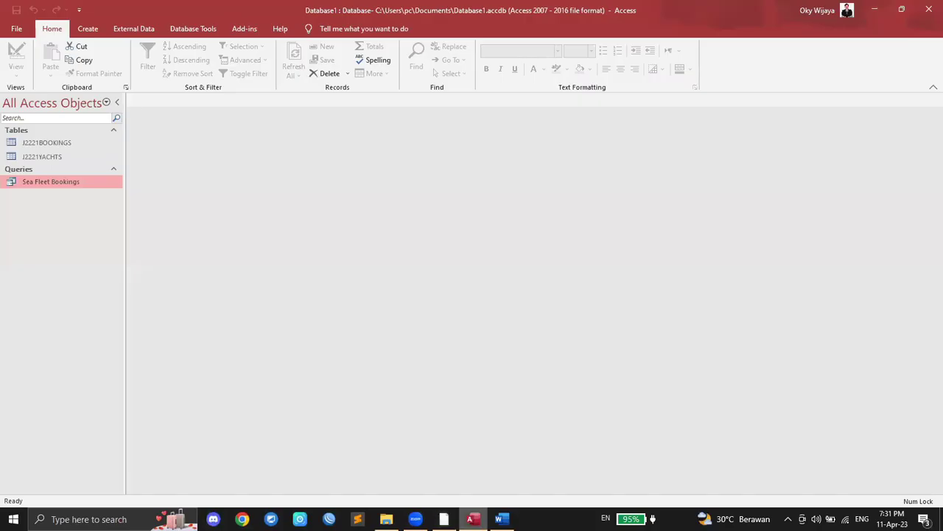
Step: Start the Report Wizard and check the required field order in the exam paper
left_click(86, 31)
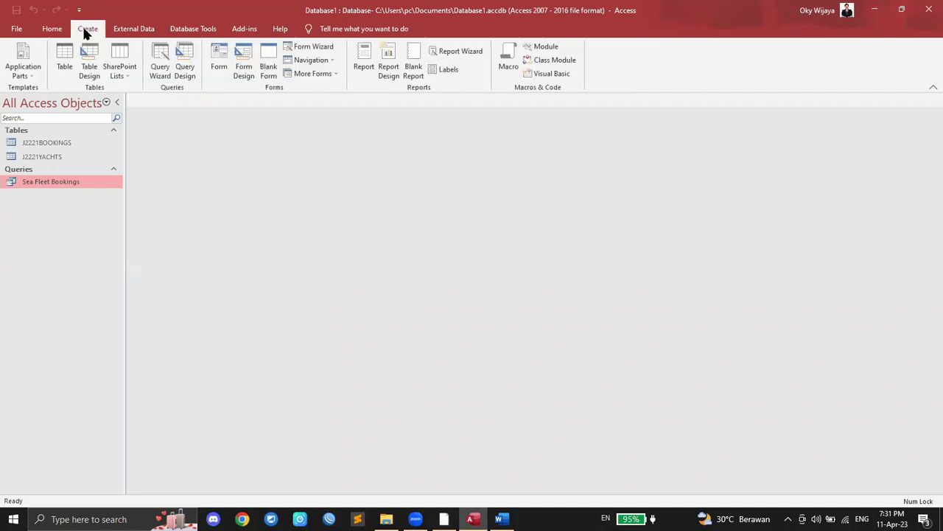
left_click(474, 53)
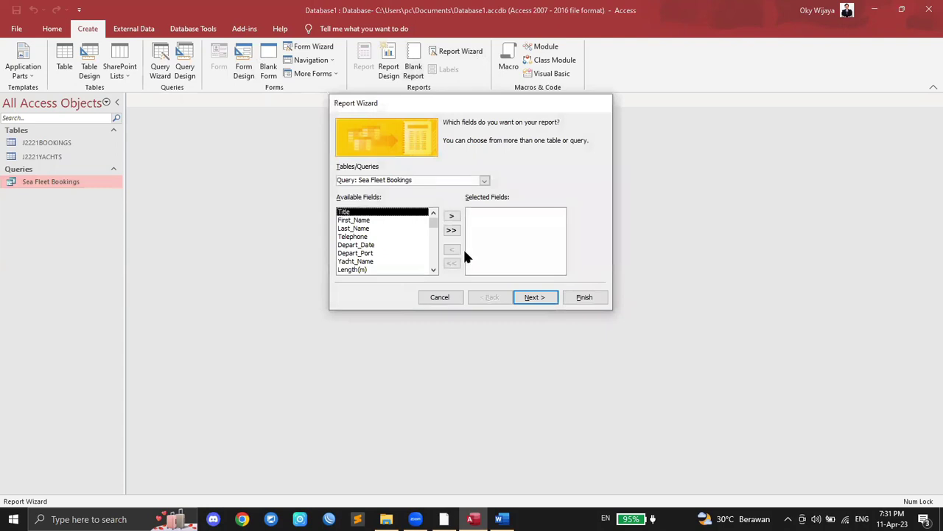
left_click(444, 519)
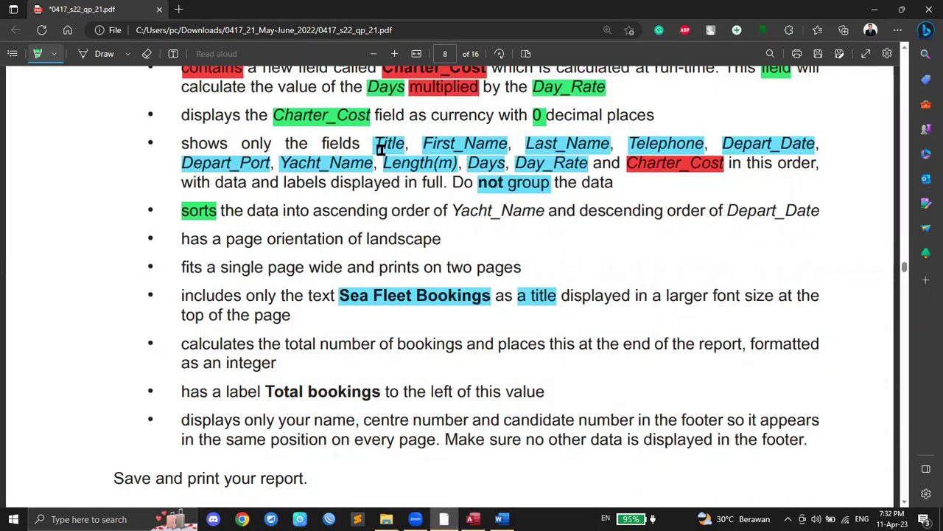
left_click(473, 519)
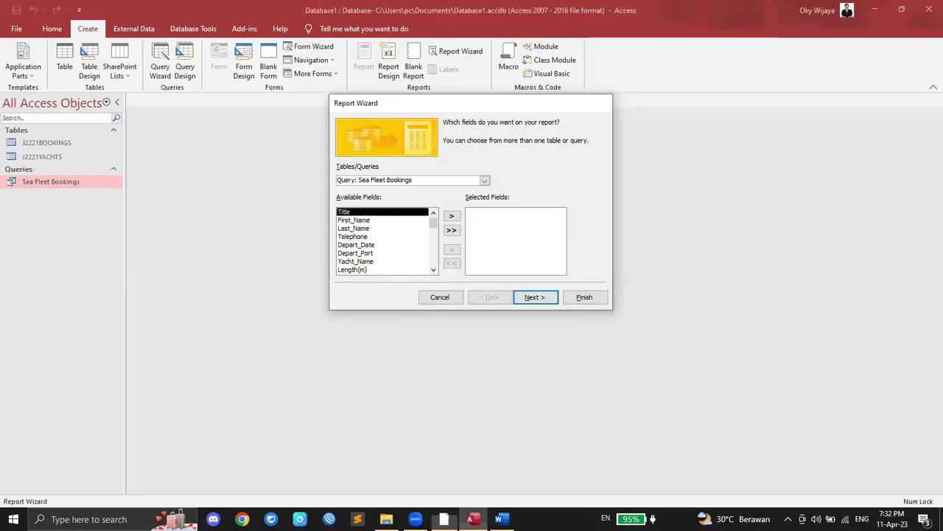
Step: Add all eleven fields in order, Title through Yacht_Name and the rest, and reach grouping
left_click(452, 216)
left_click(452, 216)
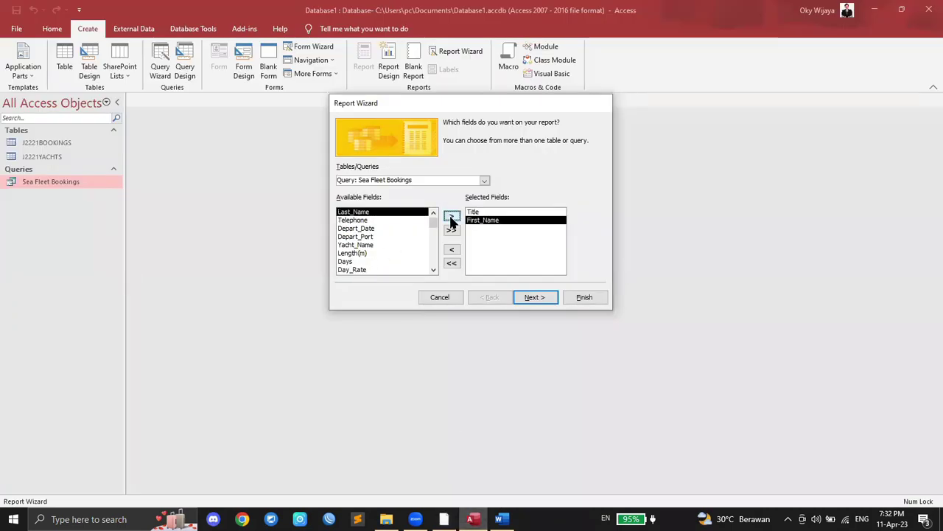
left_click(452, 217)
left_click(452, 217)
left_click(451, 217)
left_click(452, 217)
left_click(452, 217)
left_click(452, 216)
left_click(452, 217)
left_click(452, 217)
left_click(452, 216)
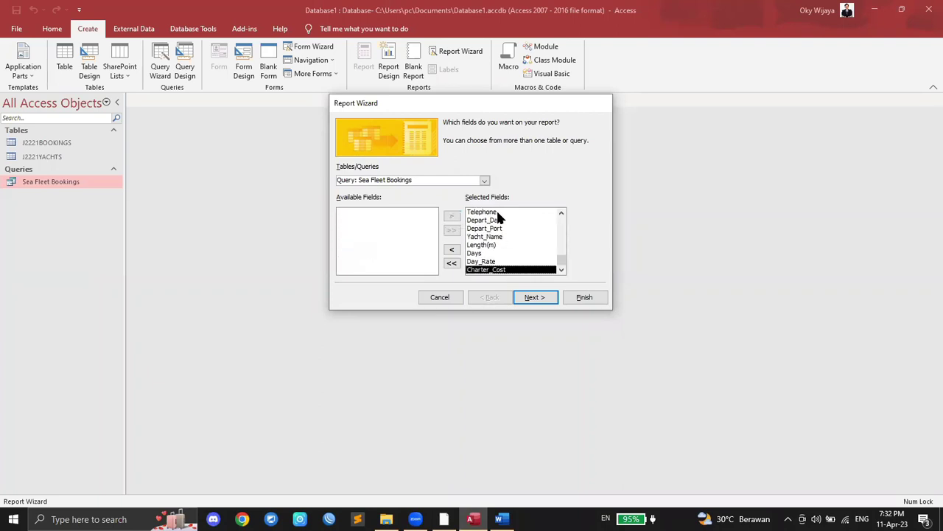
left_click(538, 298)
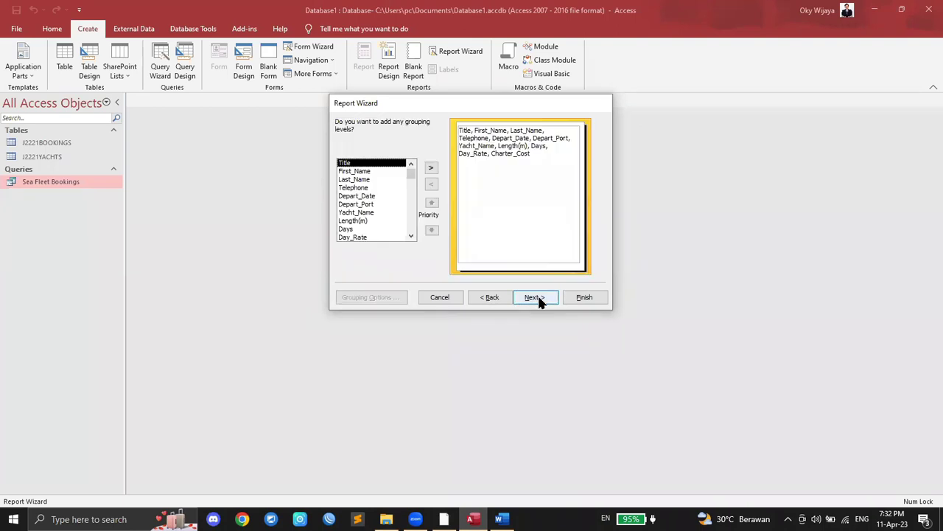
left_click(443, 518)
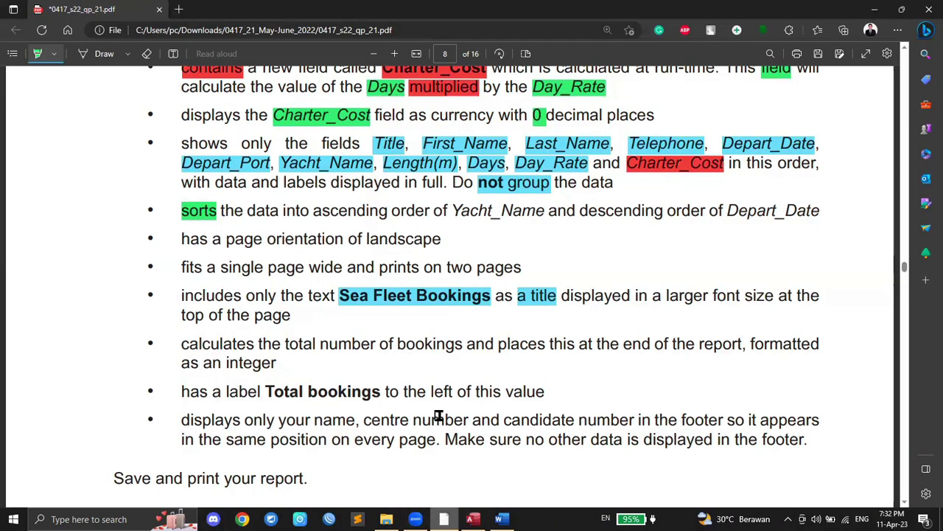
Step: Highlight 'not group' in green on the task sheet and return to the wizard
scroll(412, 324, "up", 5)
scroll(412, 327, "down", 2)
scroll(411, 327, "up", 1)
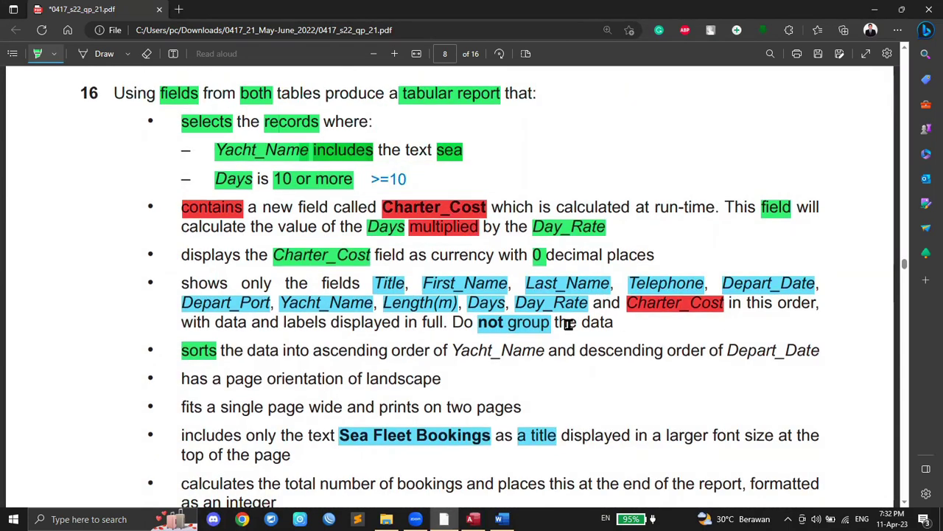
left_click_drag(479, 322, 550, 322)
left_click(473, 519)
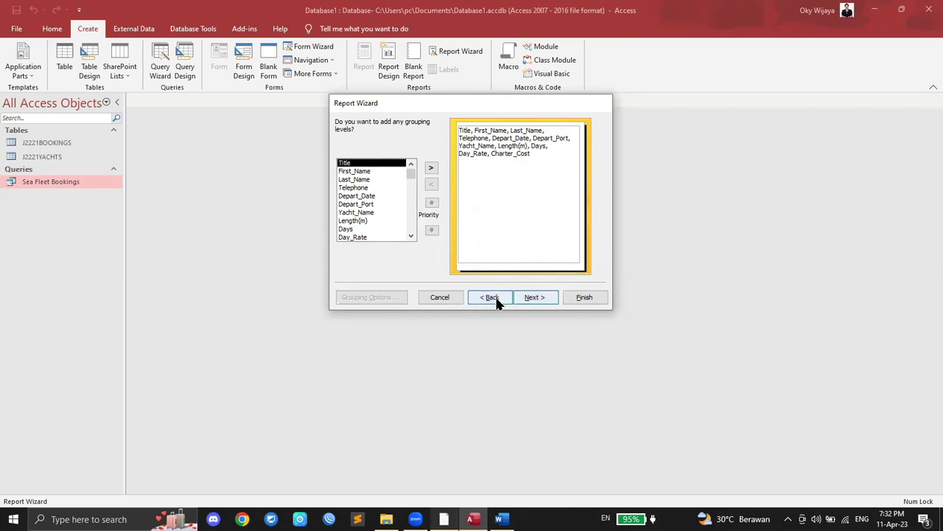
Step: Skip grouping and sort first by Yacht_Name ascending, marking that requirement in the question
left_click(535, 297)
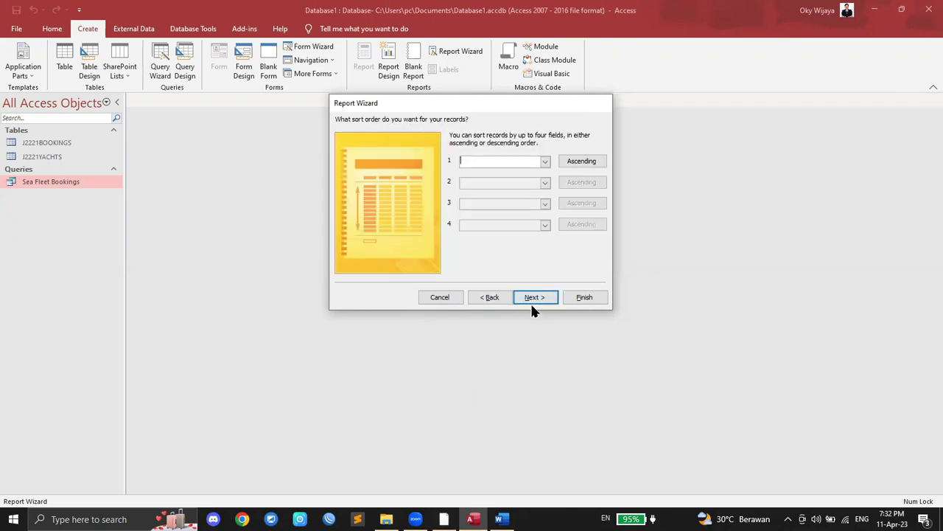
left_click(444, 519)
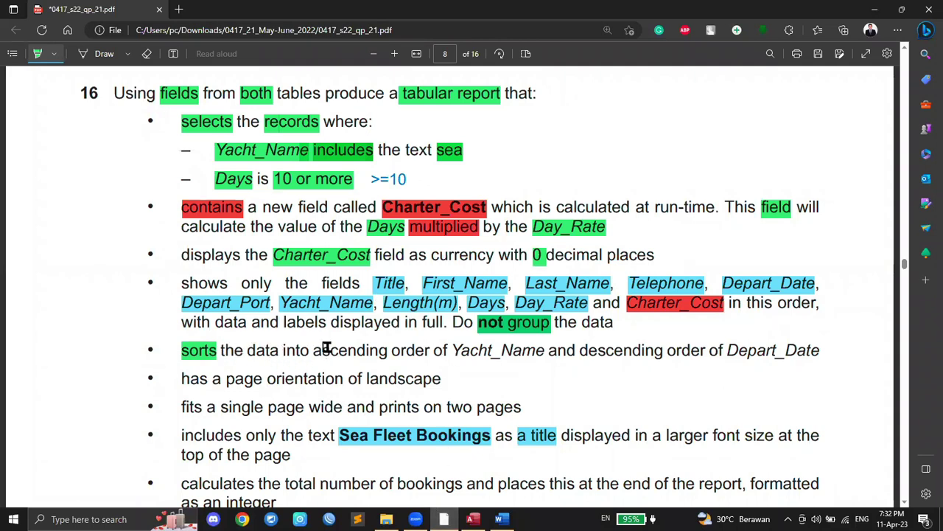
left_click_drag(312, 351, 391, 350)
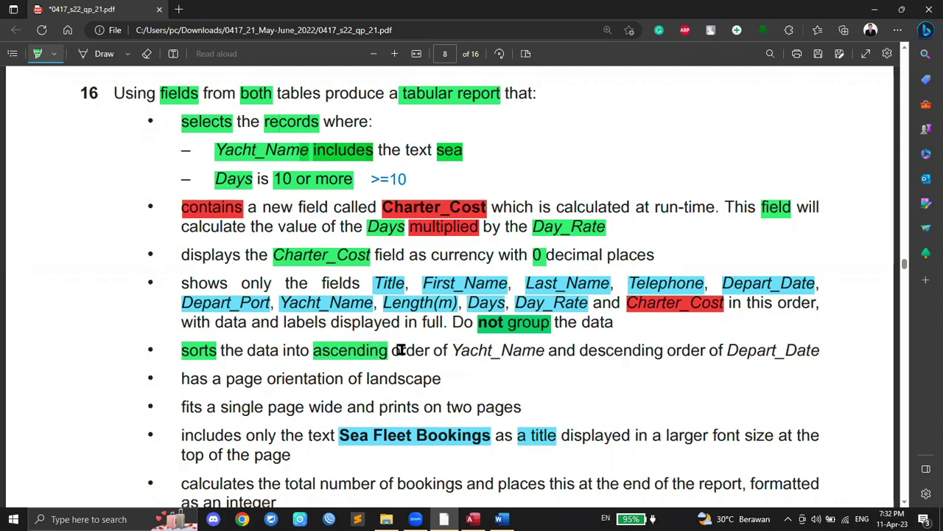
left_click_drag(451, 350, 546, 351)
left_click(473, 519)
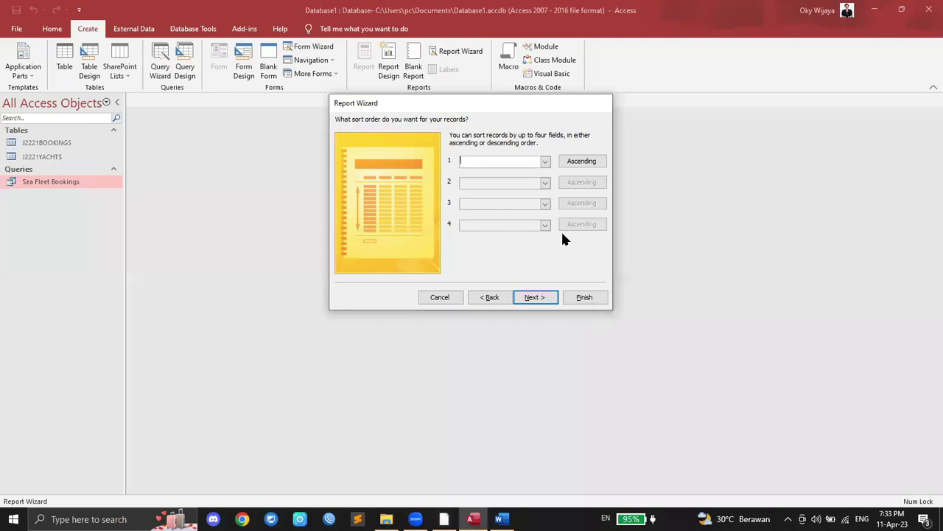
left_click(545, 162)
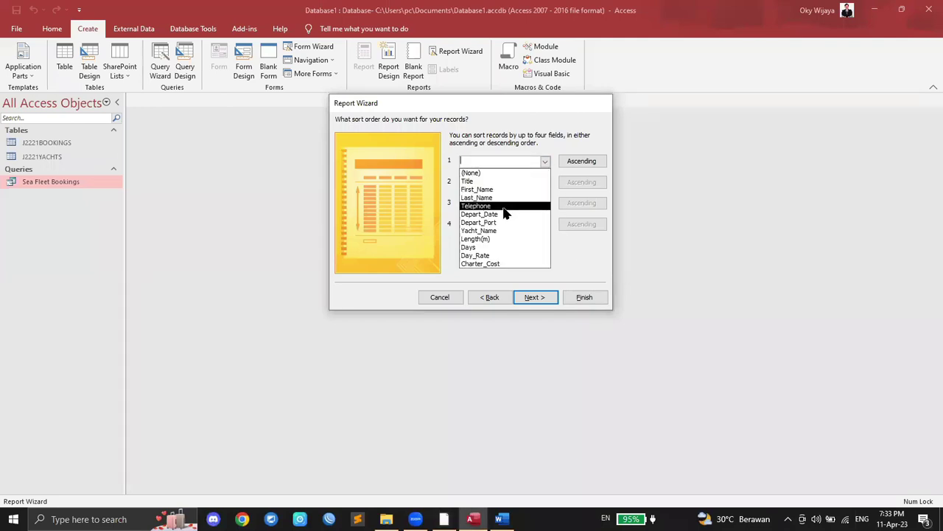
left_click(487, 231)
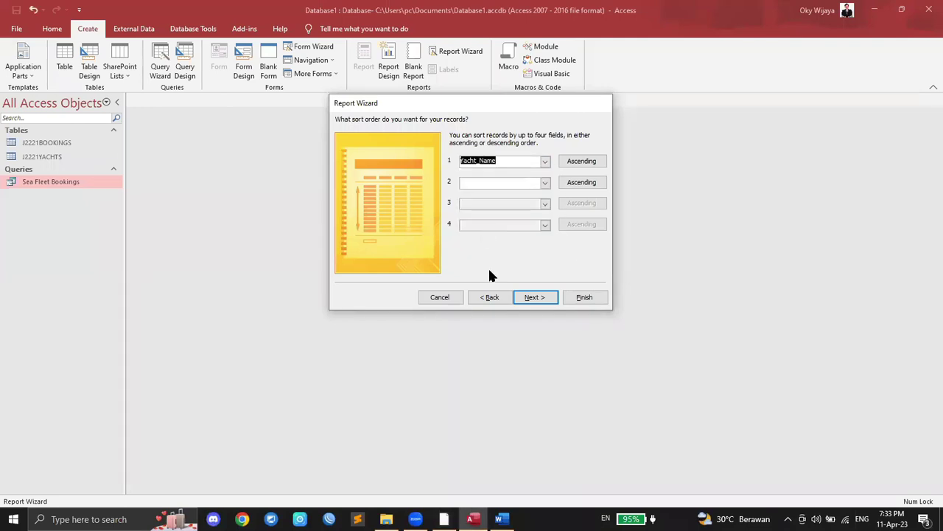
Step: Add a second sort on Depart_Date descending, highlighting that requirement in the question
key("alt+Tab")
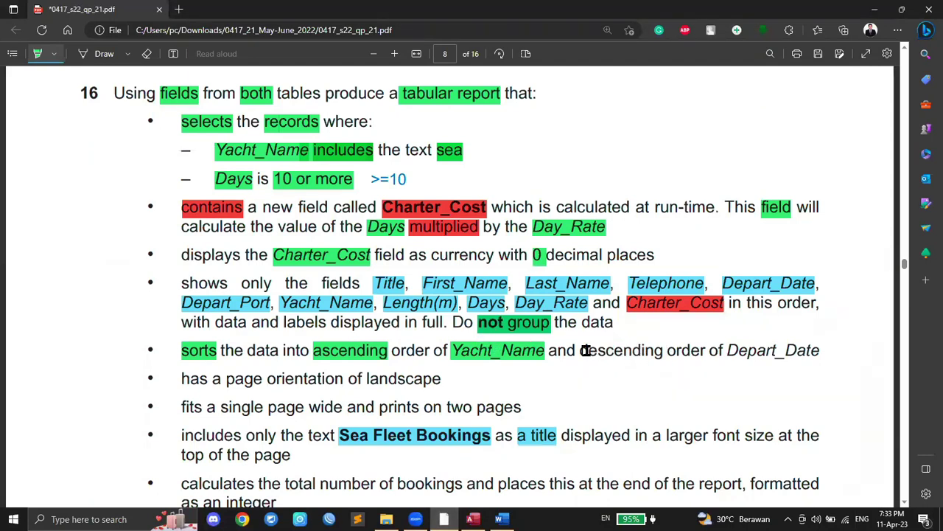
left_click_drag(583, 351, 665, 351)
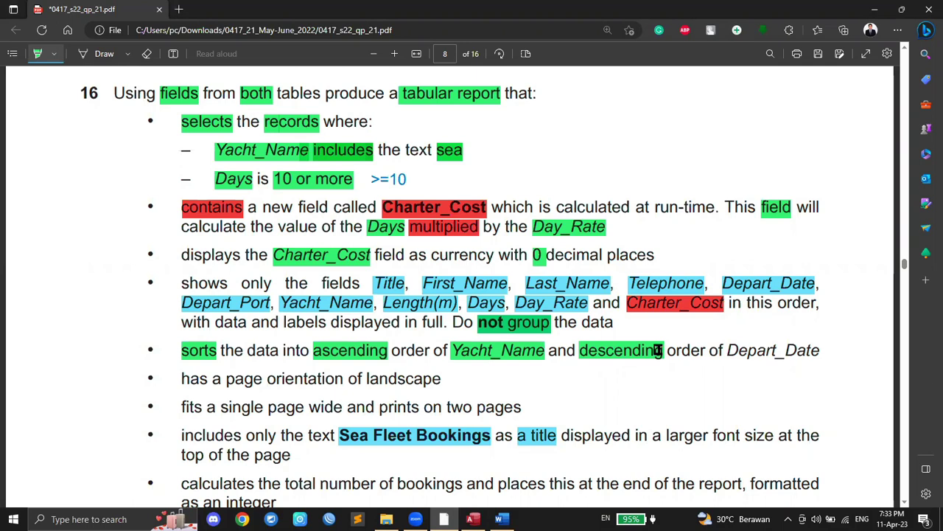
left_click_drag(727, 351, 824, 350)
left_click(472, 519)
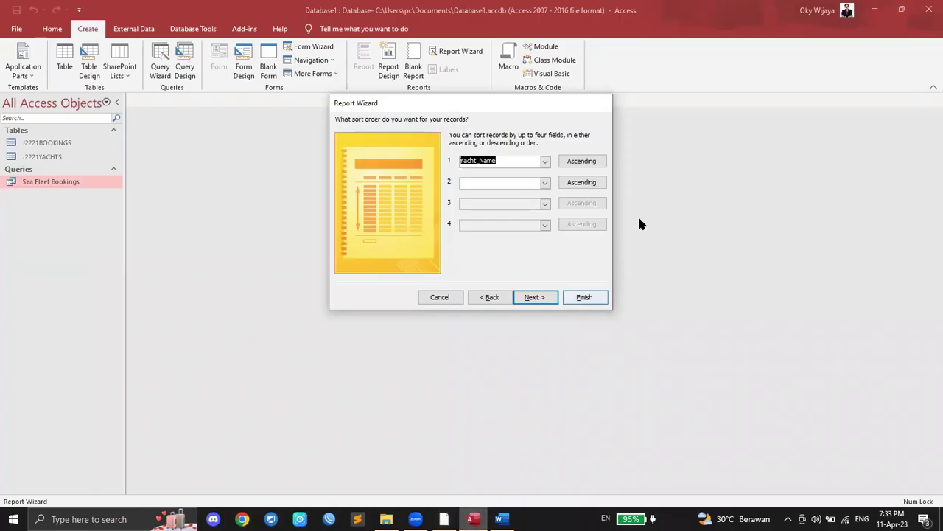
left_click(590, 182)
left_click(545, 182)
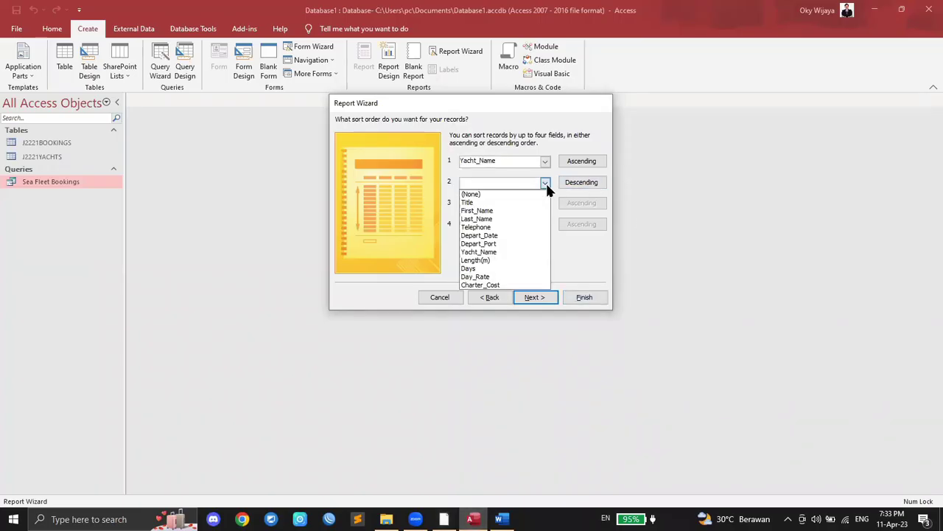
left_click(500, 235)
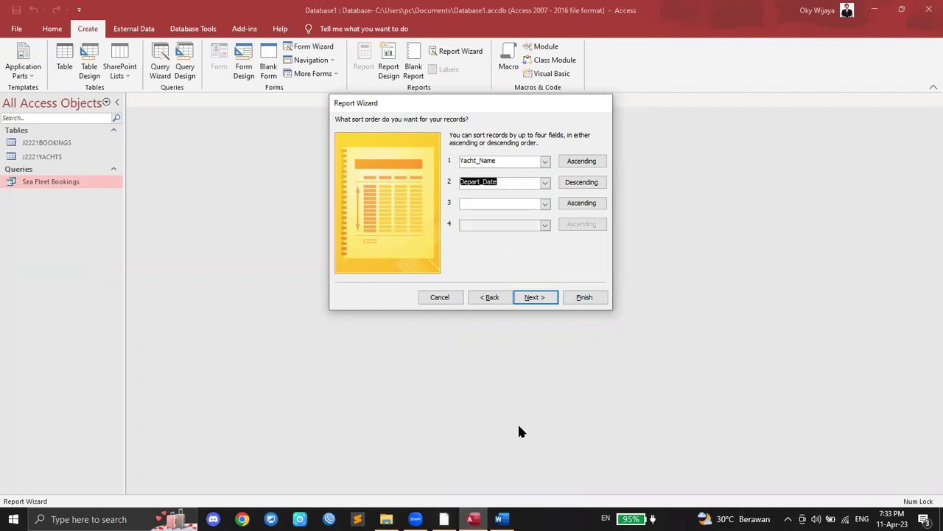
left_click(443, 519)
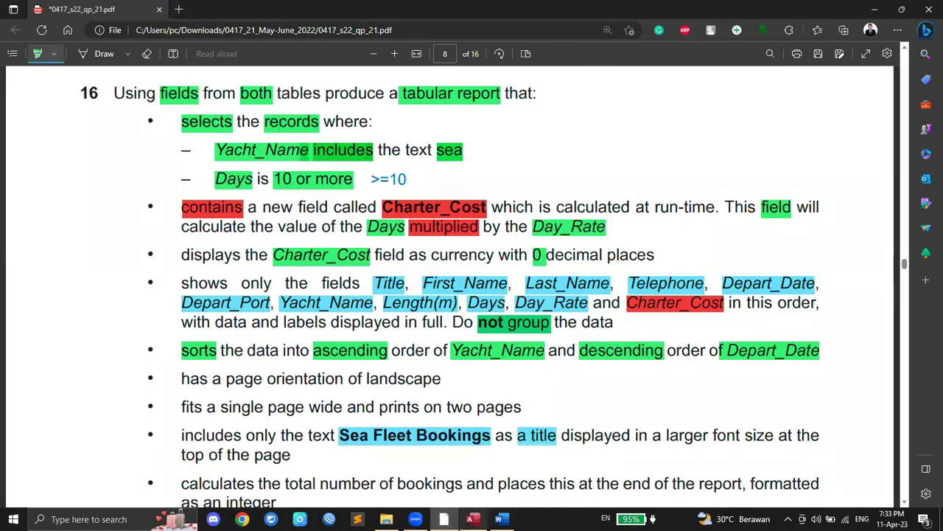
key("alt+Tab")
Step: Keep the Tabular layout and choose Landscape, marking 'landscape' and 'two pages' in the question
left_click(532, 297)
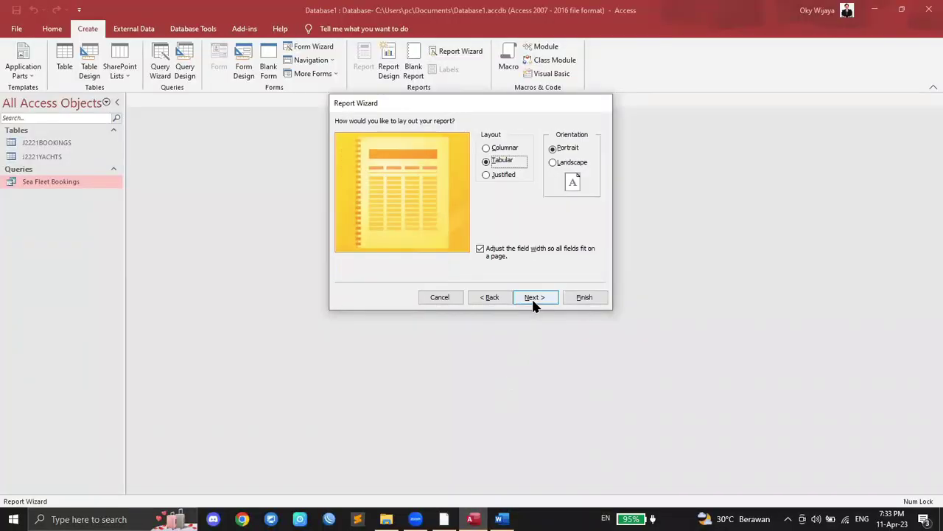
left_click(444, 519)
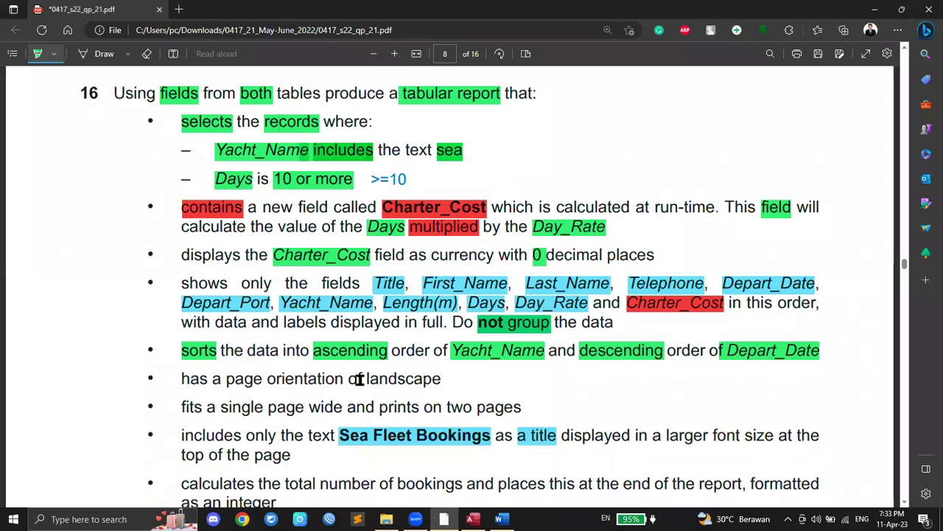
left_click_drag(368, 378, 440, 379)
key("alt+Tab")
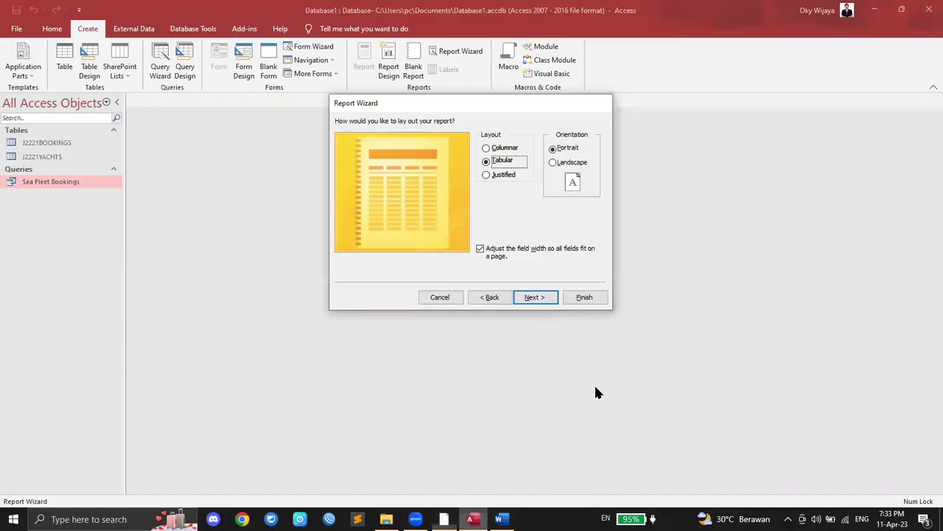
left_click(561, 165)
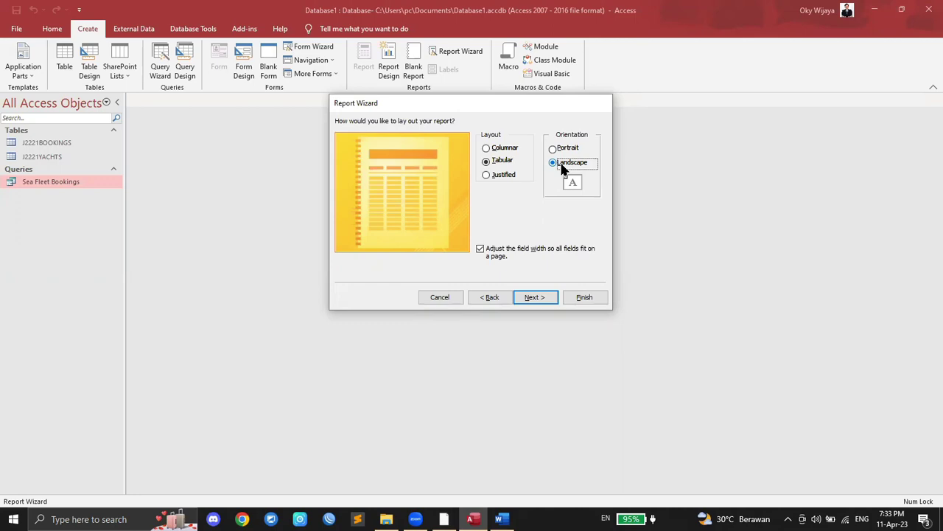
left_click(444, 519)
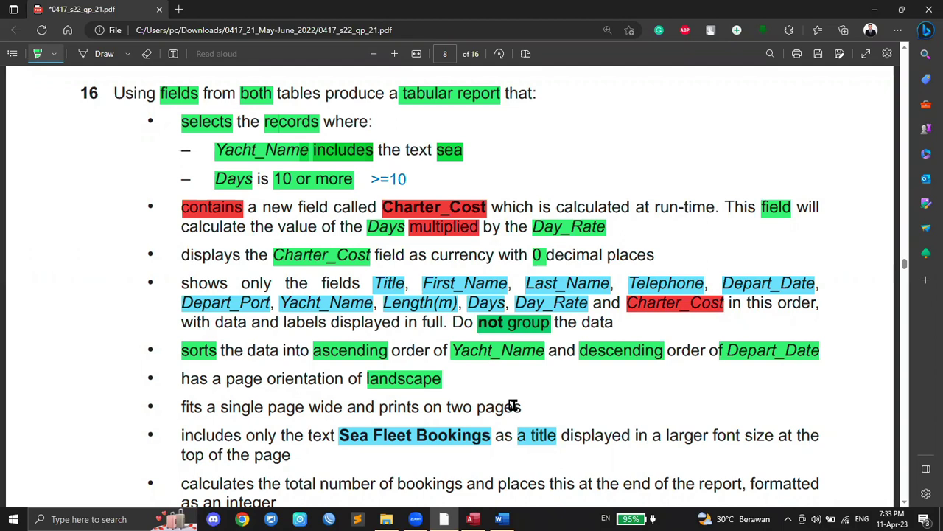
left_click_drag(445, 407, 522, 407)
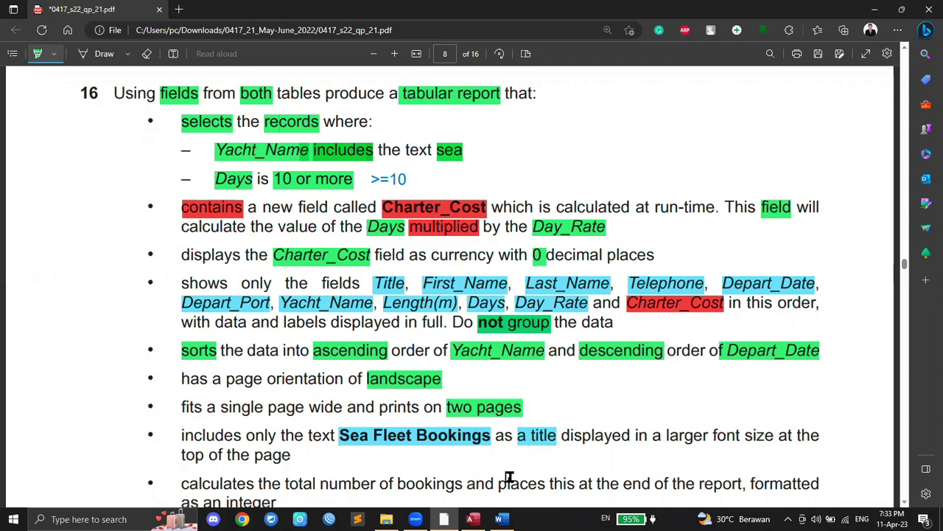
left_click(472, 519)
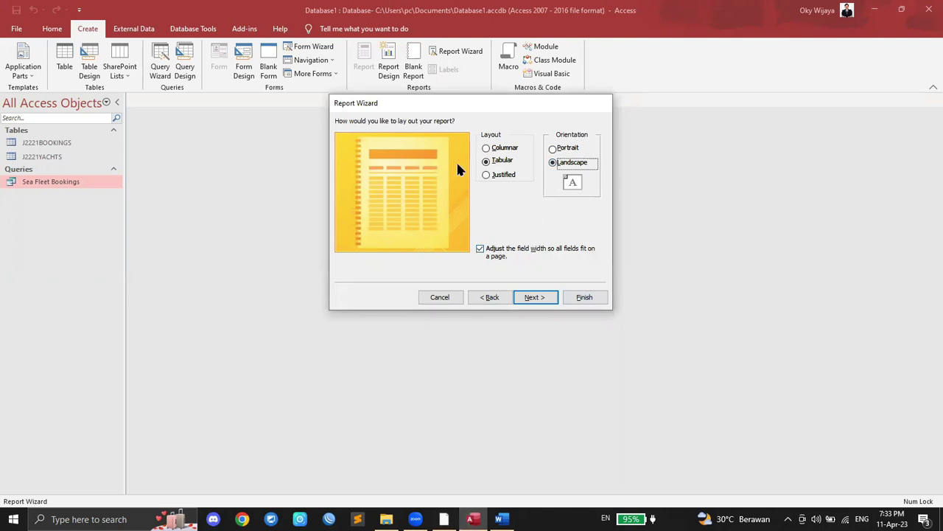
Step: Keep the title Sea Fleet Bookings and finish the wizard to preview the report
left_click(536, 298)
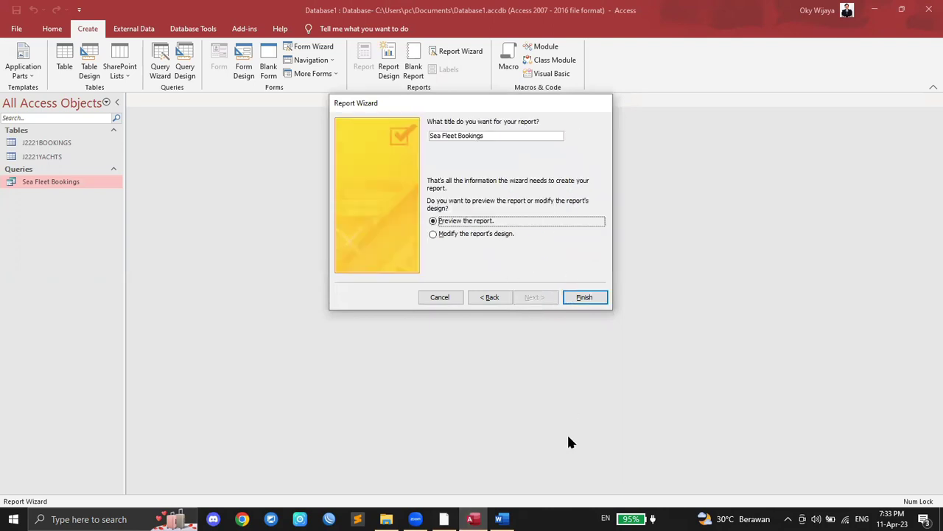
left_click(444, 519)
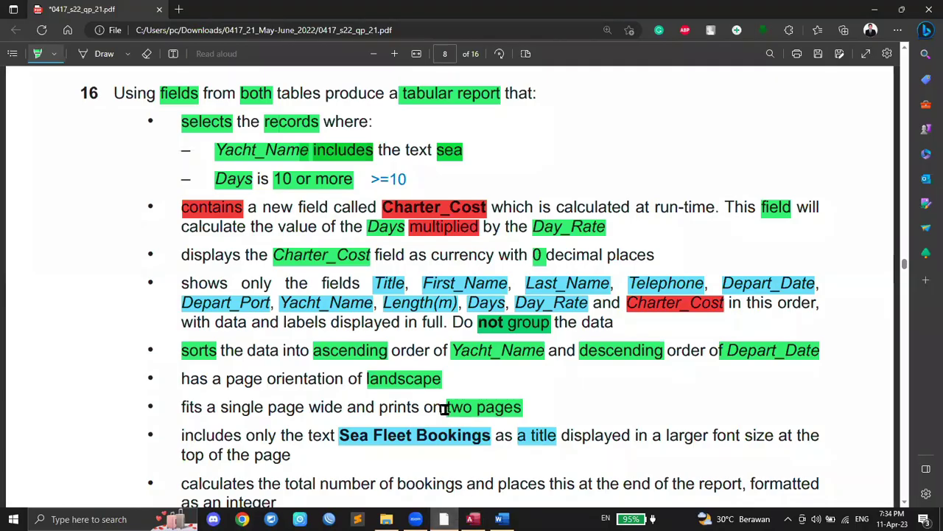
scroll(444, 409, "down", 1)
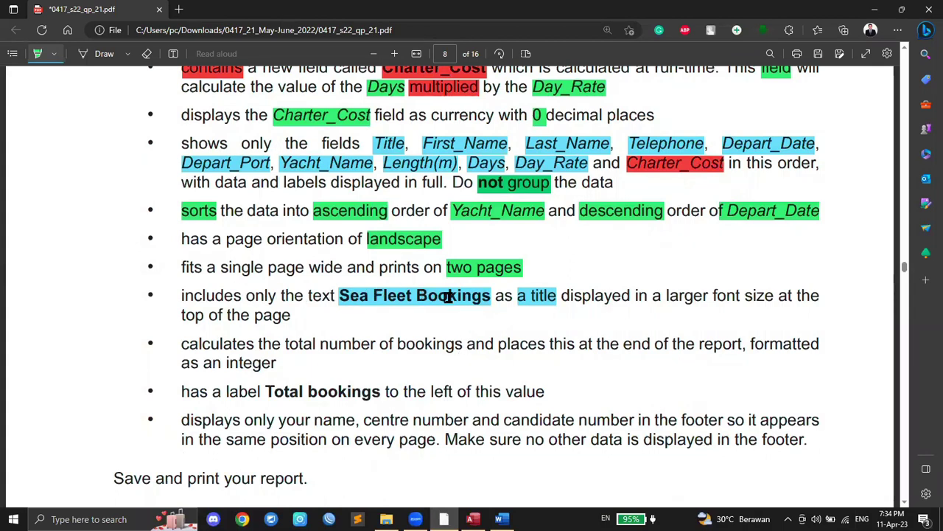
left_click(473, 519)
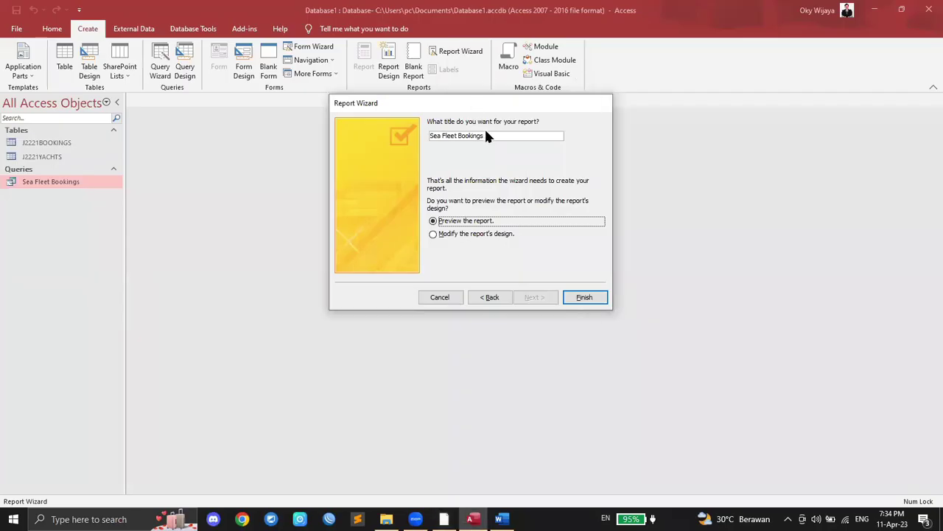
left_click(444, 519)
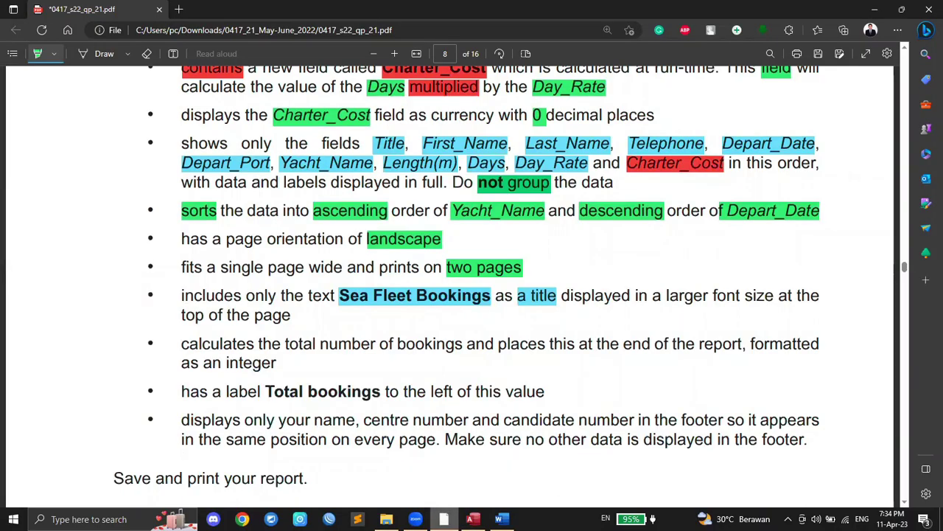
left_click(472, 519)
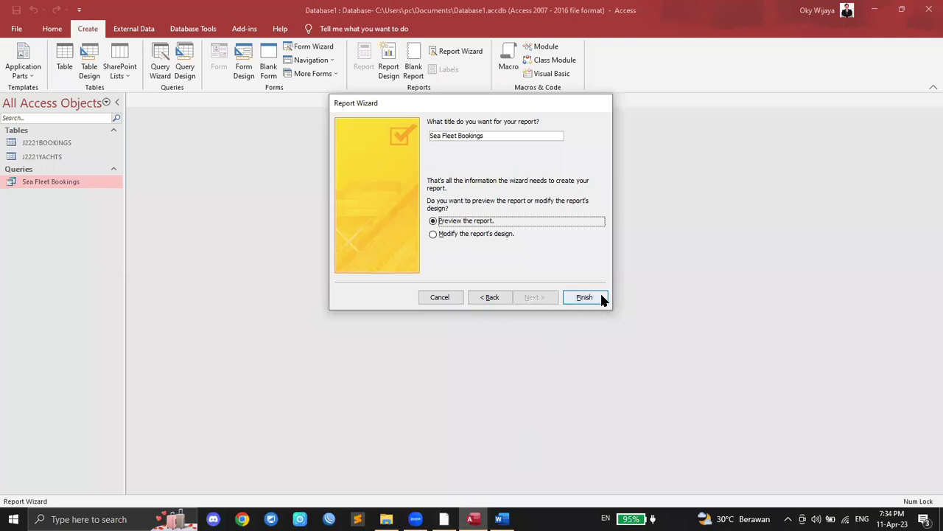
left_click(585, 297)
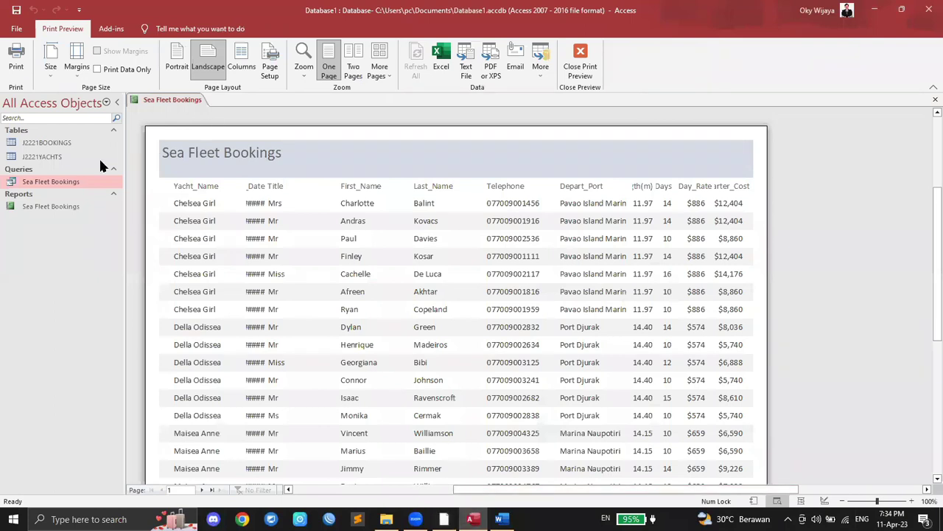
Step: Close the report preview and select Sea Fleet Bookings in the navigation pane
right_click(157, 99)
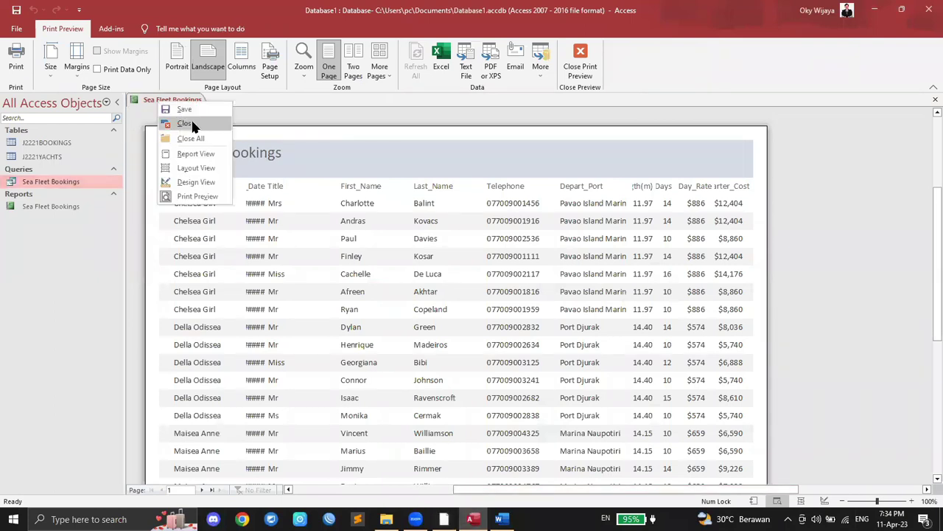
left_click(188, 124)
left_click(50, 210)
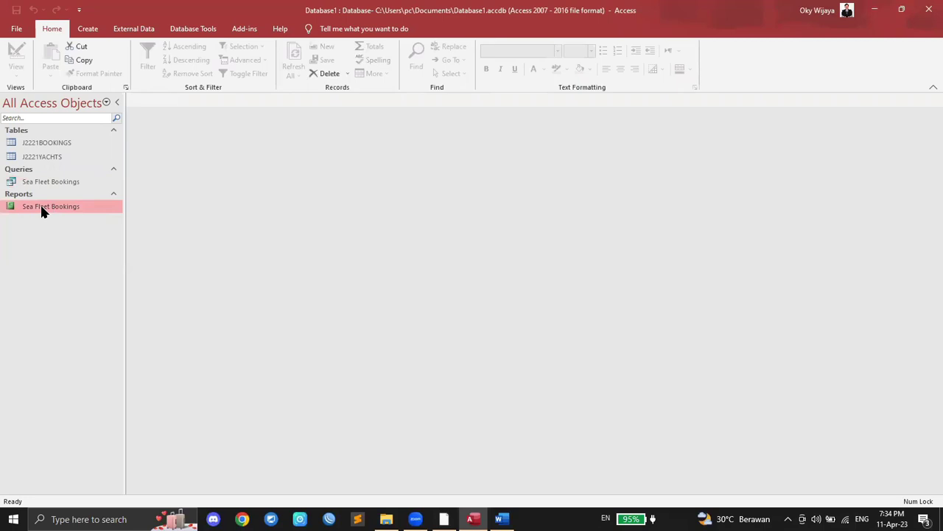
Step: Open Sea Fleet Bookings in Layout View, then narrow and reposition the Title column
right_click(42, 211)
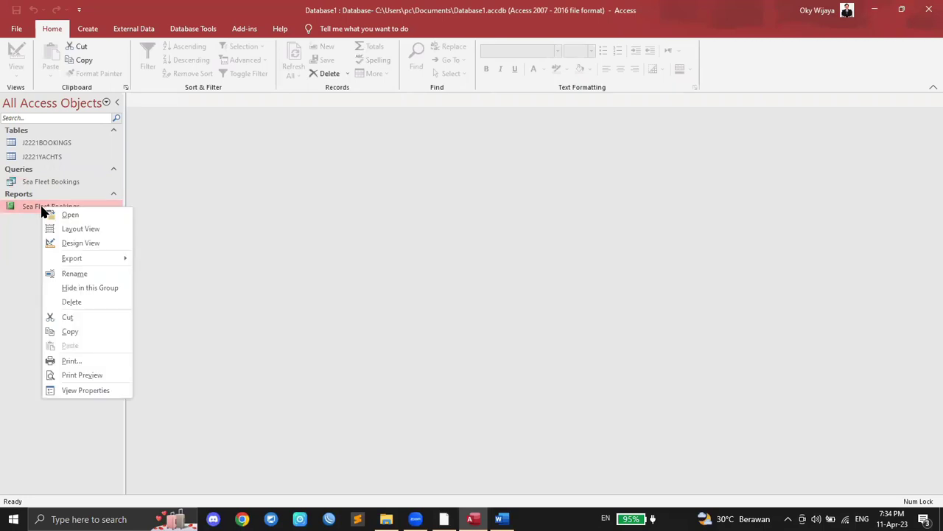
left_click(74, 231)
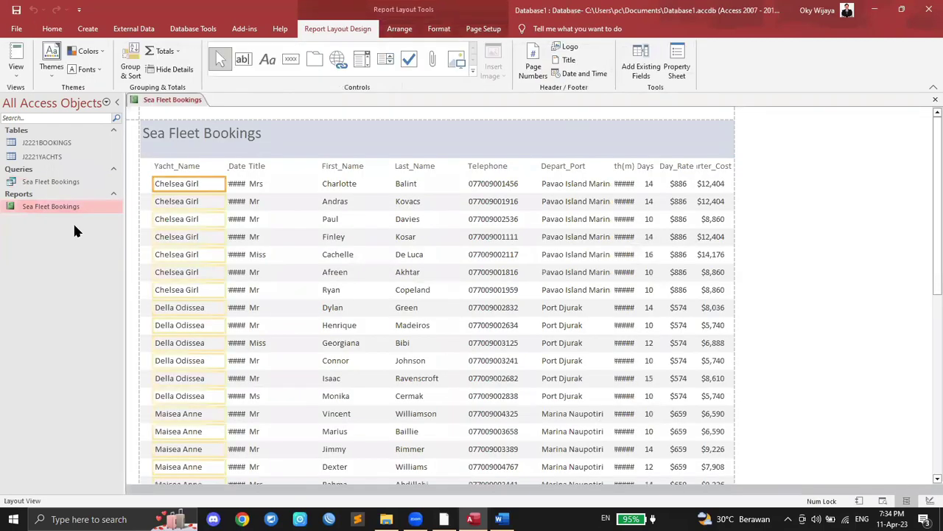
left_click(445, 519)
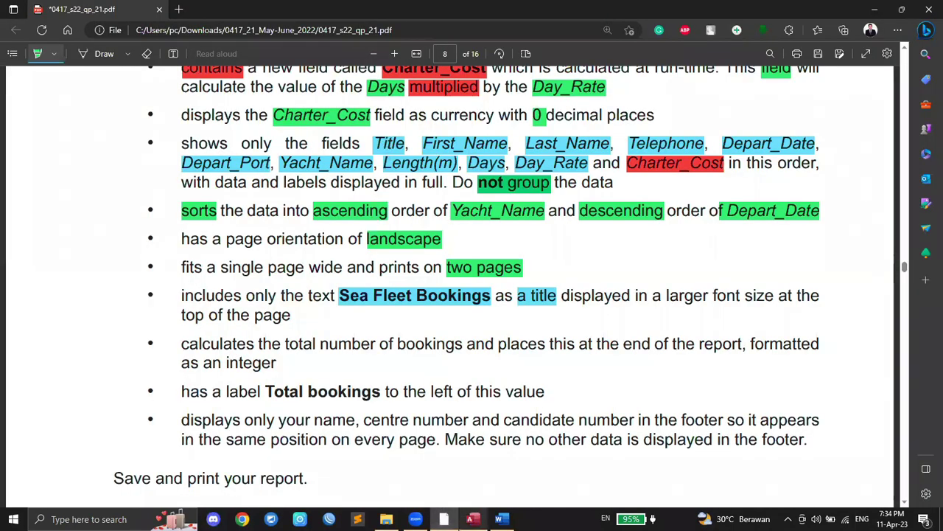
left_click(473, 518)
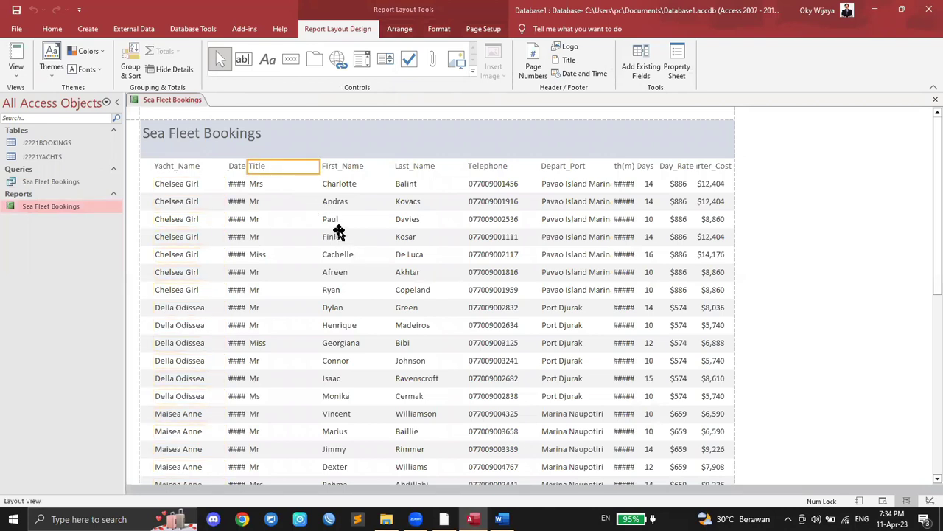
left_click(277, 183)
left_click(275, 167)
left_click(280, 184)
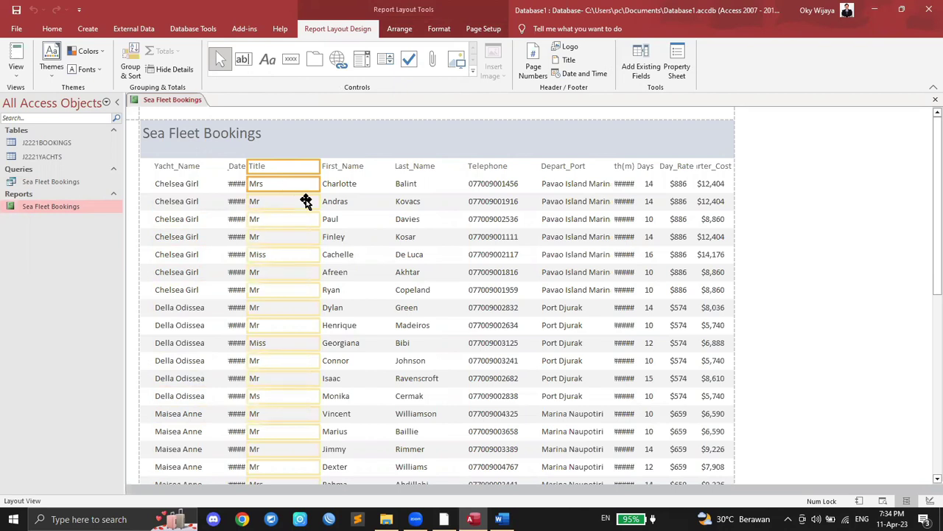
left_click_drag(321, 167, 303, 157)
left_click_drag(298, 205, 311, 155)
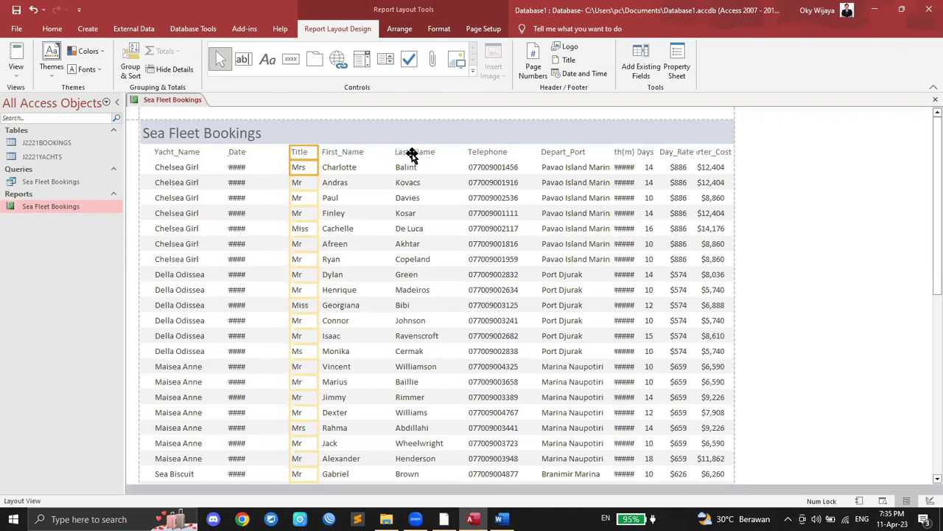
Step: Narrow Yacht_Name and drag the Title column to the report's far left
left_click(176, 150)
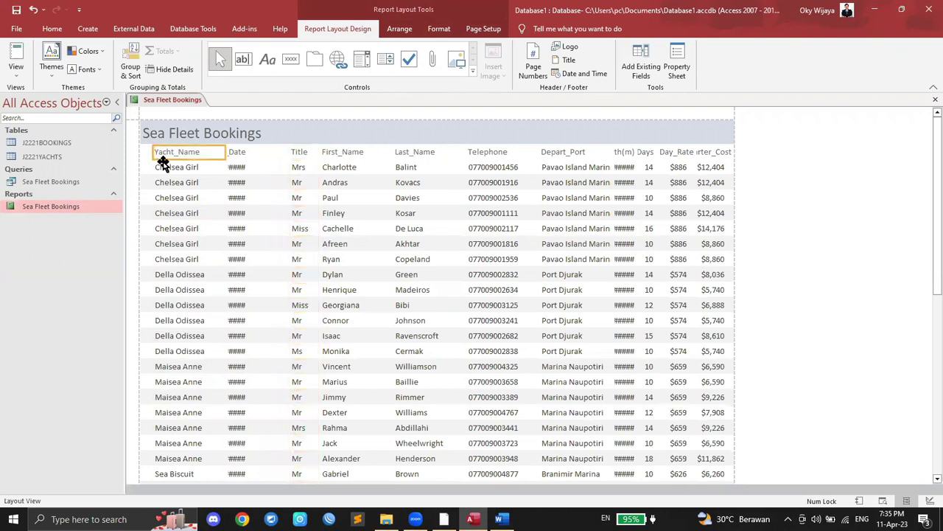
left_click(163, 163)
left_click_drag(151, 151, 265, 149)
left_click(307, 152)
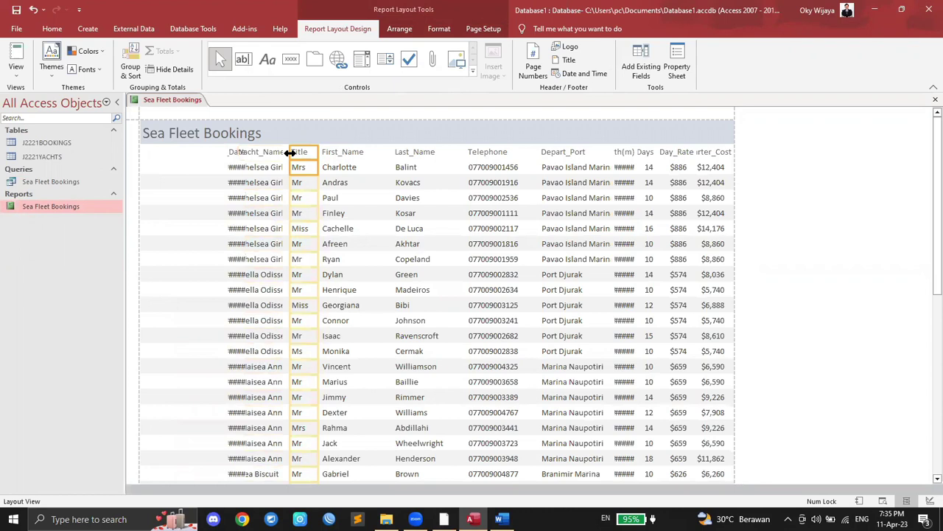
left_click(244, 153)
left_click_drag(155, 159, 135, 154)
left_click_drag(316, 151, 164, 158)
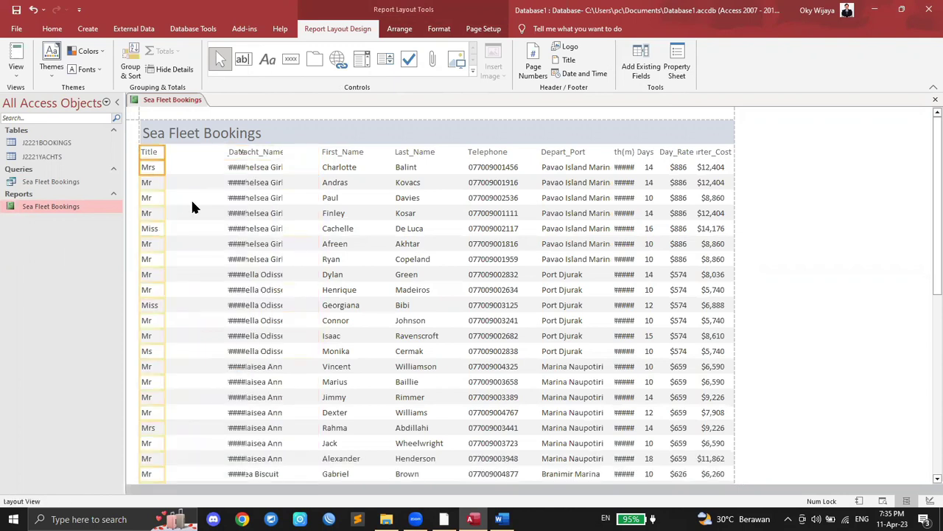
Step: Move First_Name right after Title and narrow it
left_click(443, 519)
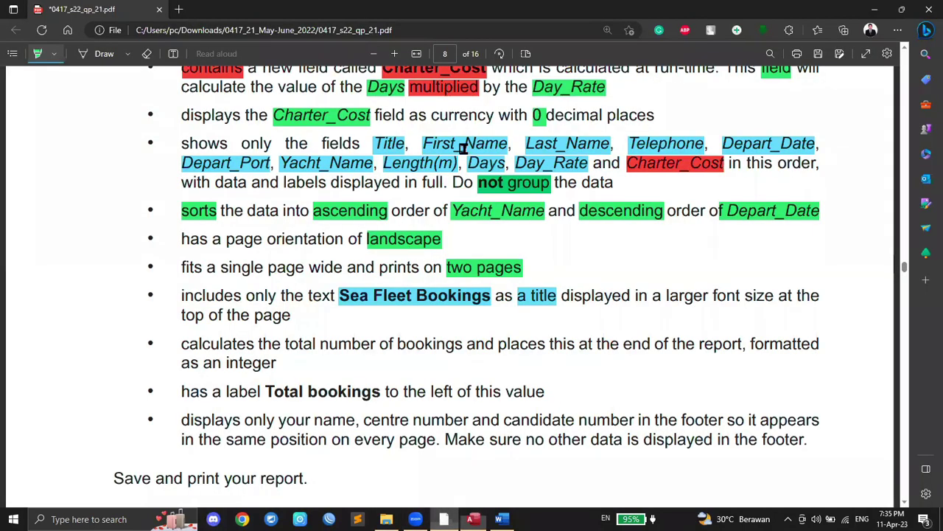
left_click(472, 519)
left_click(357, 152)
left_click(357, 166)
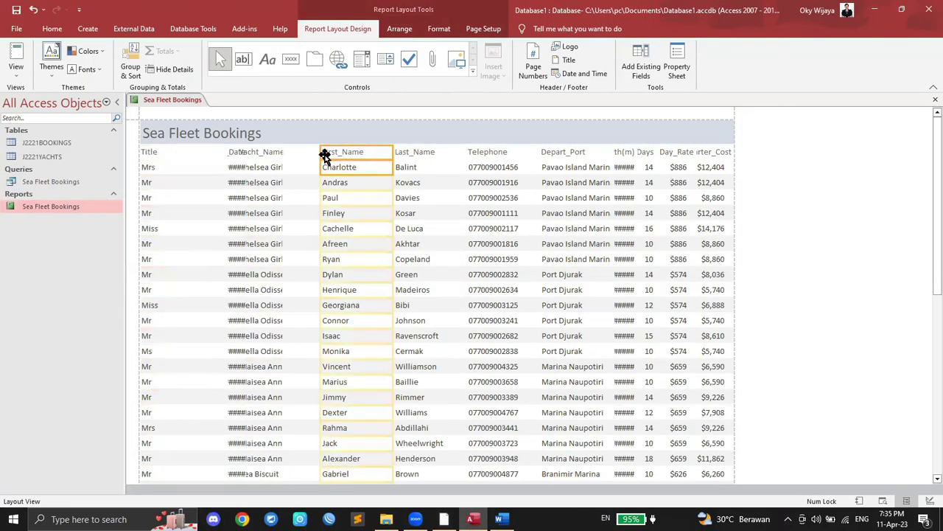
left_click_drag(324, 153, 168, 152)
left_click_drag(392, 152, 219, 166)
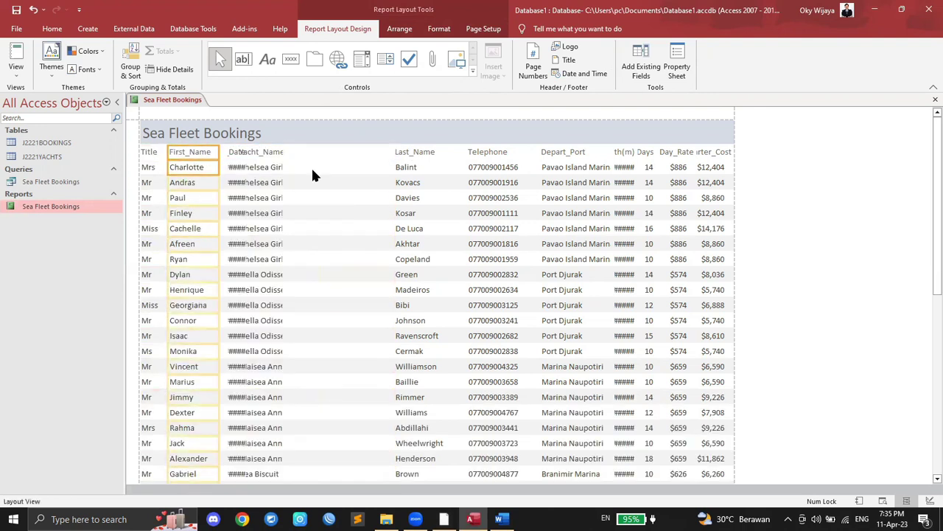
Step: Shift Yacht_Name and Date right and place a narrowed Last_Name after First_Name
left_click(234, 153)
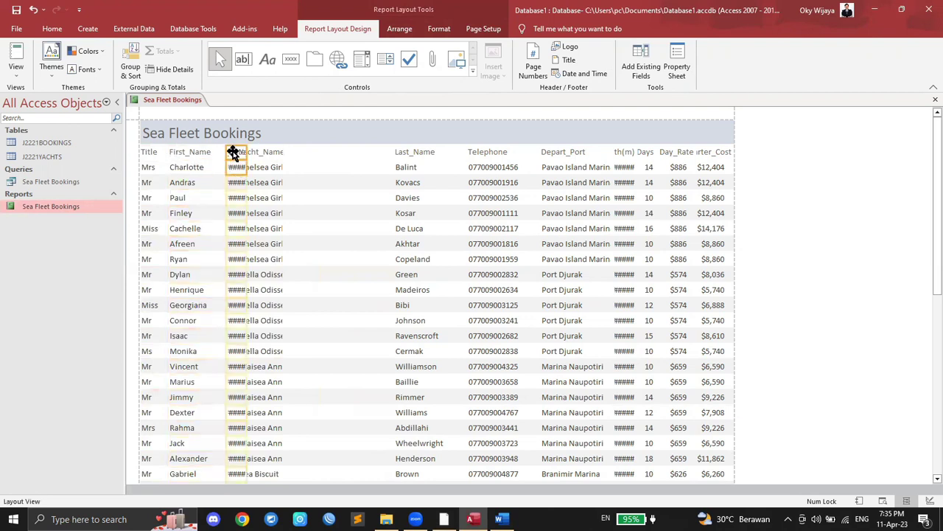
left_click_drag(234, 153, 362, 156)
left_click(266, 168)
left_click_drag(262, 153, 333, 157)
left_click(410, 151)
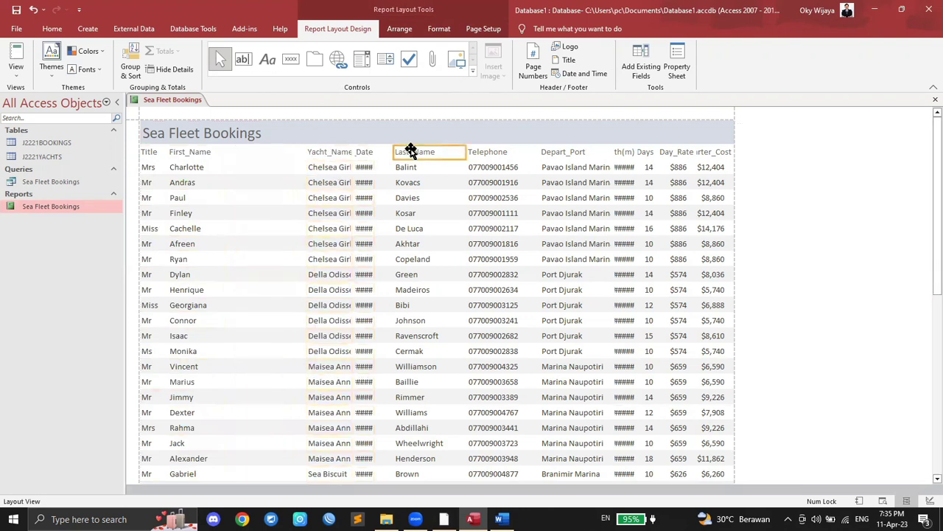
left_click_drag(394, 152, 218, 164)
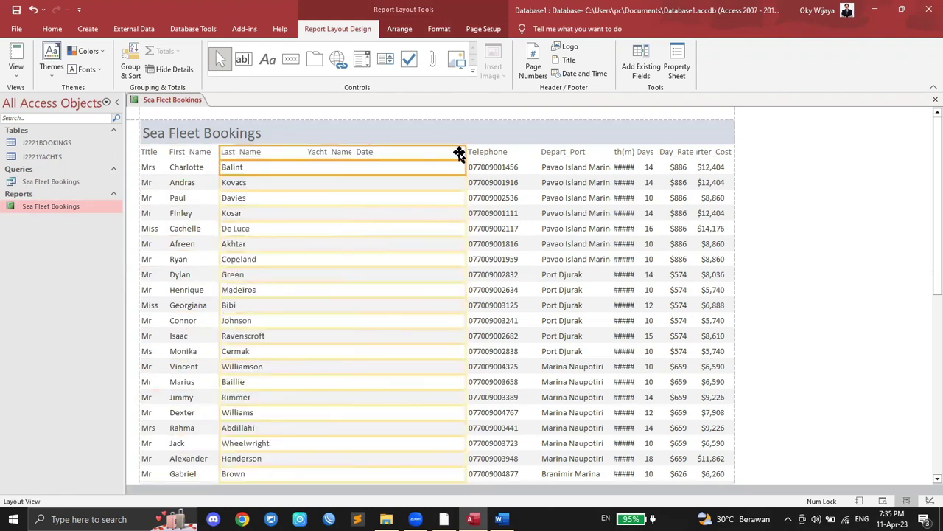
left_click_drag(465, 152, 287, 158)
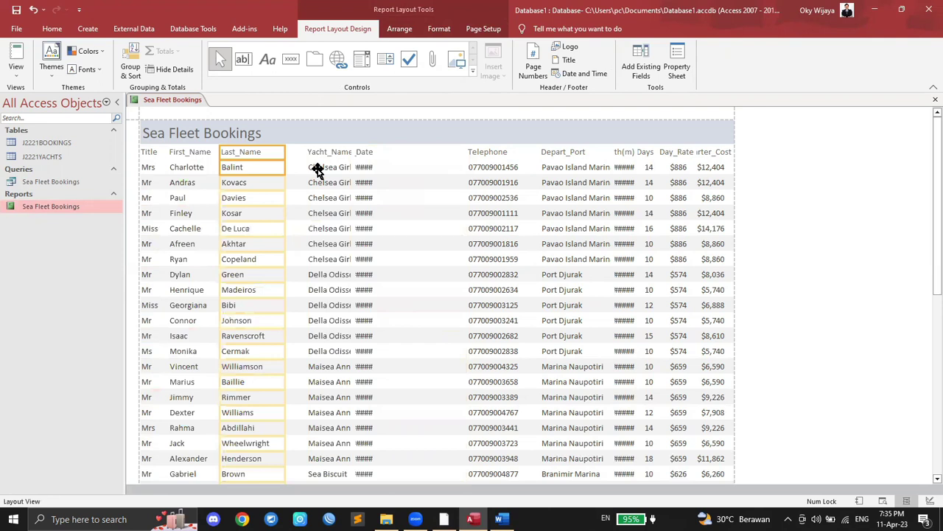
Step: Move Telephone to follow Last_Name and narrow it
left_click(330, 151)
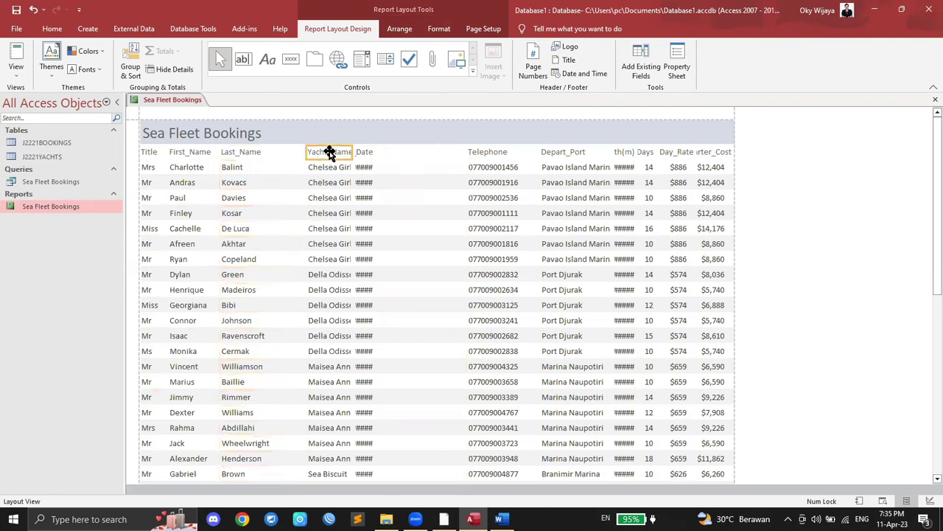
left_click_drag(364, 153, 451, 154)
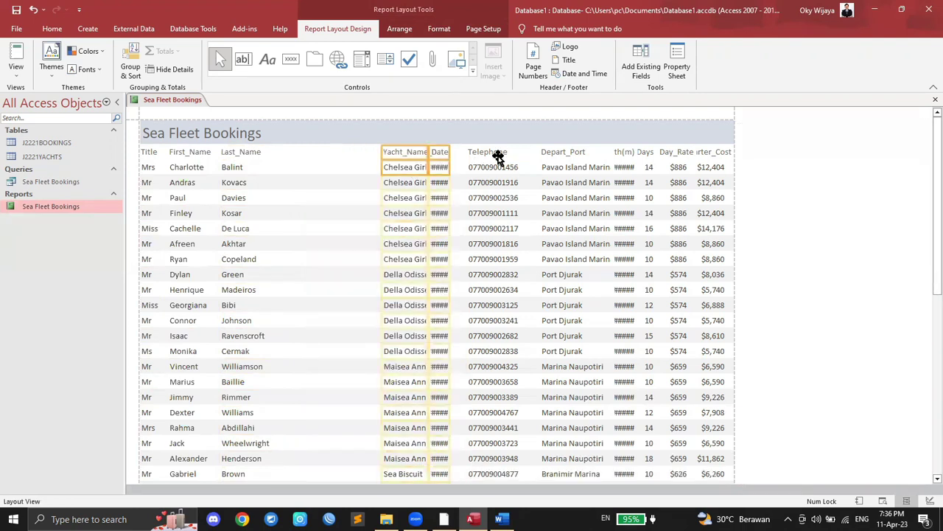
left_click(487, 155)
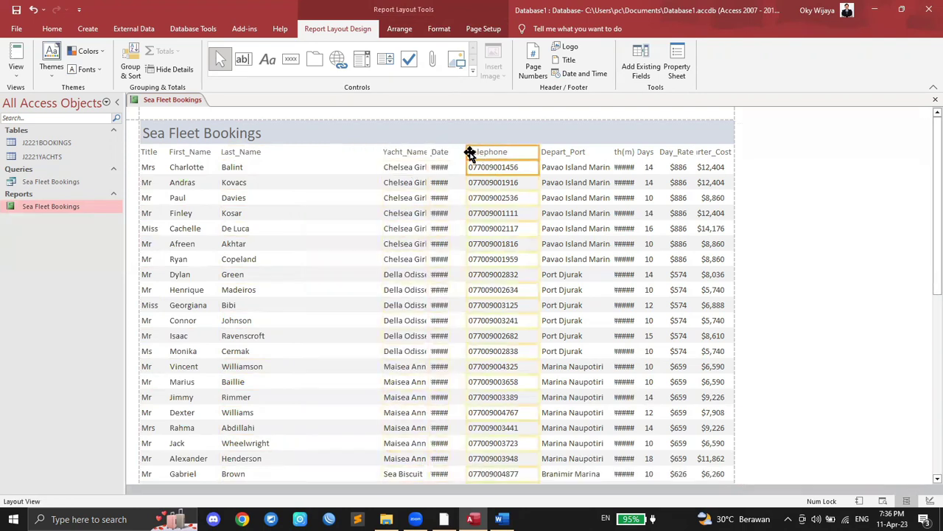
left_click_drag(465, 151, 273, 155)
left_click_drag(538, 151, 341, 151)
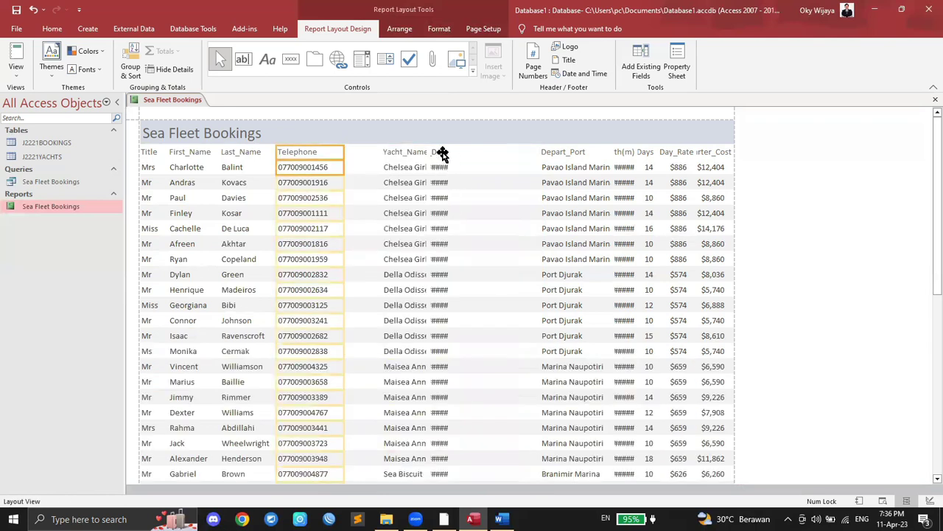
Step: Widen Depart_Date so dates show in full and move Yacht_Name after it
left_click(441, 153)
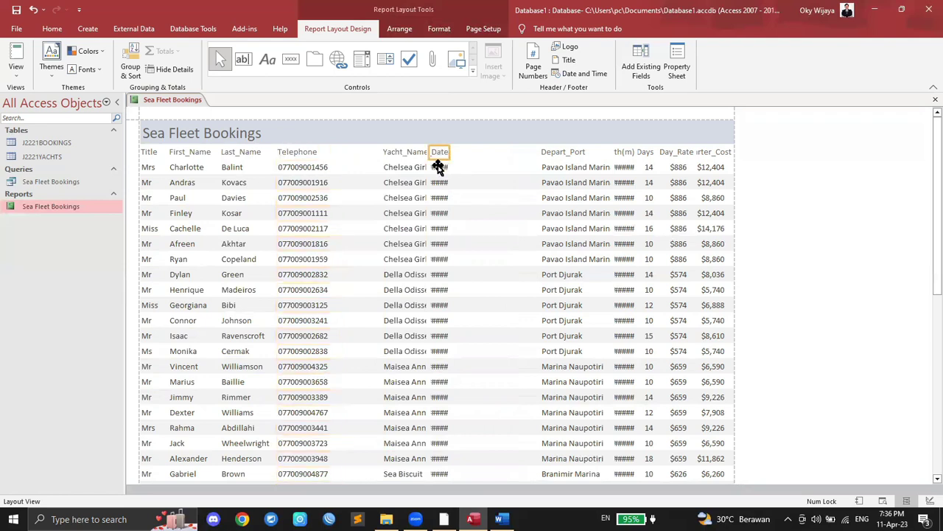
left_click_drag(449, 151, 472, 152)
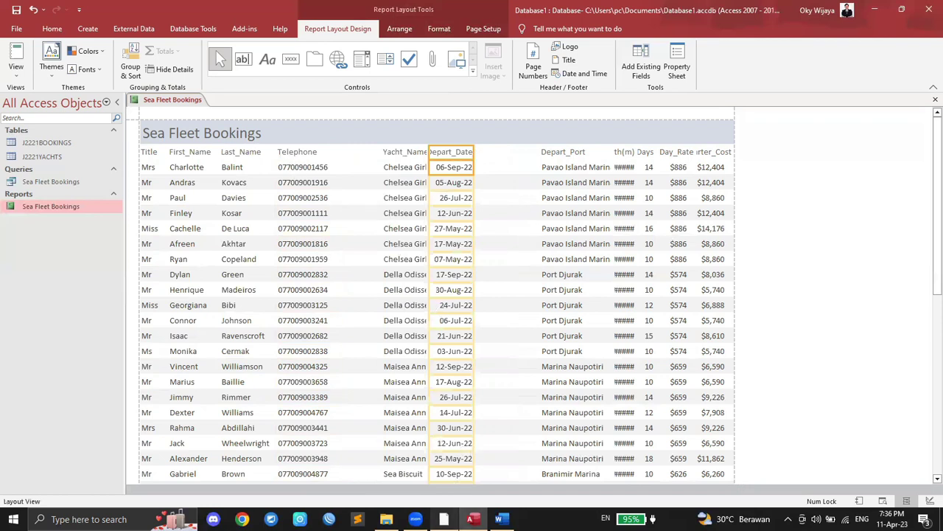
left_click(444, 519)
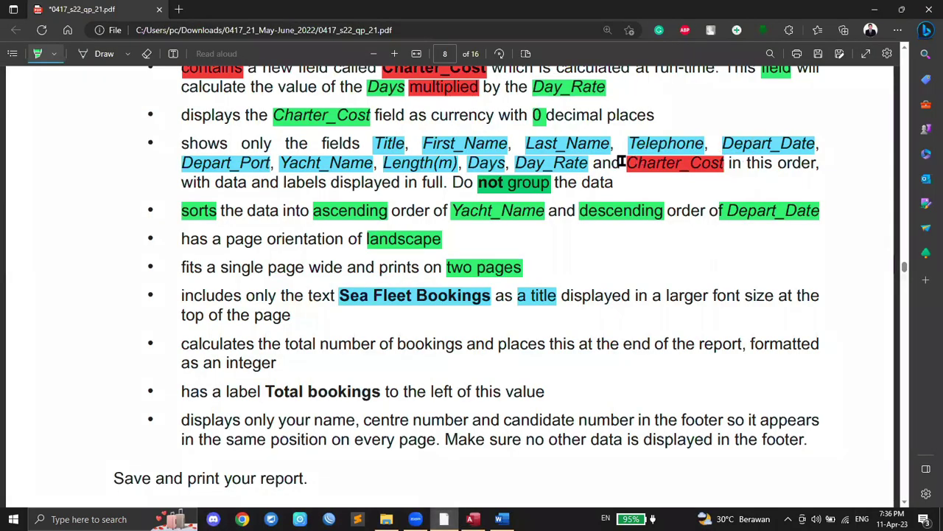
left_click(473, 519)
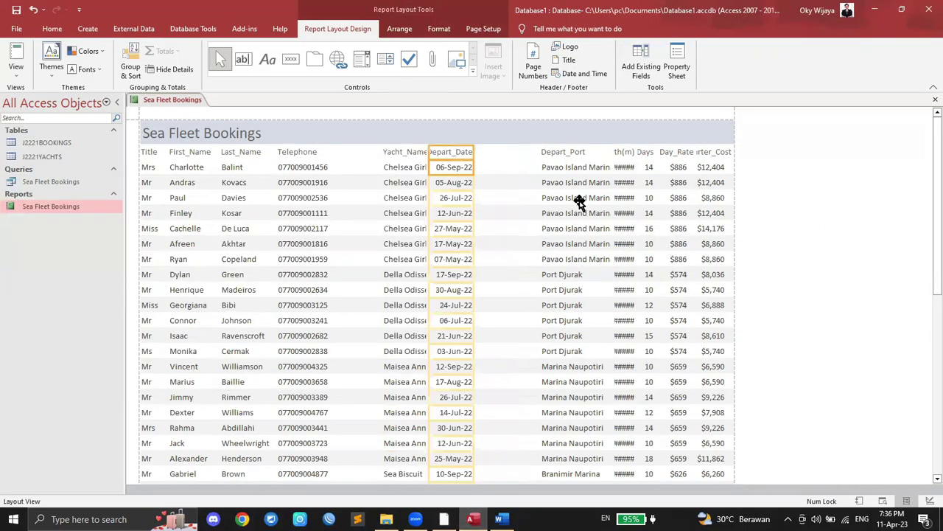
left_click_drag(430, 151, 340, 150)
left_click(469, 155)
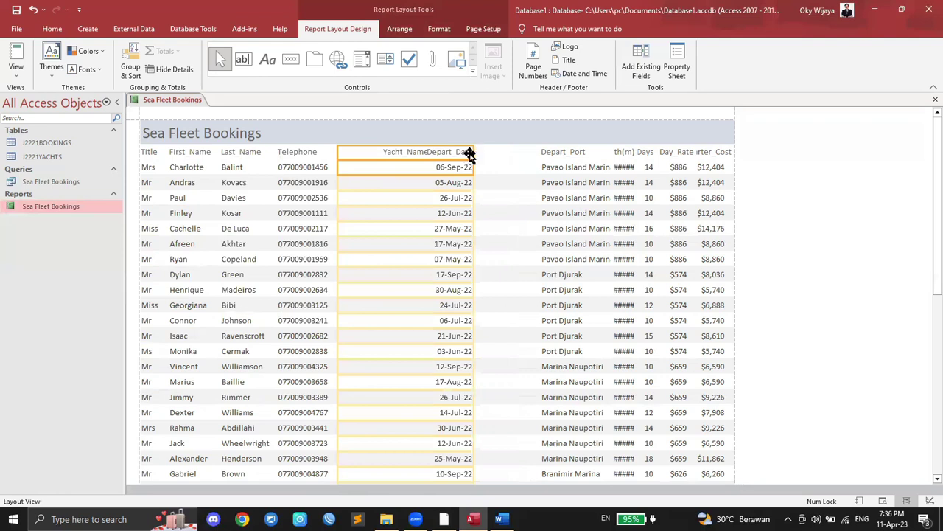
left_click_drag(471, 149, 388, 149)
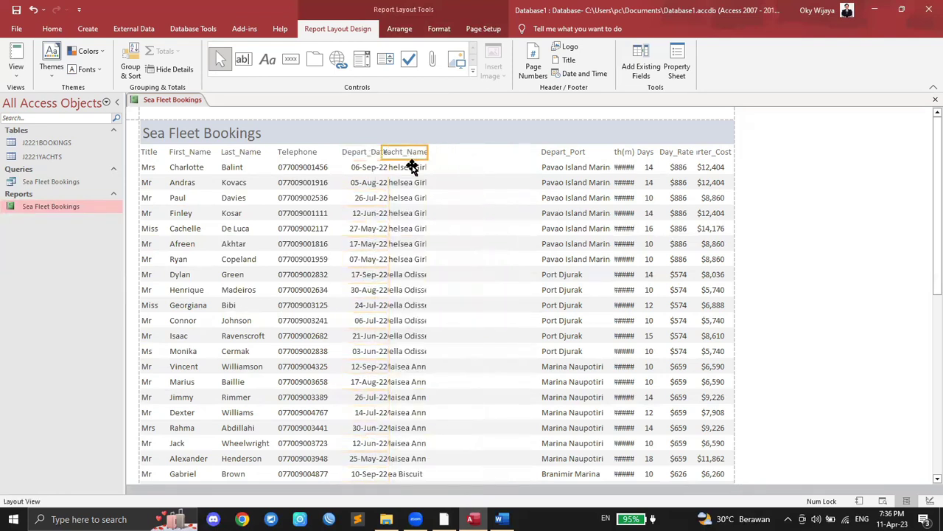
left_click_drag(426, 151, 530, 149)
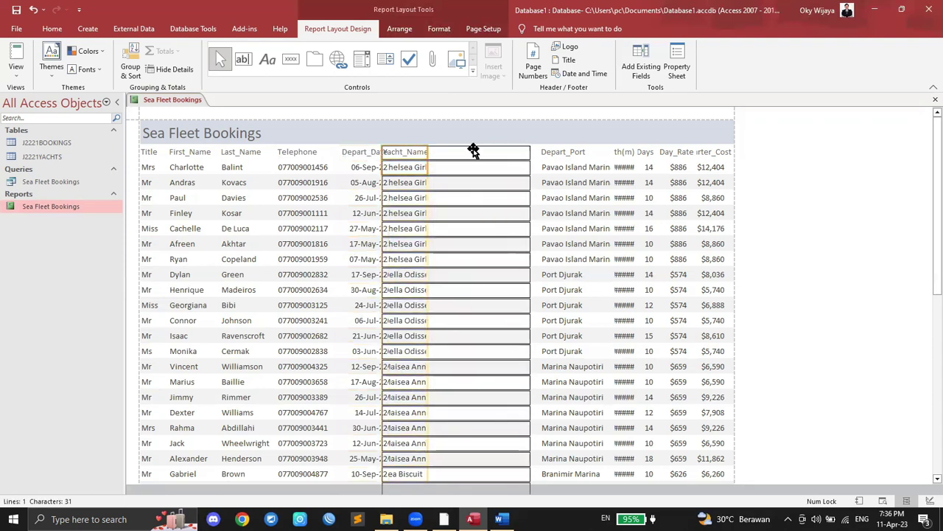
left_click_drag(383, 152, 469, 151)
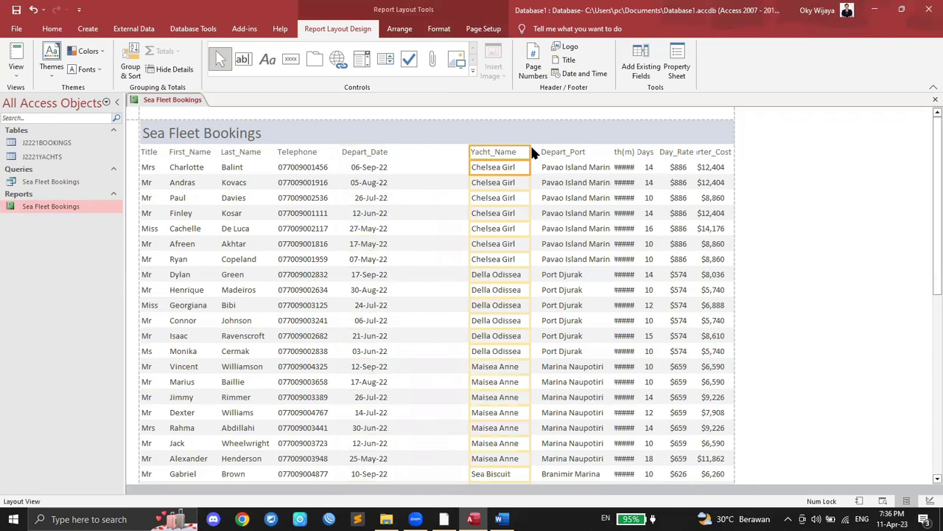
Step: Place Depart_Port after Depart_Date, then move Yacht_Name after it and resize
left_click(557, 151)
left_click_drag(540, 151, 397, 151)
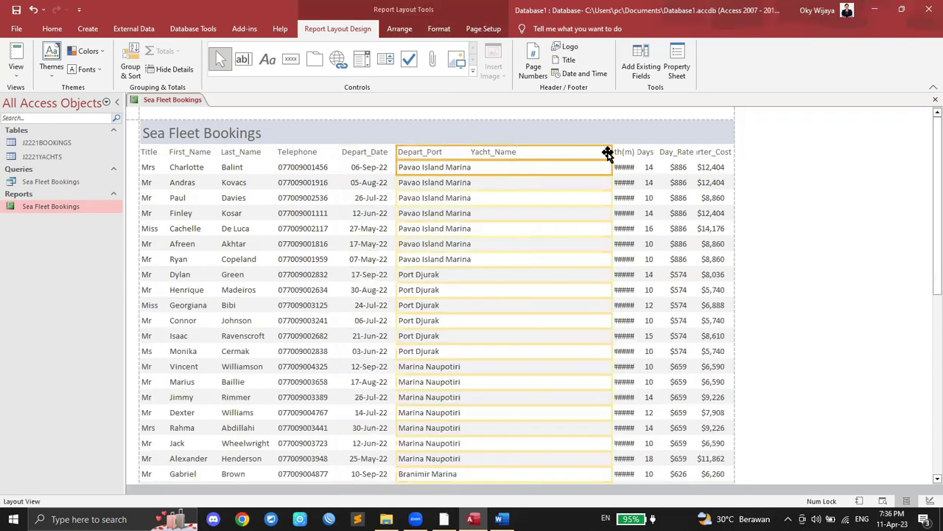
left_click_drag(612, 151, 471, 151)
left_click(500, 153)
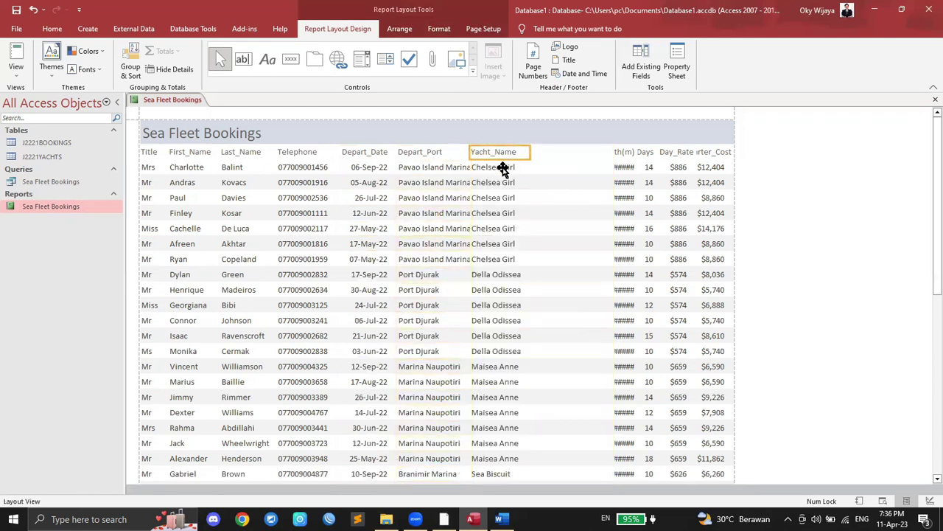
left_click_drag(530, 152, 605, 152)
mouse_move(469, 155)
left_mouse_down()
mouse_move(547, 152)
mouse_move(479, 154)
left_mouse_up()
left_click(458, 154)
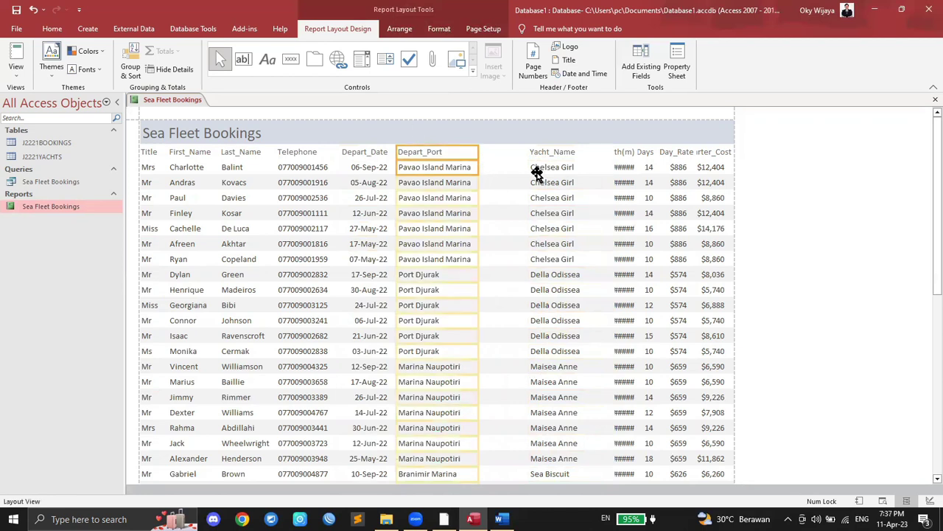
Step: Resize the Yacht_Name column to fit its values
left_click(443, 519)
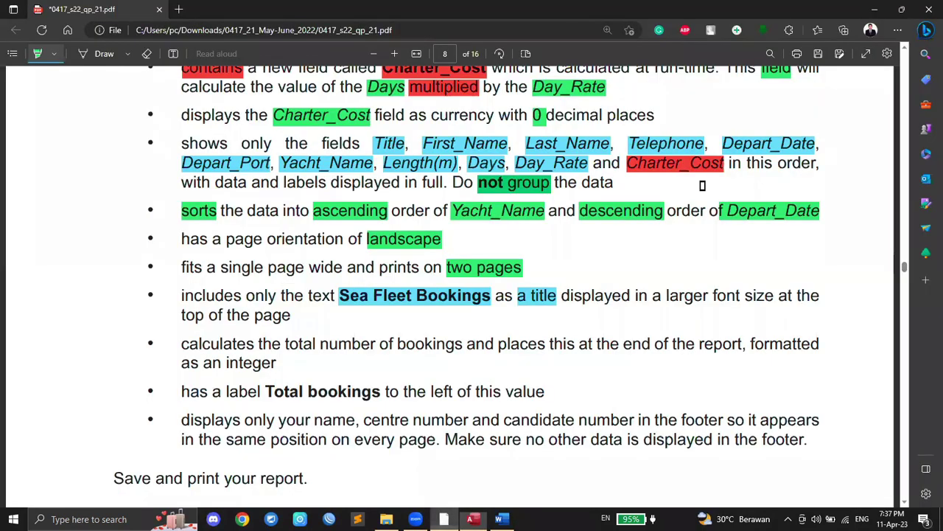
left_click(478, 516)
left_click(546, 152)
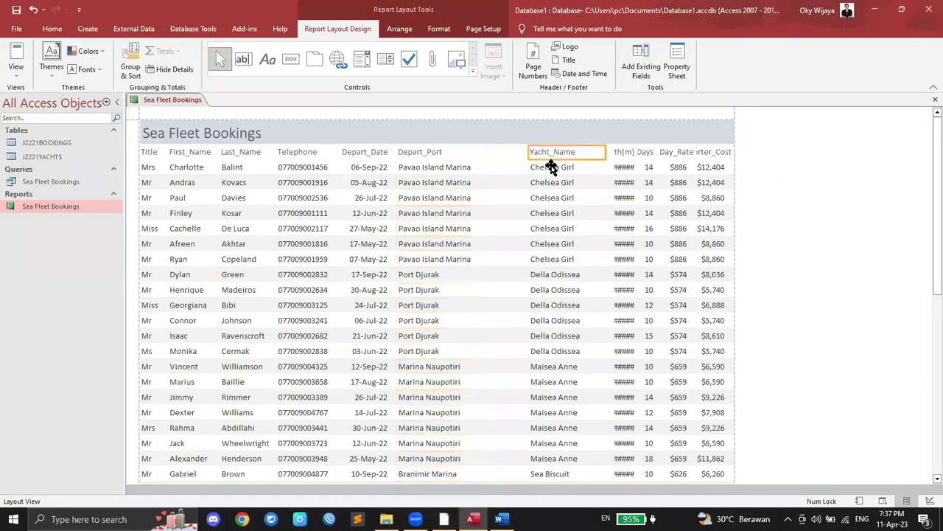
left_click(551, 169, "shift")
left_click_drag(529, 150, 476, 149)
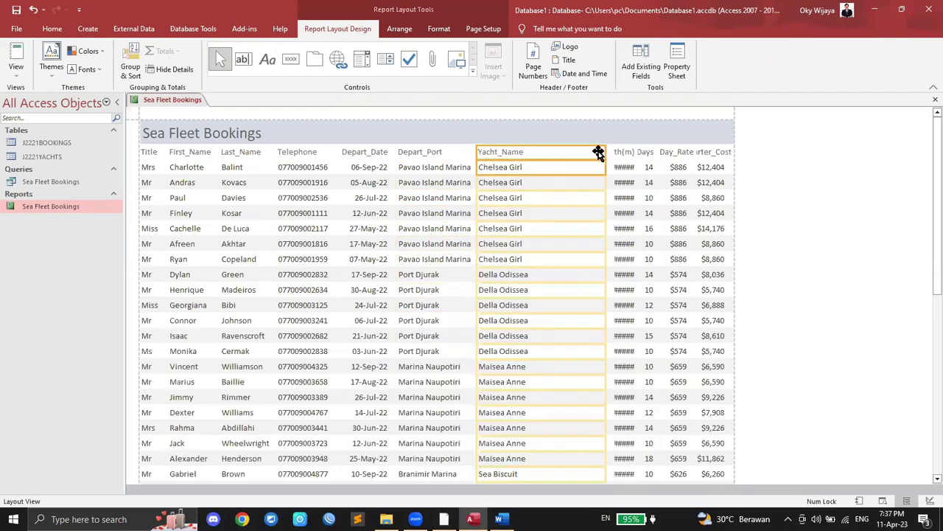
left_click_drag(603, 151, 537, 151)
Step: Resize Length(m) so values like 11.97 show instead of hashes
left_click(623, 152)
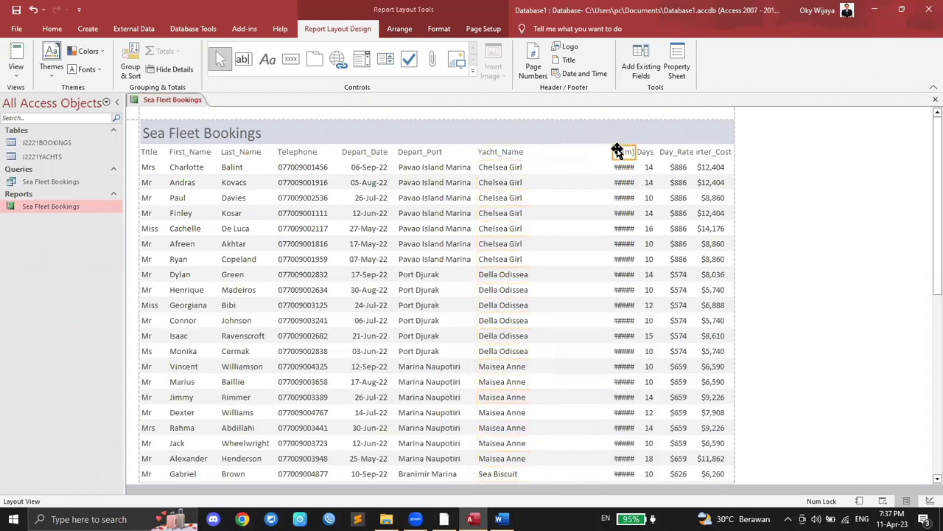
left_click_drag(611, 152, 535, 154)
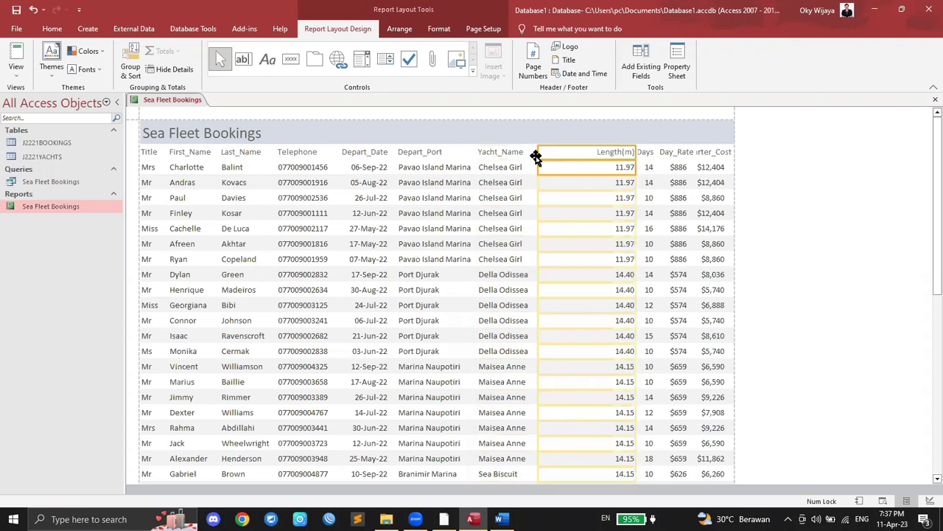
left_click_drag(614, 152, 588, 152)
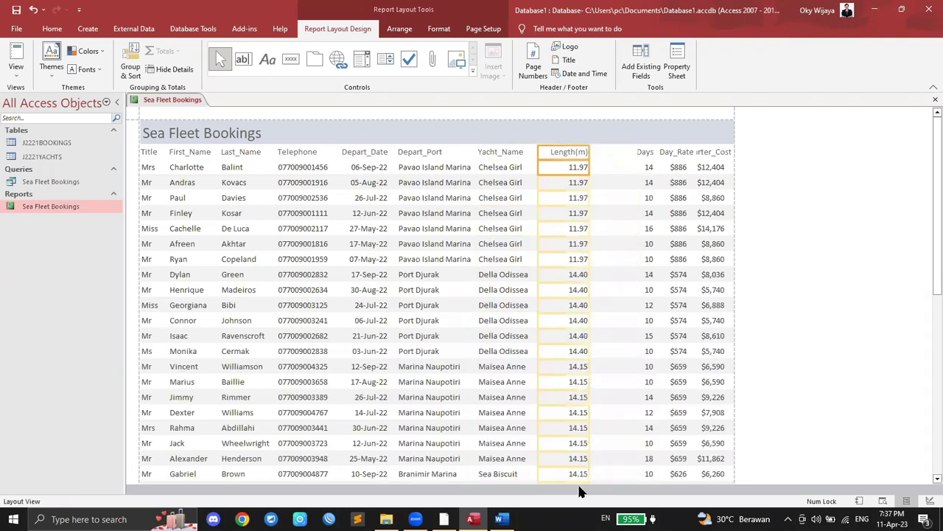
left_click(444, 519)
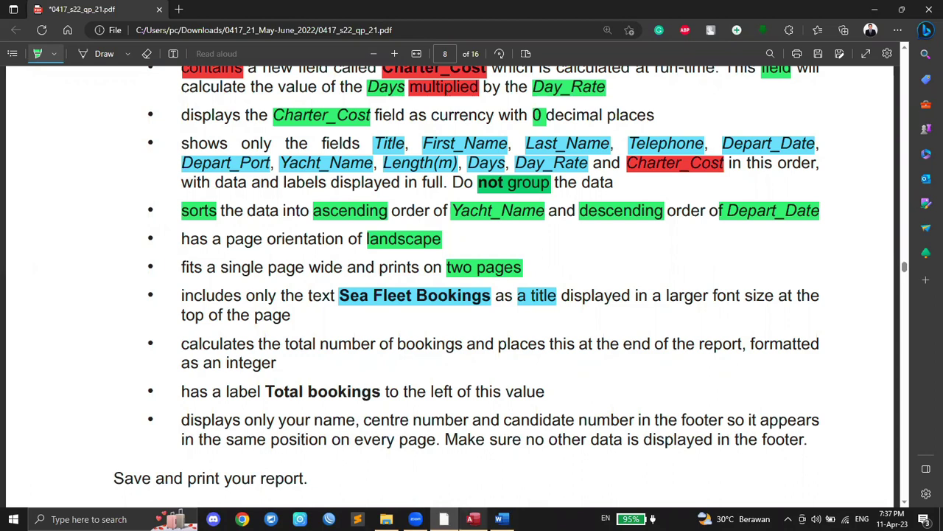
Step: Adjust the Days, Day_Rate and Length(m) widths so the Length(m) header reads fully
left_click(473, 519)
left_click(641, 155)
mouse_move(639, 150)
left_mouse_down()
mouse_move(597, 151)
mouse_move(634, 151)
left_mouse_up()
left_click(678, 154)
left_click(677, 167)
left_click_drag(656, 151, 646, 151)
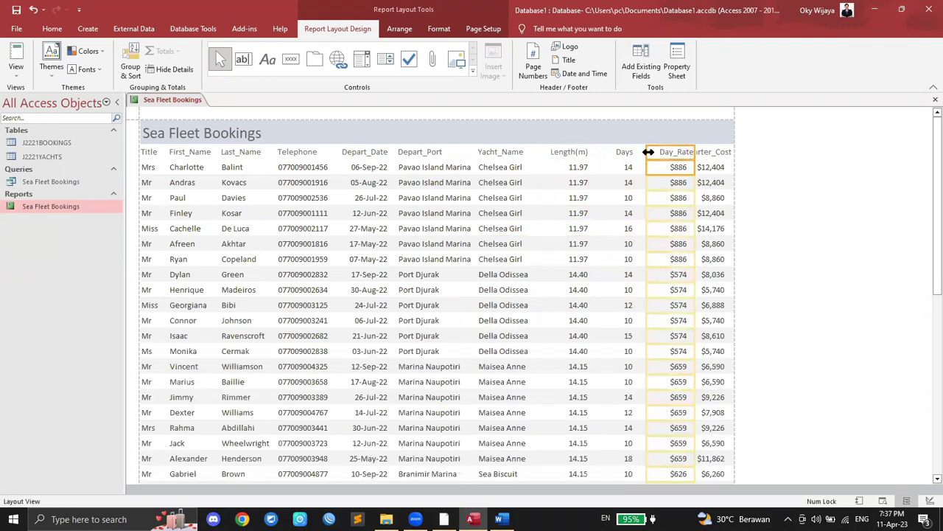
left_click(580, 156)
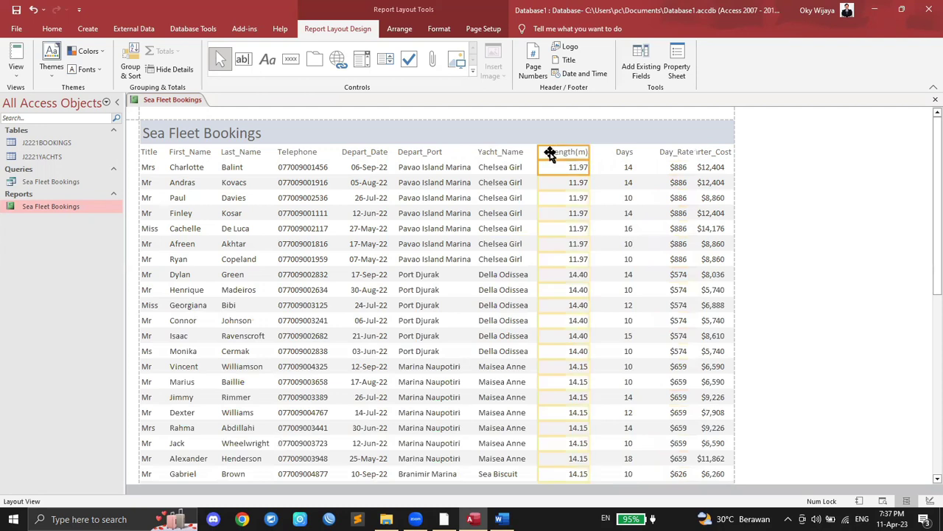
left_click_drag(585, 151, 575, 151)
left_click_drag(579, 156, 618, 151)
Step: Resize Day_Rate and widen Charter_Cost so both headings show in full
left_click(615, 154)
left_click(676, 153)
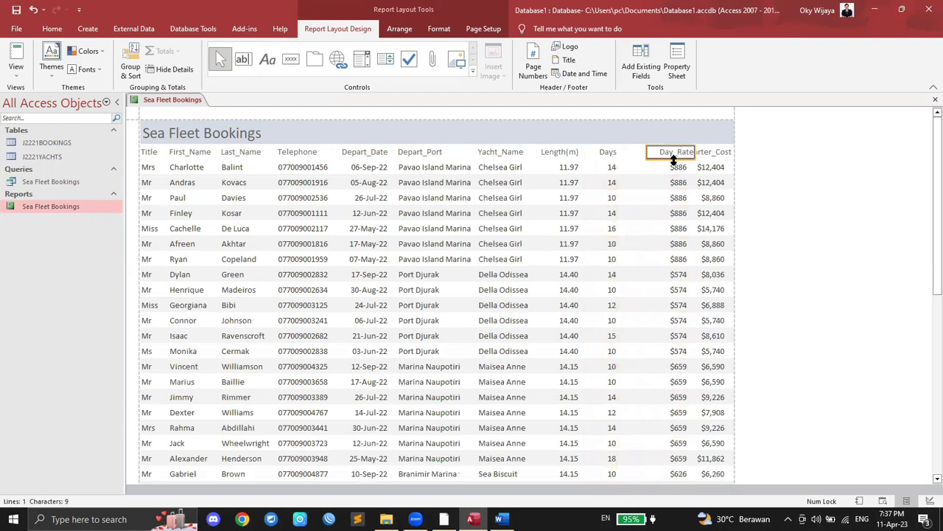
left_click_drag(642, 152, 628, 152)
left_click(697, 153)
left_click(677, 151)
mouse_move(695, 150)
left_mouse_down()
mouse_move(673, 151)
mouse_move(684, 158)
left_mouse_up()
left_click(697, 151)
left_click(703, 167)
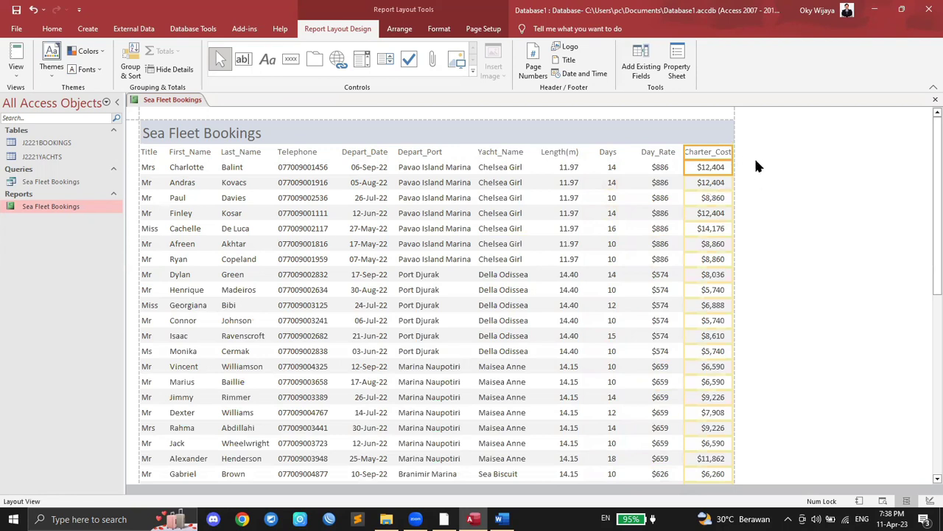
left_click_drag(683, 150, 677, 150)
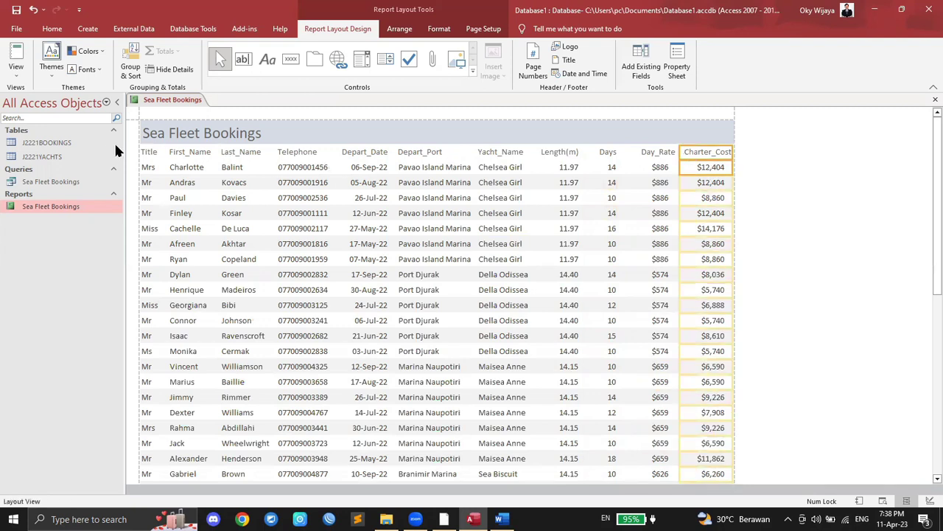
Step: Scroll through the finished report to check it, then return to the question paper PDF
scroll(659, 187, "down", 2)
scroll(660, 187, "down", 8)
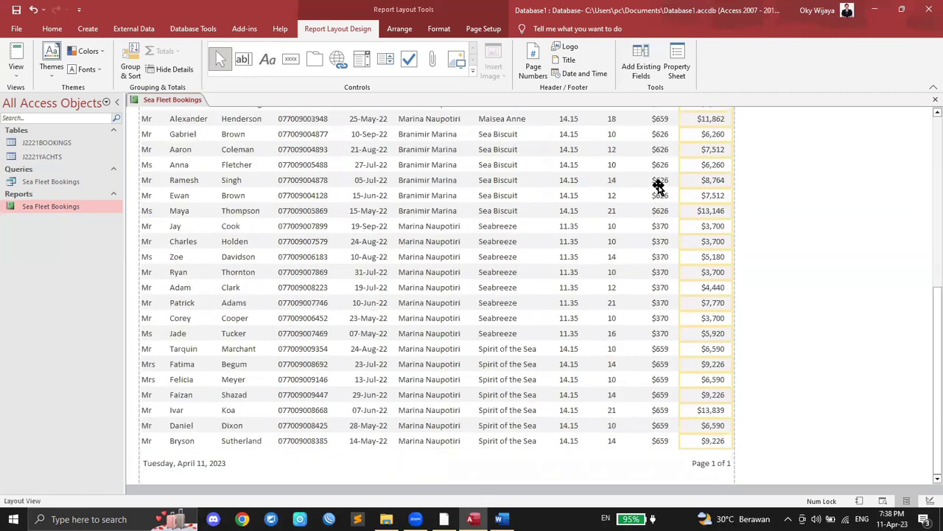
scroll(658, 187, "up", 10)
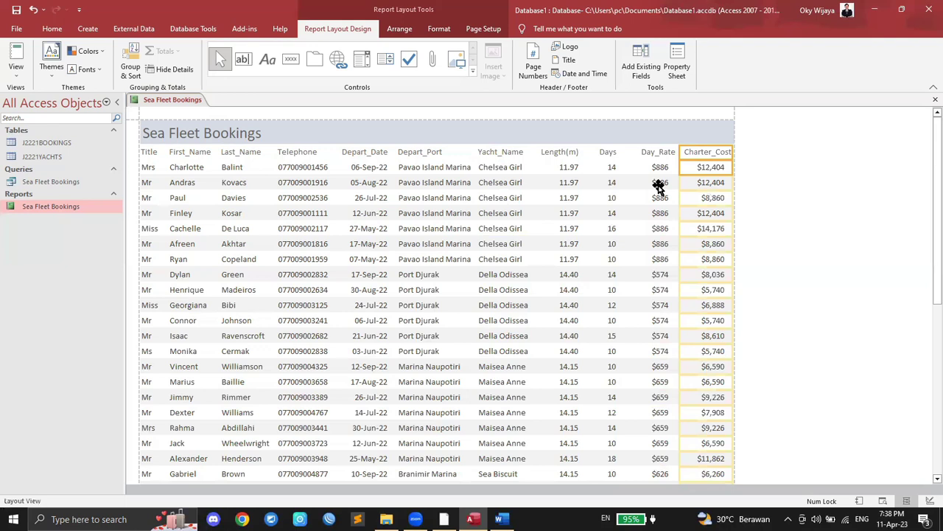
right_click(170, 99)
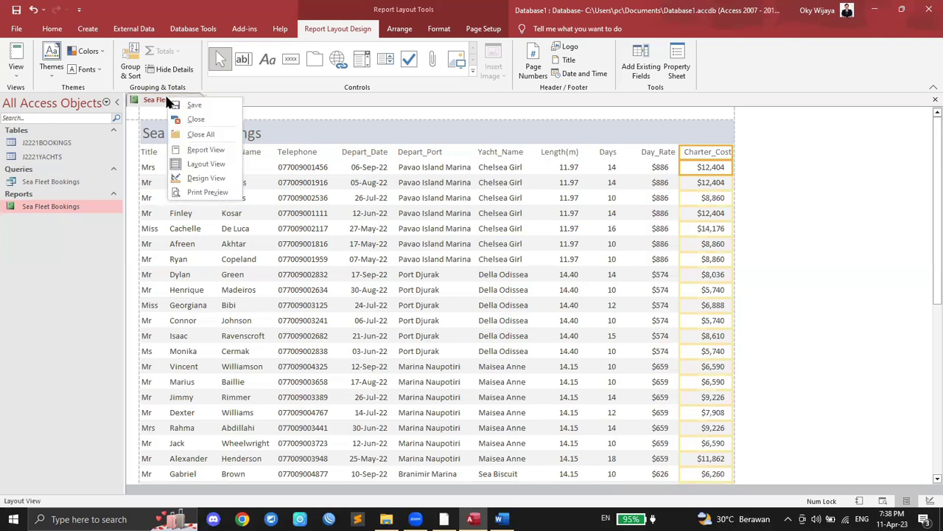
left_click(185, 105)
key("alt+Tab")
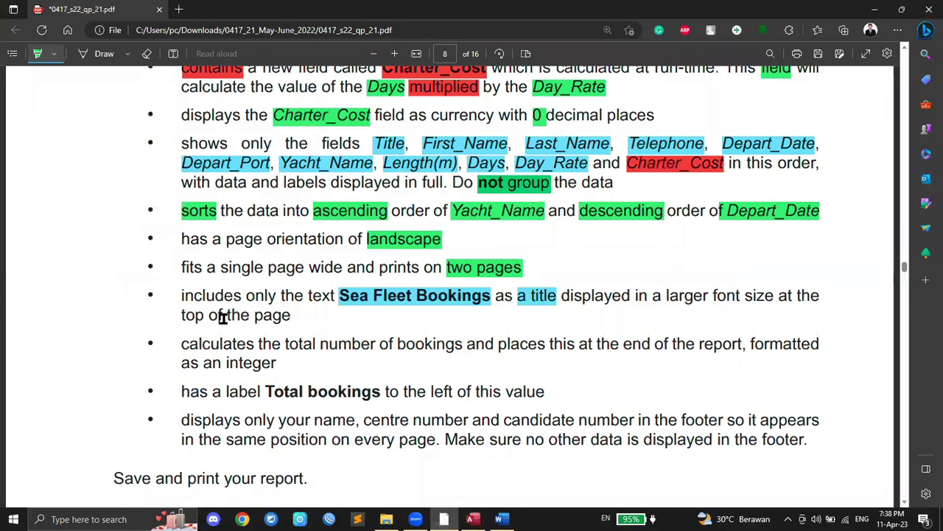
Step: Highlight 'top of the page', 'number' and 'integer' in the task PDF, then return to Access
left_click_drag(182, 316, 291, 317)
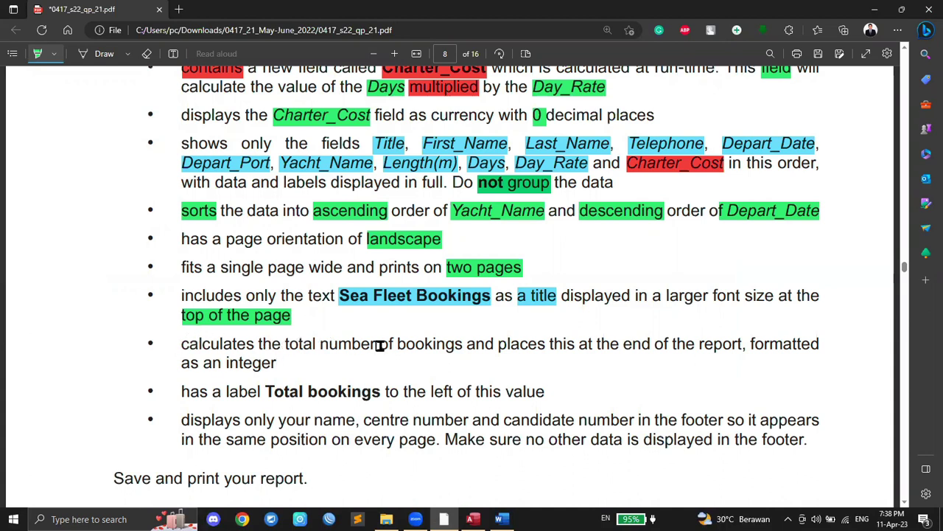
left_click_drag(320, 344, 459, 347)
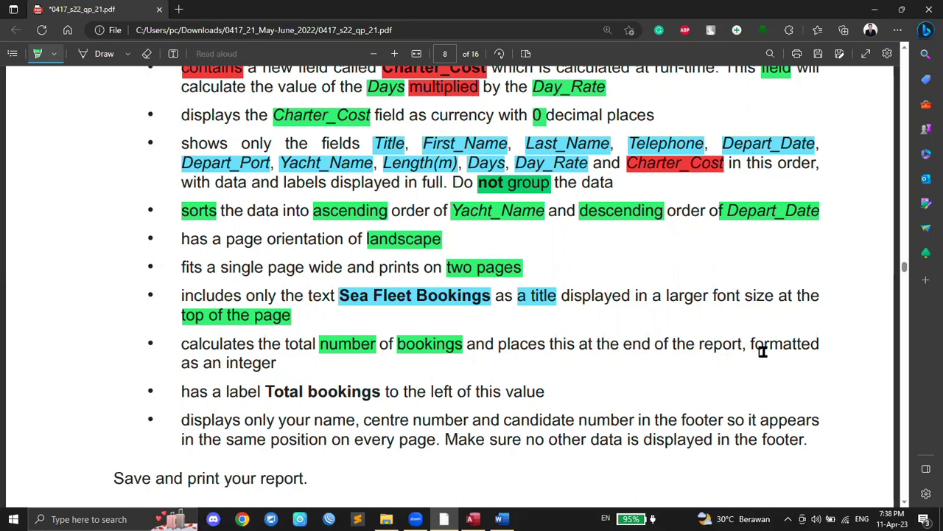
left_click_drag(227, 363, 274, 364)
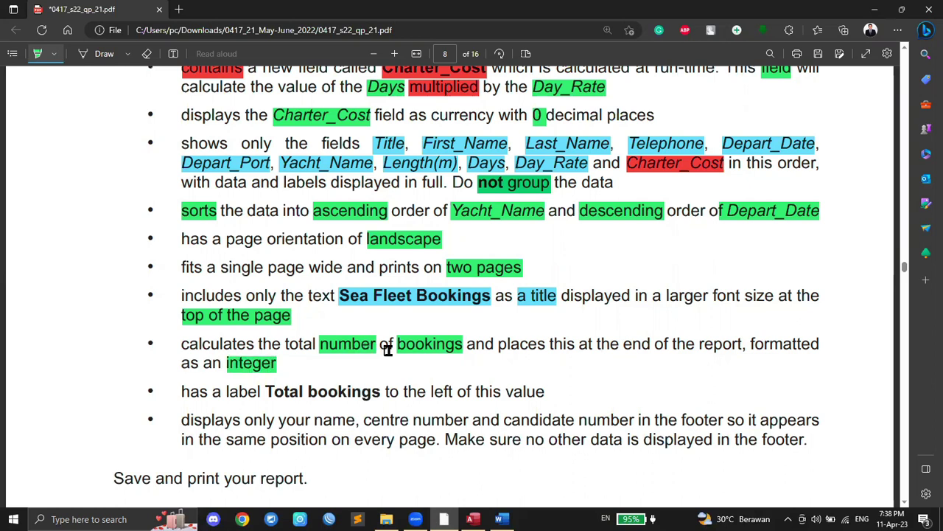
left_click(476, 517)
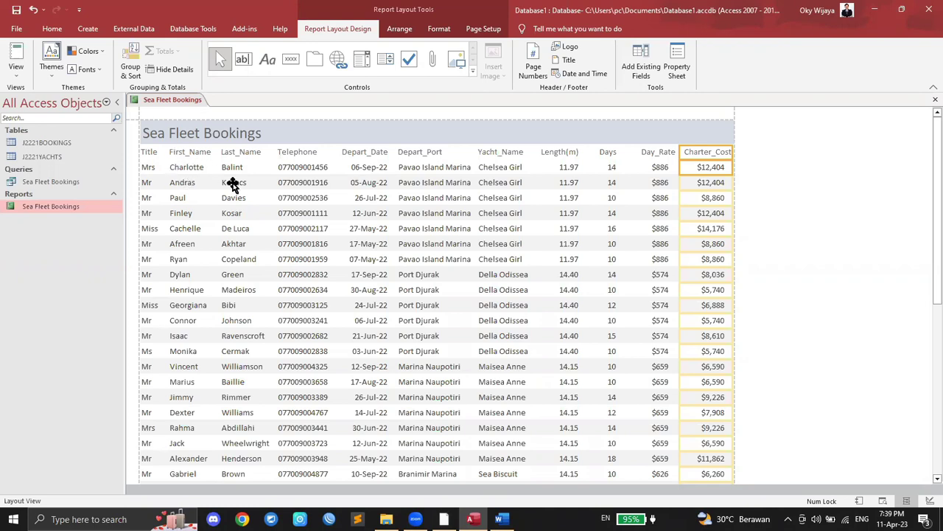
left_click(197, 165)
scroll(295, 248, "down", 6)
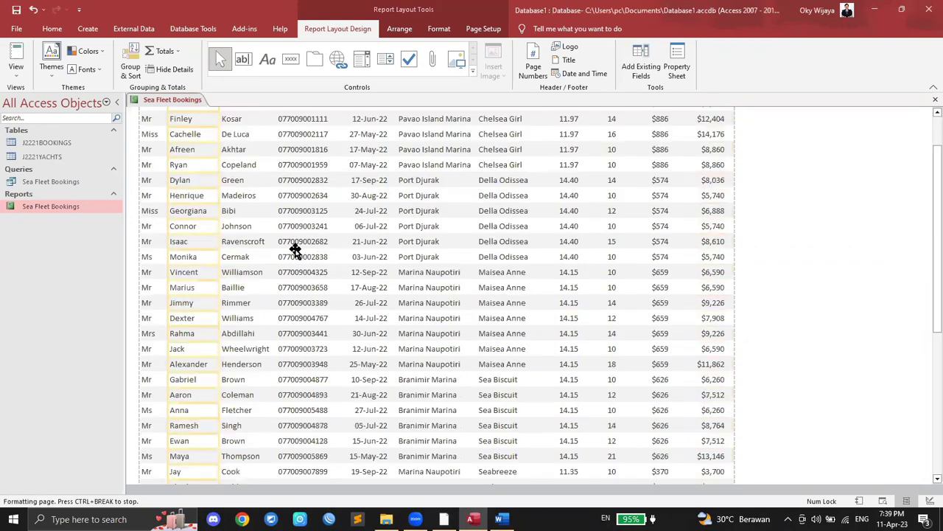
scroll(284, 248, "down", 2)
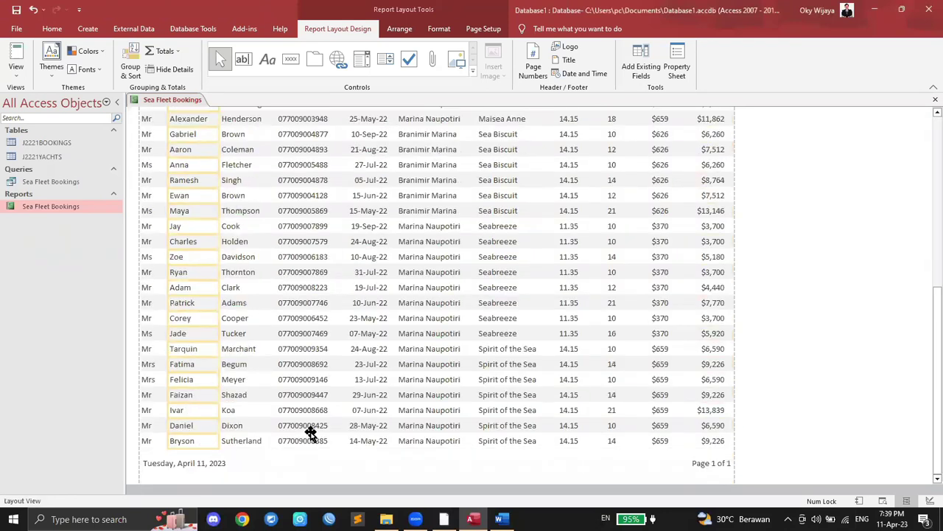
scroll(310, 434, "up", 8)
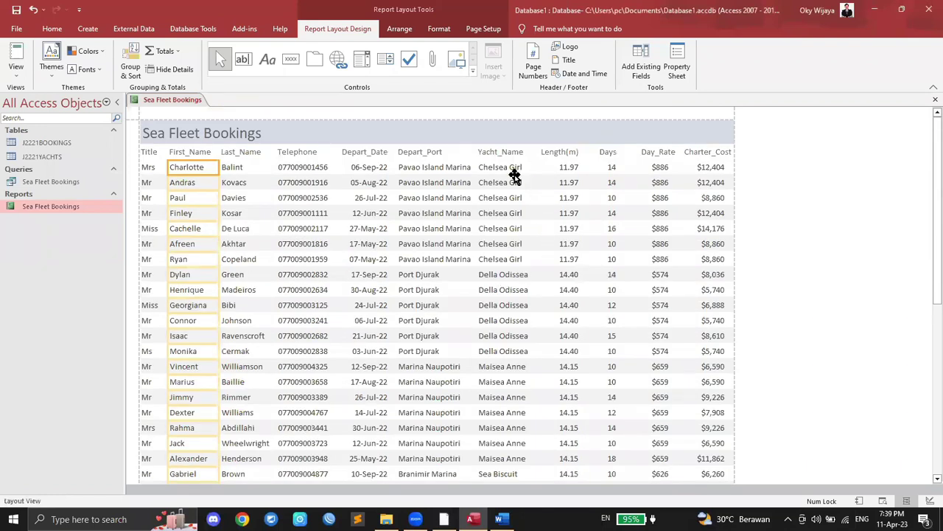
scroll(509, 179, "down", 10)
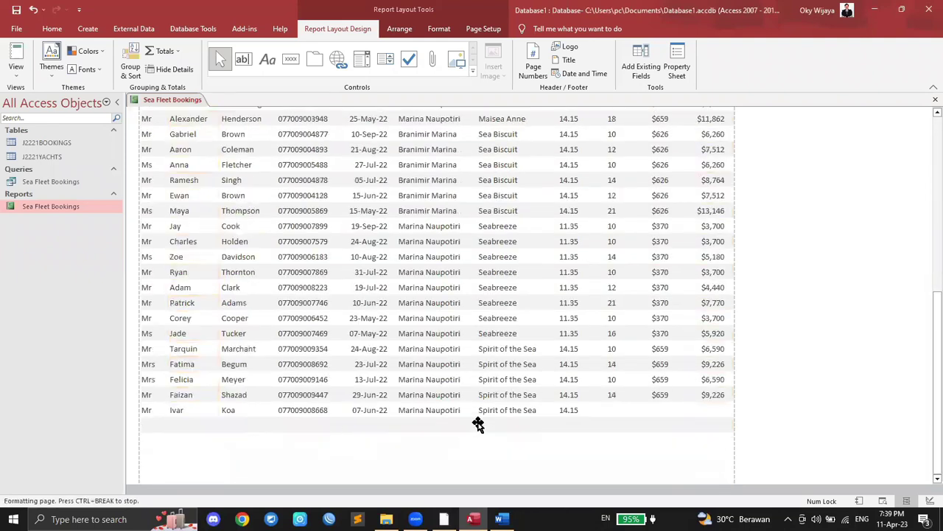
scroll(478, 424, "up", 10)
left_click(512, 165)
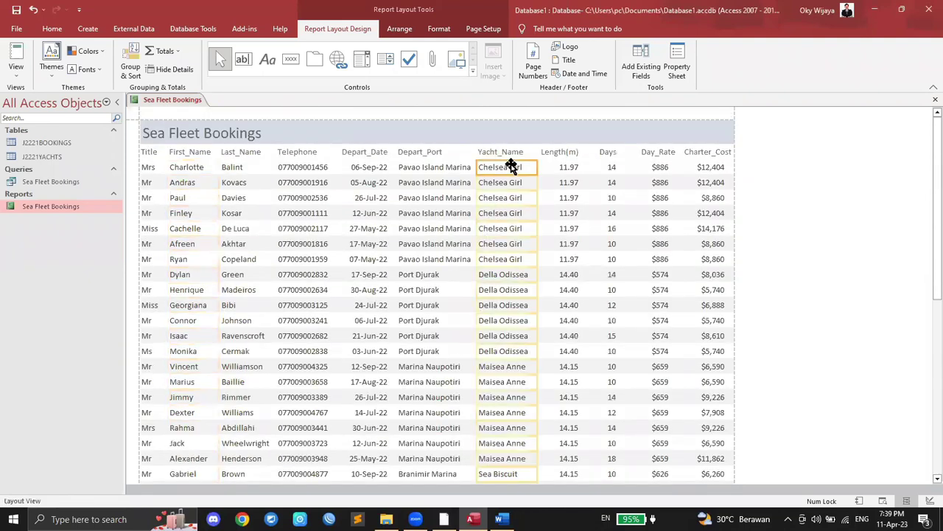
left_click(444, 519)
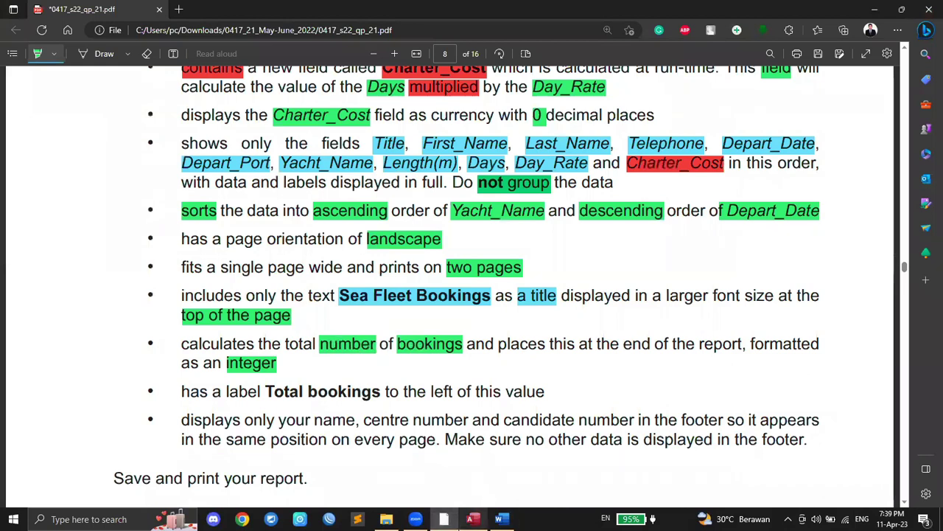
left_click(473, 519)
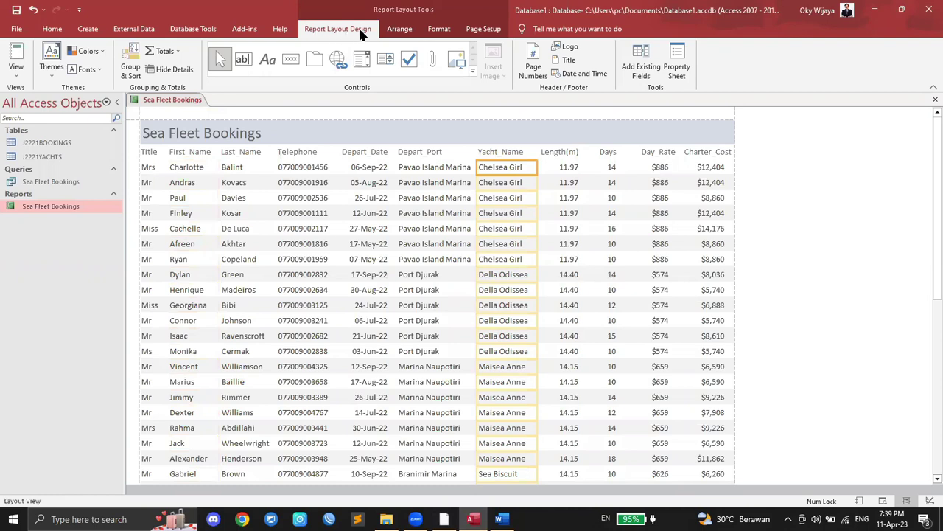
Step: Add a Count Records total under Yacht_Name, giving 41 at the report's end
left_click(176, 52)
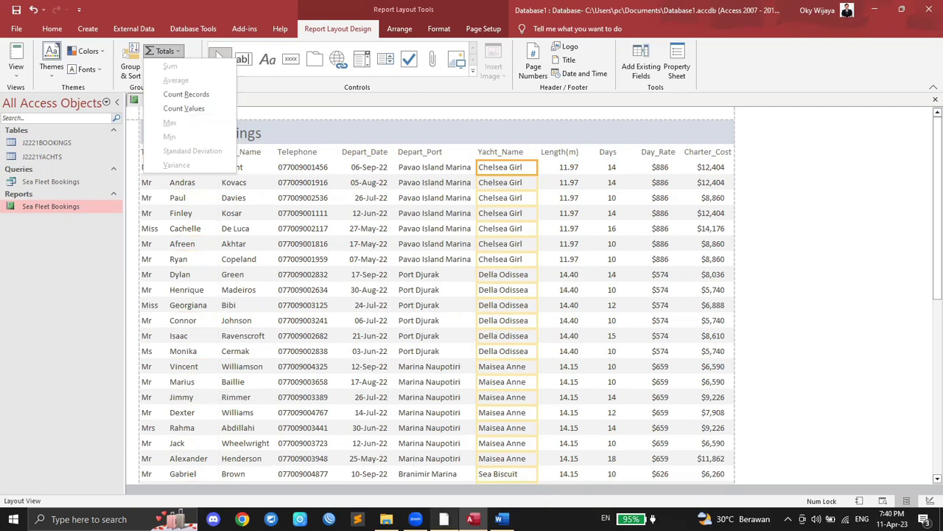
left_click(443, 519)
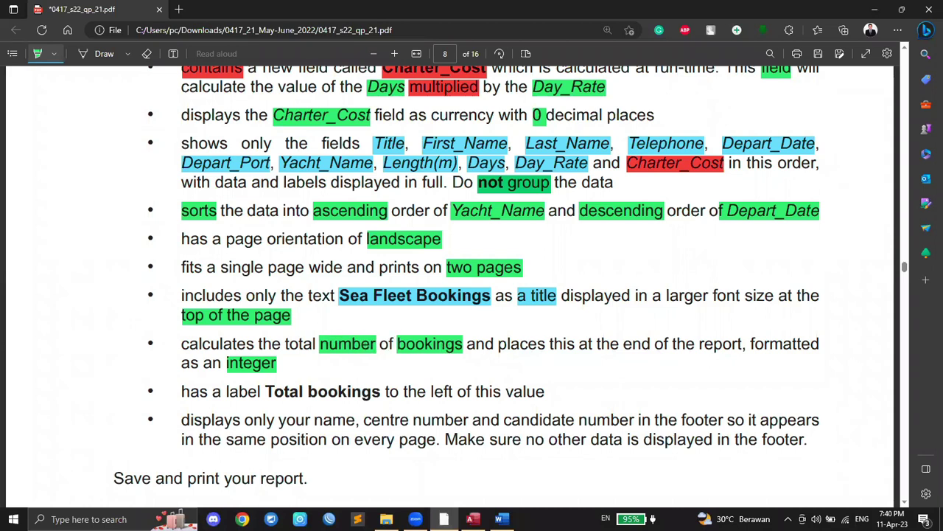
left_click(473, 519)
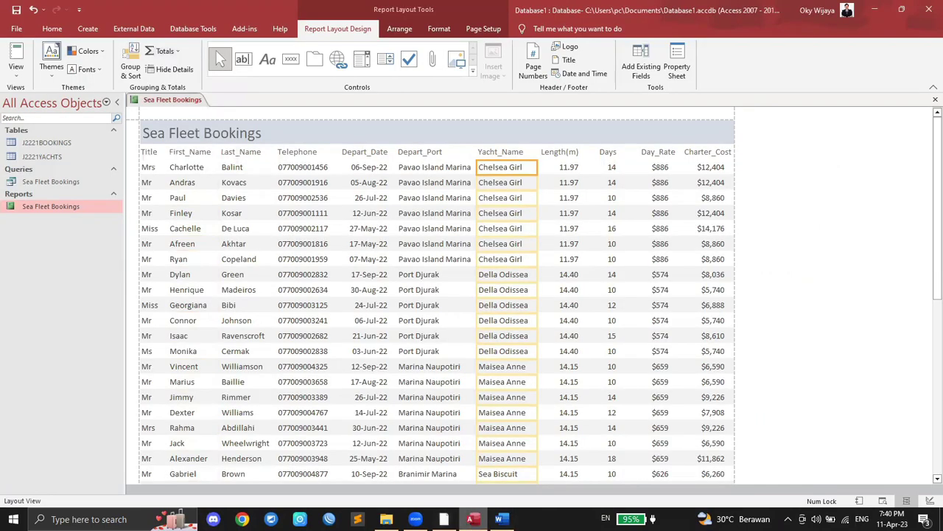
left_click(161, 51)
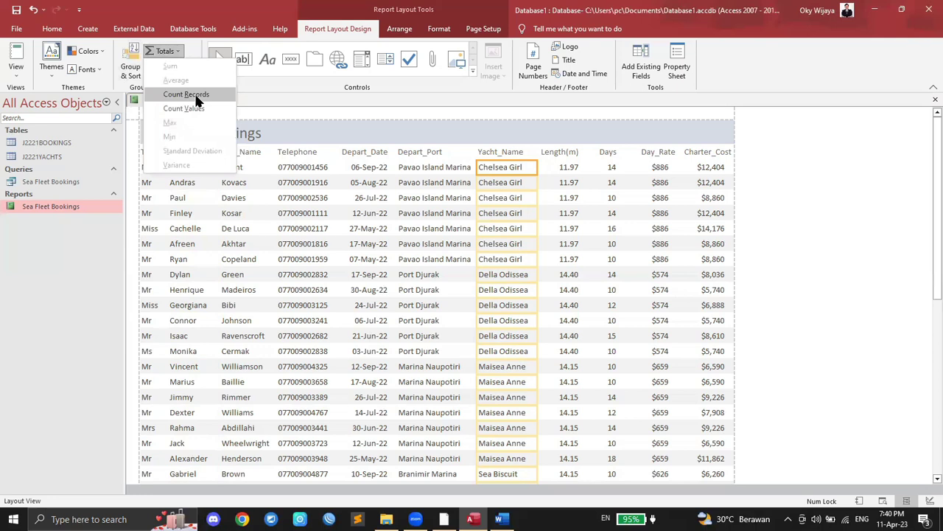
left_click(205, 102)
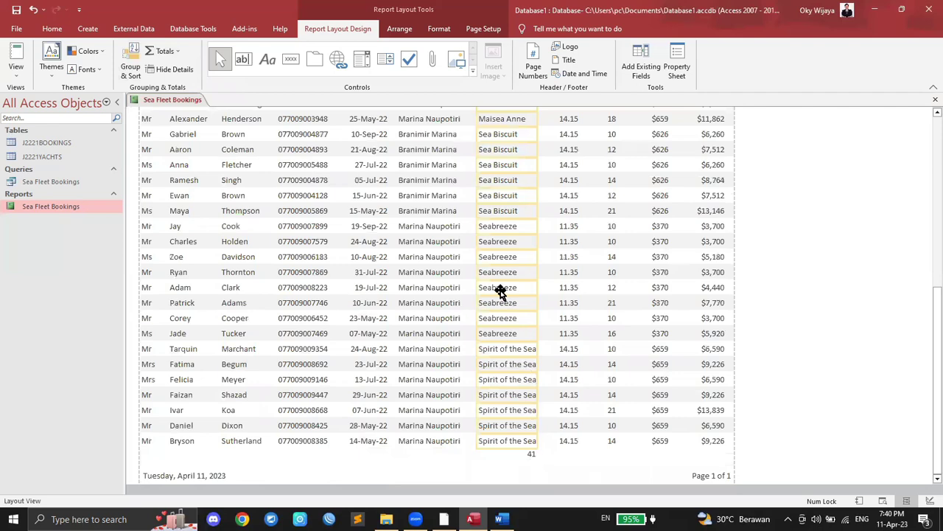
scroll(500, 284, "up", 3)
scroll(500, 284, "up", 5)
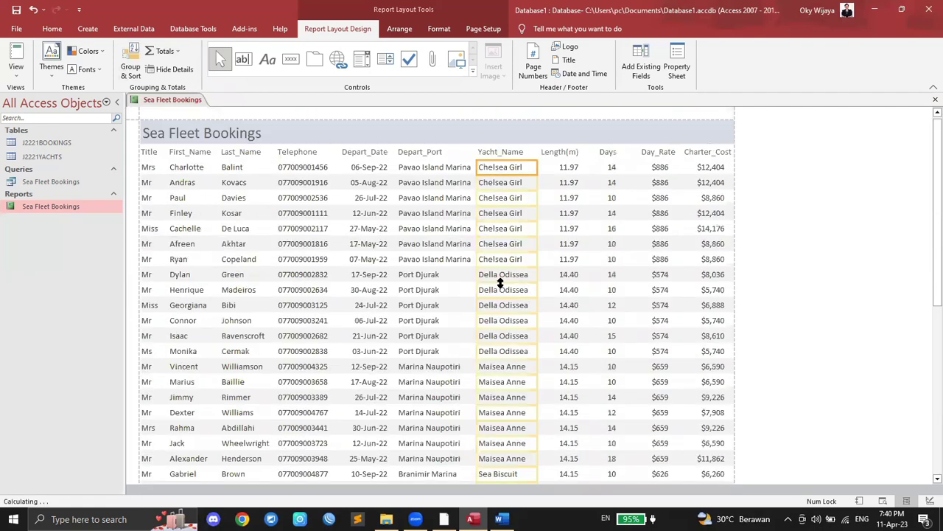
scroll(500, 284, "down", 10)
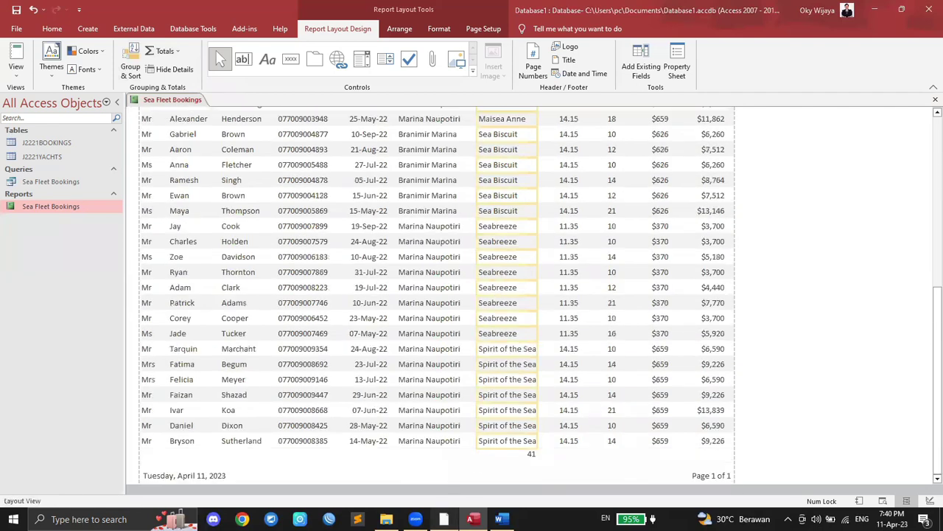
Step: Highlight the word 'label' in the Total bookings requirement of the task sheet
left_click(443, 519)
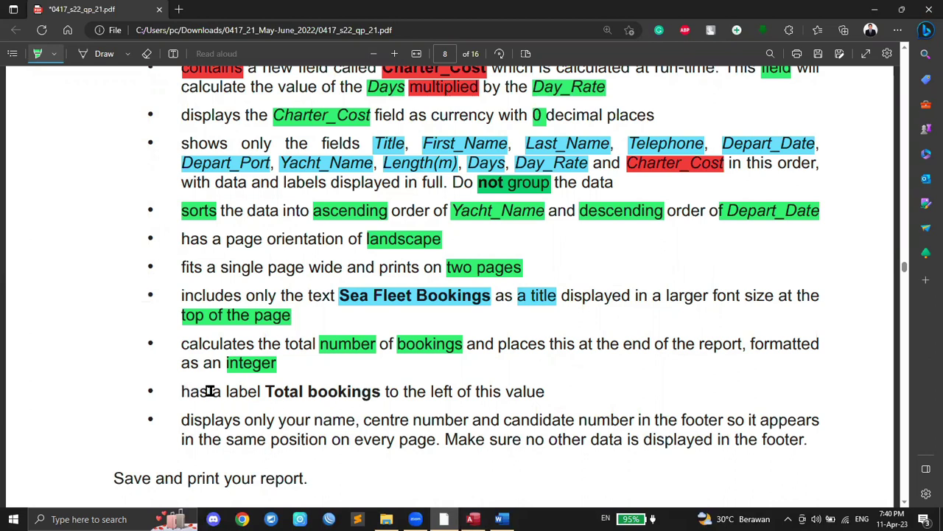
left_click_drag(225, 392, 262, 391)
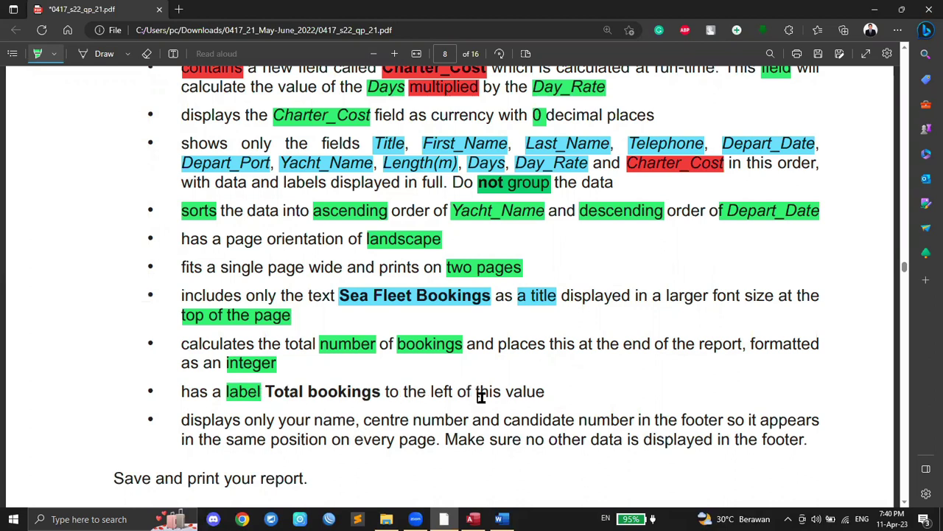
left_click(472, 519)
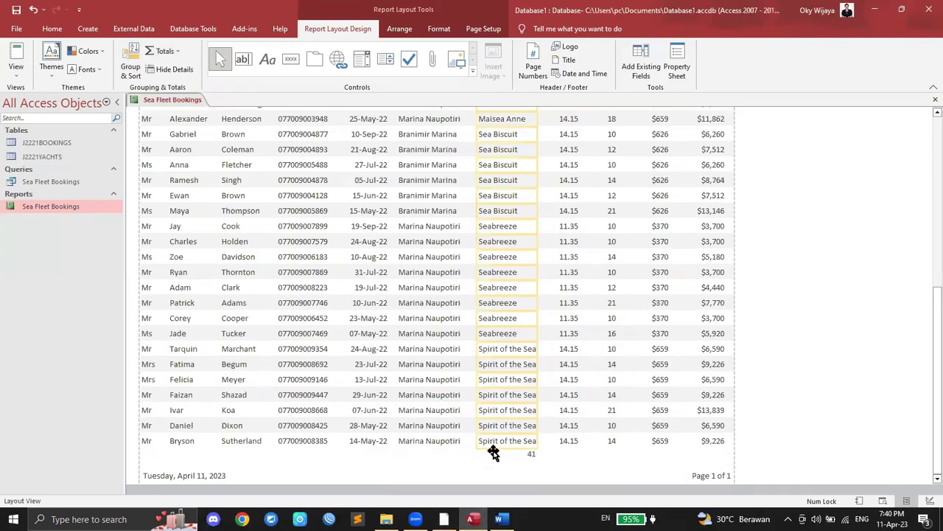
left_click(444, 519)
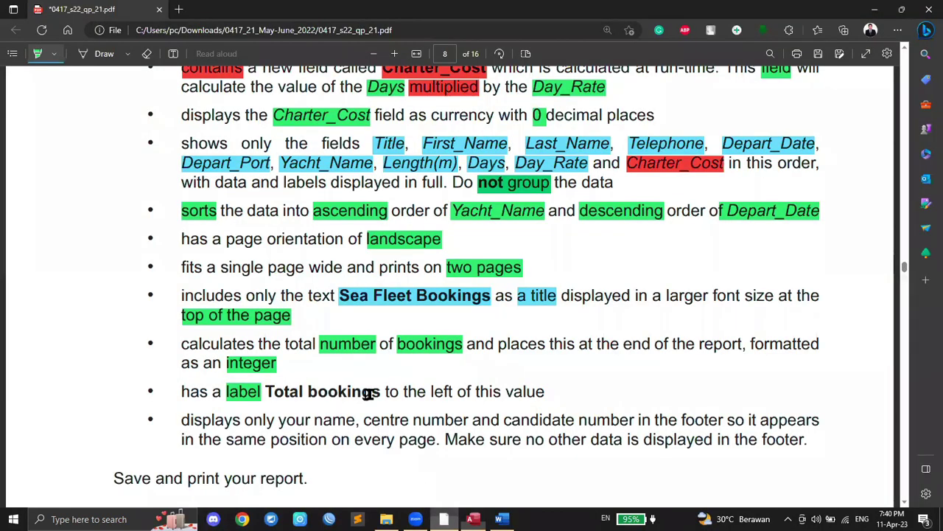
left_click(473, 519)
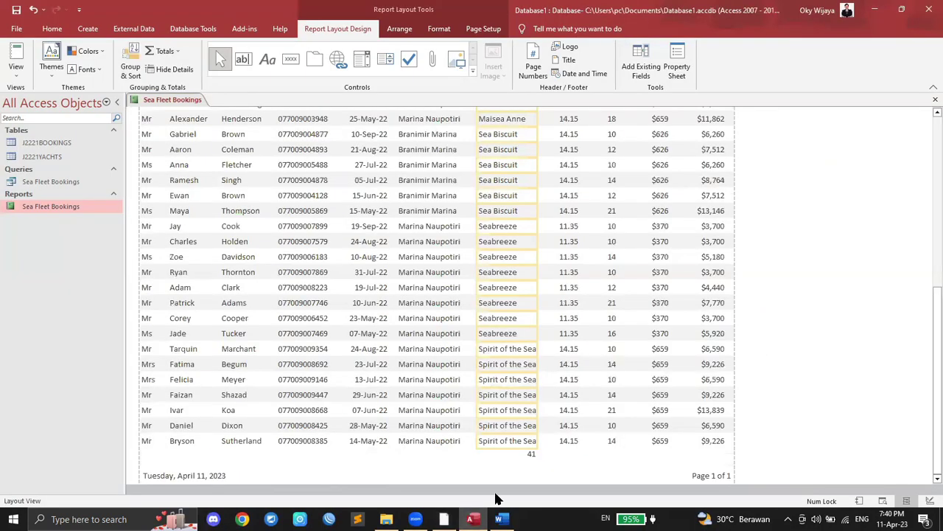
Step: Save and close the Sea Fleet Bookings report
left_click(268, 60)
scroll(297, 111, "up", 1)
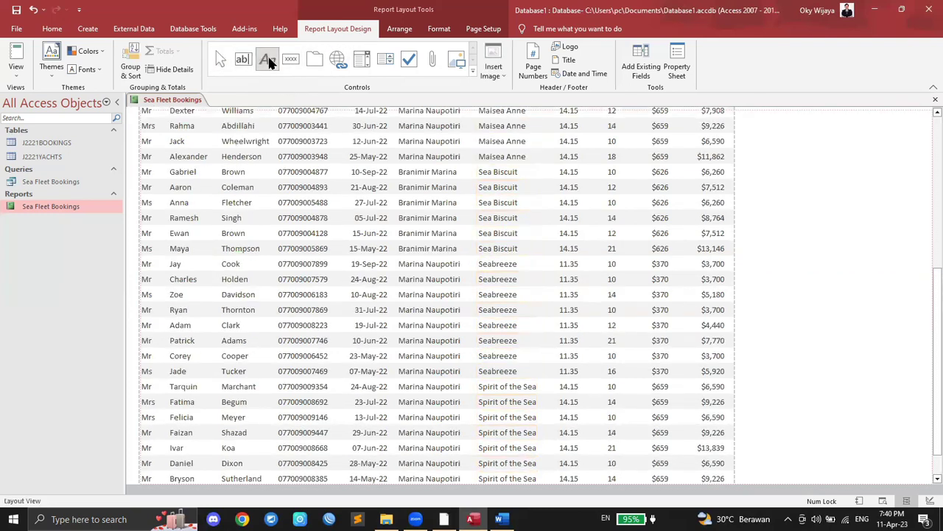
scroll(324, 185, "down", 1)
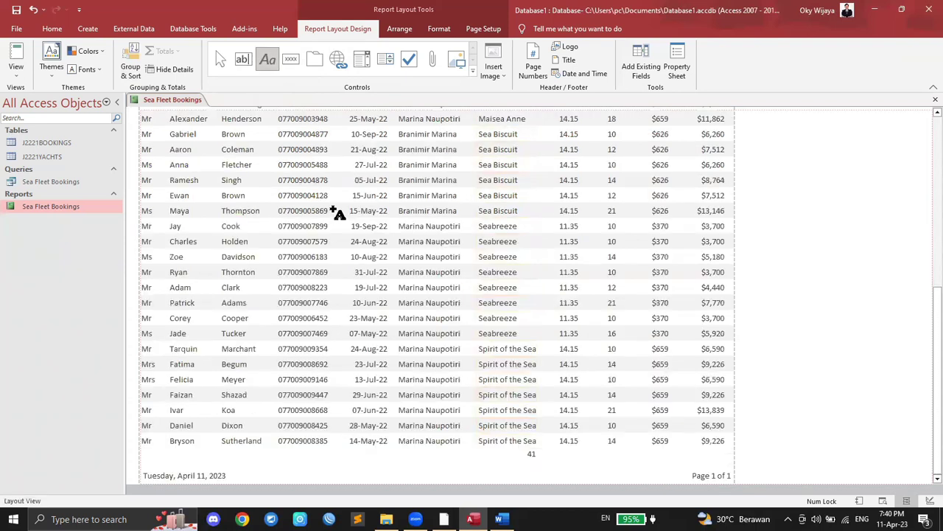
right_click(165, 101)
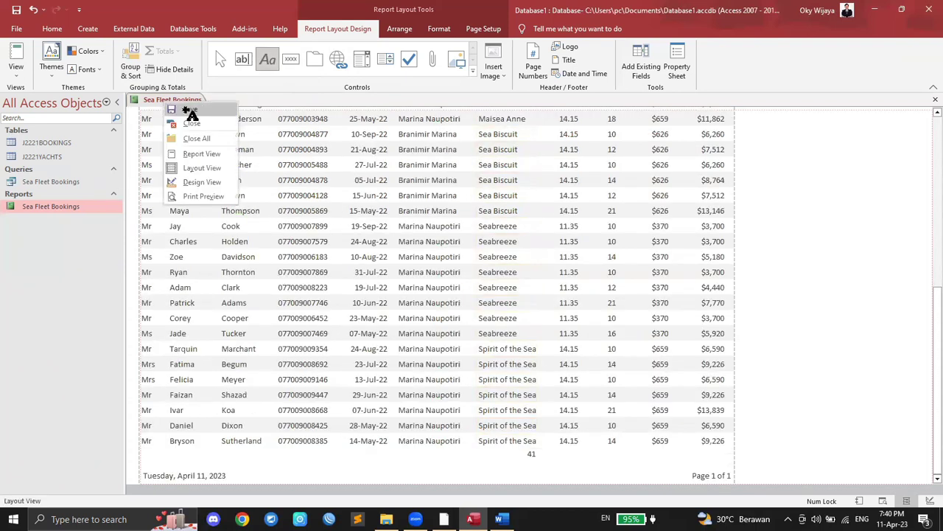
left_click(190, 110)
right_click(172, 101)
left_click(190, 123)
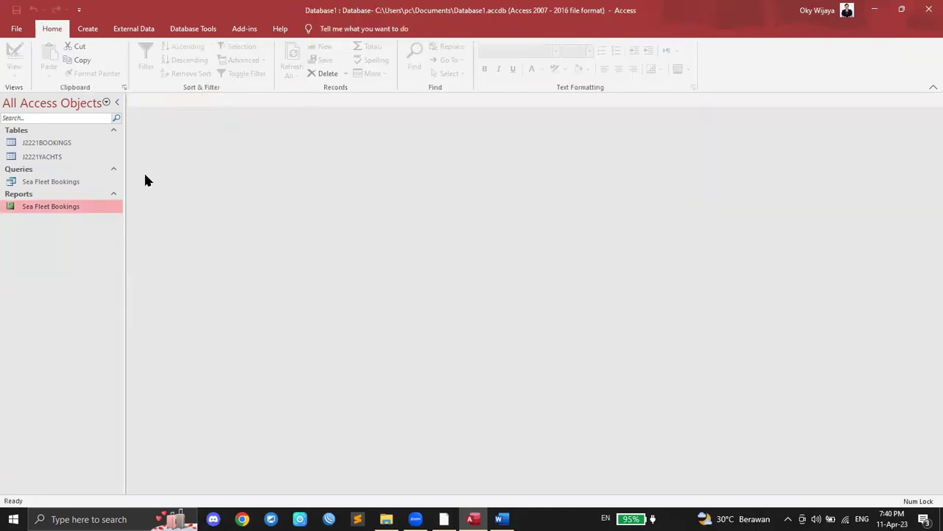
Step: Reopen the report in Design View and add a 'Total Bookings:' label in the Report Footer
right_click(64, 208)
left_click(102, 245)
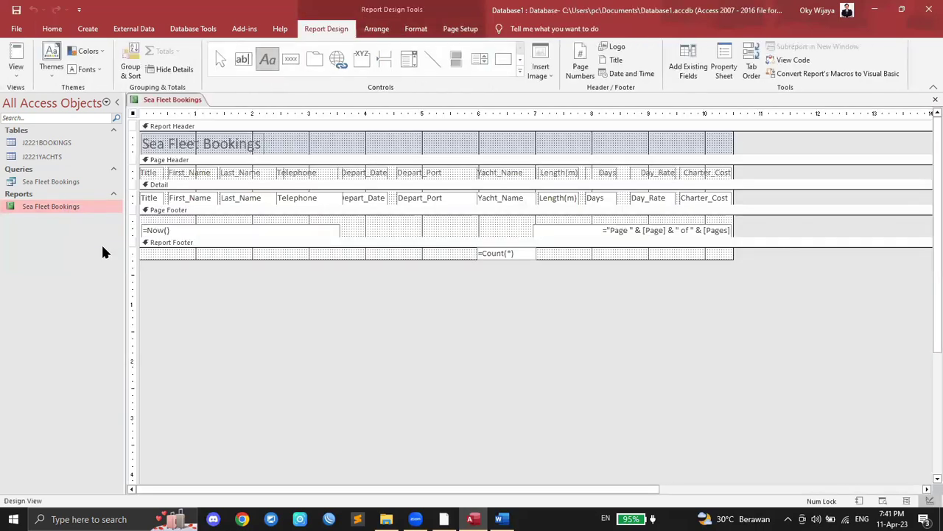
left_click(269, 61)
left_click_drag(374, 248, 431, 259)
left_click_drag(468, 258, 476, 259)
key("alt+Tab")
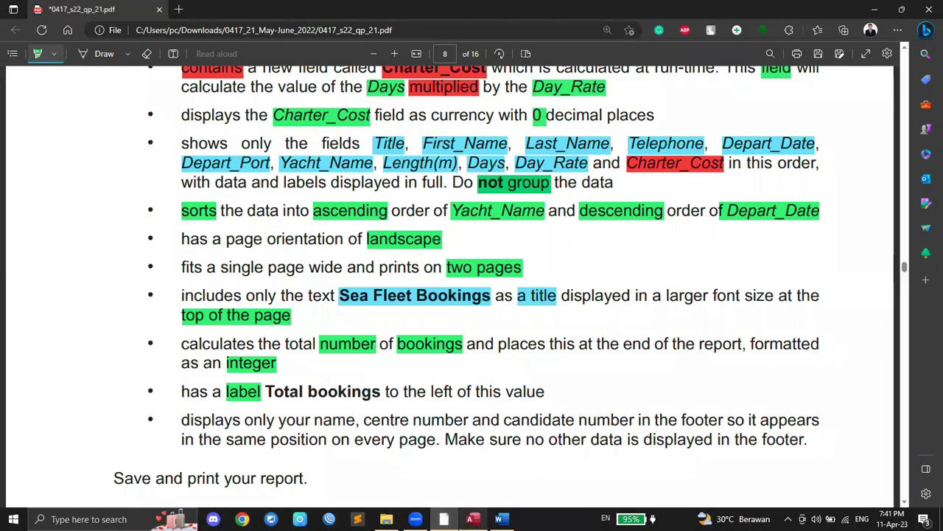
key("alt+Tab")
type("Total Bookings:")
left_click(464, 288)
Step: Resize the Total Bookings: label to sit just left of the =Count(*) total
left_click(450, 252)
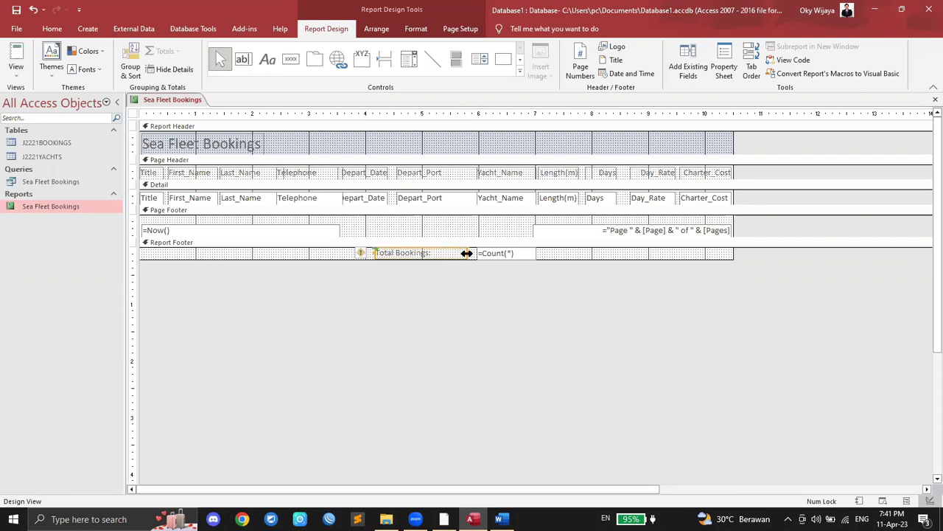
mouse_move(450, 252)
left_mouse_down()
mouse_move(408, 253)
mouse_move(465, 260)
left_mouse_up()
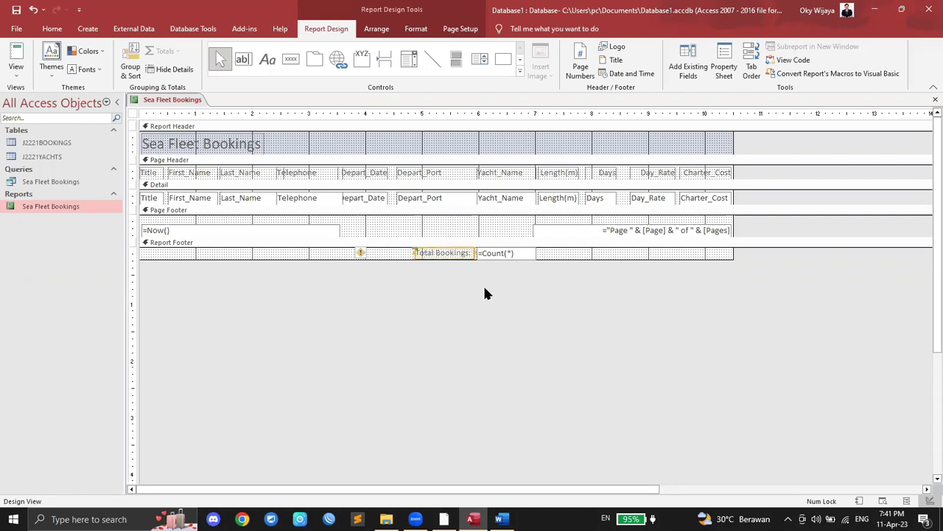
right_click(177, 100)
left_click(179, 99)
right_click(179, 100)
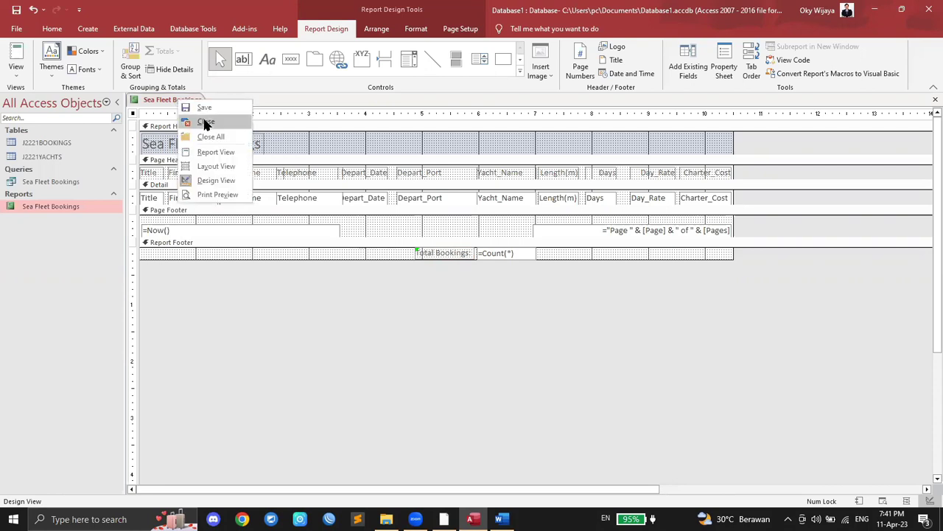
Step: Close the design and open the finished report to review it against the task sheet
left_click(204, 123)
right_click(67, 206)
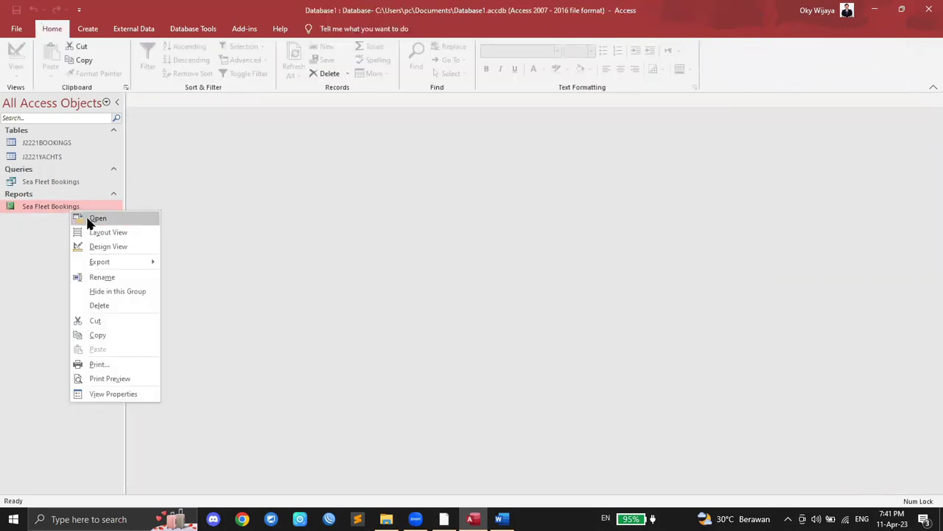
left_click(88, 221)
scroll(436, 262, "down", 8)
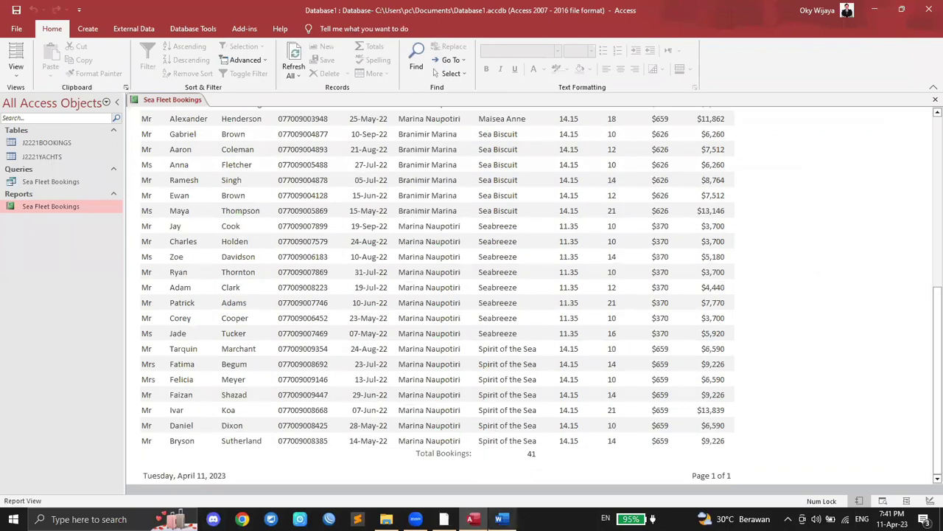
left_click(475, 424)
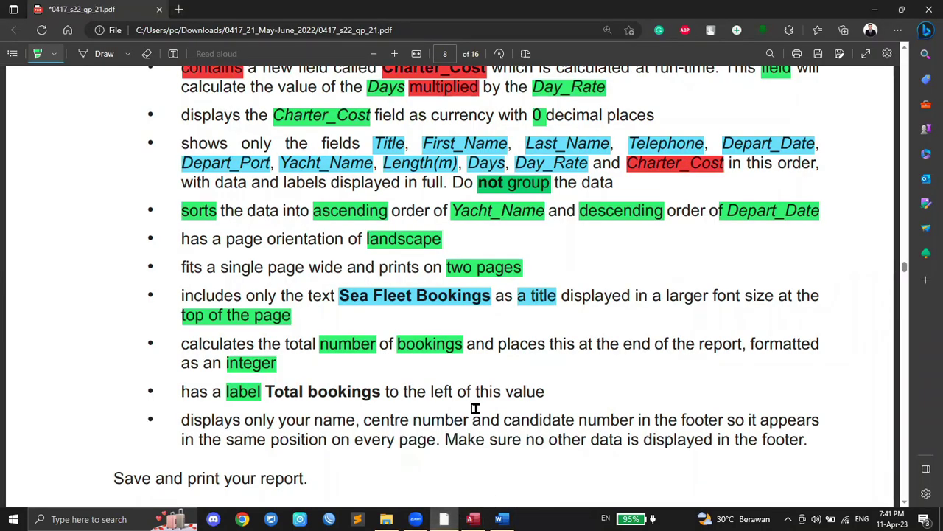
key("alt+Tab")
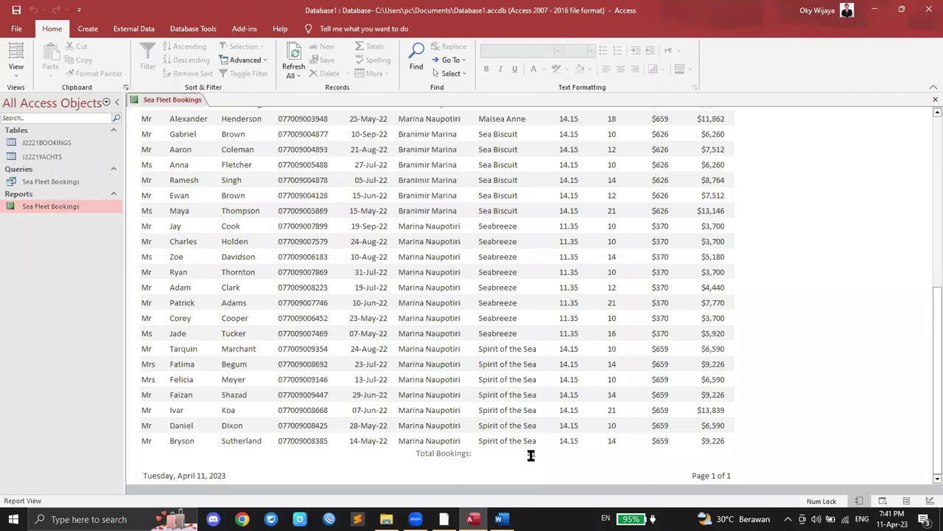
Step: In Layout View, left-align the 41 total value beside Total Bookings:
right_click(156, 104)
left_click(174, 121)
right_click(59, 206)
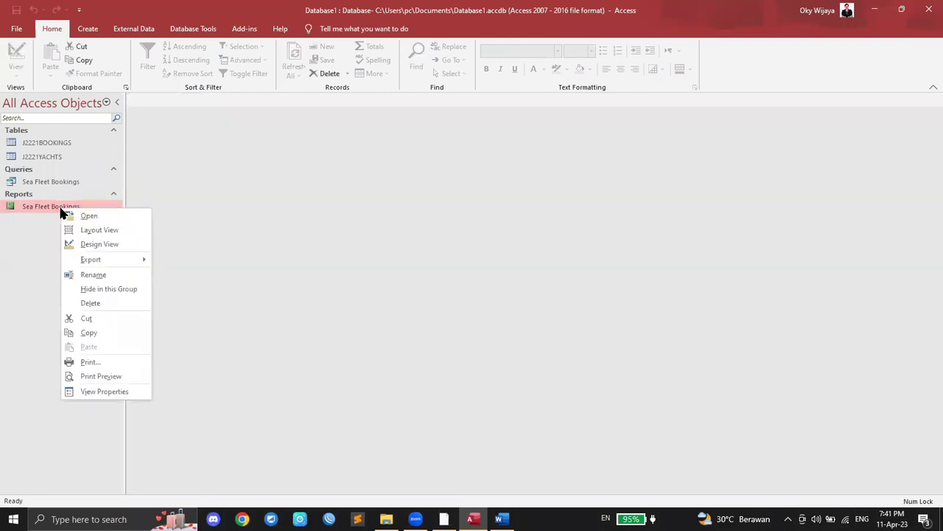
left_click(100, 229)
scroll(385, 274, "down", 5)
scroll(386, 274, "down", 3)
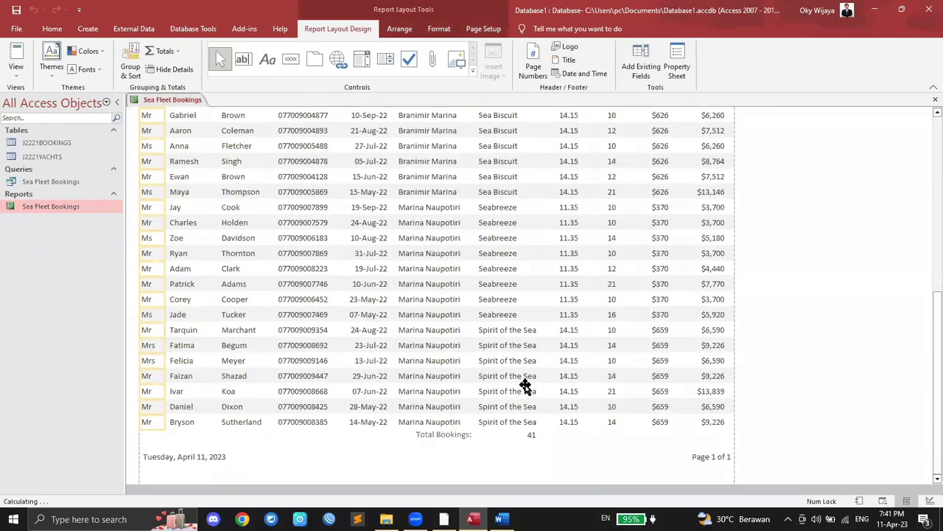
left_click(529, 434)
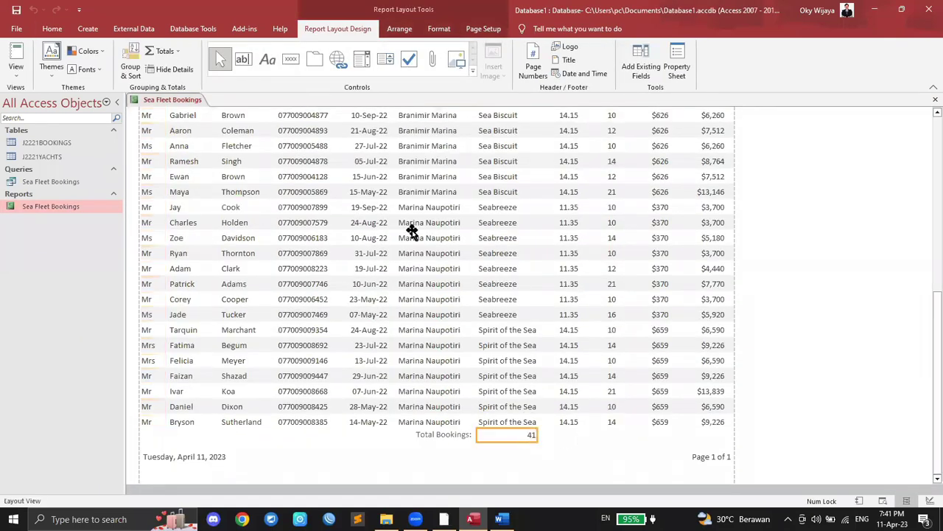
left_click(53, 28)
left_click(607, 66)
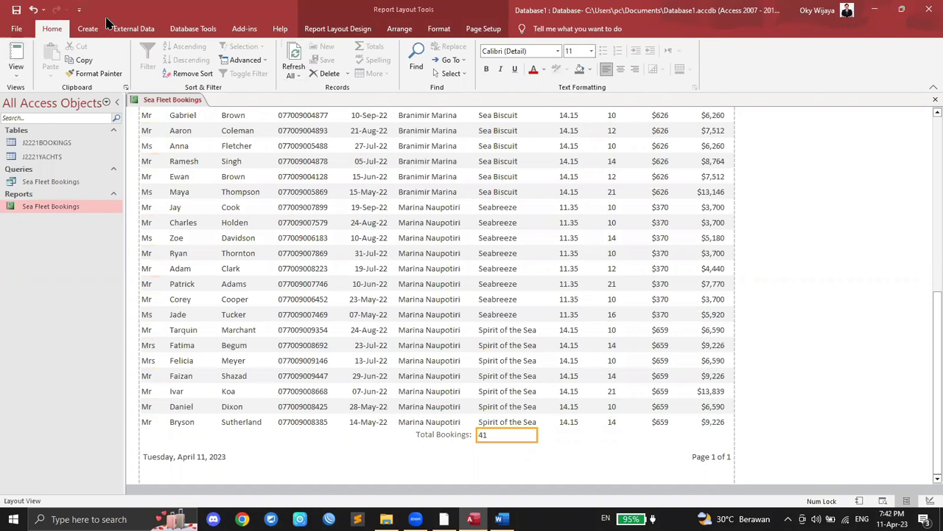
left_click(376, 31)
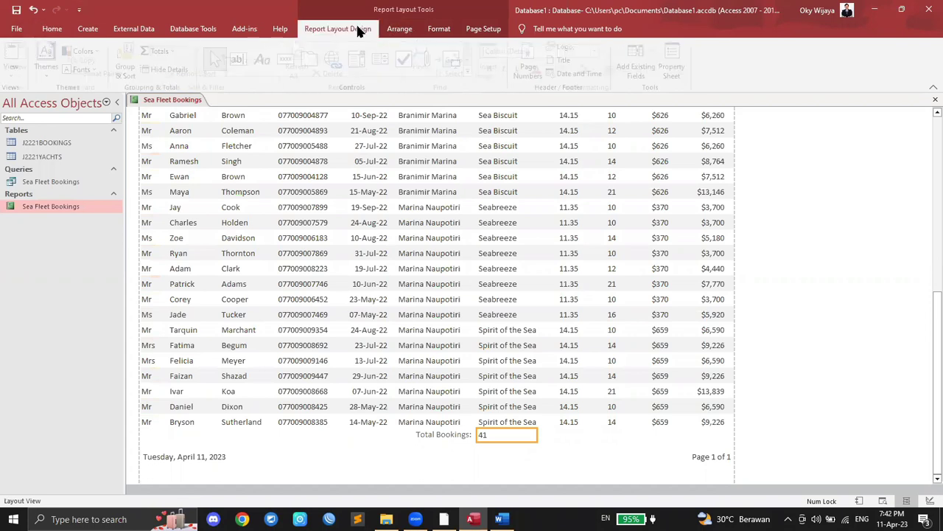
Step: Close the report and reopen Sea Fleet Bookings in Report View
right_click(61, 205)
right_click(156, 99)
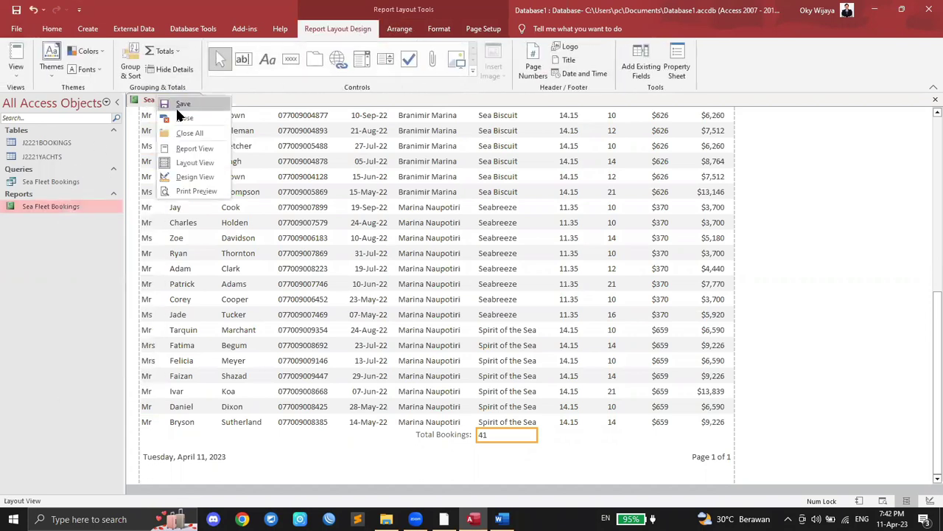
left_click(157, 100)
right_click(159, 100)
left_click(189, 120)
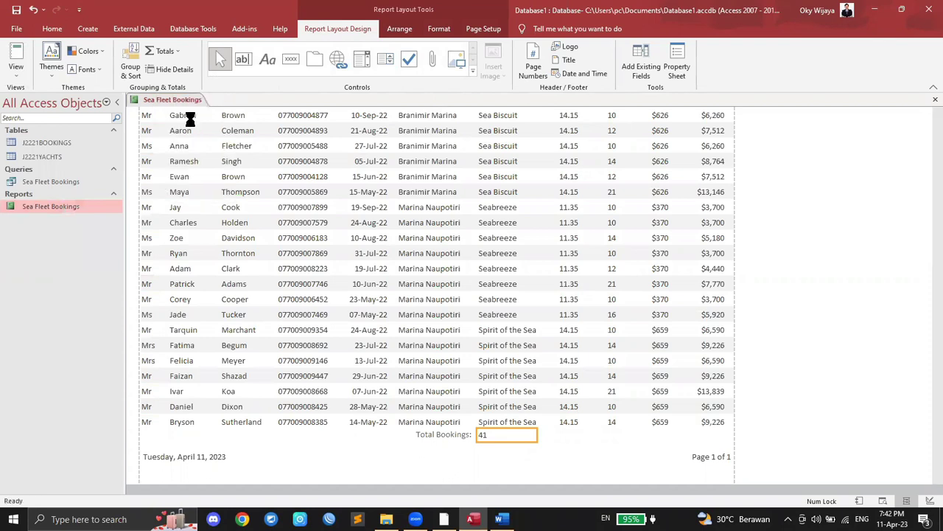
double_click(74, 206)
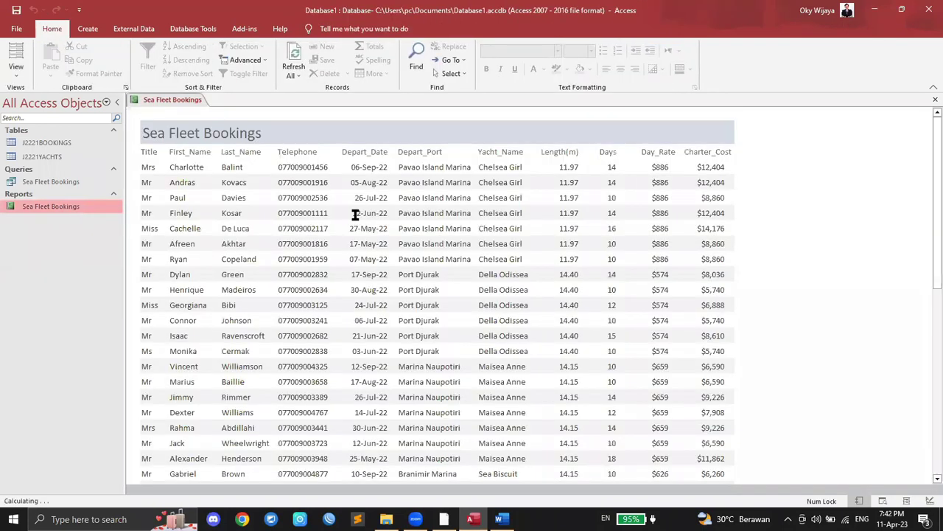
Step: Highlight the name, centre number and candidate number requirement in the task PDF
scroll(355, 212, "down", 10)
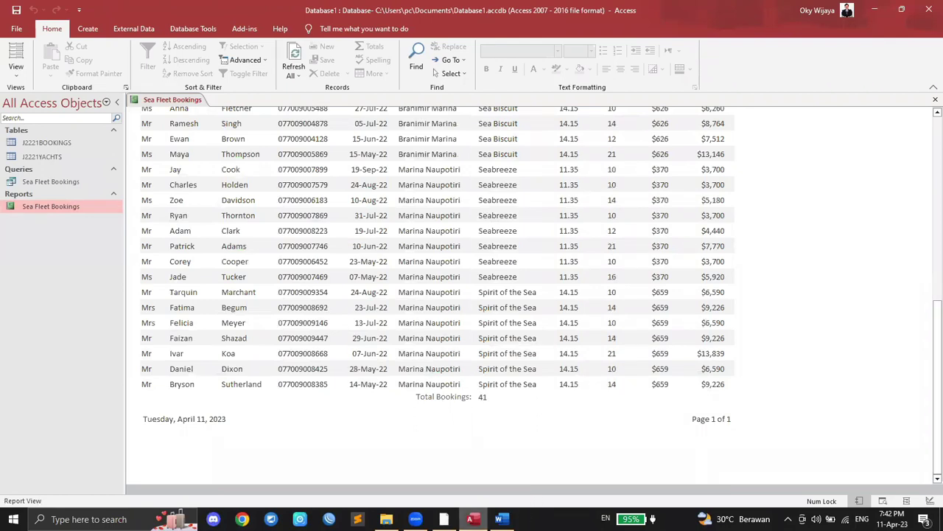
mouse_move(444, 519)
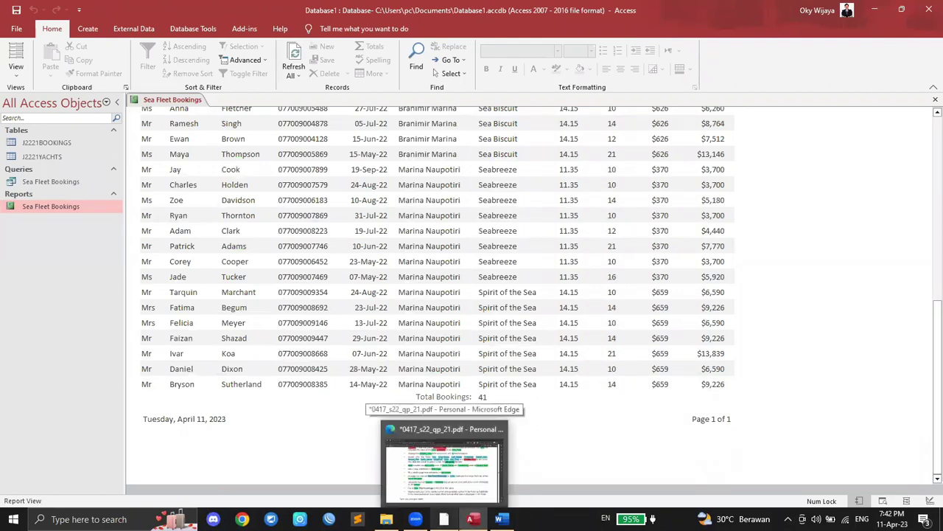
left_click(460, 499)
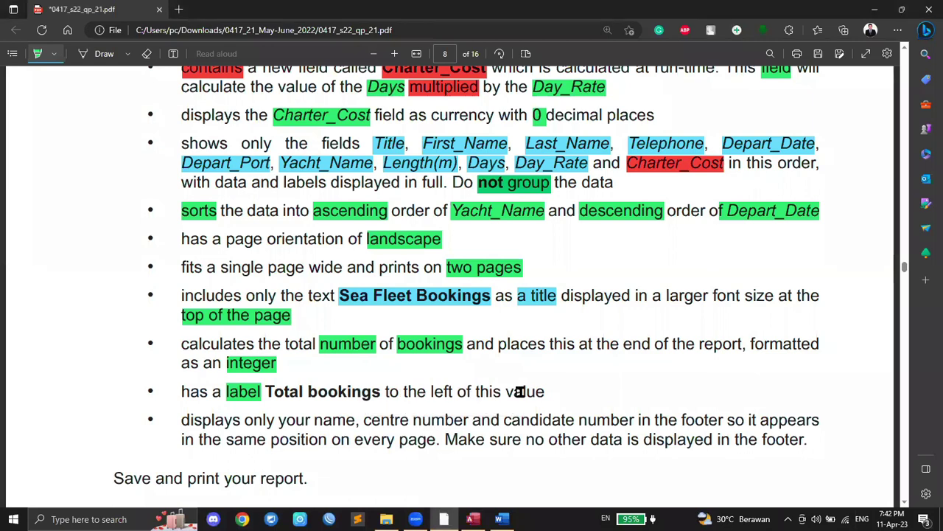
scroll(390, 373, "down", 2)
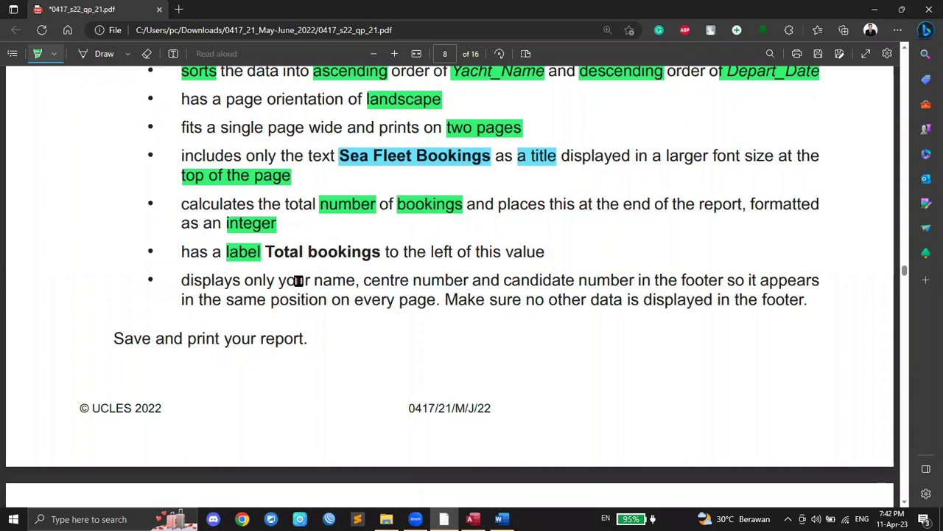
left_click_drag(315, 280, 641, 278)
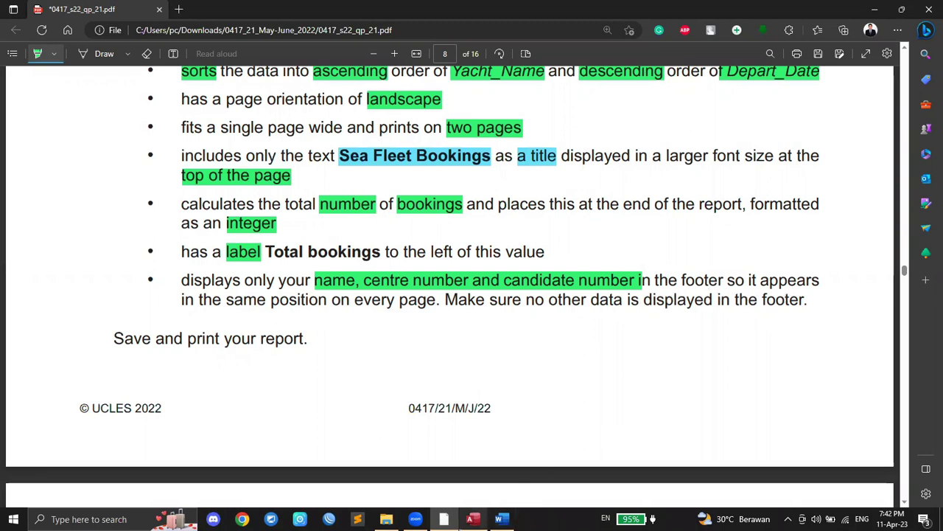
left_click(473, 519)
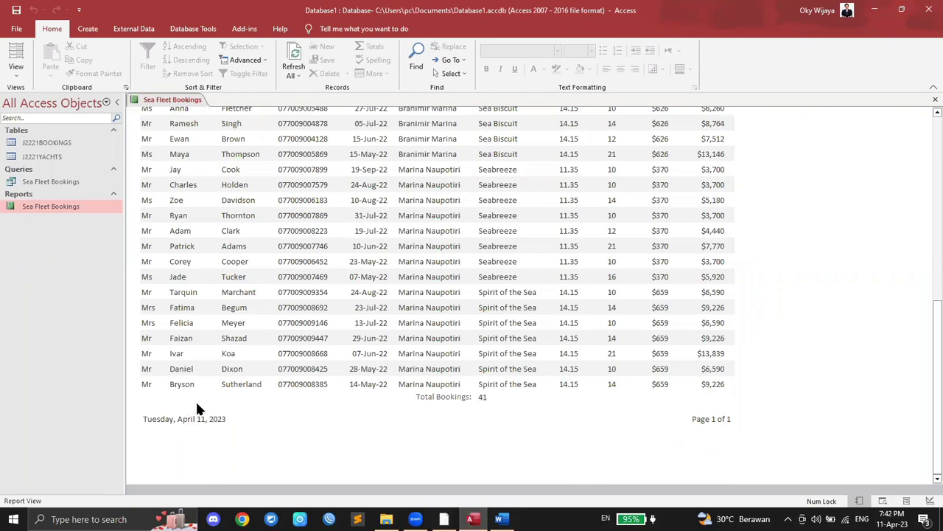
Step: Highlight both mentions of 'footer' in the task sheet
scroll(211, 431, "up", 5)
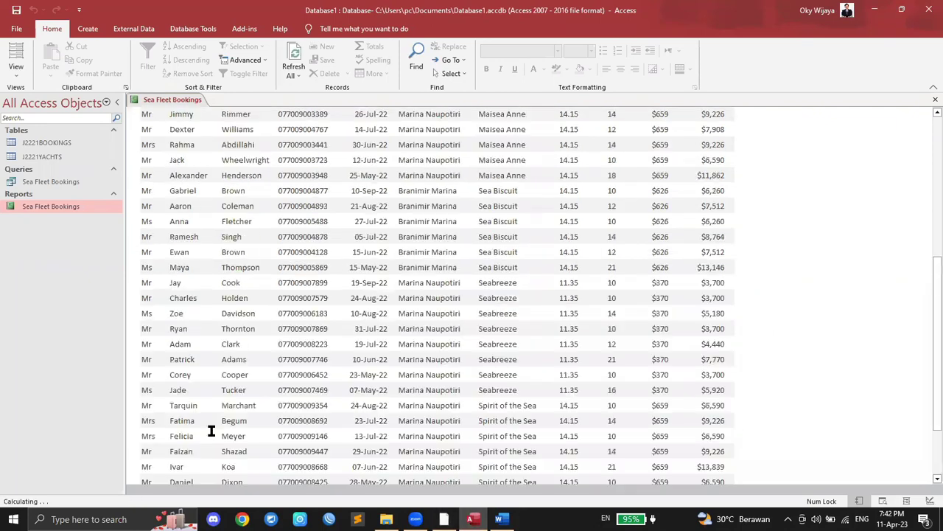
scroll(203, 423, "down", 4)
scroll(201, 421, "down", 2)
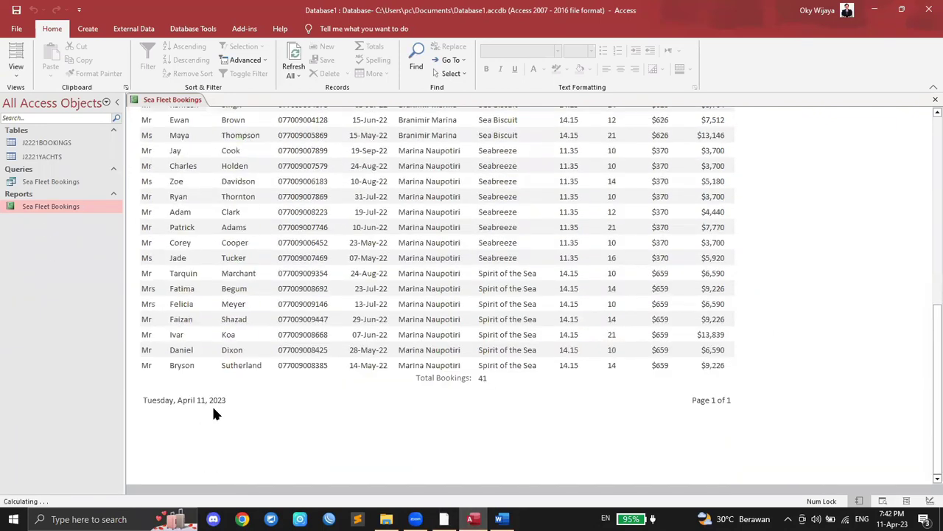
left_click(444, 519)
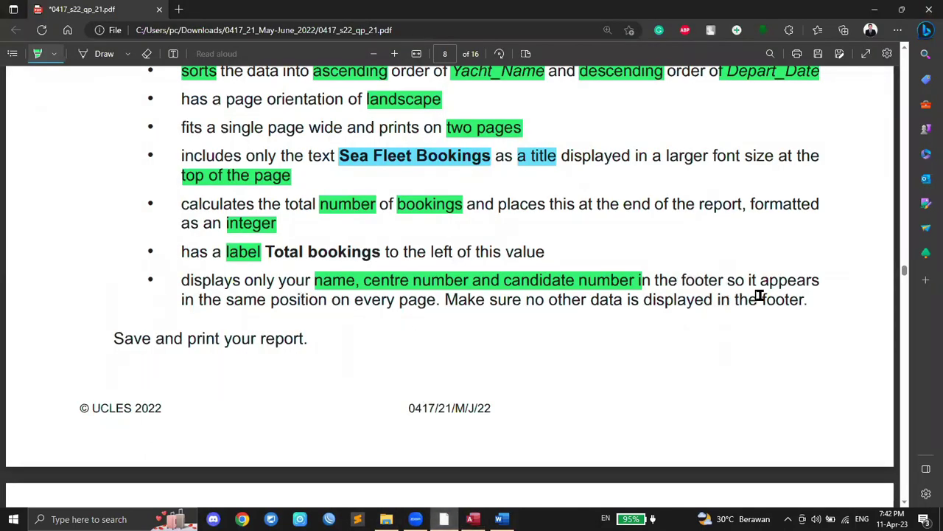
left_click_drag(752, 296, 808, 298)
left_click_drag(678, 279, 725, 280)
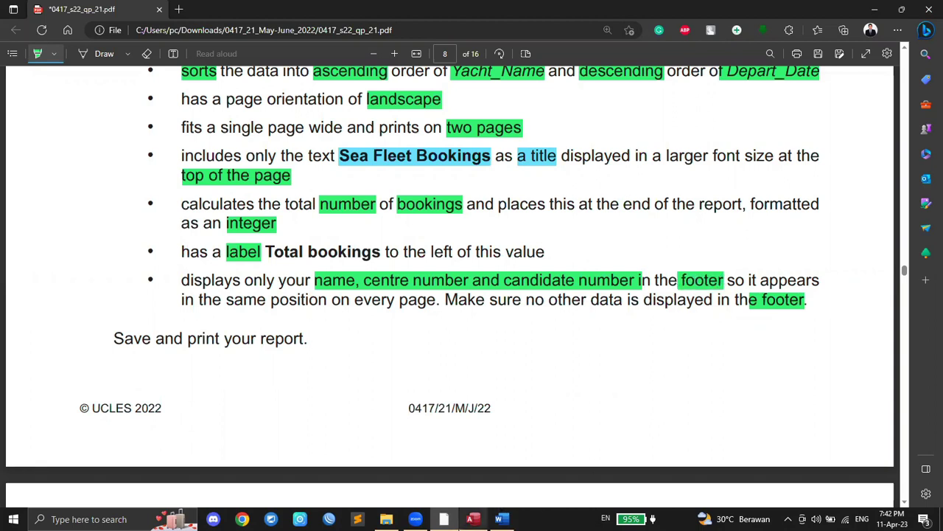
Step: Close the Sea Fleet Bookings report in Access
left_click(472, 519)
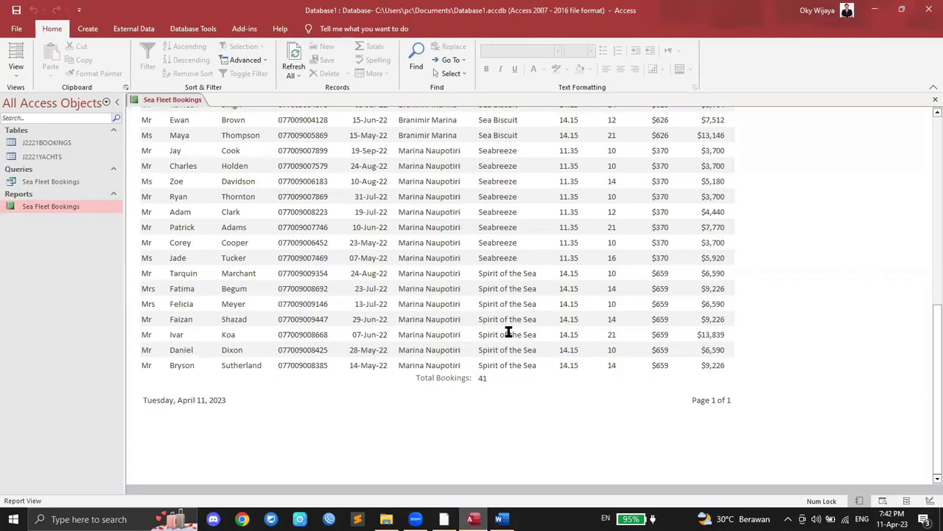
right_click(174, 99)
left_click(196, 117)
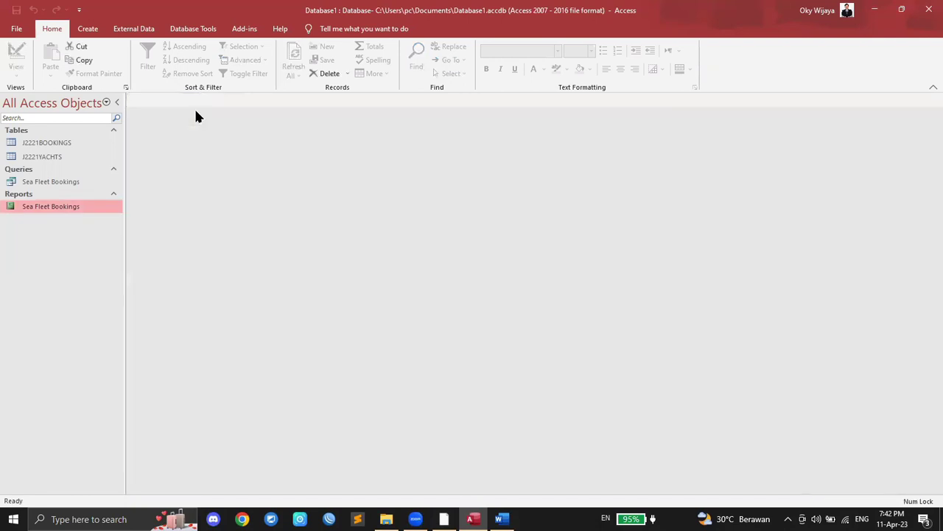
Step: In Design View, add a Report Footer label containing the candidate's name and numbers
right_click(63, 212)
left_click(105, 244)
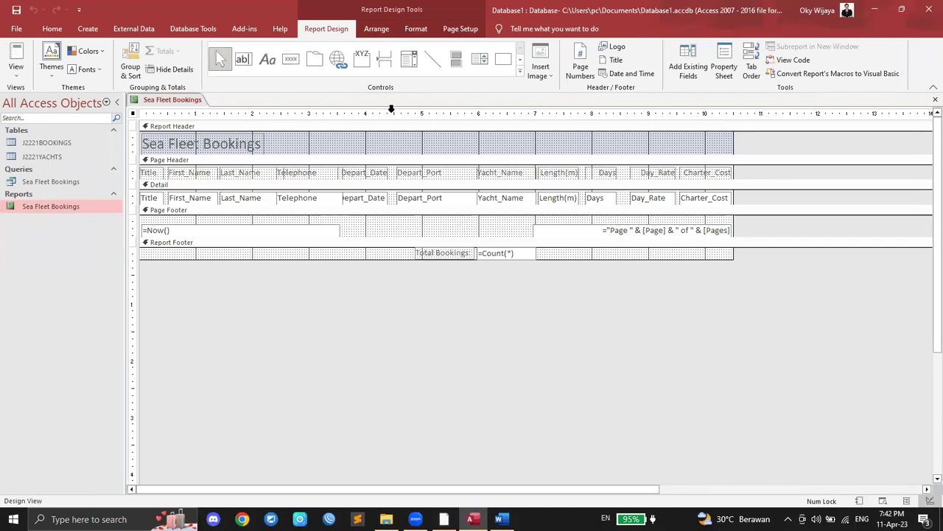
left_click(268, 60)
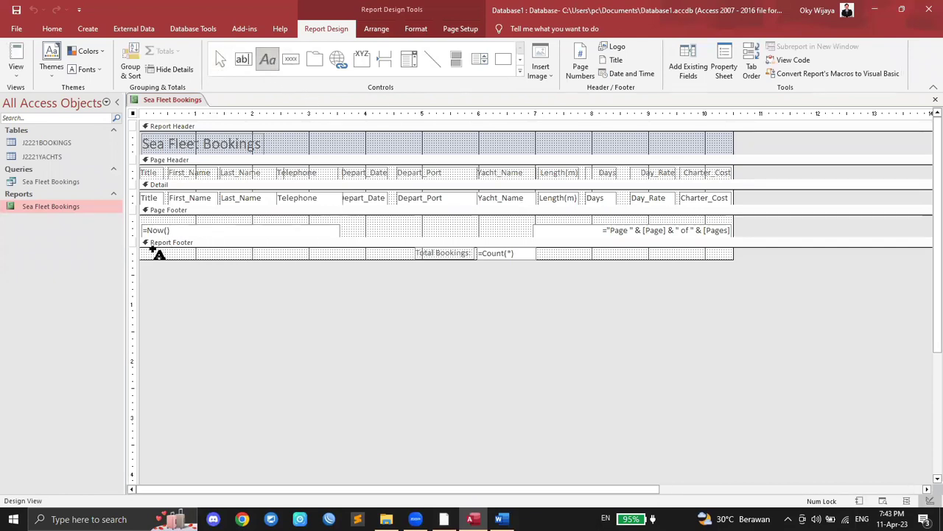
left_click_drag(149, 247, 342, 259)
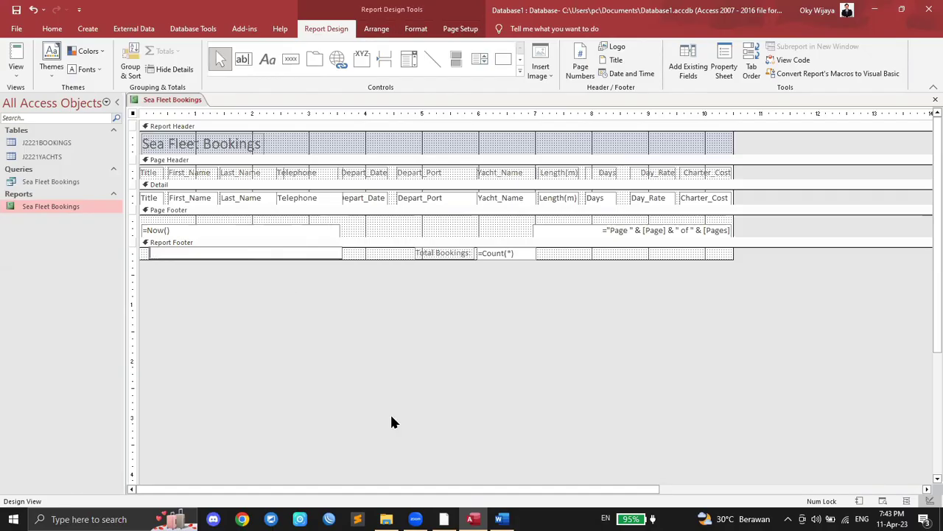
left_click(444, 519)
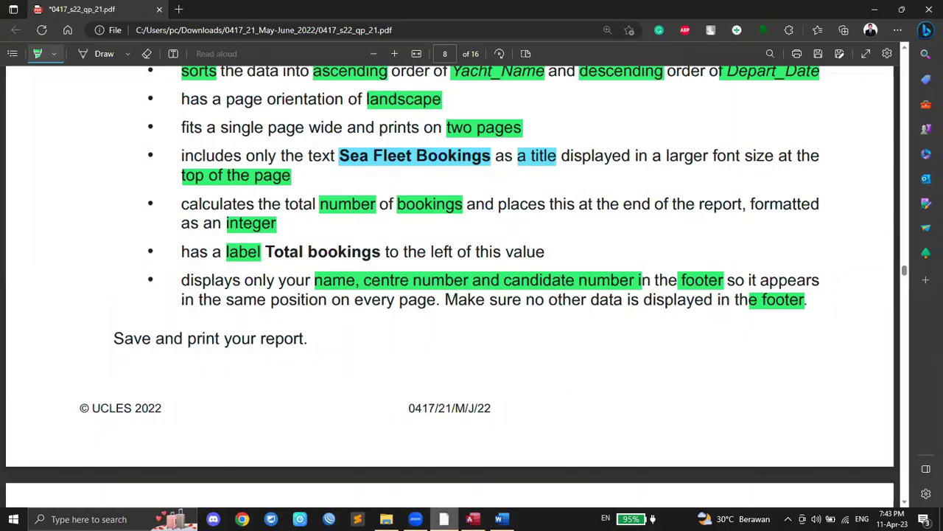
left_click(472, 519)
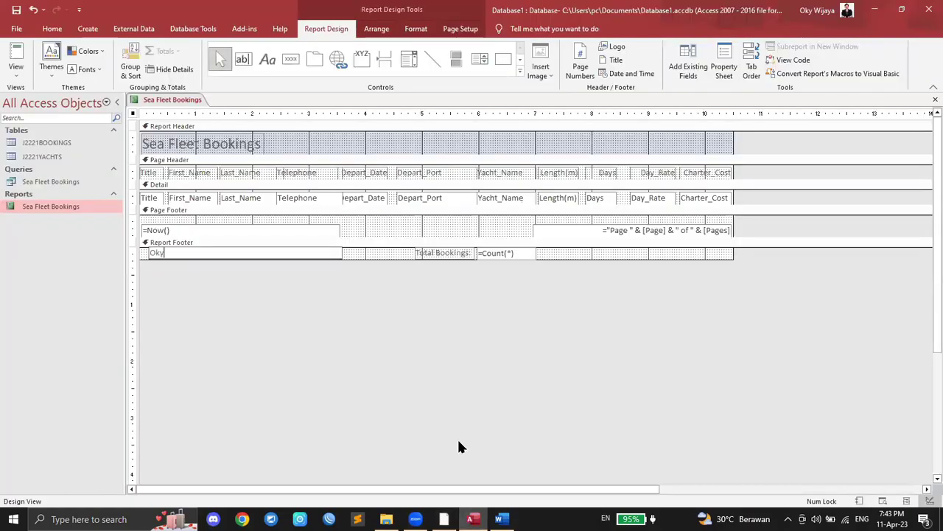
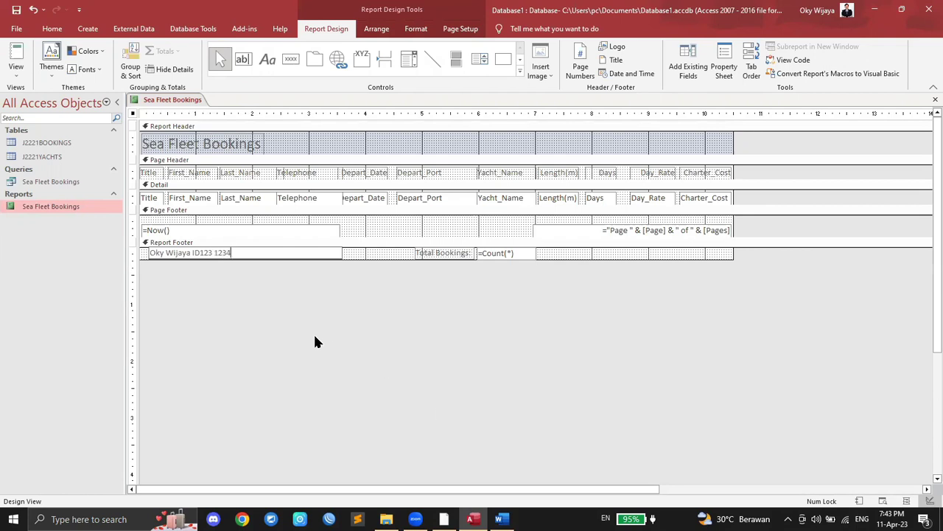
left_click(313, 341)
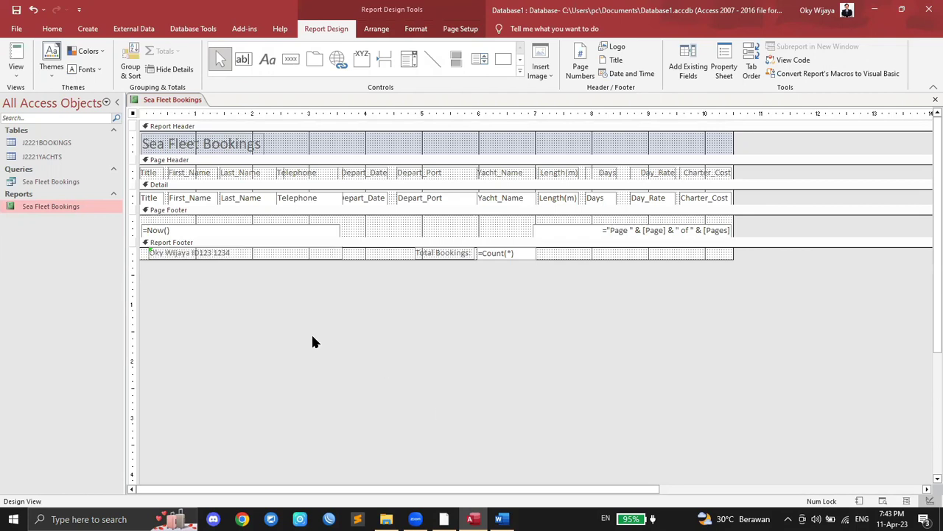
Step: Close the design and reopen the report to check the new footer label
right_click(184, 99)
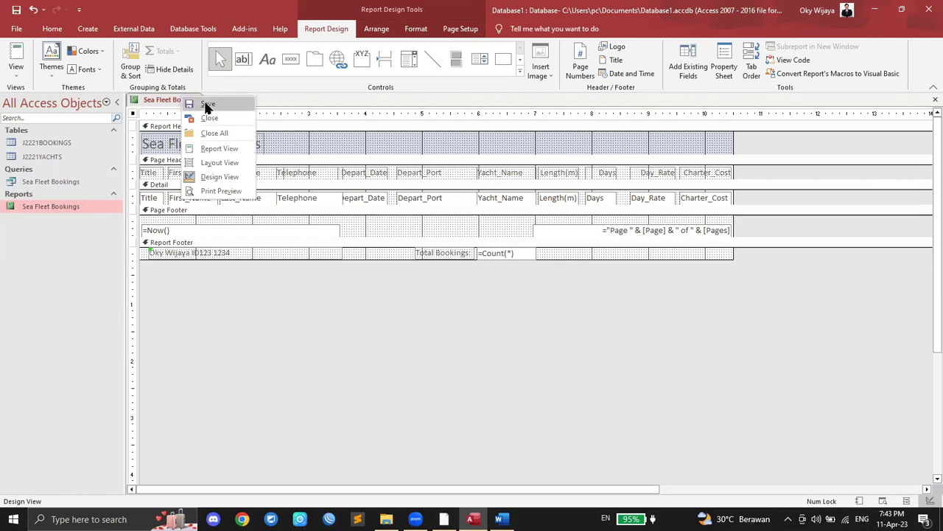
left_click(166, 95)
right_click(168, 99)
left_click(193, 120)
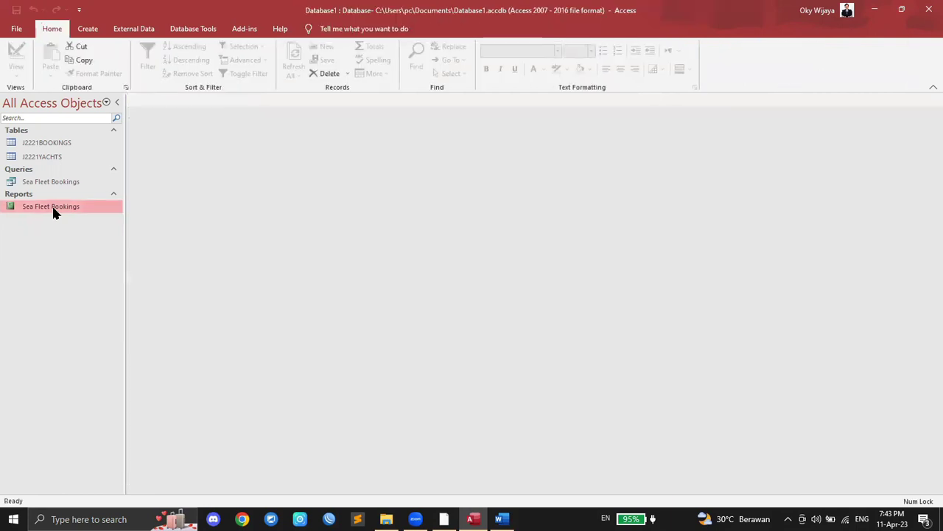
right_click(53, 213)
left_click(77, 218)
scroll(276, 213, "down", 10)
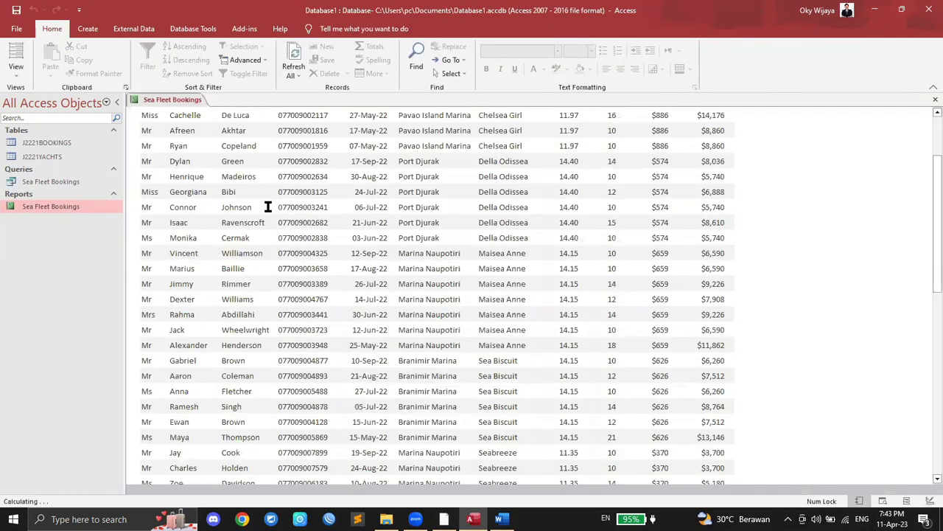
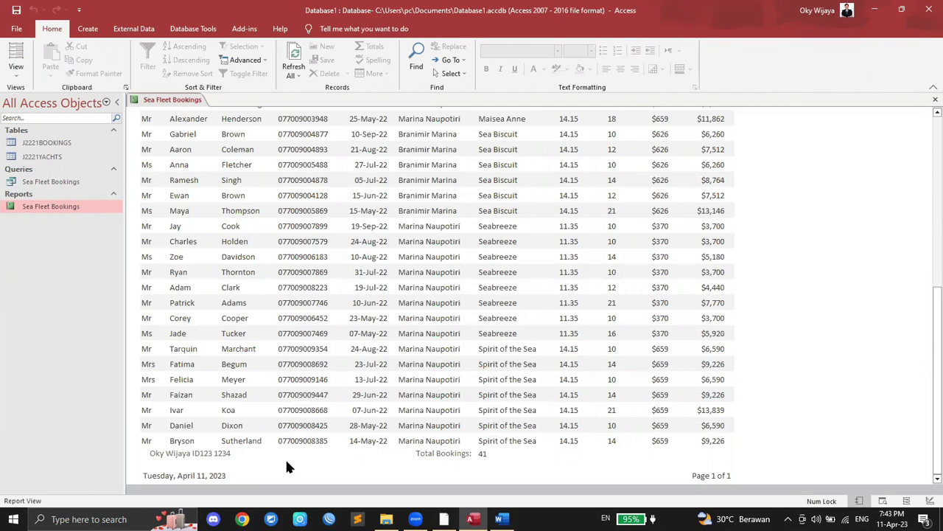
Step: Try printing the Sea Fleet Bookings report, then cancel it on the offline printer
left_click(444, 519)
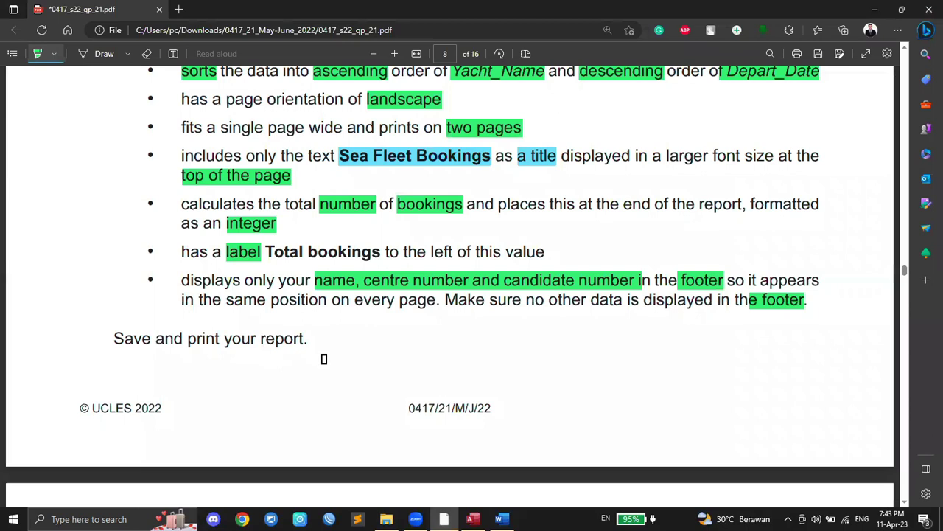
left_click(472, 519)
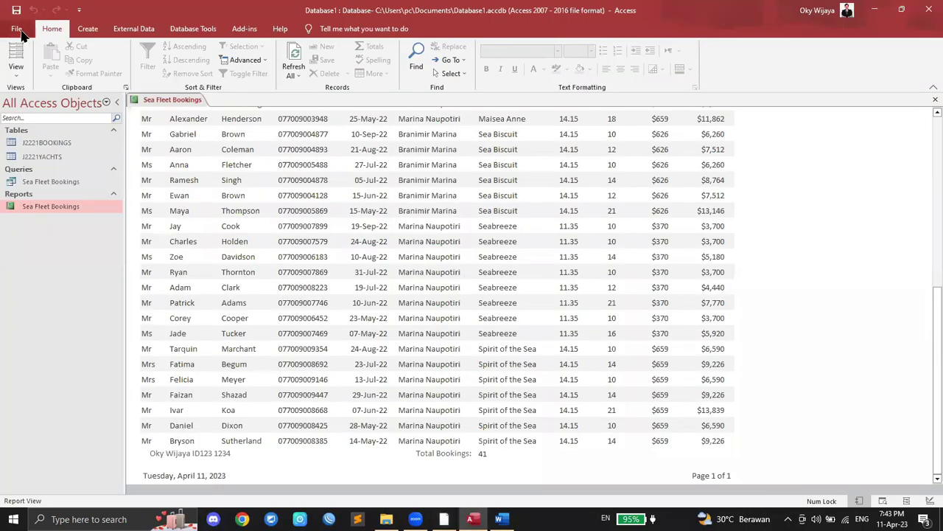
left_click(19, 33)
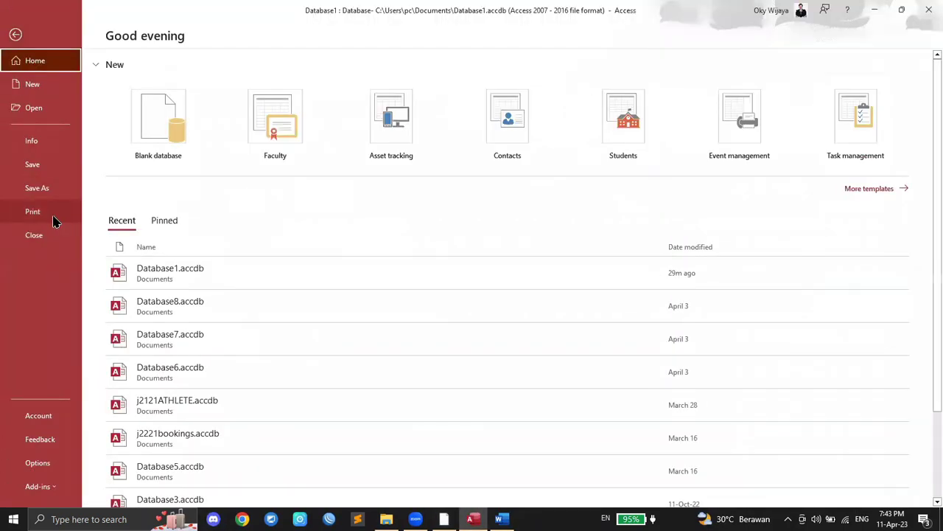
left_click(55, 220)
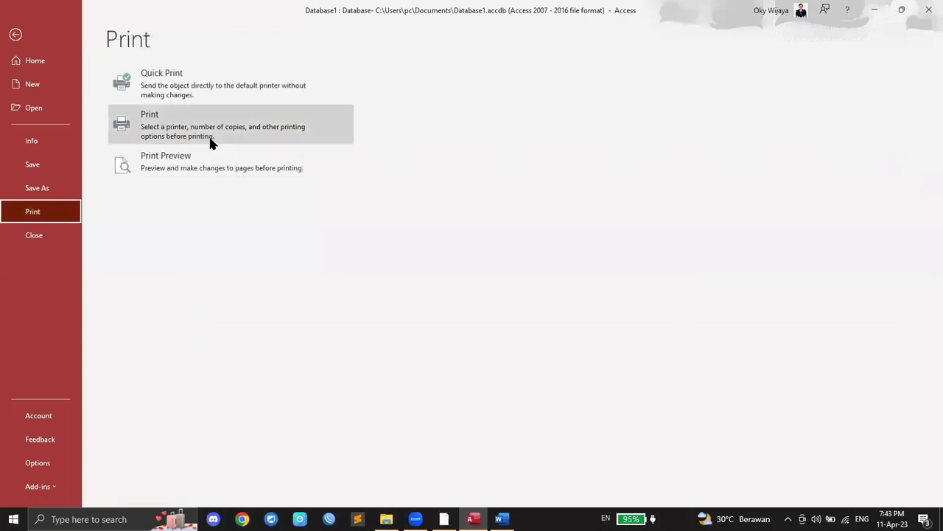
left_click(16, 35)
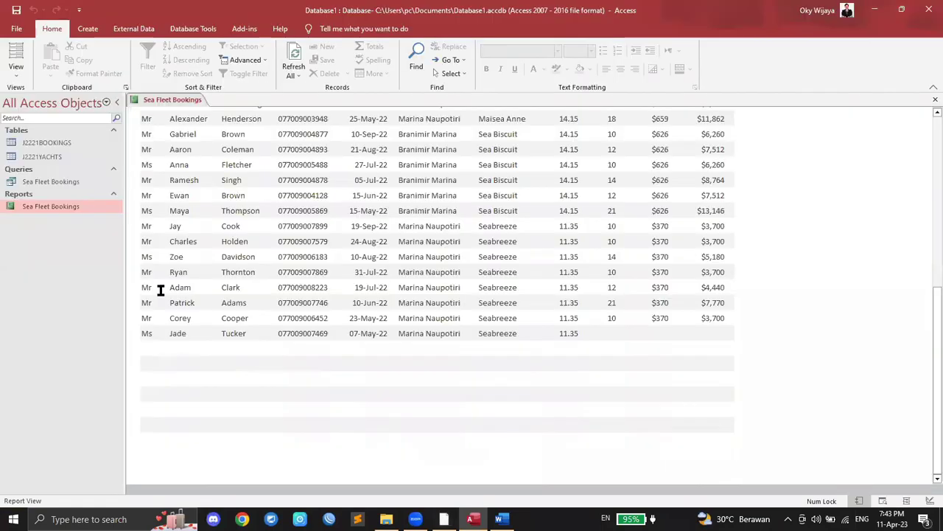
right_click(57, 209)
left_click(42, 205)
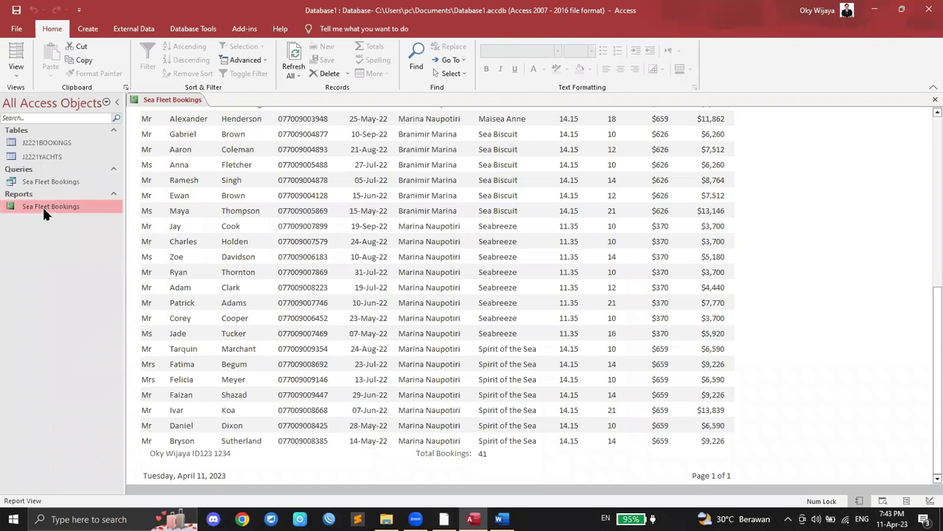
right_click(42, 206)
left_click(73, 364)
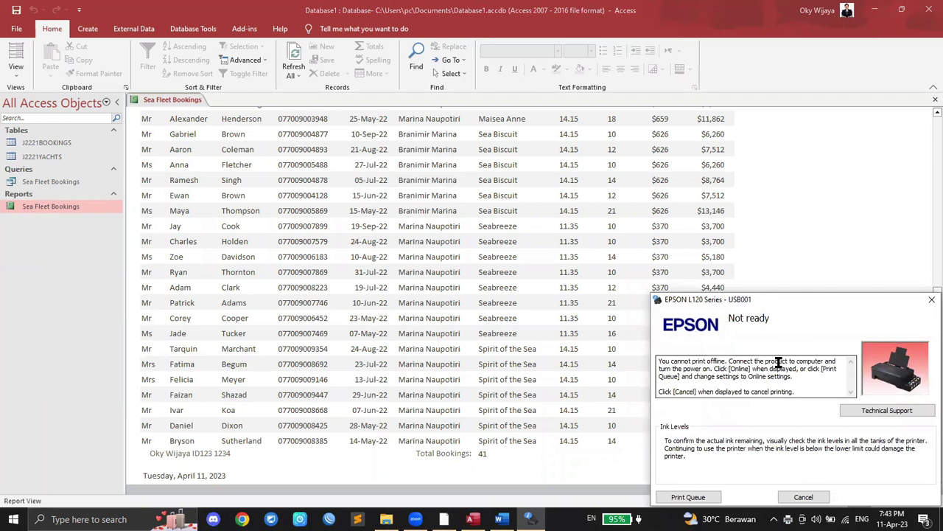
left_click(804, 497)
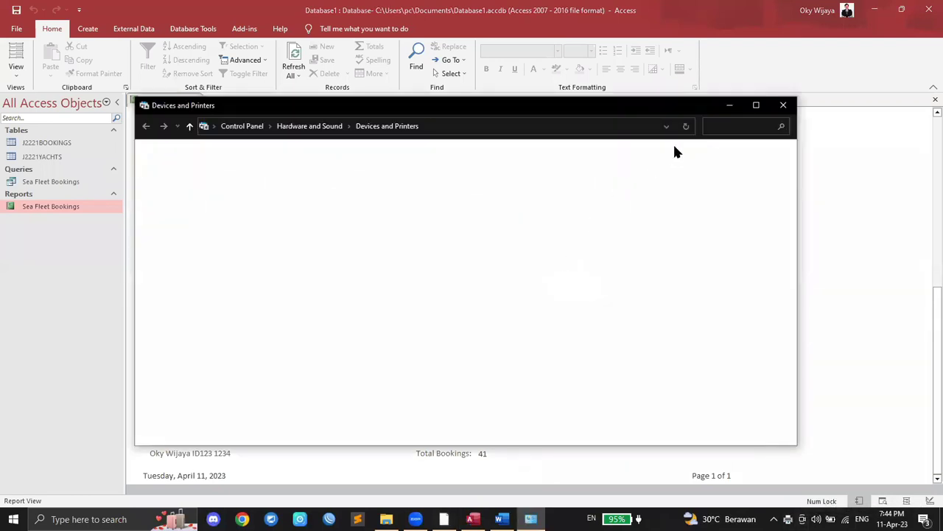
left_click(780, 106)
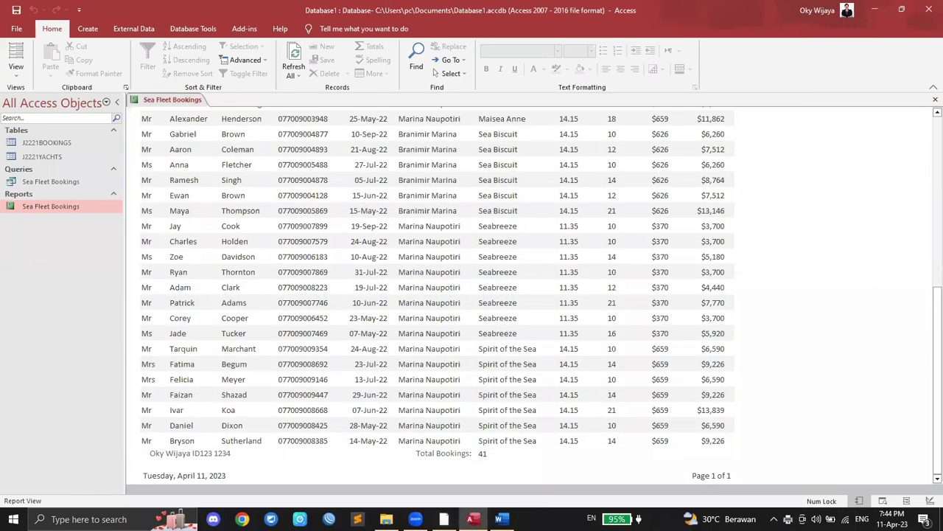
Step: Highlight 'Save and print your report.' on the exam paper
left_click(444, 519)
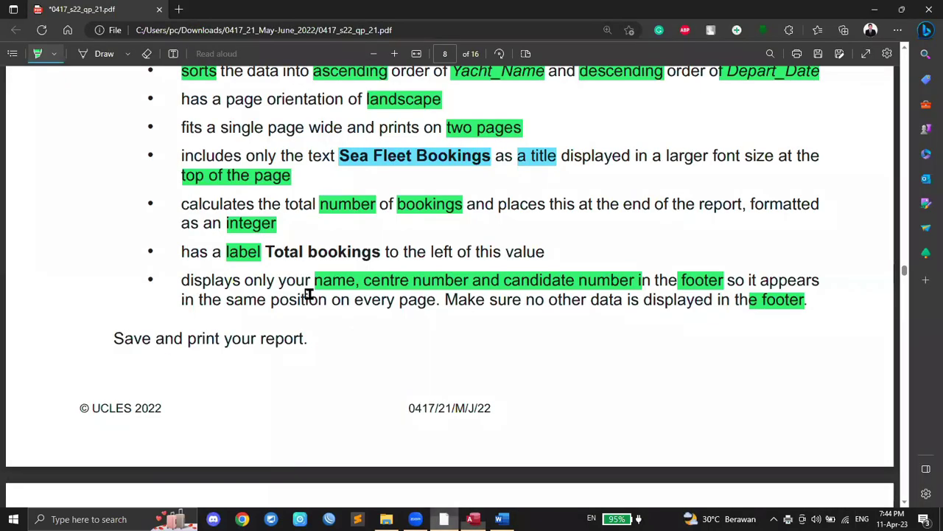
scroll(309, 295, "down", 1)
left_click_drag(116, 270, 329, 275)
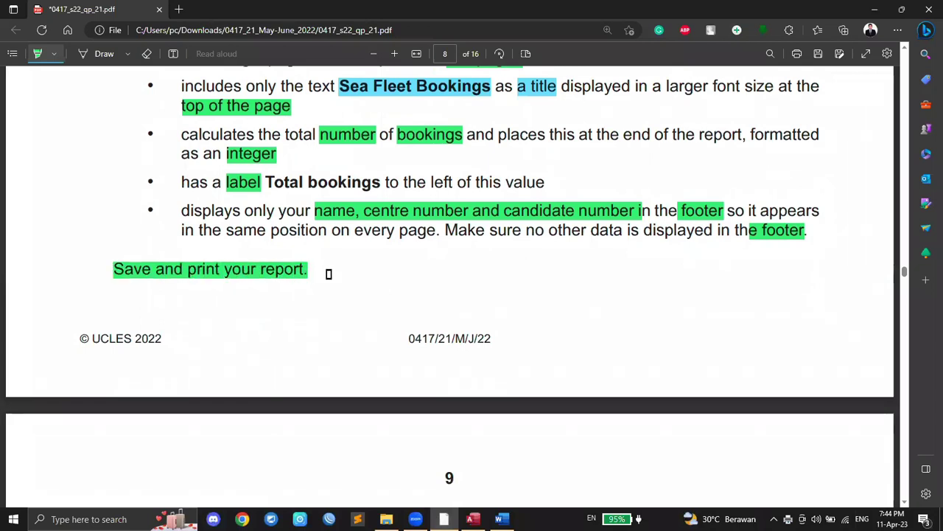
scroll(328, 274, "down", 5)
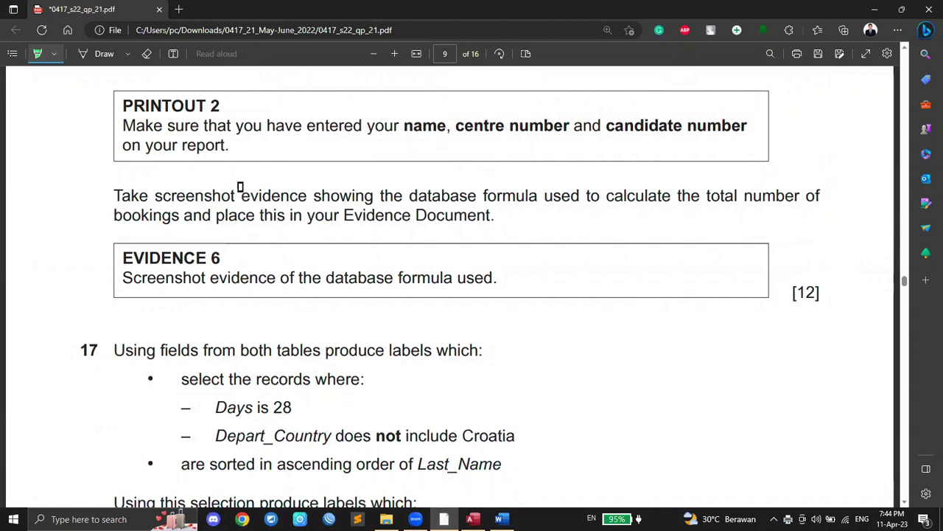
scroll(363, 274, "up", 1)
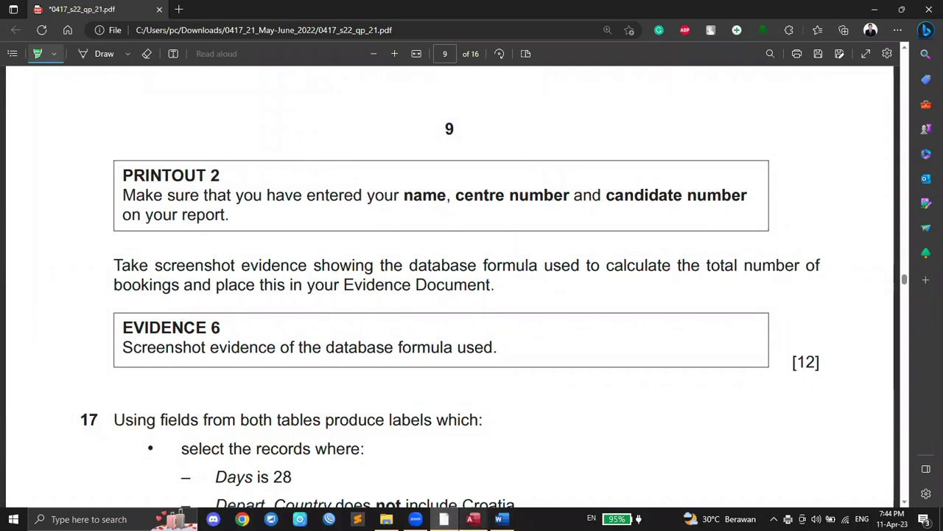
left_click(473, 519)
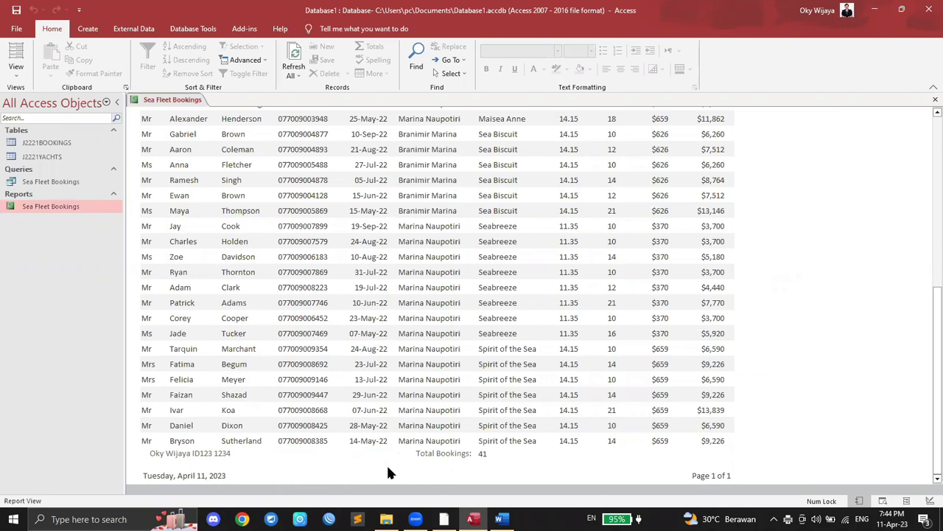
Step: Highlight 'database formula', 'calculate' and 'bookings' on page 9 of the exam paper
left_click(444, 519)
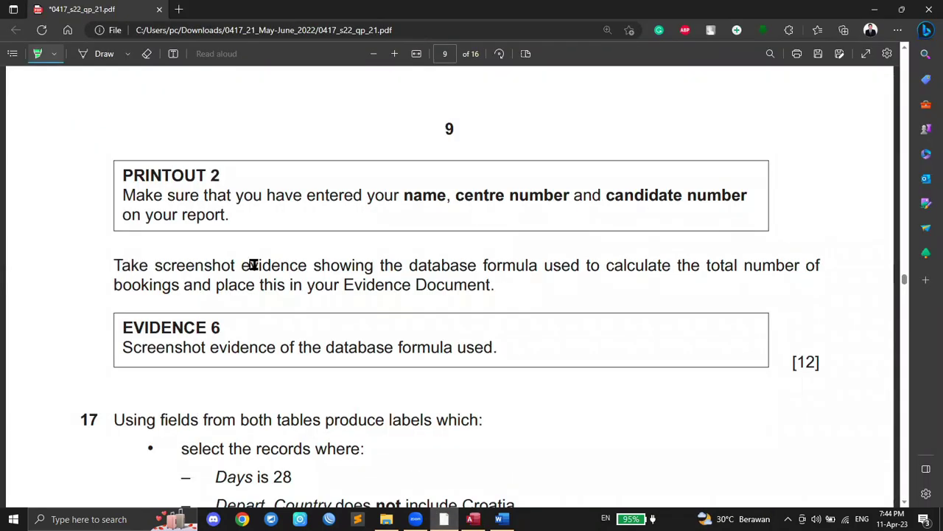
left_click_drag(407, 265, 541, 267)
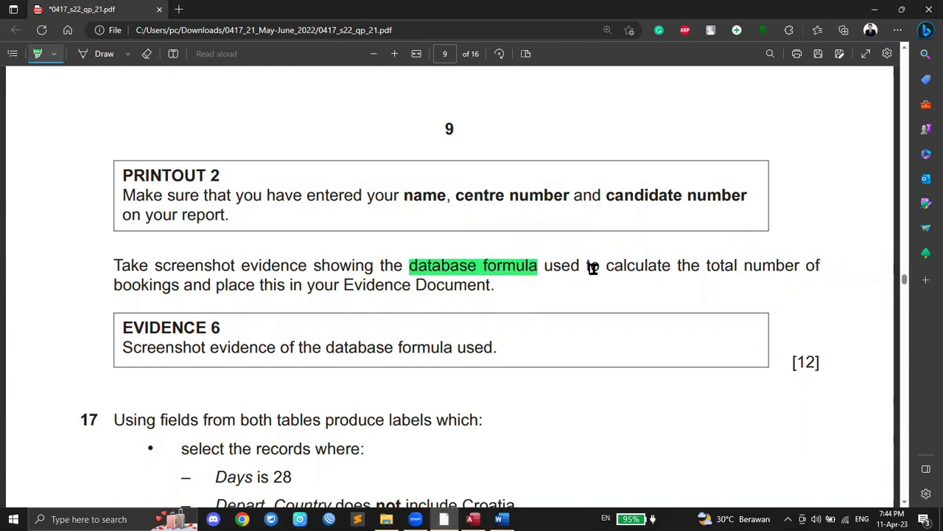
left_click_drag(601, 266, 672, 266)
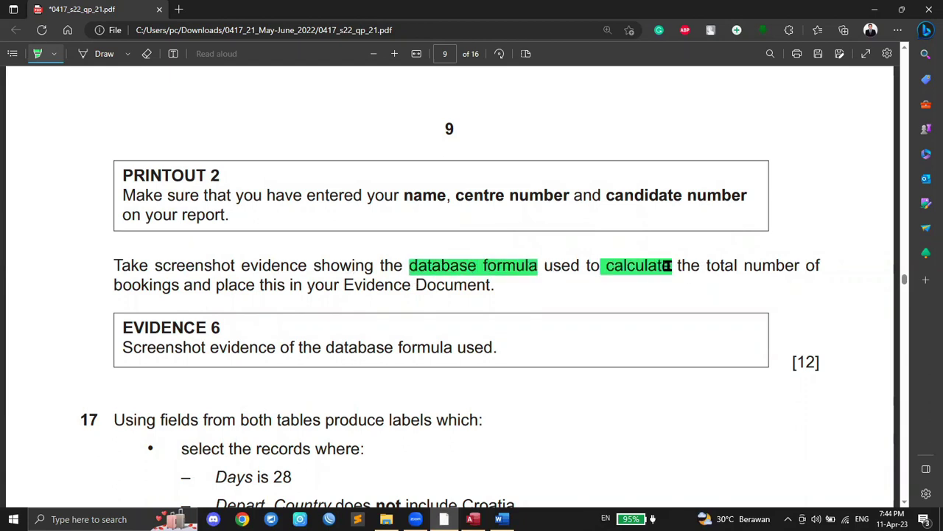
left_click_drag(113, 285, 179, 286)
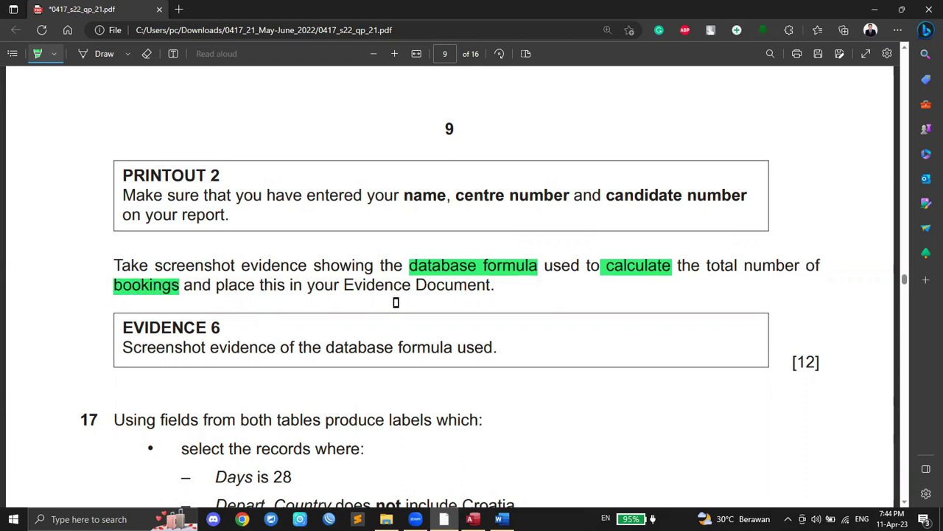
left_click(473, 519)
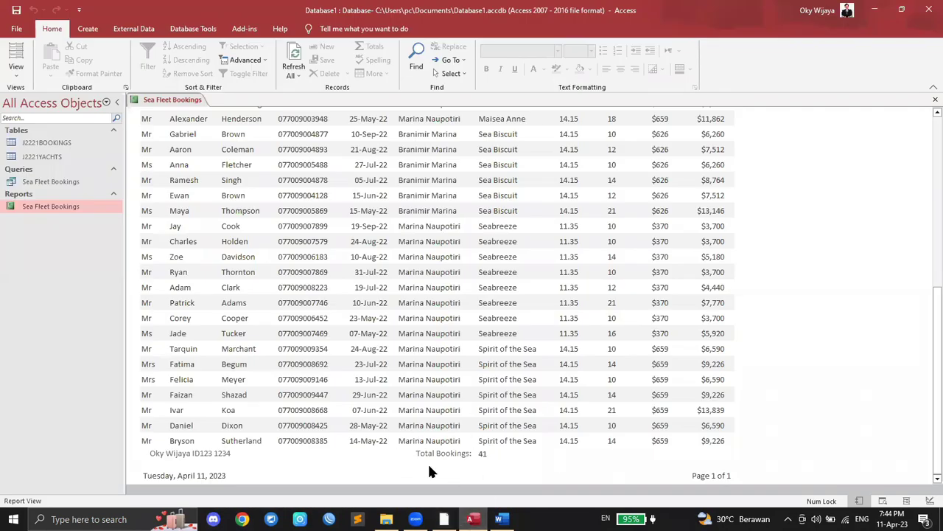
Step: Close the Sea Fleet Bookings report and reopen it in Design View
right_click(177, 98)
left_click(198, 125)
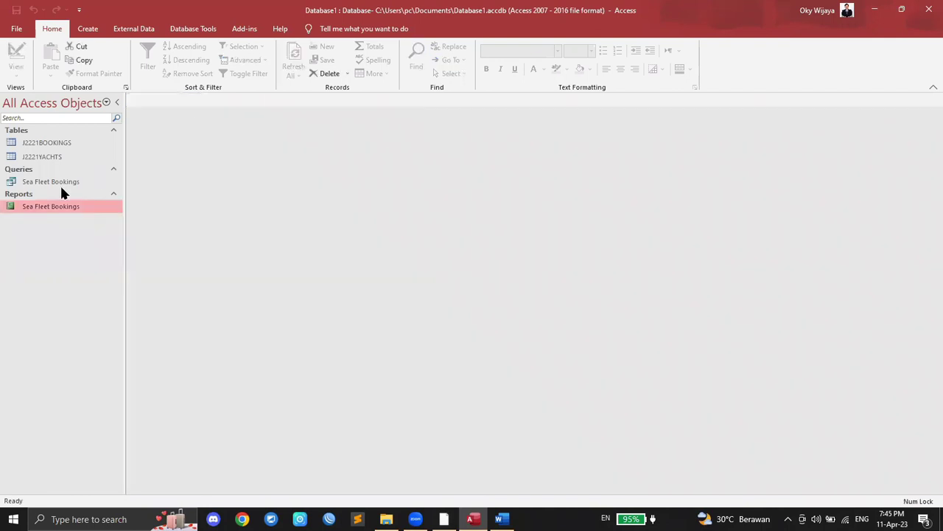
right_click(43, 210)
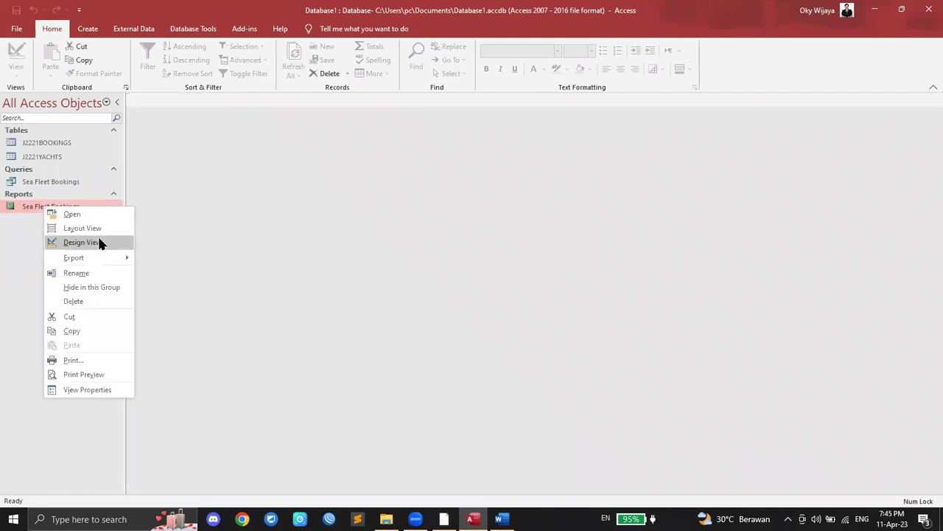
left_click(100, 243)
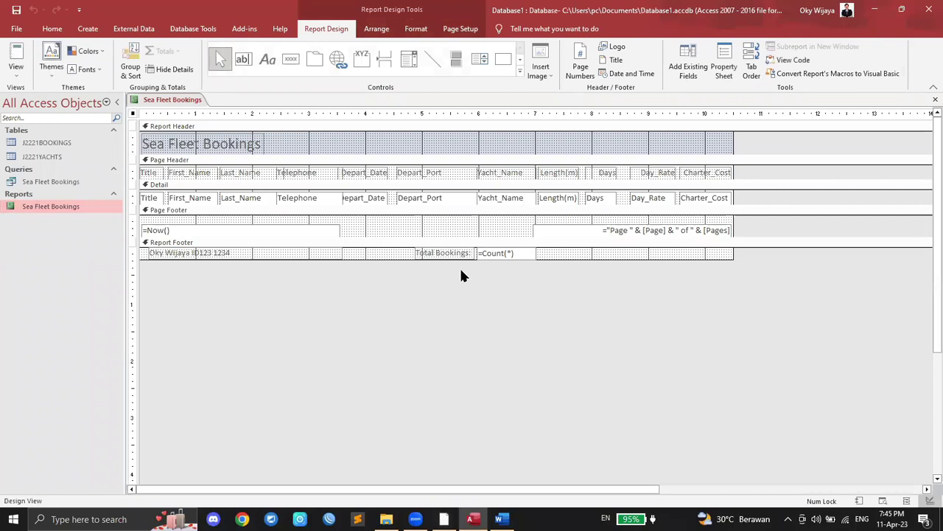
Step: Use the Snipping Tool to capture the Total Bookings =Count(*) controls
left_click(127, 517)
type("snip")
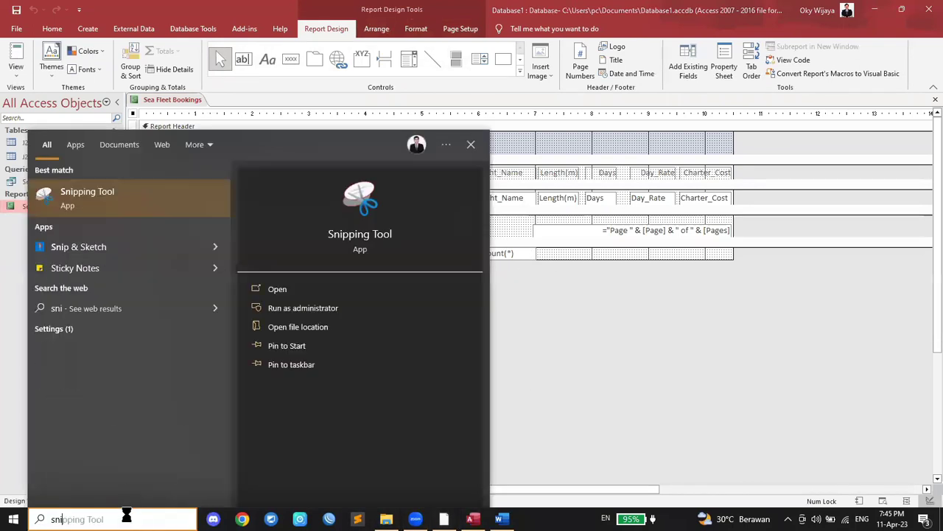
key("Return")
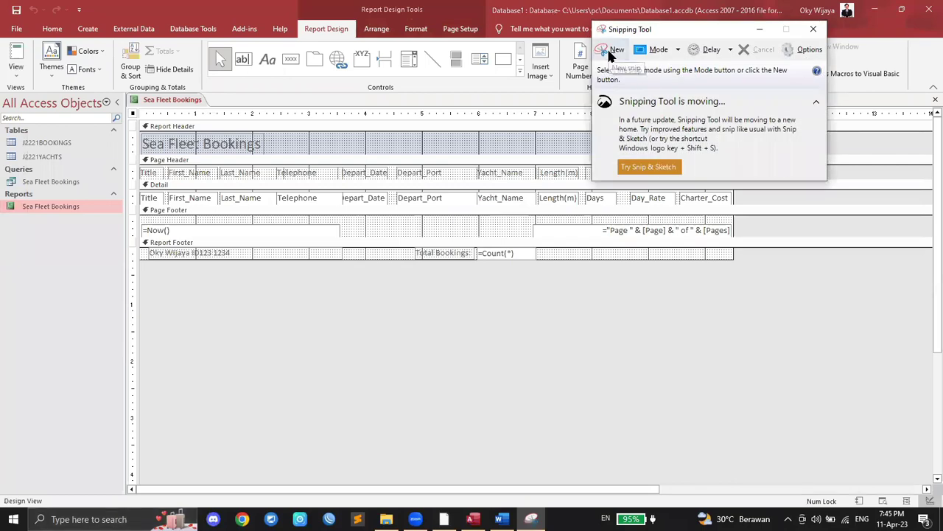
left_click(611, 50)
left_click_drag(411, 238, 539, 265)
Step: Paste the Total Bookings =Count(*) snip as a bitmap under 'Step 16 - EVIDENCE 6 here:' in Word
right_click(504, 256)
left_click(531, 274)
left_click(501, 519)
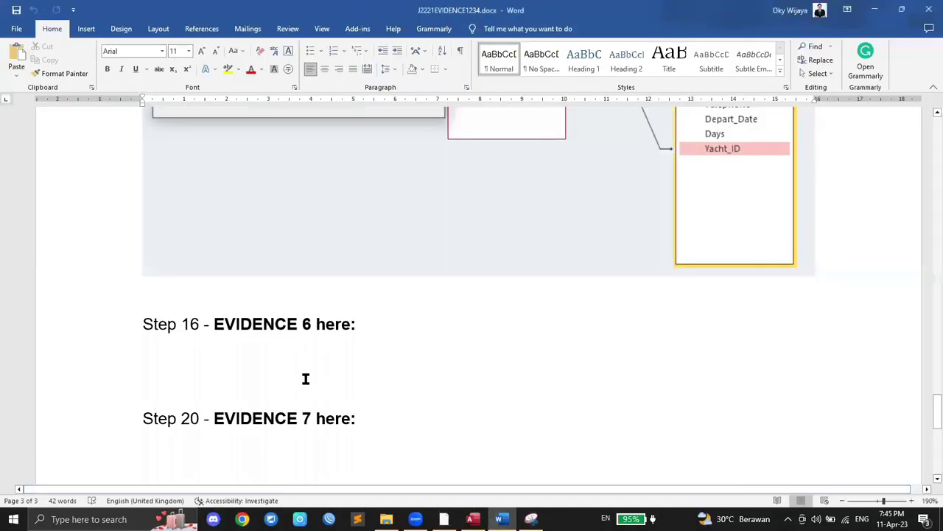
scroll(234, 319, "down", 1)
left_click(234, 316)
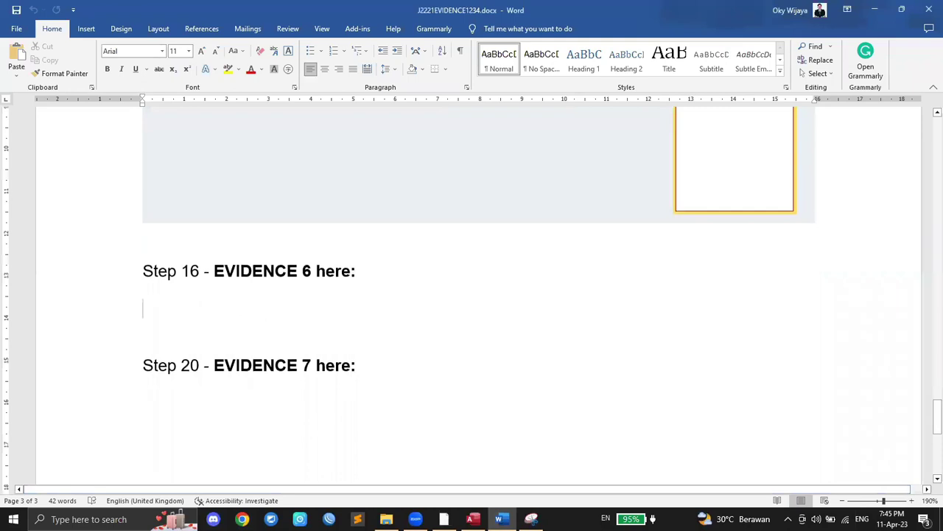
left_click(16, 80)
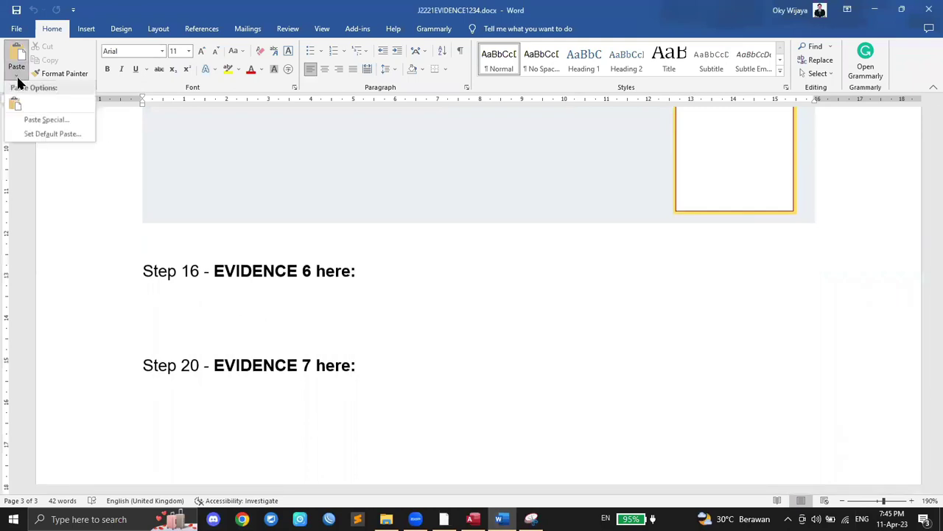
left_click(39, 119)
left_click(384, 203)
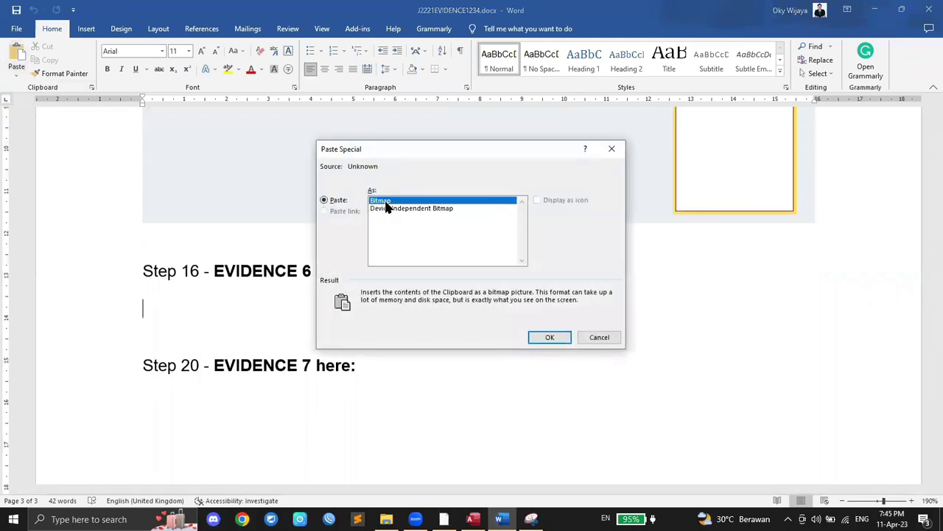
left_click(551, 337)
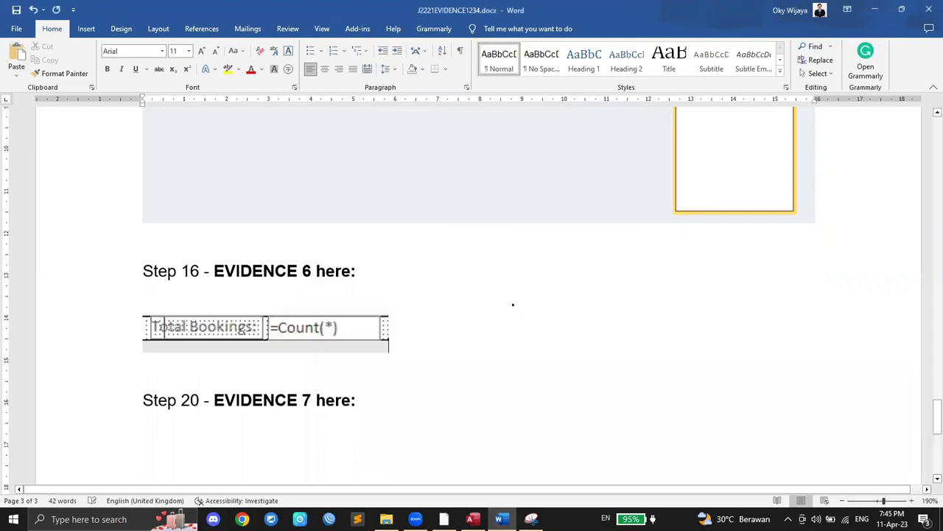
scroll(516, 304, "down", 2)
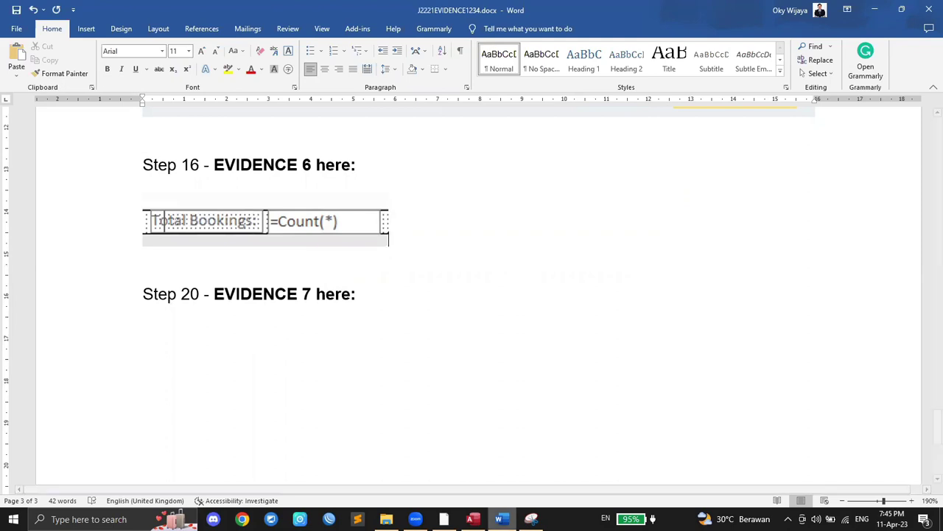
left_click(444, 519)
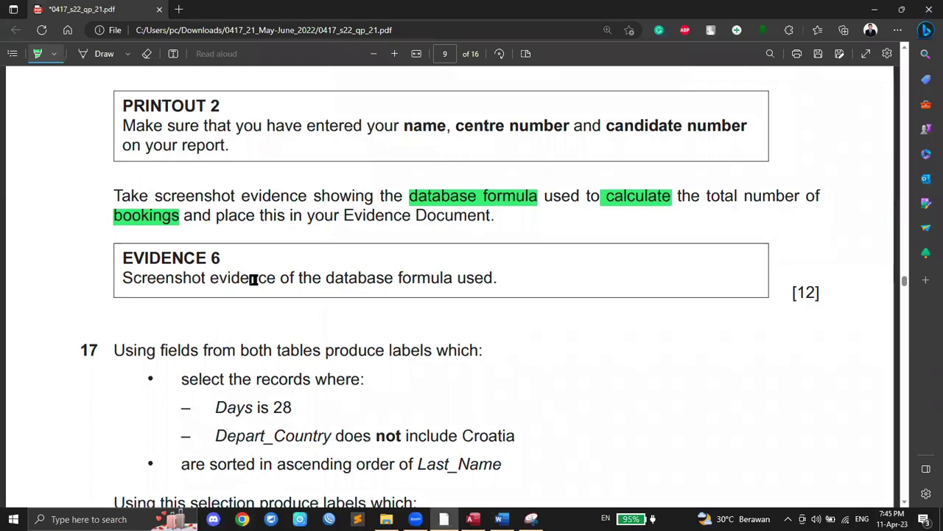
Step: Highlight the [12] mark and the word 'labels' in question 17
left_click_drag(794, 292, 819, 293)
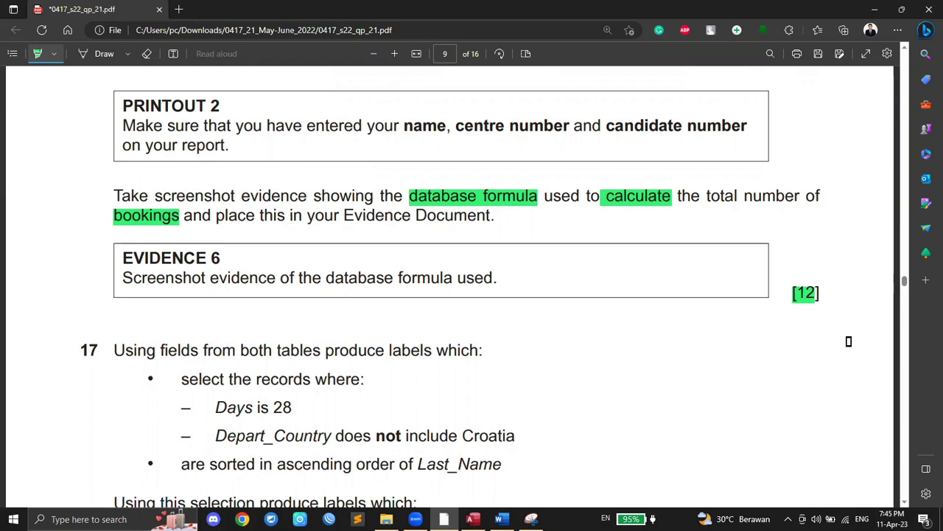
scroll(804, 342, "up", 7)
scroll(506, 307, "down", 5)
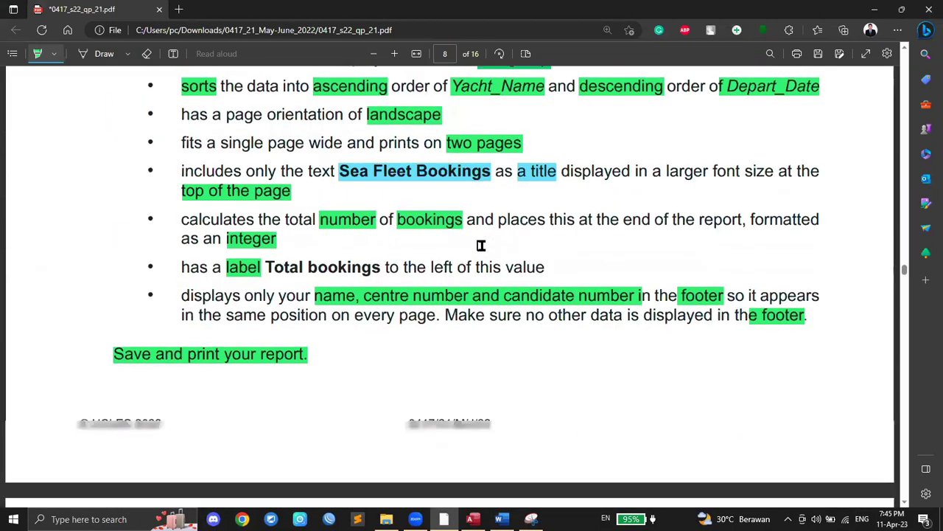
scroll(730, 225, "down", 4)
scroll(791, 215, "up", 1)
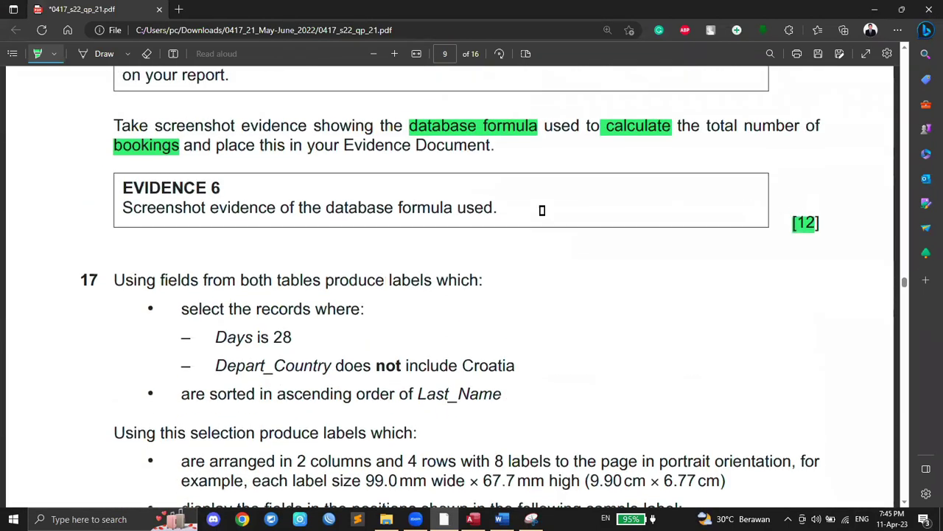
scroll(664, 211, "down", 1)
scroll(666, 208, "up", 2)
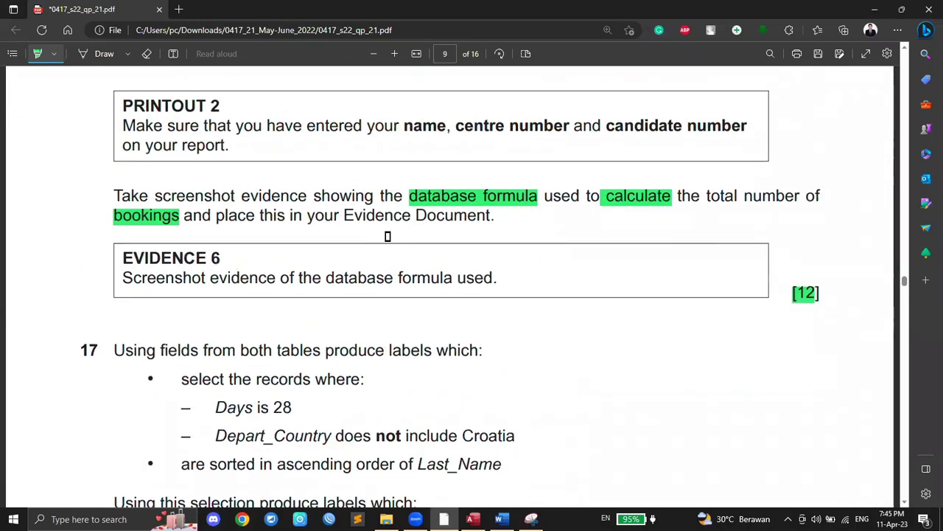
scroll(400, 307, "down", 3)
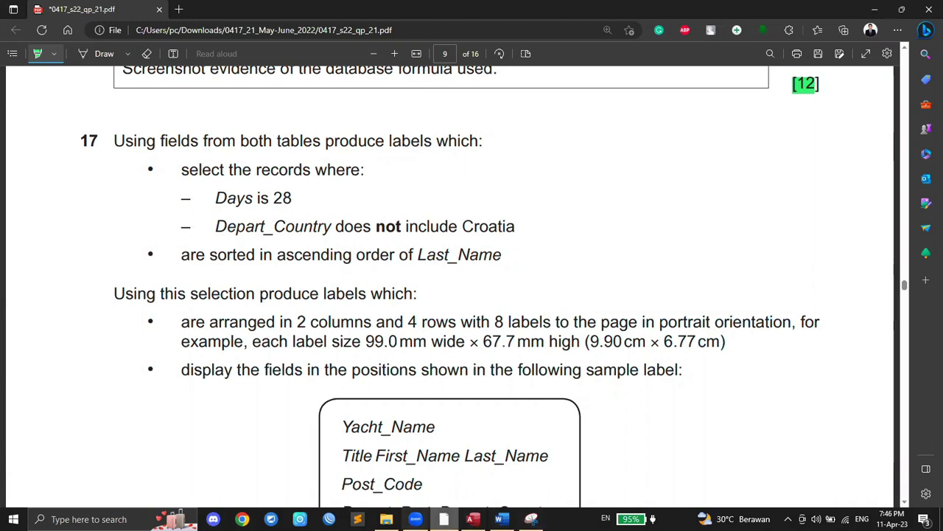
left_click_drag(387, 140, 432, 142)
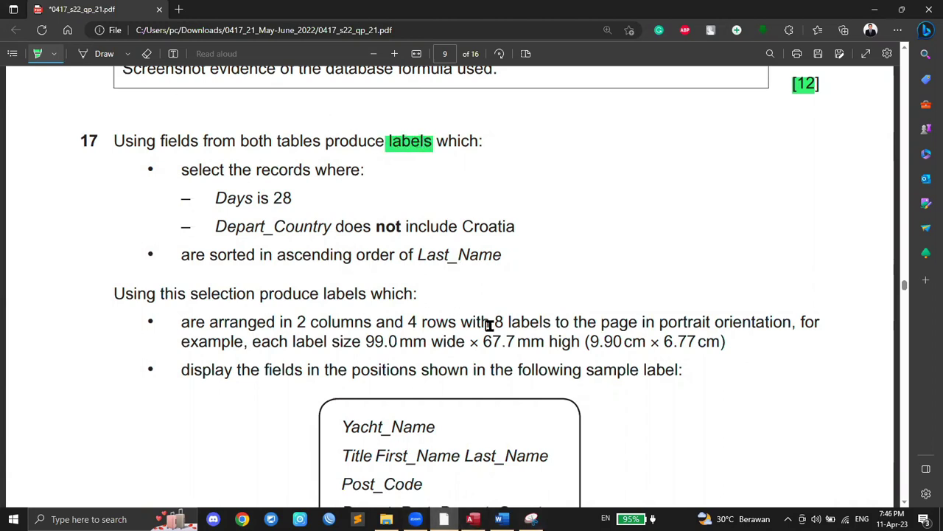
left_click(472, 519)
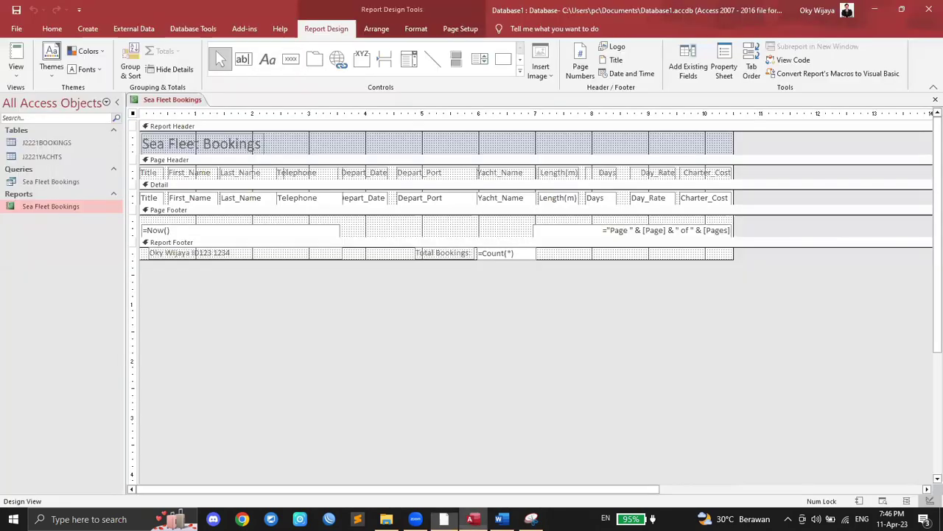
Step: Close the Sea Fleet Bookings report design and search Tell Me for 'labels'
right_click(168, 93)
left_click(194, 119)
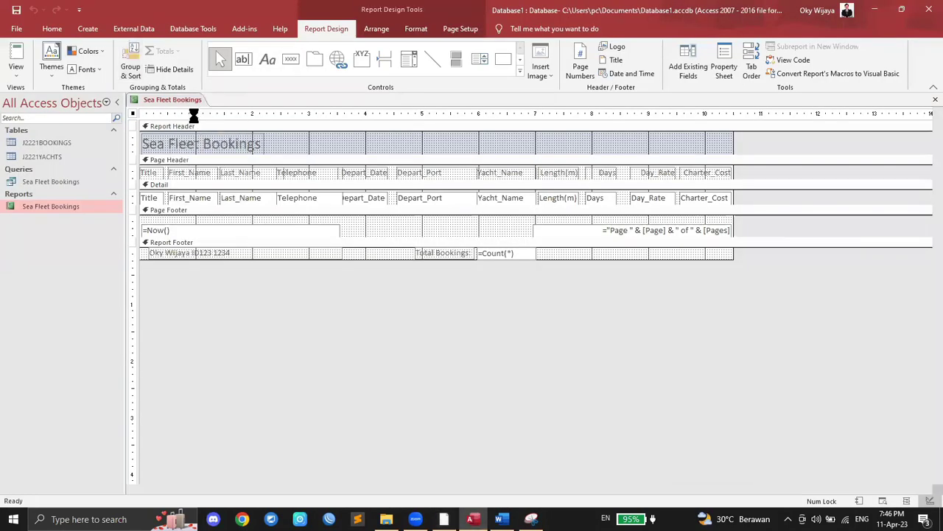
left_click(89, 30)
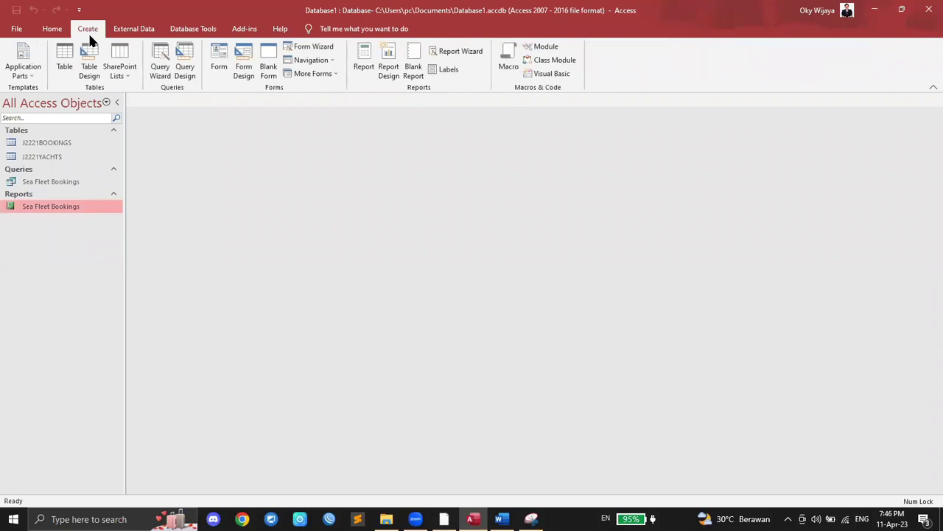
left_click(359, 29)
type("l")
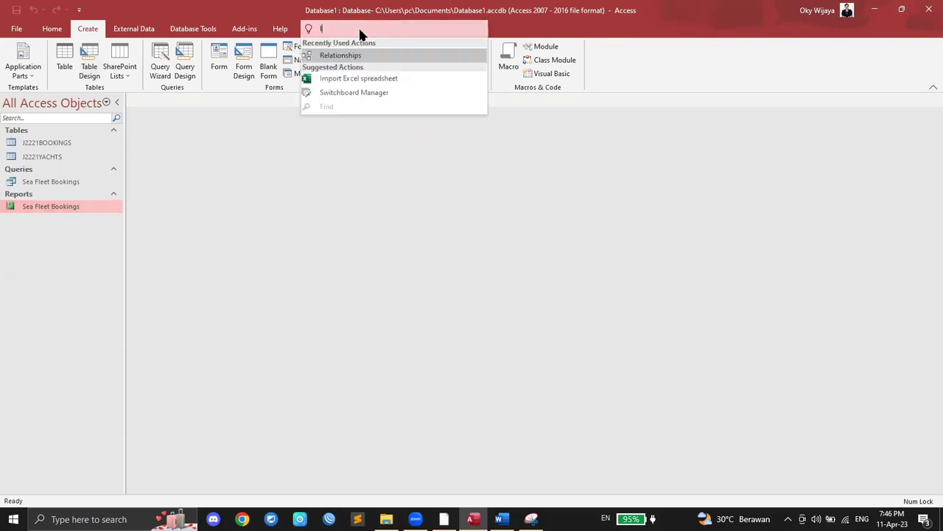
type("abels")
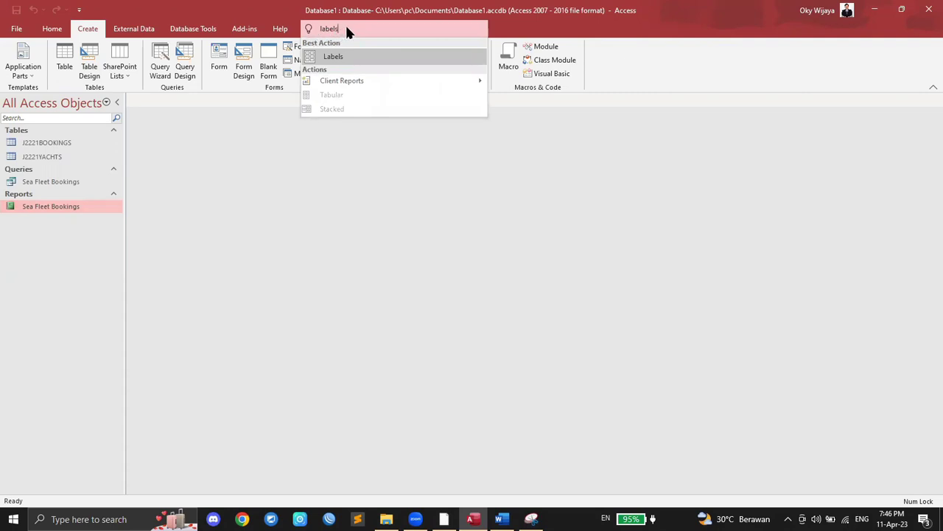
Step: Start the Label Wizard and highlight the spec: 2 columns, 4 rows, 8 per page, portrait, 99.0 × 67.7 mm
left_click(360, 58)
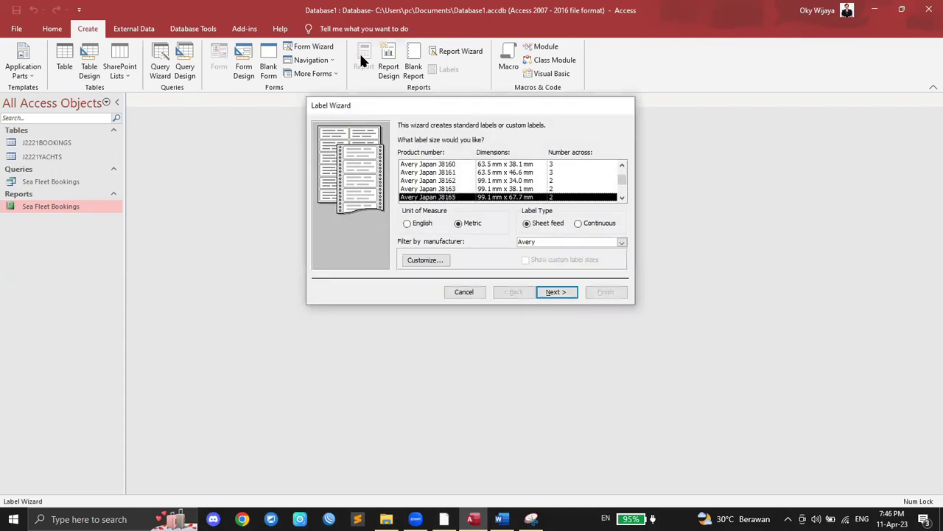
left_click(443, 519)
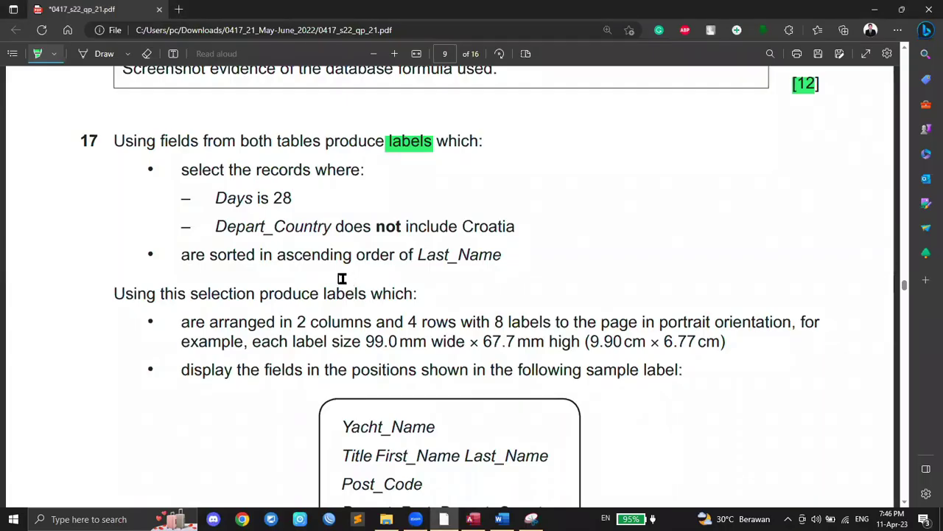
left_click(472, 519)
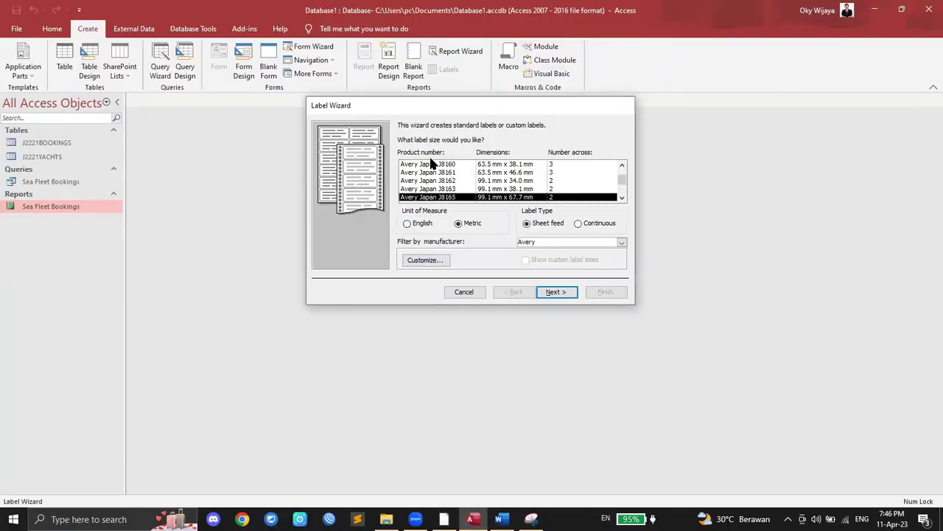
left_click(443, 519)
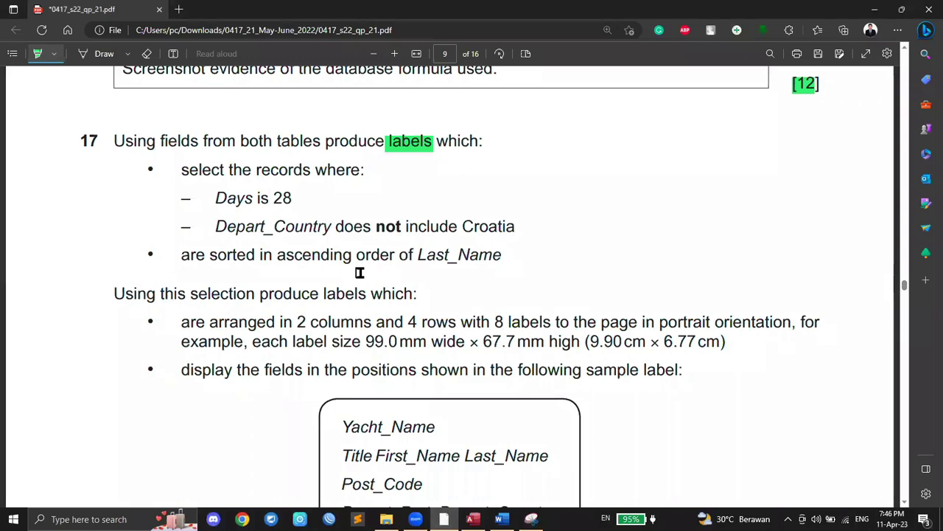
scroll(377, 219, "down", 1)
scroll(369, 221, "up", 1)
left_click_drag(297, 322, 306, 322)
left_click_drag(408, 322, 417, 322)
left_click_drag(496, 322, 504, 322)
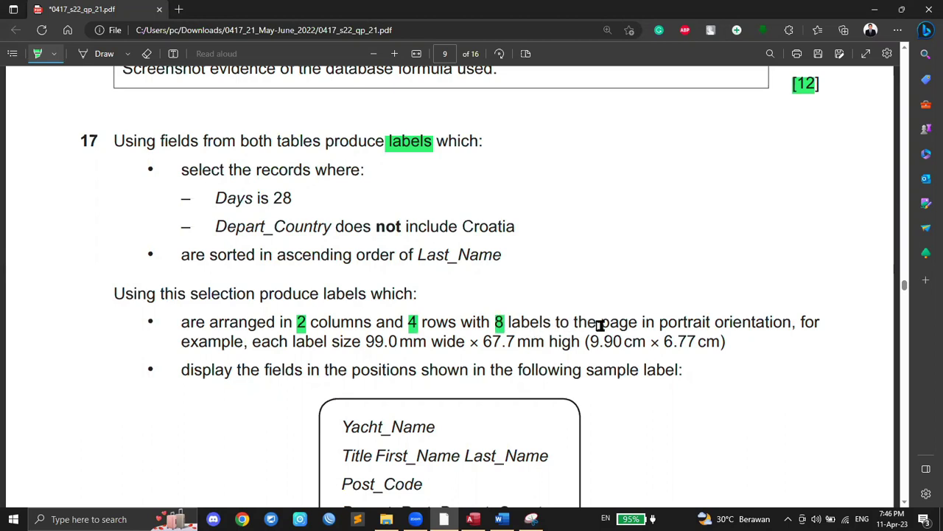
left_click_drag(659, 321, 712, 321)
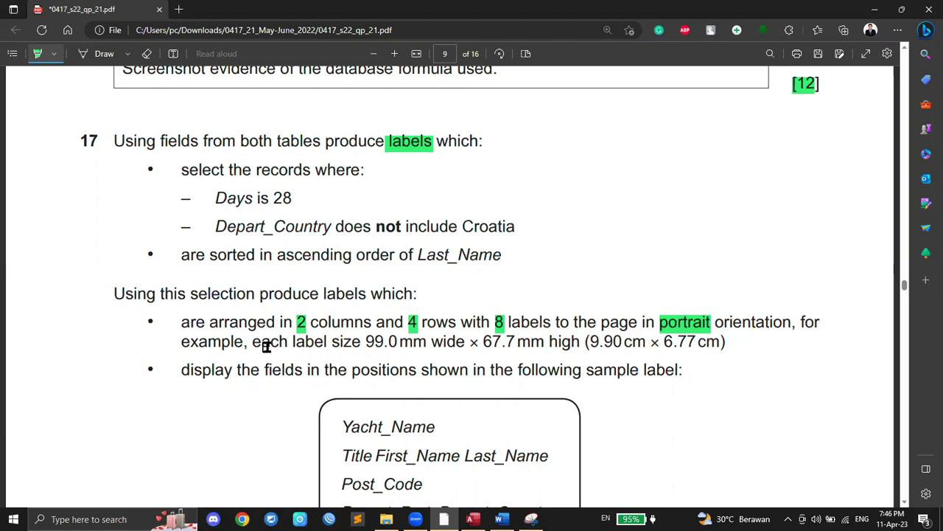
left_click_drag(366, 341, 397, 344)
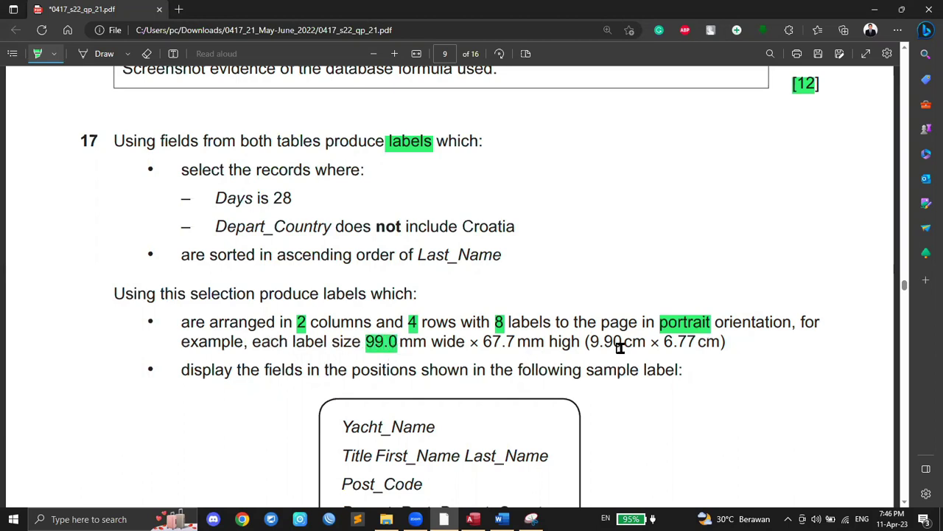
left_click_drag(484, 342, 511, 346)
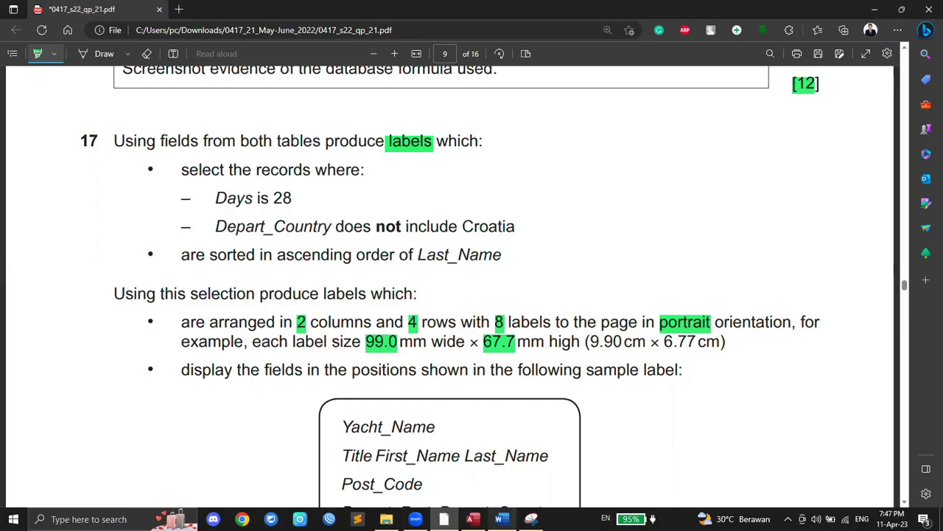
Step: Keep the Avery J8165 99.1 mm × 67.7 mm, 2-across label and advance to fonts
left_click(473, 519)
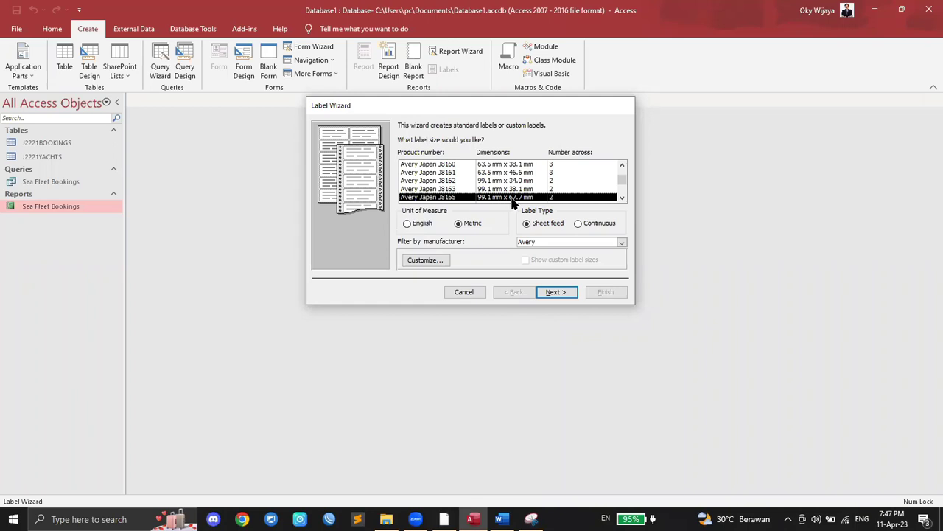
left_click(623, 198)
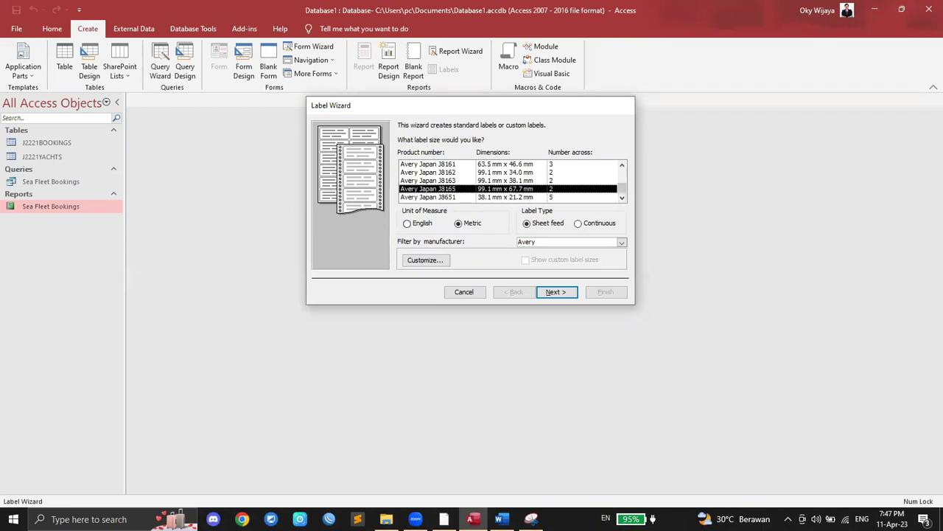
left_click(444, 519)
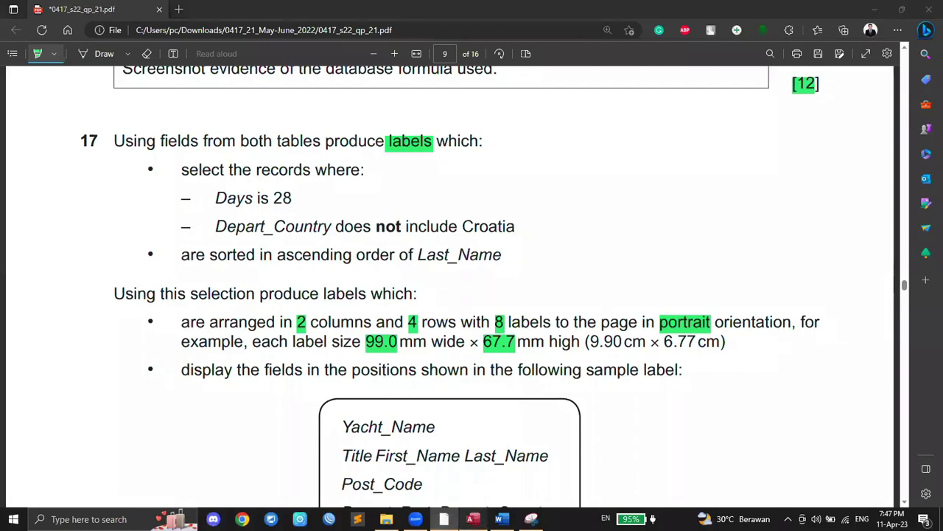
left_click(472, 519)
left_click(558, 292)
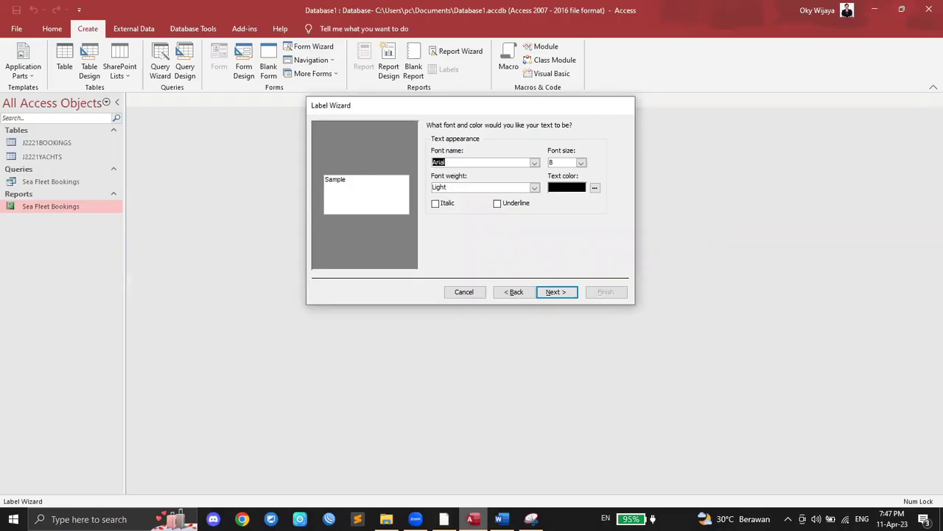
Step: Keep the default label font and text settings
left_click(443, 519)
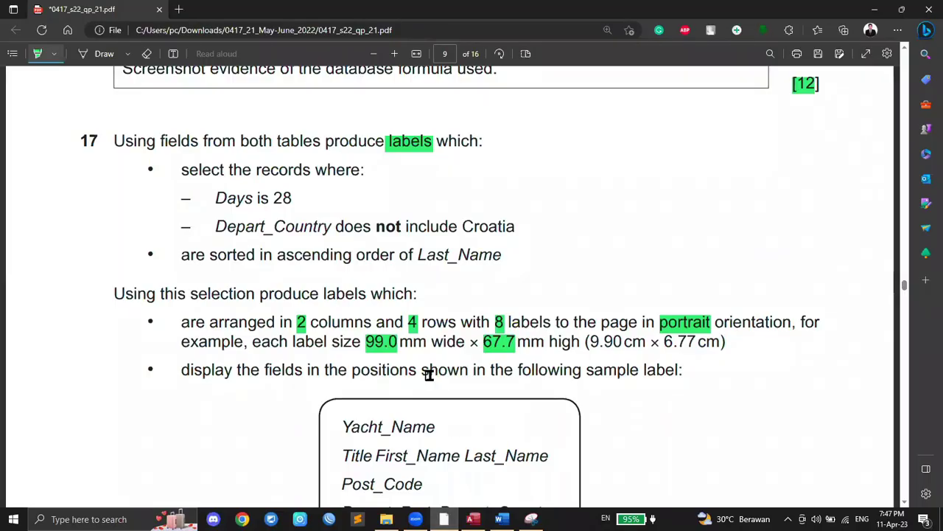
left_click(473, 519)
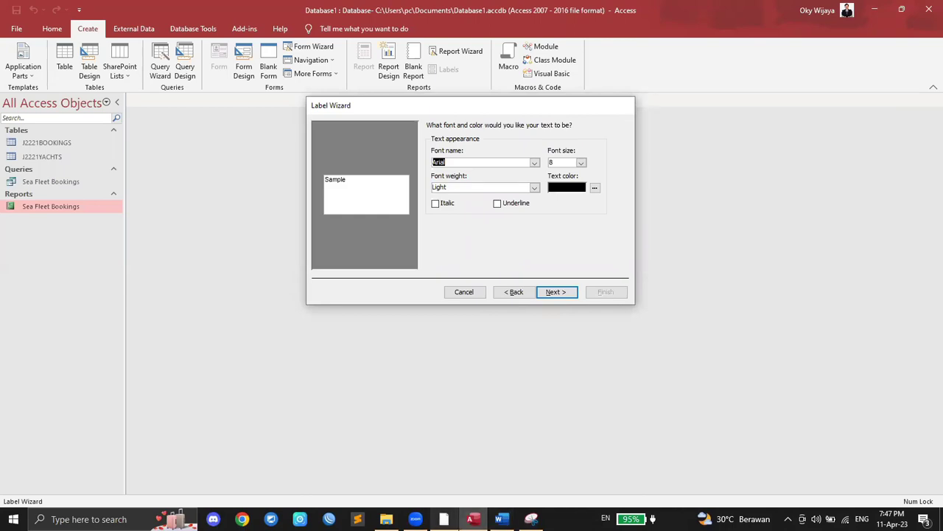
left_click(444, 519)
scroll(382, 372, "down", 3)
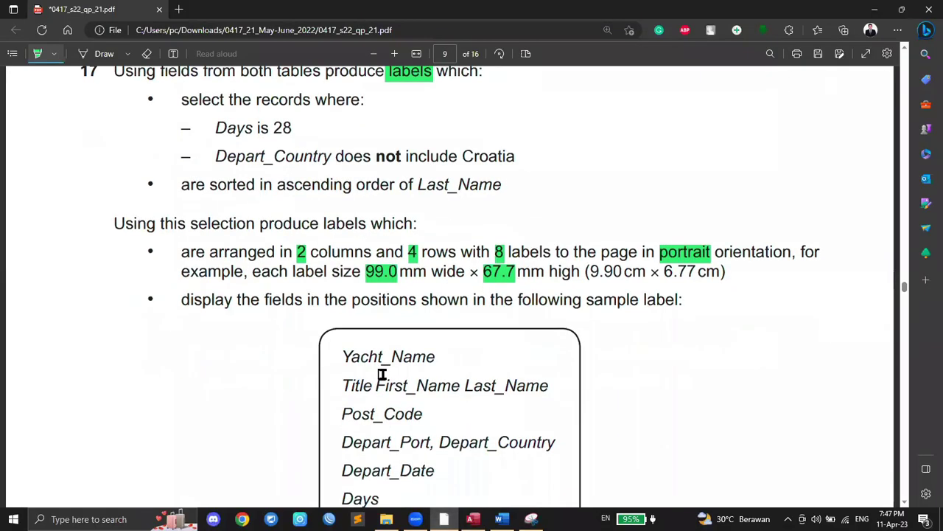
scroll(382, 374, "down", 3)
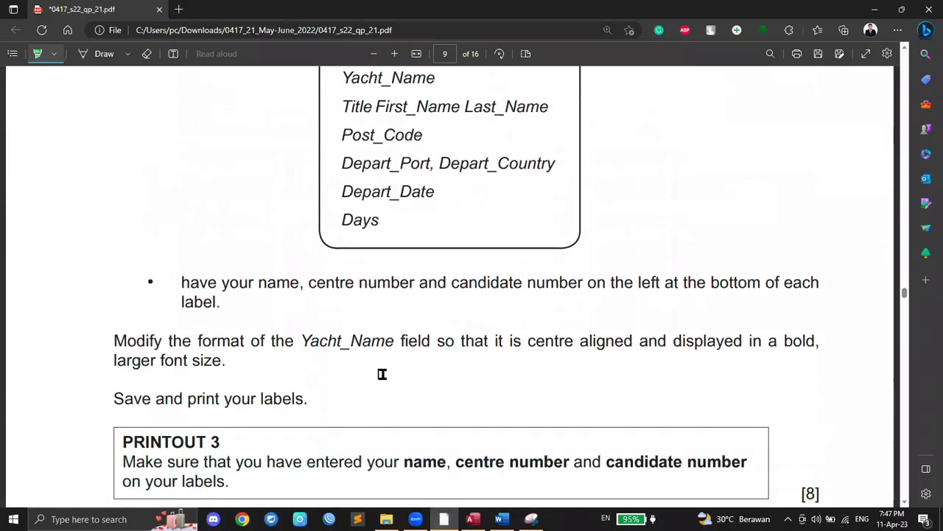
scroll(382, 373, "up", 5)
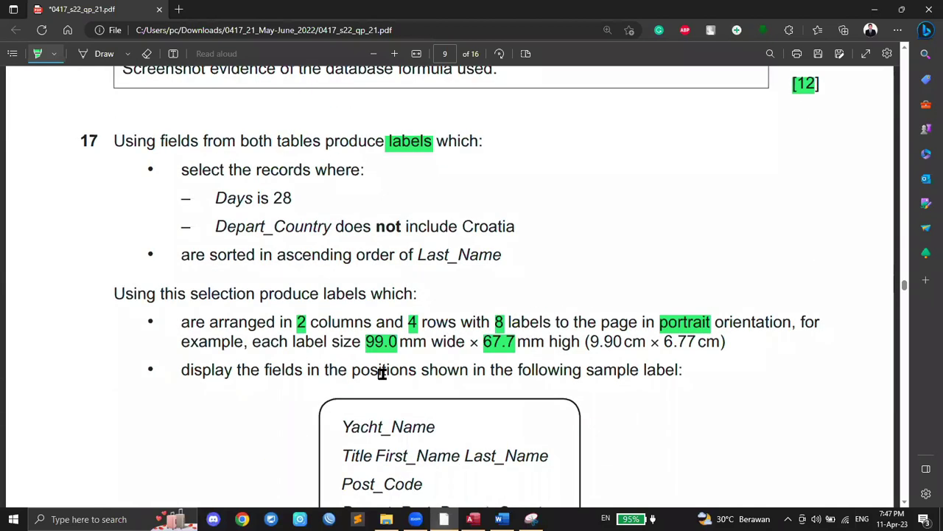
left_click(473, 519)
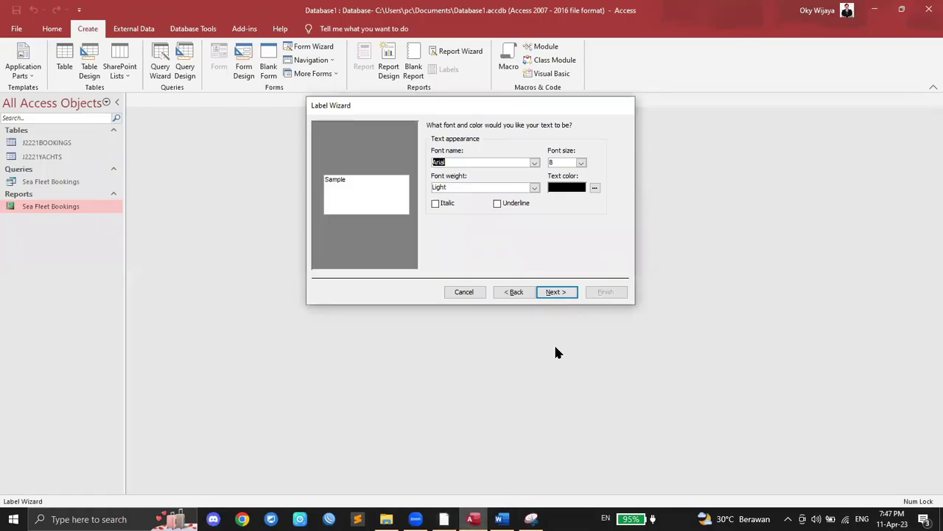
left_click(551, 295)
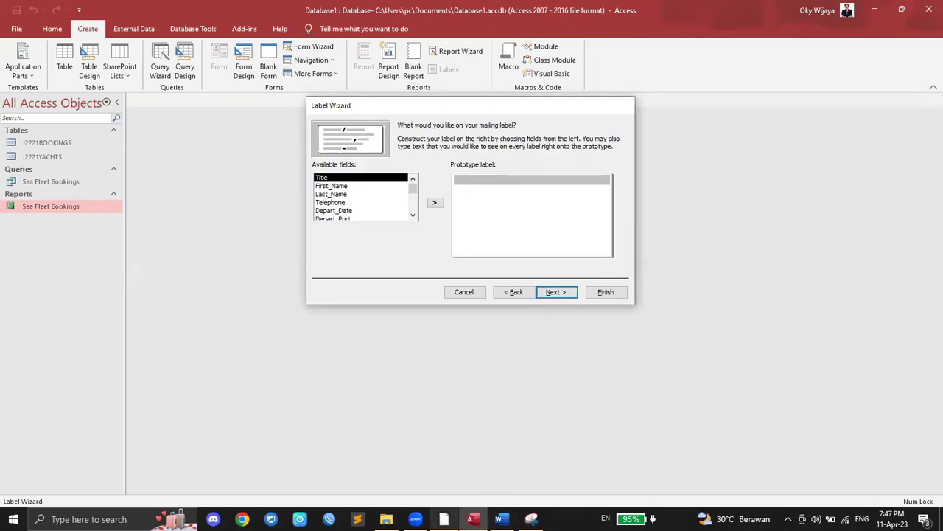
Step: Put Yacht_Name on the first label line, marking it done on the exam paper
left_click(444, 519)
scroll(440, 331, "down", 3)
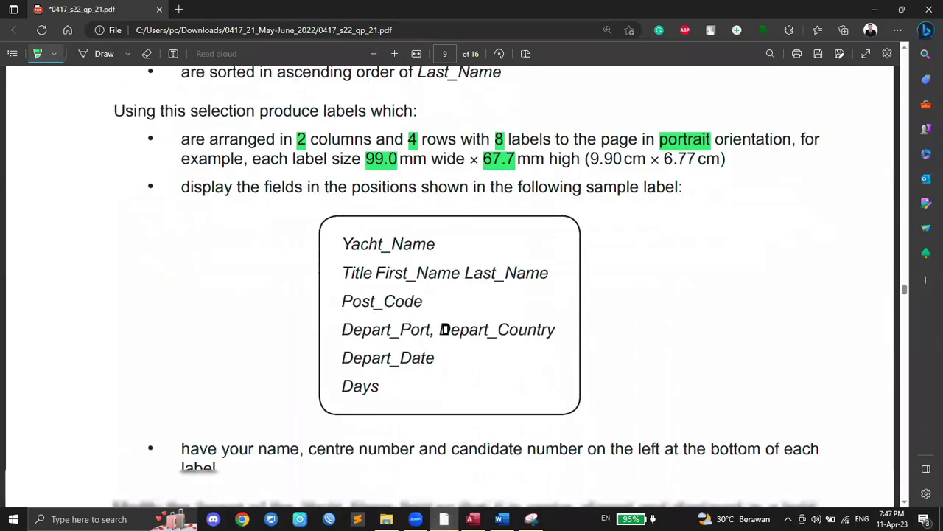
scroll(392, 274, "down", 1)
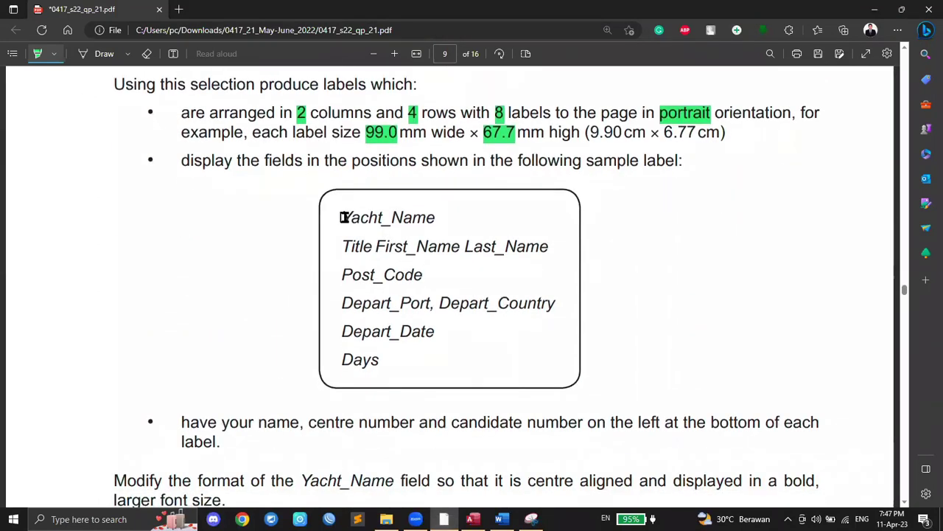
left_click_drag(343, 217, 349, 216)
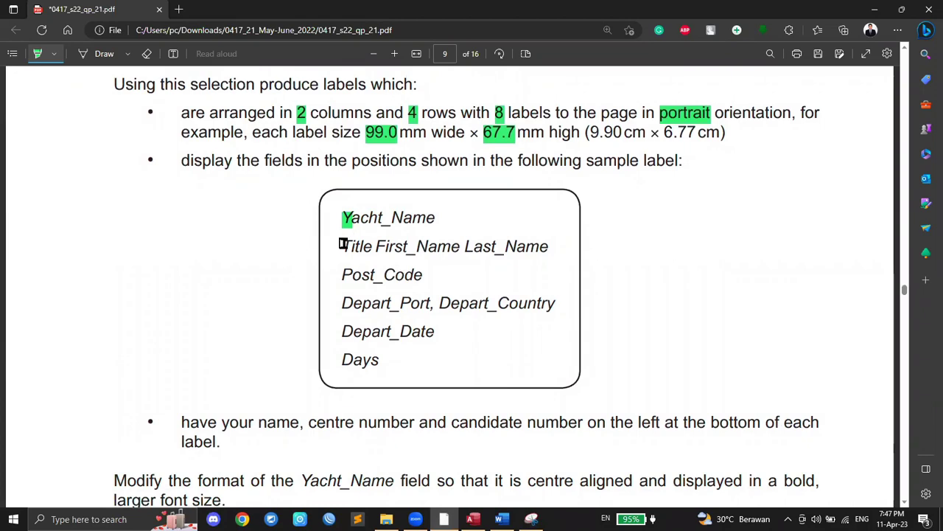
left_click(473, 519)
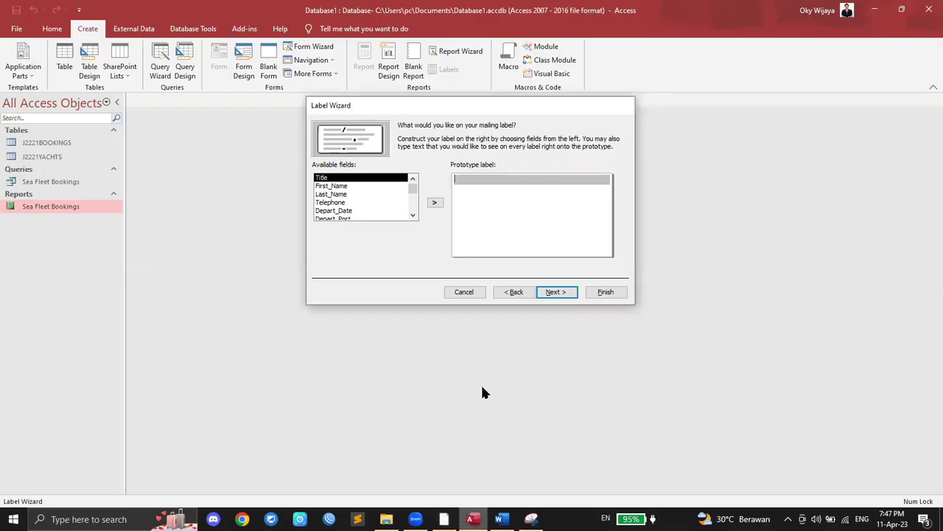
scroll(348, 203, "down", 1)
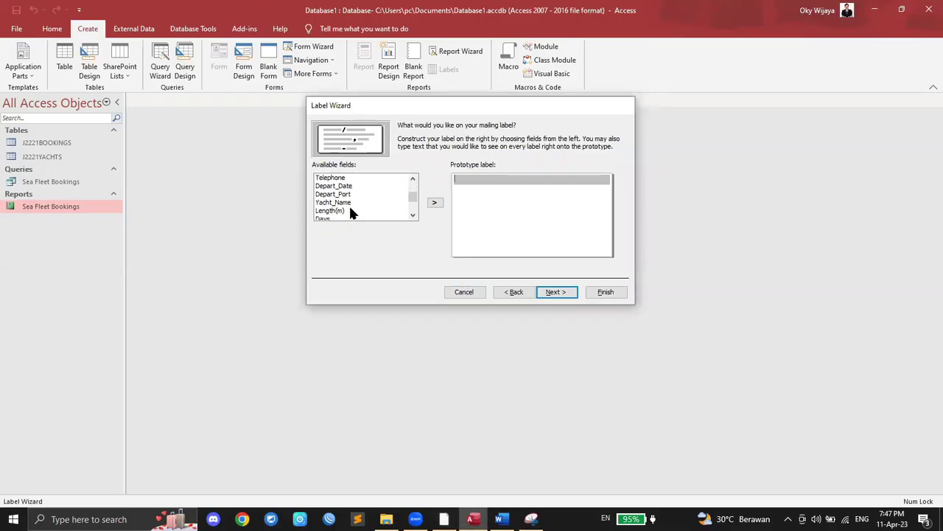
left_click(346, 203)
left_click(434, 202)
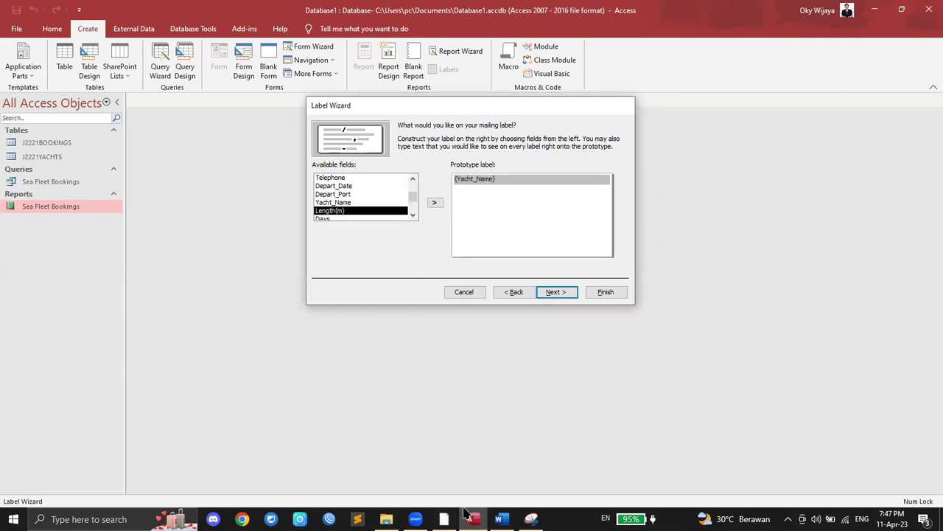
key("alt+Tab")
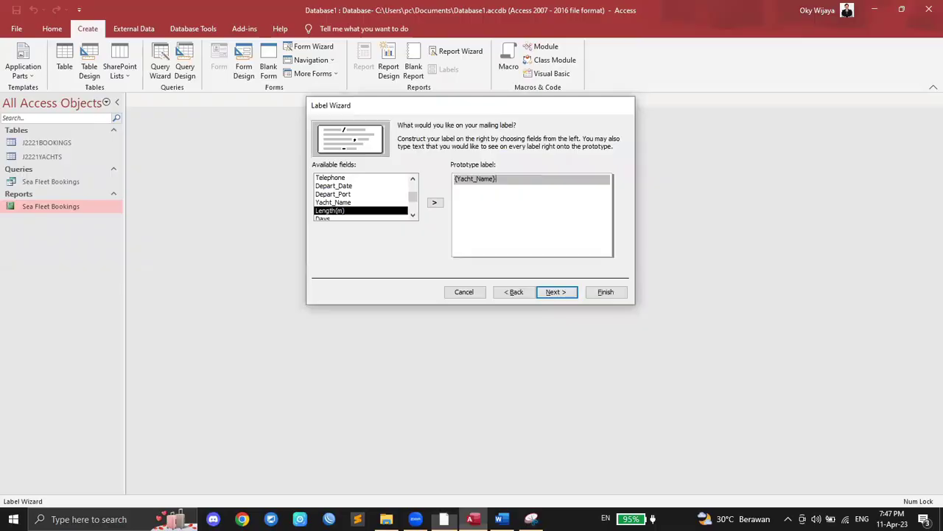
left_click(473, 519)
Step: Add Title, First_Name and Last_Name on the second label line and mark it done
key("Return")
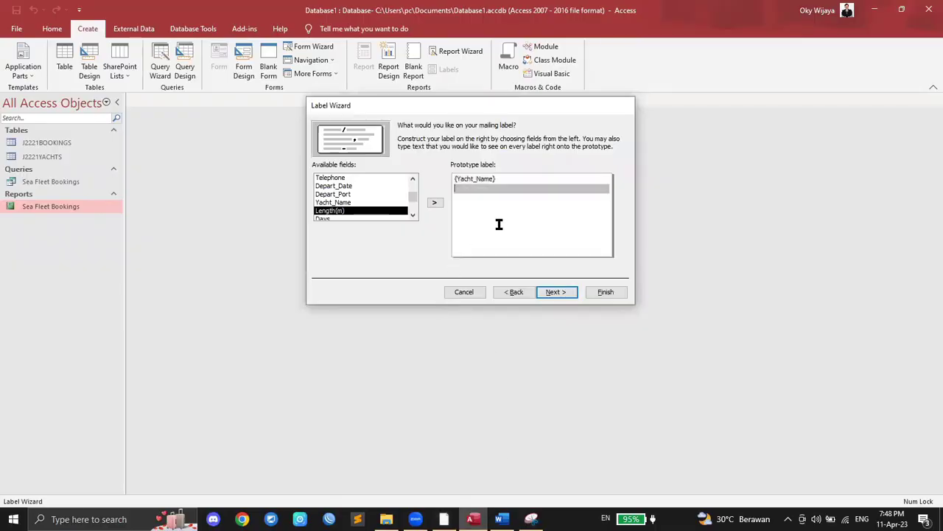
scroll(339, 185, "up", 1)
left_click(337, 180)
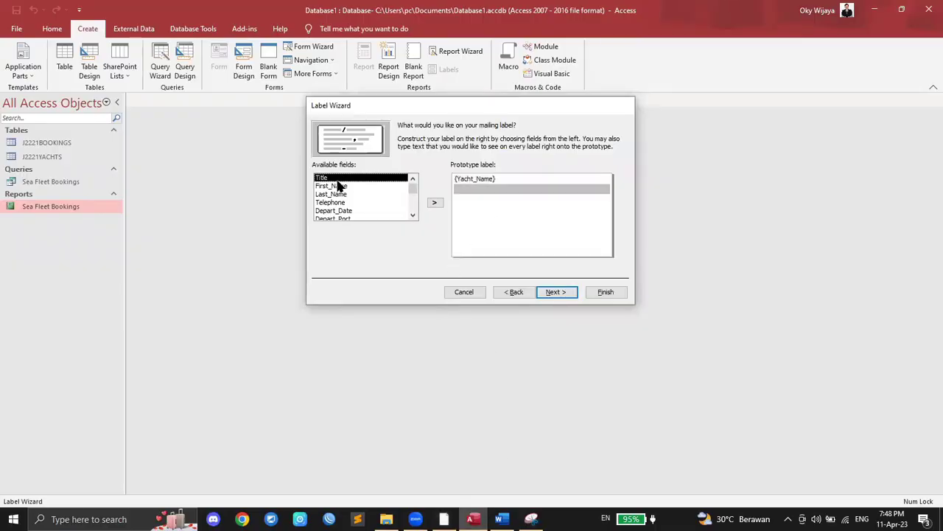
left_click(434, 202)
left_click(434, 202)
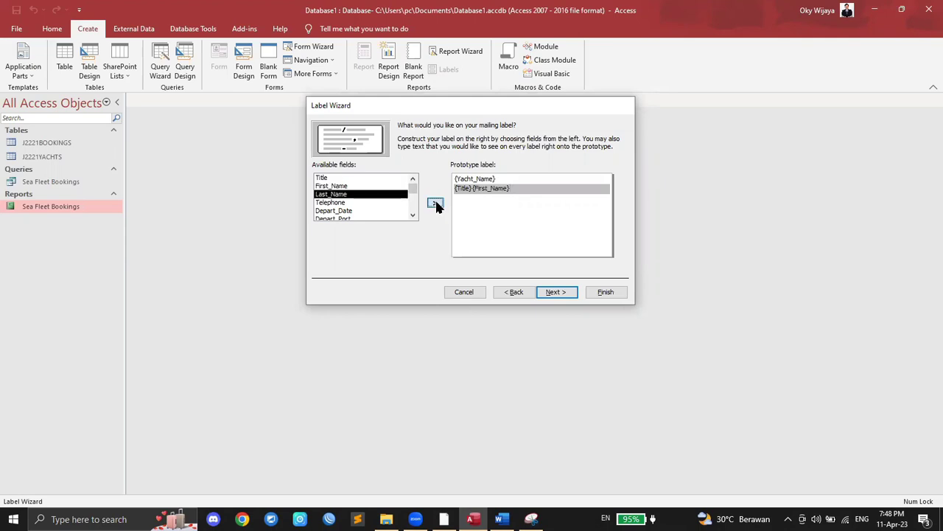
left_click(434, 203)
key("alt+Tab")
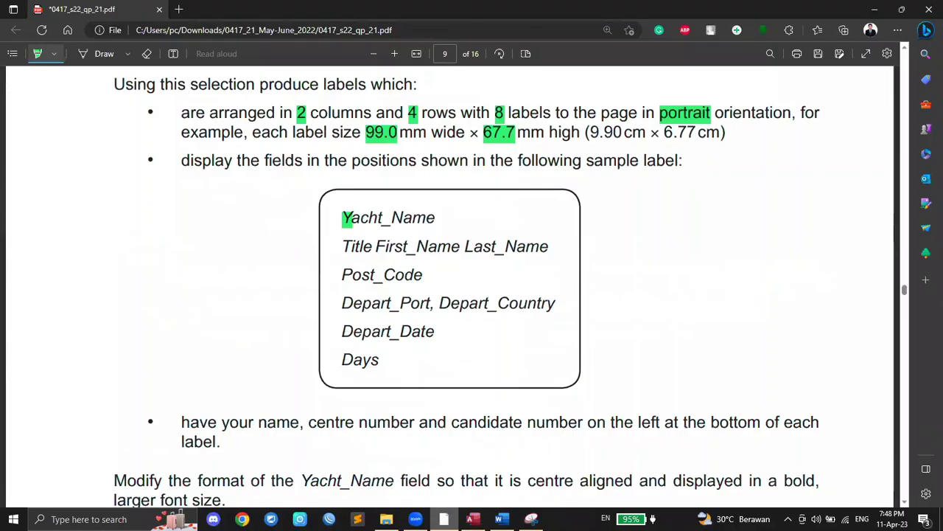
mouse_move(342, 246)
left_mouse_down()
mouse_move(353, 246)
mouse_move(353, 275)
left_mouse_up()
left_click(473, 519)
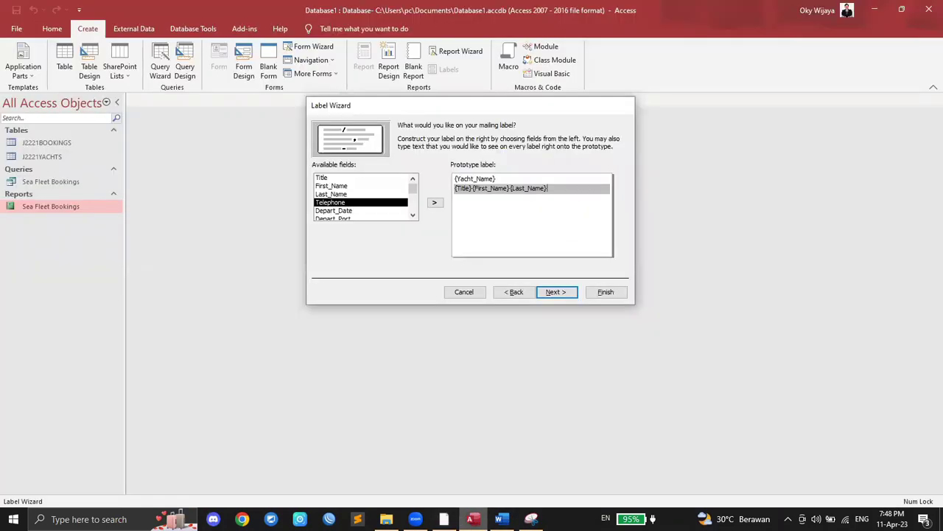
scroll(361, 210, "down", 3)
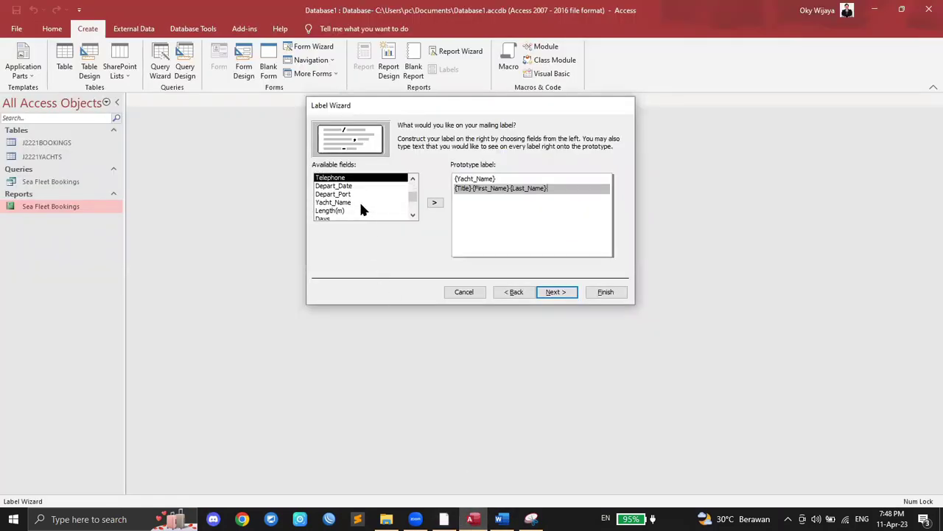
scroll(361, 209, "up", 4)
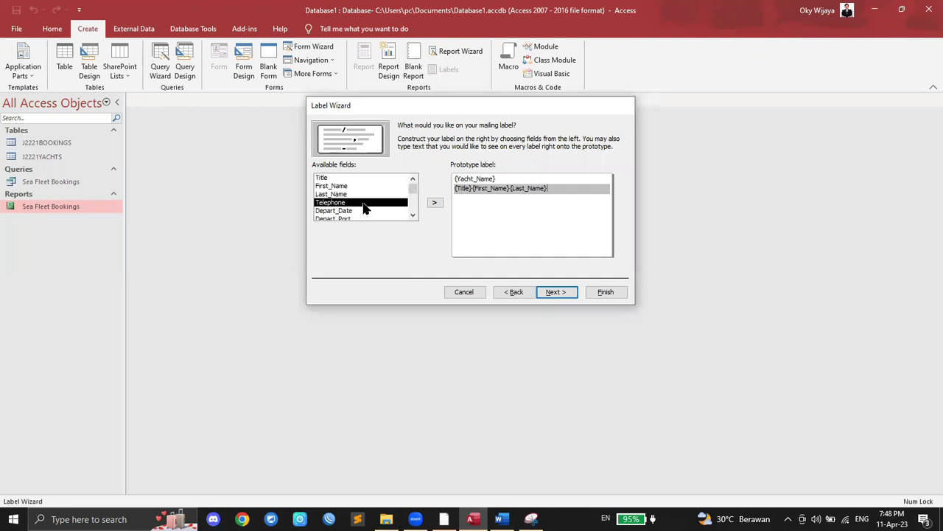
left_click(444, 519)
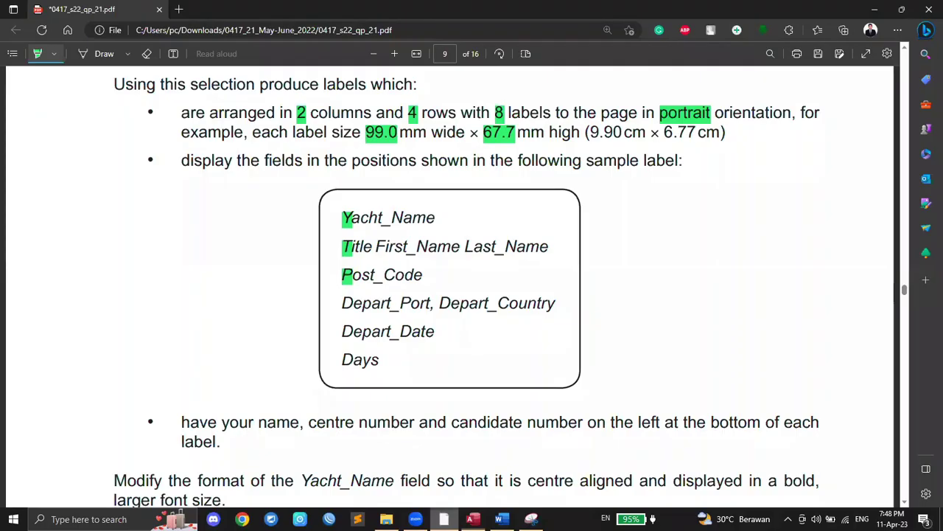
left_click(473, 518)
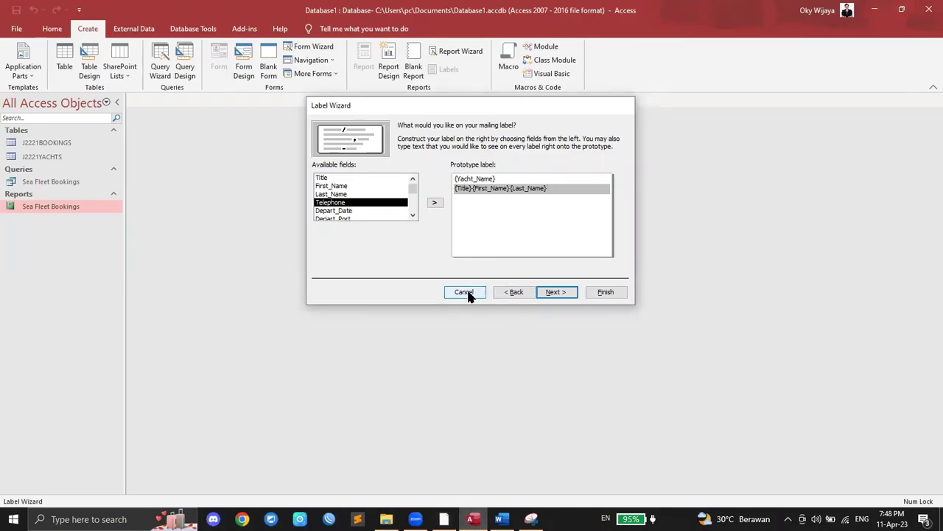
Step: Cancel the Label Wizard and open the Sea Fleet Bookings query in Design View
left_click(501, 294)
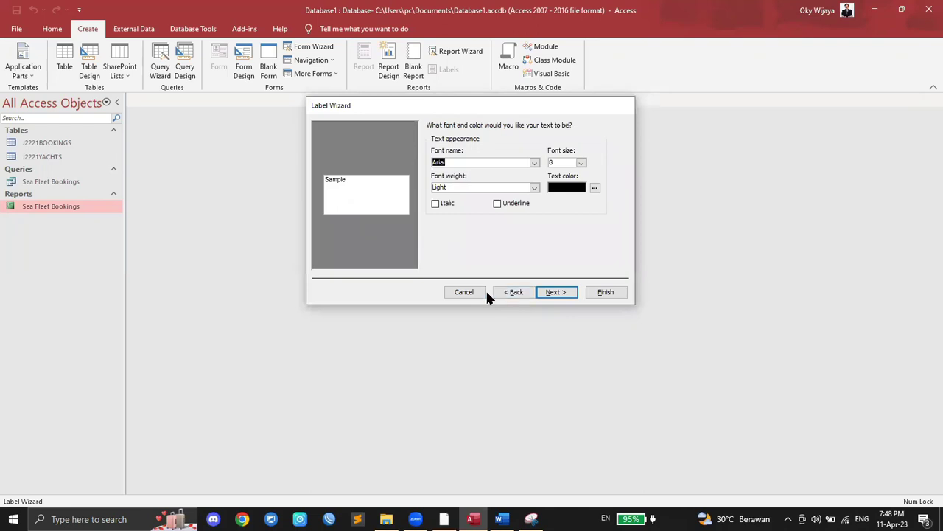
left_click(515, 292)
left_click(478, 293)
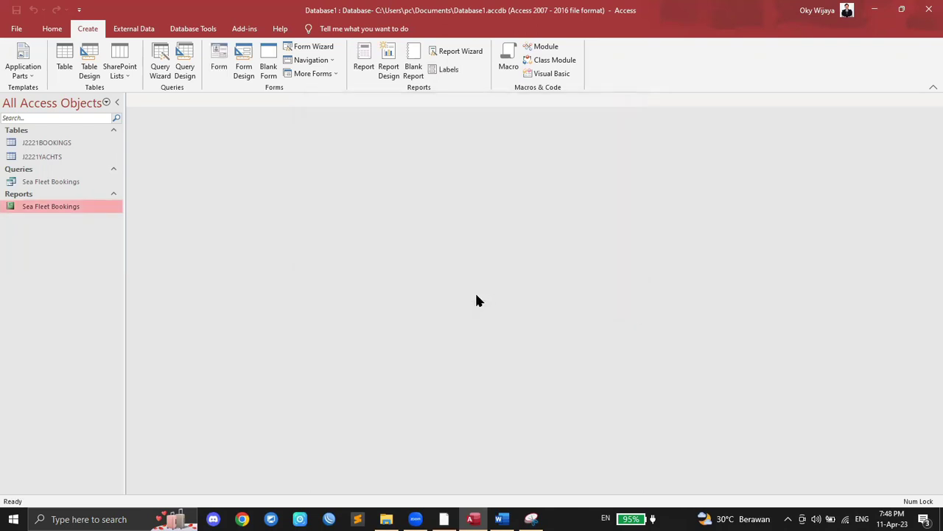
left_click(58, 184)
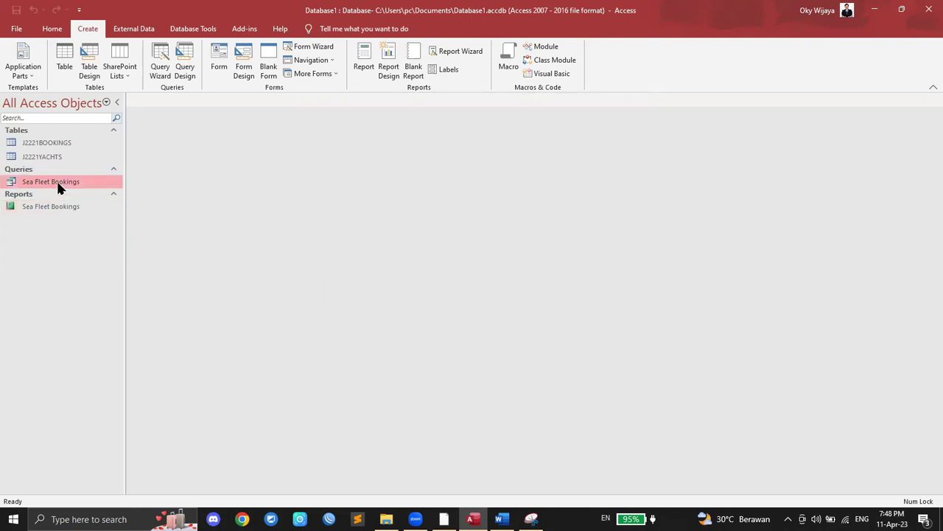
right_click(58, 184)
left_click(87, 203)
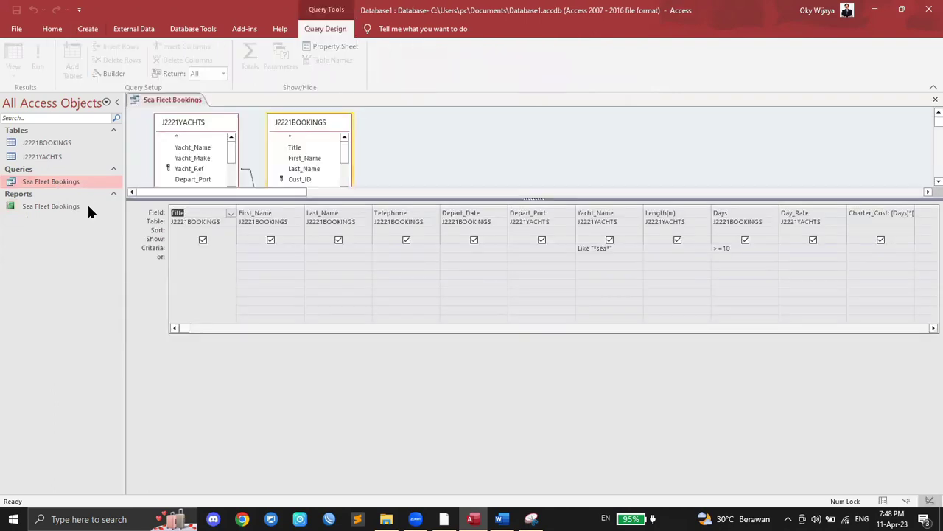
left_click(925, 329)
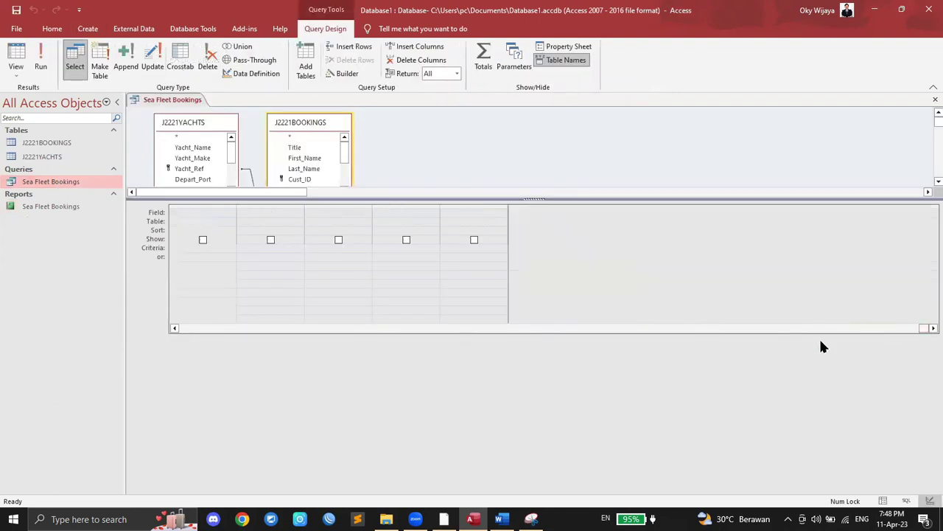
left_click(175, 328)
Step: Add J2221BOOKINGS.Post_Code to the first empty query column
left_click(257, 214)
left_click(299, 214)
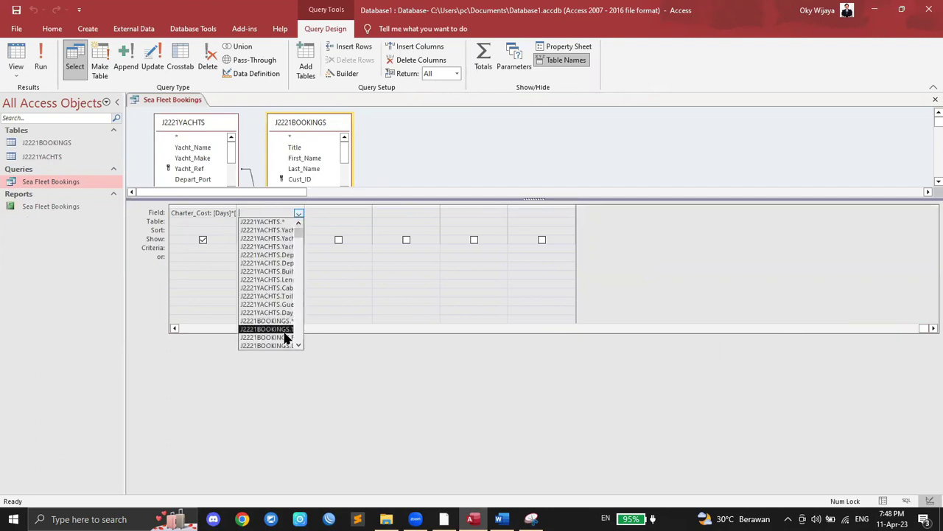
left_click(323, 219)
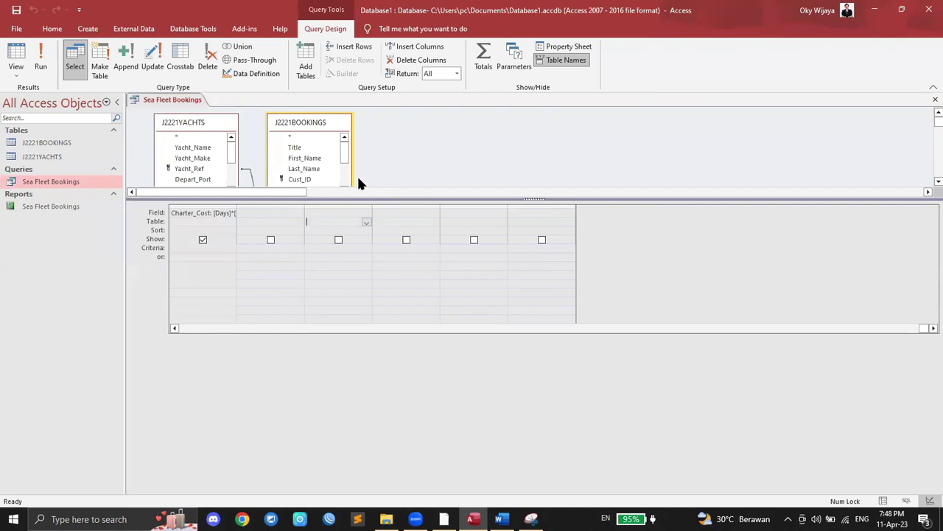
scroll(324, 157, "down", 2)
scroll(324, 156, "up", 1)
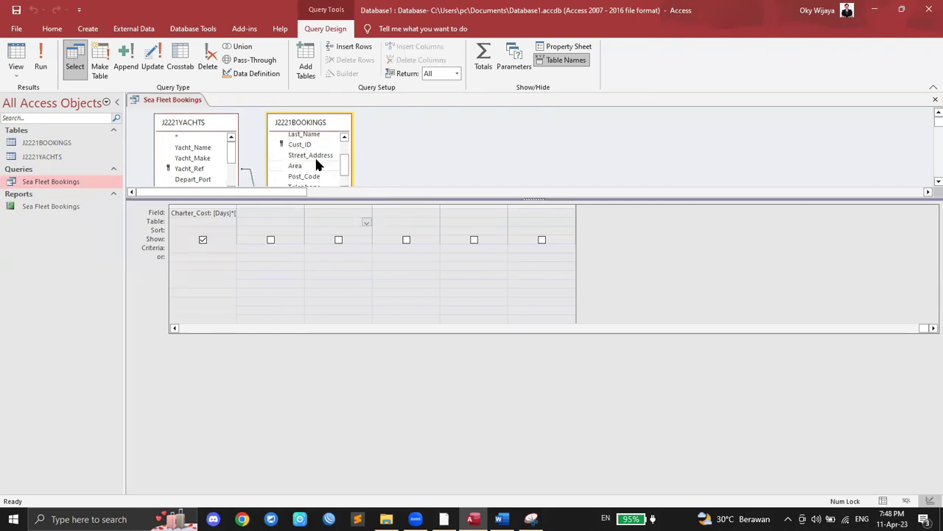
left_click(277, 221)
left_click(298, 222)
left_click(295, 238)
left_click(287, 212)
left_click(298, 213)
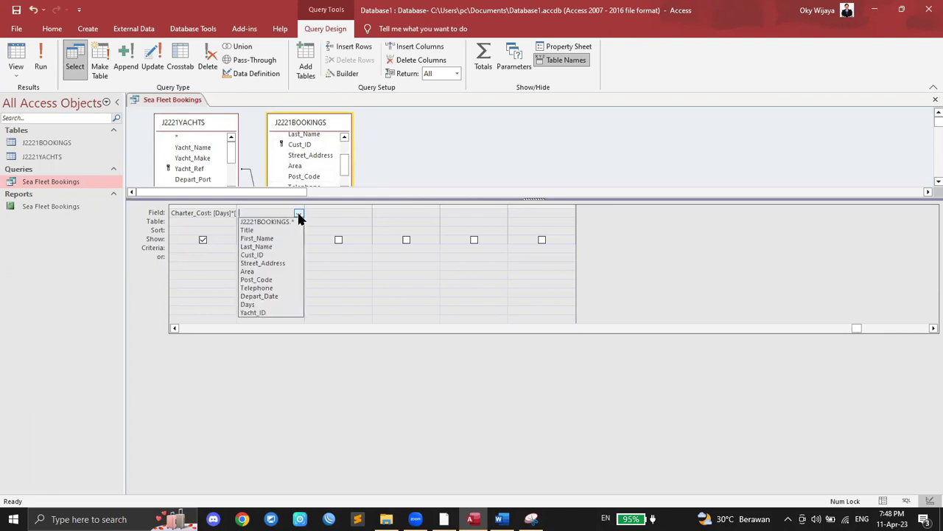
left_click(273, 279)
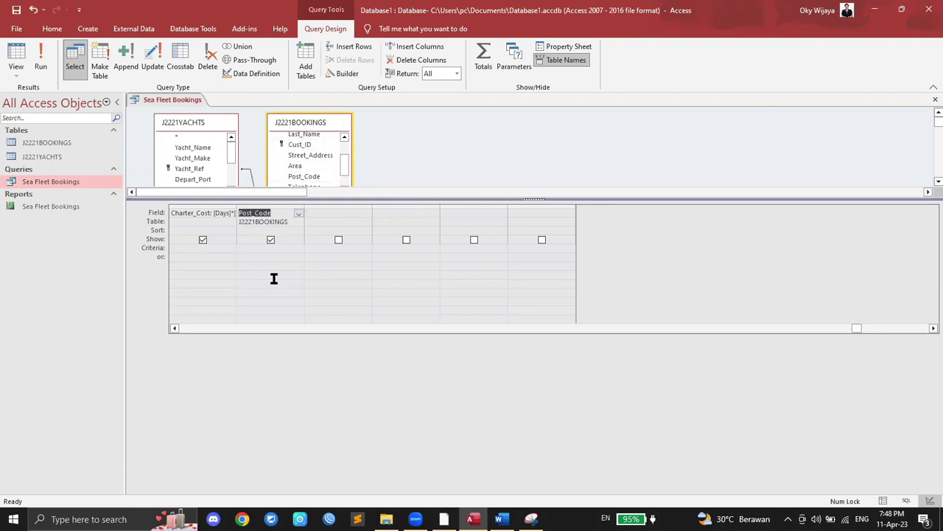
Step: Run the query to check the Post_Code results
left_click(45, 53)
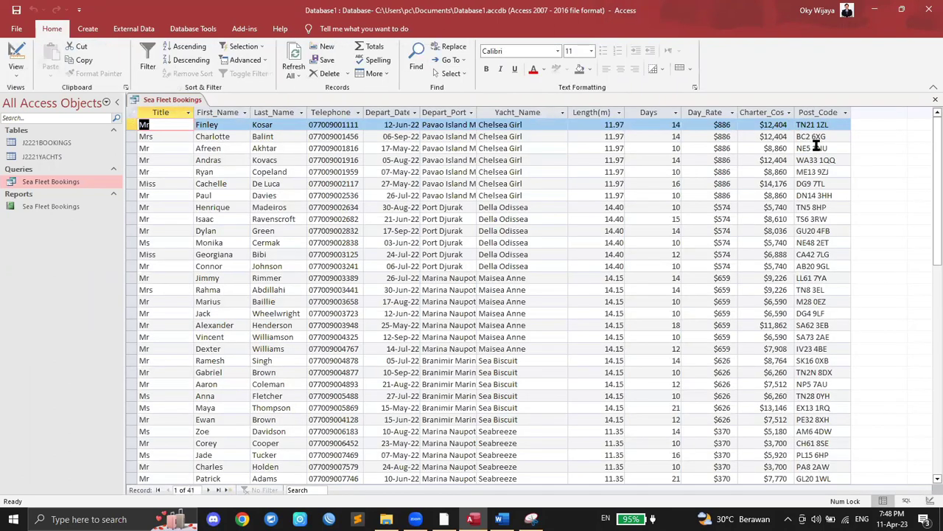
right_click(164, 96)
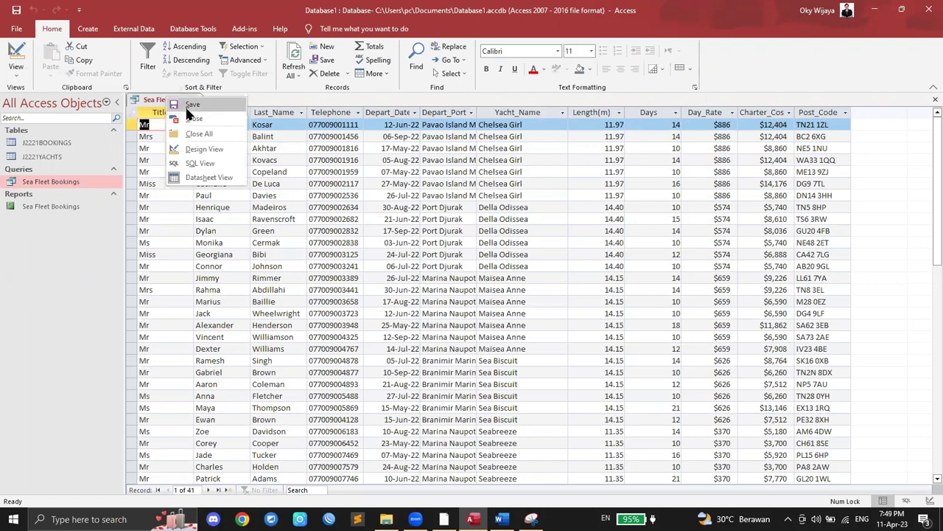
left_click(183, 106)
right_click(183, 107)
Step: Close the datasheet and restart Labels, keeping Avery J8165 99.1 × 67.7 mm, up to field layout
left_click(205, 130)
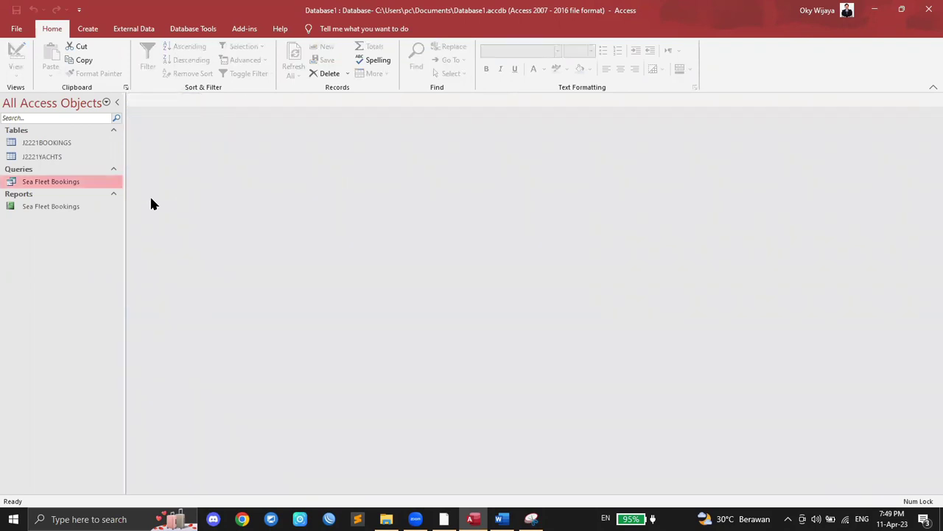
left_click(445, 519)
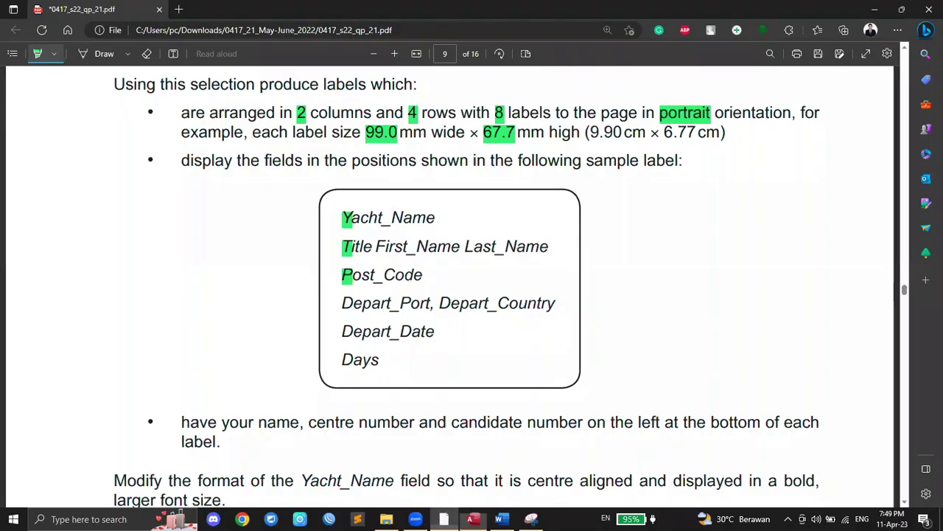
left_click(472, 518)
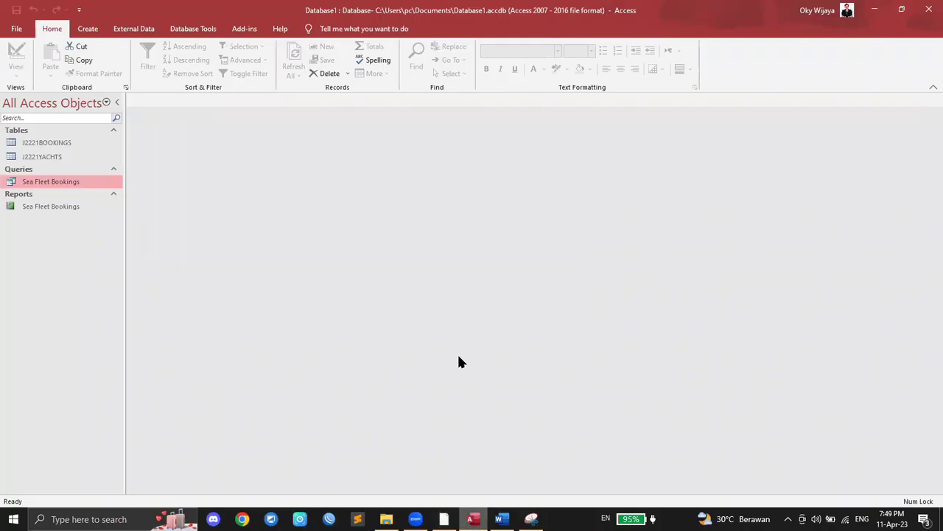
left_click(406, 31)
type("label")
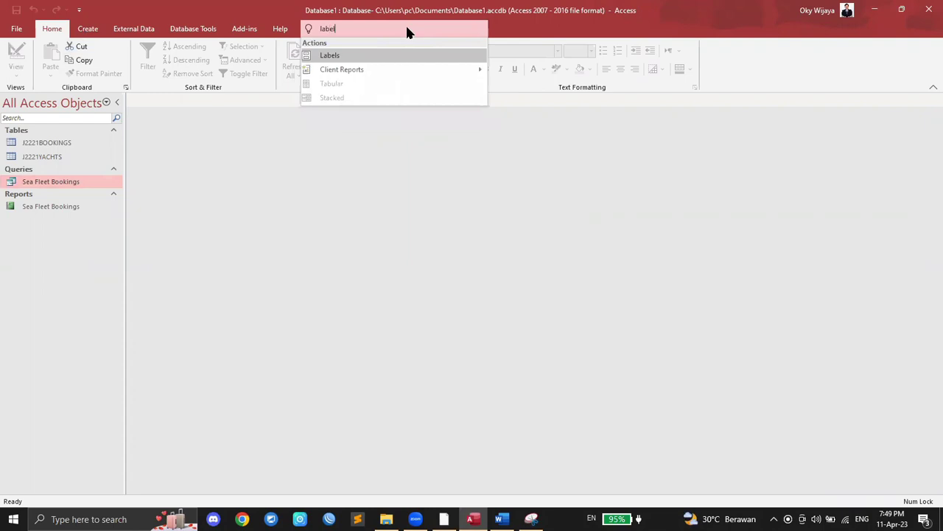
left_click(381, 58)
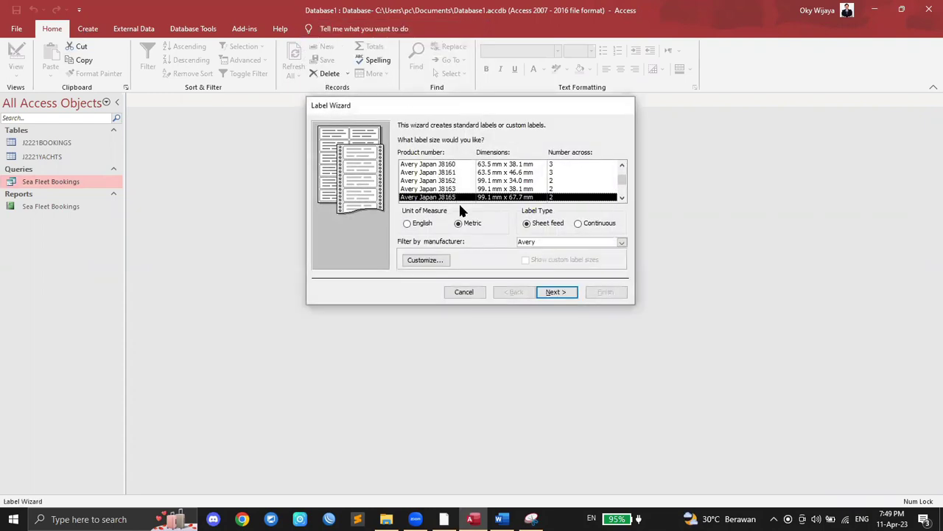
left_click(546, 291)
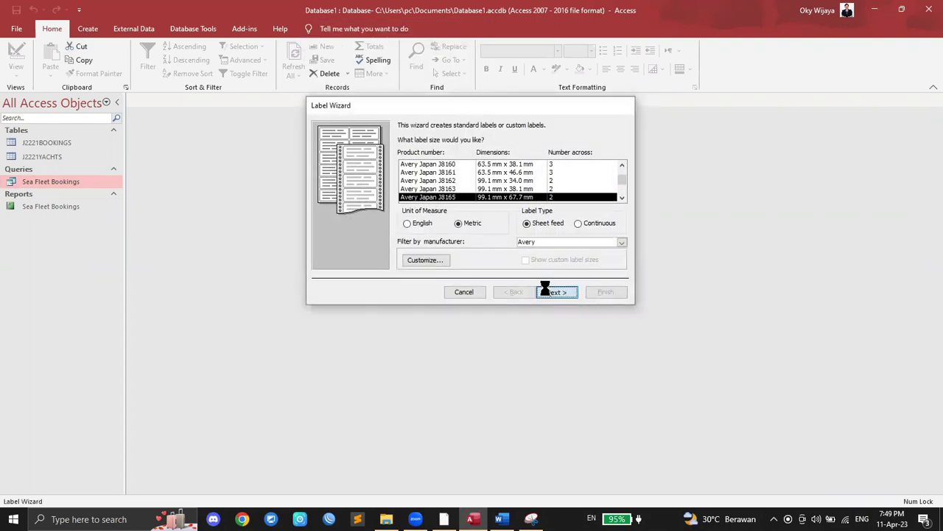
left_click(555, 293)
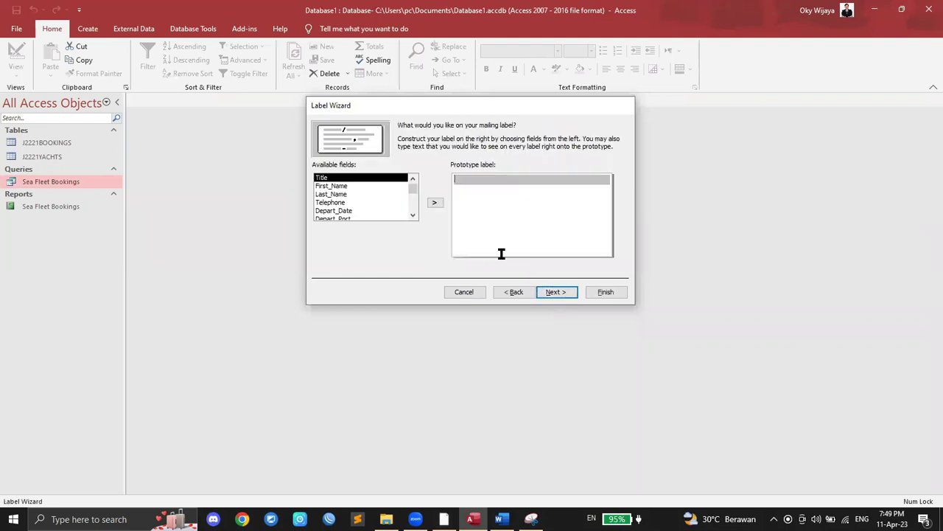
Step: Put Yacht_Name on the first line of the prototype label
left_click(444, 519)
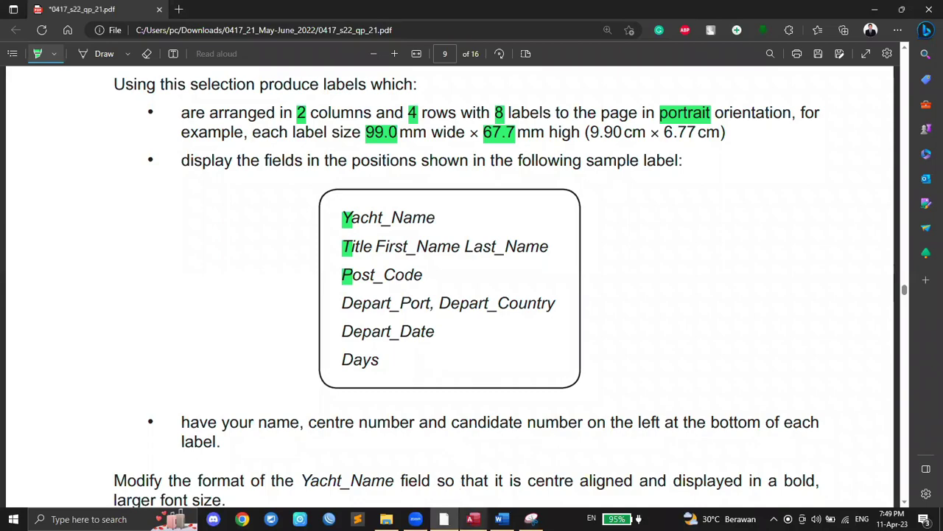
left_click(473, 519)
left_click(358, 194)
scroll(368, 214, "down", 1)
scroll(368, 218, "down", 1)
left_click(358, 211)
left_click(436, 202)
Step: Add Title, First_Name and Last_Name to the prototype label
left_click(444, 519)
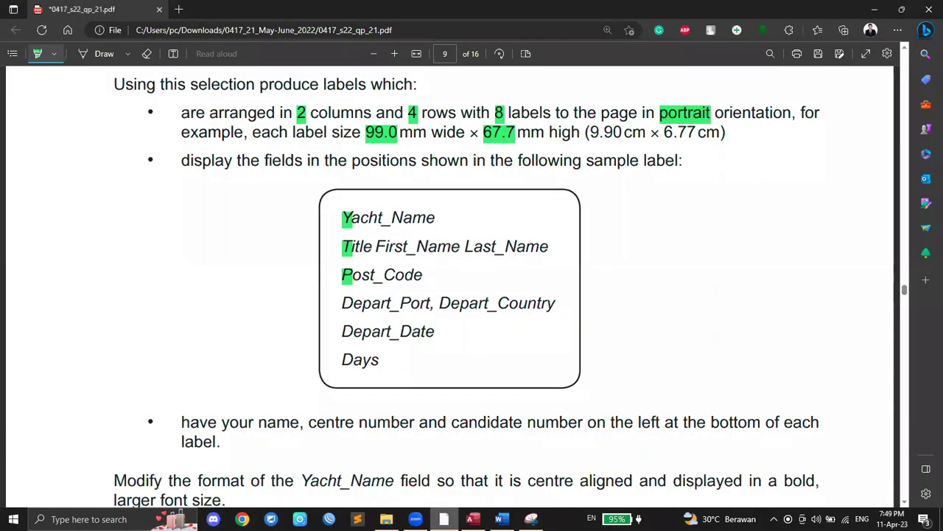
left_click(473, 519)
scroll(369, 197, "up", 3)
left_click(343, 178)
left_click(436, 203)
left_click(436, 203)
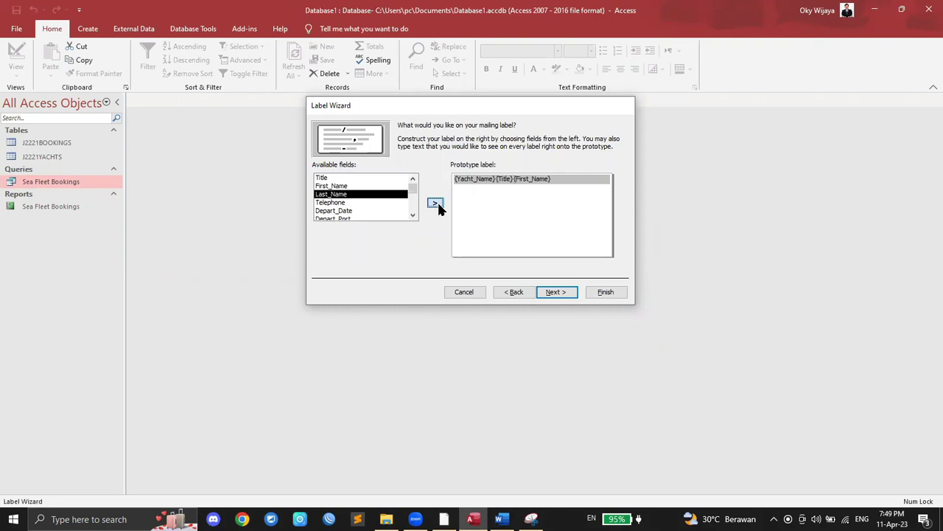
left_click(436, 203)
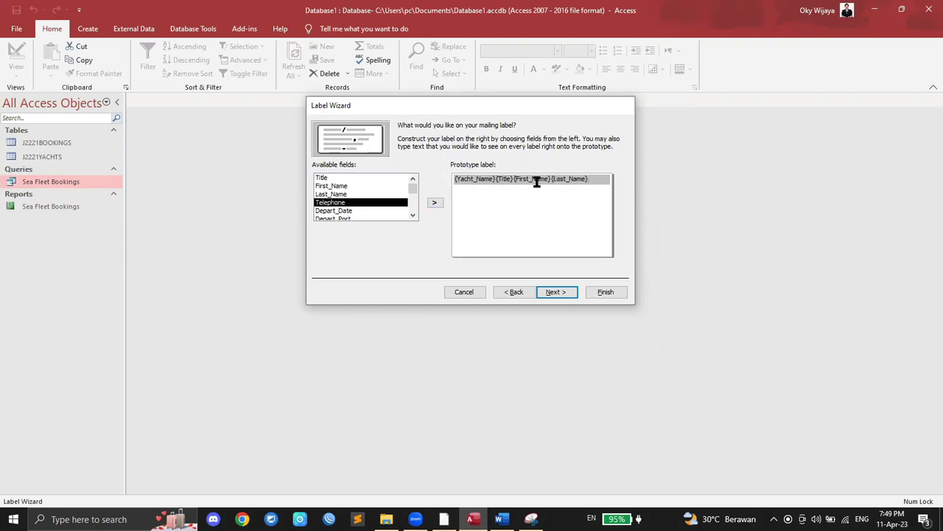
Step: Move Title, First_Name and Last_Name onto a second line under Yacht_Name
key("Return")
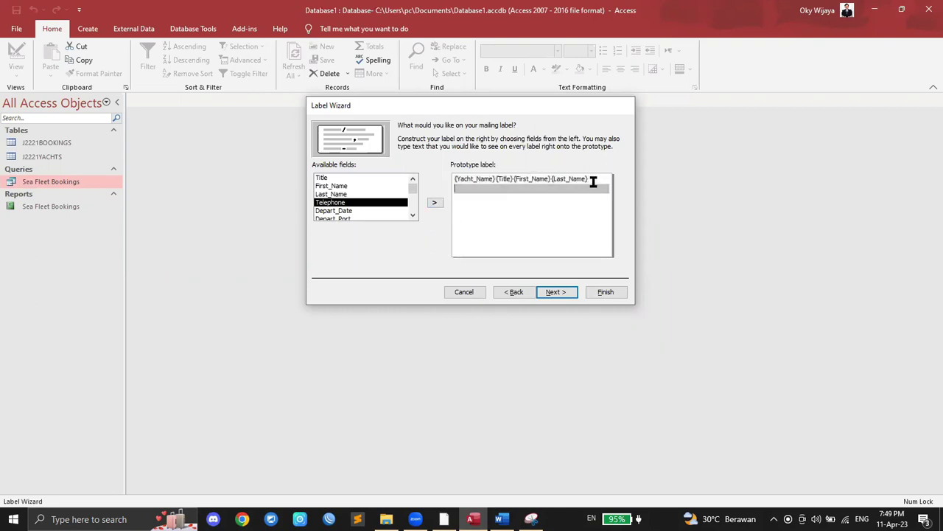
key("BackSpace")
key("BackSpace")
key("BackSpace")
key("BackSpace")
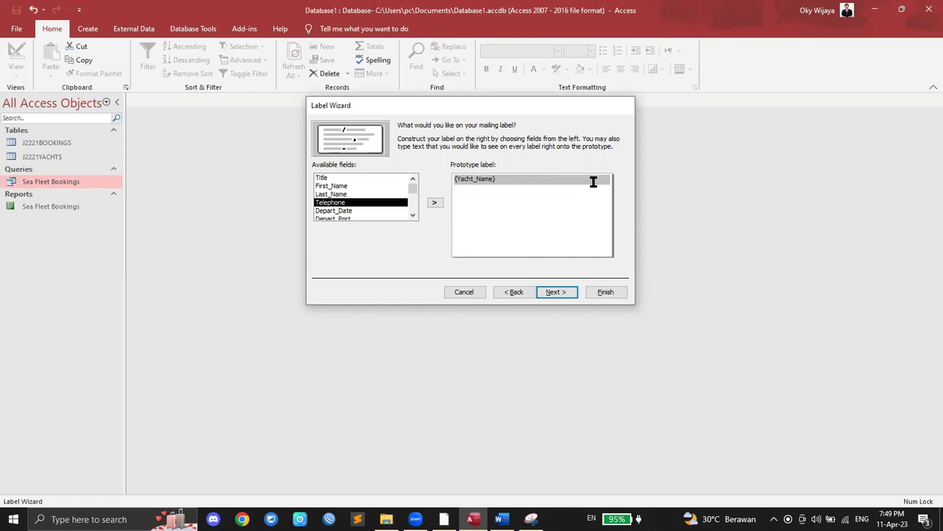
key("Return")
double_click(327, 177)
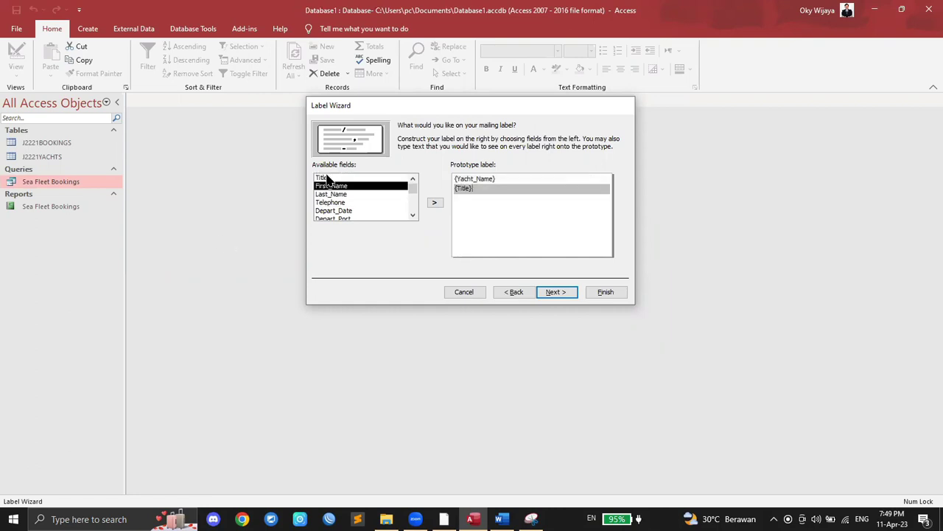
double_click(331, 186)
double_click(331, 195)
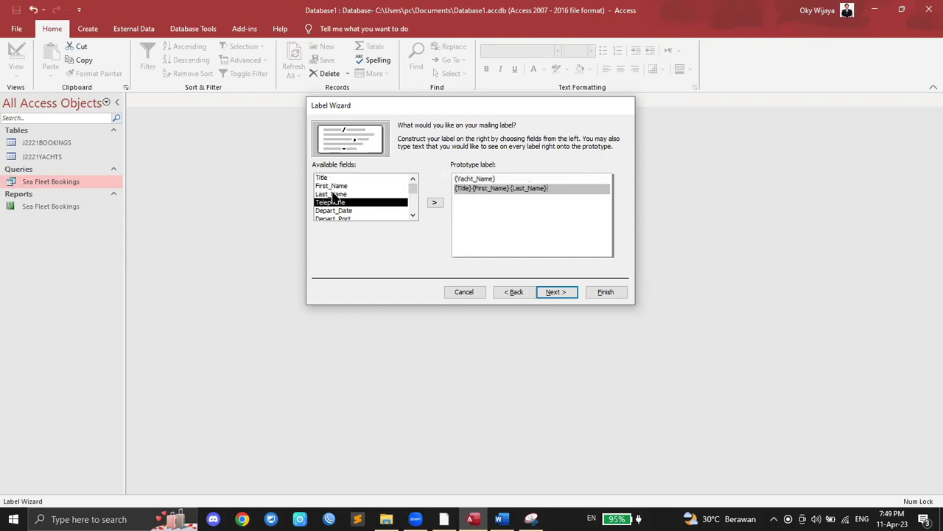
key("Return")
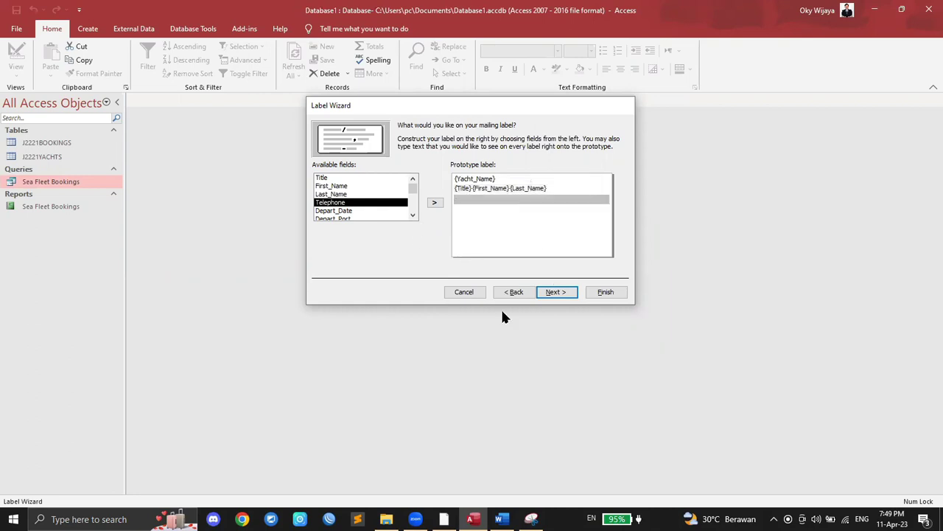
Step: Add Post_Code as the third label line
left_click(444, 519)
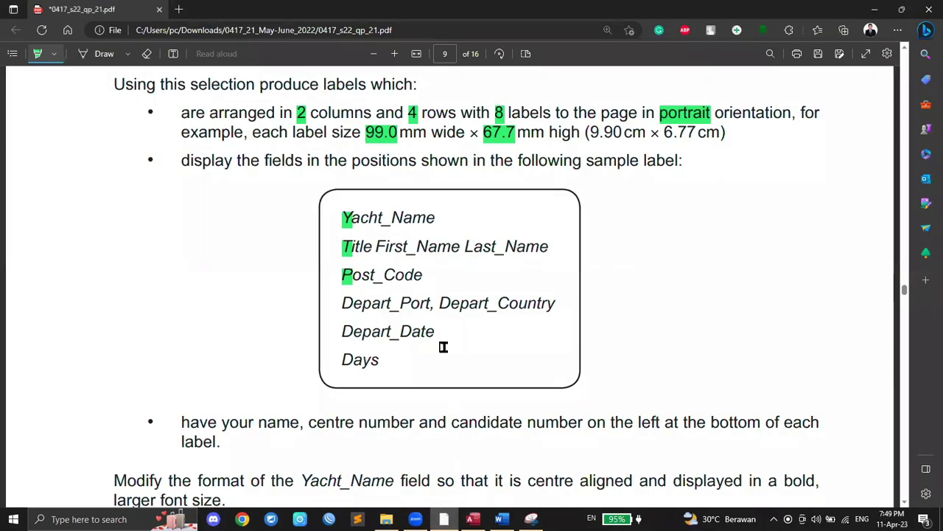
left_click(473, 518)
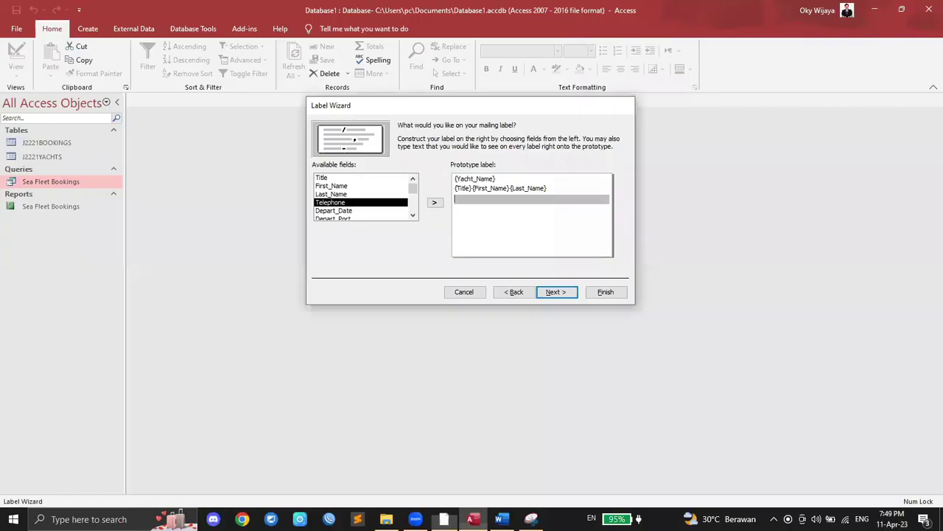
scroll(354, 209, "down", 4)
left_click(349, 211)
double_click(349, 212)
key("Return")
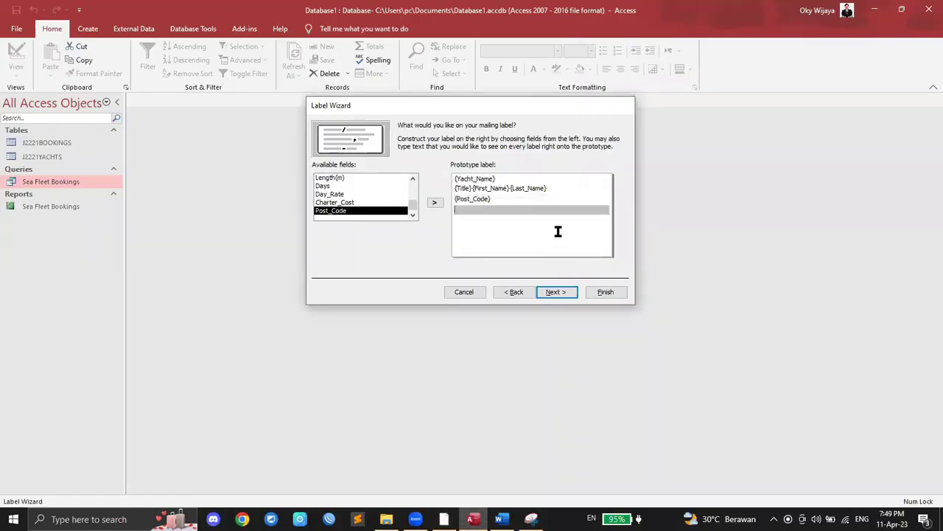
Step: Mark Depart_Port in the sample label and add it as the fourth line
left_click(444, 519)
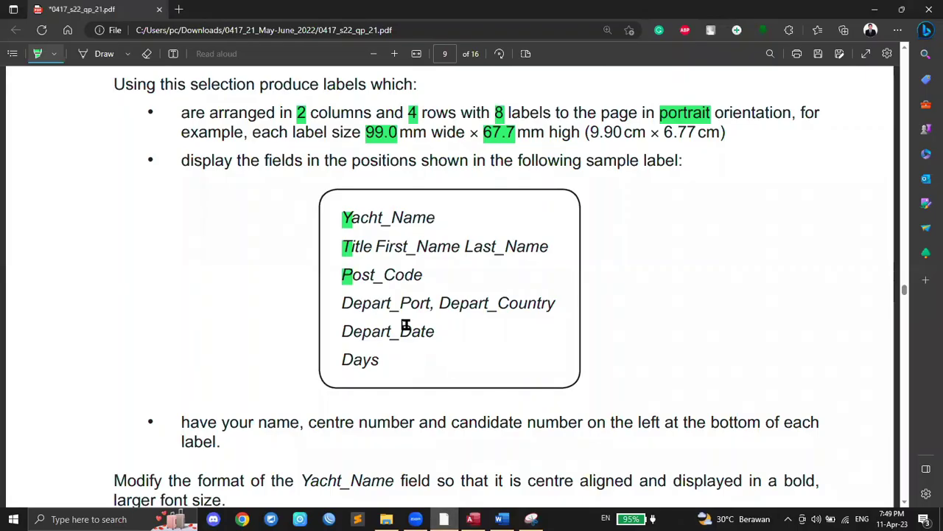
left_click_drag(341, 303, 354, 303)
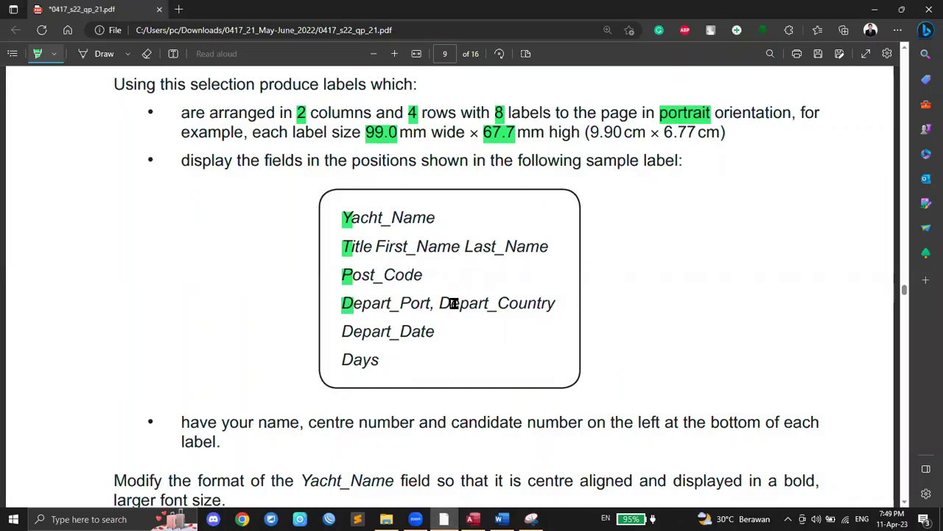
left_click(473, 519)
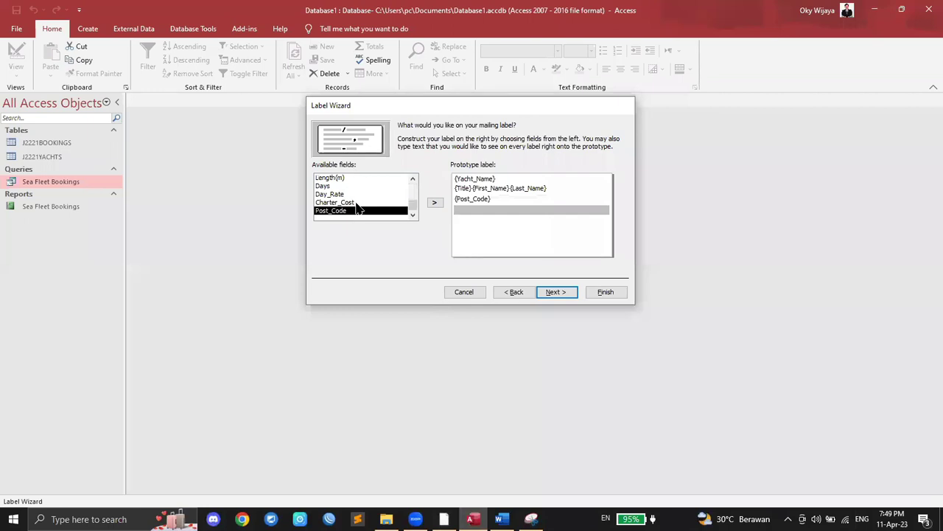
scroll(358, 209, "up", 3)
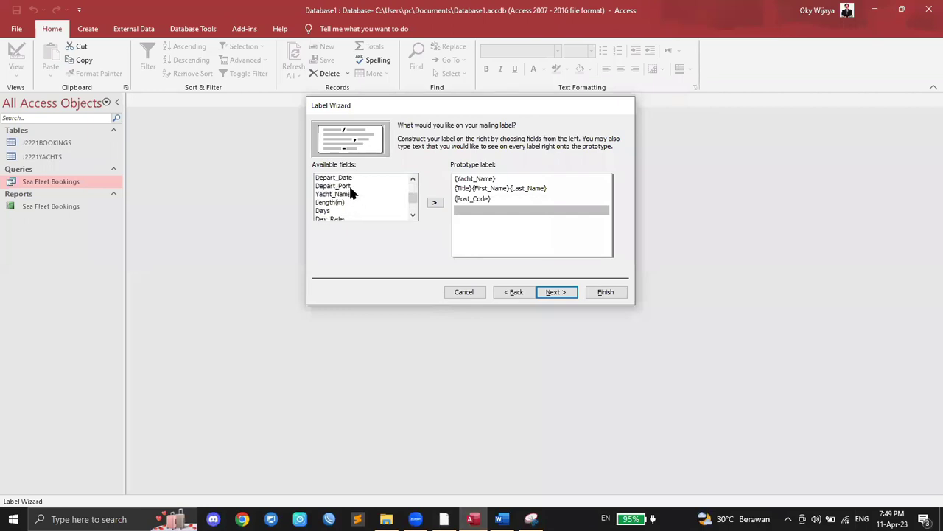
double_click(350, 186)
Step: Compare the field list with the sample label, then cancel the Label Wizard
scroll(359, 193, "up", 2)
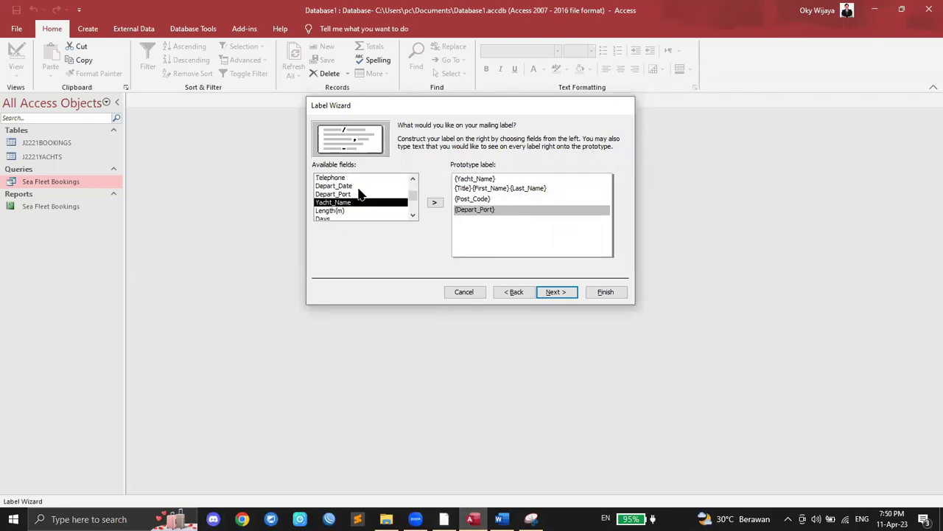
scroll(358, 193, "down", 1)
scroll(363, 198, "down", 4)
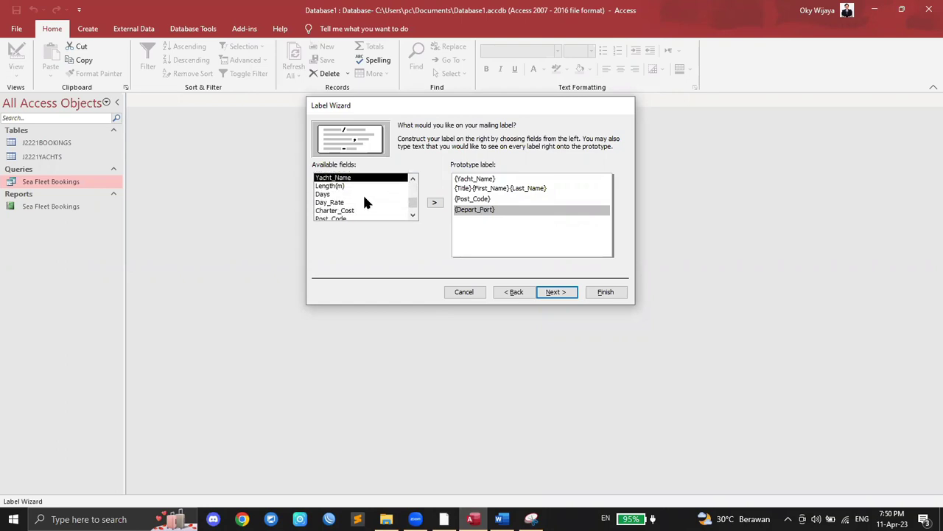
scroll(361, 204, "up", 2)
scroll(361, 205, "up", 5)
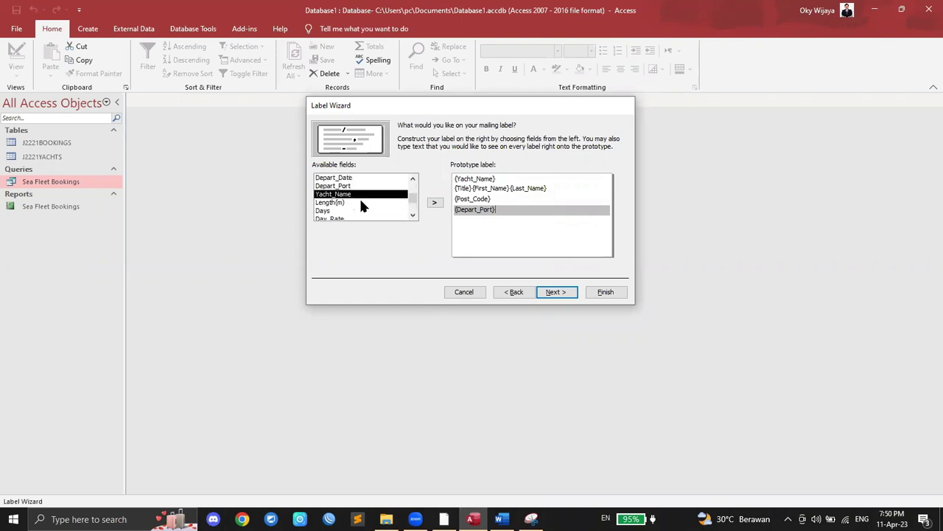
scroll(361, 207, "down", 3)
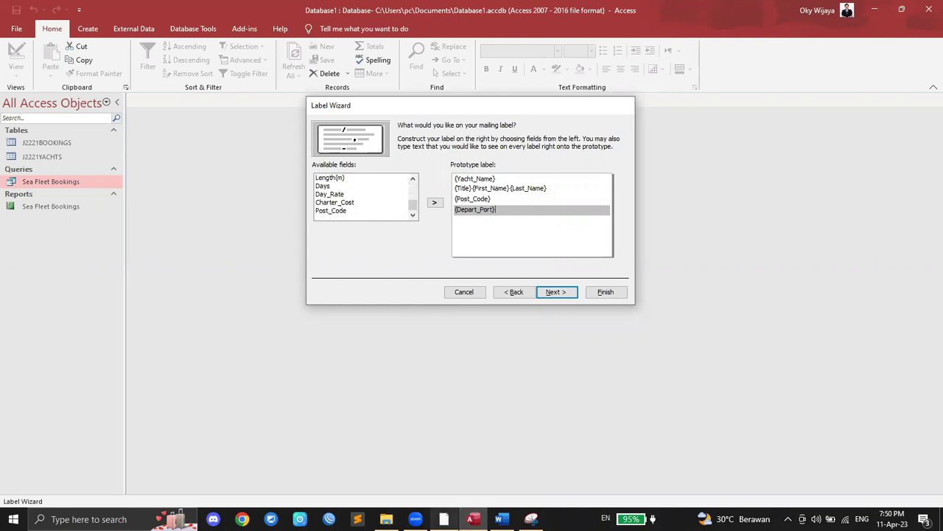
left_click(443, 519)
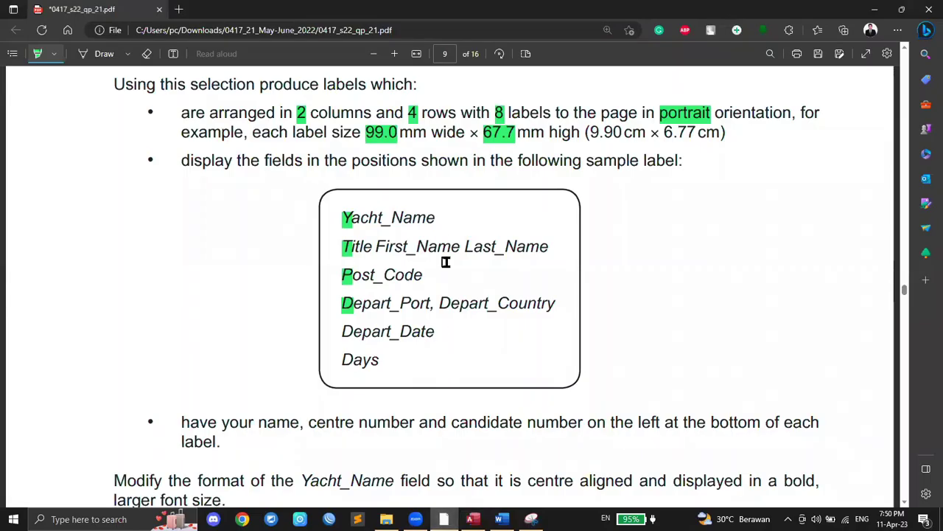
left_click(474, 519)
scroll(357, 201, "up", 2)
scroll(354, 212, "up", 3)
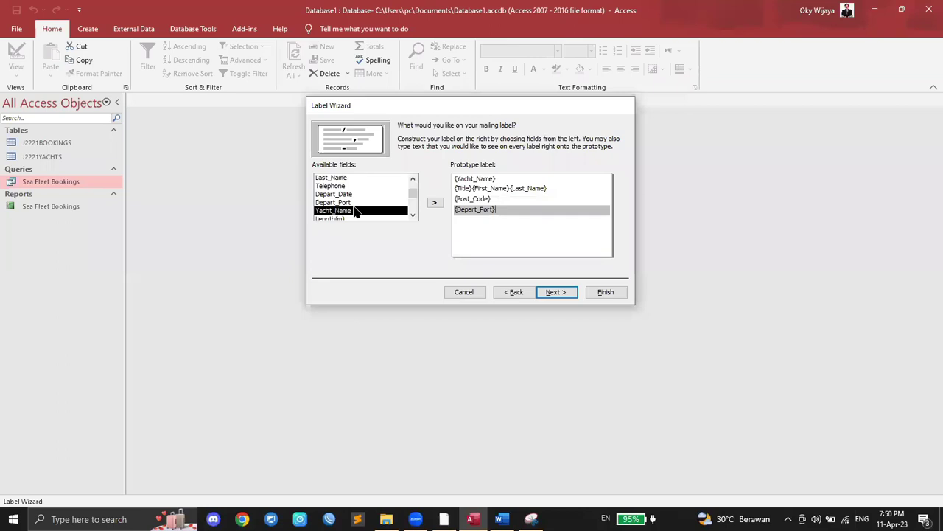
scroll(354, 212, "up", 2)
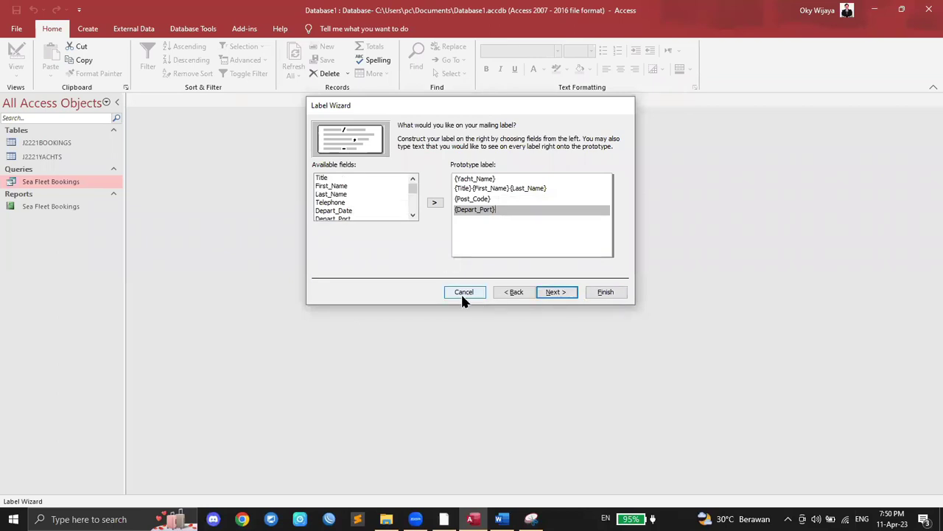
left_click(464, 293)
Step: Open the Sea Fleet Bookings query in Design View and bring the first empty column into view
right_click(38, 184)
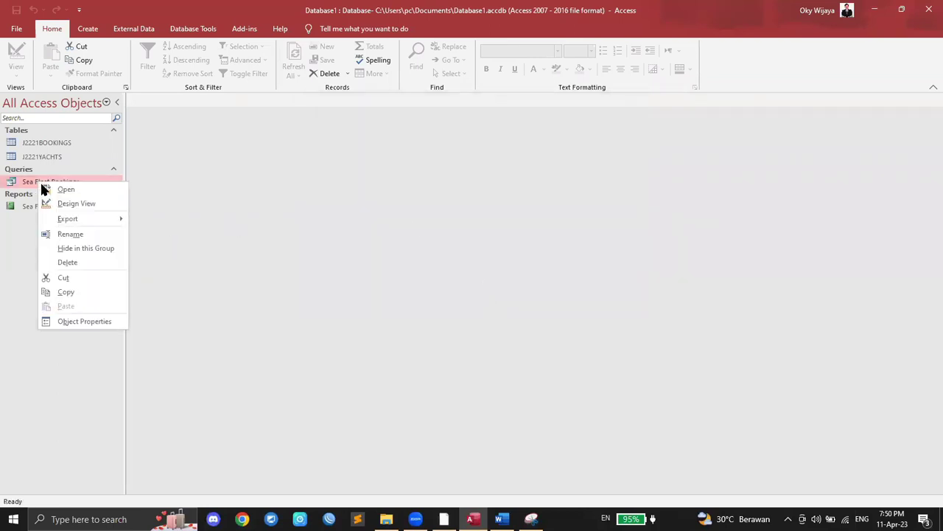
left_click(42, 202)
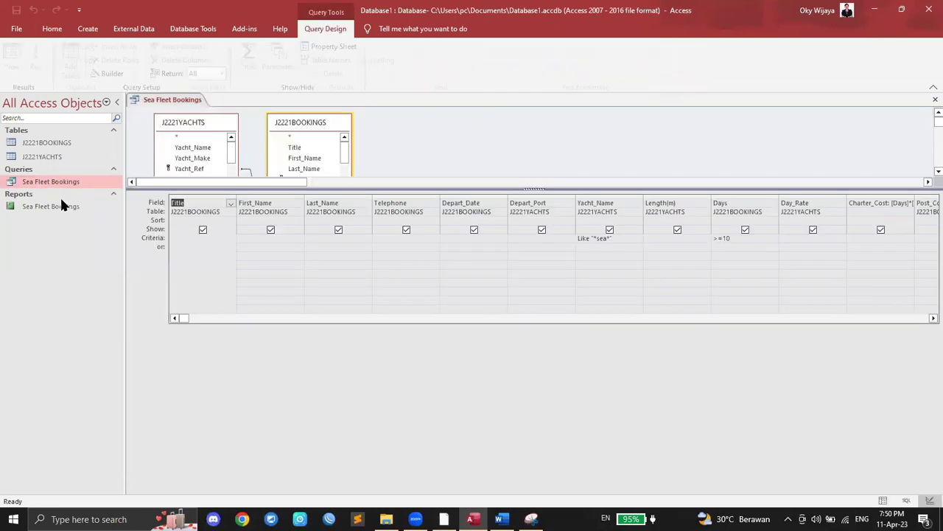
left_click(930, 318)
left_click(931, 318)
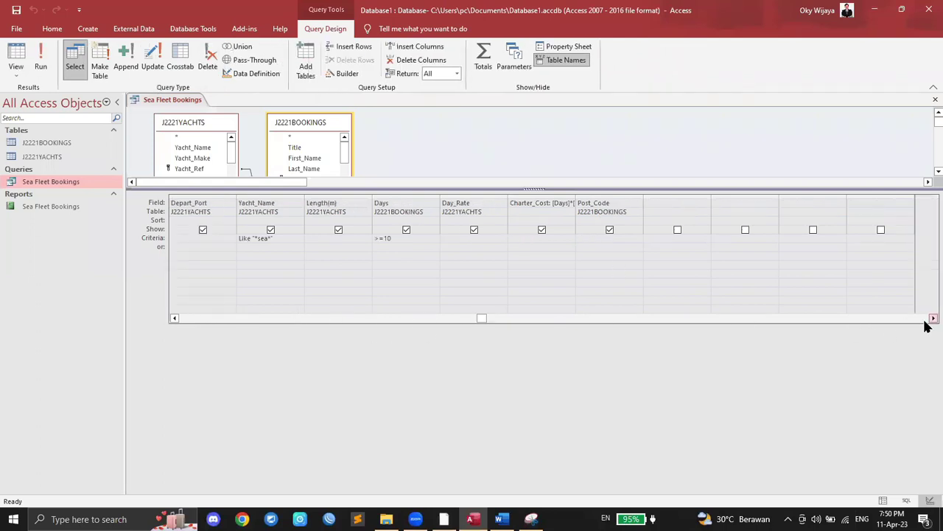
left_click(660, 212)
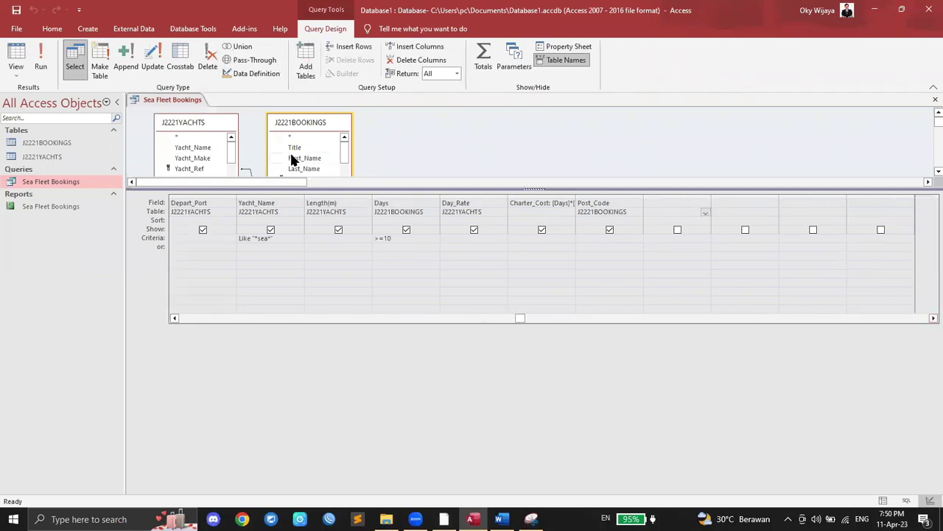
left_click(314, 148)
scroll(325, 155, "down", 2)
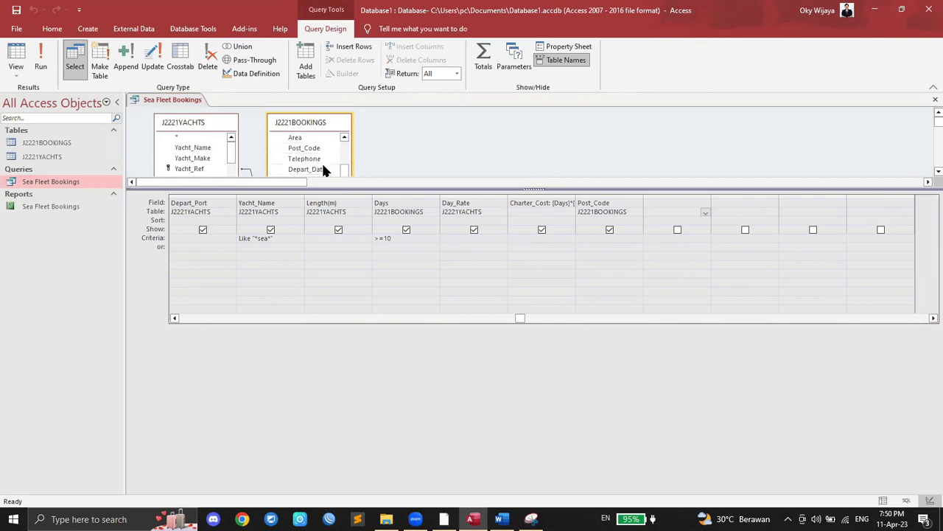
left_click(201, 149)
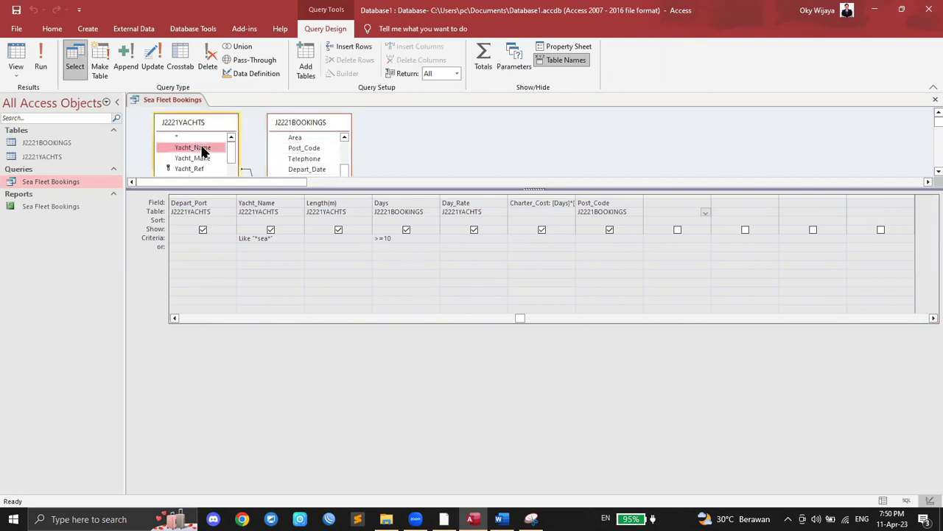
scroll(203, 146, "down", 2)
scroll(201, 145, "up", 1)
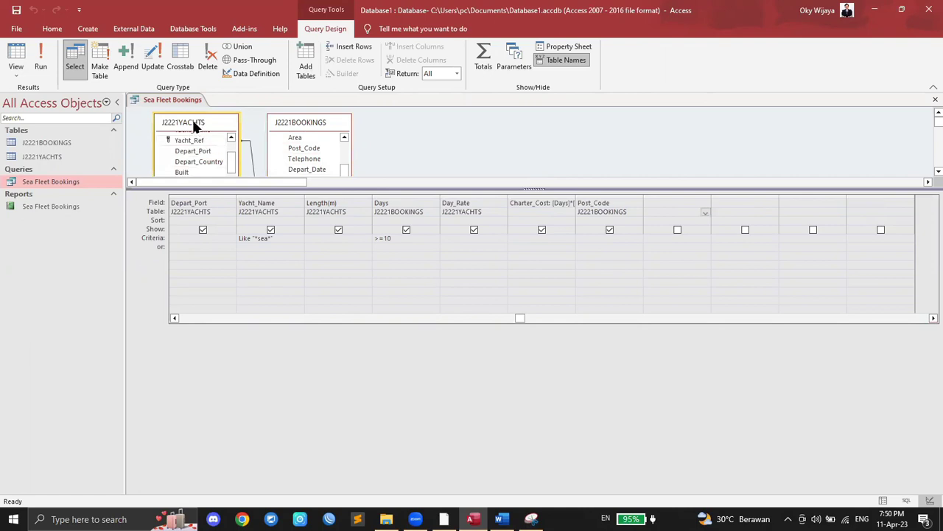
Step: Add Depart_Country from J2221YACHTS as the eighth query column
left_click(681, 212)
left_click(705, 212)
left_click(693, 221)
left_click(706, 201)
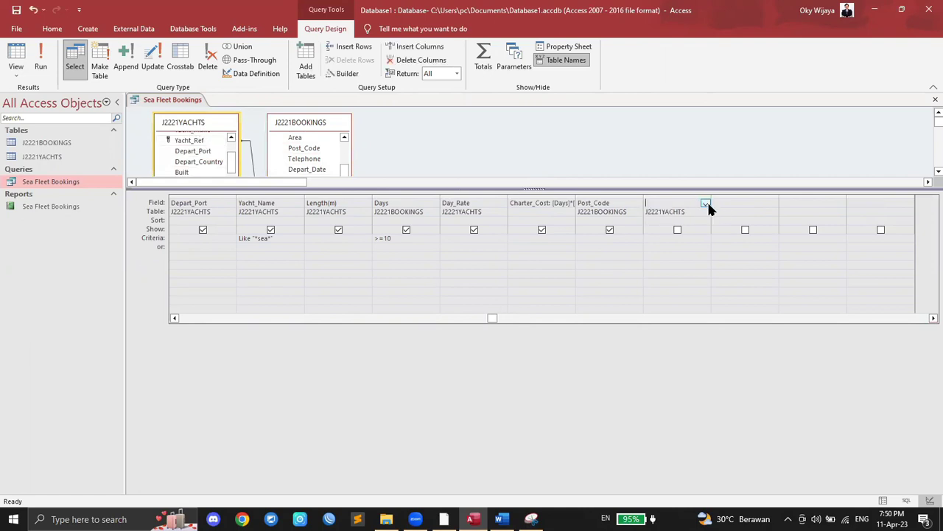
left_click(706, 202)
left_click(691, 254)
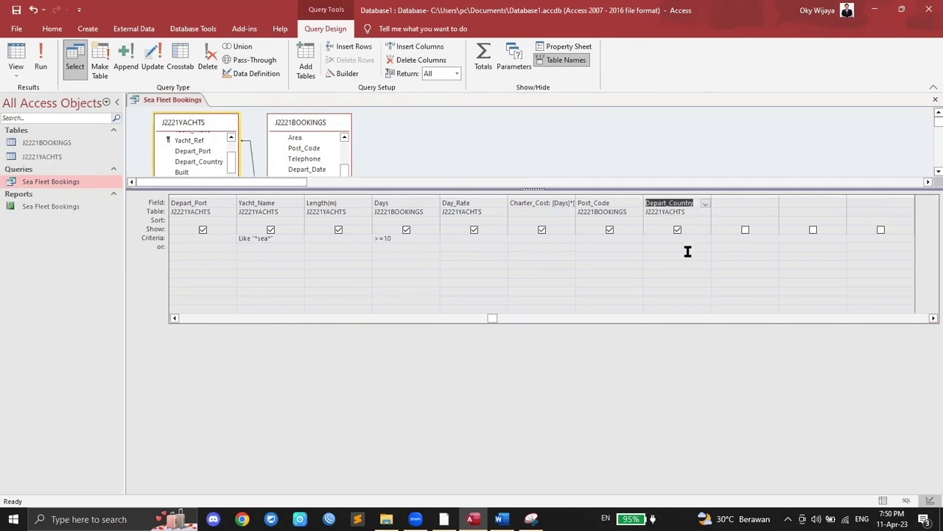
Step: Run the query to show its 41 records, then bring up the query tab's options
left_click(38, 55)
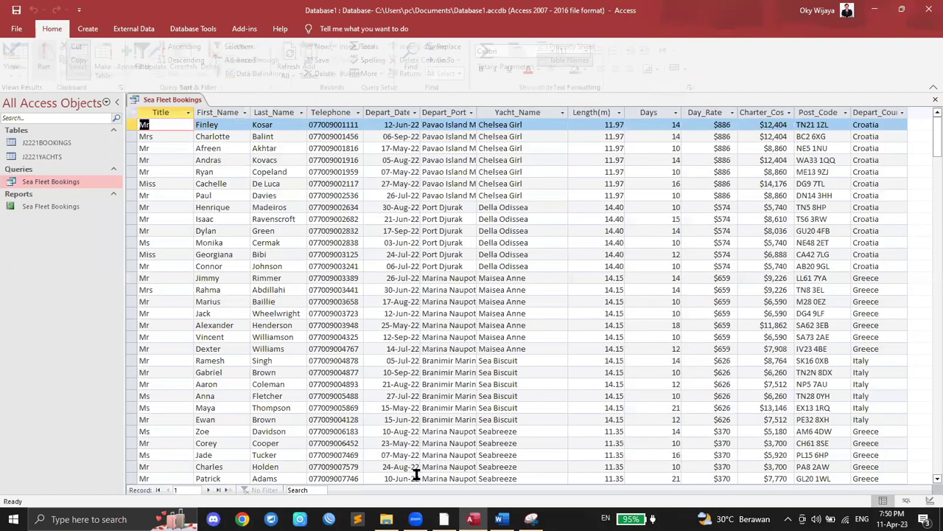
key("alt+Tab")
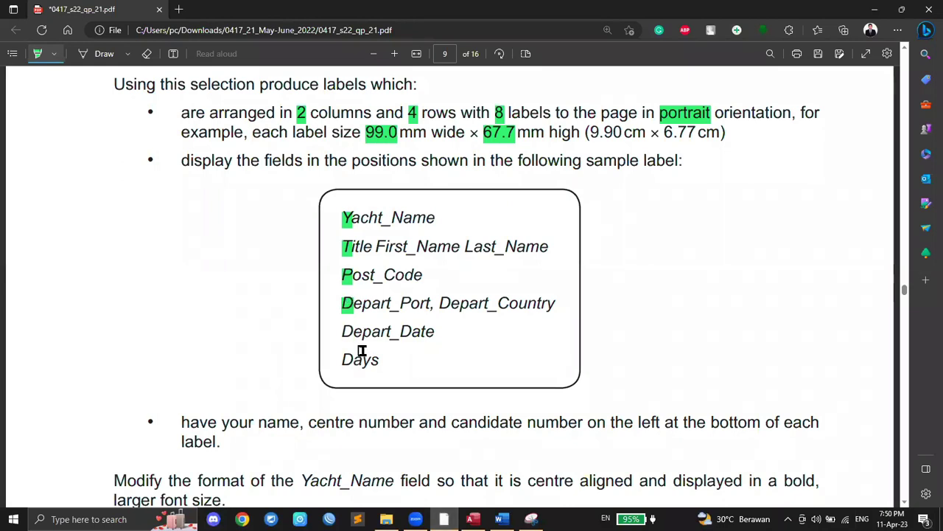
left_click(472, 519)
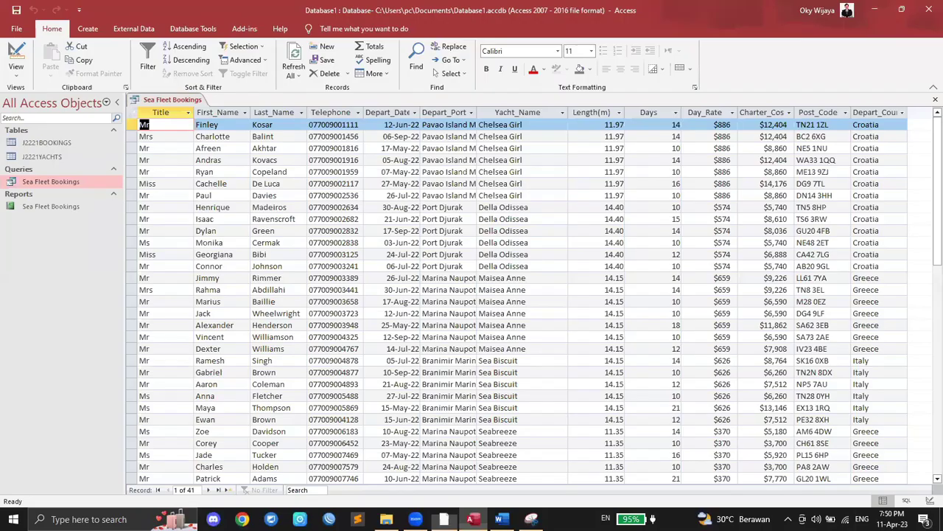
right_click(170, 99)
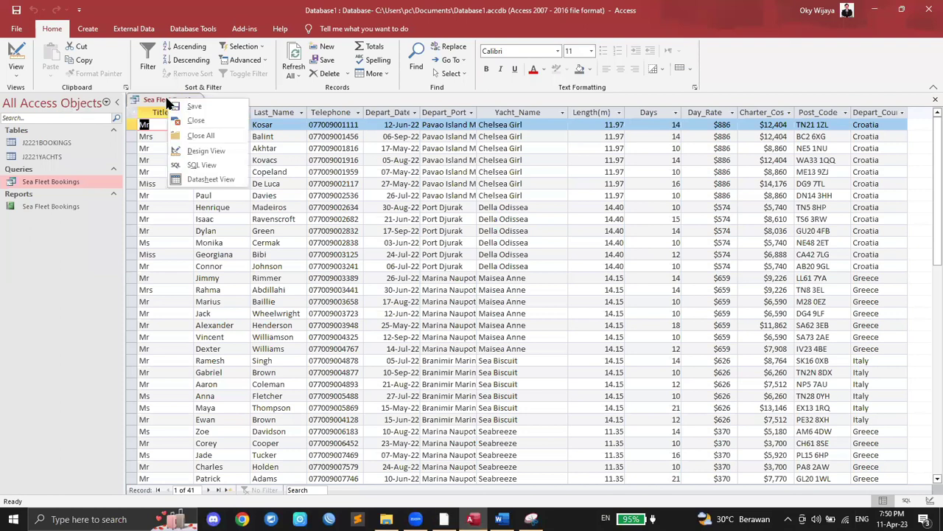
left_click(185, 99)
right_click(185, 98)
Step: Close the query and start the Labels wizard, keeping the default size and font
left_click(196, 120)
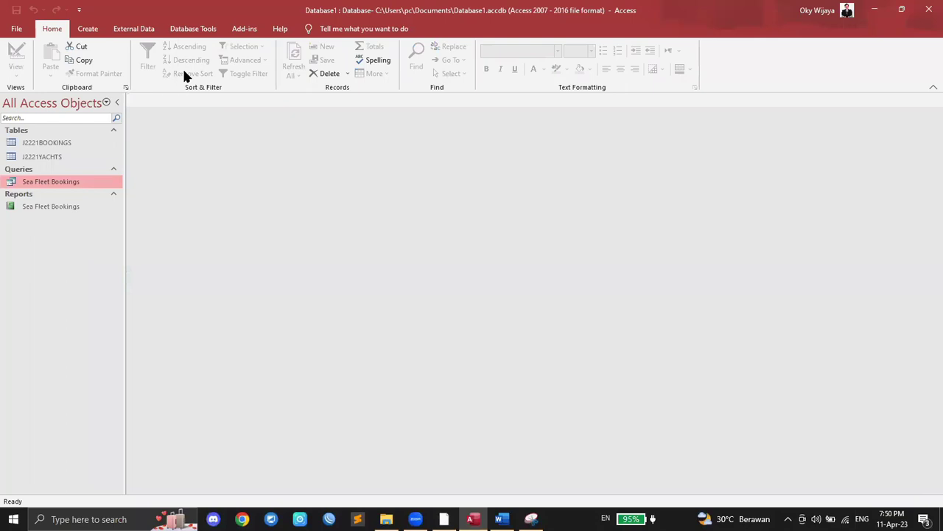
left_click(90, 28)
left_click(392, 29)
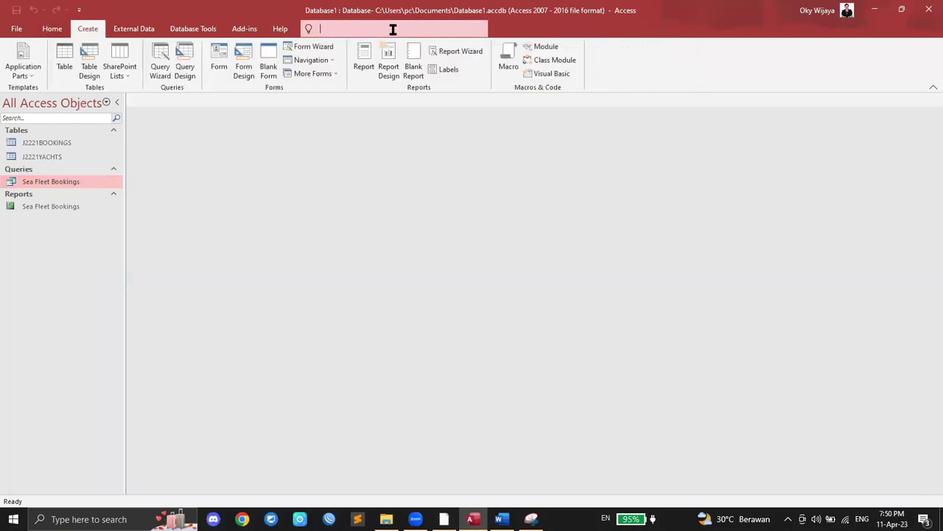
type("labels")
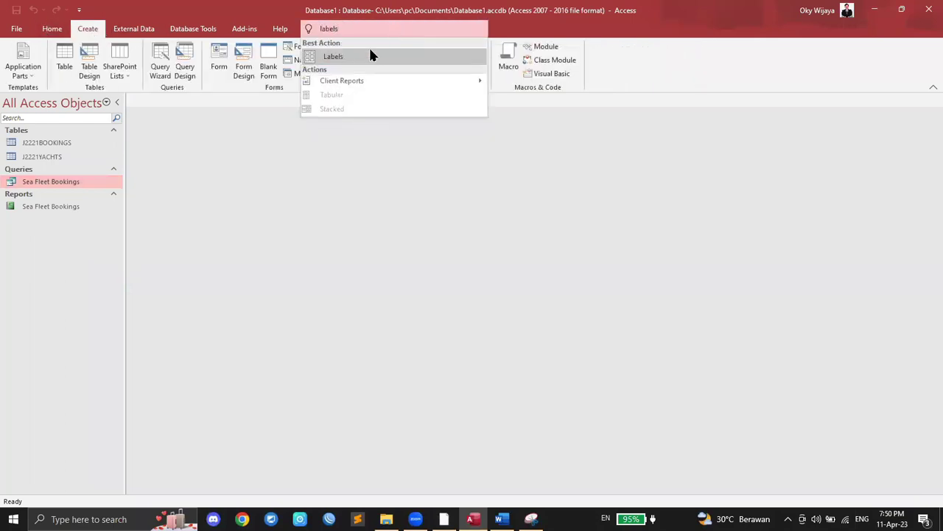
left_click(370, 56)
left_click(558, 292)
left_click(554, 291)
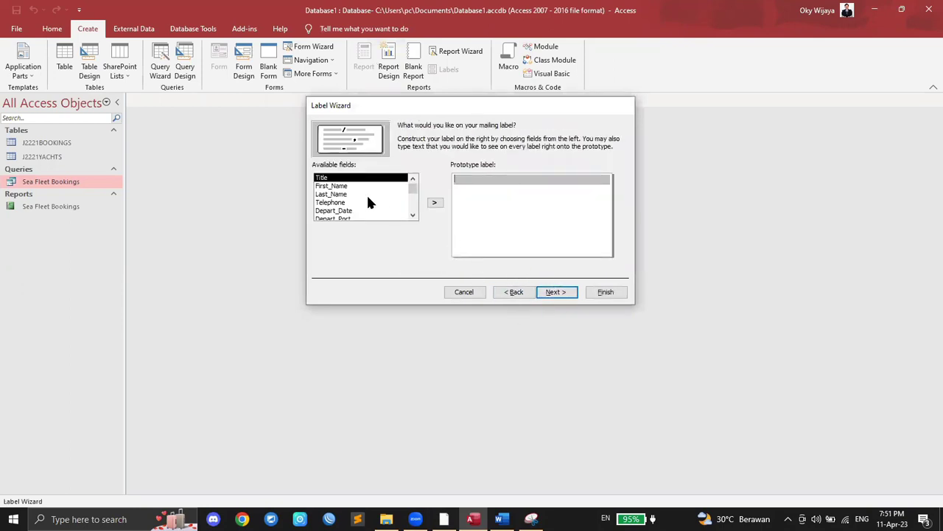
Step: Put Yacht_Name on the first prototype line and start a second line
left_click(443, 519)
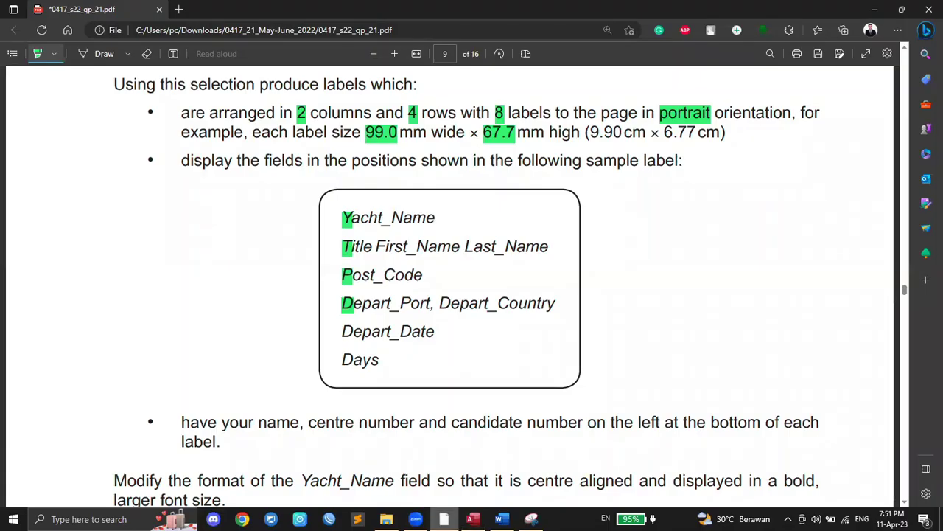
left_click(472, 518)
scroll(384, 198, "down", 2)
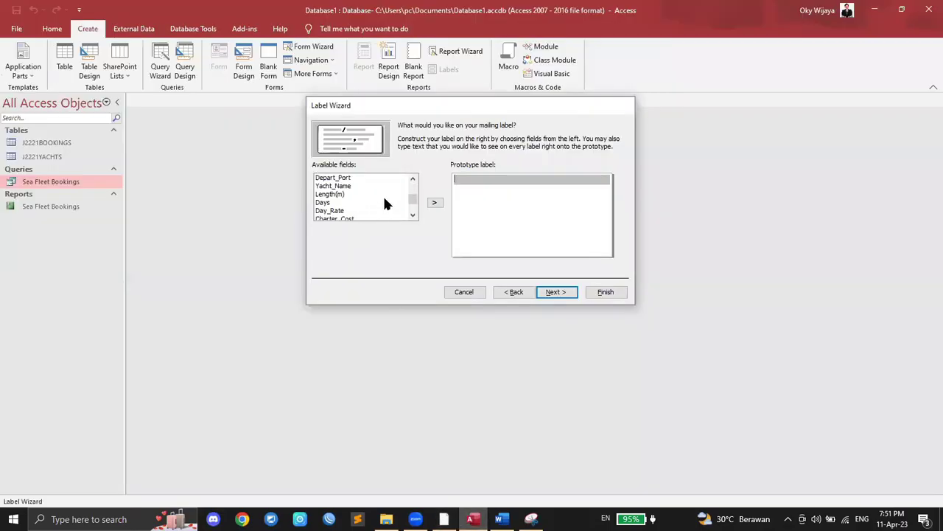
left_click(340, 186)
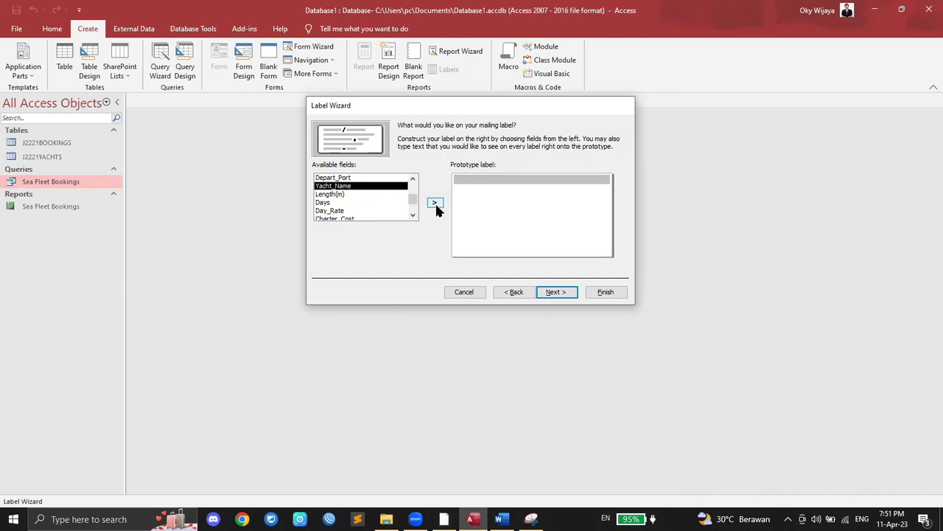
left_click(434, 202)
scroll(405, 204, "up", 2)
key("Return")
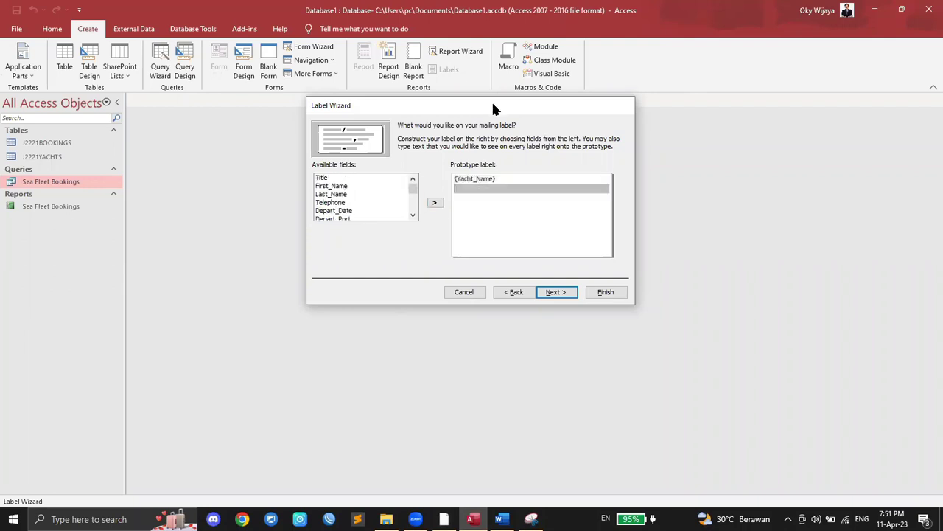
Step: Add Title, First_Name and Last_Name on the second line, then start a third
left_click(377, 180)
left_click(434, 203)
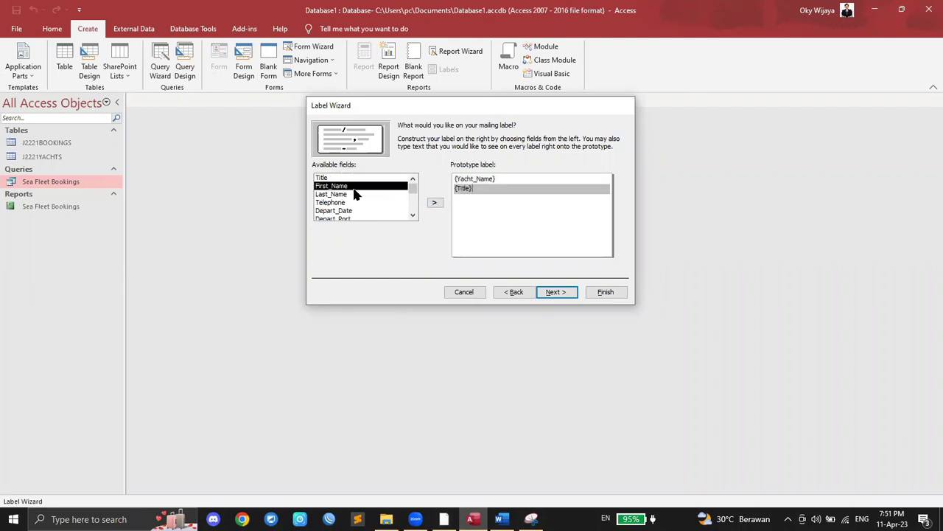
left_click(435, 203)
left_click(434, 204)
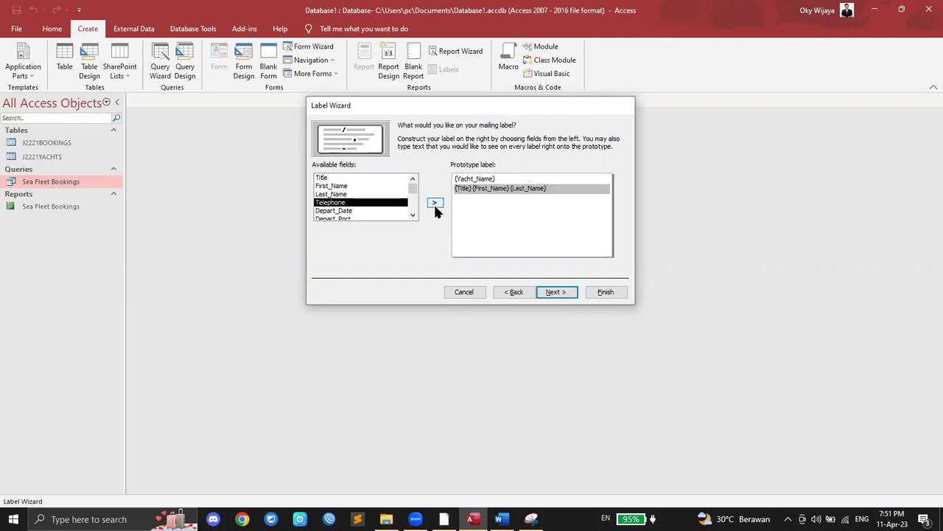
left_click(444, 519)
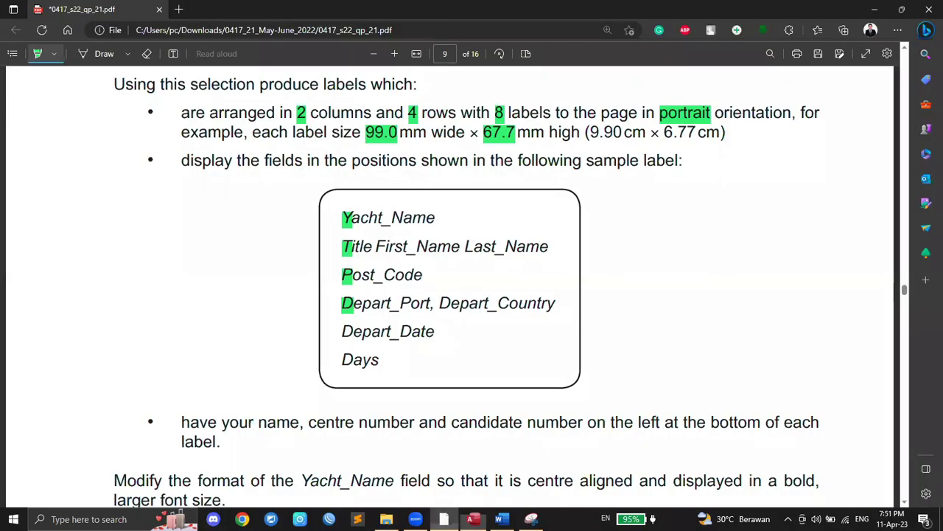
left_click(473, 519)
key("Return")
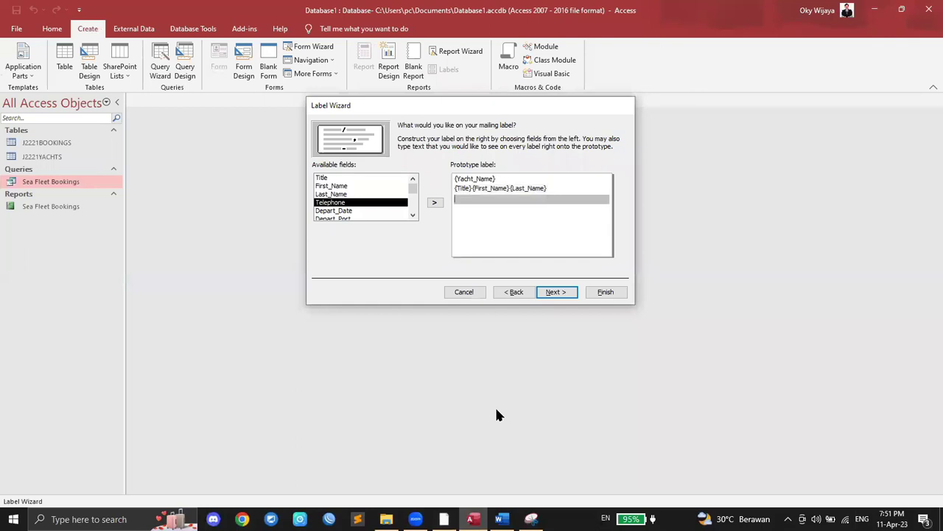
Step: Add Post_Code on the third line and Depart_Port on the fourth
scroll(337, 209, "down", 3)
left_click(337, 205)
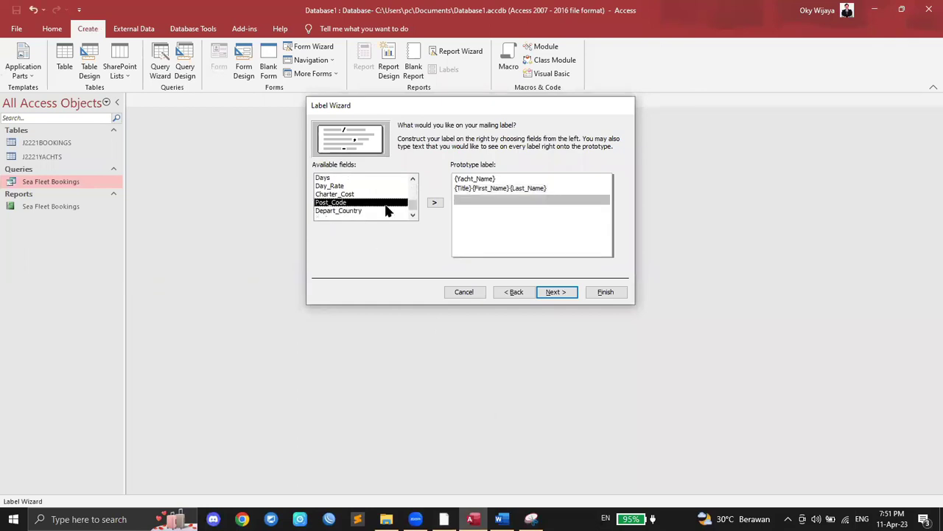
left_click(432, 204)
key("Return")
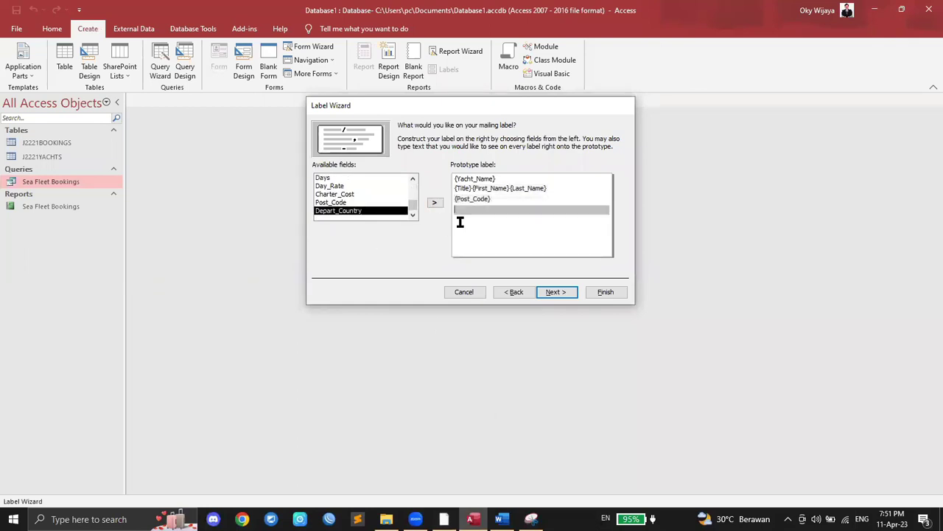
scroll(351, 205, "up", 1)
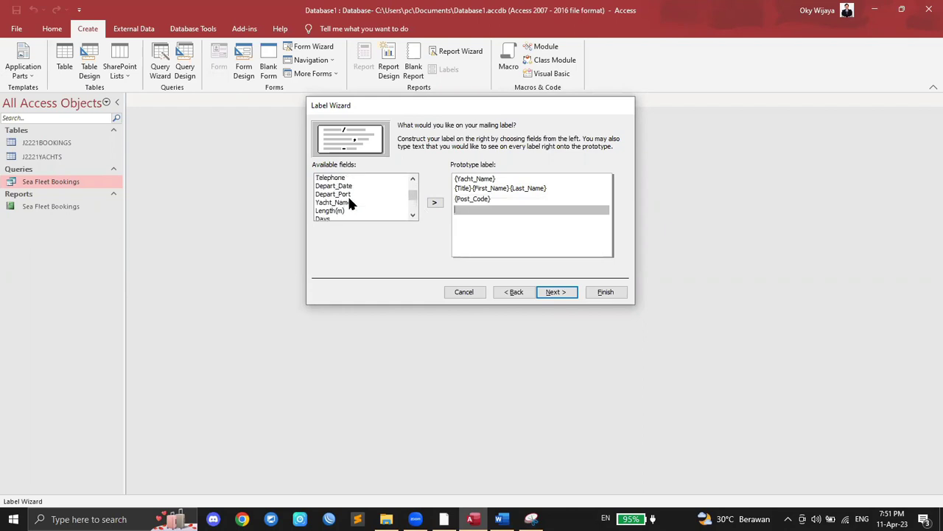
left_click(349, 201)
left_click(346, 194)
left_click(434, 203)
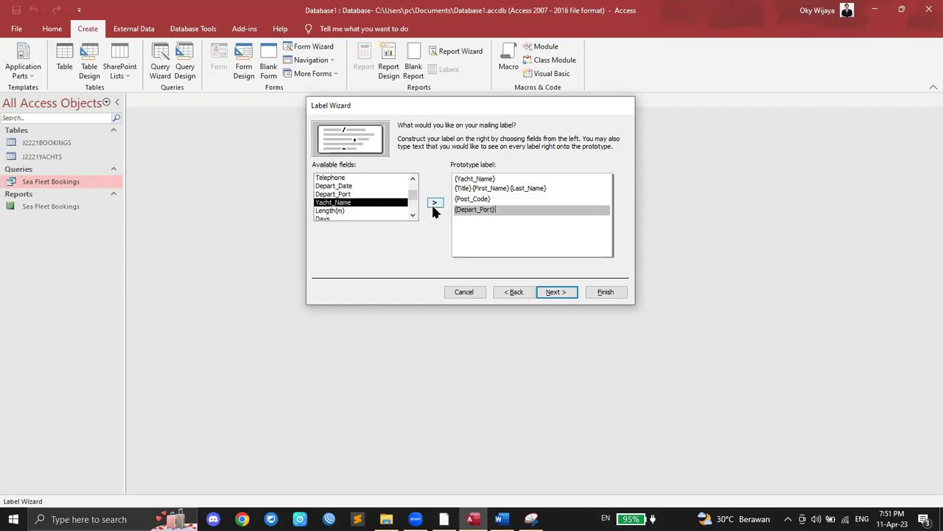
Step: Add Depart_Country after Depart_Port and start a fifth line
left_click(444, 519)
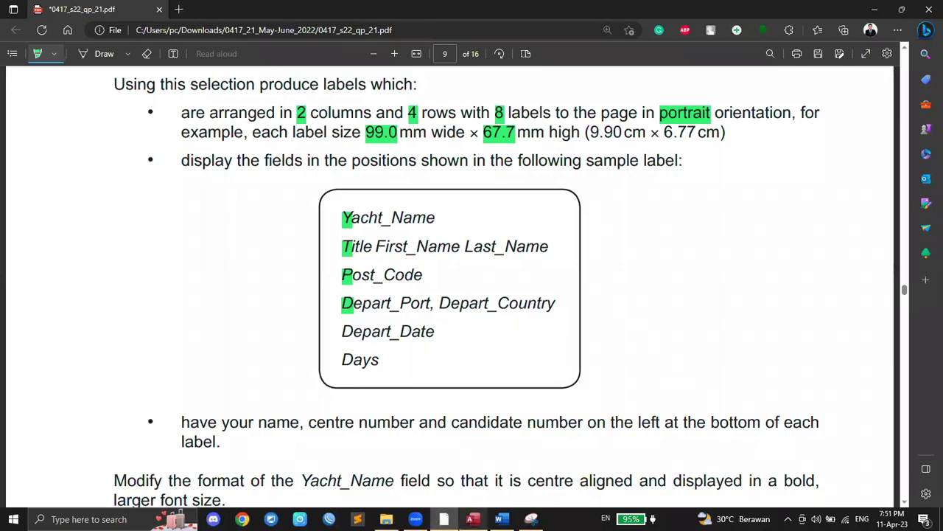
key("alt+Tab")
scroll(363, 203, "down", 5)
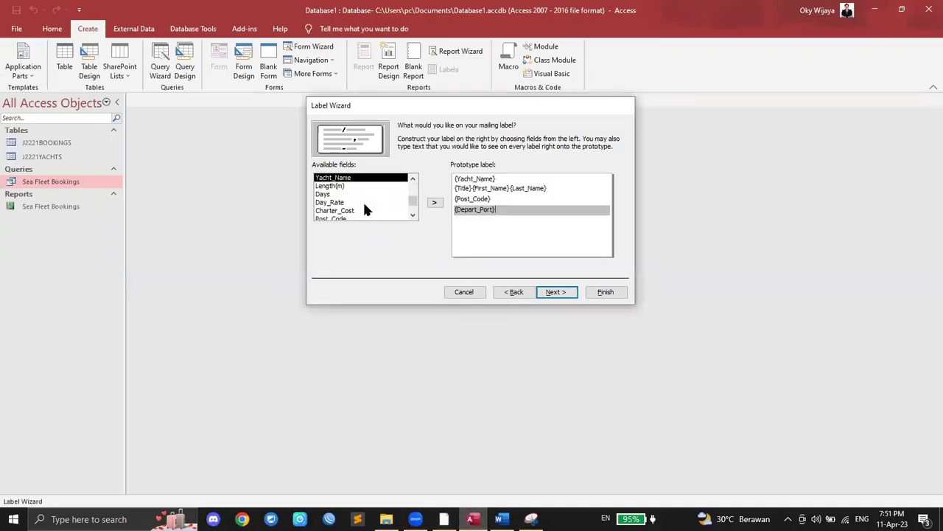
double_click(355, 210)
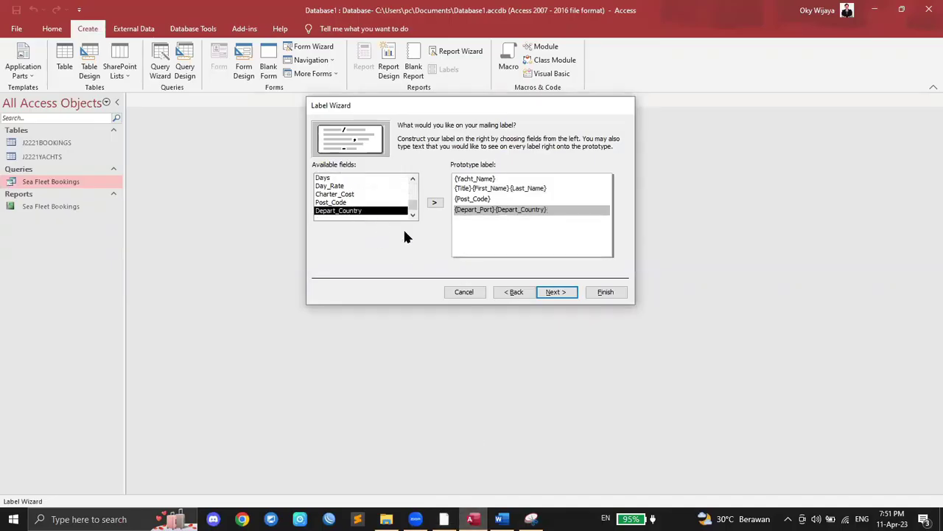
key("Return")
Step: Add Depart_Date as the fifth label line
key("alt+Tab")
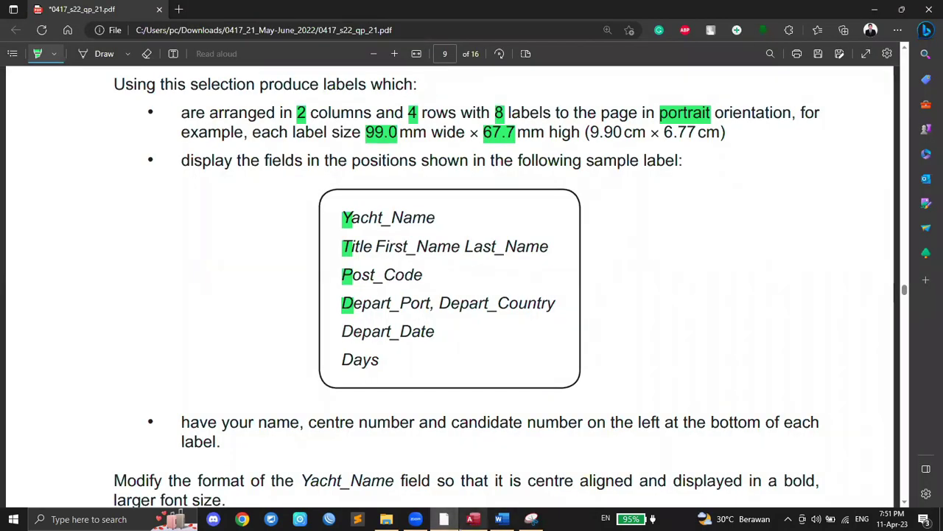
key("alt+Tab")
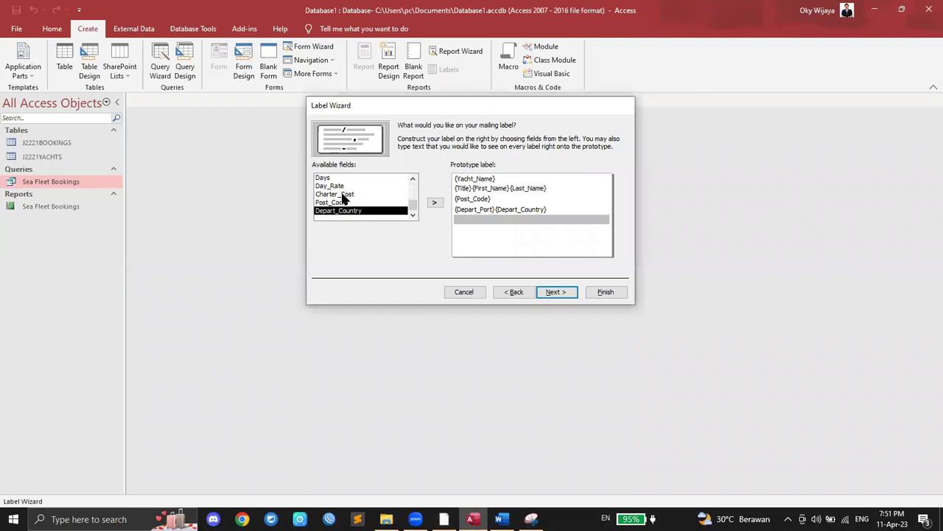
scroll(346, 199, "up", 5)
left_click(343, 187)
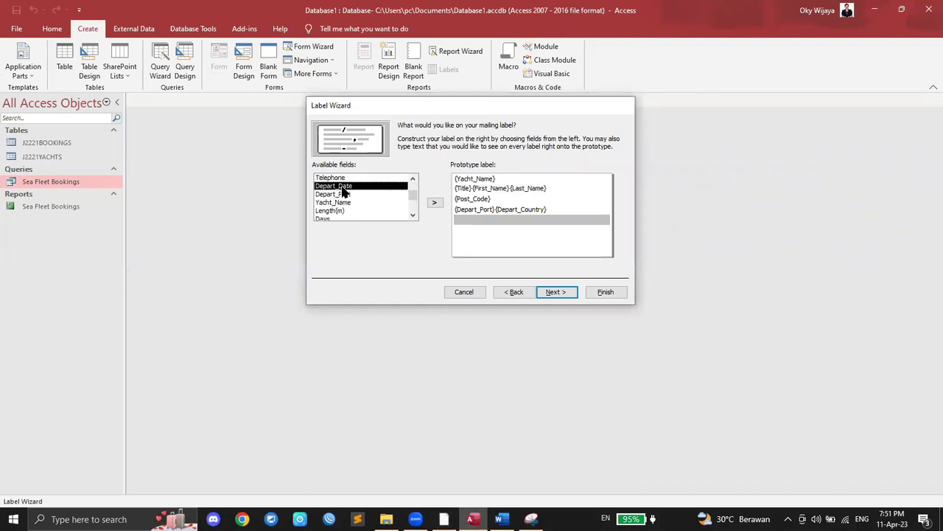
left_click(435, 202)
scroll(360, 200, "down", 3)
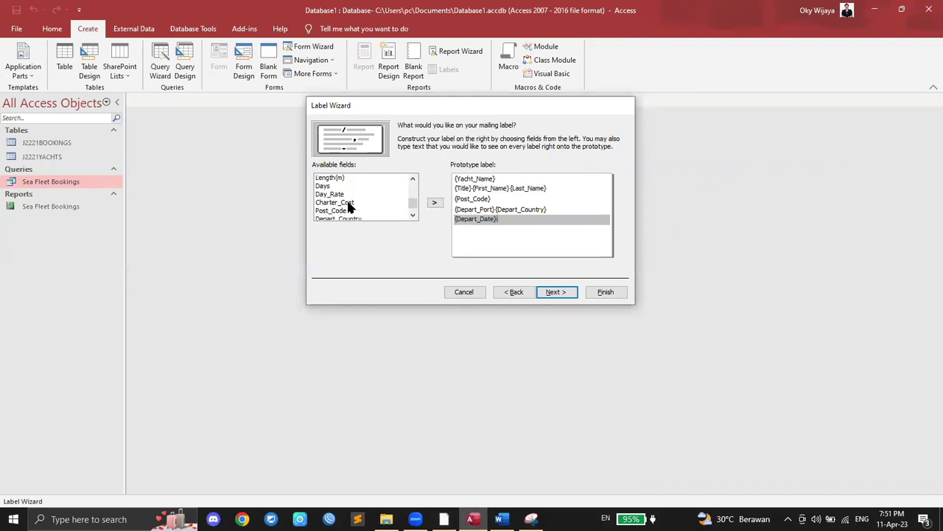
Step: Add Days on a new line below Depart_Date and check it against the exam paper
left_click(444, 519)
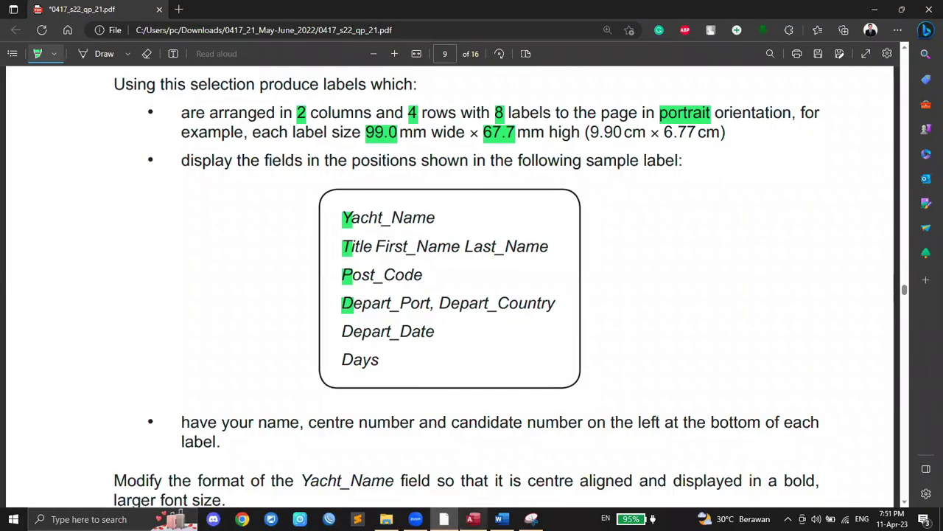
left_click(472, 519)
key("Return")
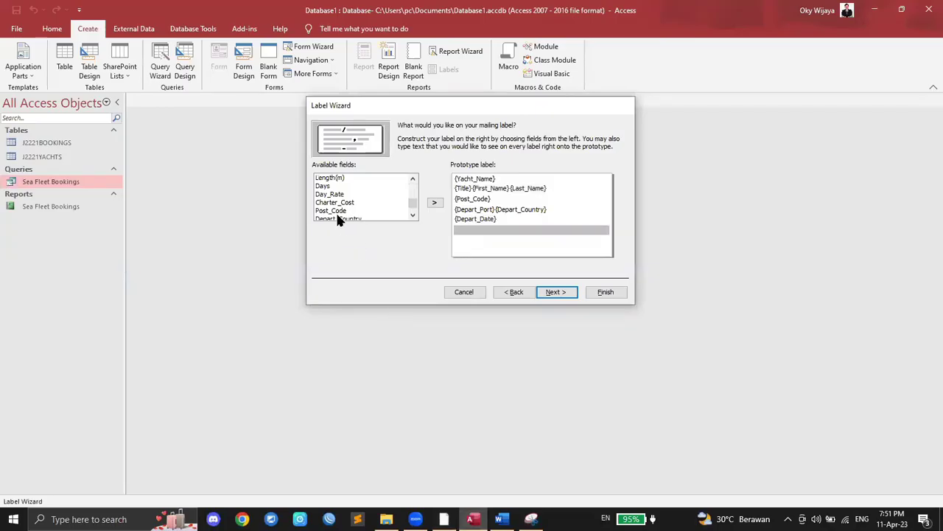
left_click(330, 187)
left_click(433, 204)
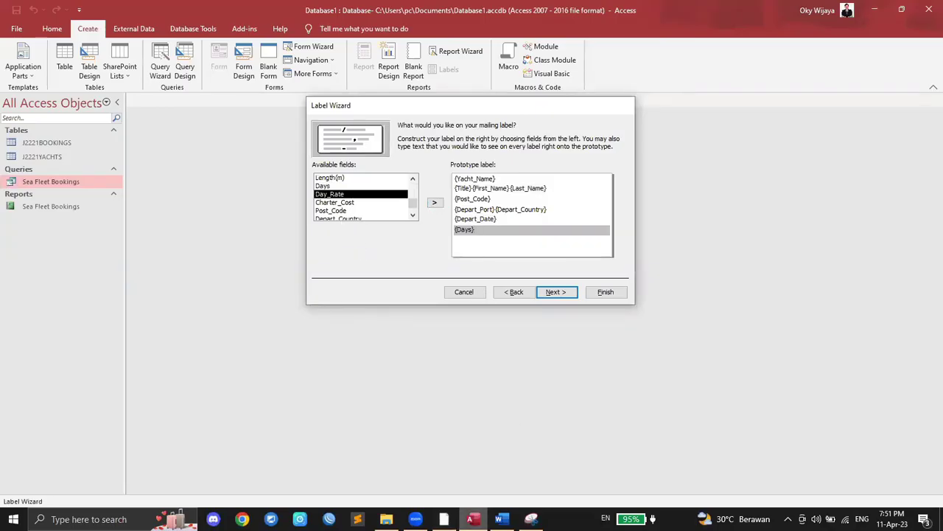
mouse_move(444, 519)
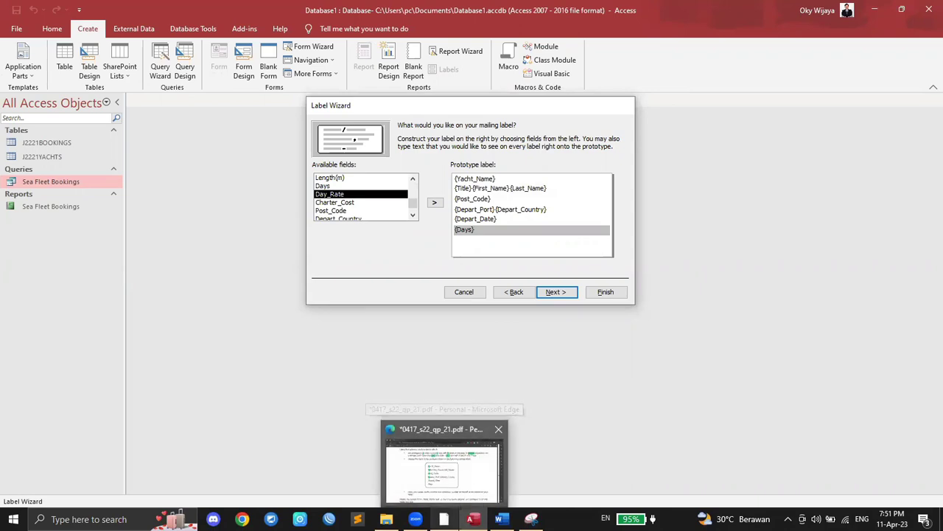
left_click(443, 519)
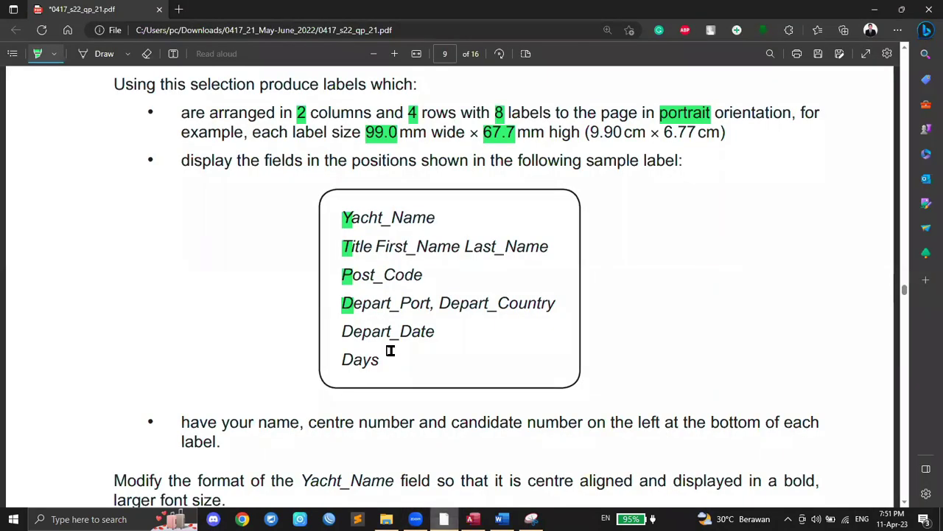
scroll(413, 390, "down", 1)
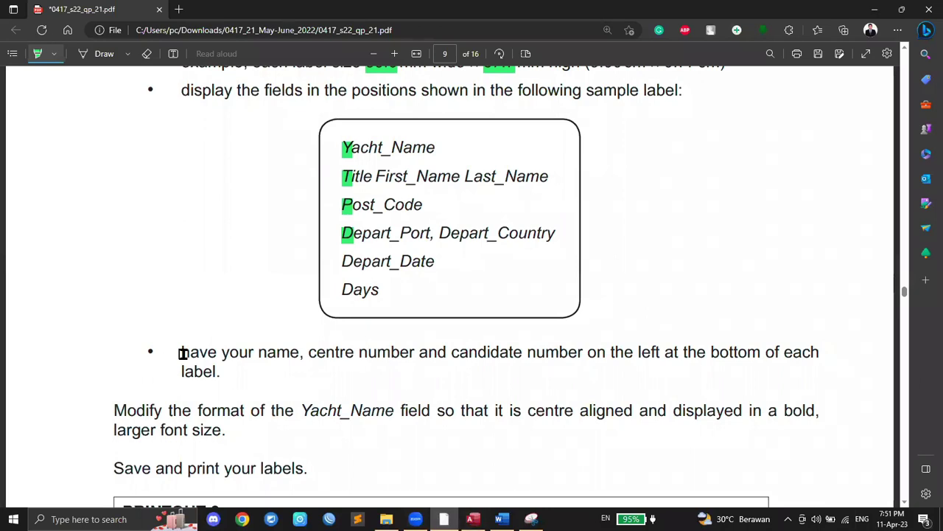
Step: Add a last line with the candidate's name, centre and candidate numbers, then go to sorting
left_click_drag(259, 352, 584, 349)
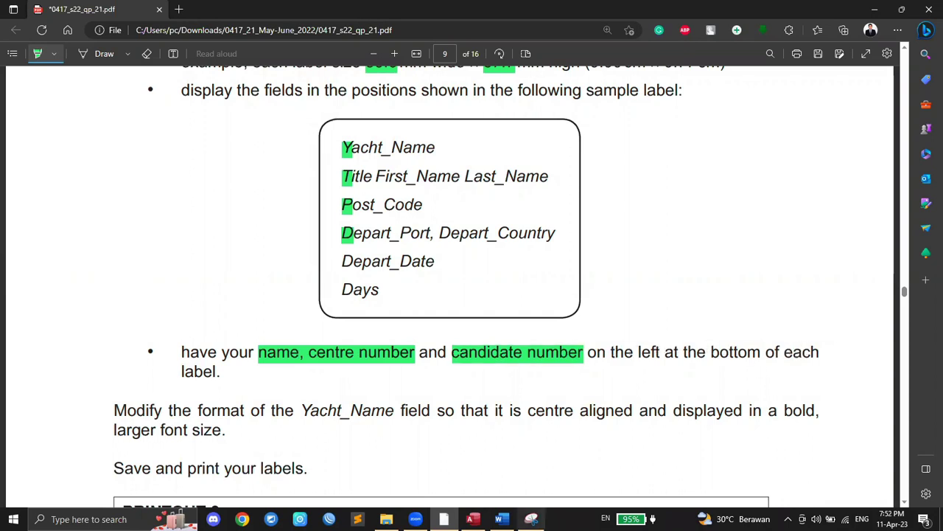
left_click(473, 519)
key("Return")
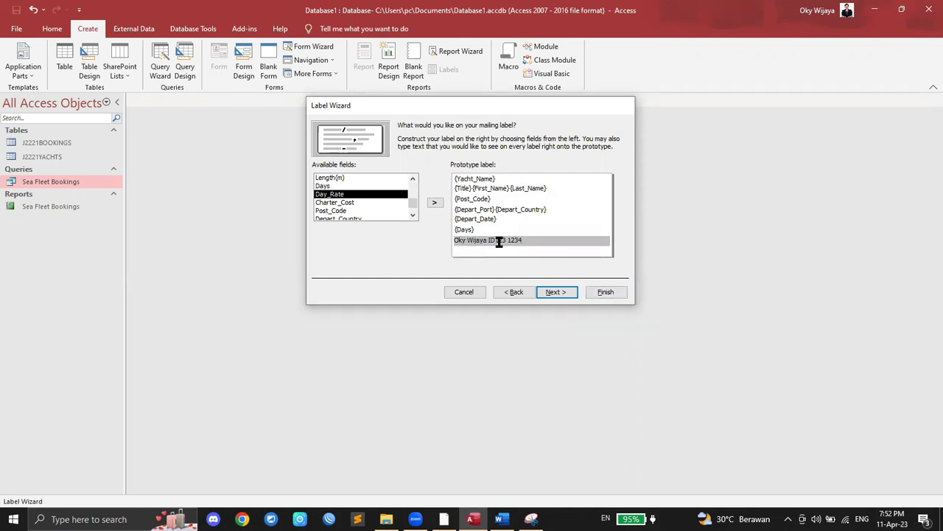
left_click(559, 291)
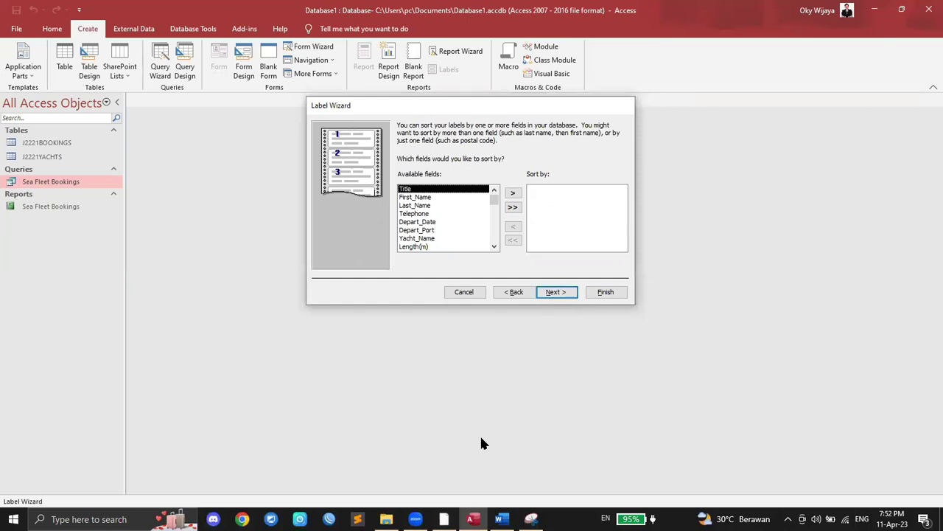
Step: Review the exam paper, then skip to the final page naming the report Labels Sea Fleet Bookings
left_click(444, 519)
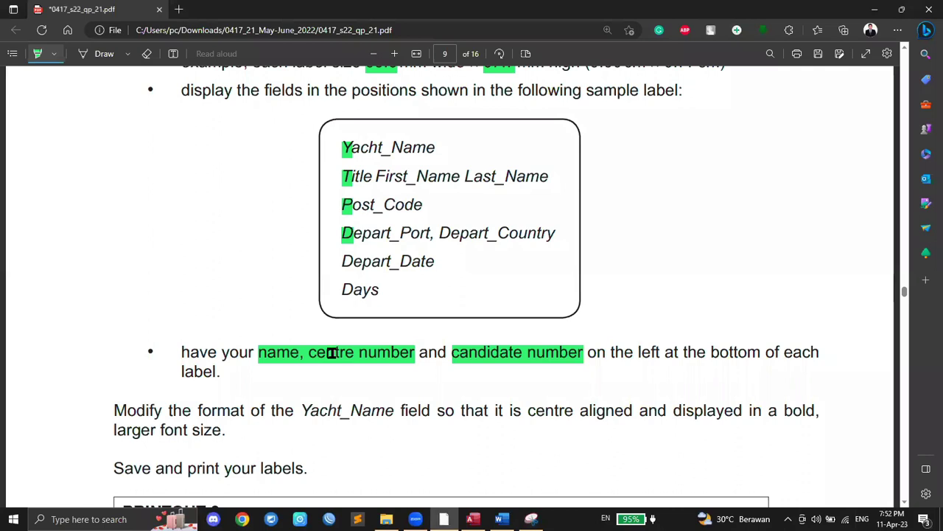
scroll(331, 354, "down", 2)
scroll(331, 353, "up", 4)
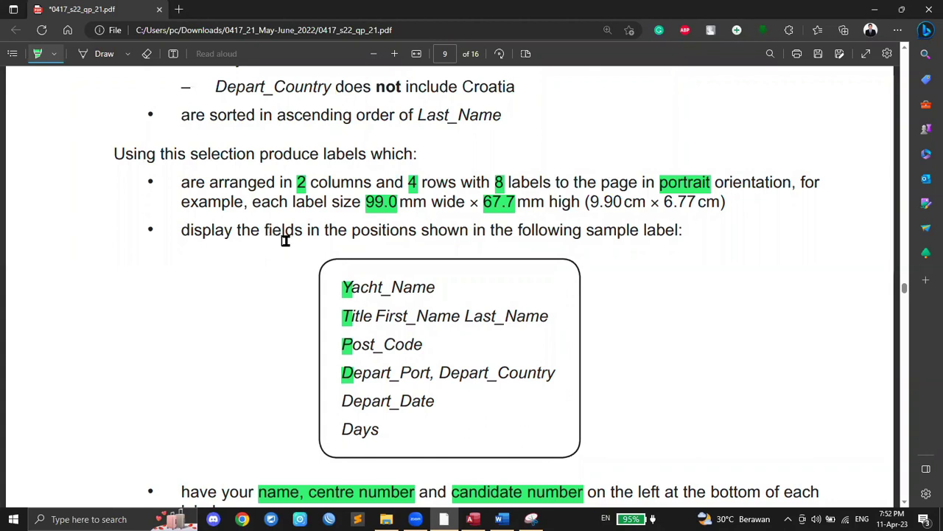
scroll(364, 249, "down", 3)
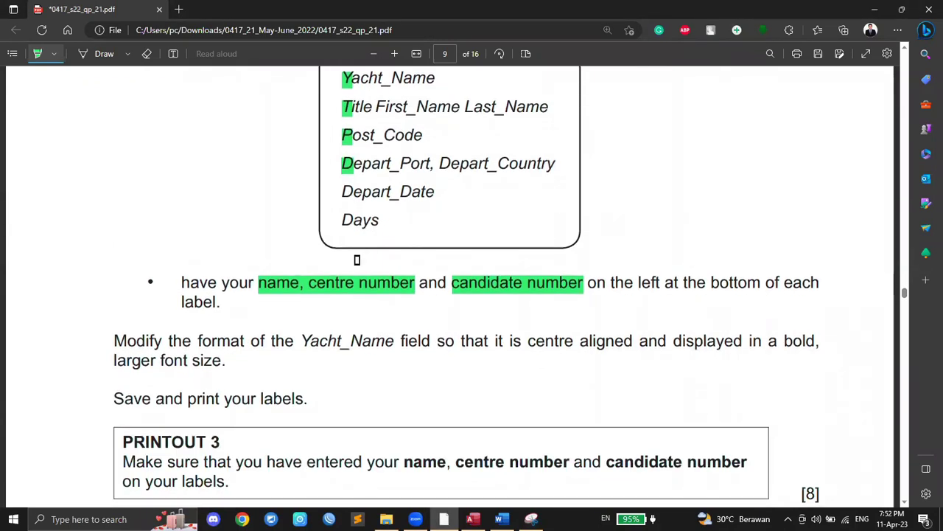
left_click(472, 519)
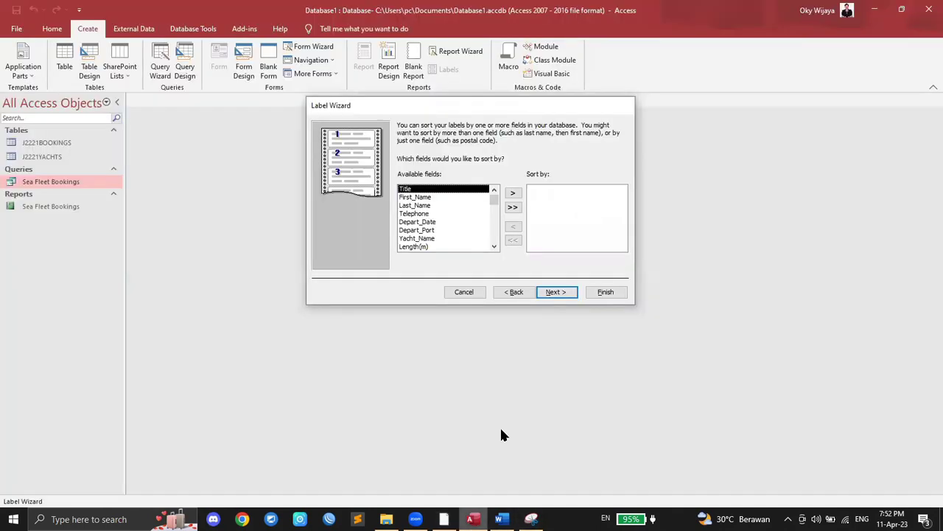
double_click(554, 292)
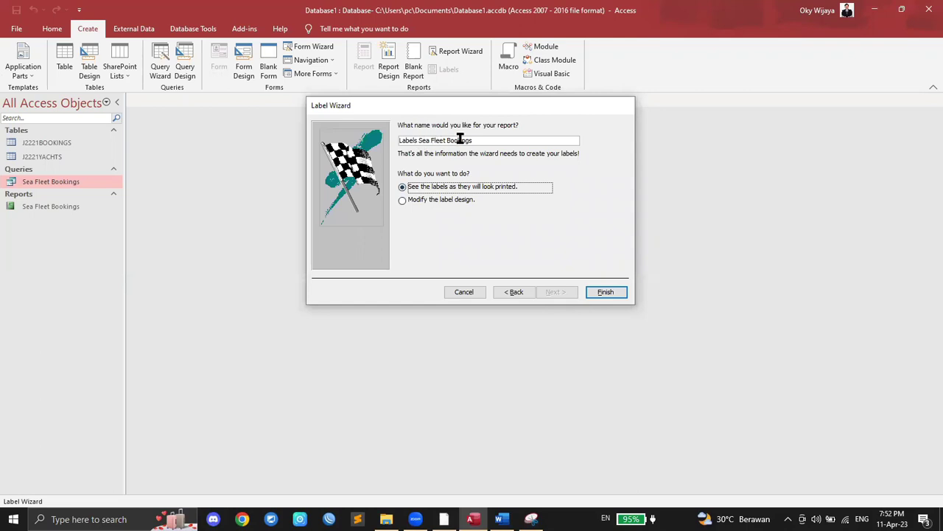
Step: Finish the wizard, dismiss the missing-data warning and scroll through the two-across label preview
left_click(606, 292)
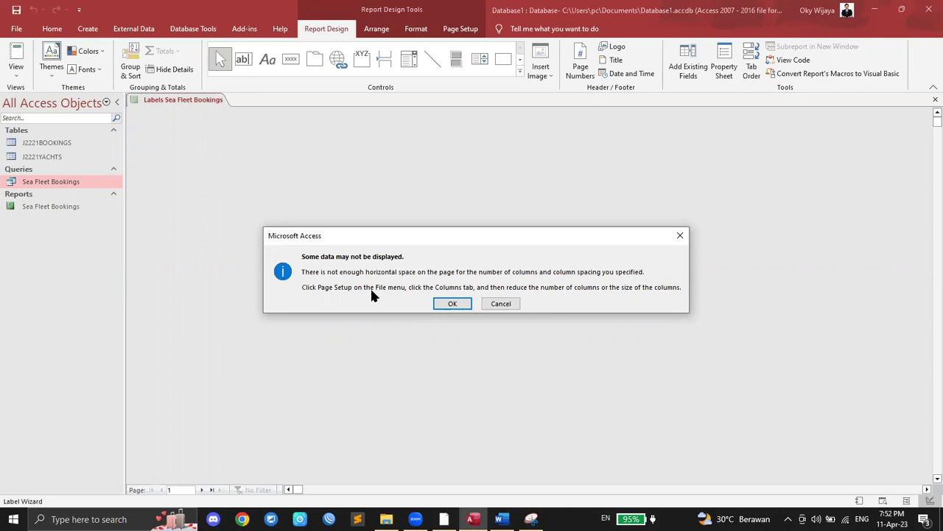
left_click(451, 303)
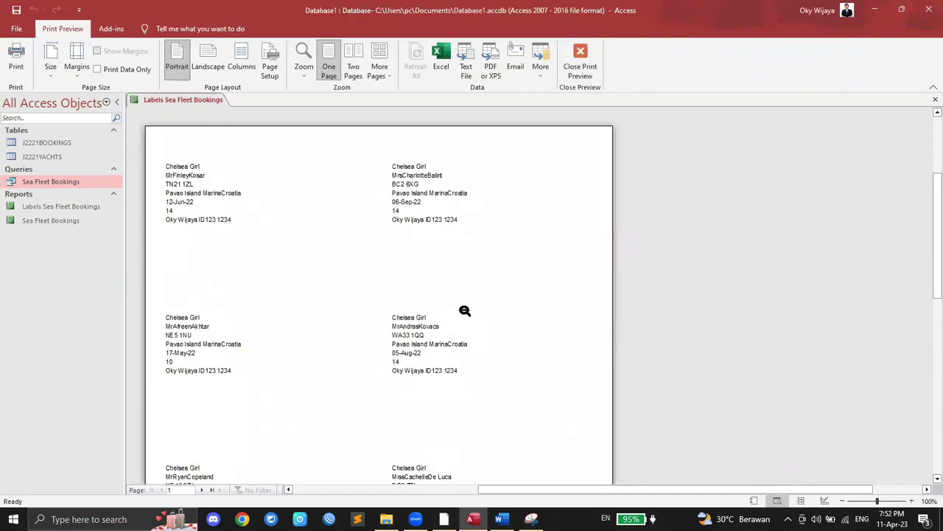
scroll(464, 311, "down", 10)
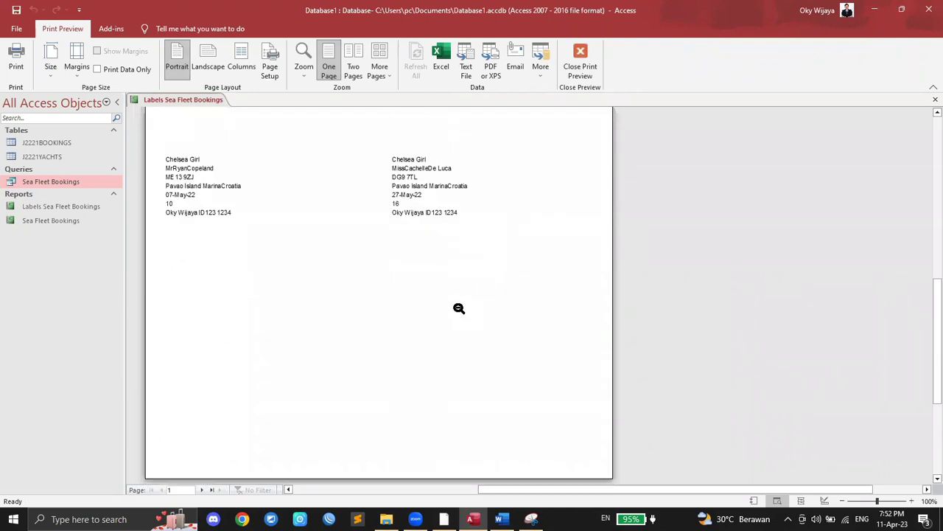
scroll(454, 308, "up", 10)
scroll(457, 308, "down", 3)
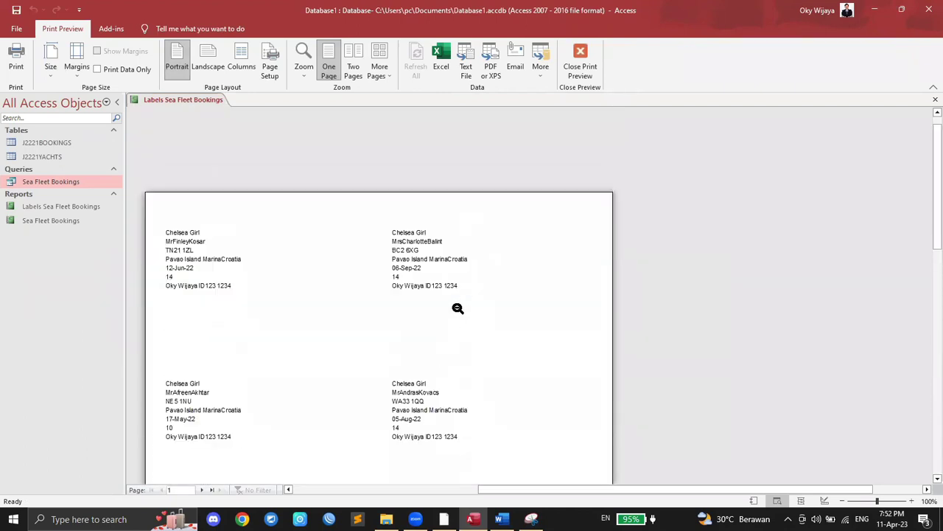
scroll(457, 309, "up", 2)
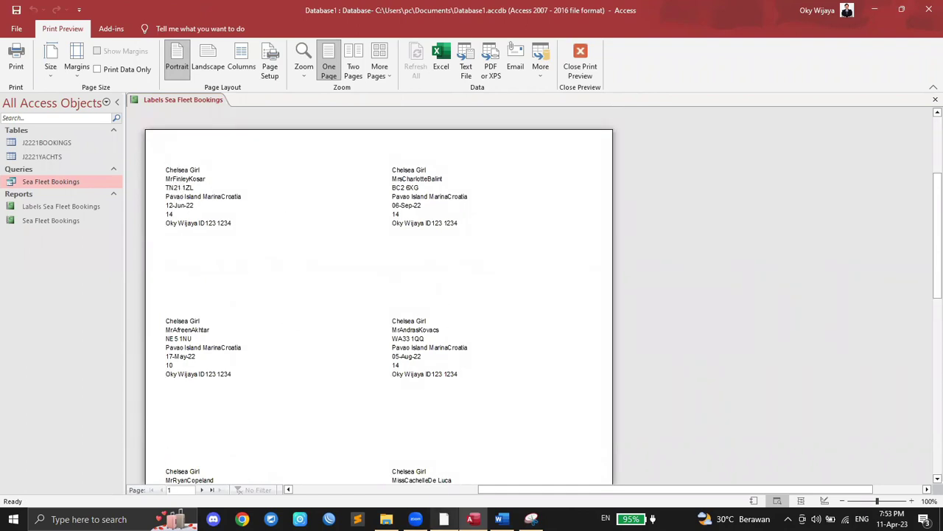
left_click(444, 519)
scroll(332, 366, "down", 1)
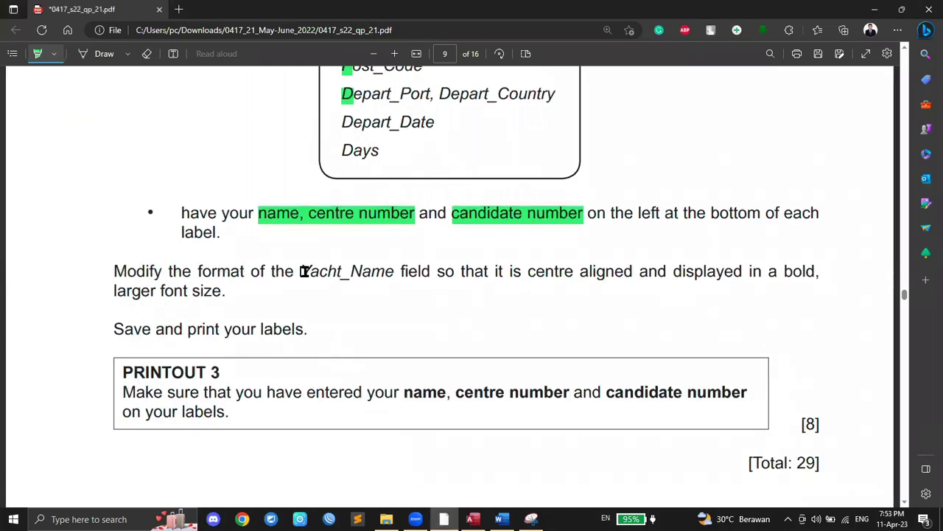
Step: Highlight 'Yacht_Name' green in the exam paper's formatting instruction, then return to Access
left_click_drag(299, 271, 395, 271)
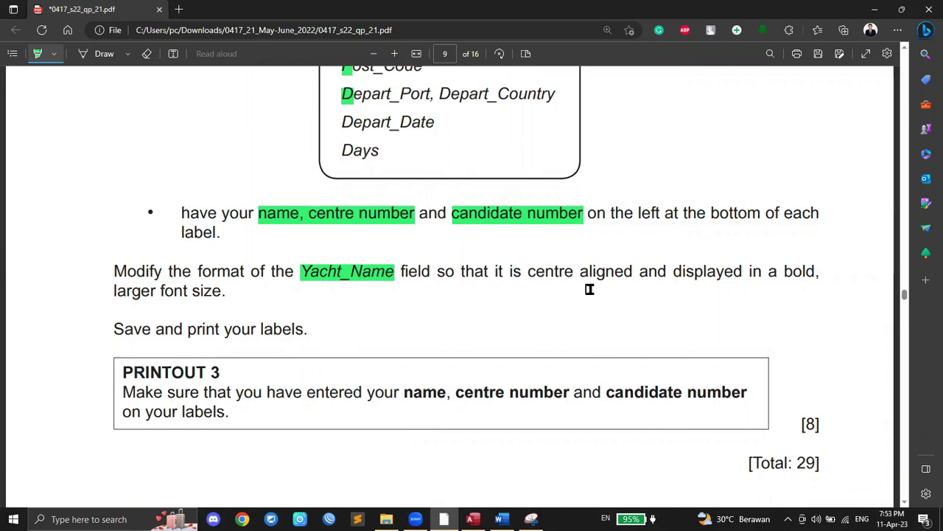
key("alt+Tab")
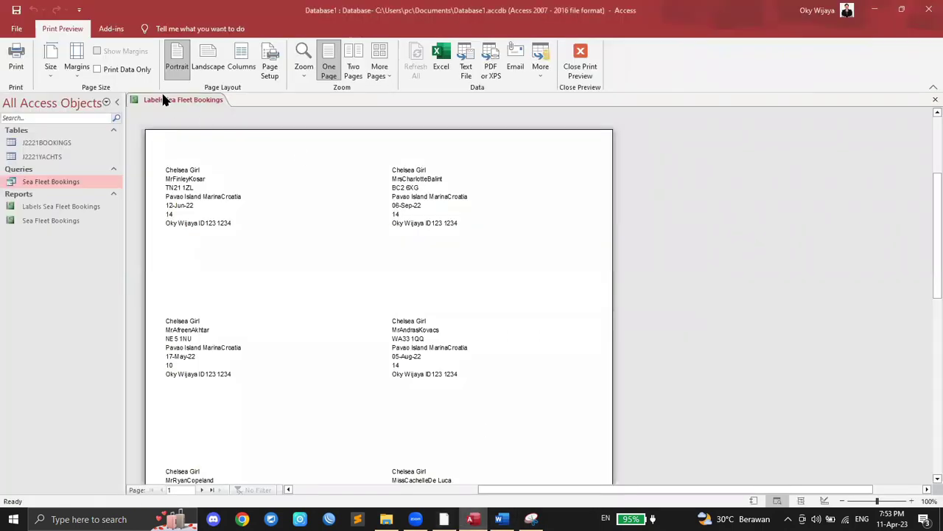
Step: Close the label preview and reopen Labels Sea Fleet Bookings for layout editing
right_click(164, 99)
left_click(185, 116)
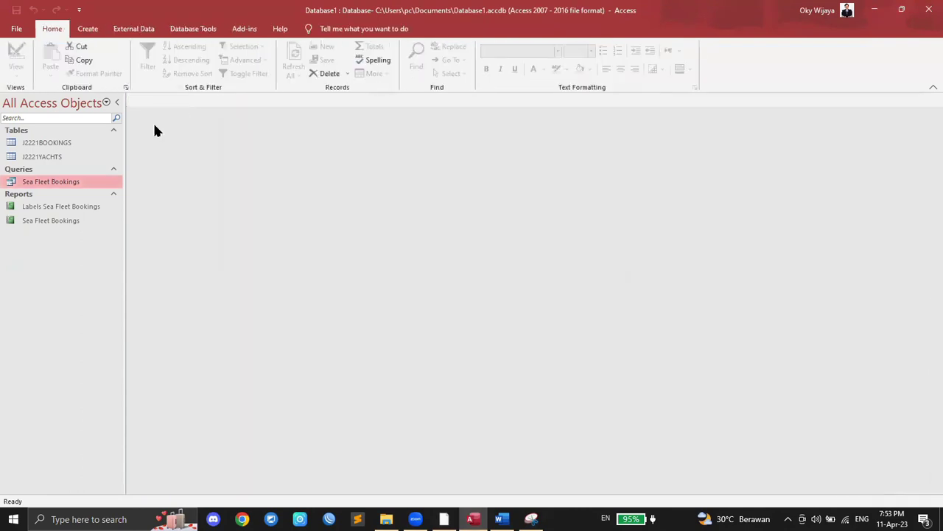
left_click(62, 211)
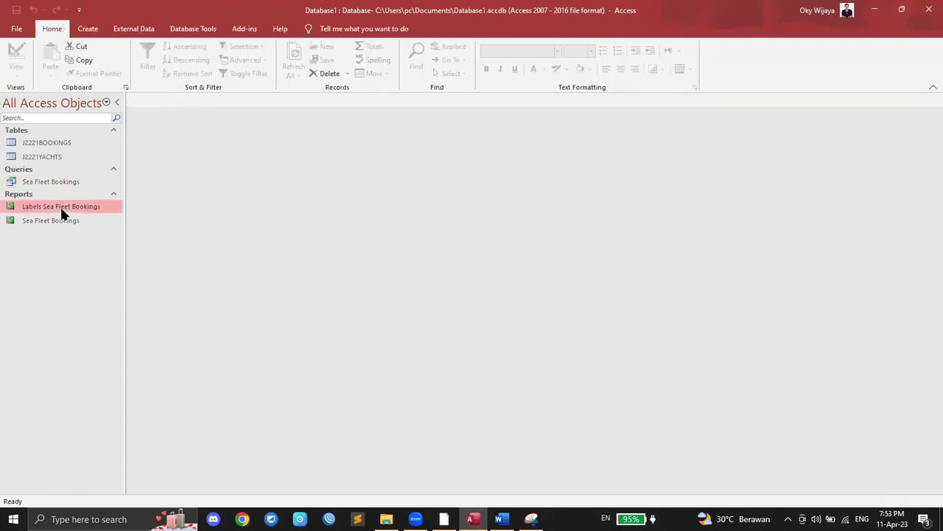
right_click(62, 213)
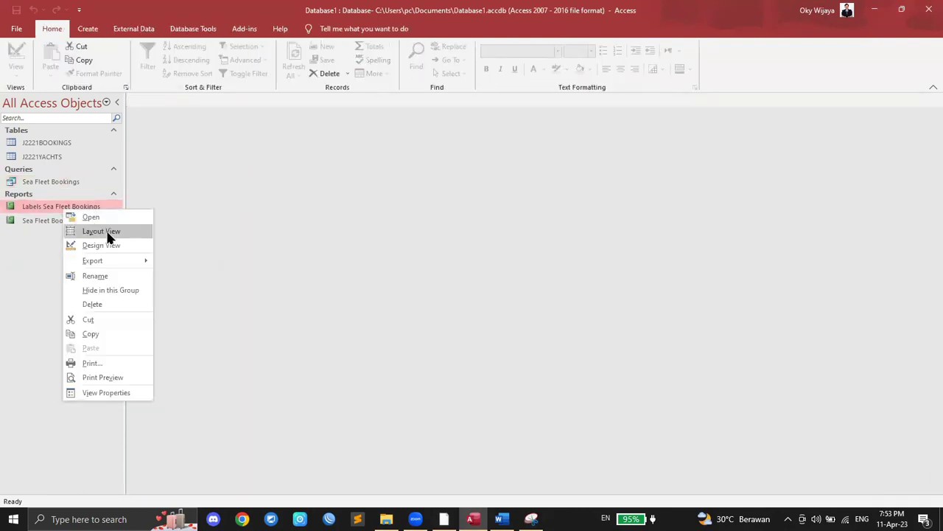
left_click(444, 519)
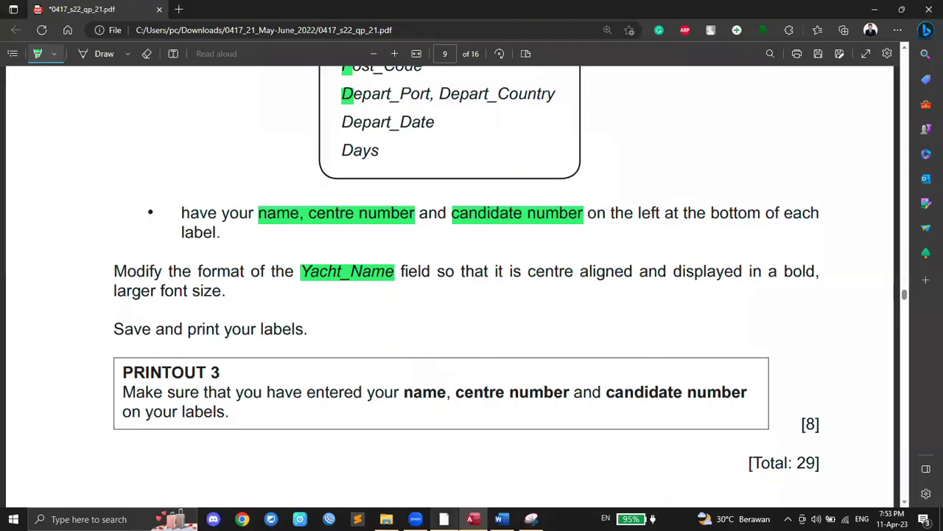
left_click(472, 519)
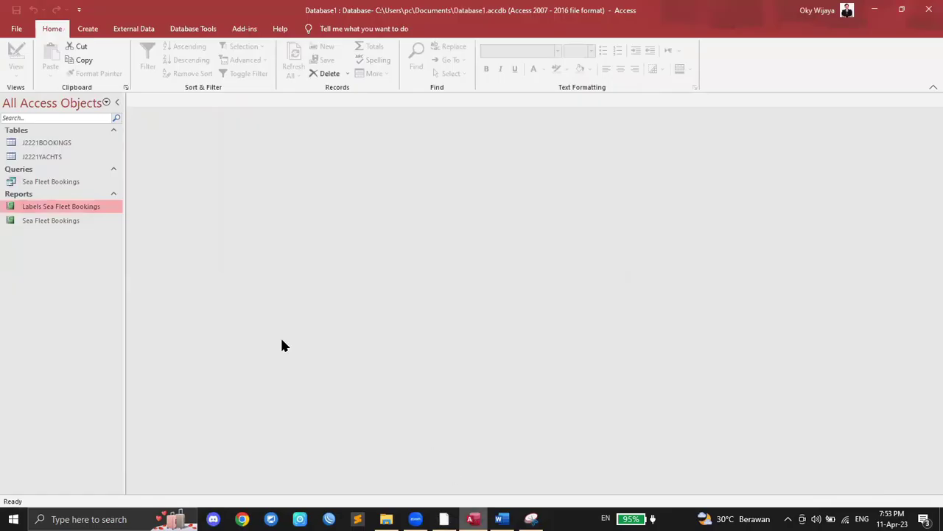
right_click(70, 212)
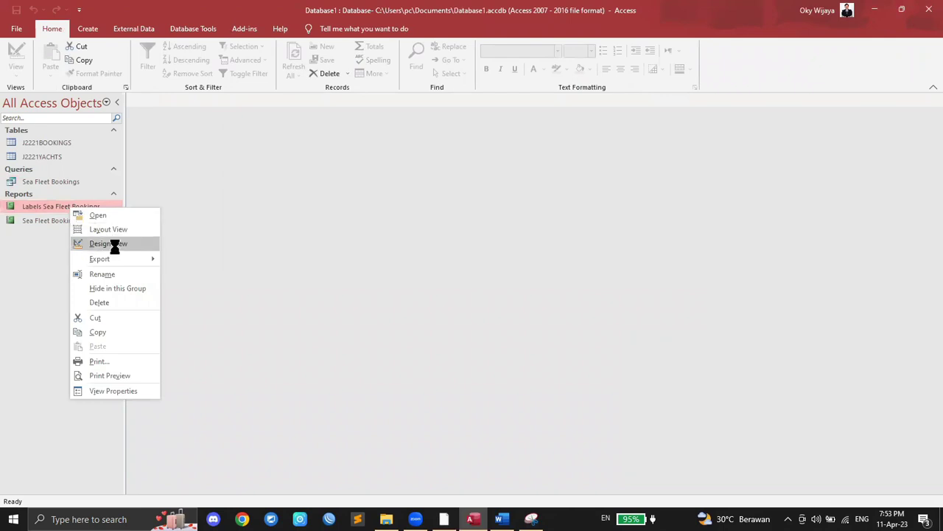
left_click(112, 243)
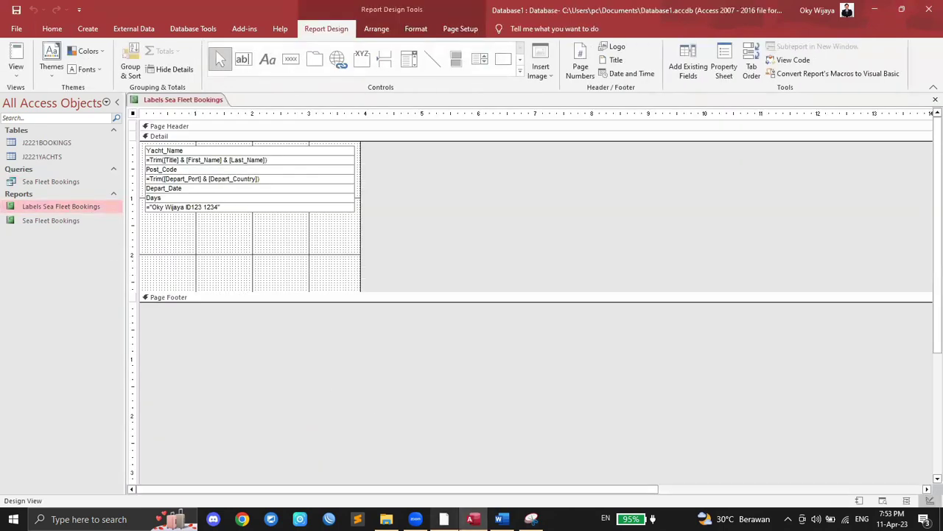
Step: Highlight the centre, bold and larger font size requirements in the exam paper
left_click(444, 519)
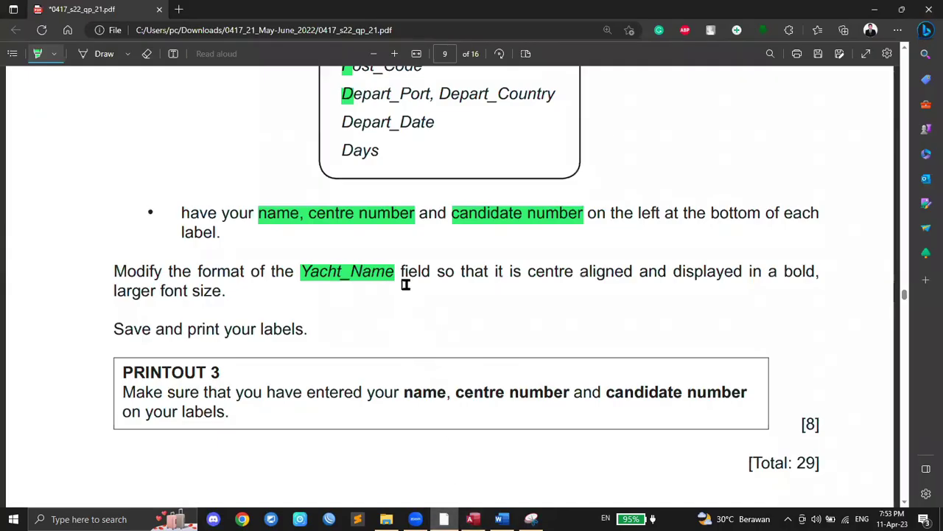
left_click_drag(526, 271, 577, 272)
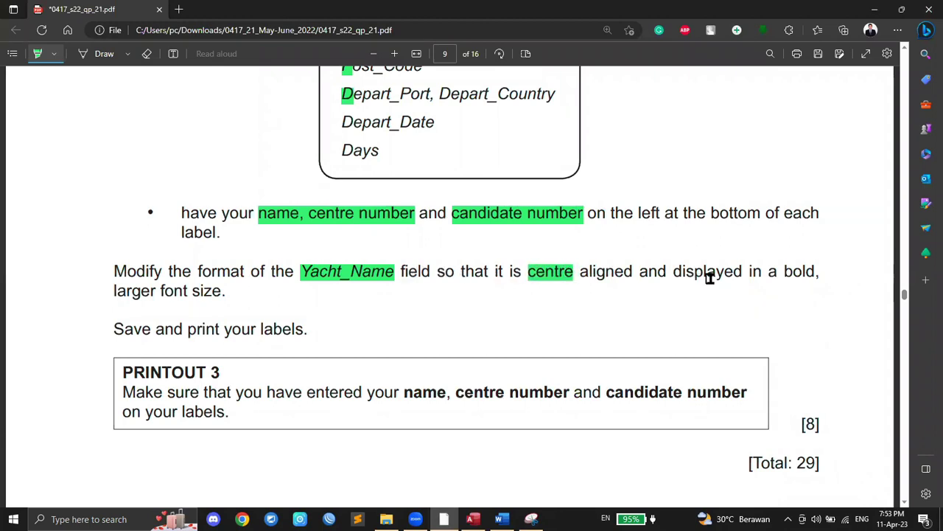
left_click_drag(783, 273, 816, 275)
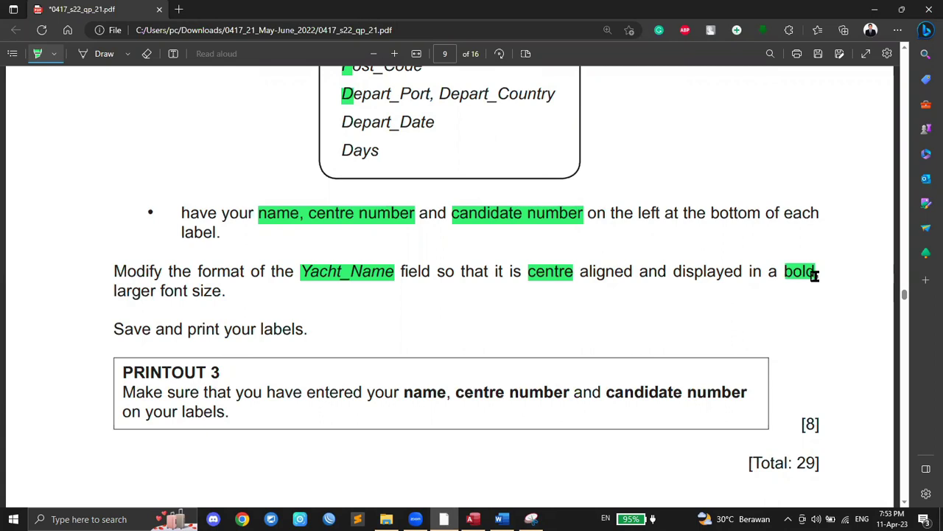
mouse_move(114, 291)
left_mouse_down()
mouse_move(202, 280)
mouse_move(213, 289)
left_mouse_up()
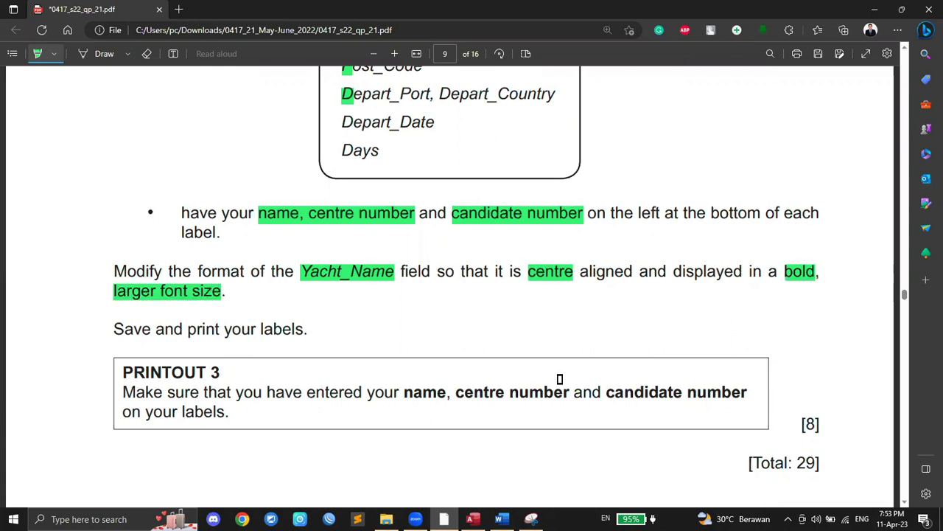
left_click(473, 519)
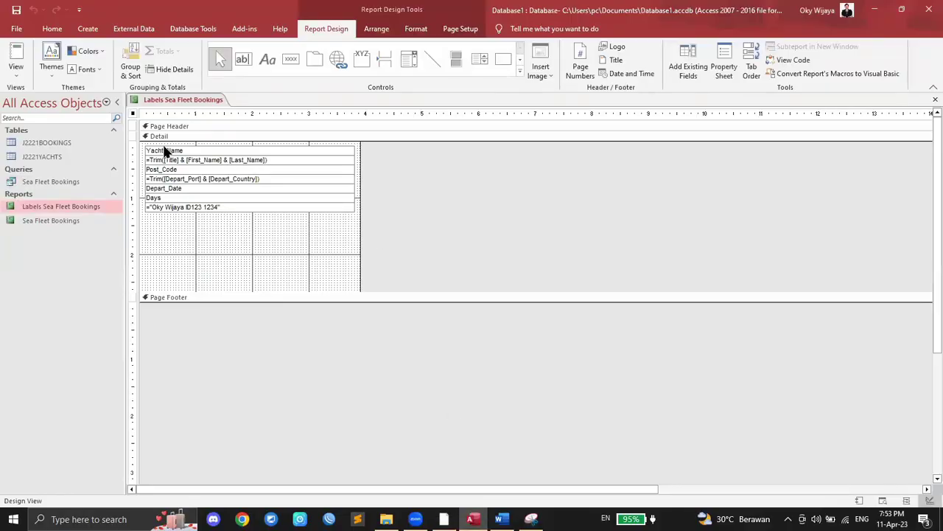
Step: Select the Yacht_Name text box and centre its text
left_click(168, 152)
left_click(192, 149)
left_click_drag(191, 150, 126, 142)
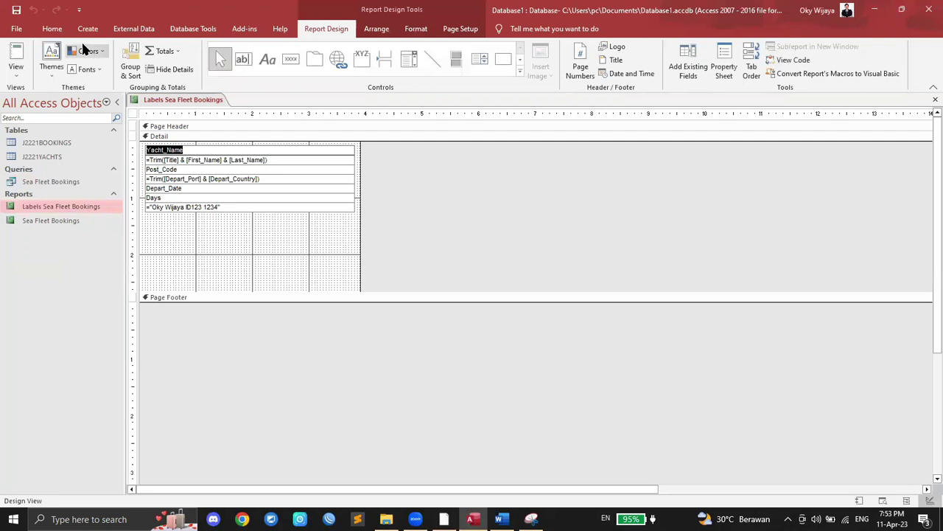
left_click(50, 28)
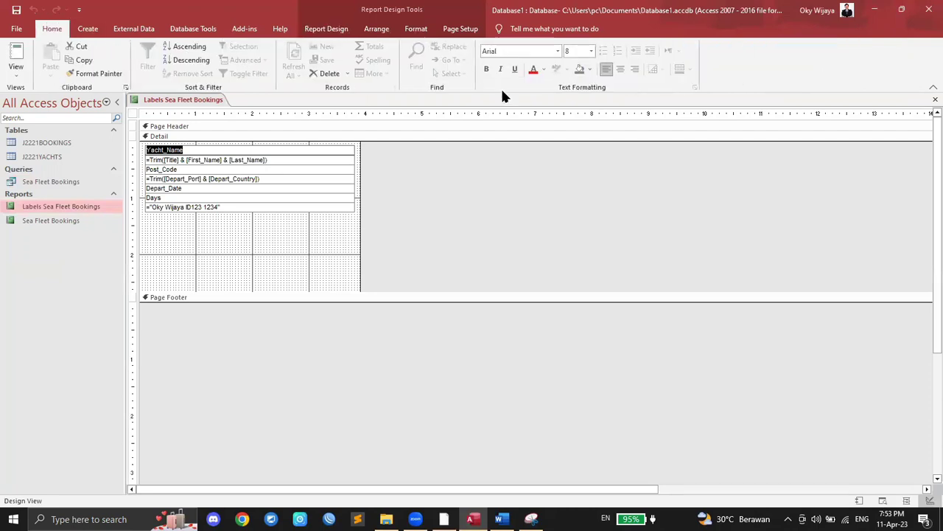
left_click(621, 71)
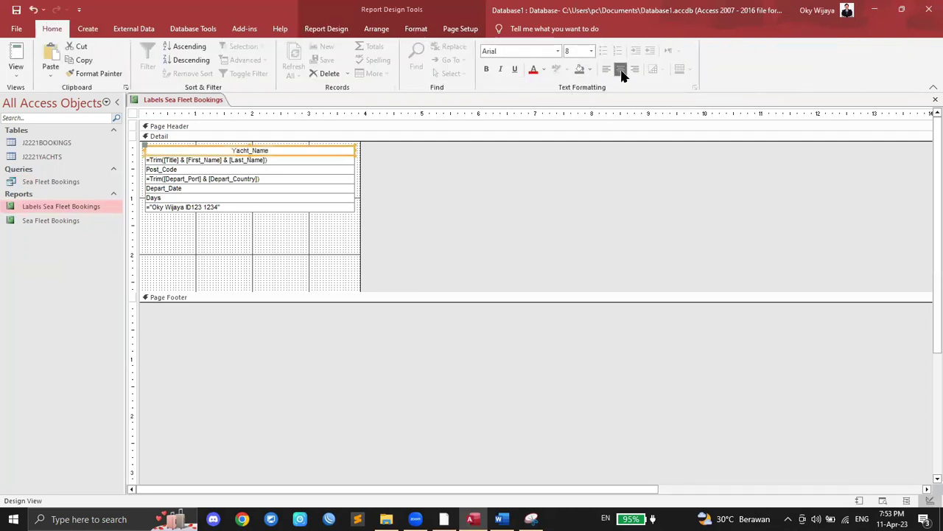
Step: Make the Yacht_Name text bold and set its font size to 14 pt
mouse_move(474, 519)
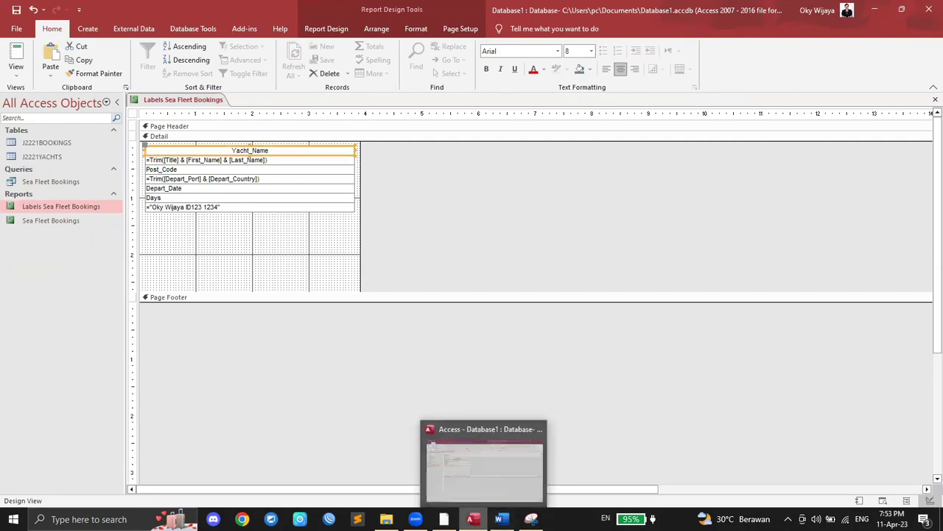
left_click(444, 518)
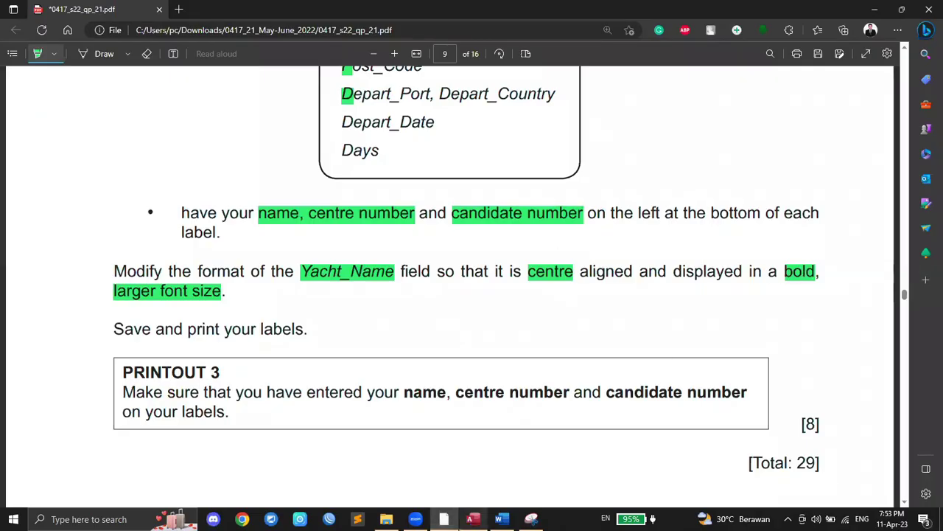
key("alt+Tab")
left_click(488, 68)
left_click(444, 519)
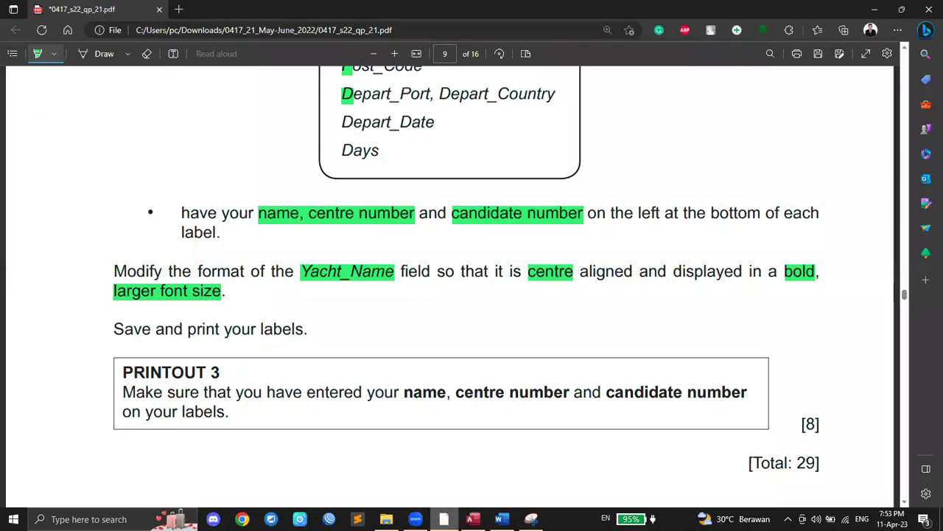
left_click(473, 519)
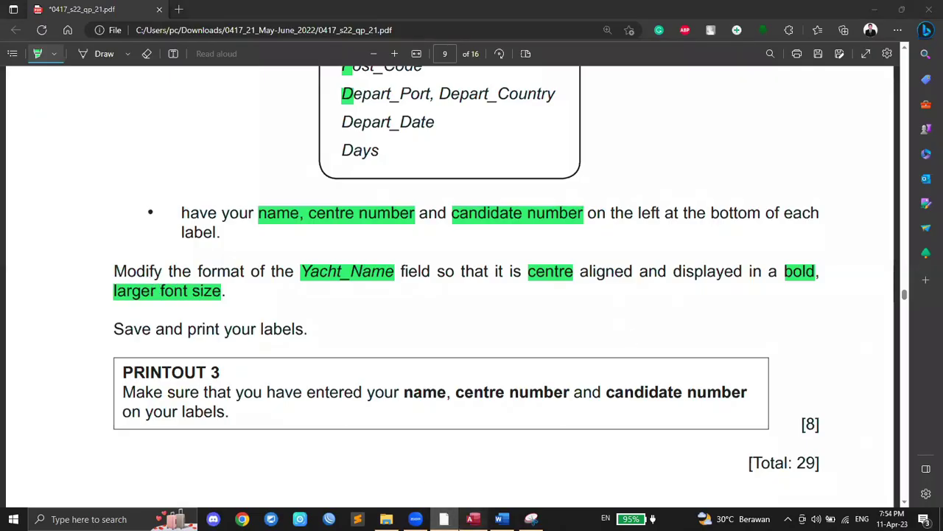
left_click(592, 50)
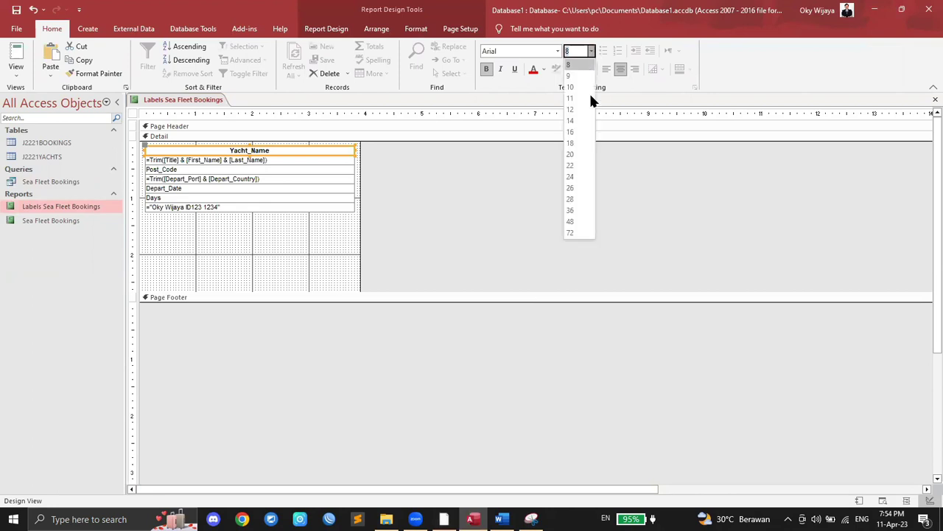
left_click(575, 121)
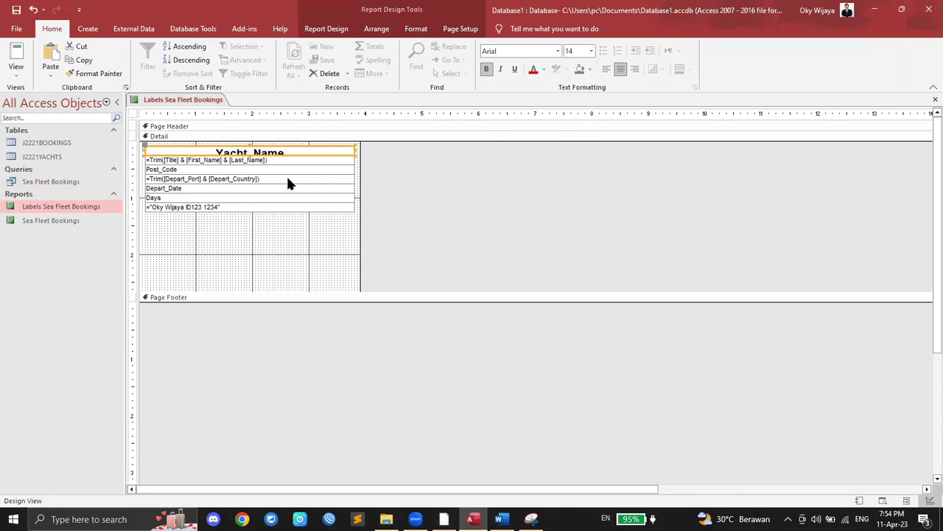
right_click(184, 99)
Step: Save the Labels Sea Fleet Bookings design changes and close the report
left_click(210, 107)
right_click(185, 103)
left_click(213, 121)
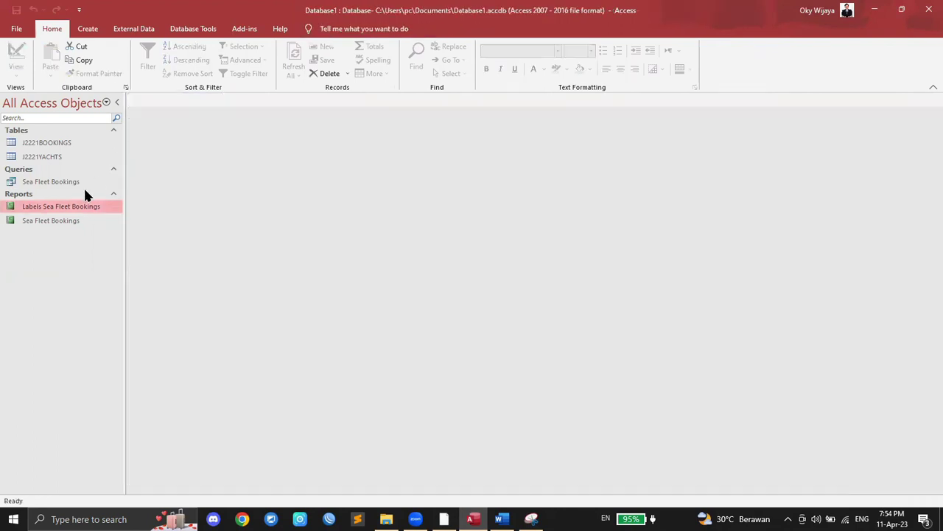
Step: Preview Labels Sea Fleet Bookings to check the bold, larger yacht names, then return to the exam paper
double_click(72, 210)
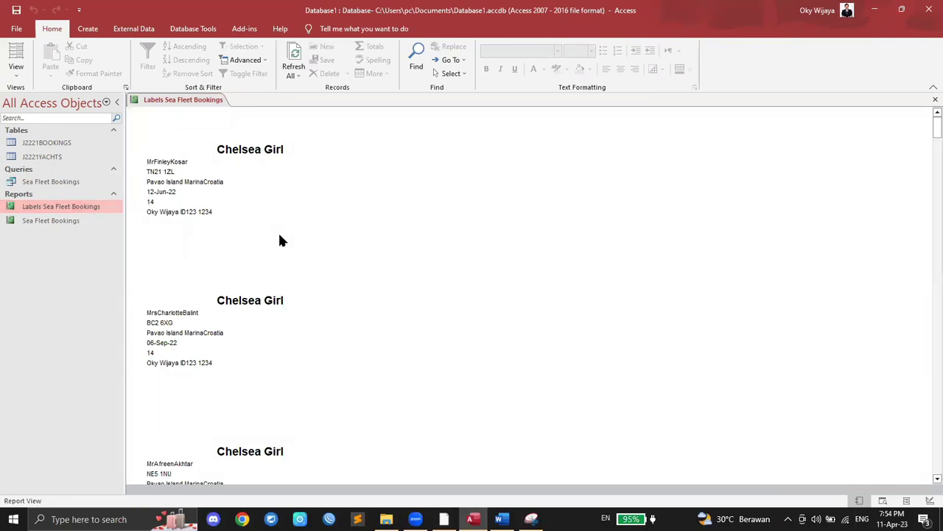
scroll(279, 241, "down", 10)
scroll(276, 243, "down", 12)
scroll(269, 236, "down", 12)
scroll(269, 233, "down", 12)
scroll(269, 221, "down", 8)
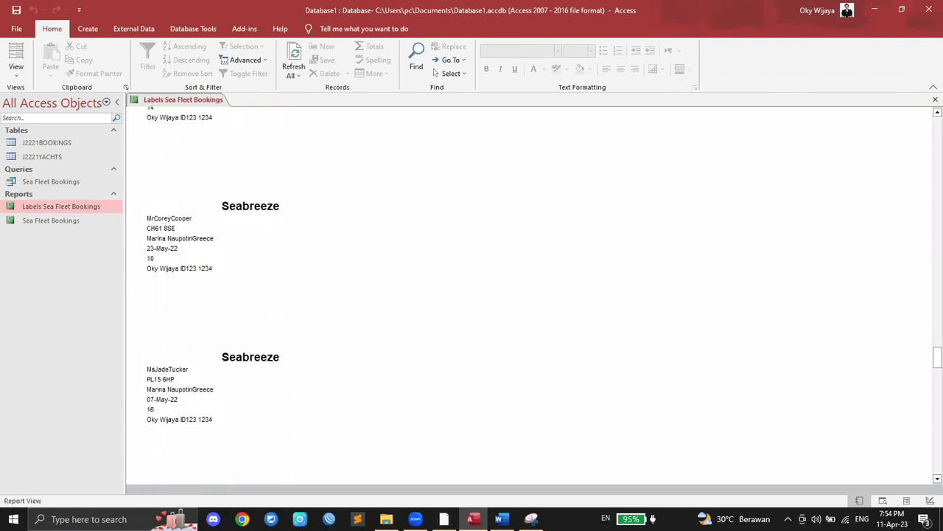
left_click_drag(927, 372, 928, 87)
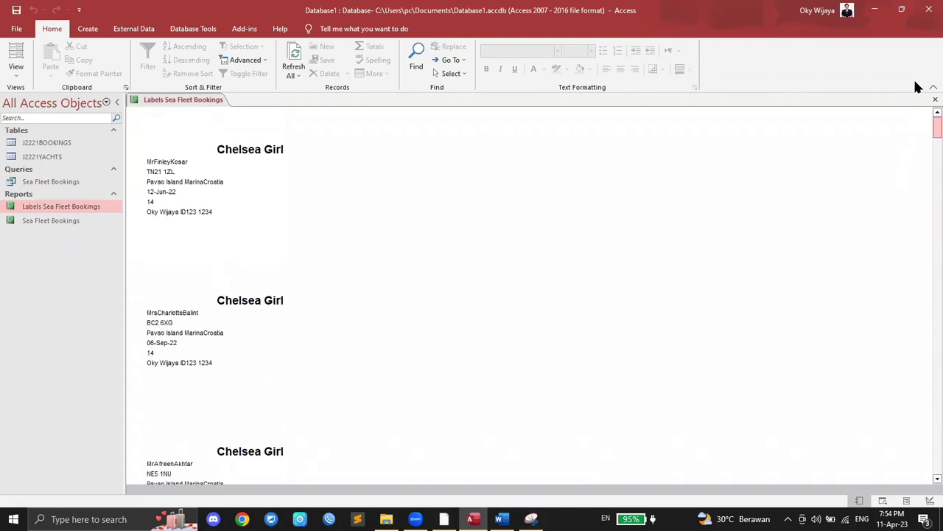
key("alt+Tab")
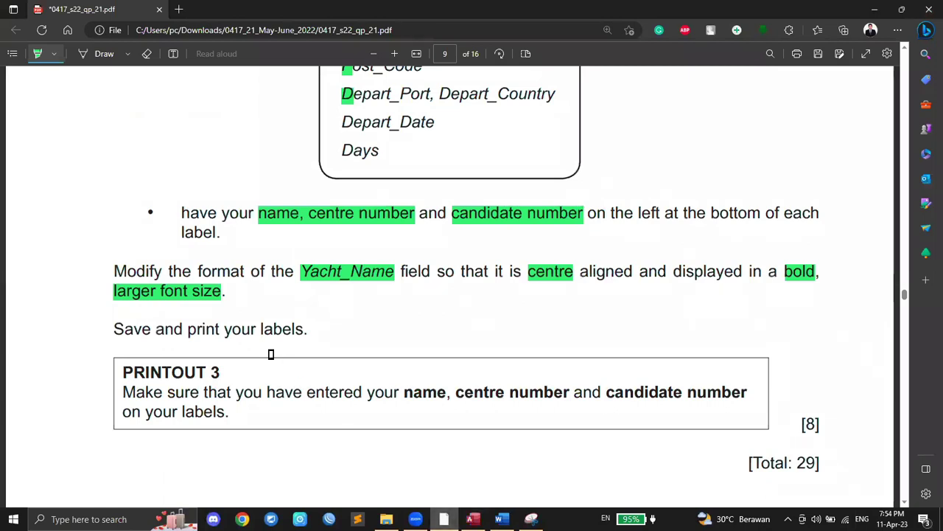
Step: Scroll the exam paper back to the start of question 17, then return to the Access label report
scroll(271, 354, "up", 5)
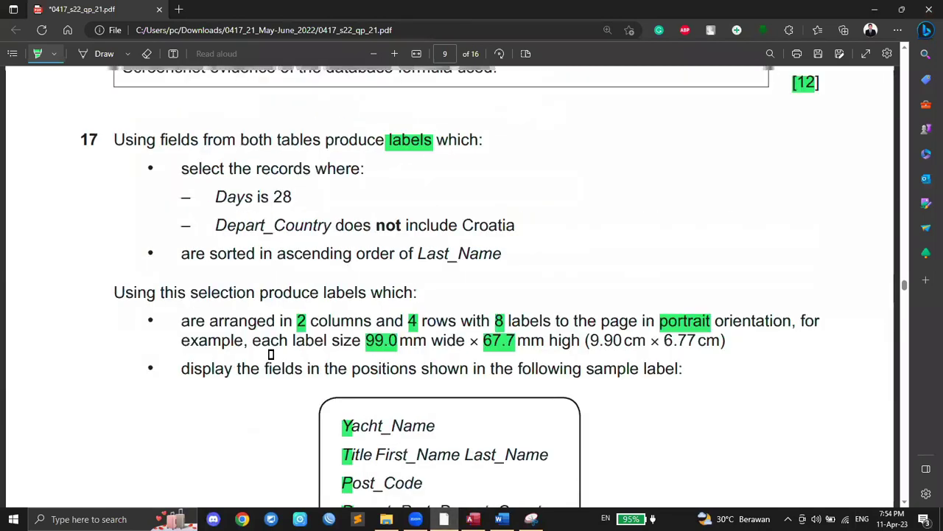
scroll(270, 355, "up", 1)
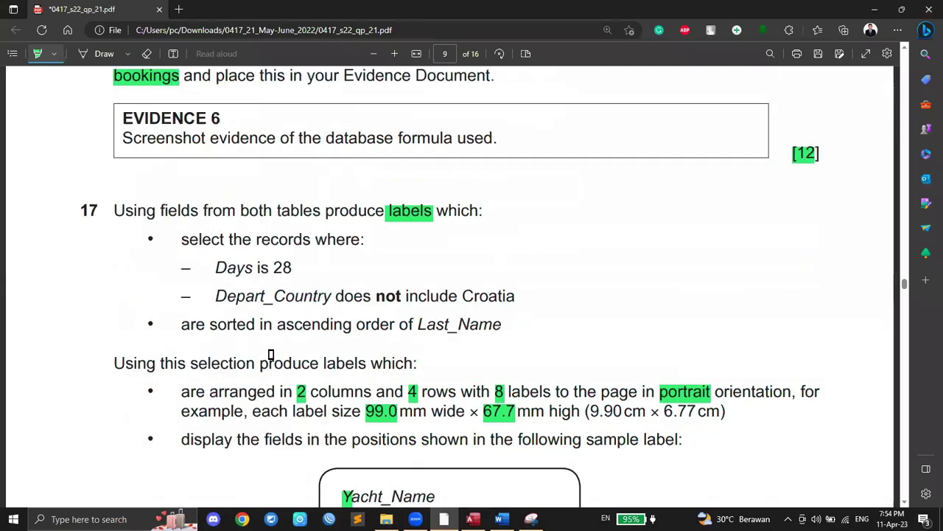
scroll(270, 354, "down", 2)
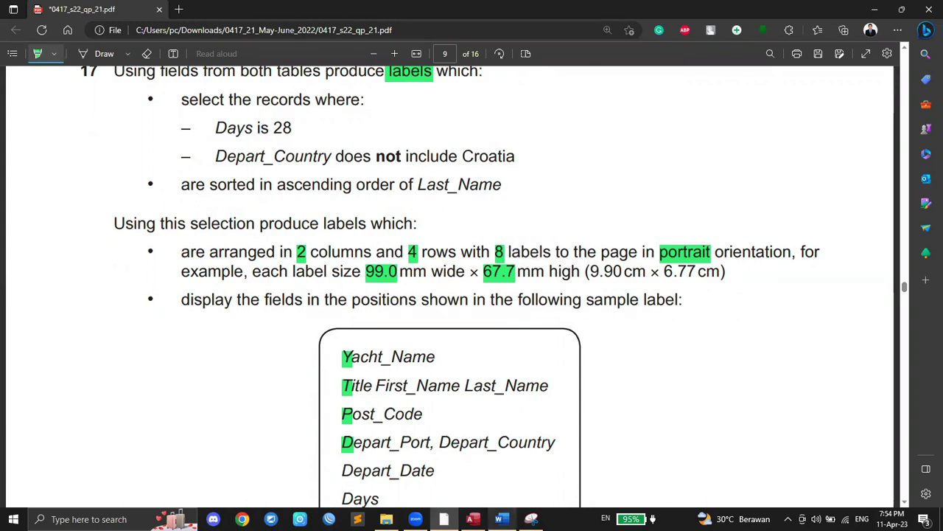
left_click(472, 519)
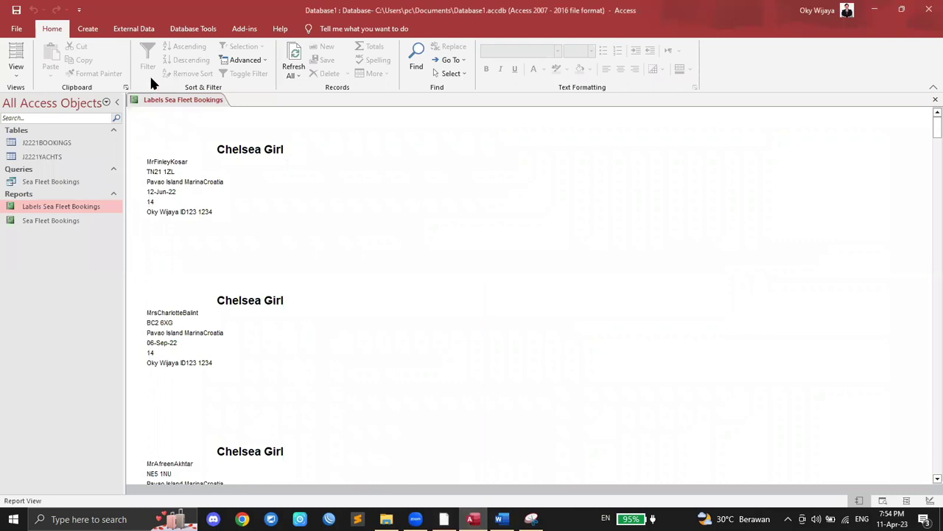
Step: Close the label report and reopen Labels Sea Fleet Bookings in Layout View
right_click(186, 100)
left_click(210, 118)
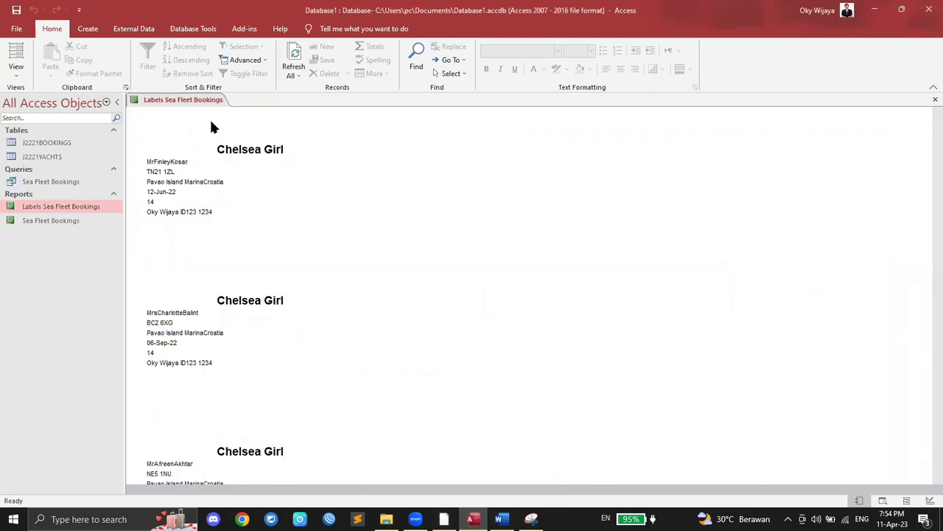
right_click(71, 208)
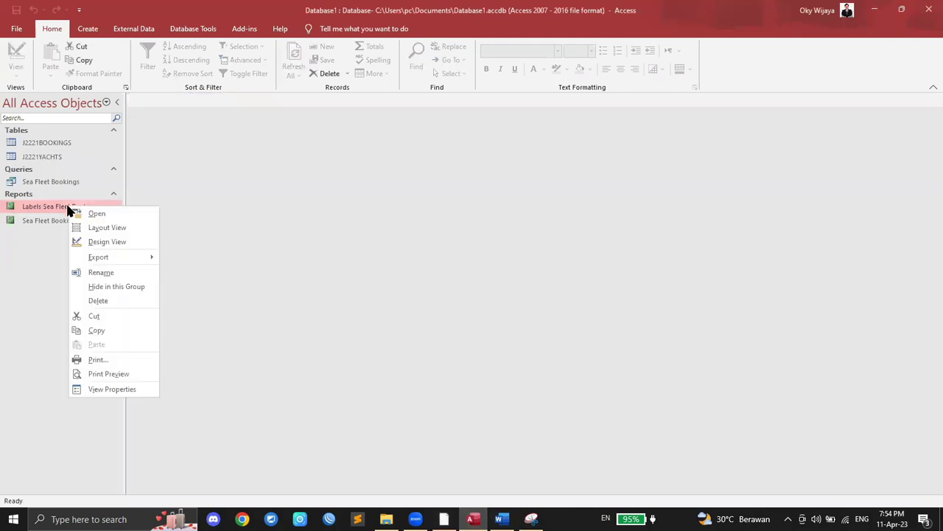
left_click(109, 228)
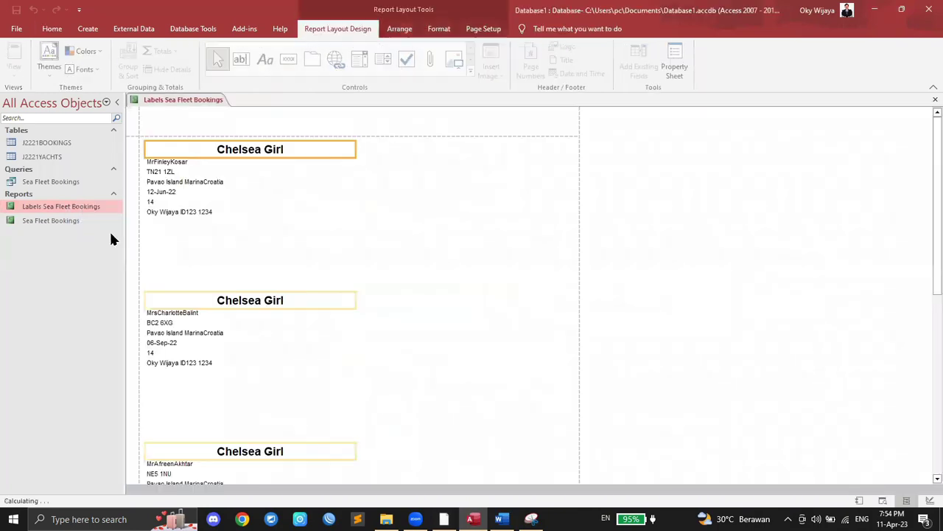
scroll(298, 201, "down", 3)
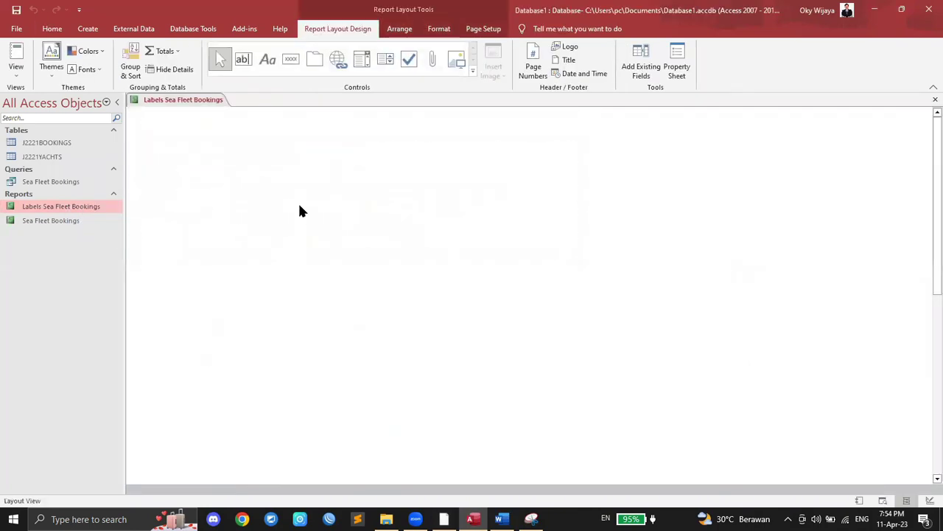